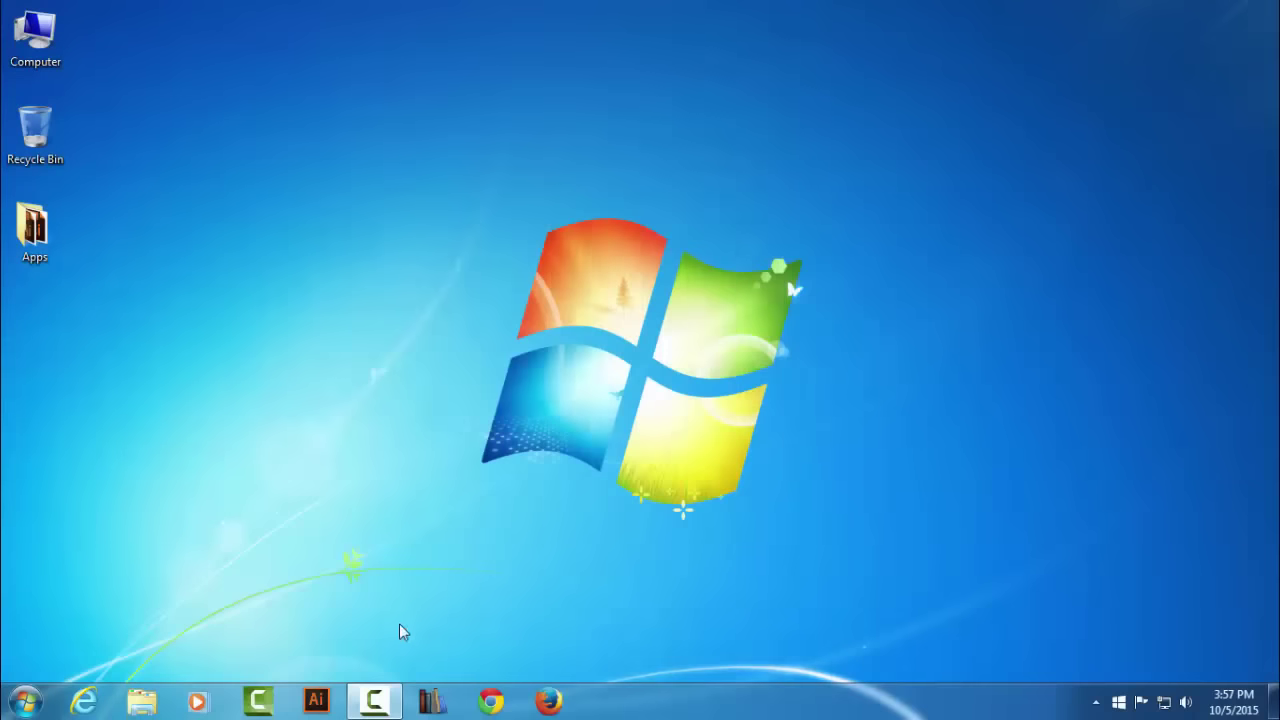
Launch Adobe Illustrator from the taskbar and let its empty workspace load.
{"action": "left_click", "coordinate": [316, 701]}
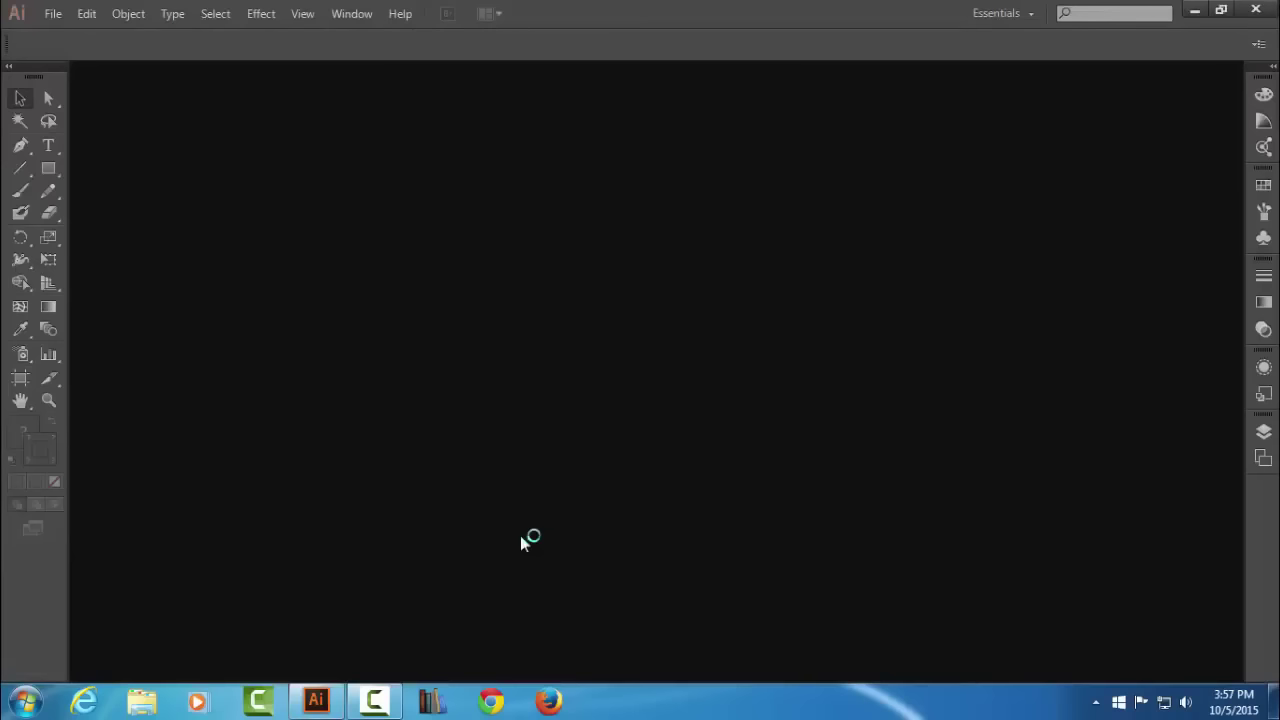
Start a new document named My sweater, 600 × 673 px, in pixel units.
{"action": "left_click", "coordinate": [53, 14]}
{"action": "left_click", "coordinate": [58, 33]}
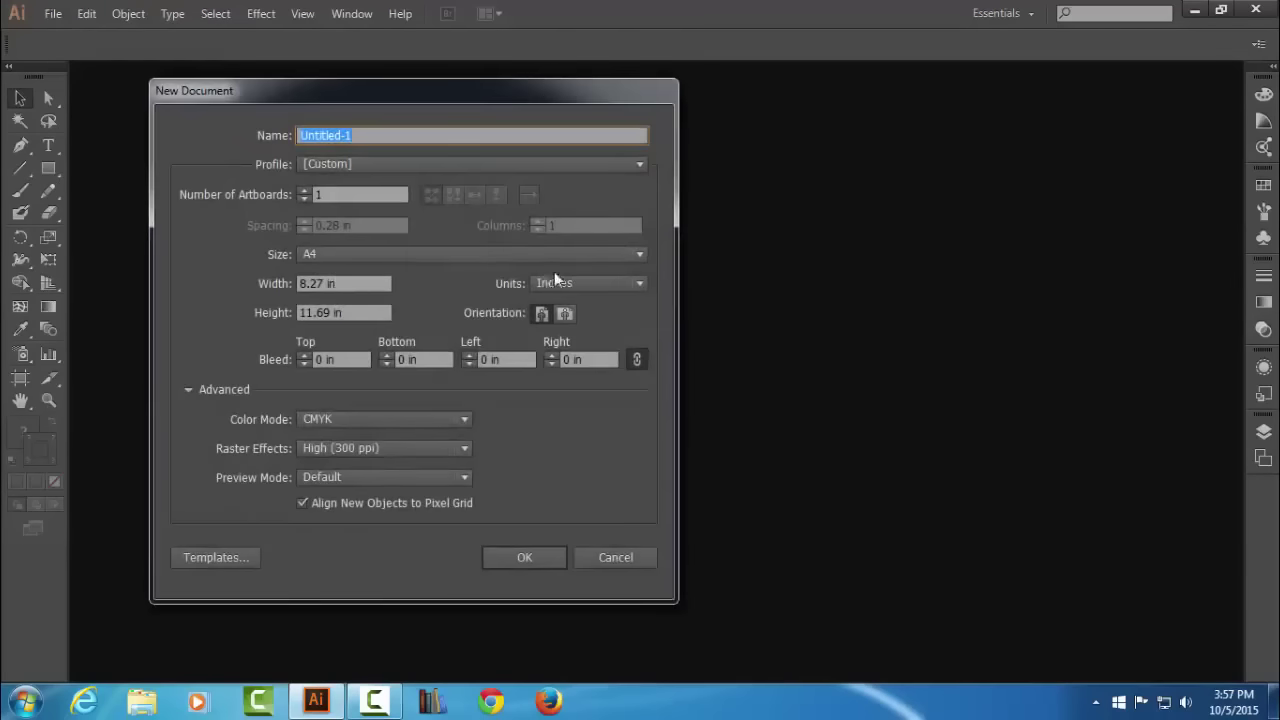
{"action": "type", "text": "My"}
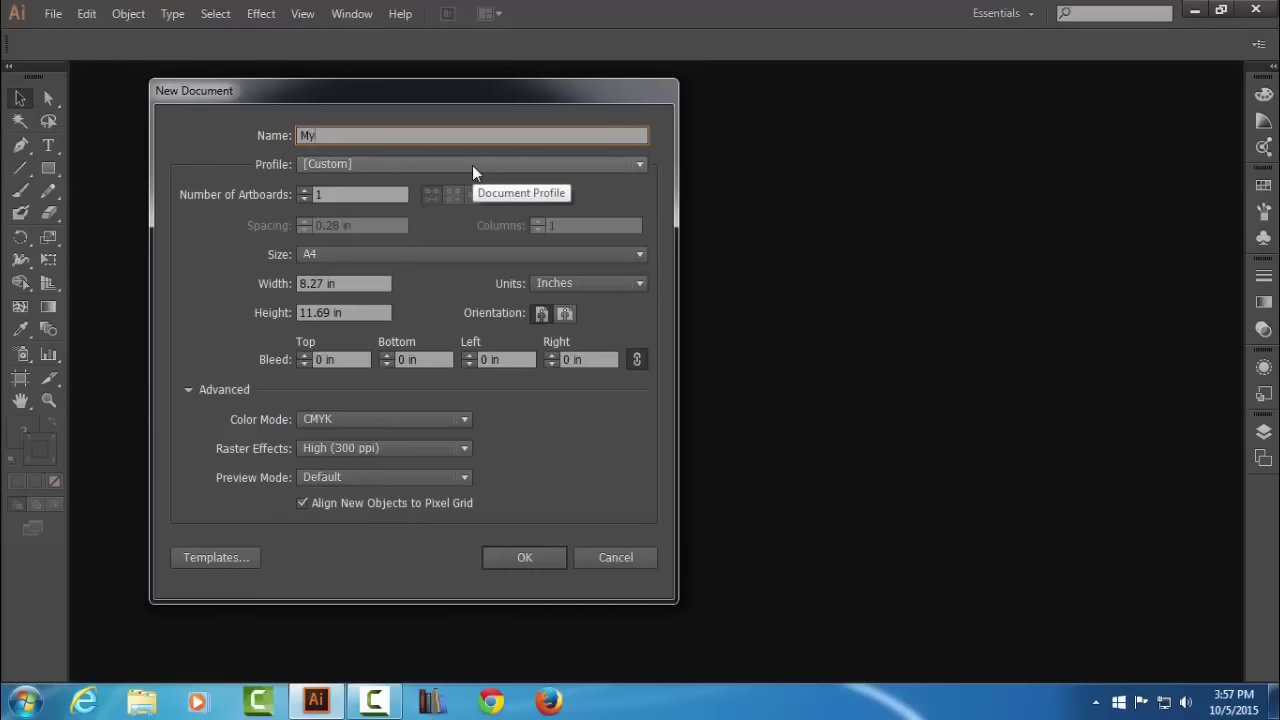
{"action": "type", "text": " sweate"}
{"action": "type", "text": "r"}
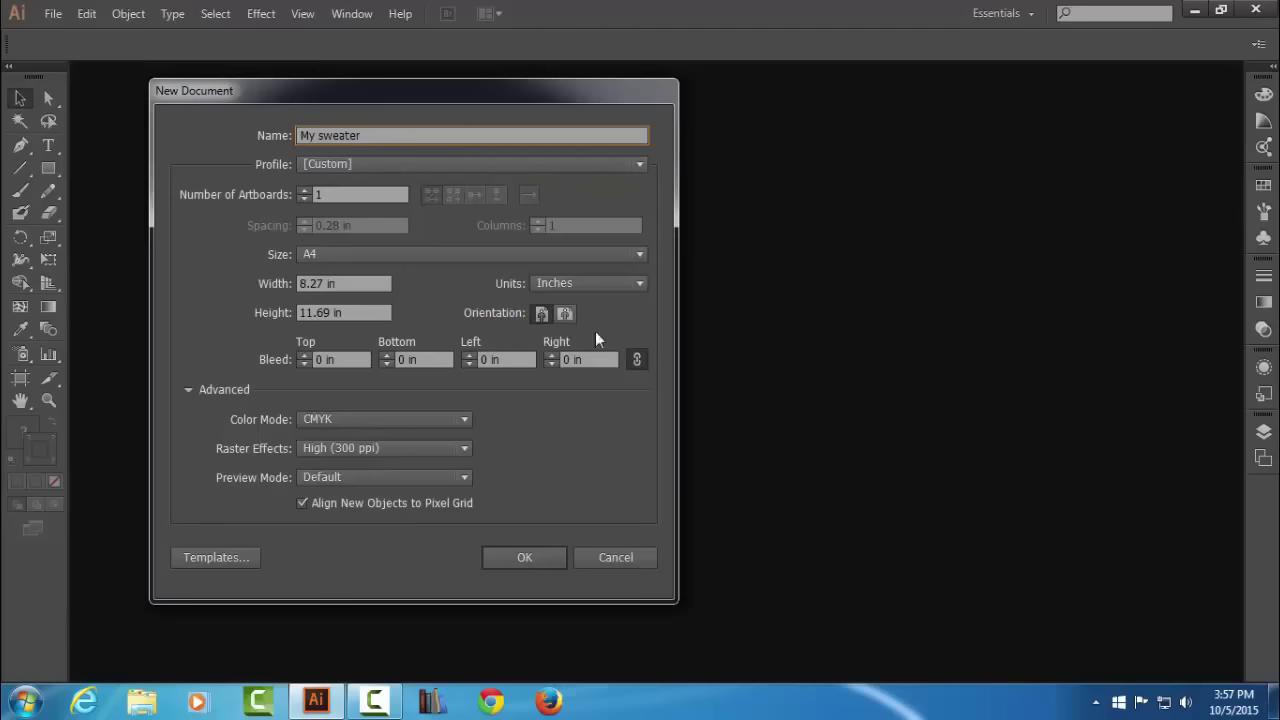
{"action": "left_click", "coordinate": [638, 283]}
{"action": "left_click", "coordinate": [607, 405]}
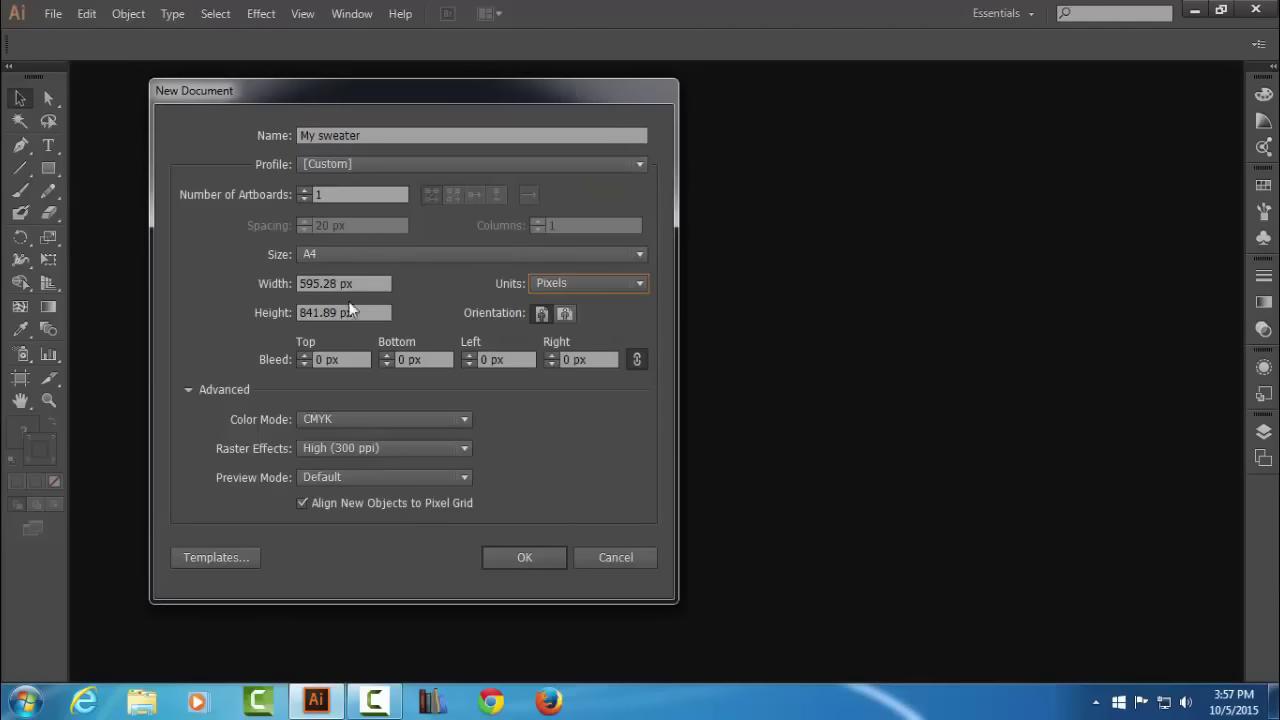
{"action": "left_click_drag", "start_coordinate": [385, 284], "coordinate": [283, 288]}
{"action": "type", "text": "600"}
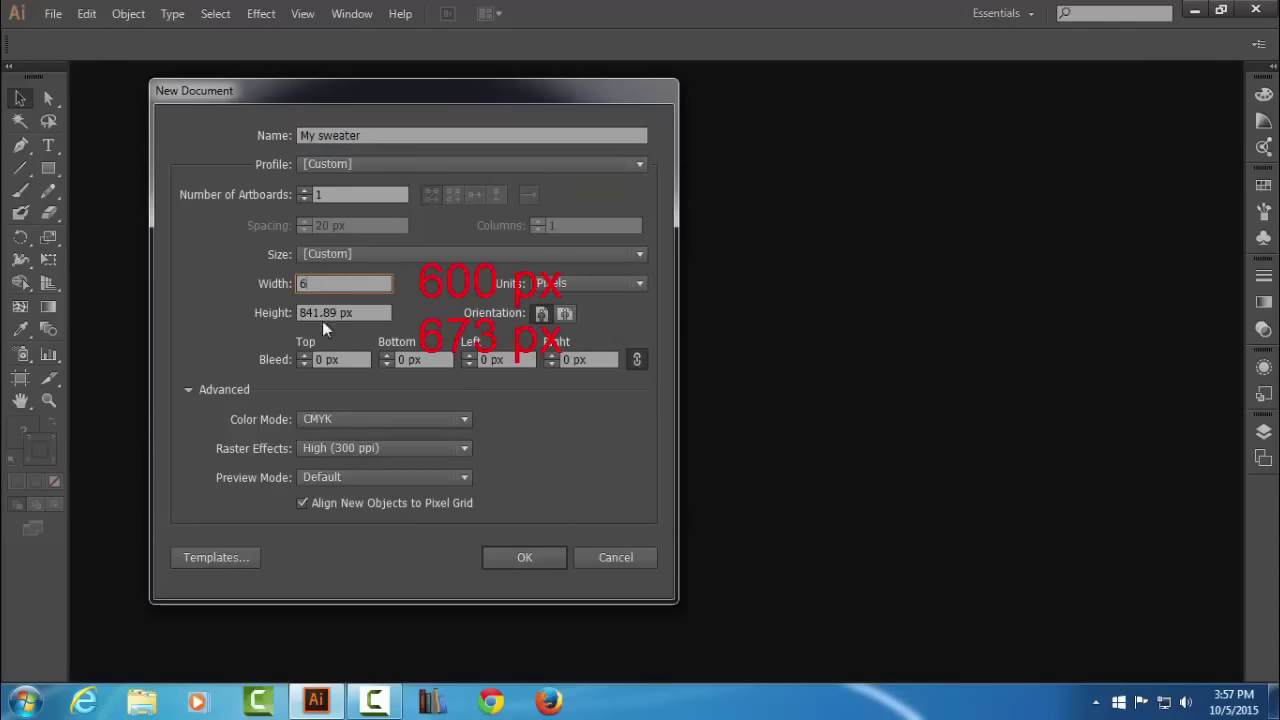
{"action": "key", "text": "Tab"}
{"action": "type", "text": "6"}
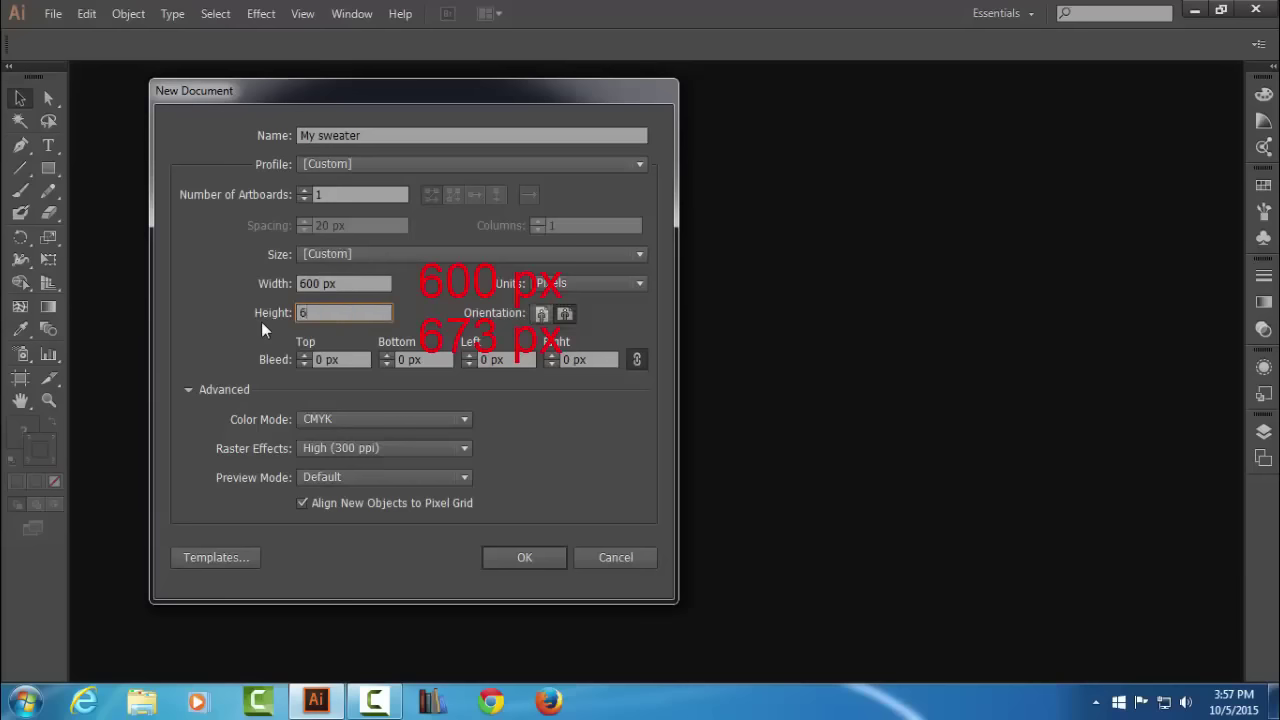
{"action": "type", "text": "73"}
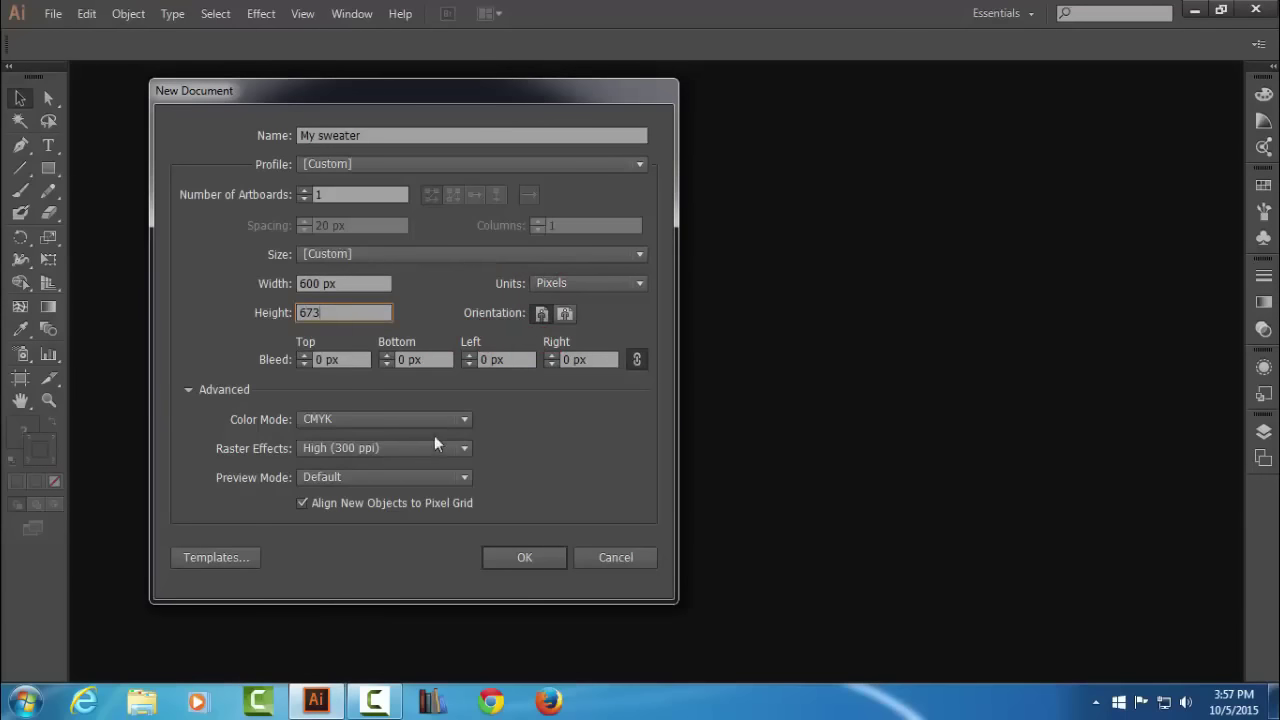
Use RGB colour and Screen (72 ppi) raster effects without pixel-grid alignment, and create the document.
{"action": "left_click", "coordinate": [440, 420]}
{"action": "left_click", "coordinate": [365, 455]}
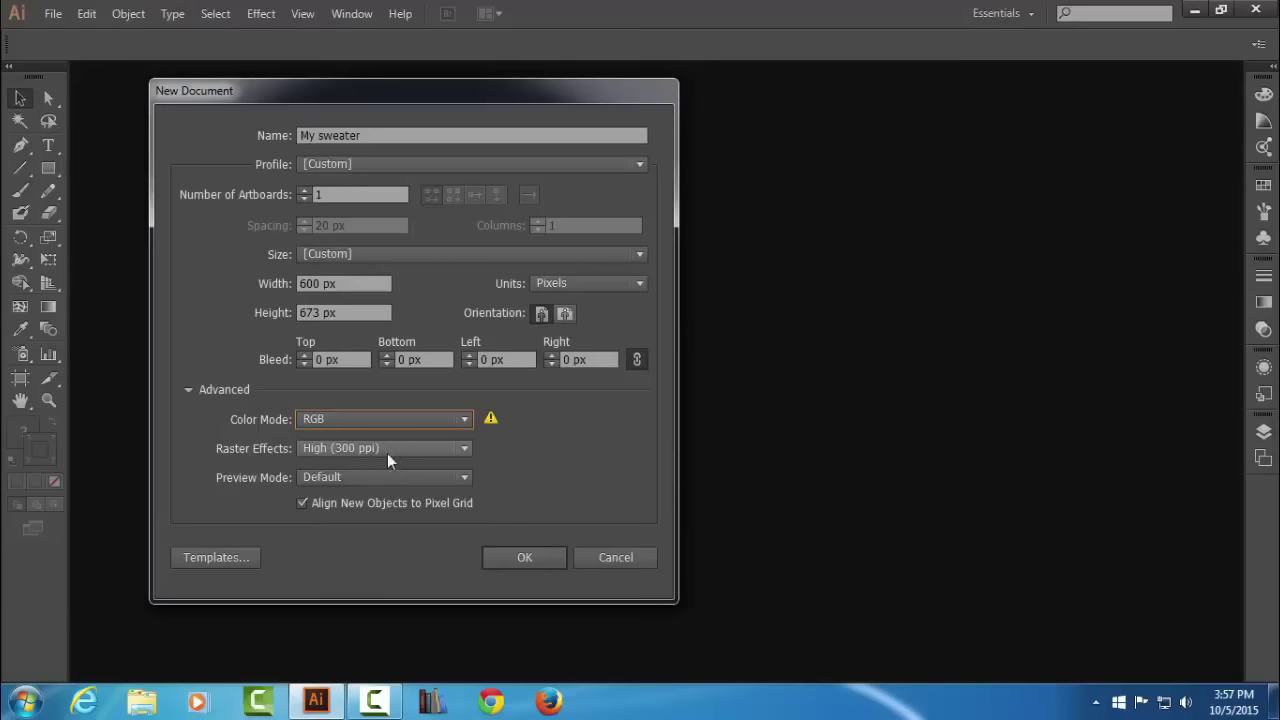
{"action": "left_click", "coordinate": [387, 453]}
{"action": "left_click", "coordinate": [373, 507]}
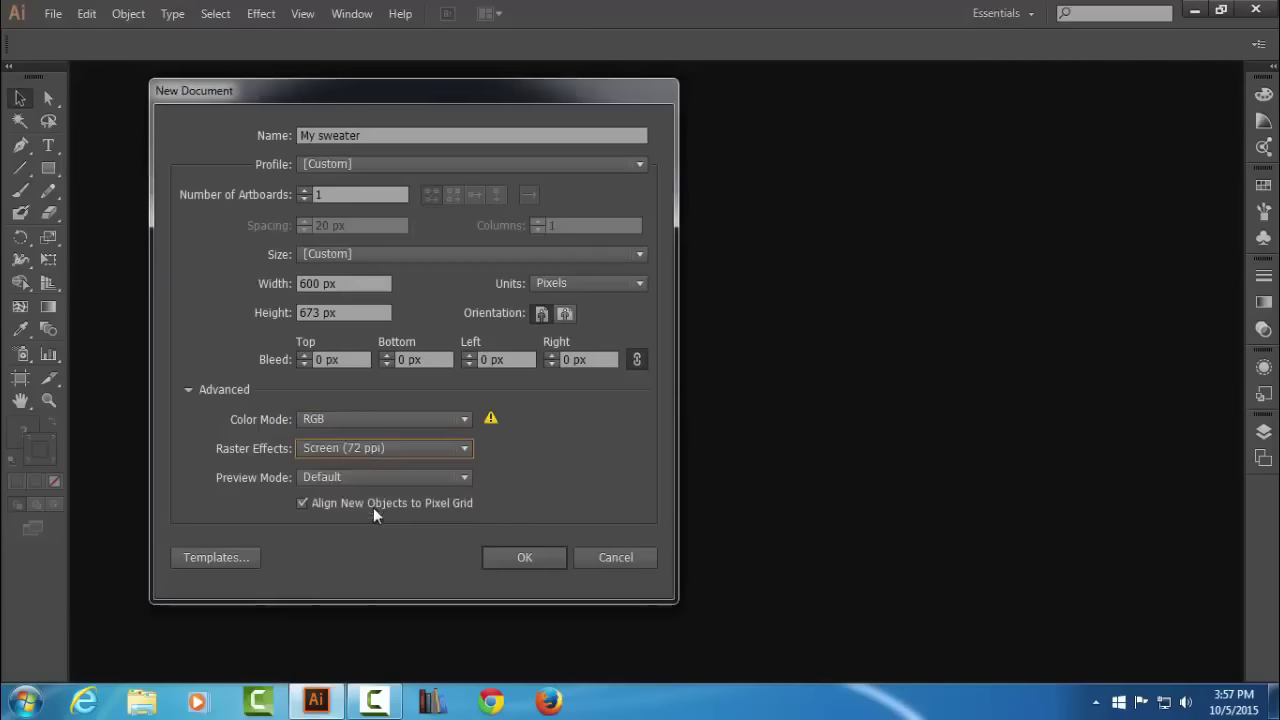
{"action": "left_click", "coordinate": [302, 504]}
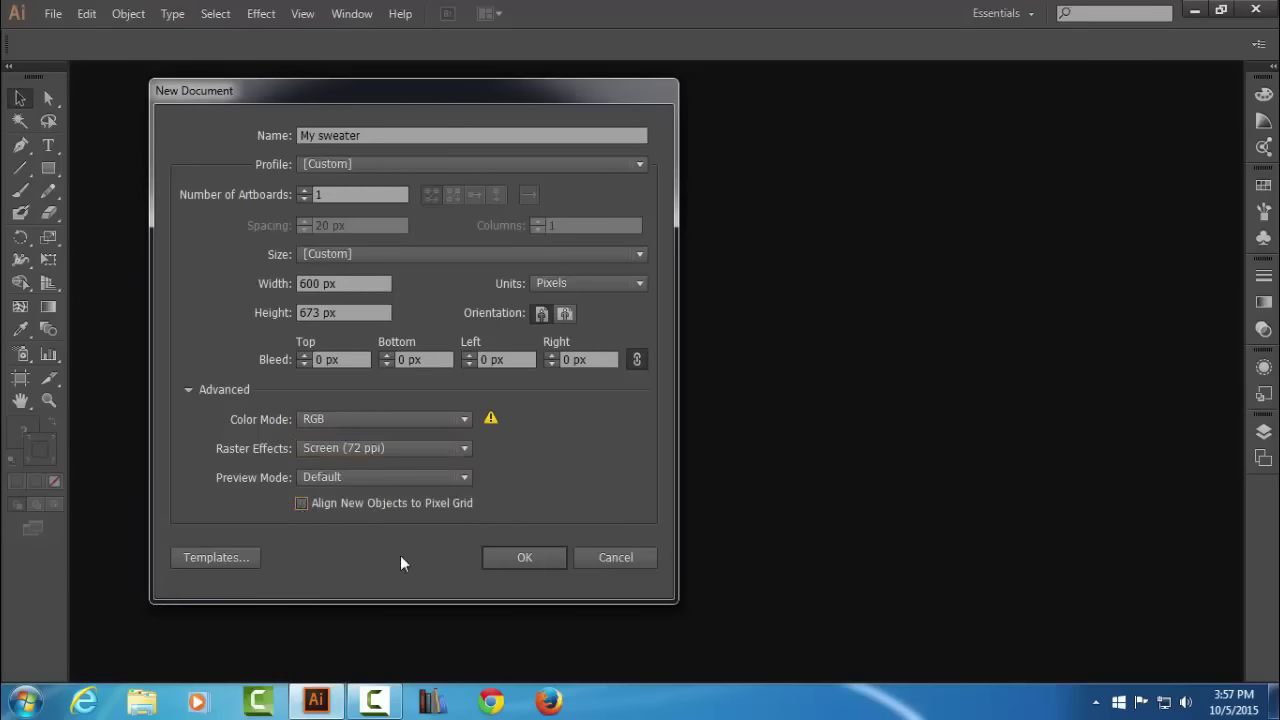
{"action": "left_click", "coordinate": [535, 560]}
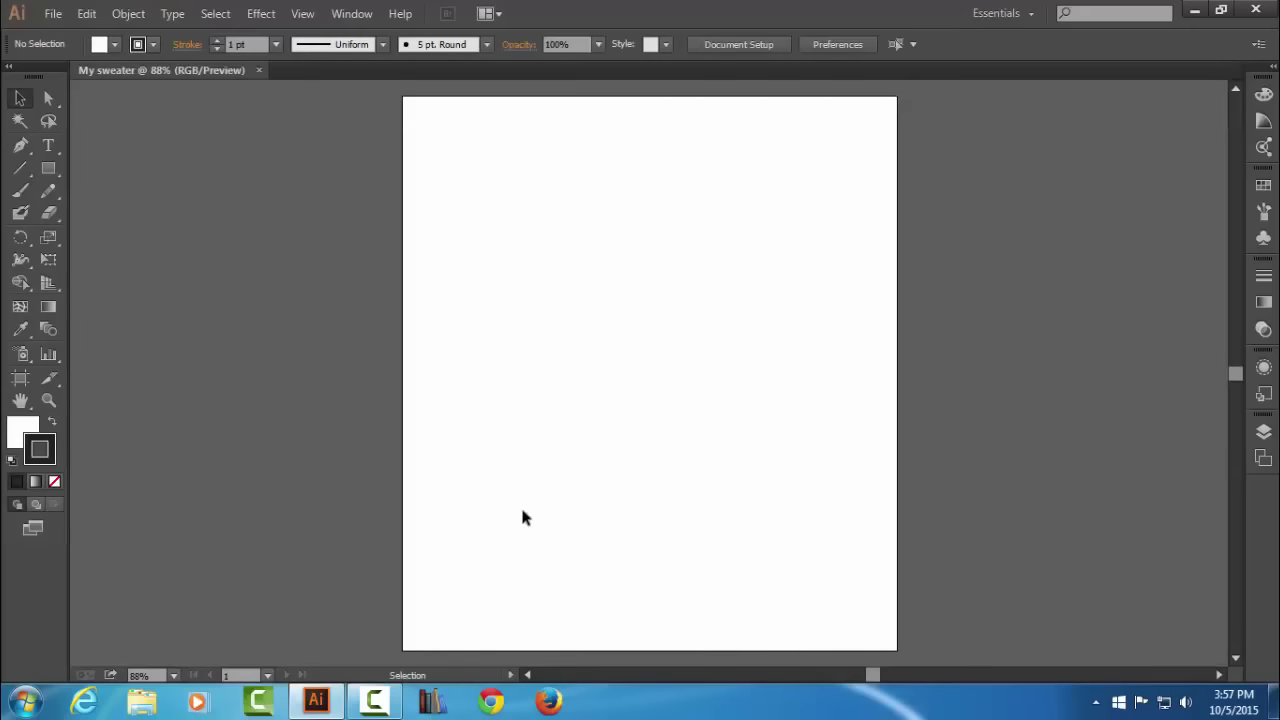
Show the grid, turn on Snap to Grid, and show the Info panel.
{"action": "left_click", "coordinate": [303, 13]}
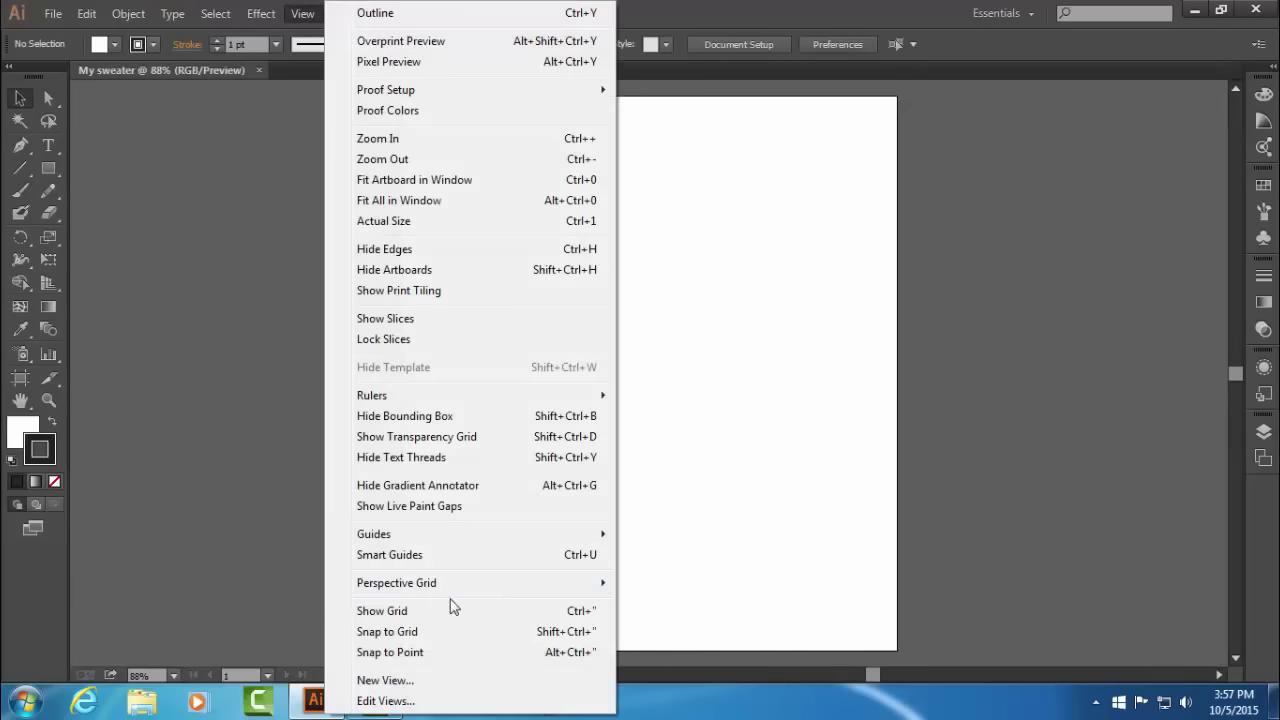
{"action": "left_click", "coordinate": [500, 611]}
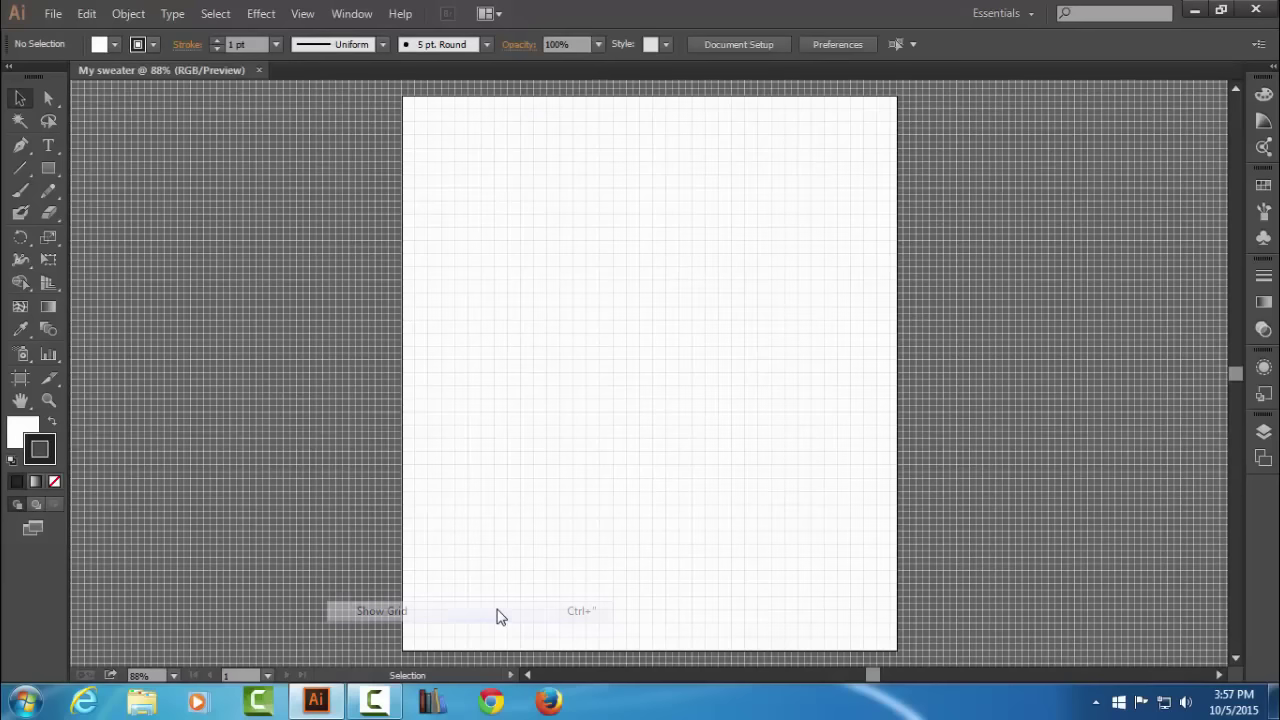
{"action": "left_click", "coordinate": [303, 13]}
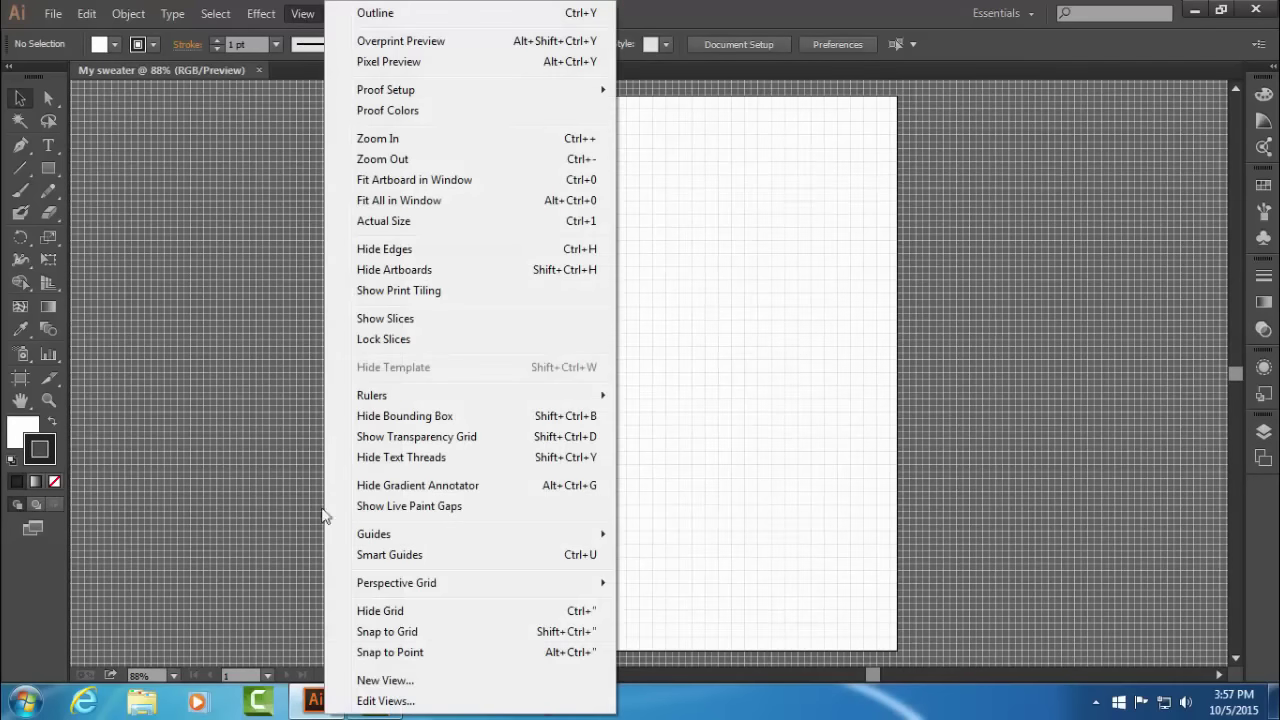
{"action": "left_click", "coordinate": [488, 632]}
{"action": "left_click", "coordinate": [342, 20]}
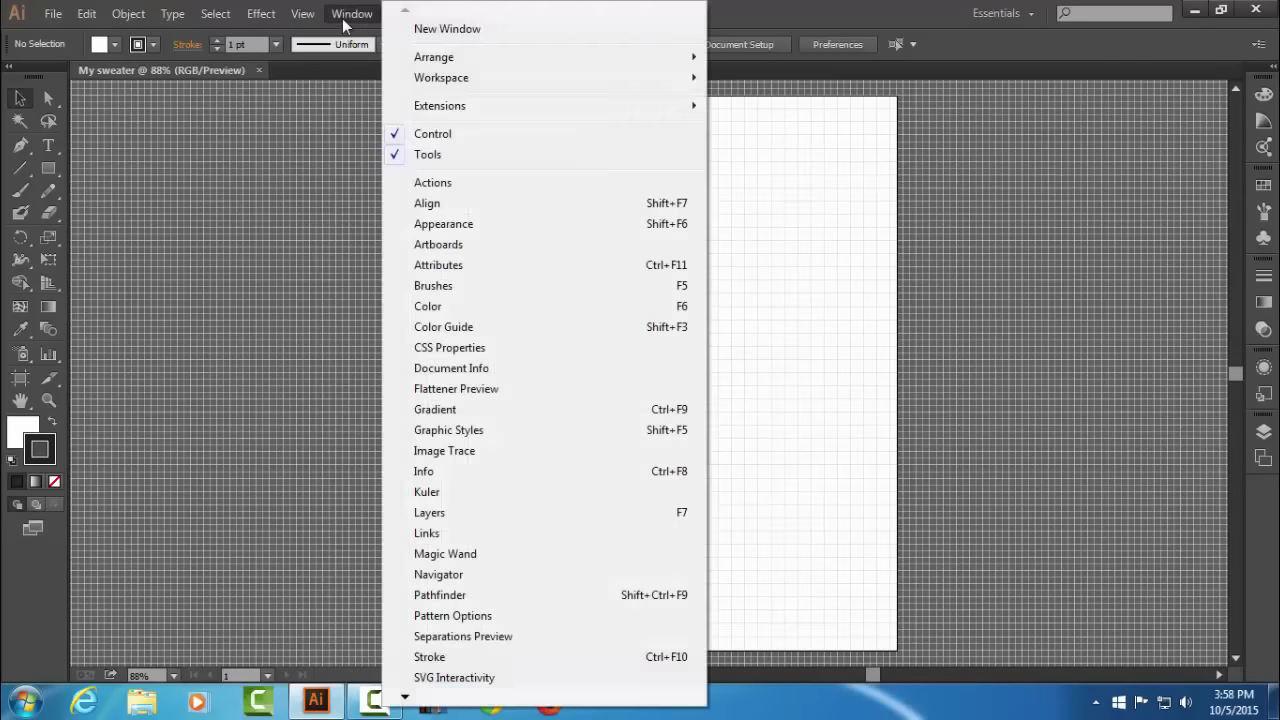
{"action": "left_click", "coordinate": [519, 472]}
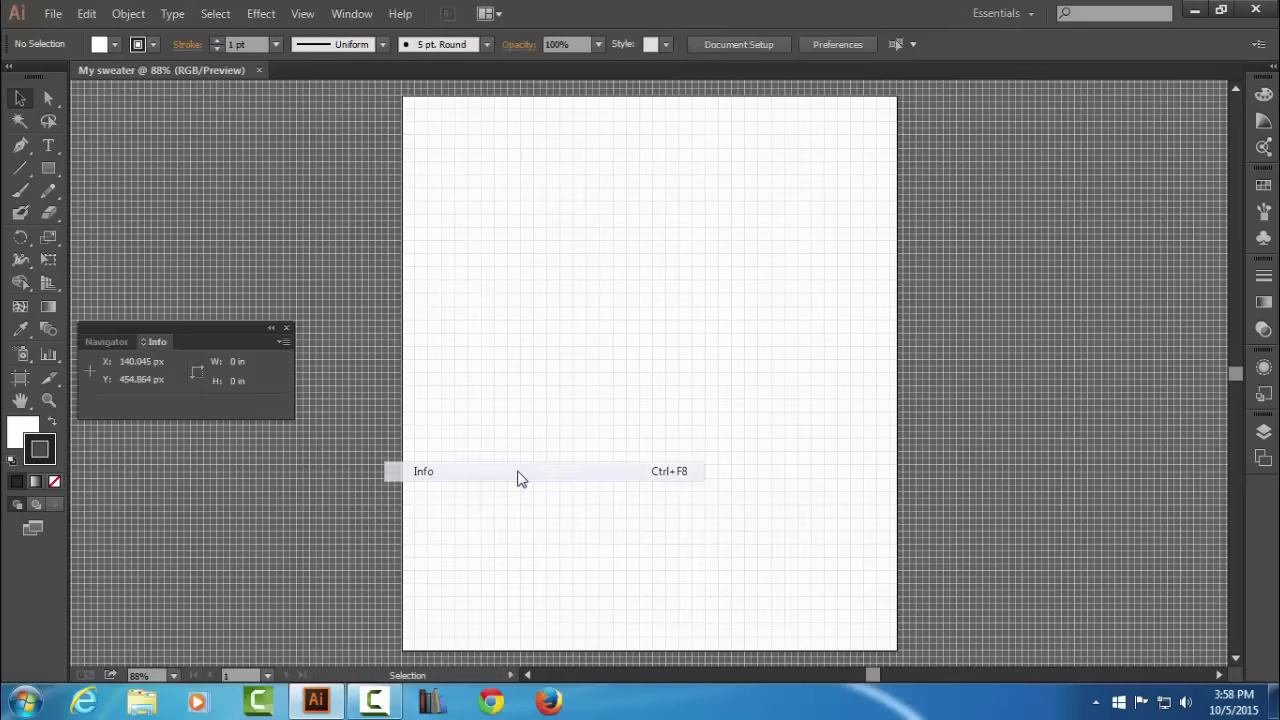
Set the grid preferences to a gridline every 1 px with 1 subdivision and the pixel grid off.
{"action": "left_click", "coordinate": [87, 14]}
{"action": "mouse_move", "coordinate": [131, 618]}
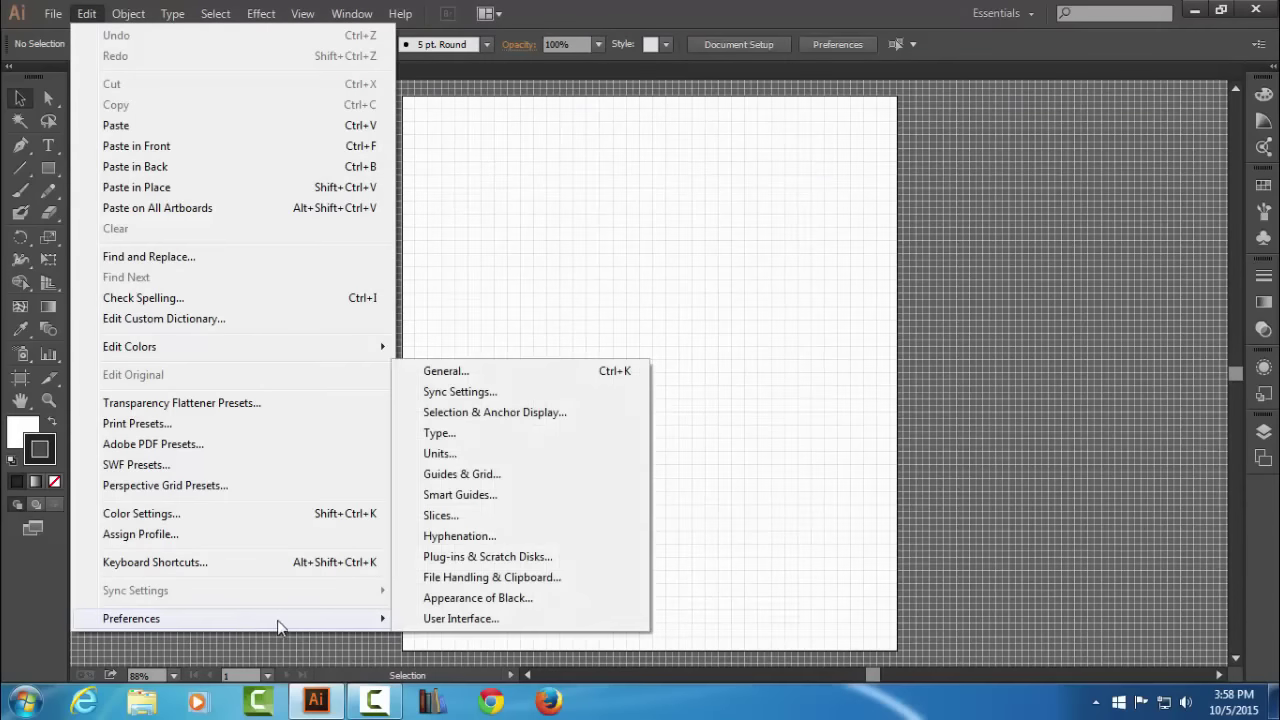
{"action": "left_click", "coordinate": [548, 479]}
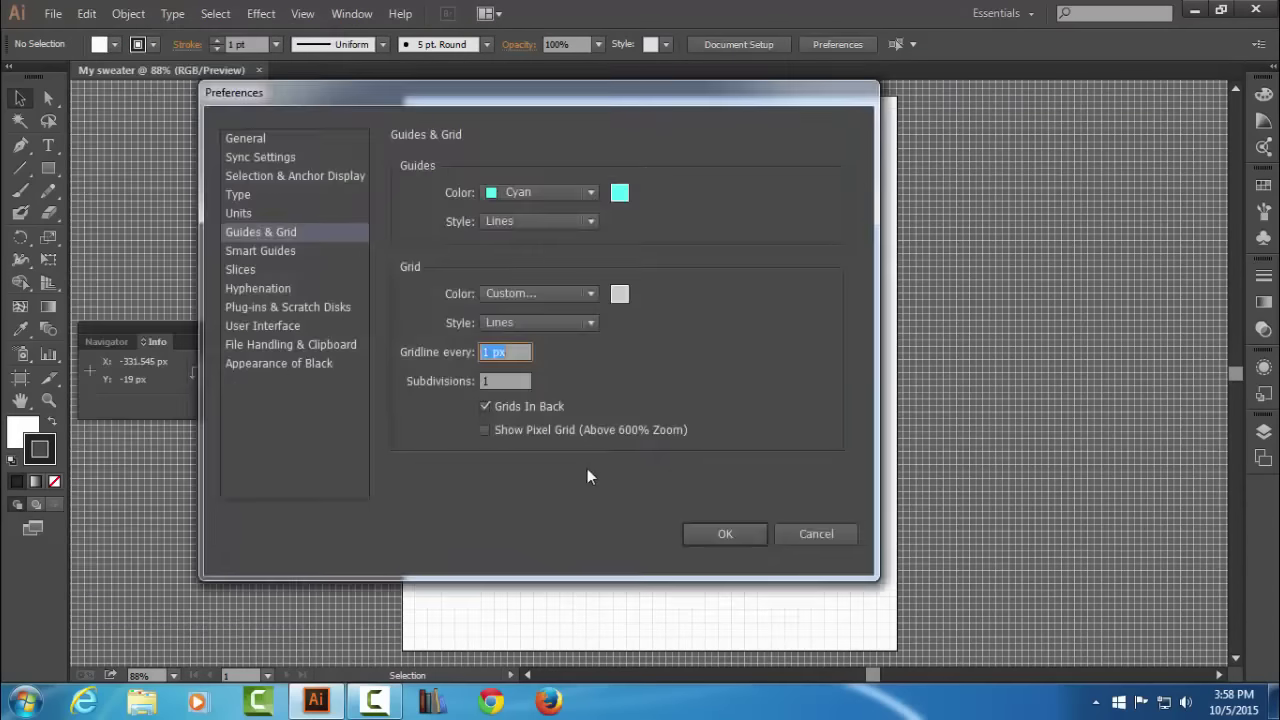
{"action": "left_click", "coordinate": [495, 380]}
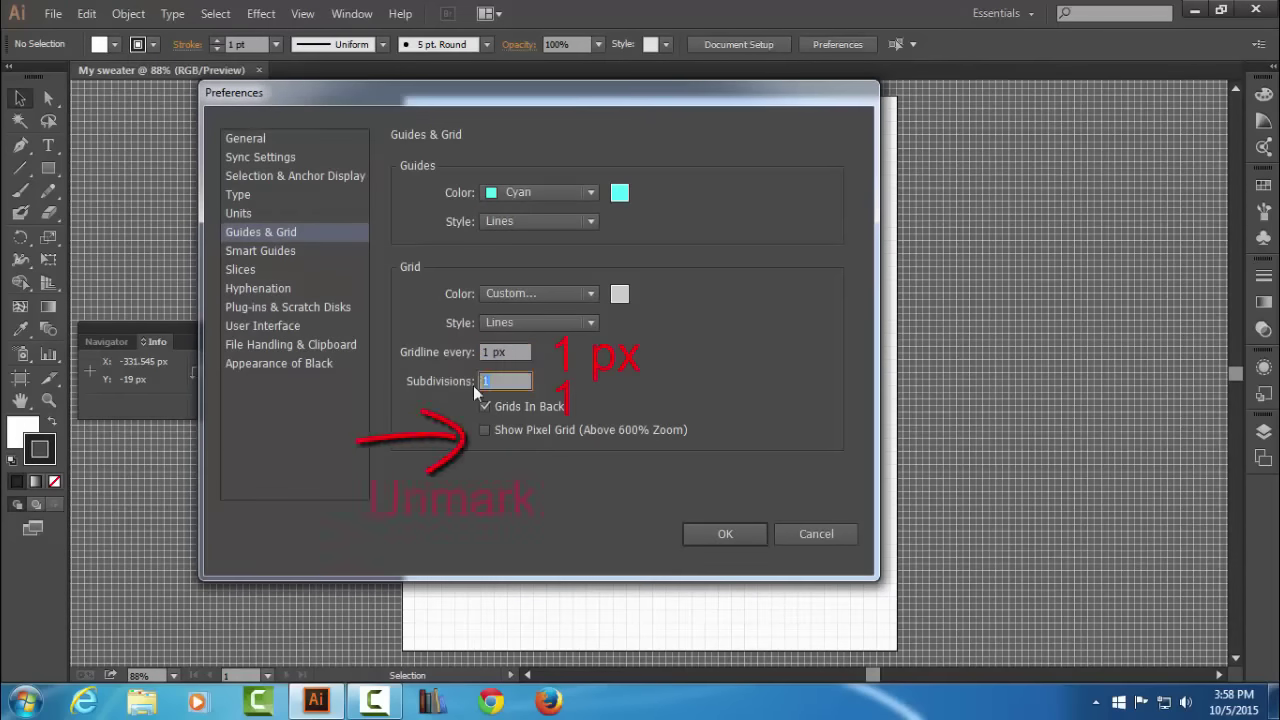
{"action": "left_click", "coordinate": [733, 534]}
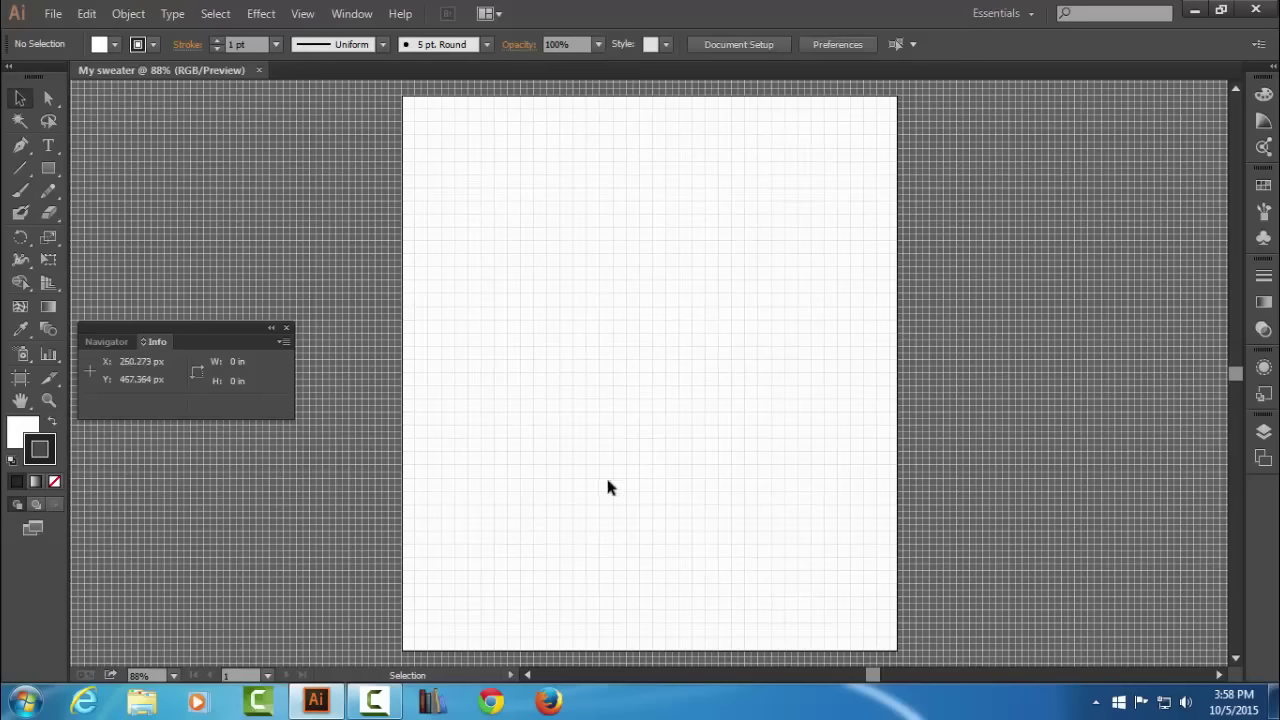
Zoom in closely on the canvas and switch to the Ellipse Tool.
{"action": "key", "text": "ctrl+space"}
{"action": "mouse_move", "coordinate": [482, 346]}
{"action": "left_mouse_down"}
{"action": "mouse_move", "coordinate": [654, 298]}
{"action": "mouse_move", "coordinate": [768, 331]}
{"action": "mouse_move", "coordinate": [731, 363]}
{"action": "mouse_move", "coordinate": [734, 334]}
{"action": "mouse_move", "coordinate": [676, 349]}
{"action": "left_mouse_up"}
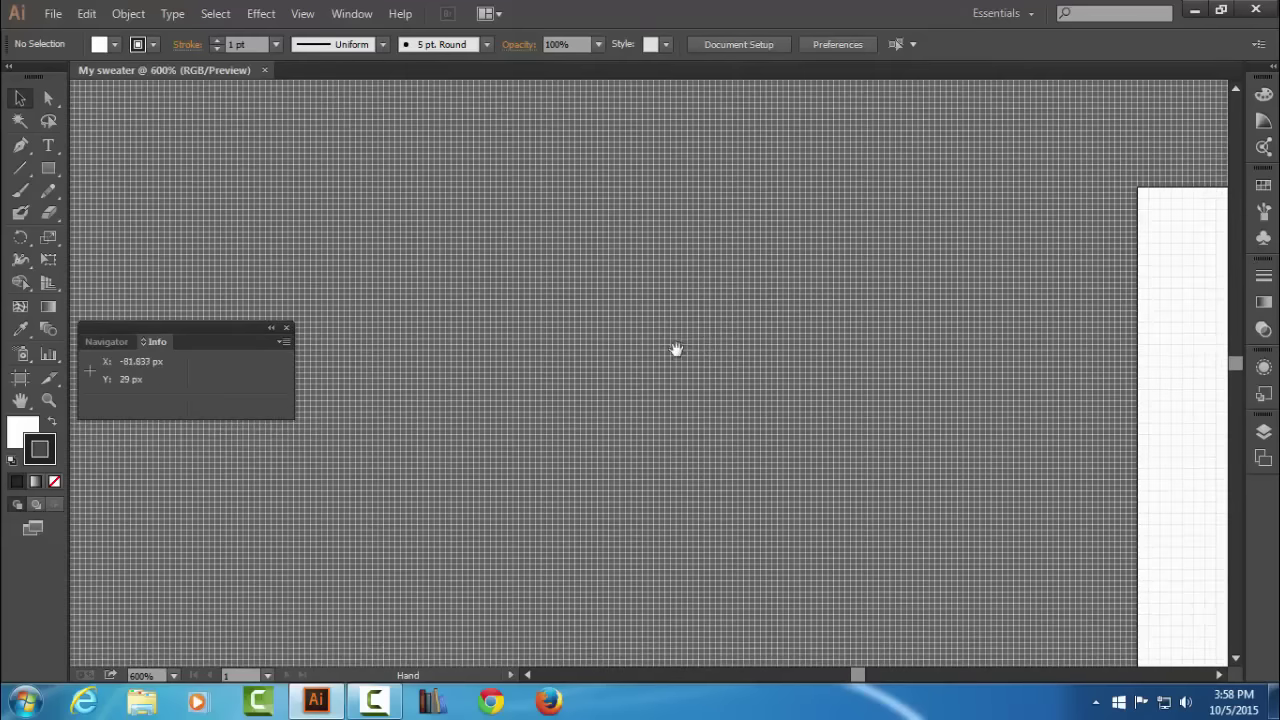
{"action": "left_click", "coordinate": [47, 173]}
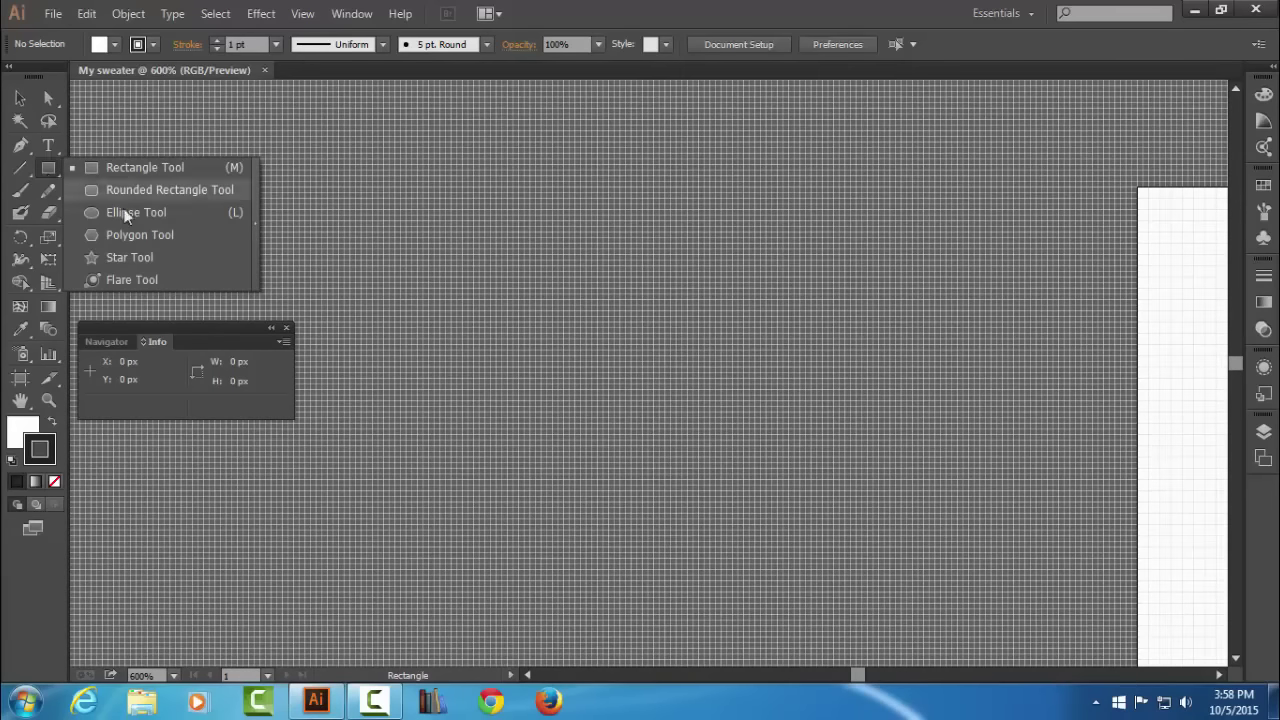
{"action": "left_click", "coordinate": [187, 213]}
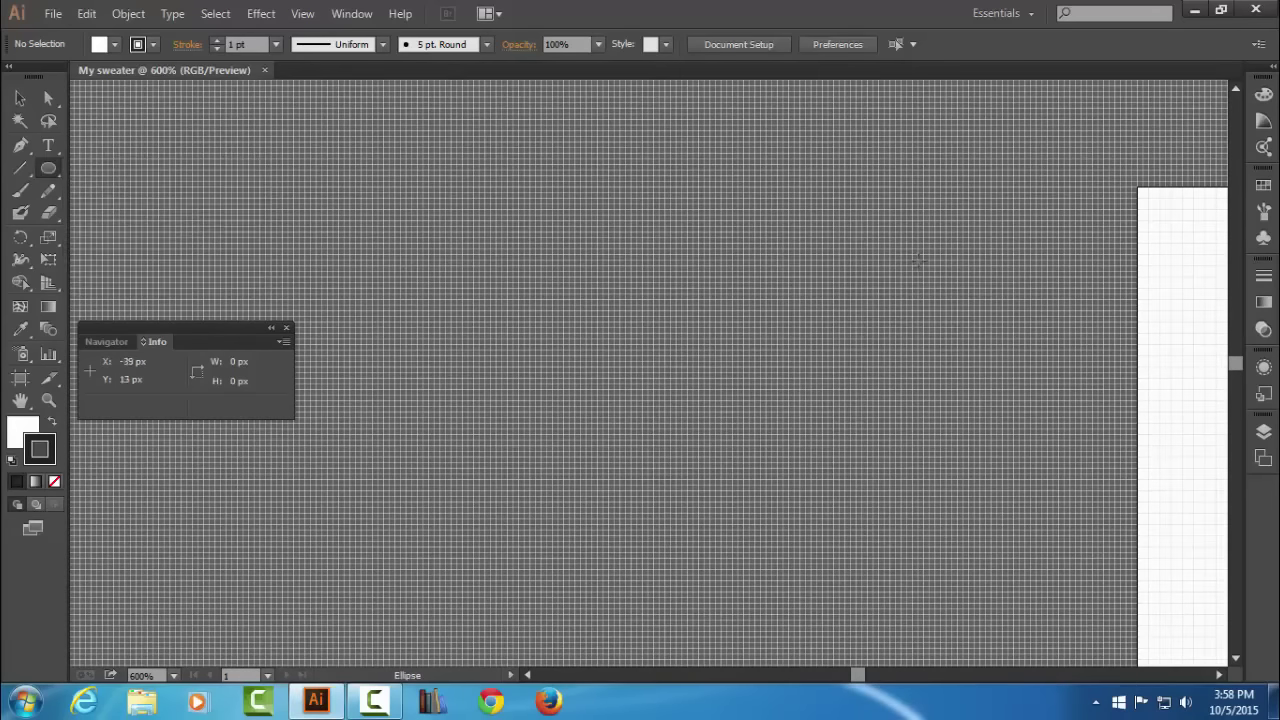
{"action": "scroll", "coordinate": [800, 300], "scroll_direction": "up", "scroll_amount": 1}
{"action": "scroll", "coordinate": [650, 340], "scroll_direction": "up", "scroll_amount": 1}
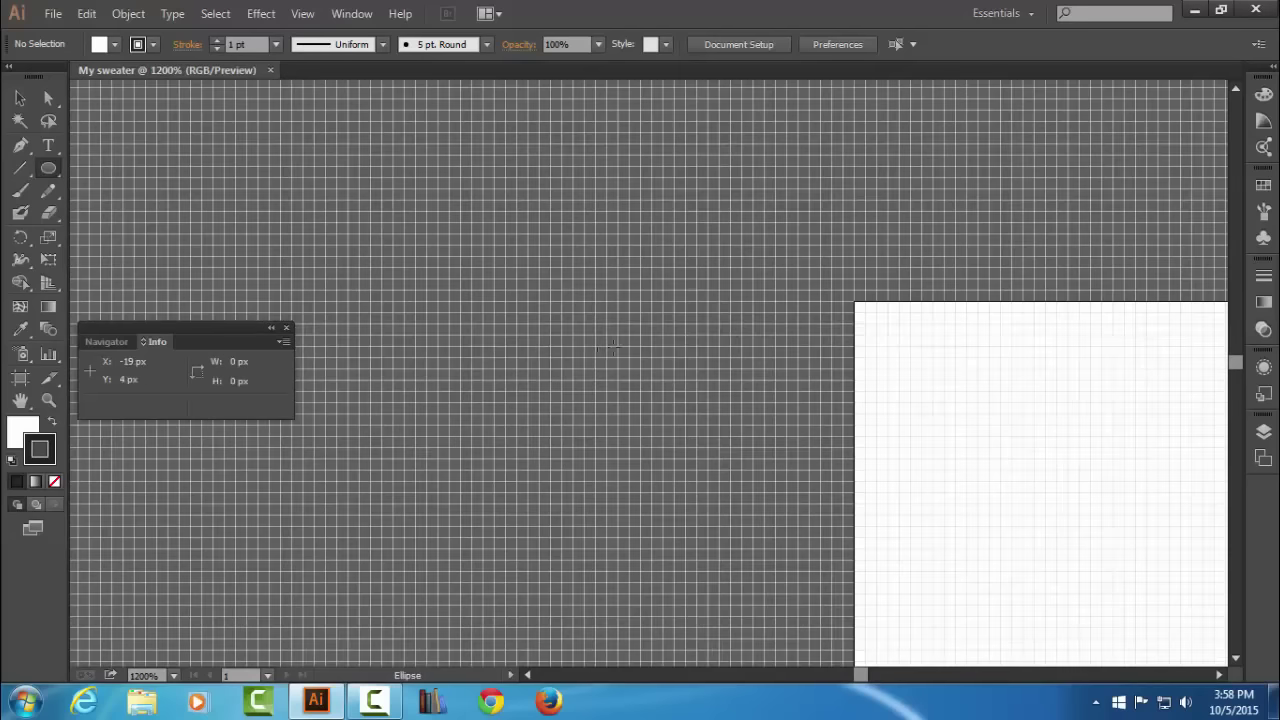
Draw an ellipse exactly 2 px wide and 9 px tall.
{"action": "left_click", "coordinate": [573, 358]}
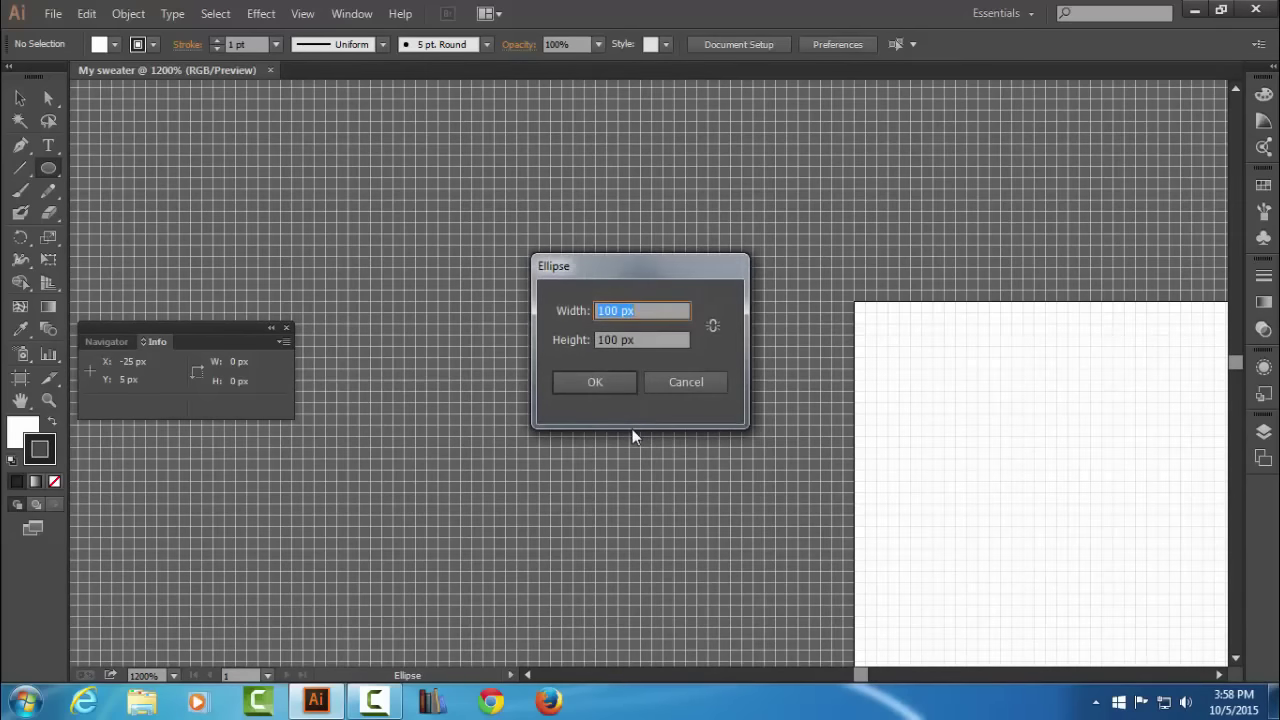
{"action": "type", "text": "2"}
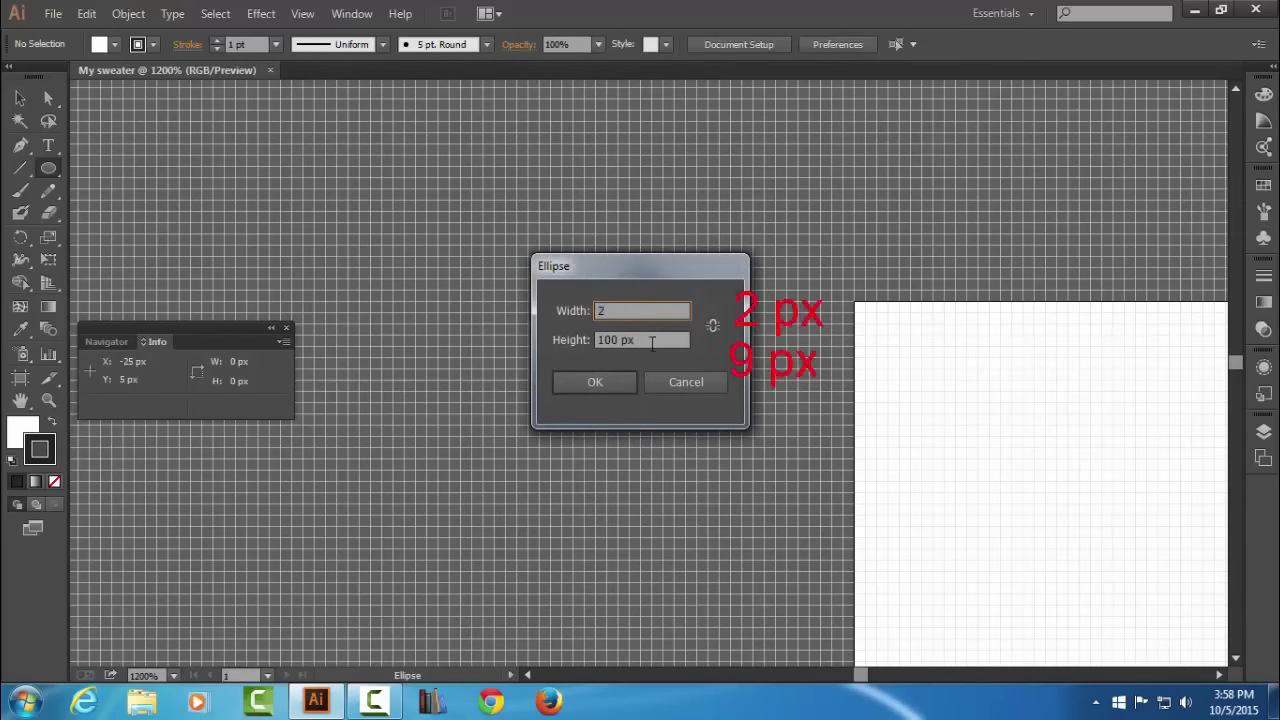
{"action": "key", "text": "Tab"}
{"action": "type", "text": "9"}
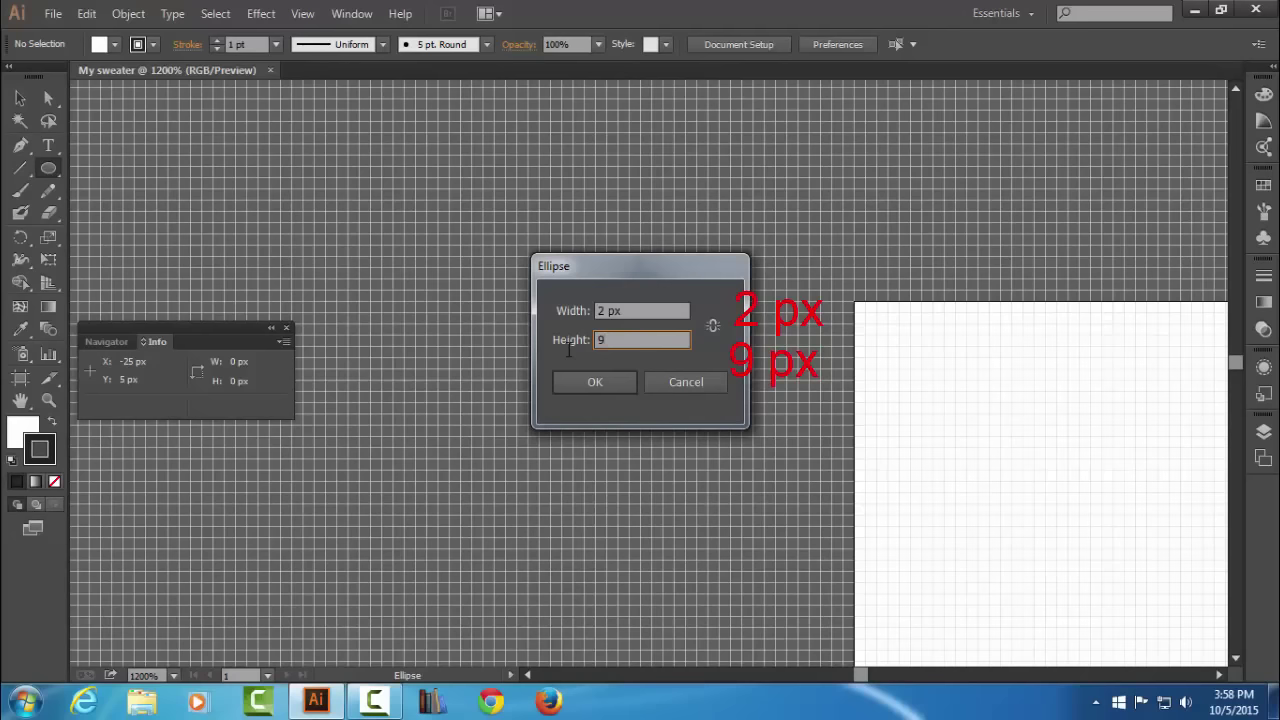
{"action": "left_click", "coordinate": [616, 380]}
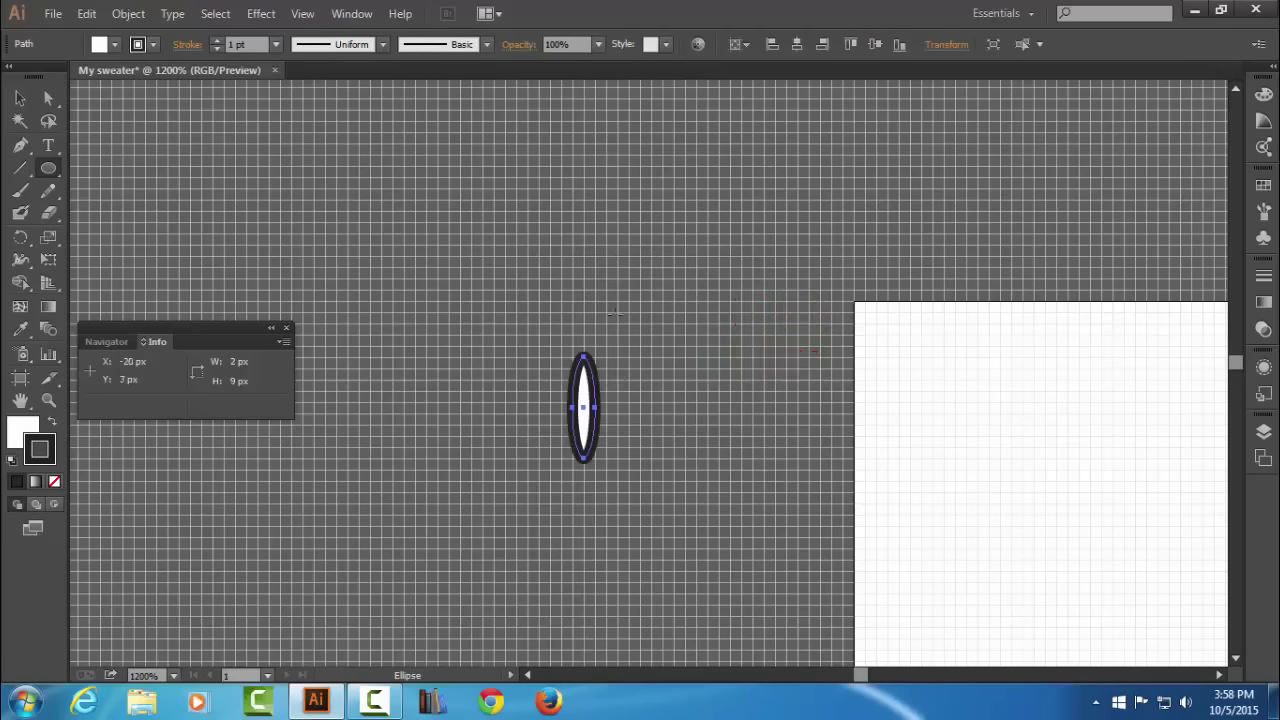
Swap the ellipse's fill and stroke, remove its outline, and switch to the Selection tool.
{"action": "left_click", "coordinate": [53, 427]}
{"action": "left_click", "coordinate": [53, 481]}
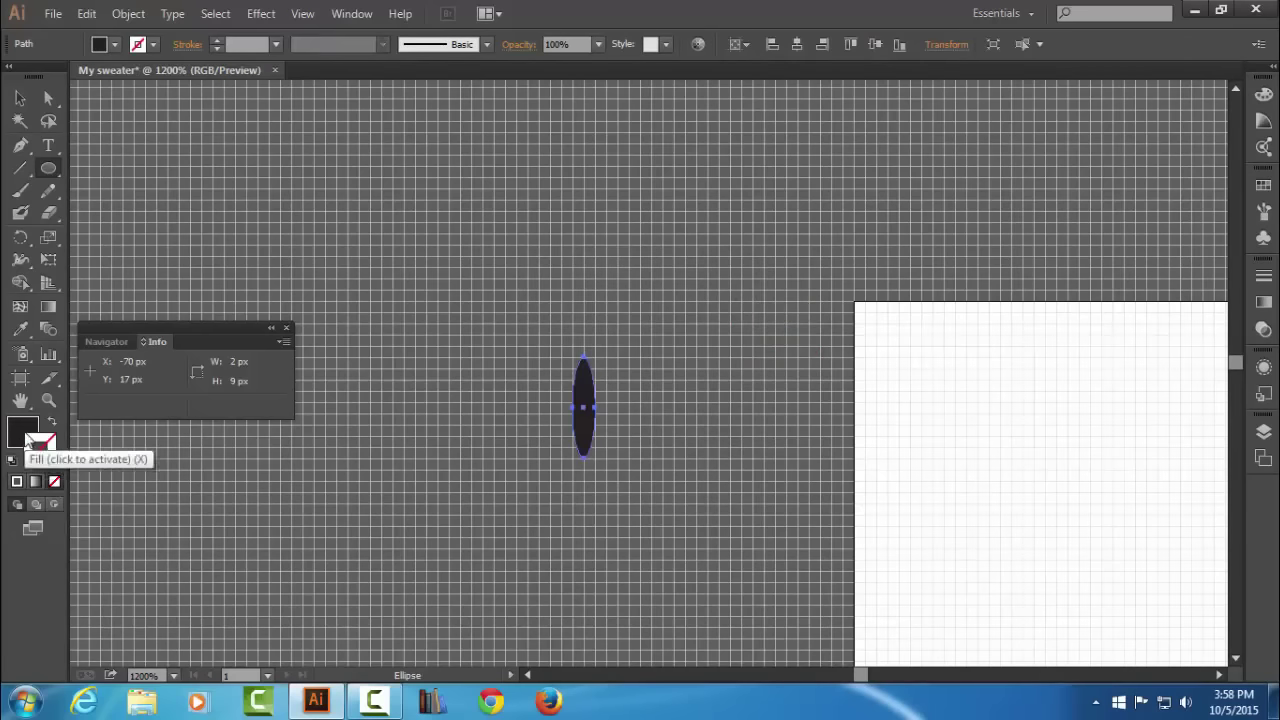
{"action": "left_click", "coordinate": [26, 440]}
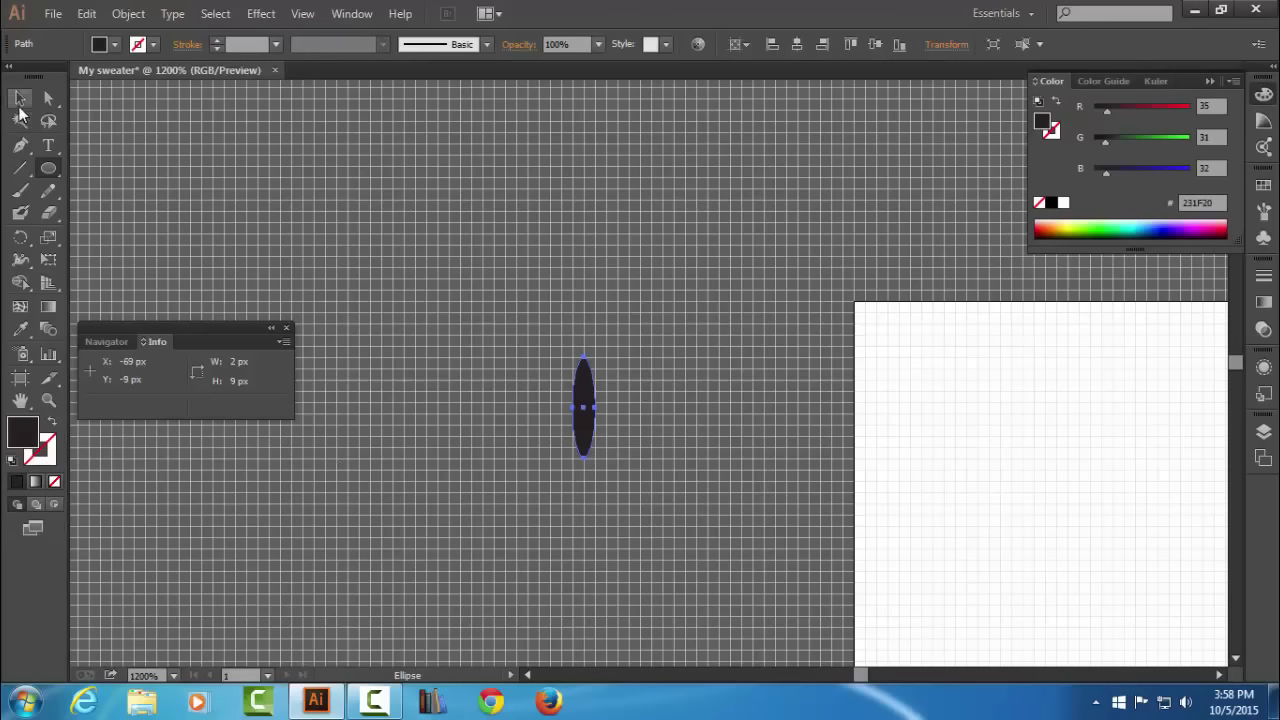
{"action": "left_click", "coordinate": [20, 100]}
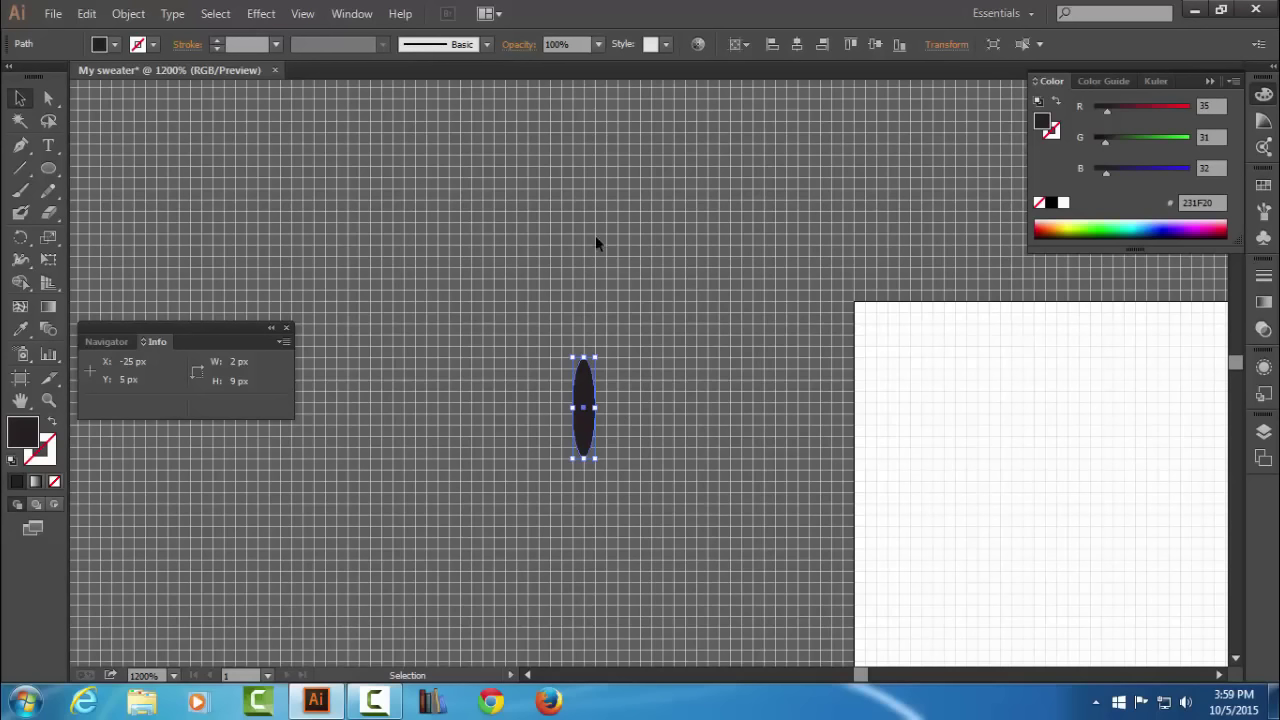
Fill the ellipse with cyan R 68, G 192, B 208.
{"action": "left_click", "coordinate": [1210, 106]}
{"action": "type", "text": "68"}
{"action": "key", "text": "Tab"}
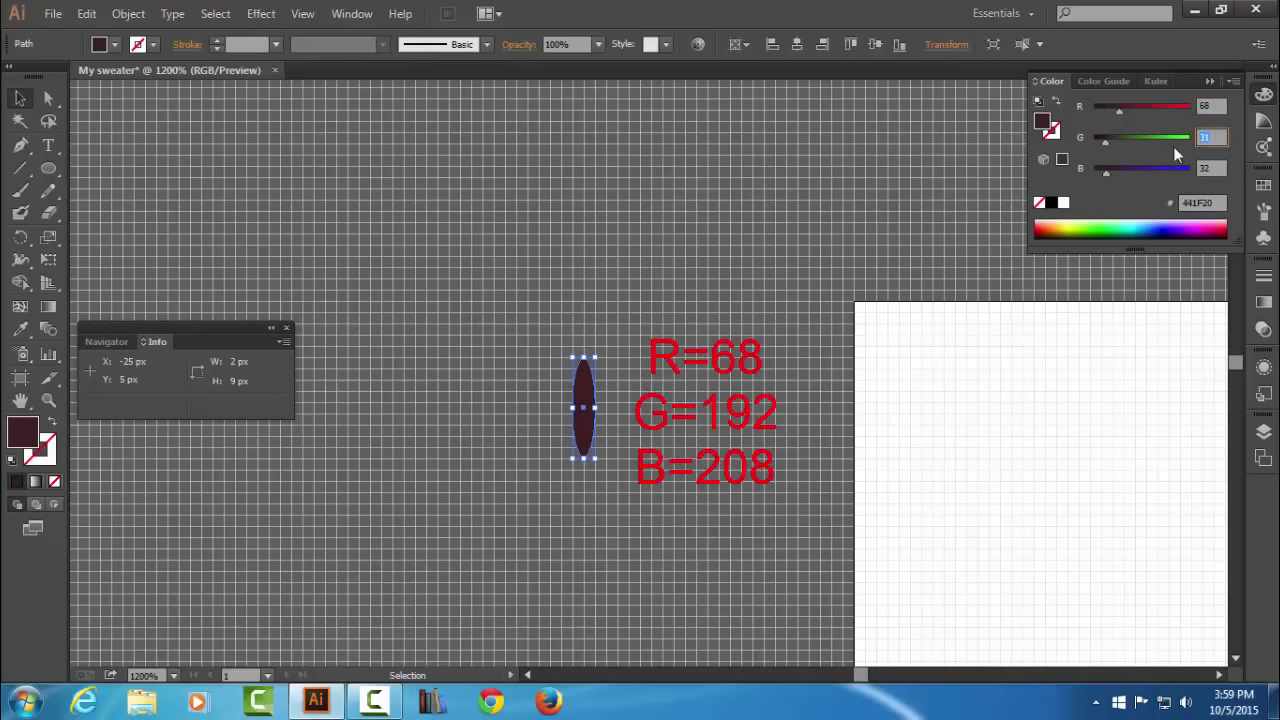
{"action": "type", "text": "92"}
{"action": "key", "text": "Tab"}
{"action": "type", "text": "08"}
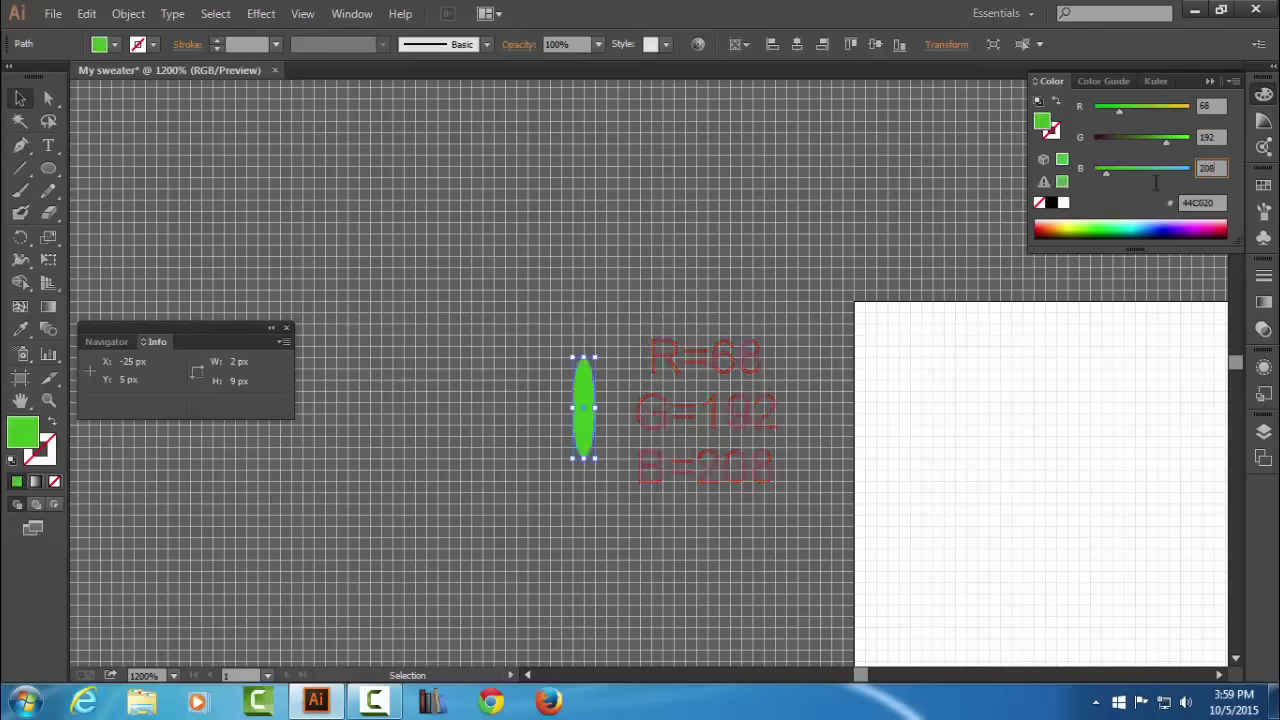
{"action": "key", "text": "Return"}
{"action": "left_click", "coordinate": [1209, 82]}
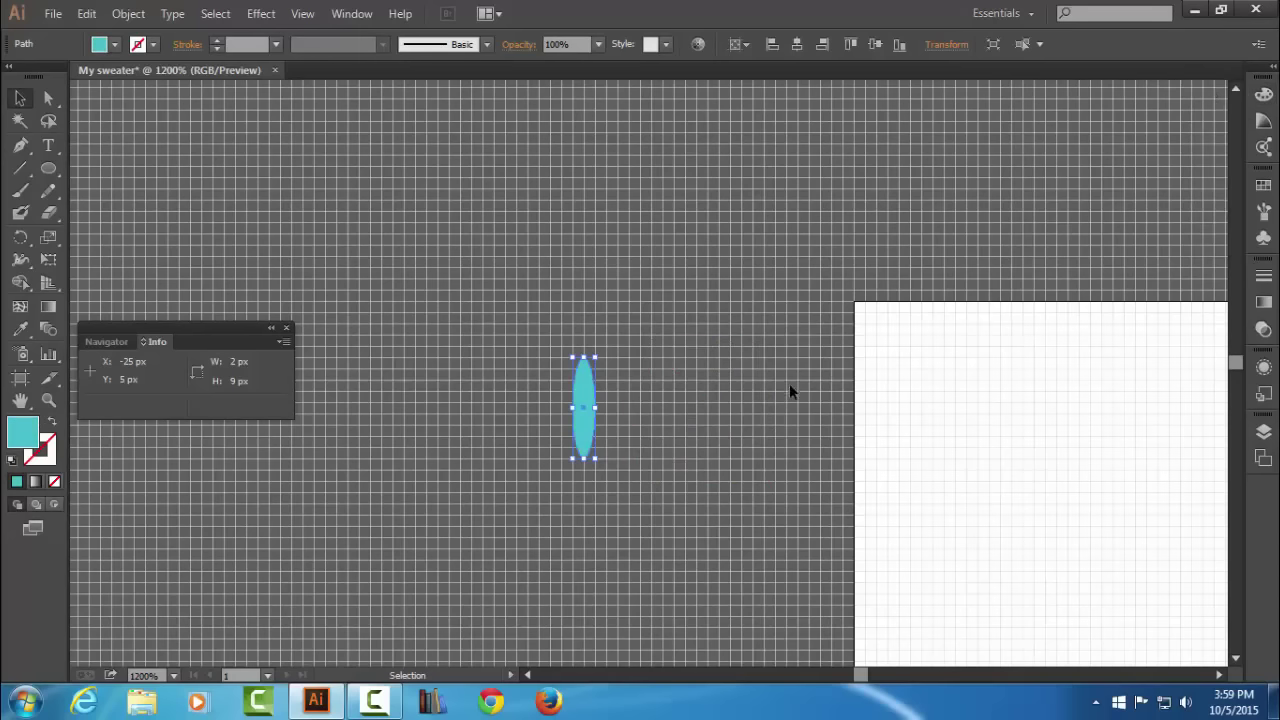
Drag the cyan ellipse into the Brushes panel and save it as an art brush named Viking.
{"action": "left_click", "coordinate": [1261, 212]}
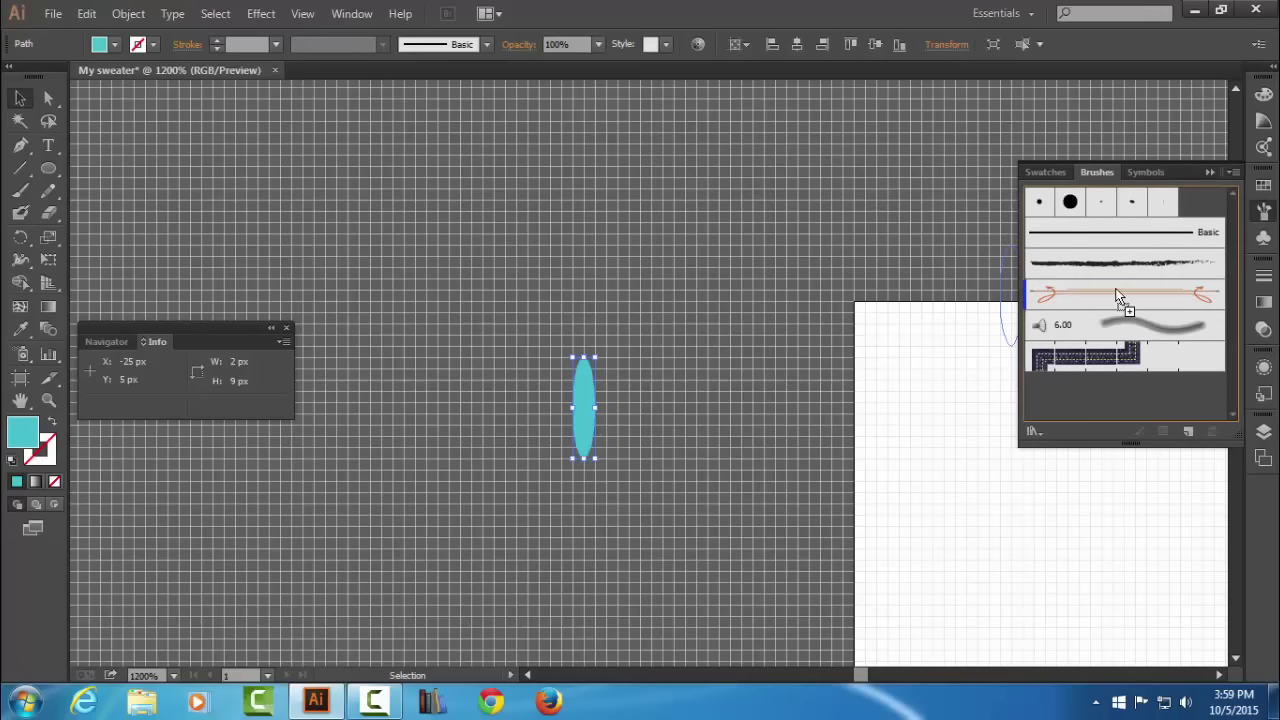
{"action": "left_click_drag", "start_coordinate": [1118, 296], "coordinate": [1118, 298]}
{"action": "left_click", "coordinate": [547, 395]}
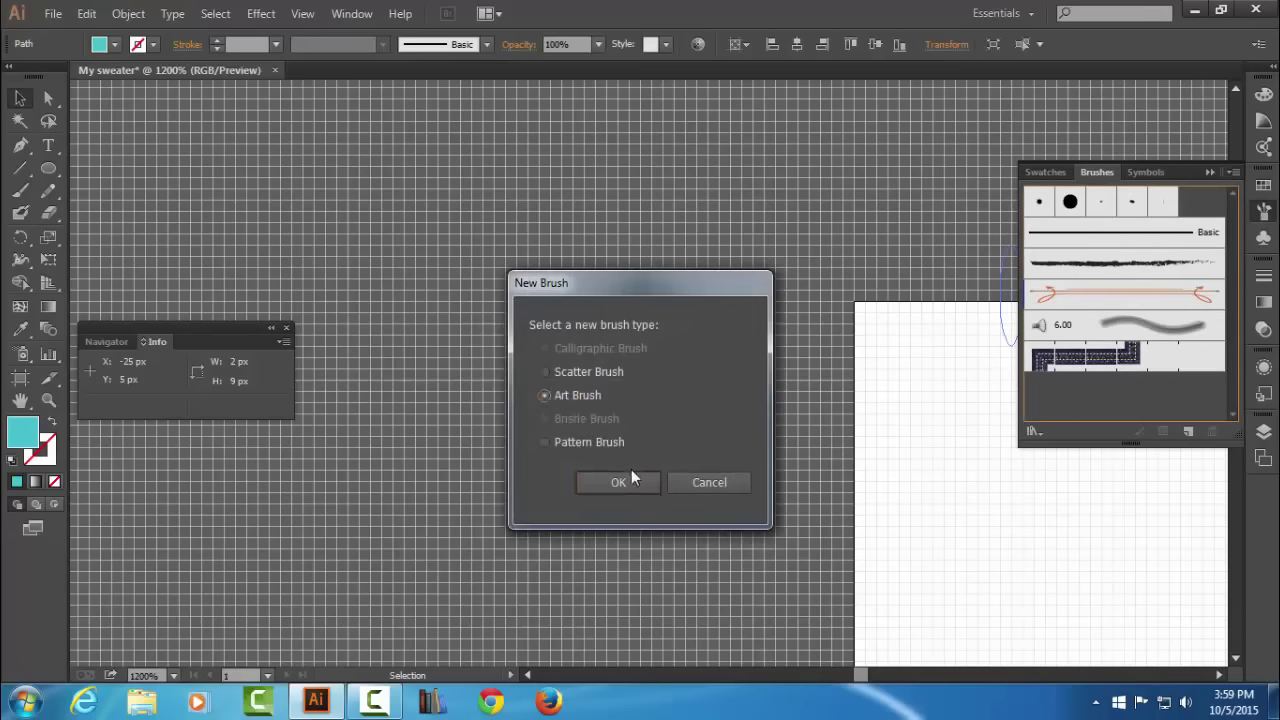
{"action": "left_click", "coordinate": [642, 486]}
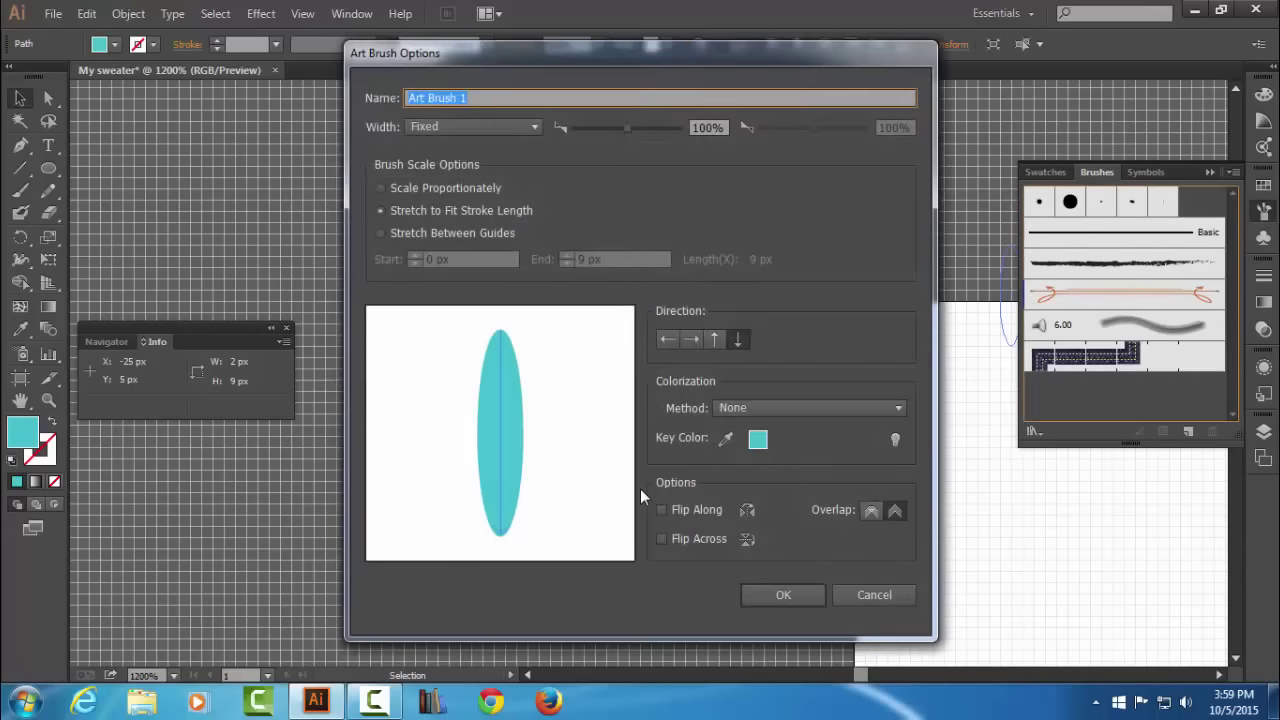
{"action": "type", "text": "Viking"}
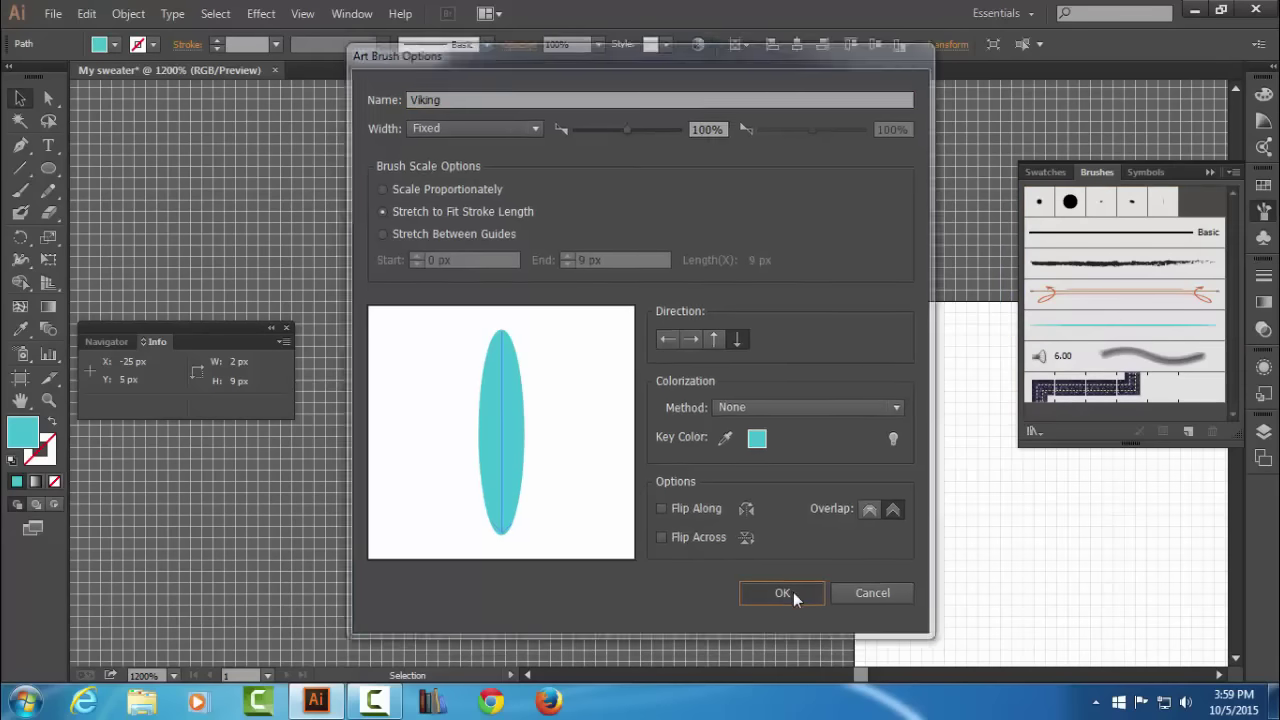
{"action": "left_click", "coordinate": [793, 592]}
{"action": "left_click", "coordinate": [1208, 173]}
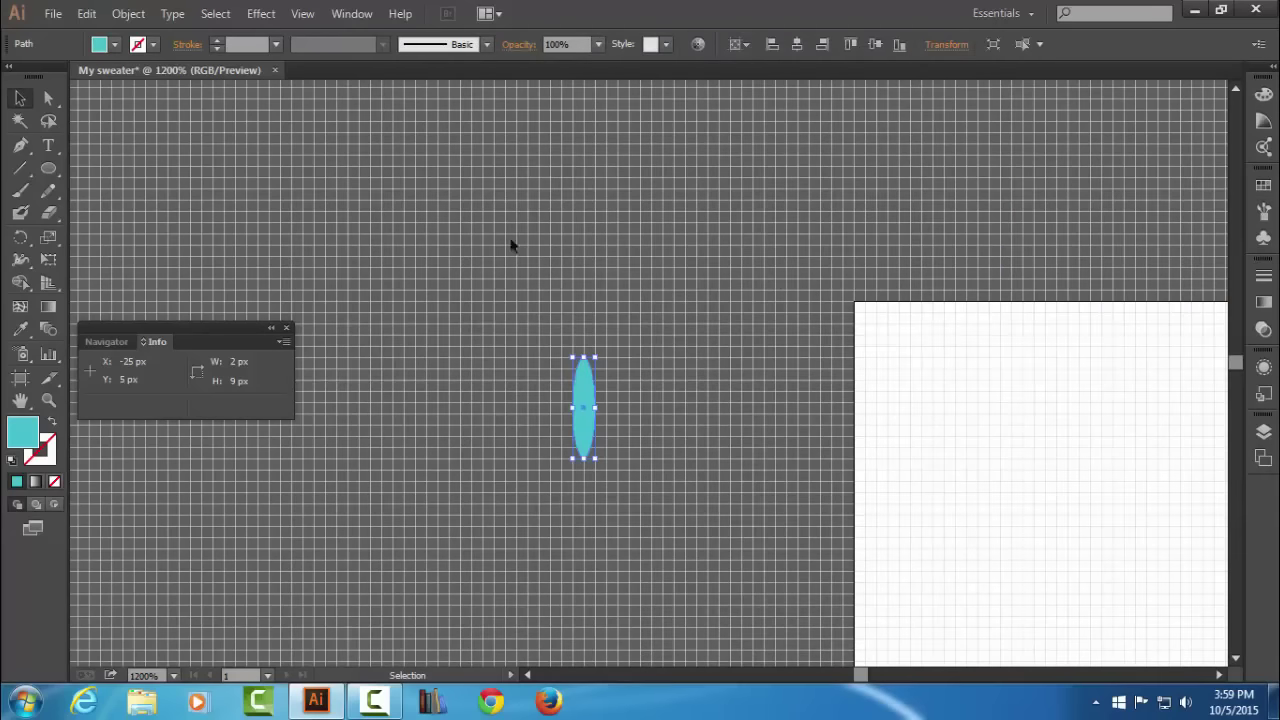
Copy the cyan ellipse, paste it in front, and shift the copy about 4 px right.
{"action": "left_click", "coordinate": [87, 14]}
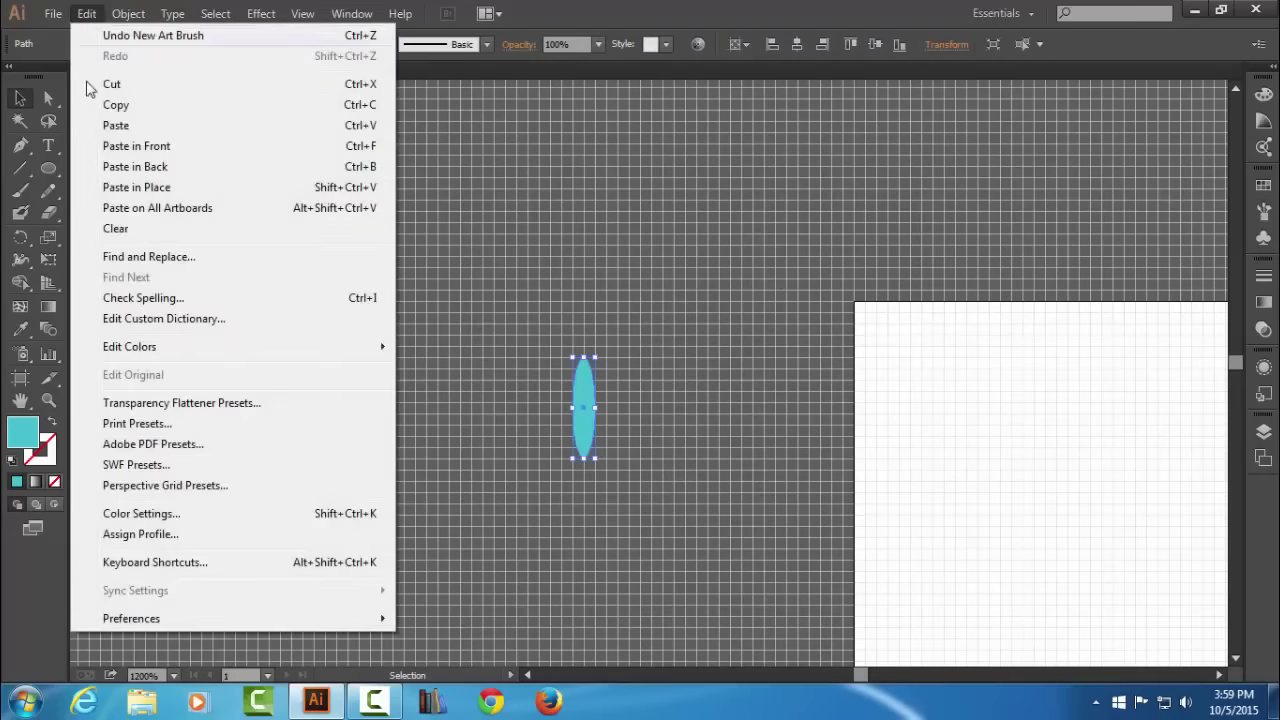
{"action": "left_click", "coordinate": [168, 108]}
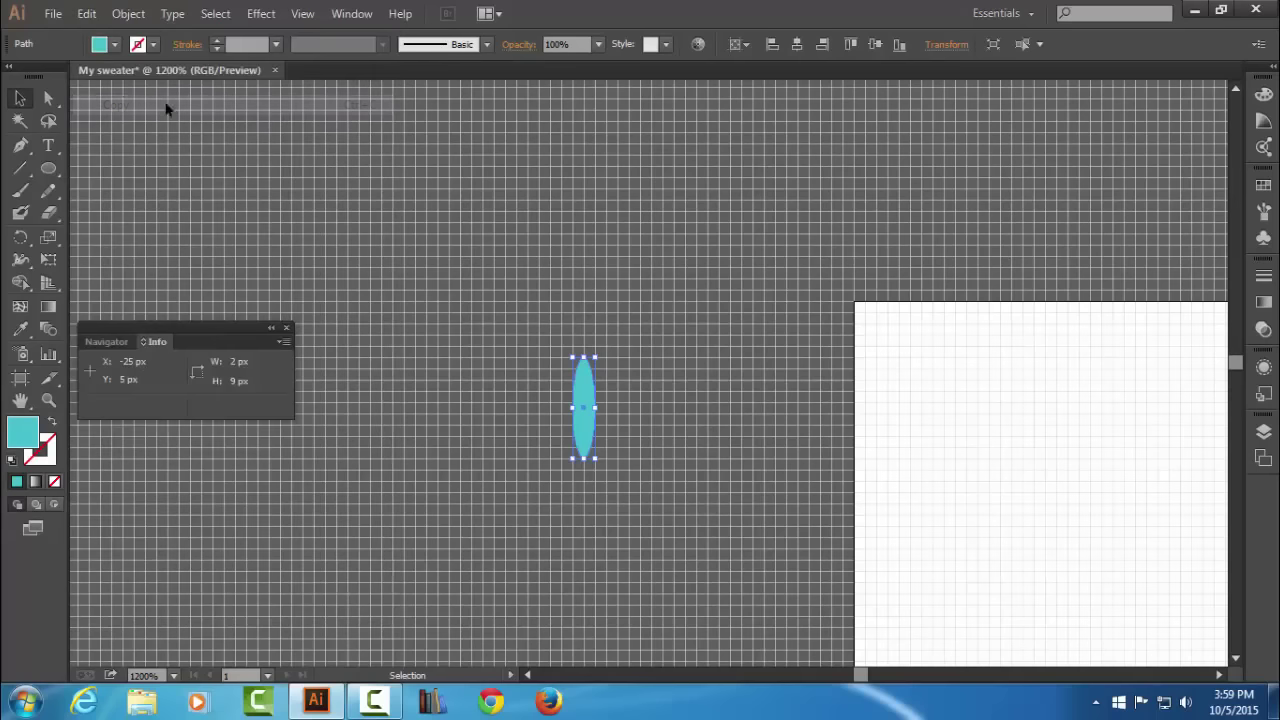
{"action": "left_click", "coordinate": [87, 14]}
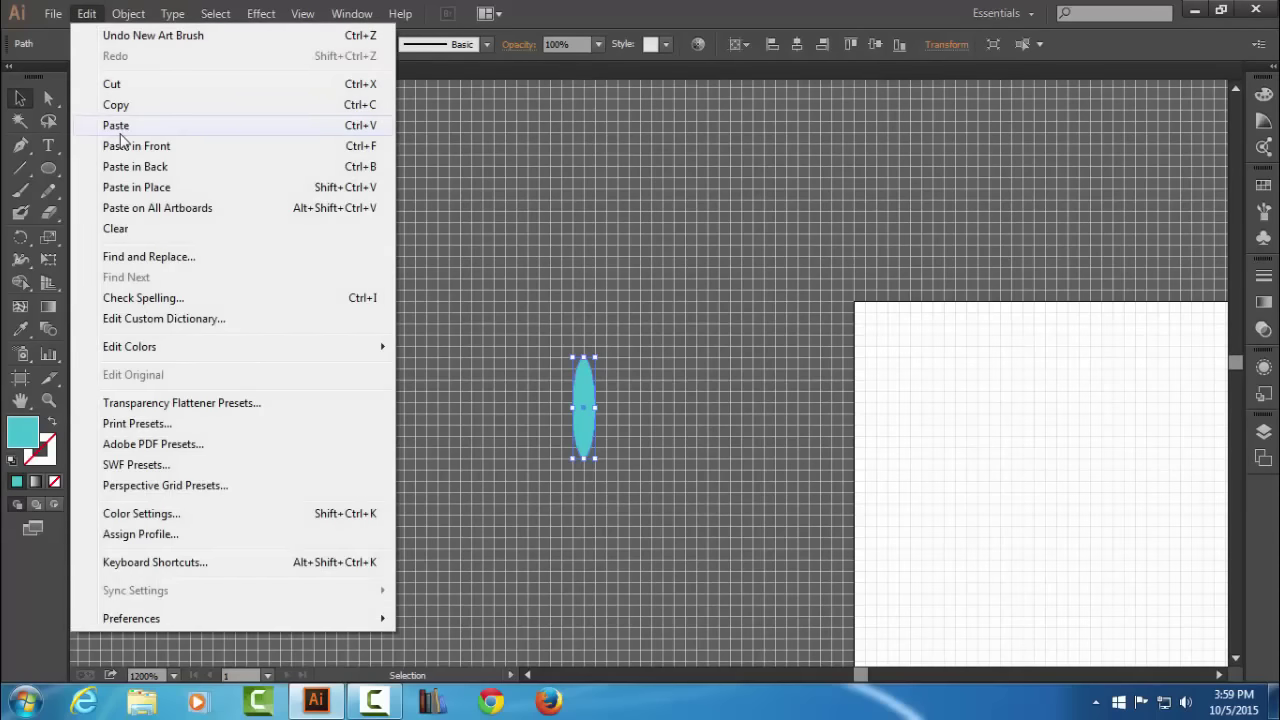
{"action": "left_click", "coordinate": [228, 146]}
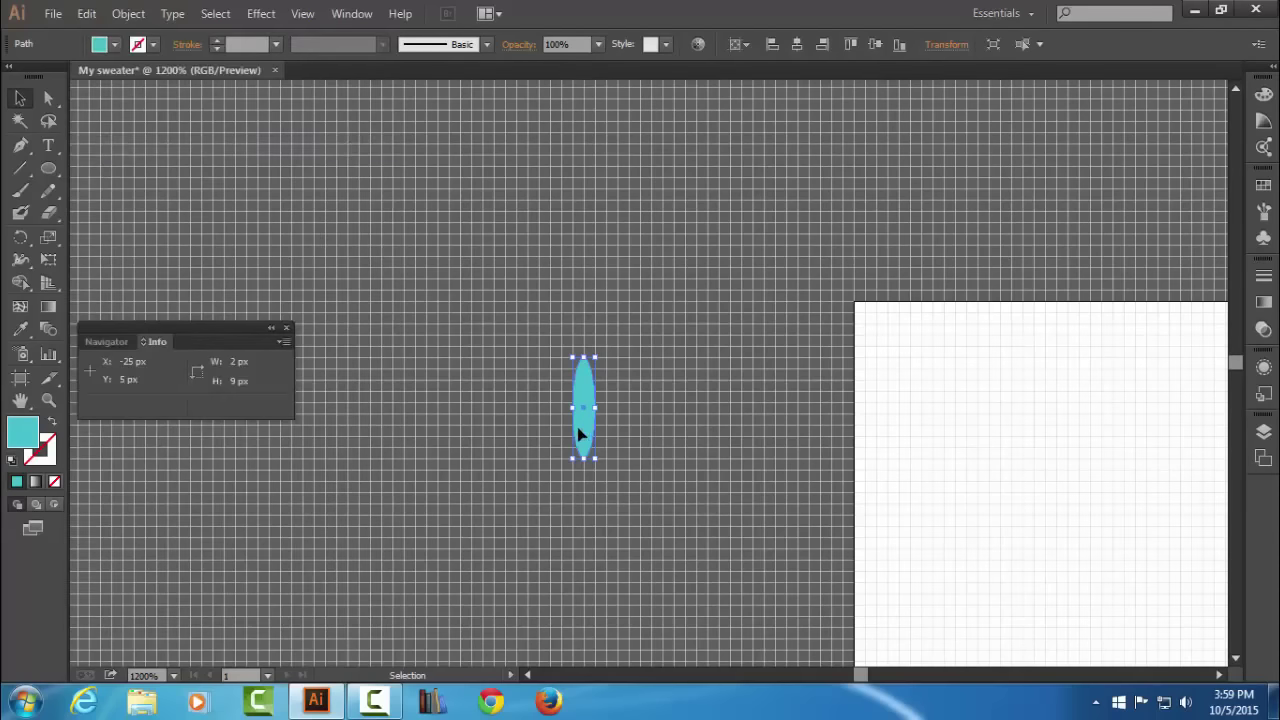
{"action": "left_click_drag", "start_coordinate": [580, 435], "coordinate": [628, 430]}
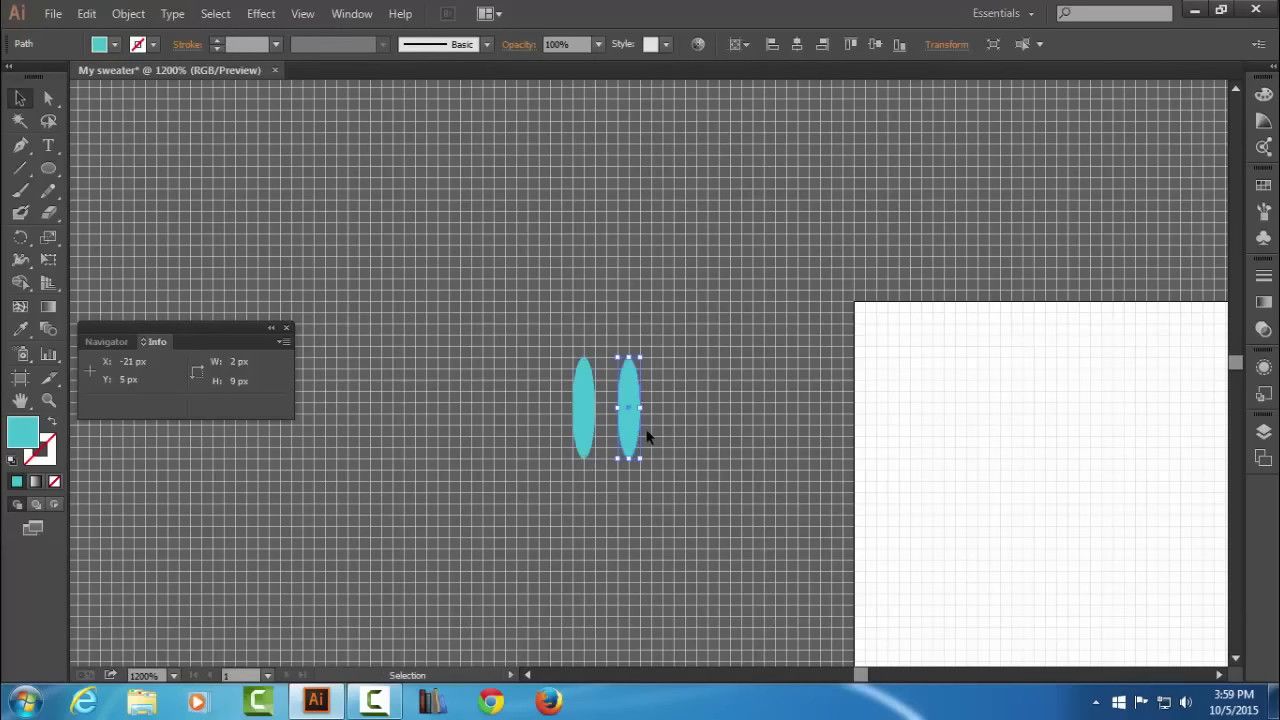
{"action": "left_click", "coordinate": [1264, 95]}
{"action": "left_click", "coordinate": [1210, 106]}
{"action": "type", "text": "255"}
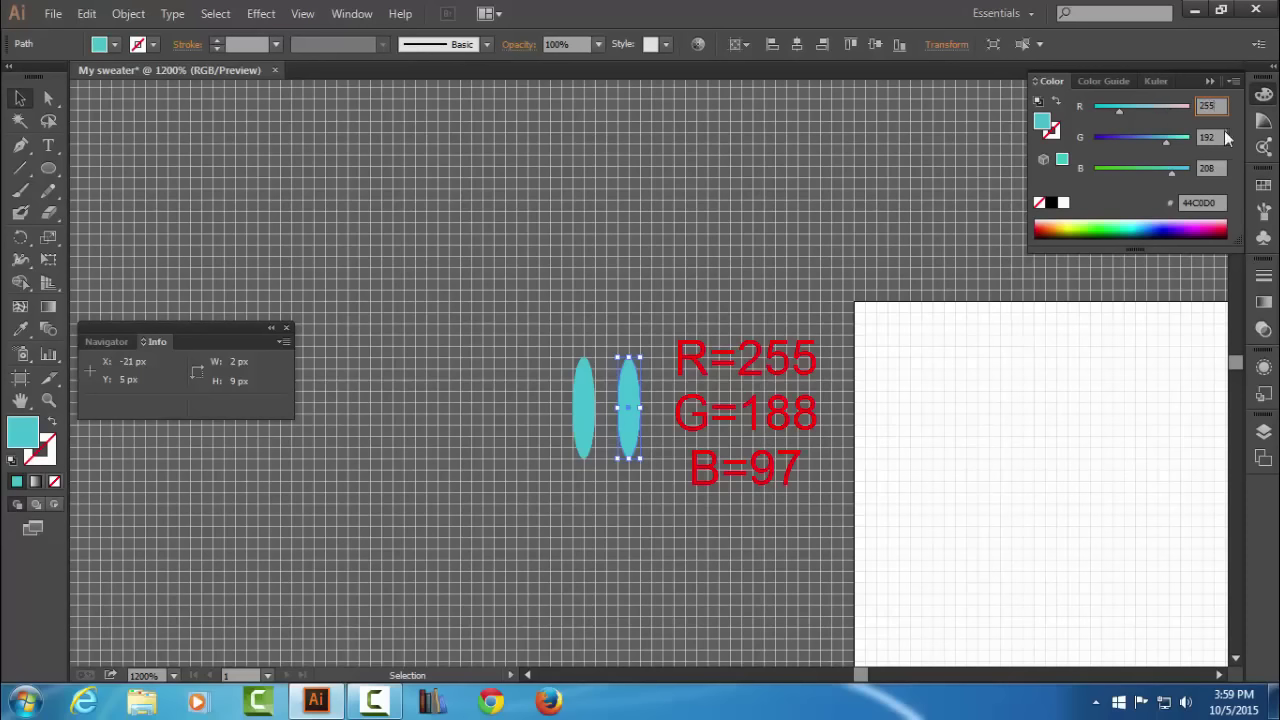
Recolour the copied ellipse orange: R 255, G 188, B 97.
{"action": "key", "text": "Tab"}
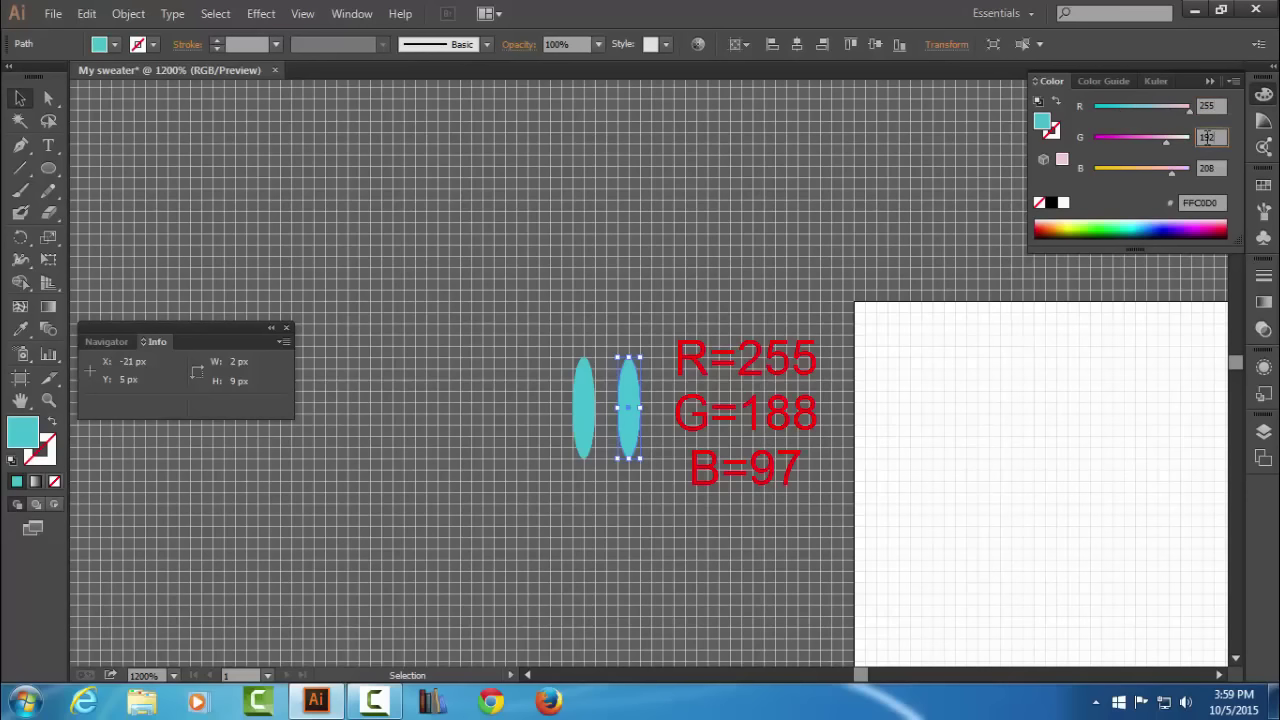
{"action": "type", "text": "188"}
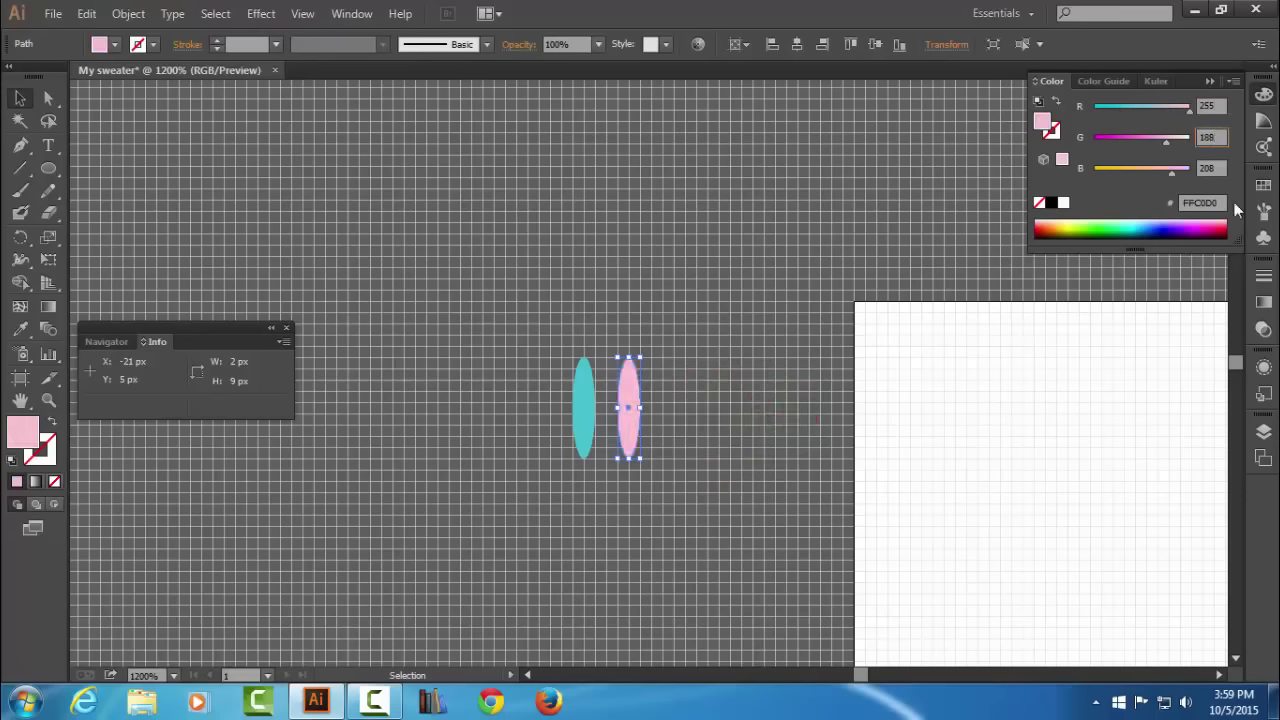
{"action": "key", "text": "Tab"}
{"action": "type", "text": "7"}
{"action": "key", "text": "Return"}
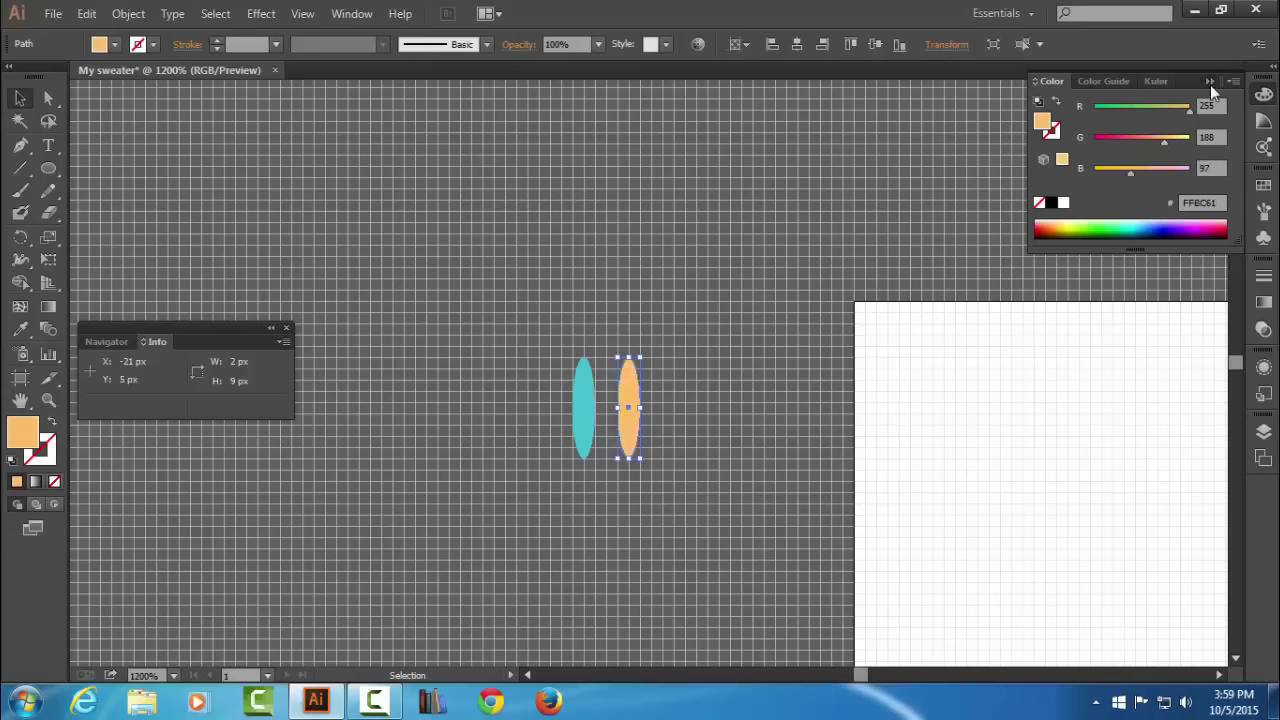
{"action": "left_click", "coordinate": [1210, 83]}
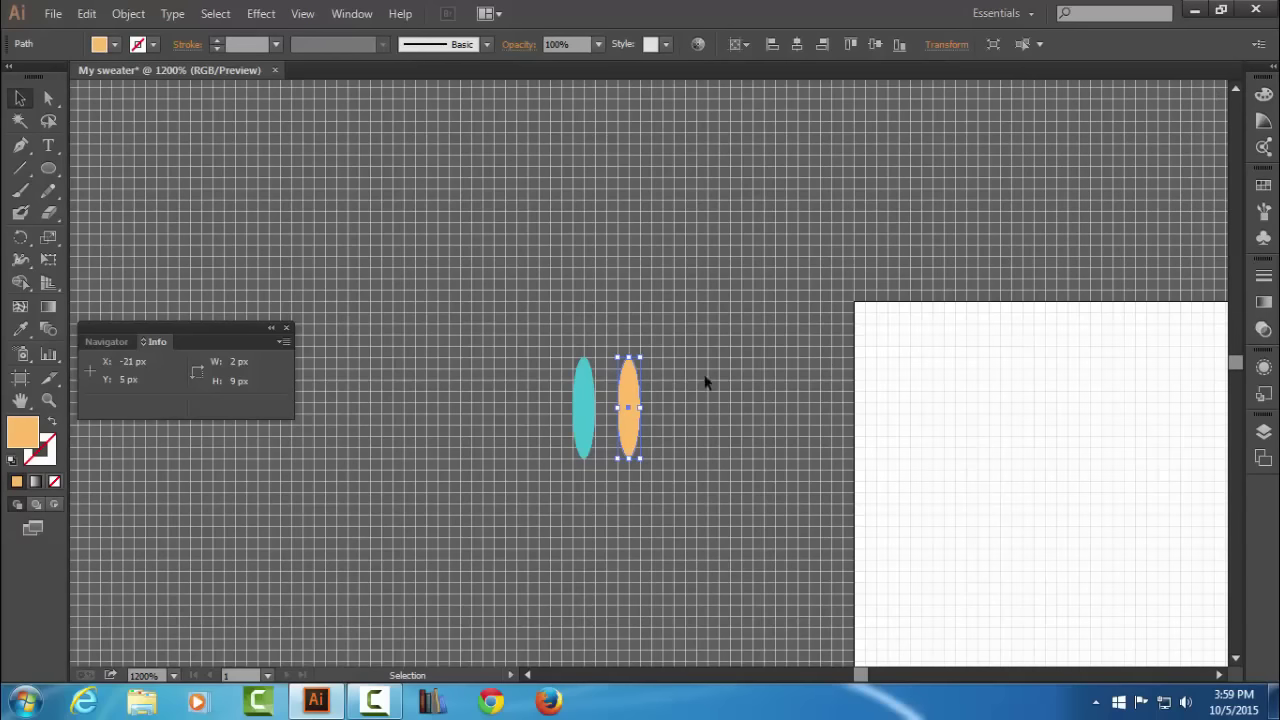
Add a second fill to the copy via the Appearance panel and make it white (255, 255, 255).
{"action": "left_click", "coordinate": [1263, 367]}
{"action": "left_click", "coordinate": [1233, 356]}
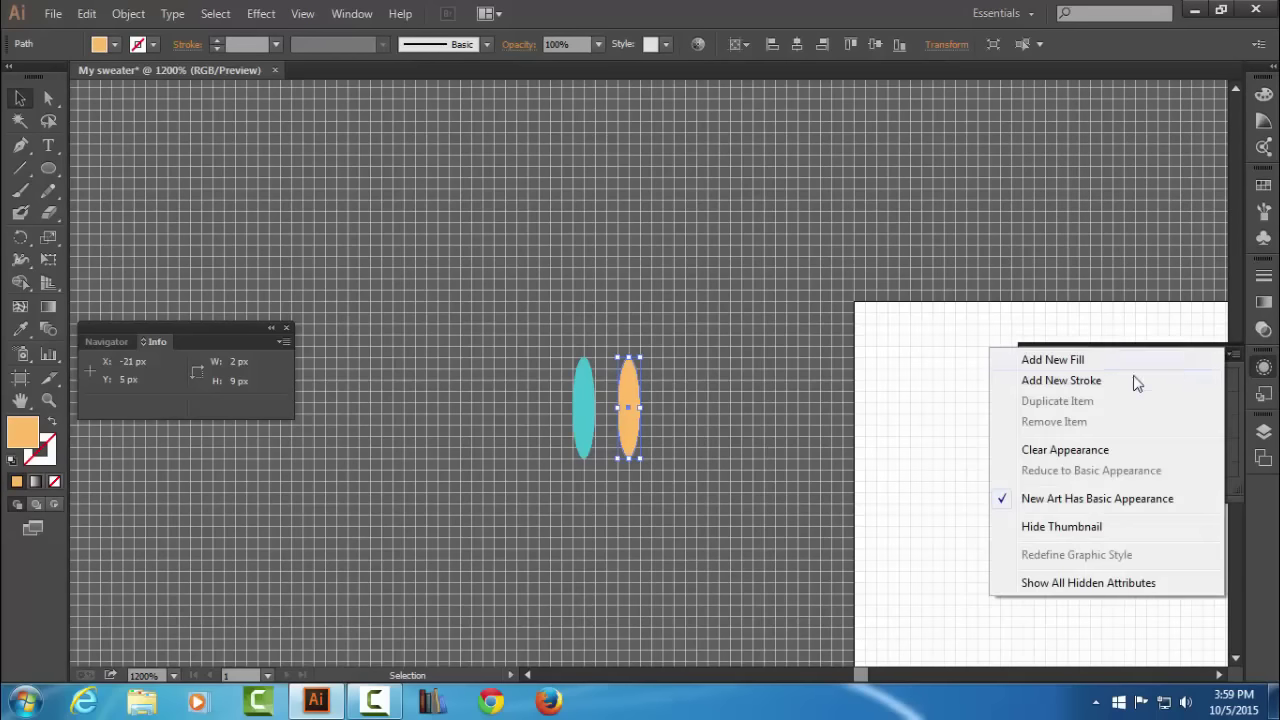
{"action": "left_click", "coordinate": [1192, 362]}
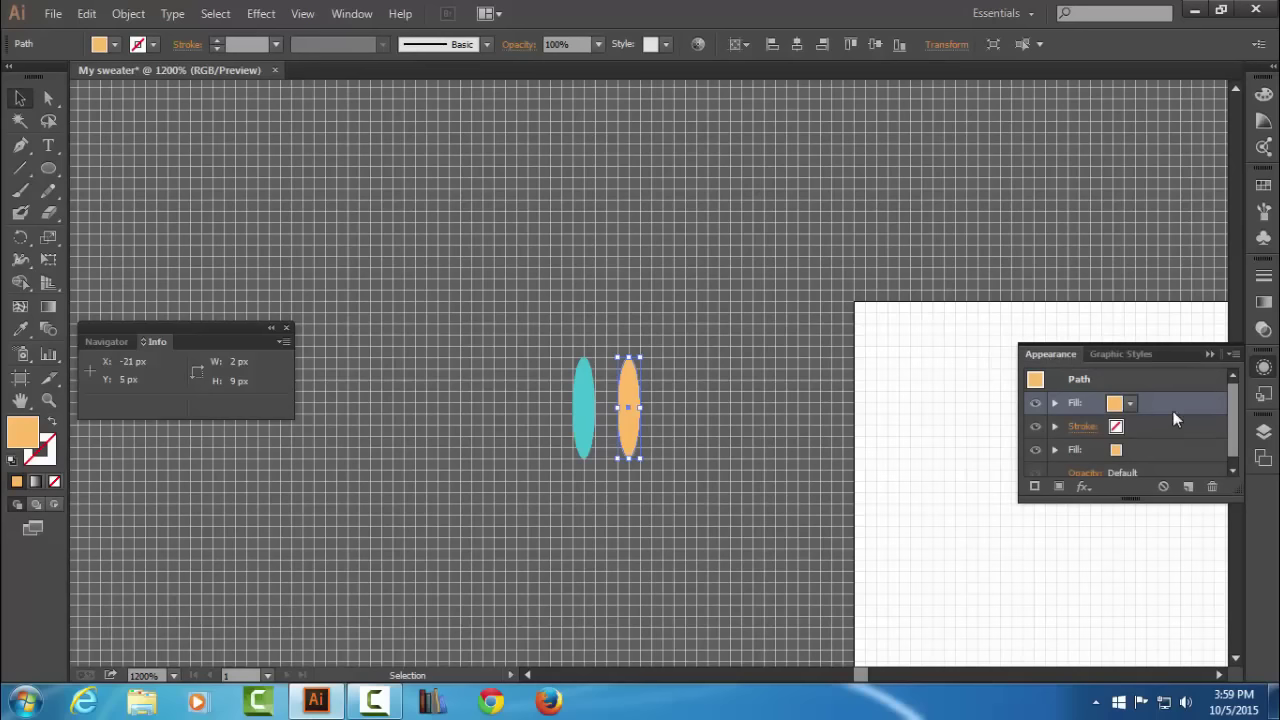
{"action": "left_click", "coordinate": [1263, 94]}
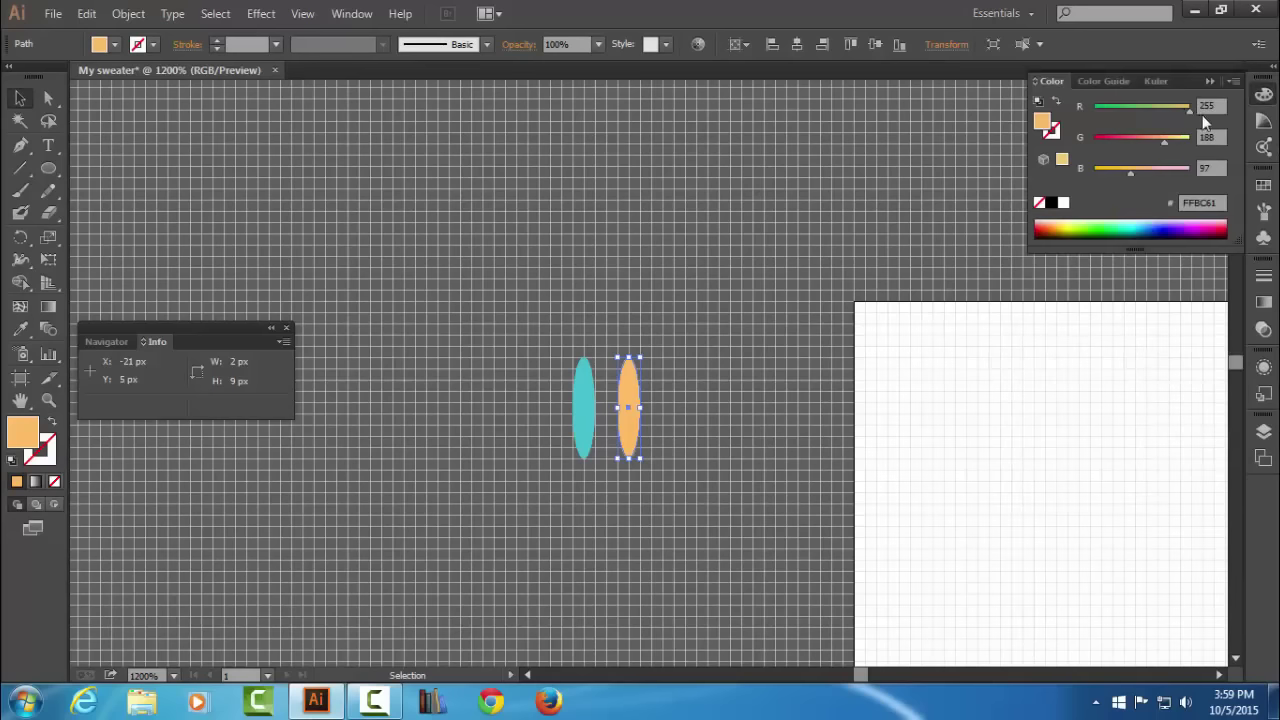
{"action": "left_click", "coordinate": [1210, 137]}
{"action": "type", "text": "255"}
{"action": "left_click", "coordinate": [1218, 168]}
{"action": "type", "text": "2"}
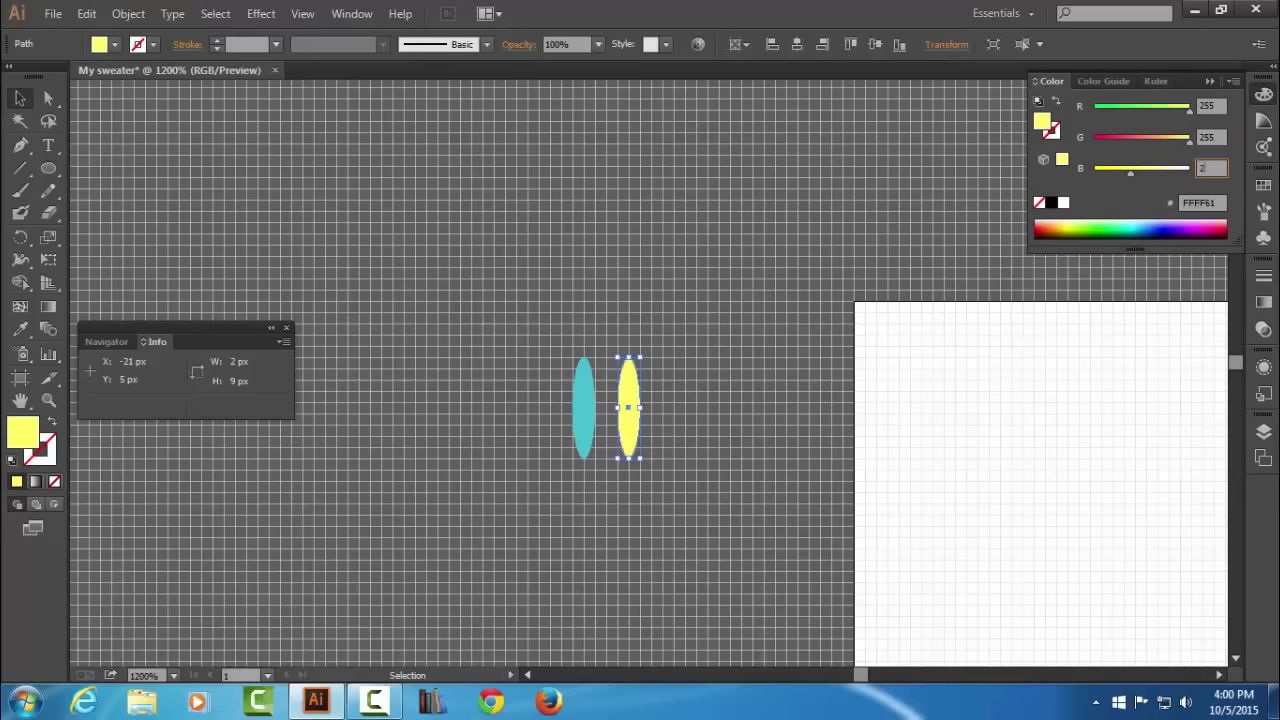
{"action": "key", "text": "Return"}
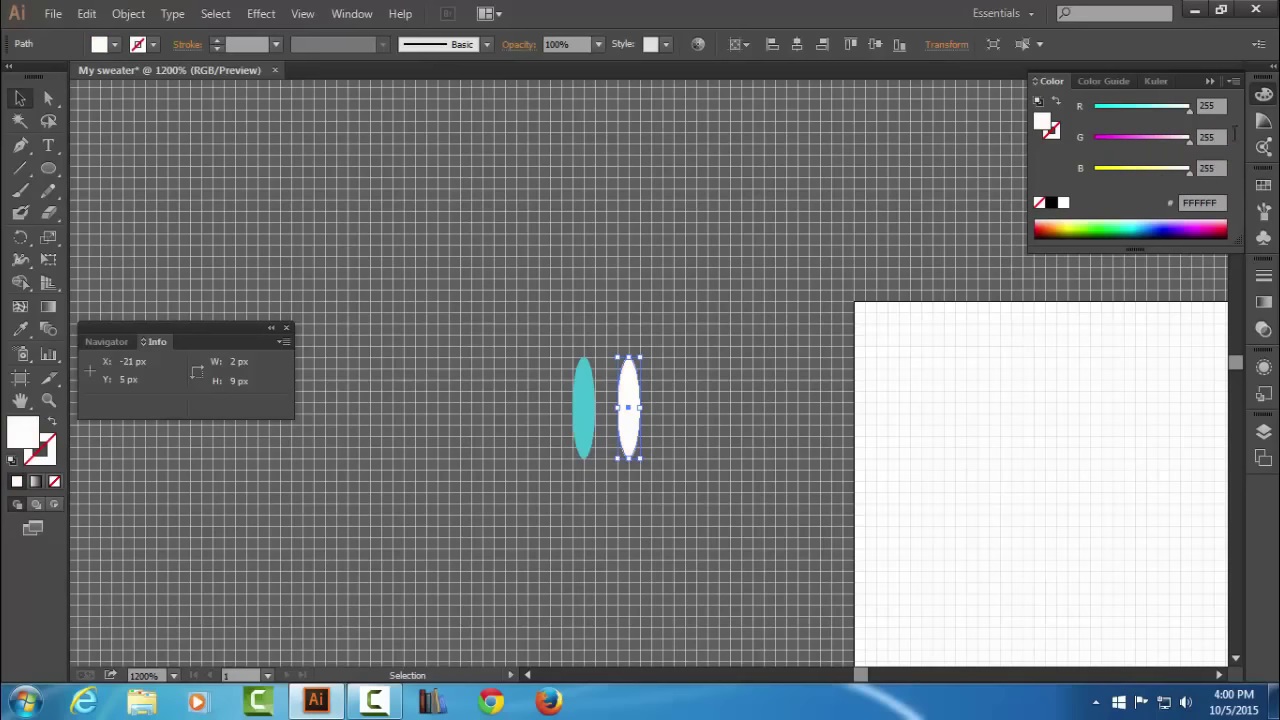
{"action": "left_click", "coordinate": [1209, 82]}
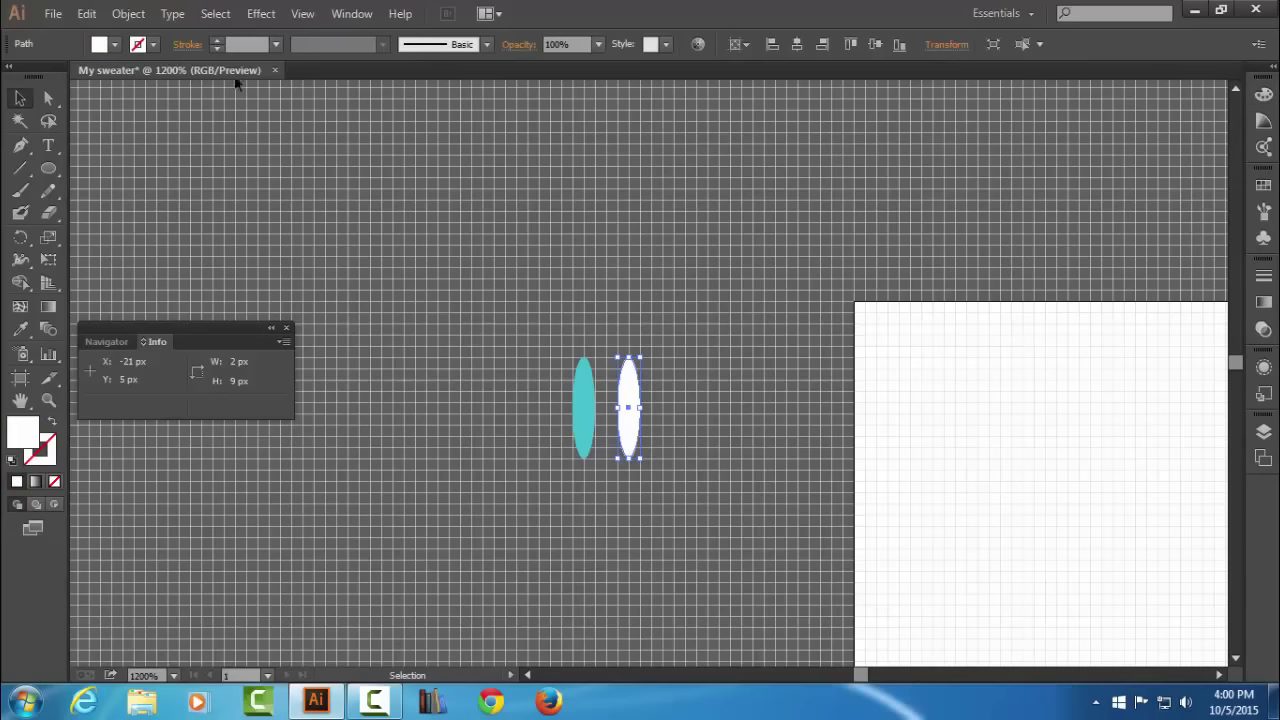
Apply an Offset Path effect of −0.5 px to the copy's white fill.
{"action": "left_click", "coordinate": [261, 13]}
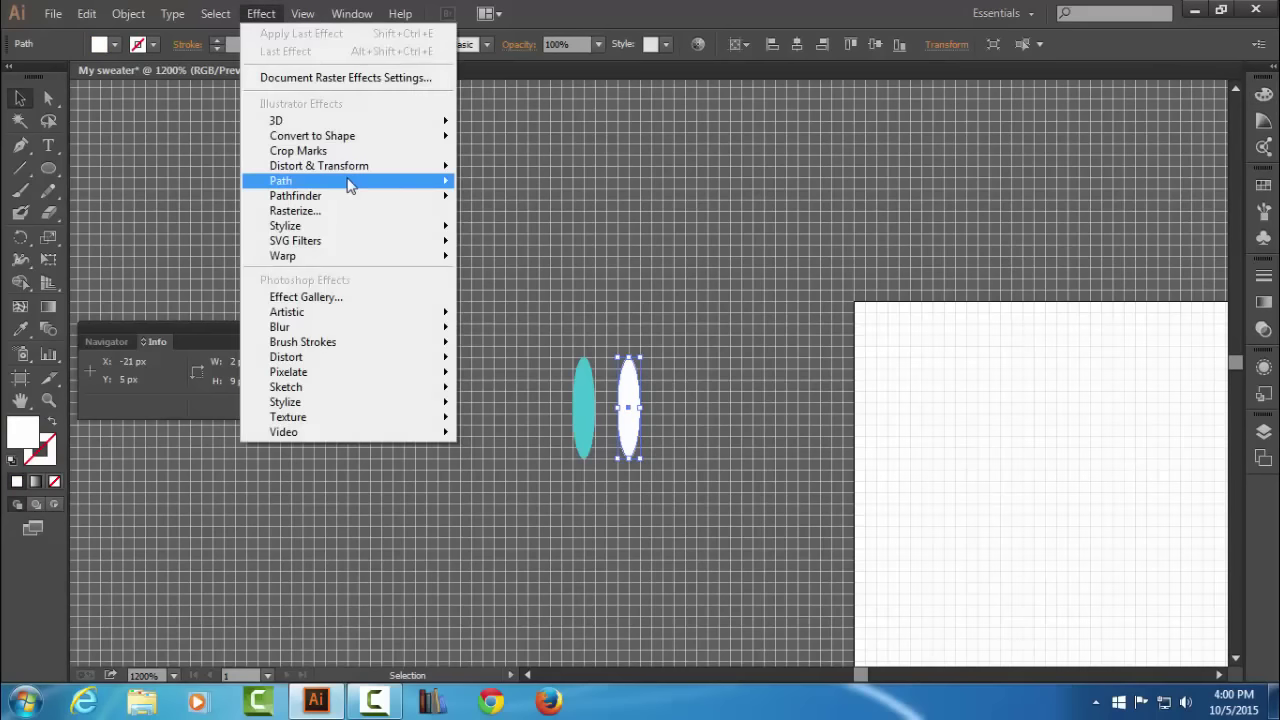
{"action": "left_click", "coordinate": [565, 186]}
{"action": "type", "text": "-.5p"}
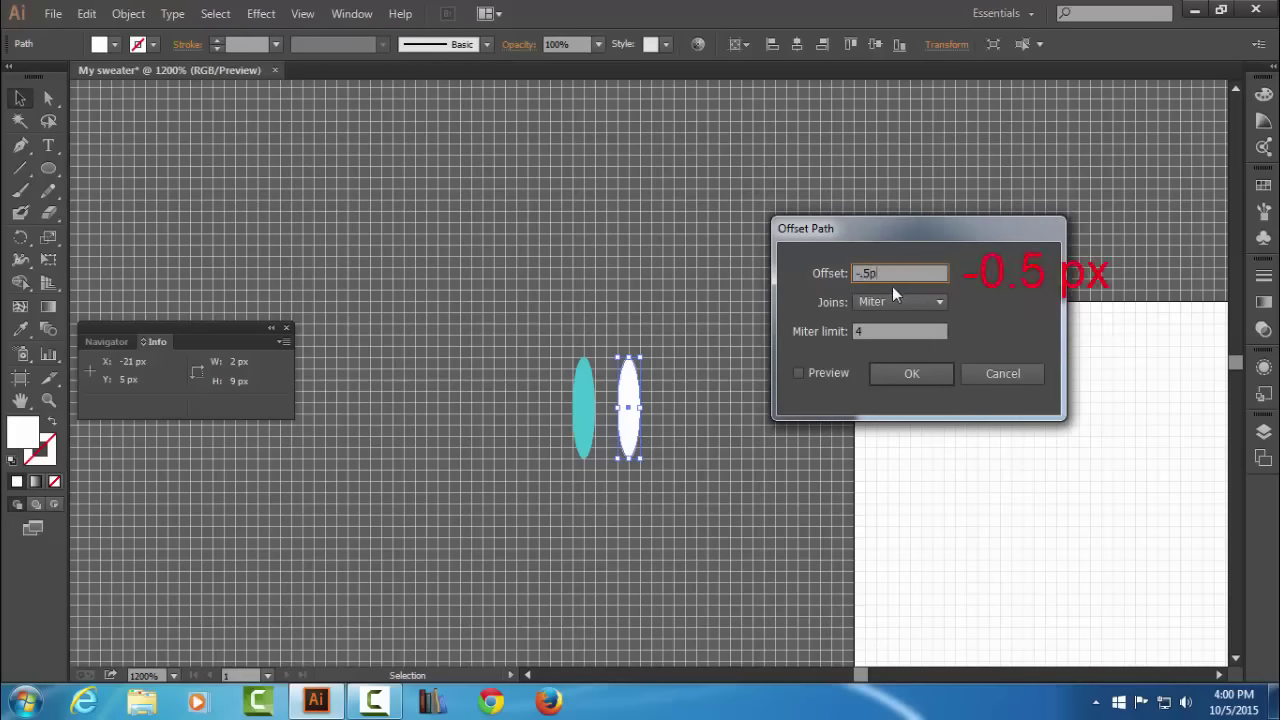
{"action": "type", "text": "x"}
{"action": "left_click", "coordinate": [904, 372]}
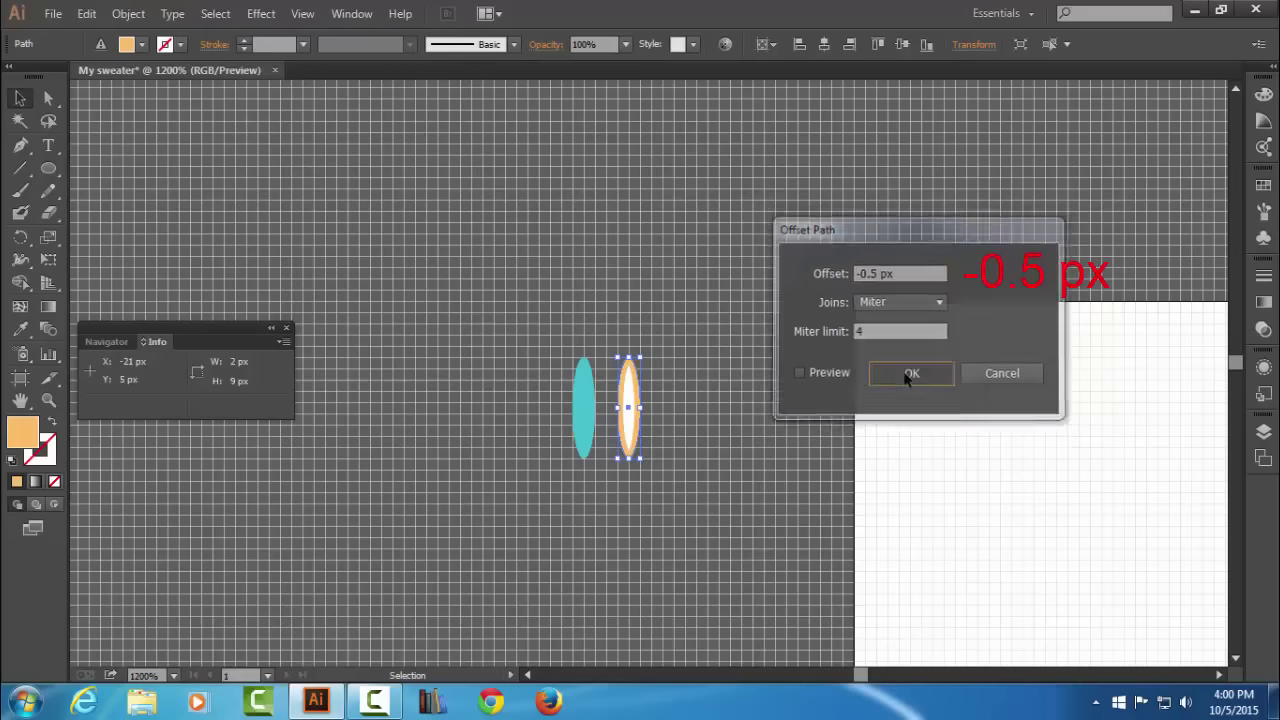
Set the top white fill's opacity to 50% in the Appearance panel.
{"action": "left_click", "coordinate": [1263, 366]}
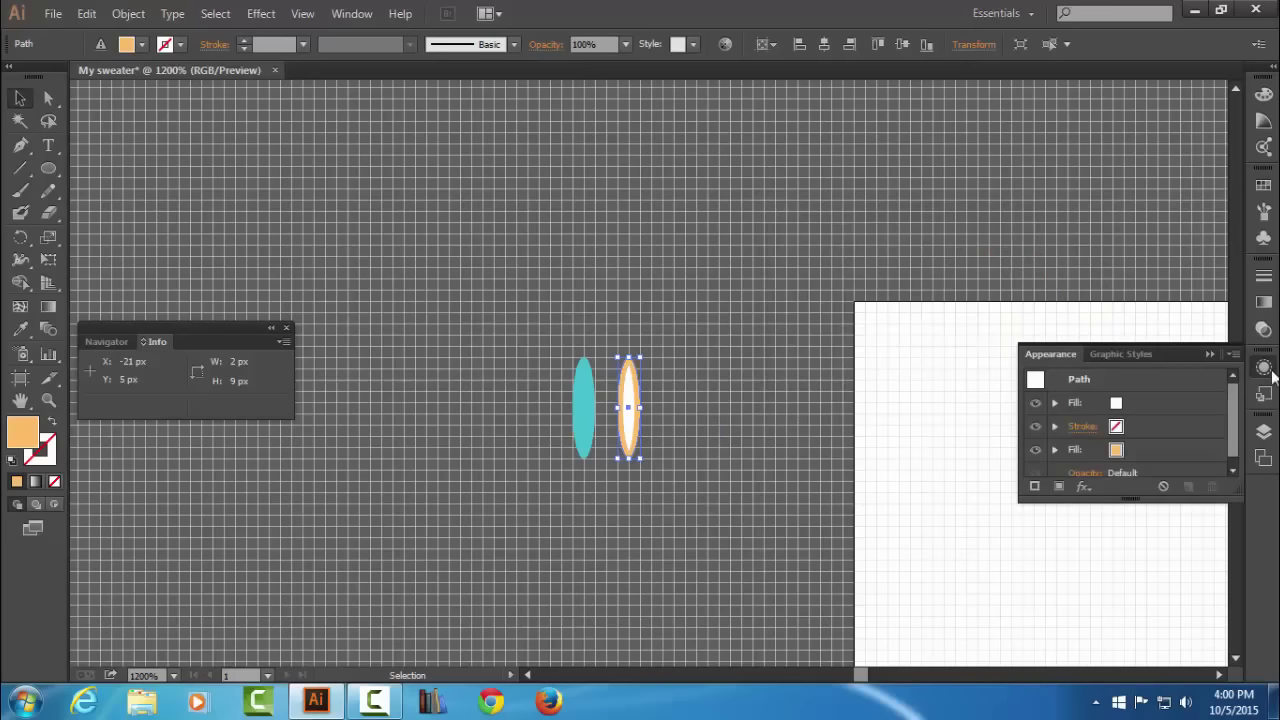
{"action": "left_click", "coordinate": [1186, 403]}
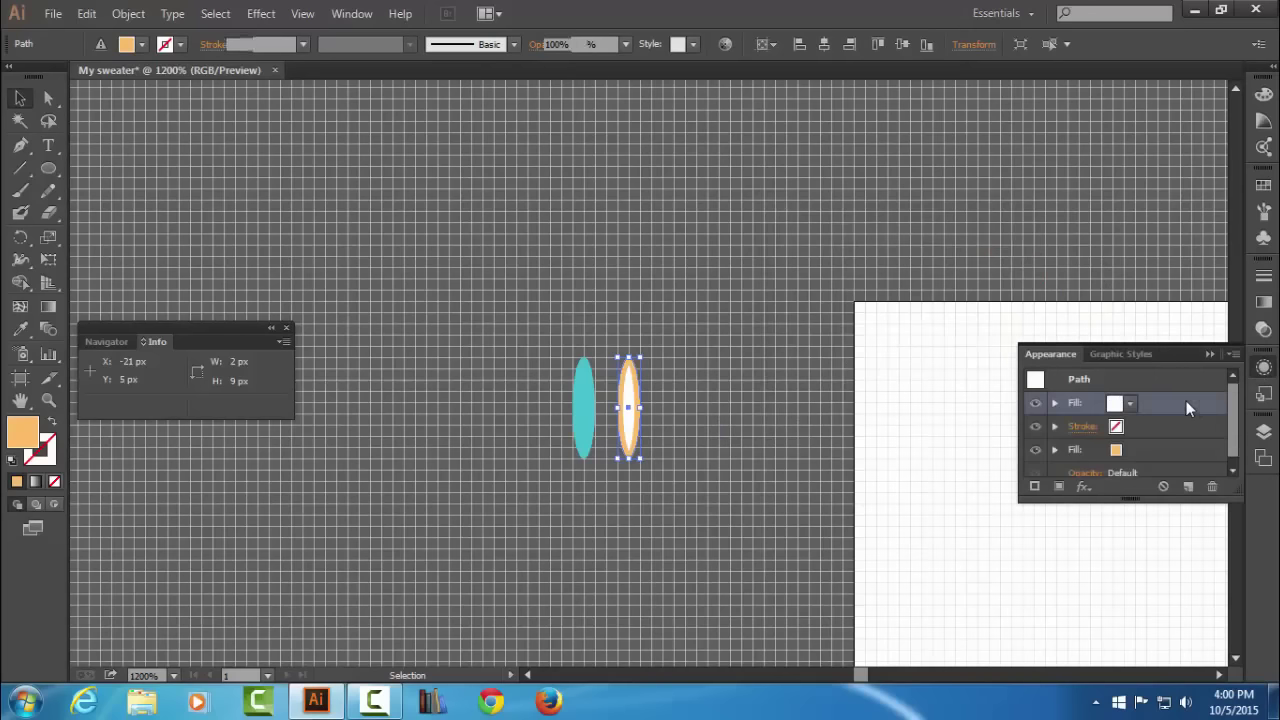
{"action": "left_click", "coordinate": [1054, 404]}
{"action": "left_click", "coordinate": [1106, 451]}
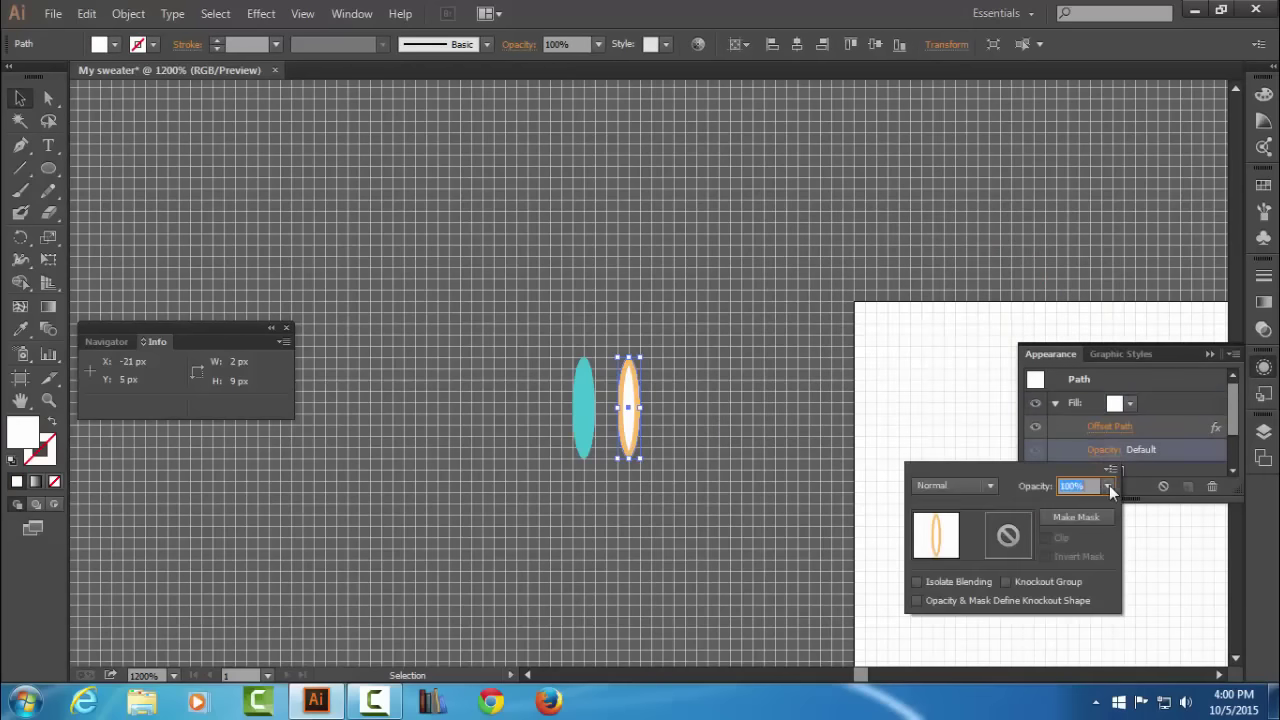
{"action": "left_click", "coordinate": [1107, 486]}
{"action": "left_click", "coordinate": [1130, 362]}
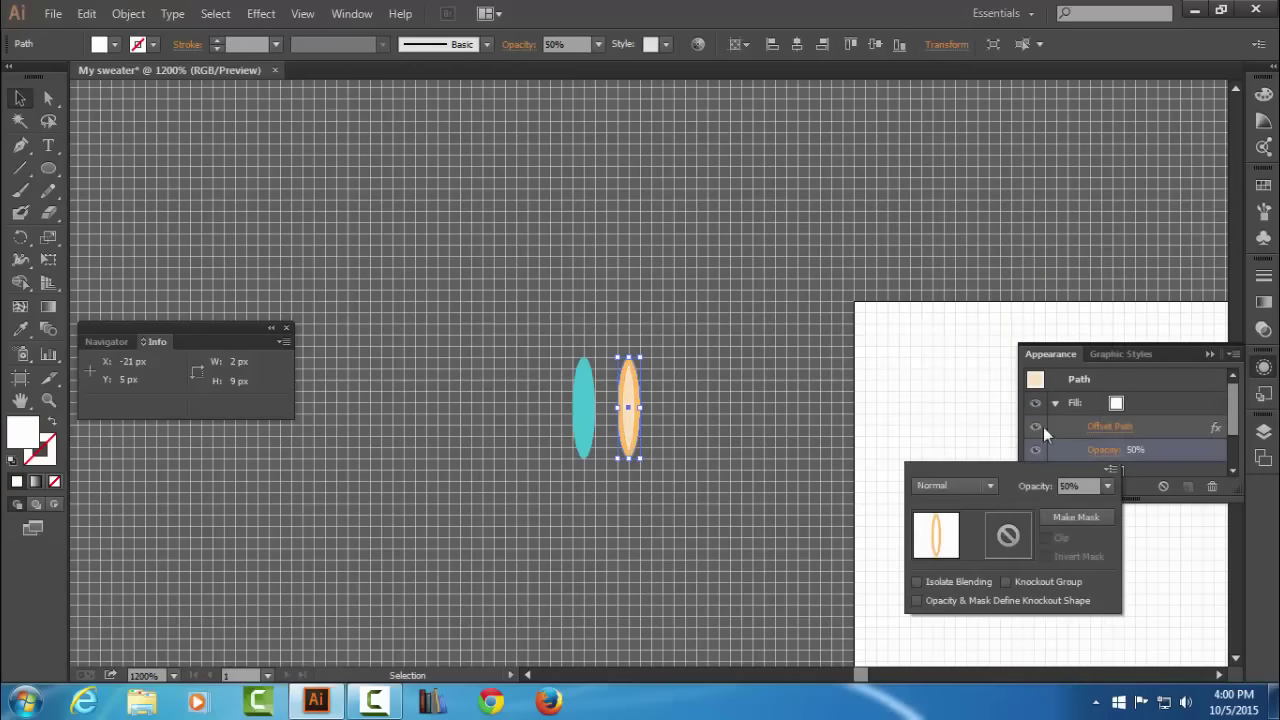
{"action": "left_click", "coordinate": [1206, 356]}
{"action": "left_click", "coordinate": [1209, 354]}
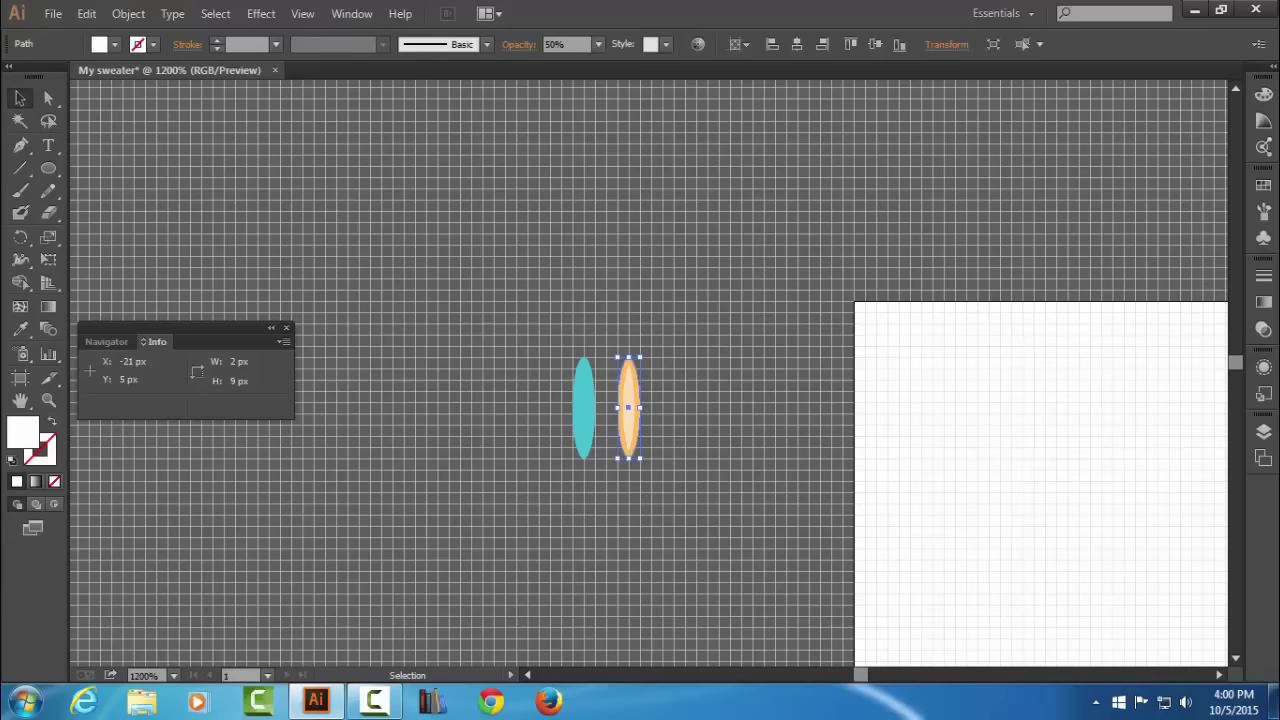
{"action": "left_click", "coordinate": [1263, 212]}
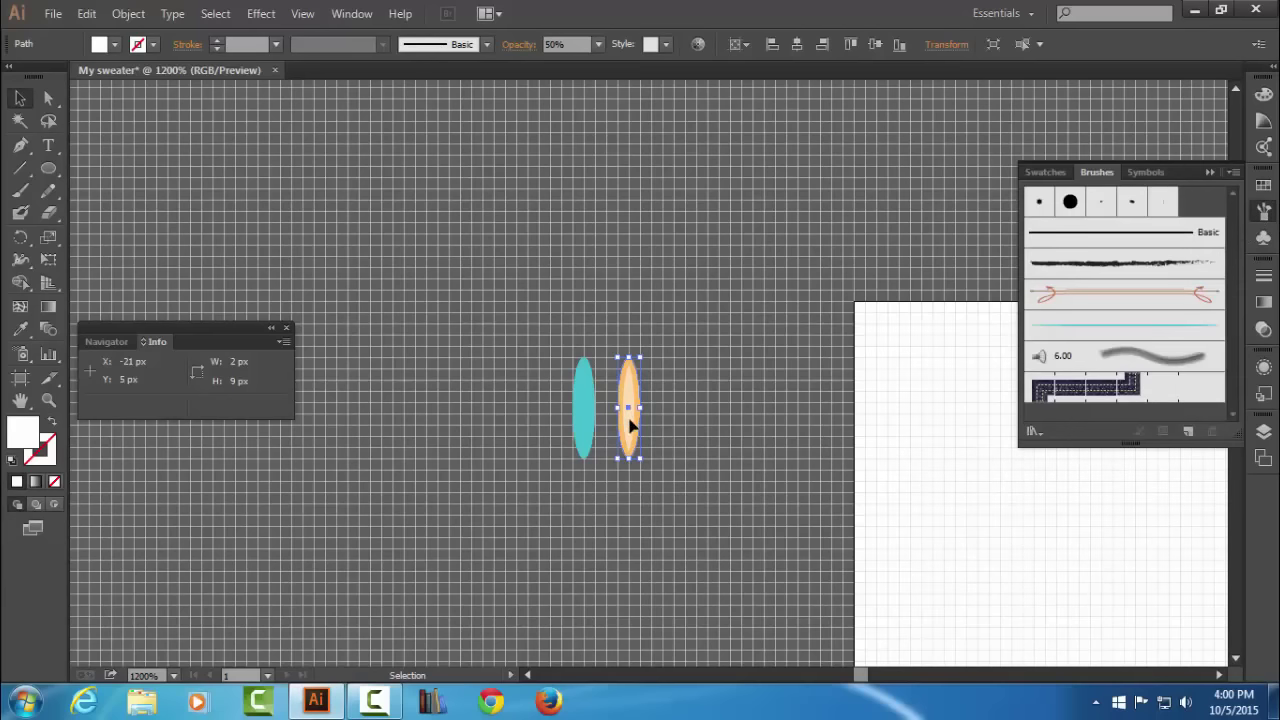
Save the orange-rimmed ellipse as a new art brush named Koromiko.
{"action": "left_click_drag", "start_coordinate": [629, 421], "coordinate": [1103, 319]}
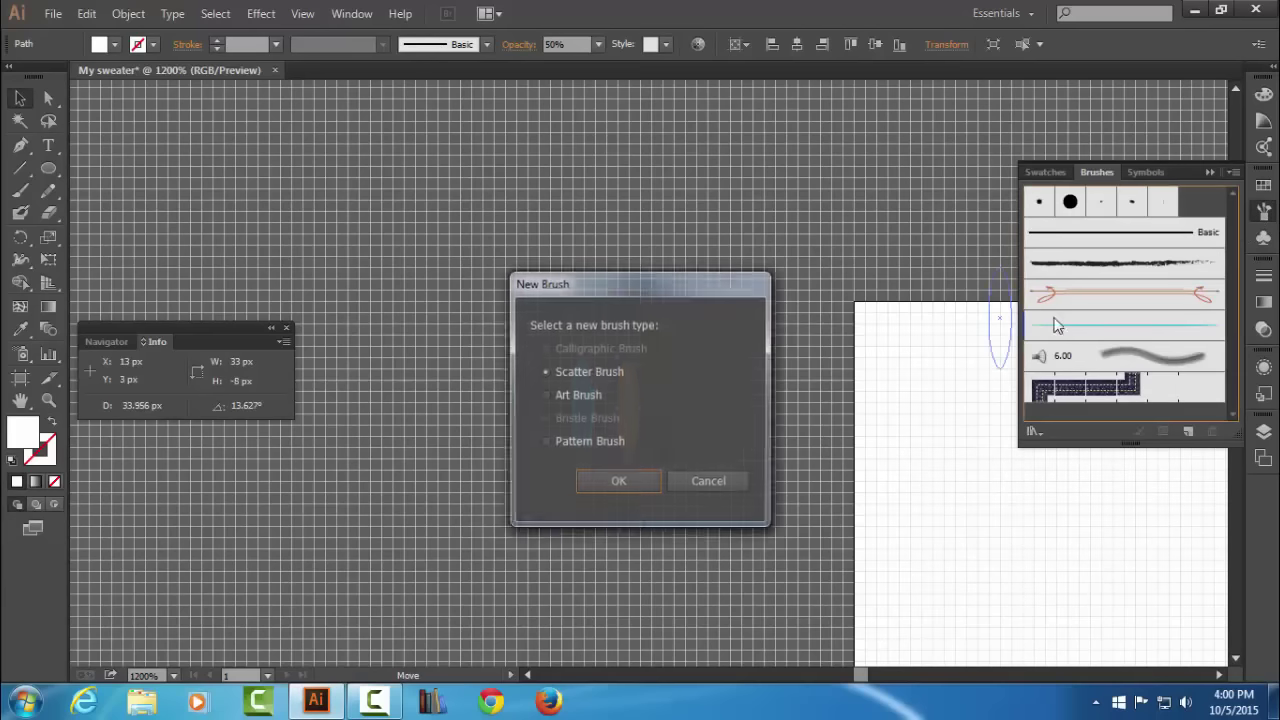
{"action": "left_click", "coordinate": [557, 395]}
{"action": "left_click", "coordinate": [626, 486]}
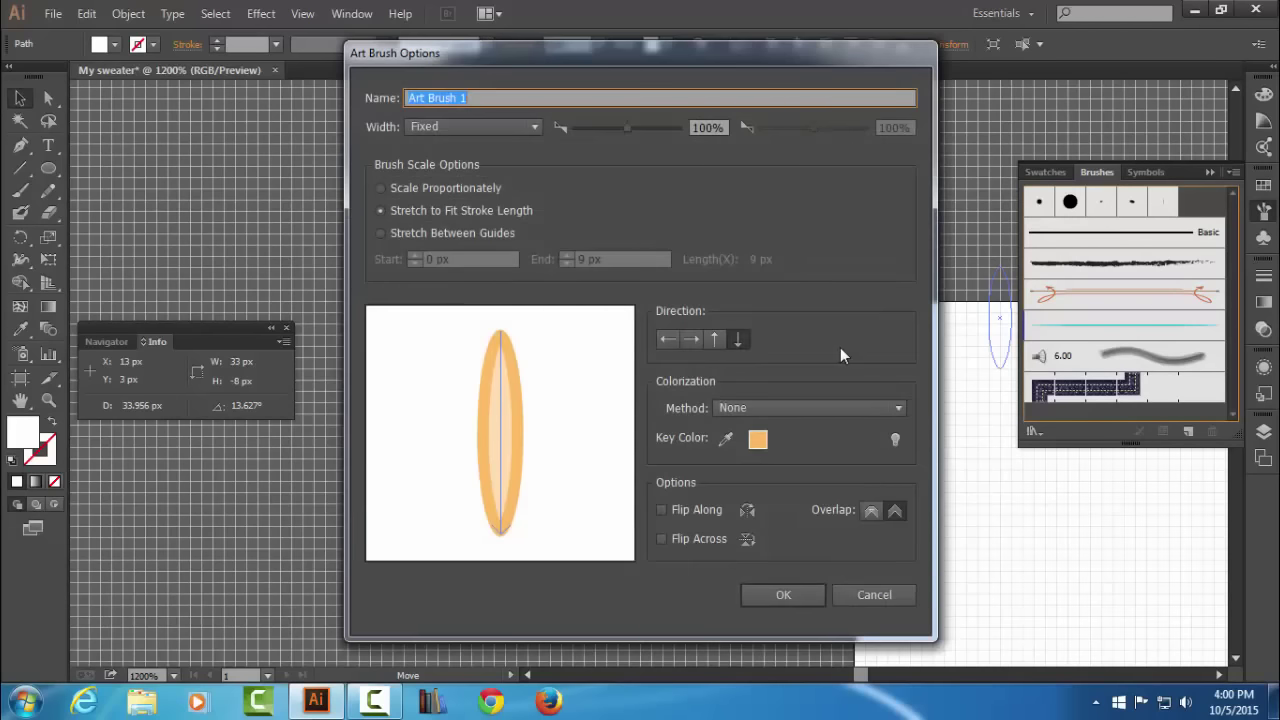
{"action": "type", "text": "Kor"}
{"action": "type", "text": "o"}
{"action": "type", "text": "miko"}
{"action": "left_click", "coordinate": [811, 597]}
{"action": "left_click", "coordinate": [1208, 173]}
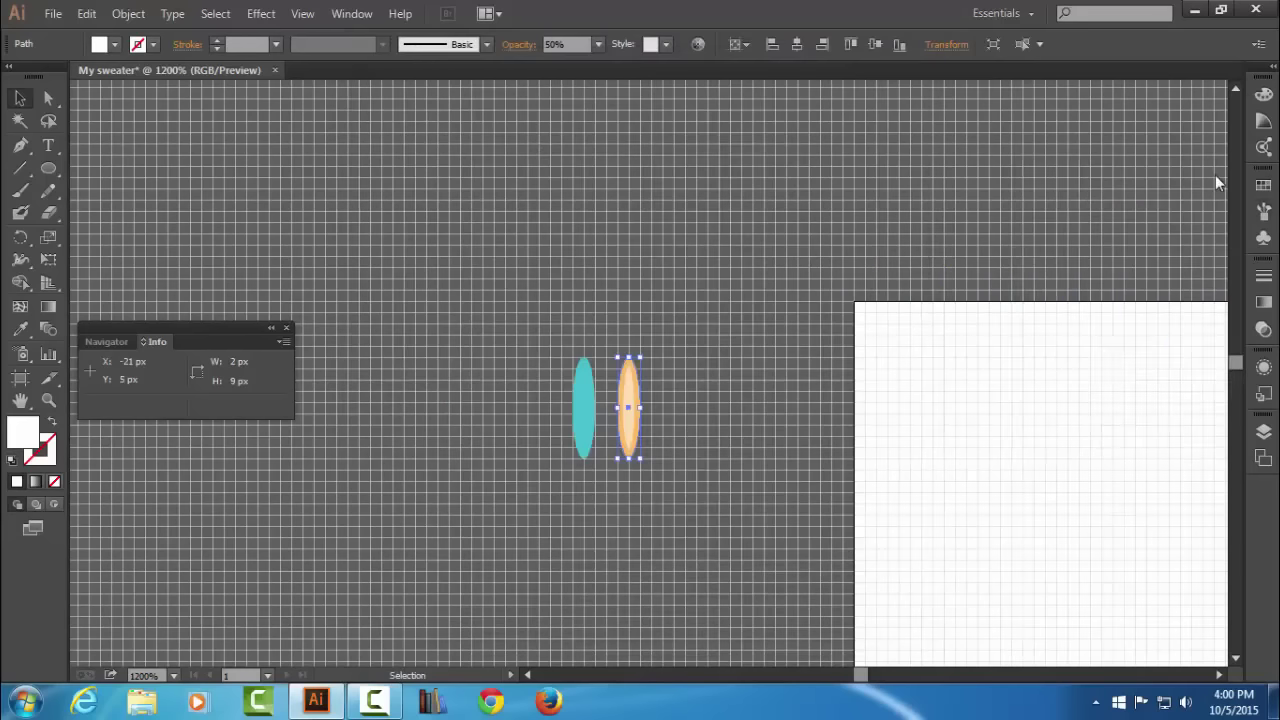
{"action": "left_click", "coordinate": [87, 13]}
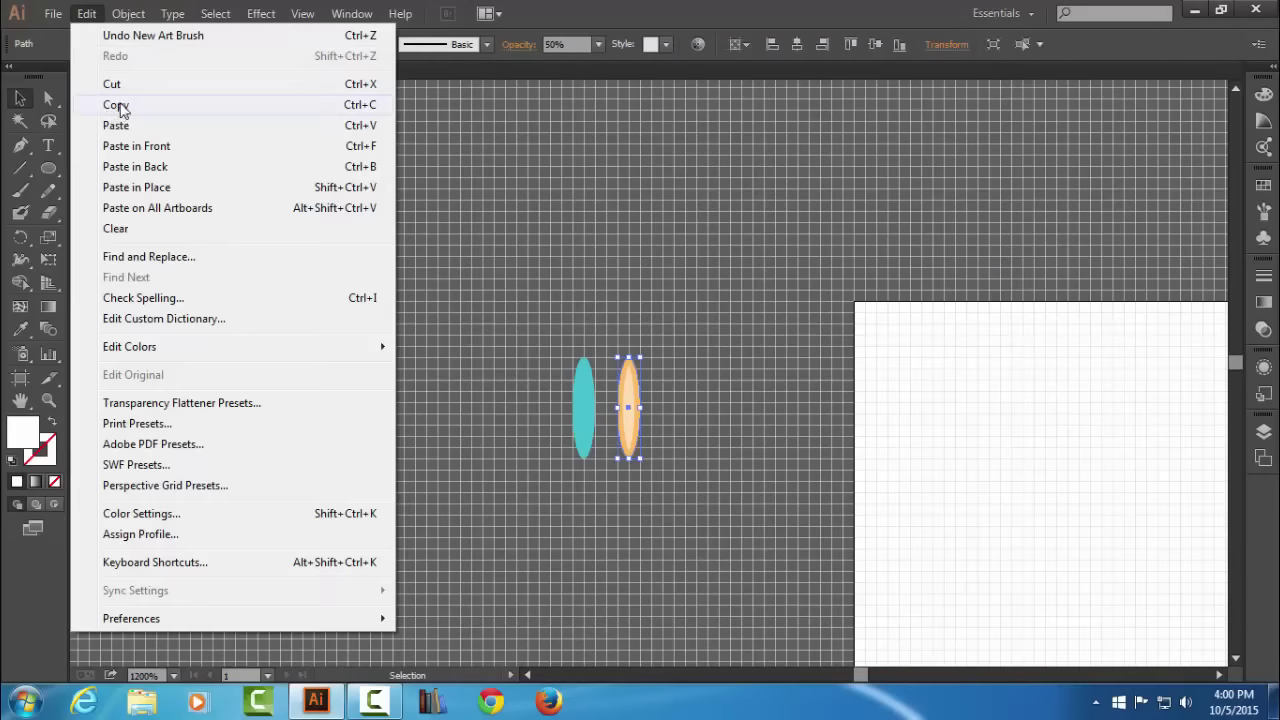
Duplicate the orange stitch ellipse in front and shift the copy just to its right.
{"action": "left_click", "coordinate": [117, 105]}
{"action": "left_click", "coordinate": [87, 13]}
{"action": "left_click", "coordinate": [208, 150]}
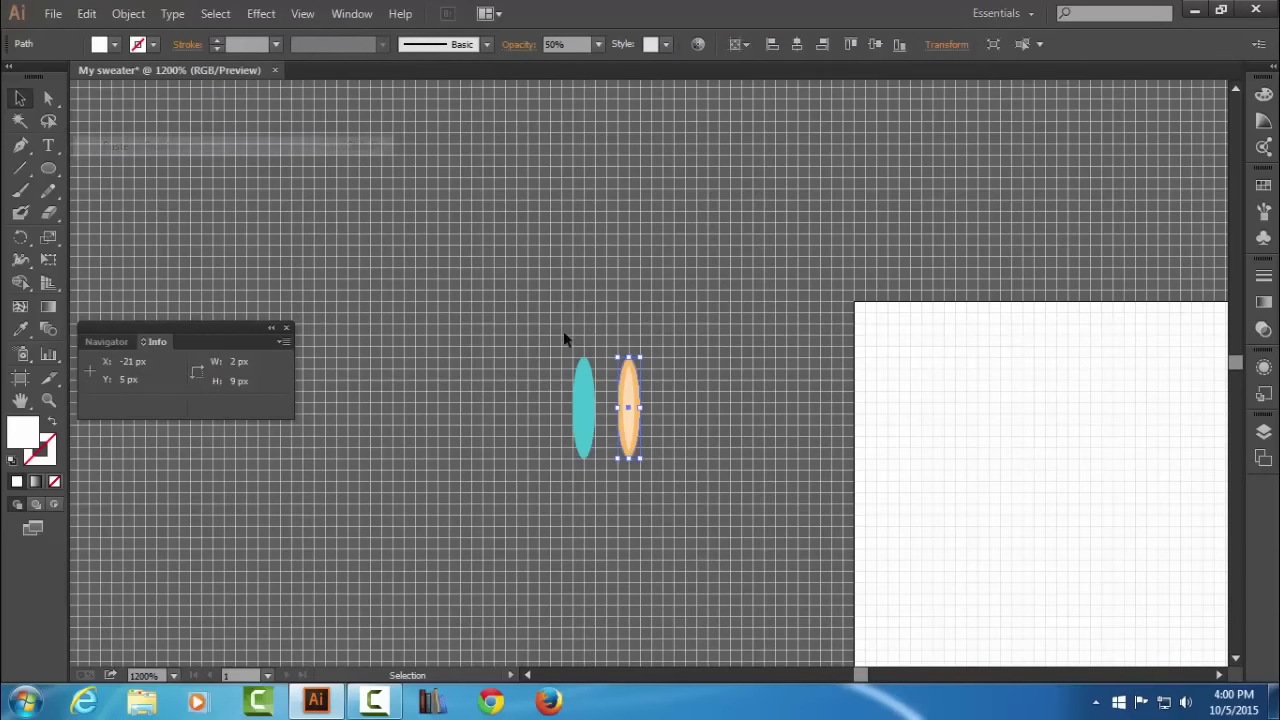
{"action": "left_click_drag", "start_coordinate": [630, 425], "coordinate": [675, 430]}
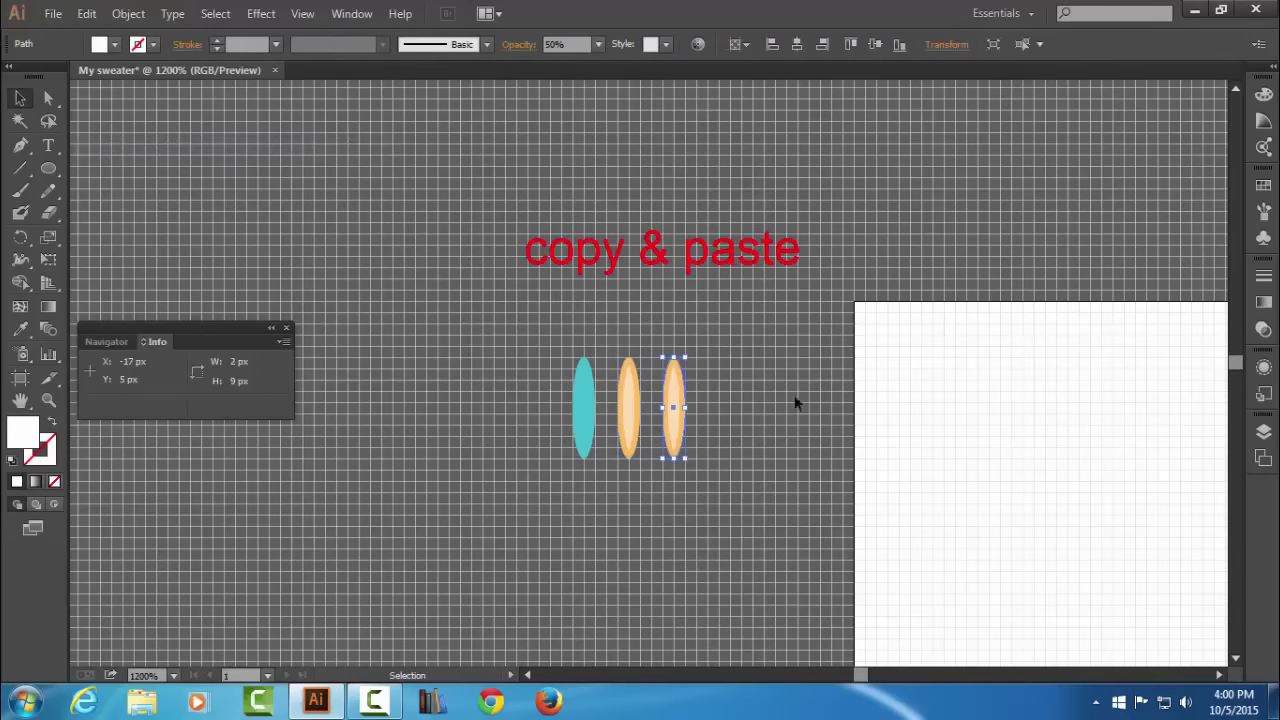
Recolour the copy's fill red: R 206, G 32, B 8.
{"action": "left_click", "coordinate": [1263, 369]}
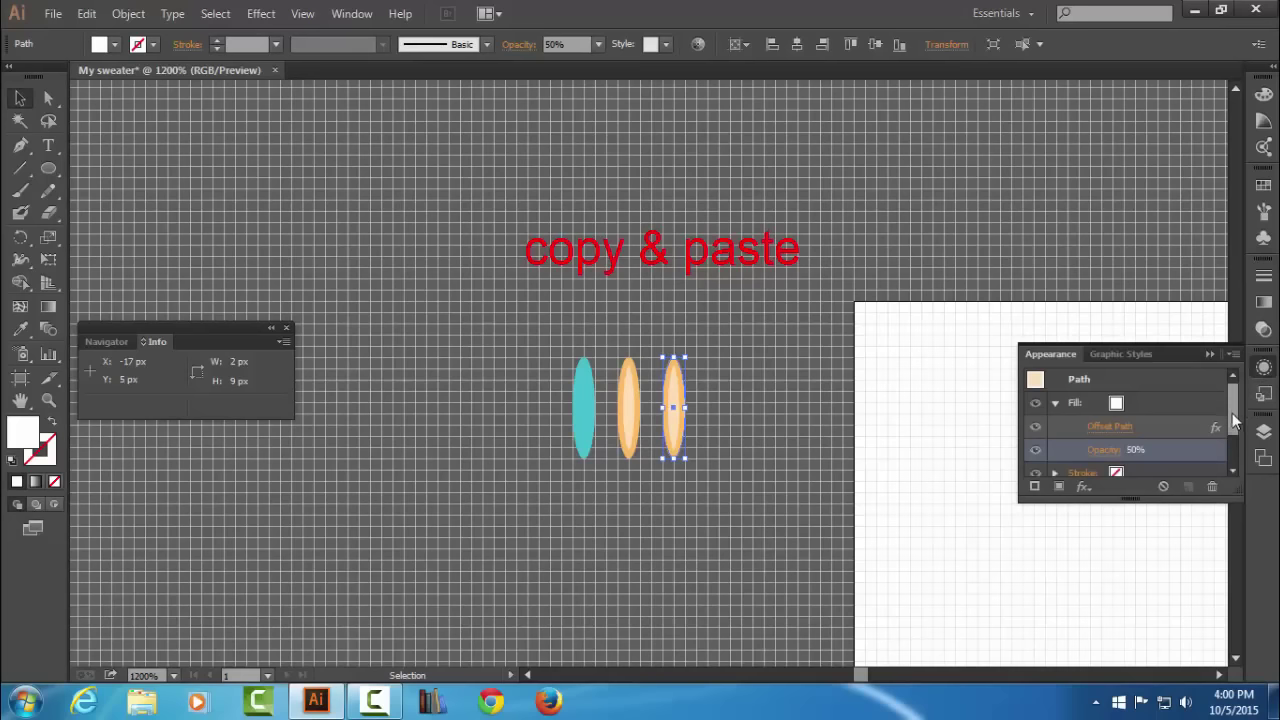
{"action": "scroll", "coordinate": [1189, 430], "scroll_direction": "down", "scroll_amount": 2}
{"action": "left_click", "coordinate": [1123, 444]}
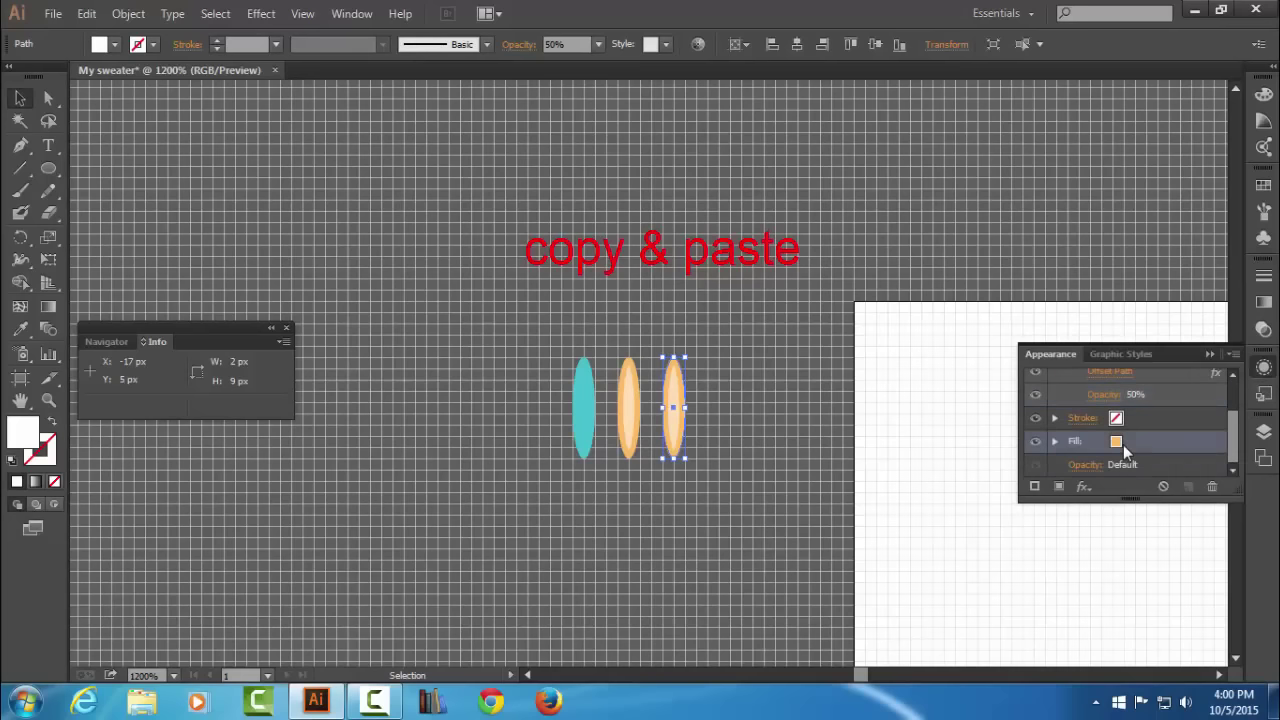
{"action": "left_click", "coordinate": [1263, 94]}
{"action": "left_click", "coordinate": [1224, 107]}
{"action": "type", "text": "206"}
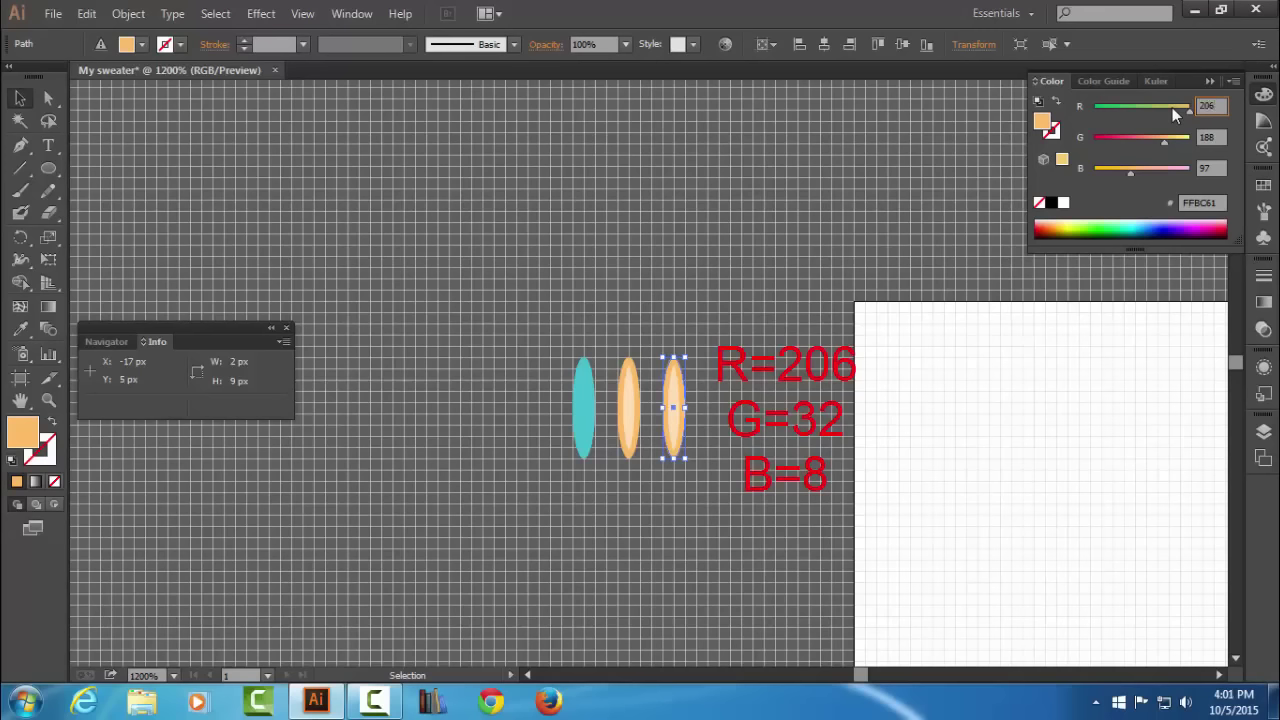
{"action": "key", "text": "Return"}
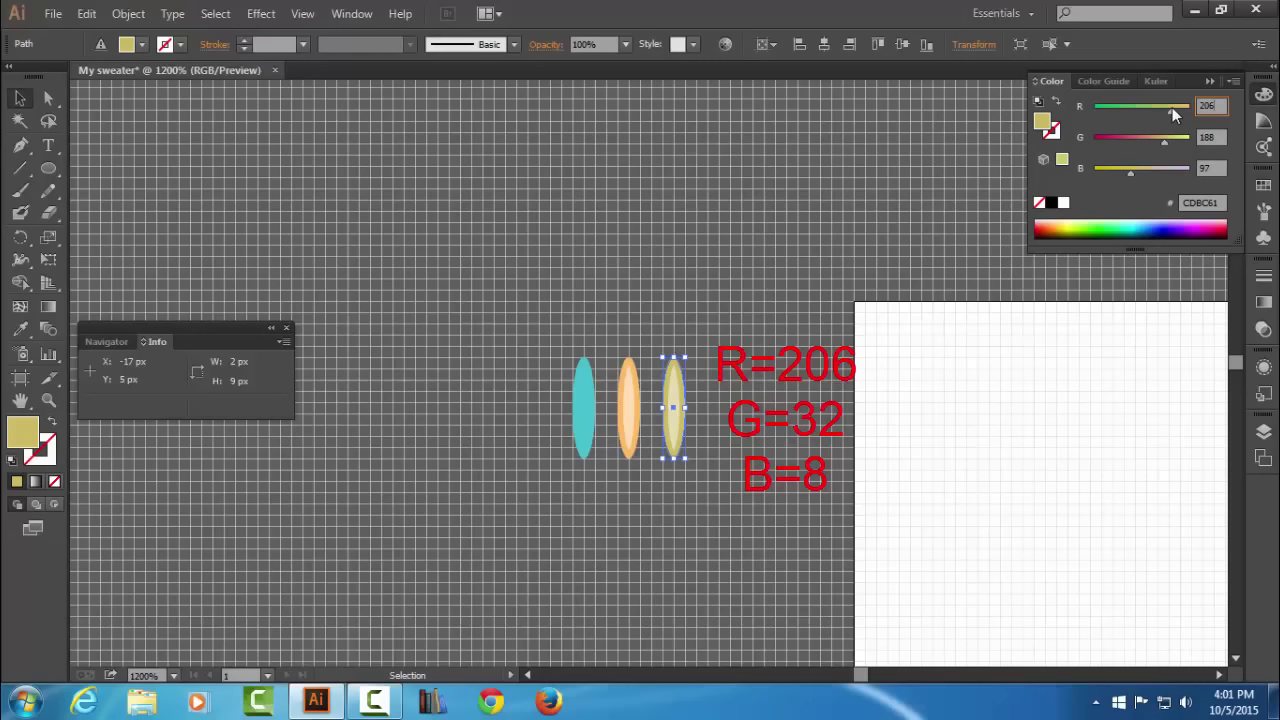
{"action": "left_click", "coordinate": [1218, 139]}
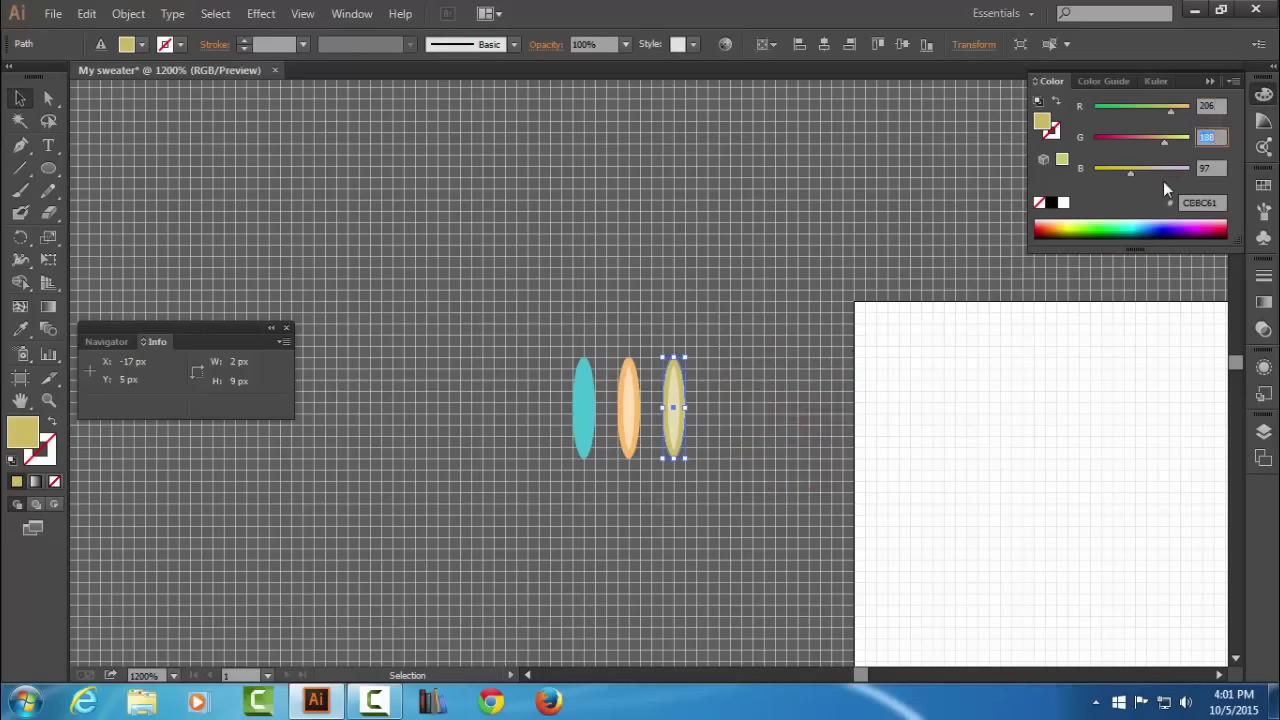
{"action": "type", "text": "32"}
{"action": "key", "text": "Tab"}
{"action": "type", "text": "8"}
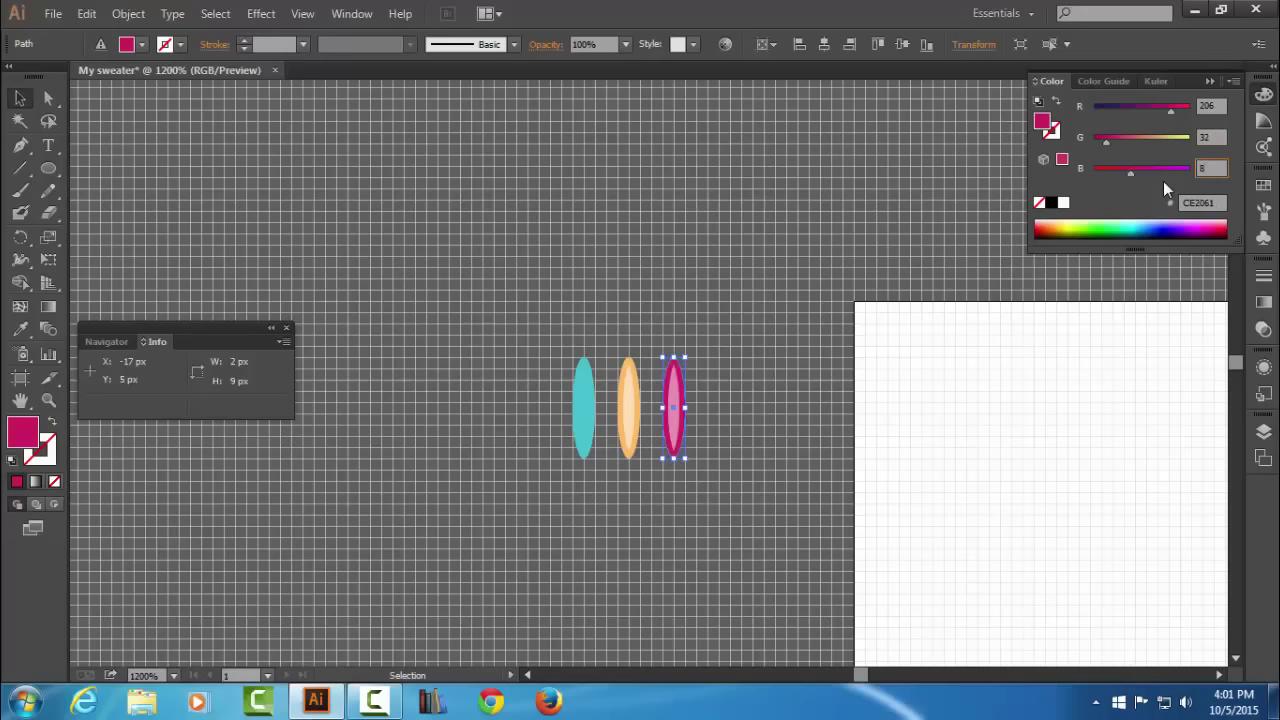
{"action": "key", "text": "Return"}
{"action": "left_click", "coordinate": [1210, 81]}
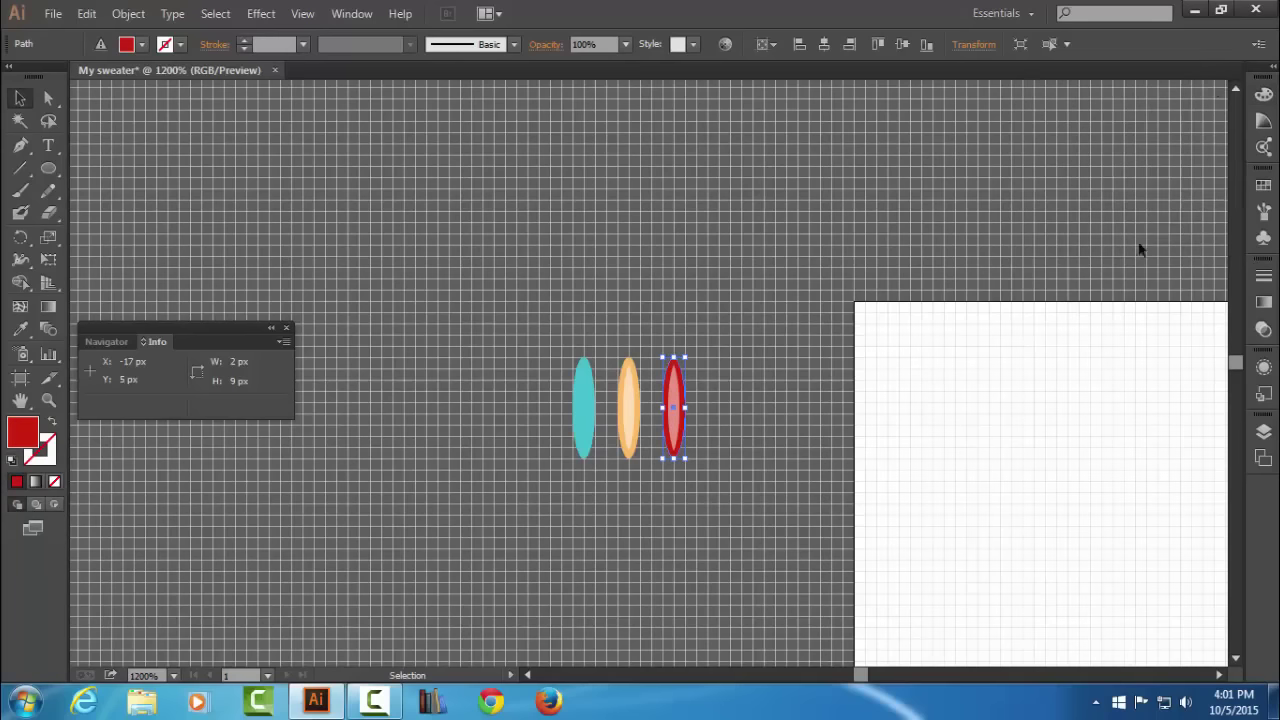
{"action": "left_click", "coordinate": [1263, 212]}
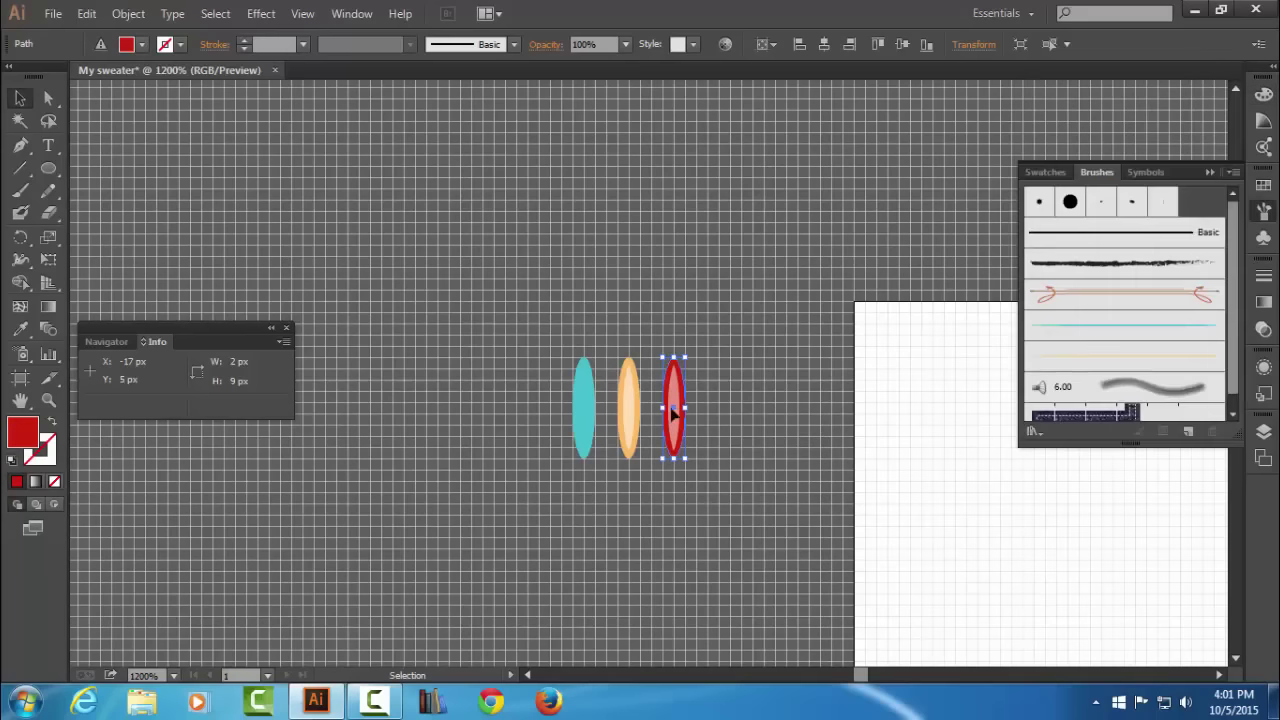
Drag the red ellipse into Brushes and save it as the art brush 'Milano red'.
{"action": "mouse_move", "coordinate": [673, 414]}
{"action": "left_mouse_down"}
{"action": "mouse_move", "coordinate": [1013, 337]}
{"action": "mouse_move", "coordinate": [1096, 336]}
{"action": "left_mouse_up"}
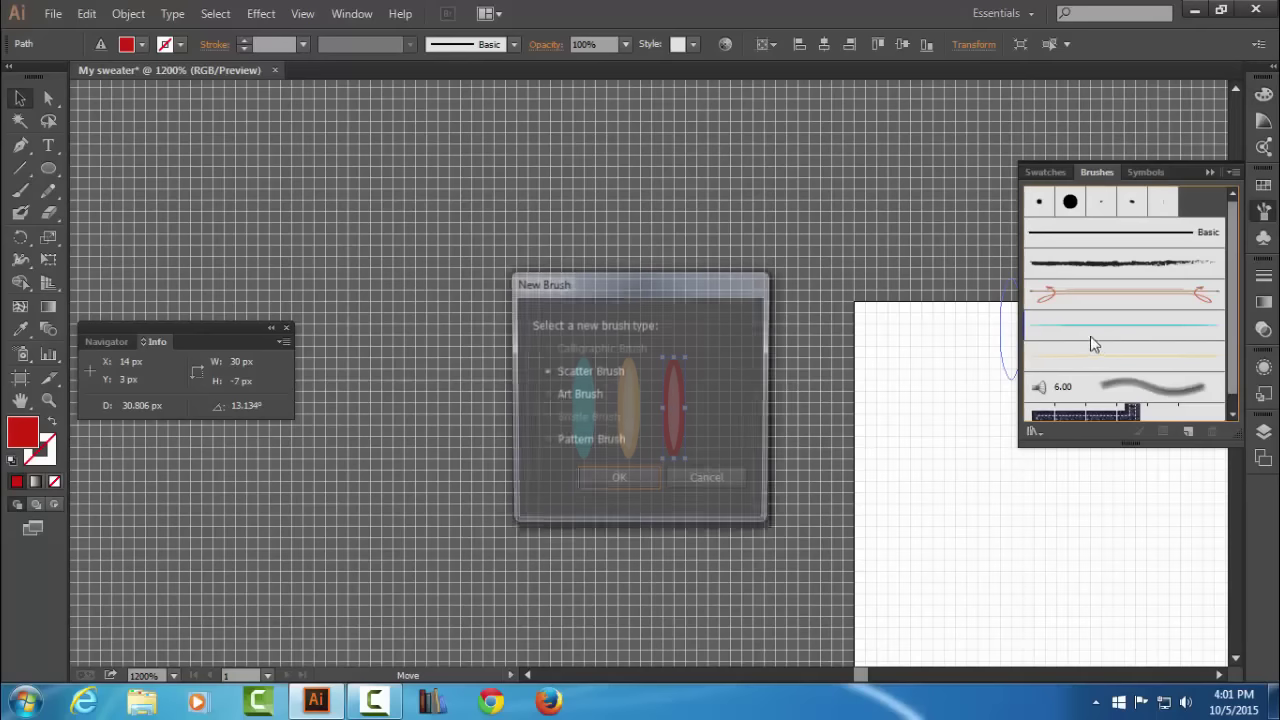
{"action": "left_click", "coordinate": [577, 395]}
{"action": "left_click", "coordinate": [620, 482]}
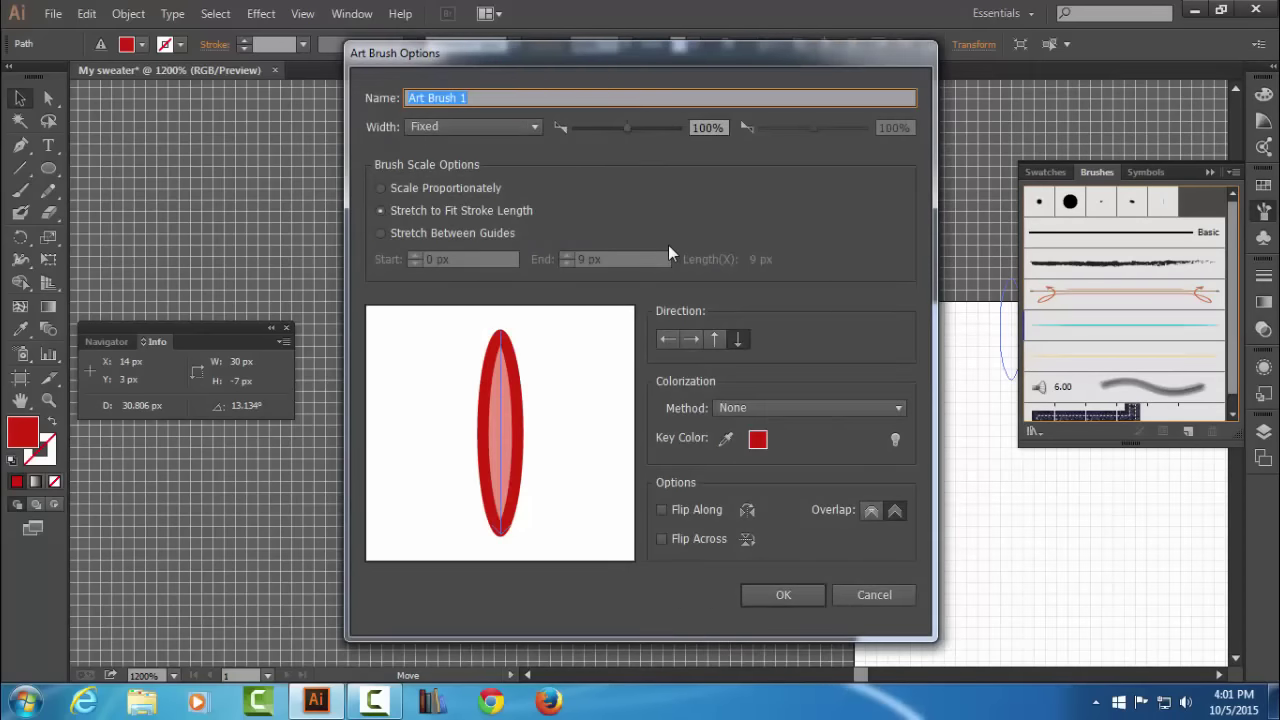
{"action": "type", "text": "Milano r"}
{"action": "type", "text": "ed"}
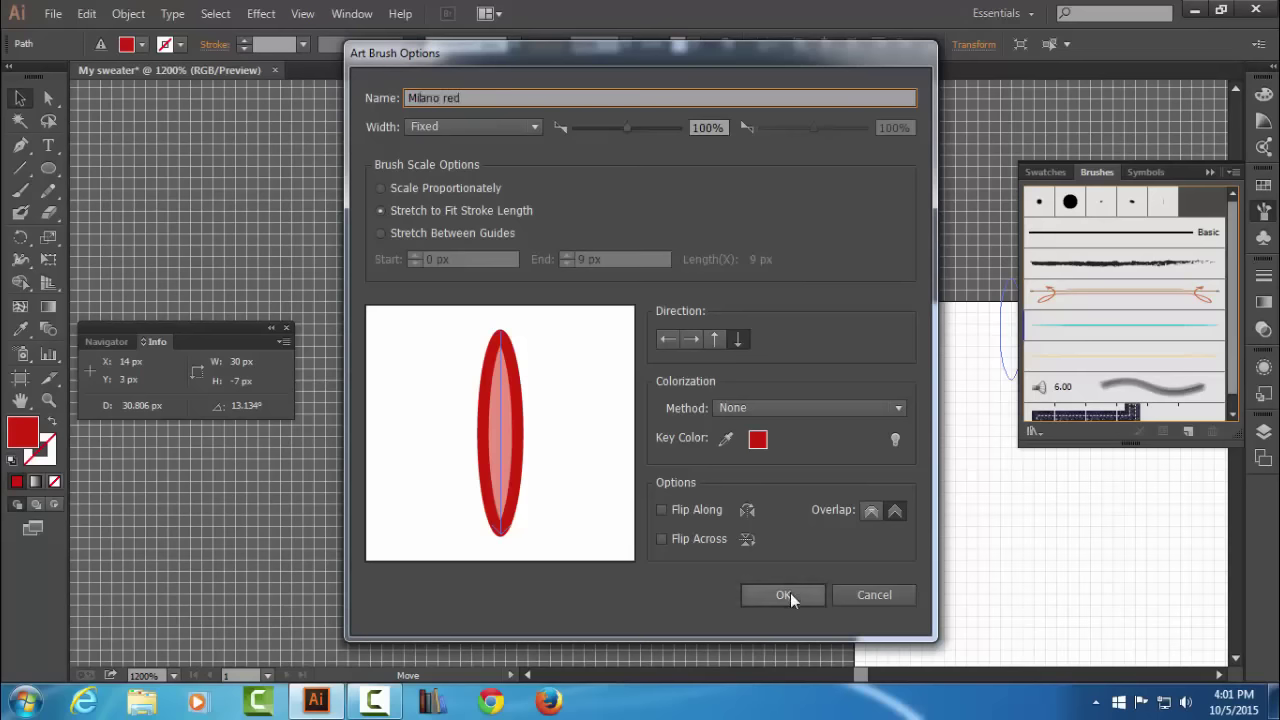
{"action": "left_click", "coordinate": [789, 594]}
{"action": "left_click", "coordinate": [86, 13]}
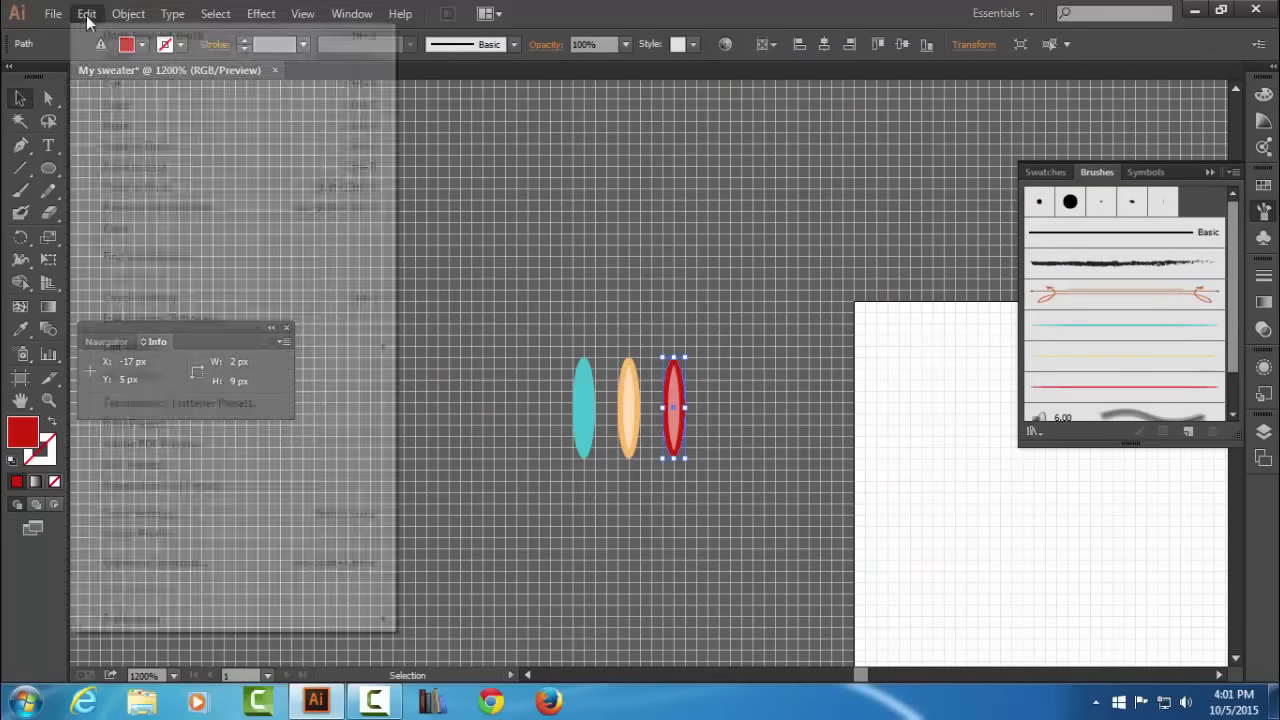
Duplicate the red ellipse in front and move the copy just to its right.
{"action": "left_click", "coordinate": [84, 14]}
{"action": "left_click", "coordinate": [82, 16]}
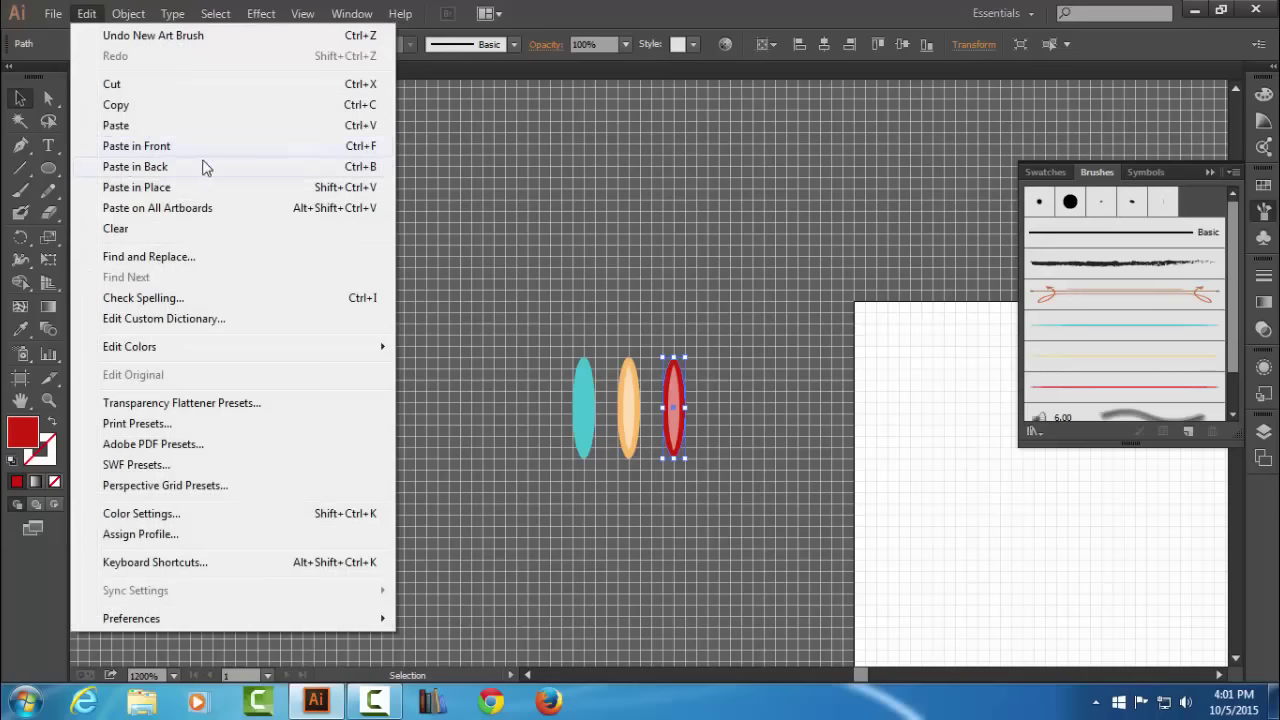
{"action": "left_click", "coordinate": [212, 146]}
{"action": "left_click_drag", "start_coordinate": [678, 432], "coordinate": [727, 437]}
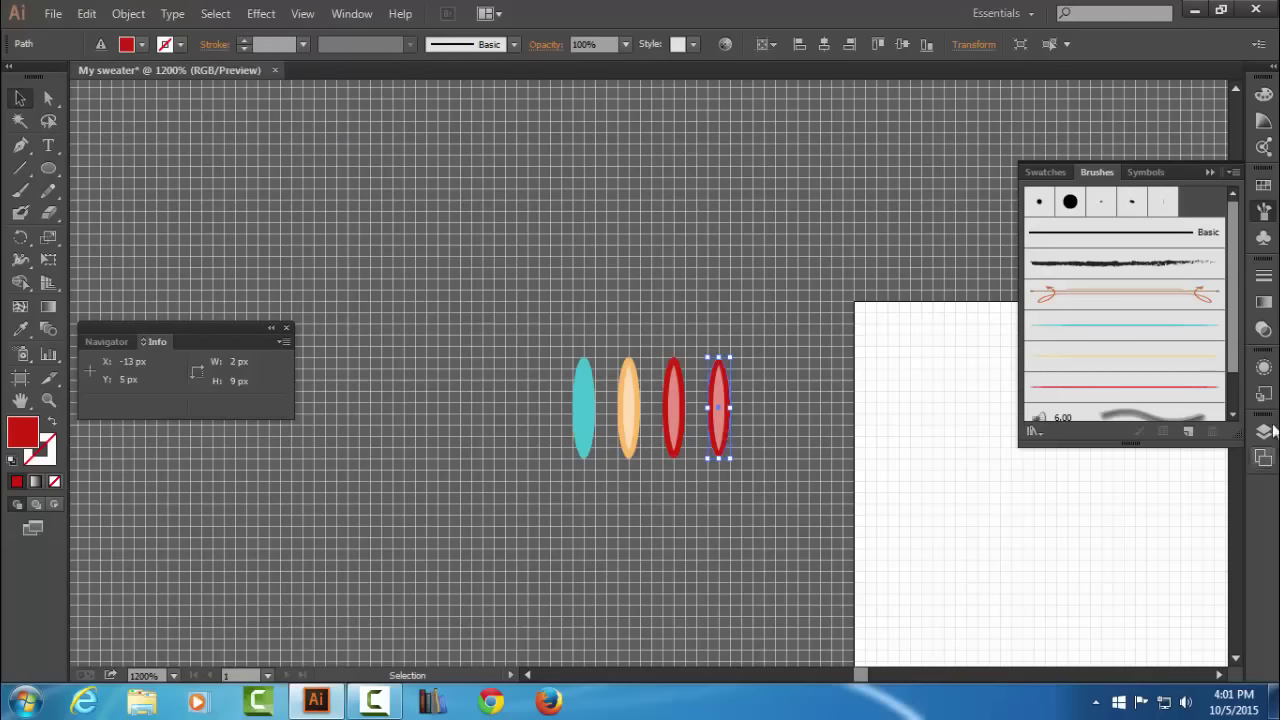
Recolour the copy magenta (R 158, G 31, B 99) and drag it into the Brushes panel.
{"action": "left_click", "coordinate": [1264, 367]}
{"action": "scroll", "coordinate": [1236, 410], "scroll_direction": "down", "scroll_amount": 2}
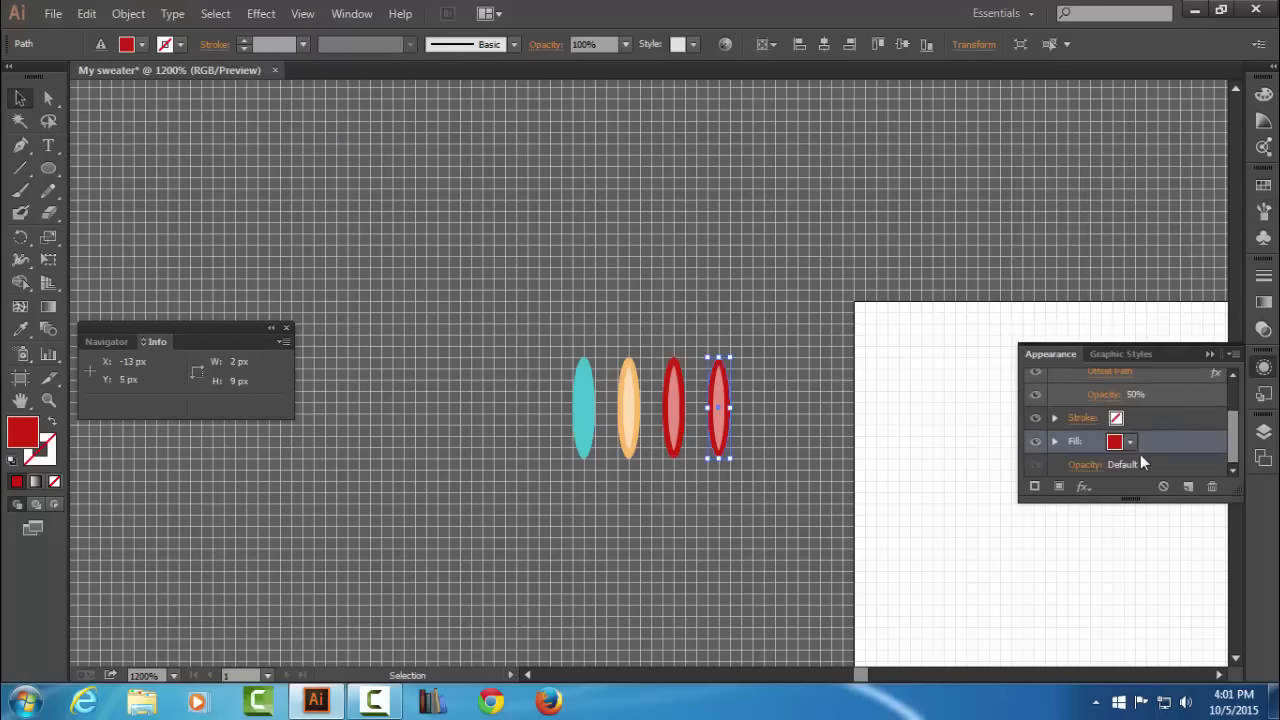
{"action": "left_click", "coordinate": [1100, 441]}
{"action": "left_click", "coordinate": [1263, 95]}
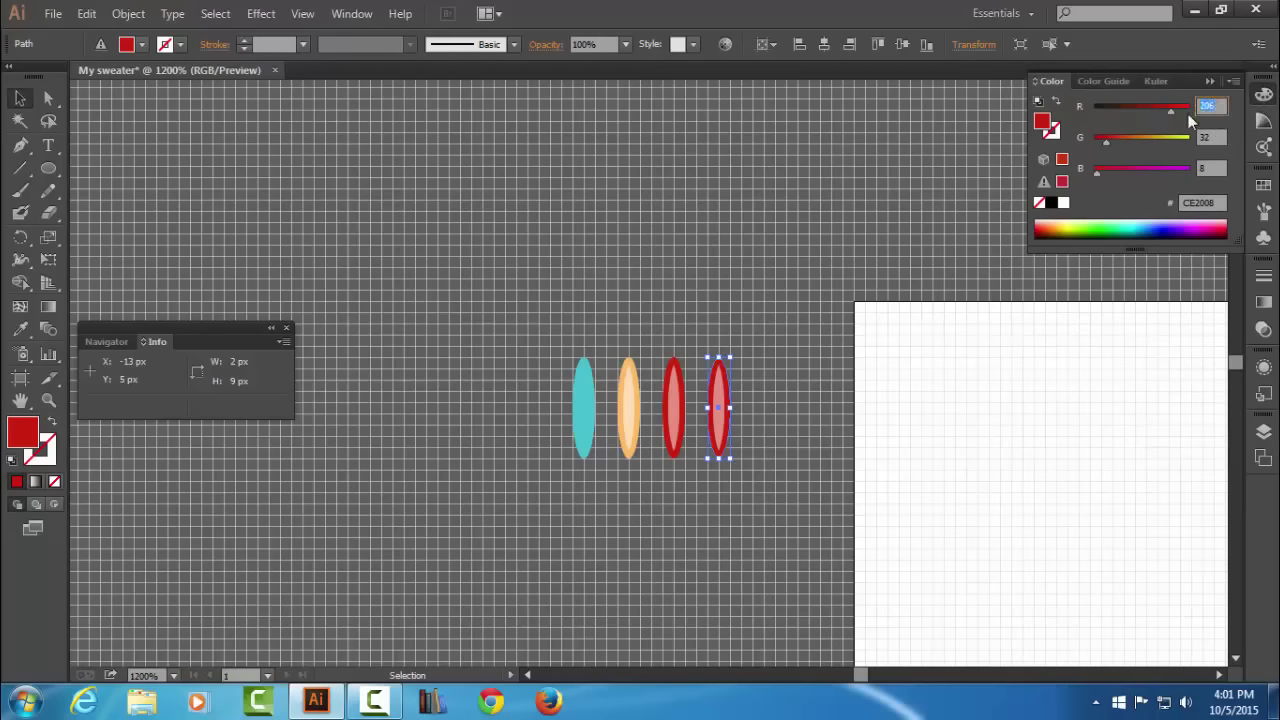
{"action": "type", "text": "158"}
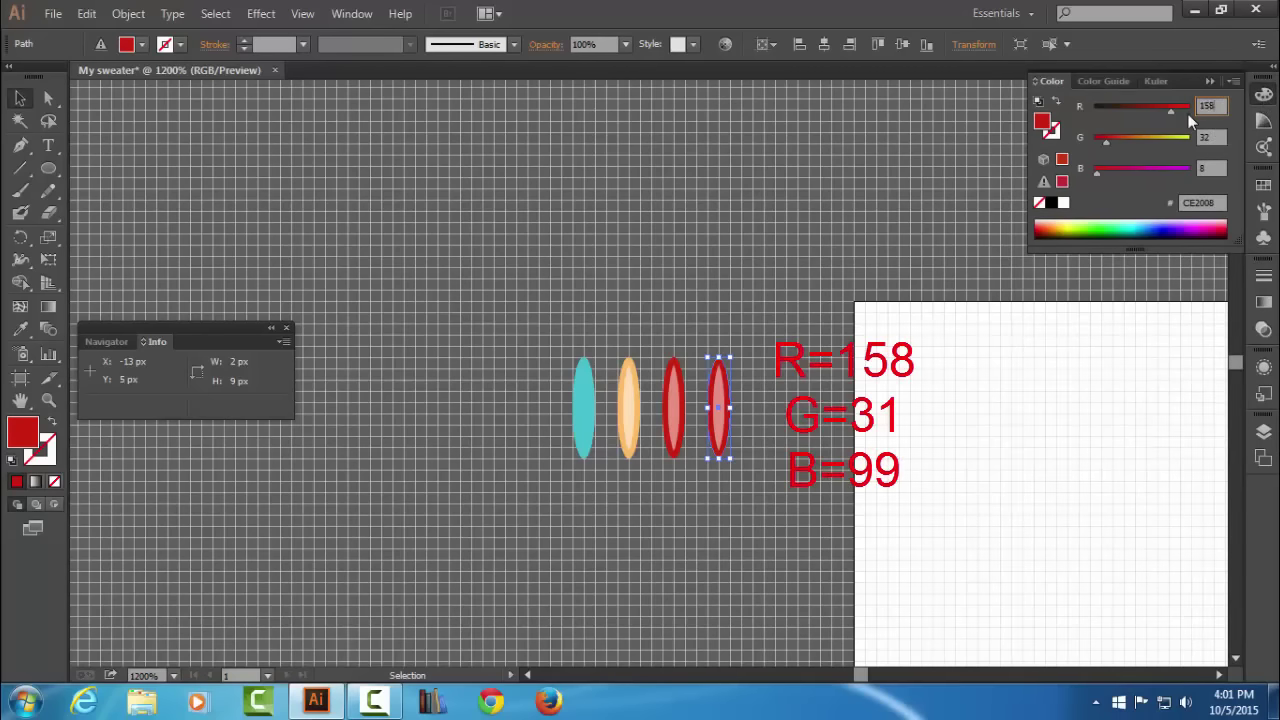
{"action": "key", "text": "Tab"}
{"action": "type", "text": "31"}
{"action": "key", "text": "Tab"}
{"action": "type", "text": "99"}
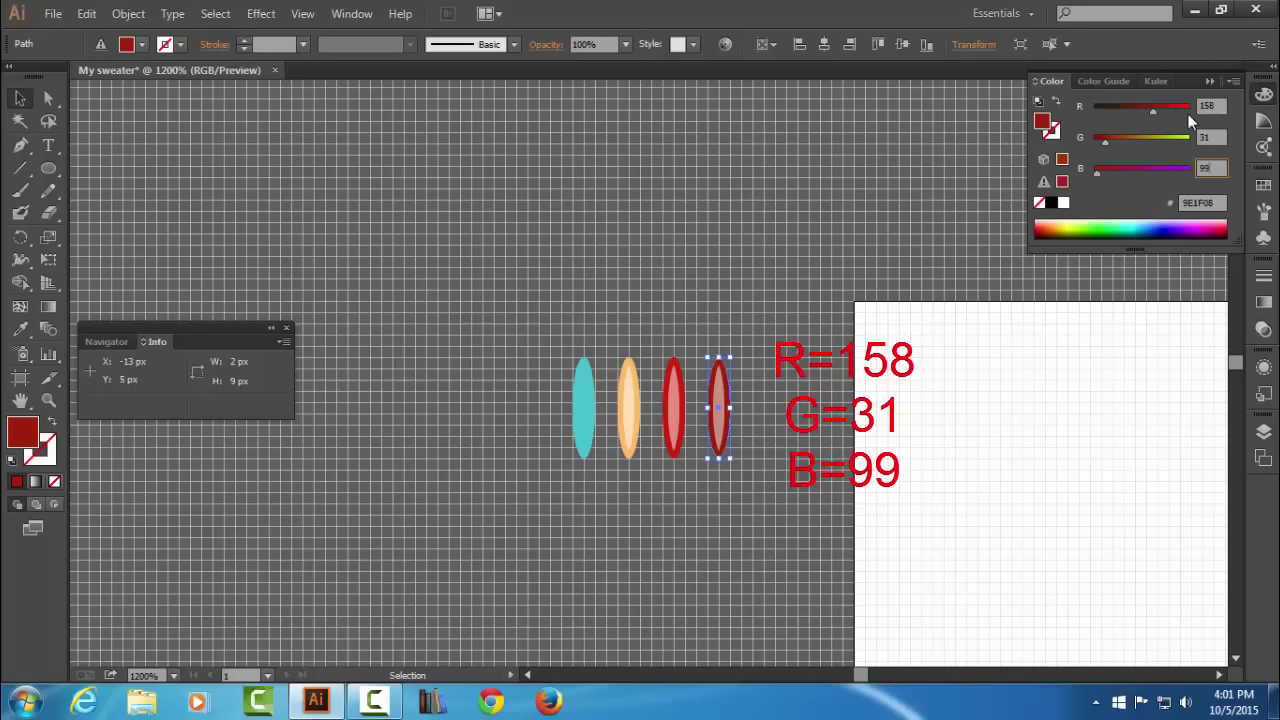
{"action": "key", "text": "Tab"}
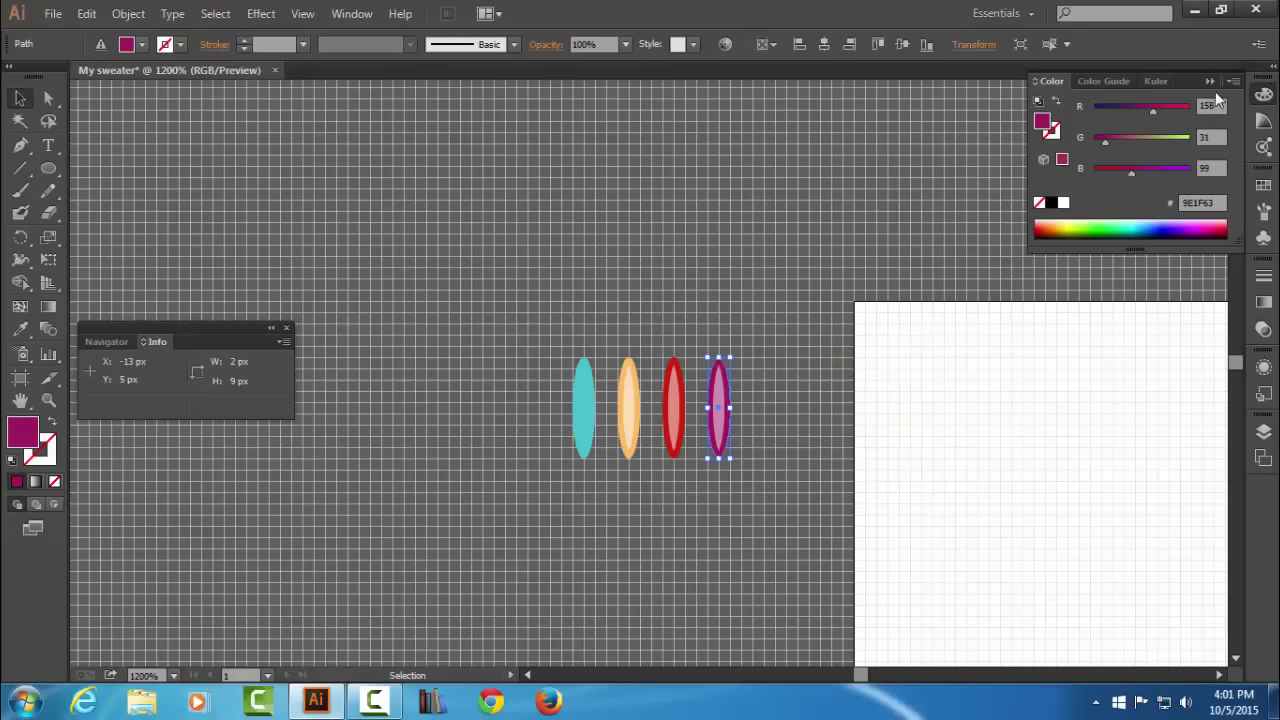
{"action": "left_click", "coordinate": [1210, 81]}
{"action": "left_click", "coordinate": [1264, 212]}
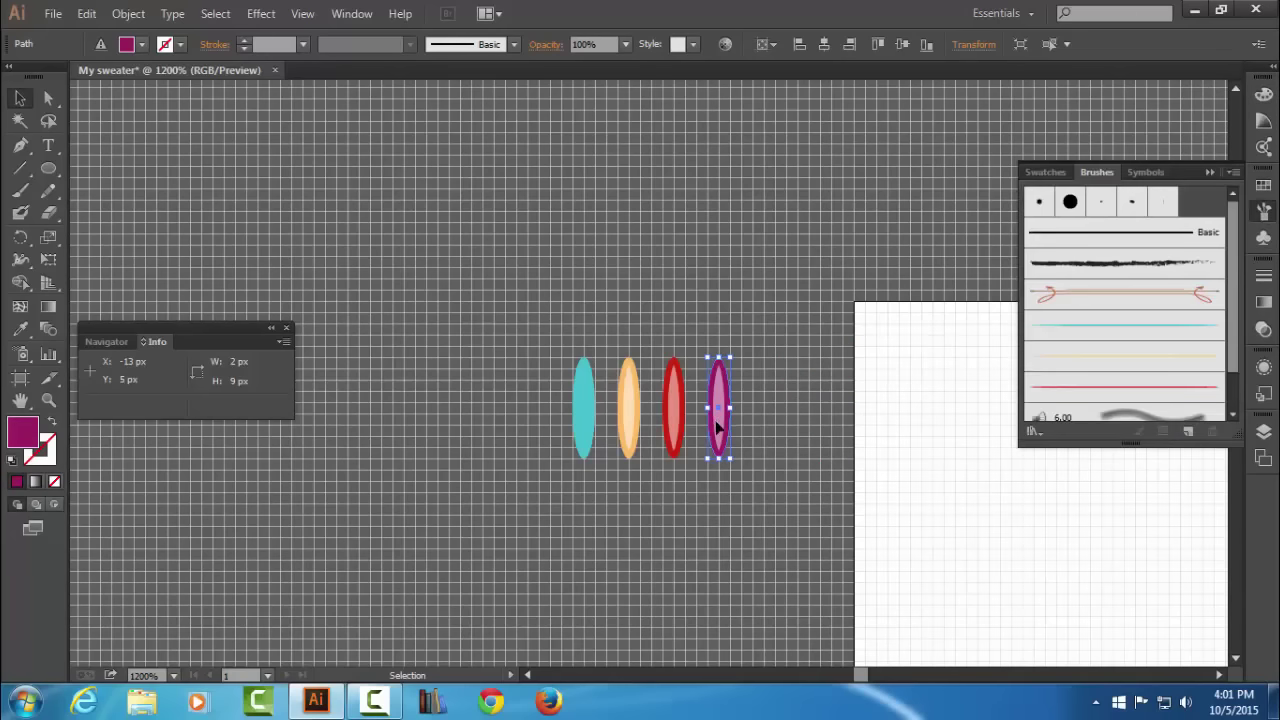
{"action": "mouse_move", "coordinate": [716, 427]}
{"action": "left_mouse_down"}
{"action": "mouse_move", "coordinate": [942, 372]}
{"action": "mouse_move", "coordinate": [1097, 370]}
{"action": "left_mouse_up"}
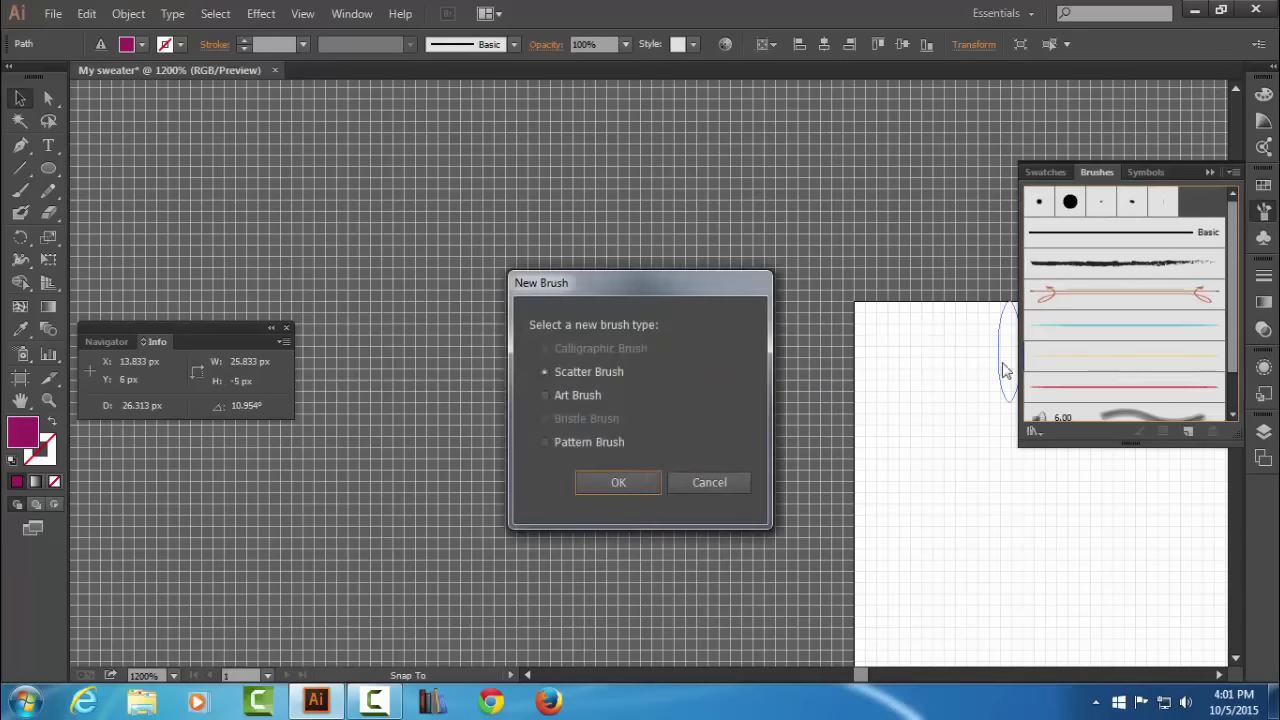
Make the magenta ellipse an art brush named 'Disco' and collapse the Brushes panel.
{"action": "left_click", "coordinate": [571, 396]}
{"action": "left_click", "coordinate": [612, 480]}
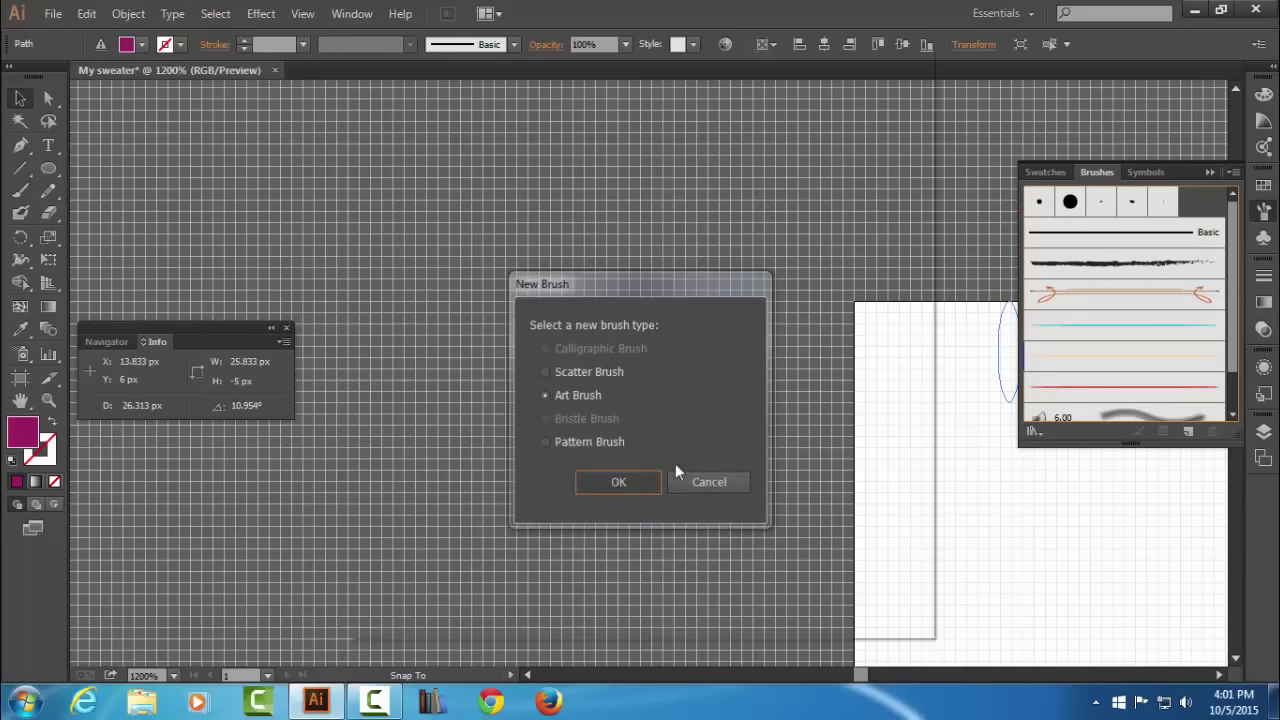
{"action": "type", "text": "DFs"}
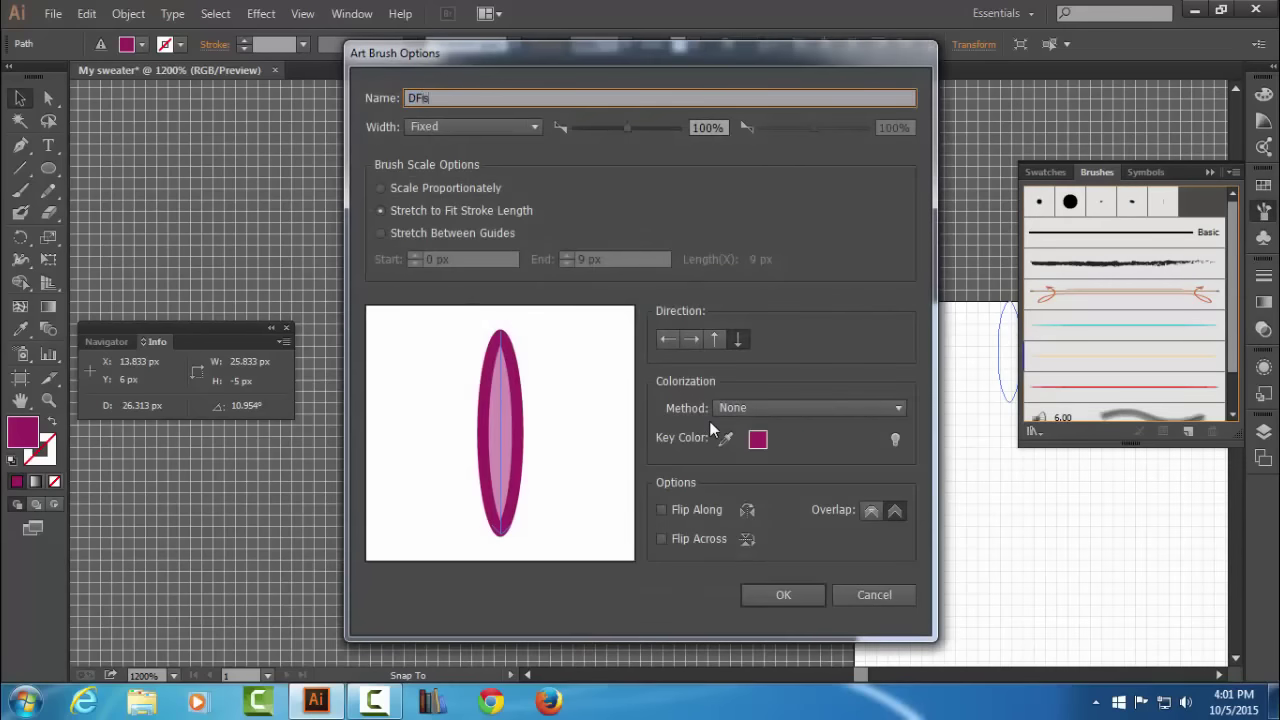
{"action": "type", "text": "co"}
{"action": "key", "text": "BackSpace"}
{"action": "key", "text": "BackSpace"}
{"action": "key", "text": "BackSpace"}
{"action": "key", "text": "BackSpace"}
{"action": "type", "text": "Dis"}
{"action": "type", "text": "co"}
{"action": "left_click", "coordinate": [784, 595]}
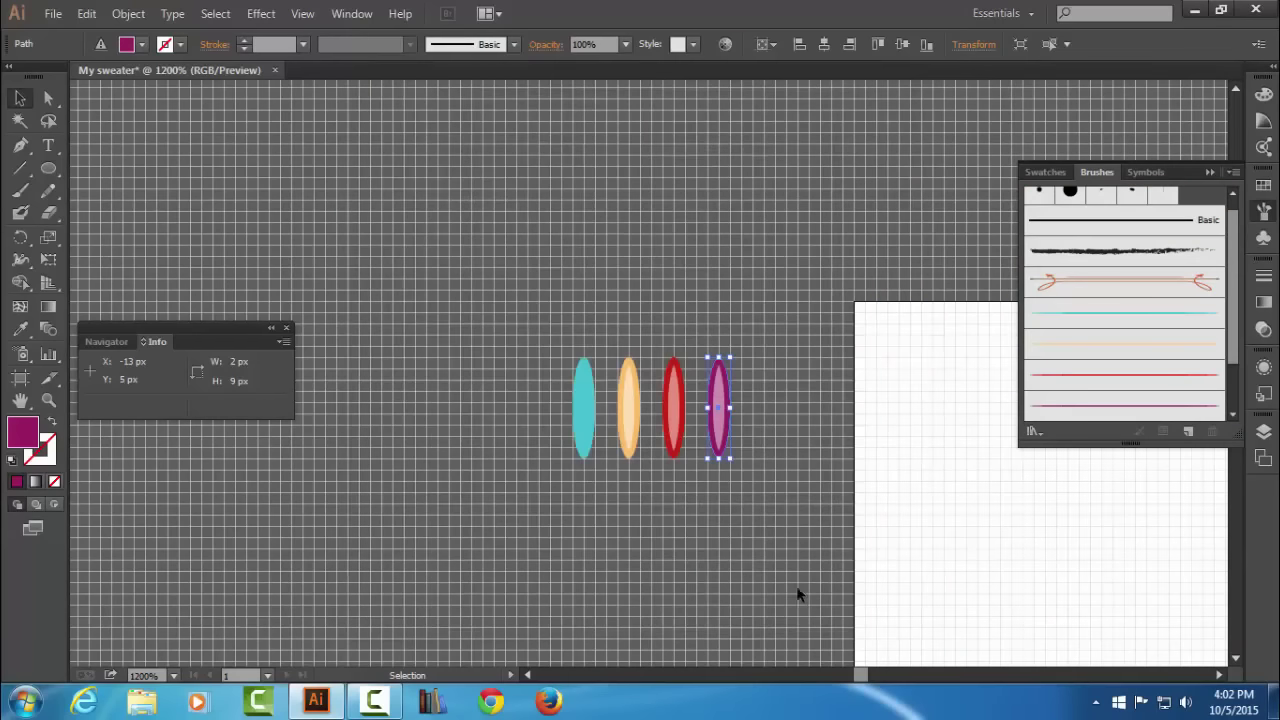
{"action": "left_click", "coordinate": [1207, 173]}
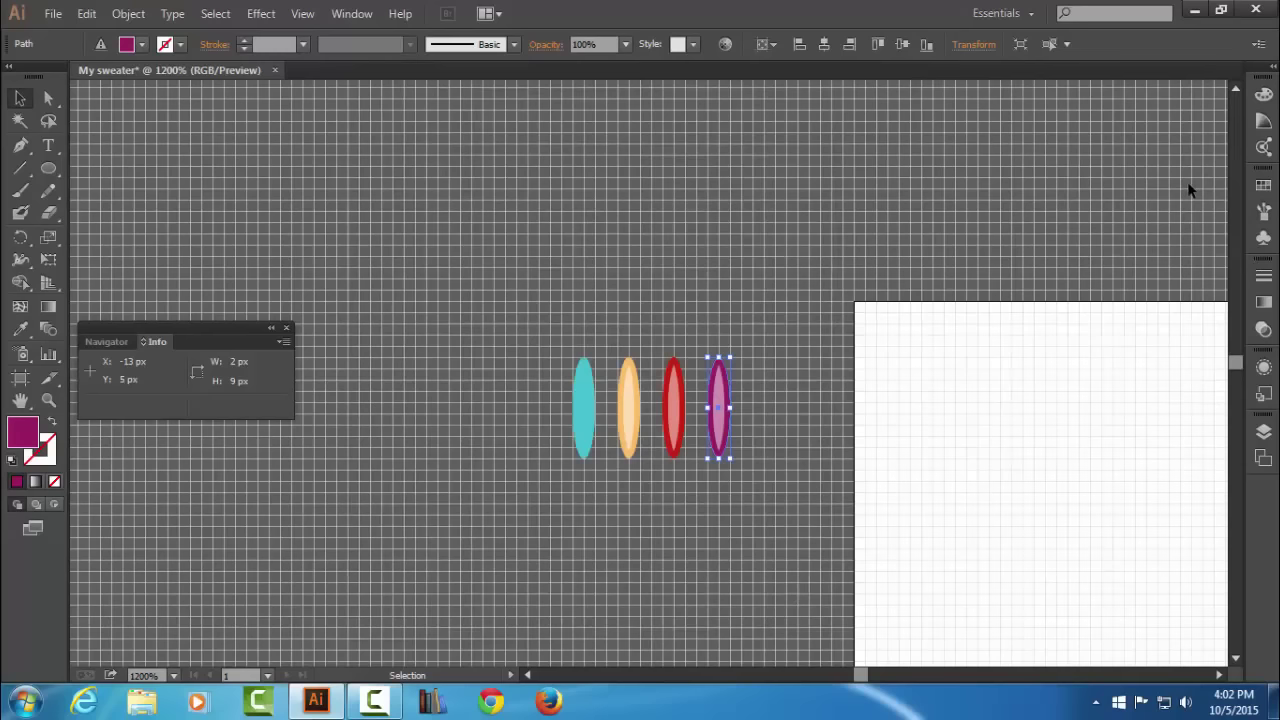
Duplicate the magenta ellipse in front and move the copy just to its right.
{"action": "left_click", "coordinate": [86, 14]}
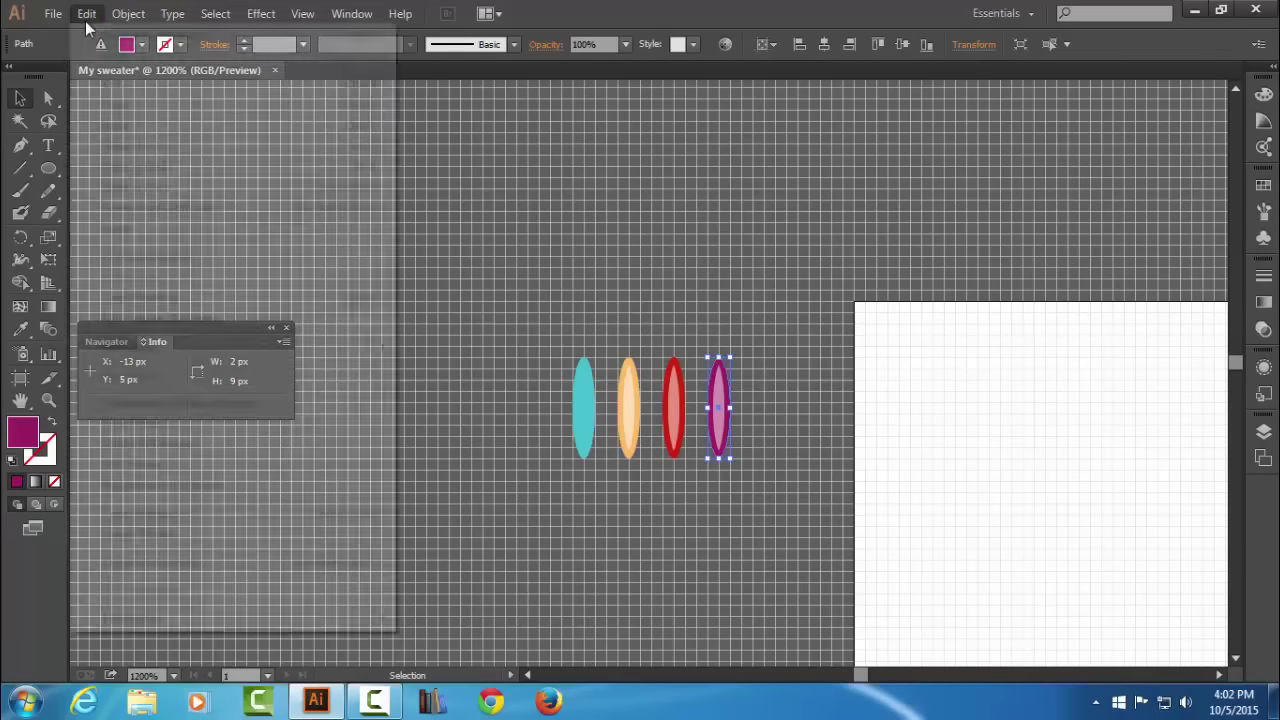
{"action": "left_click", "coordinate": [120, 106]}
{"action": "left_click", "coordinate": [86, 13]}
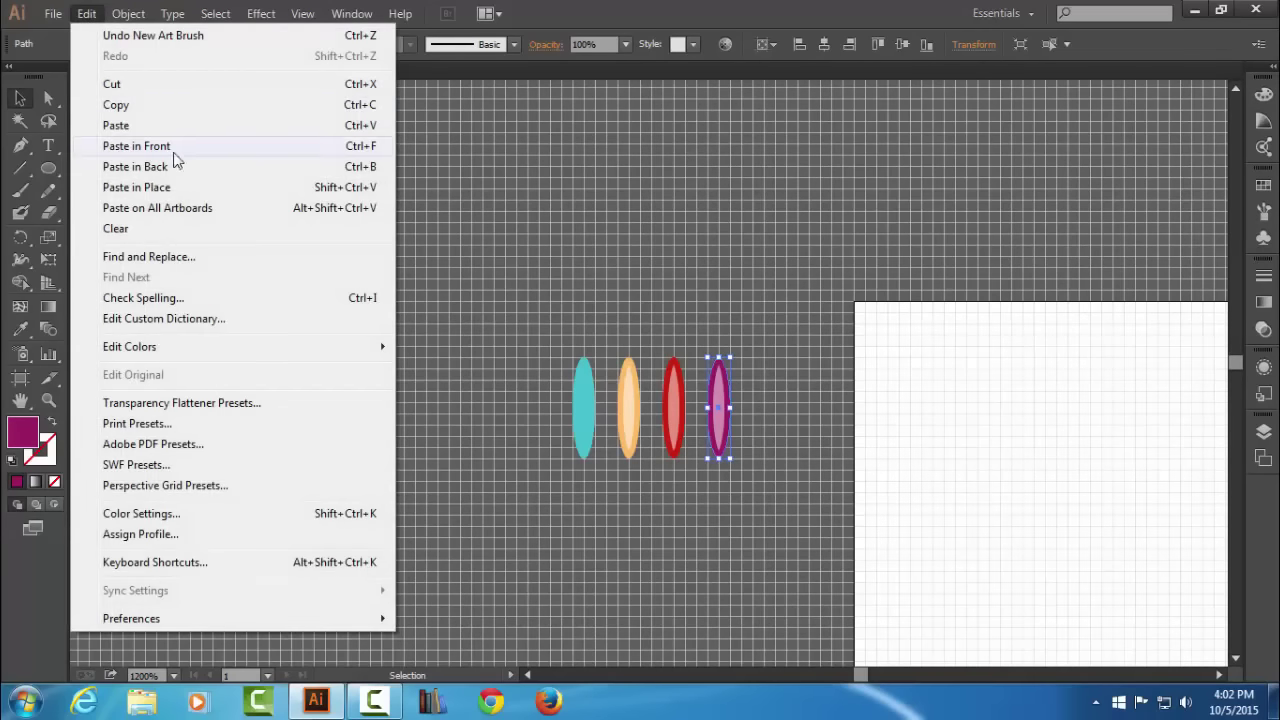
{"action": "left_click", "coordinate": [213, 150]}
{"action": "left_click_drag", "start_coordinate": [728, 437], "coordinate": [776, 443]}
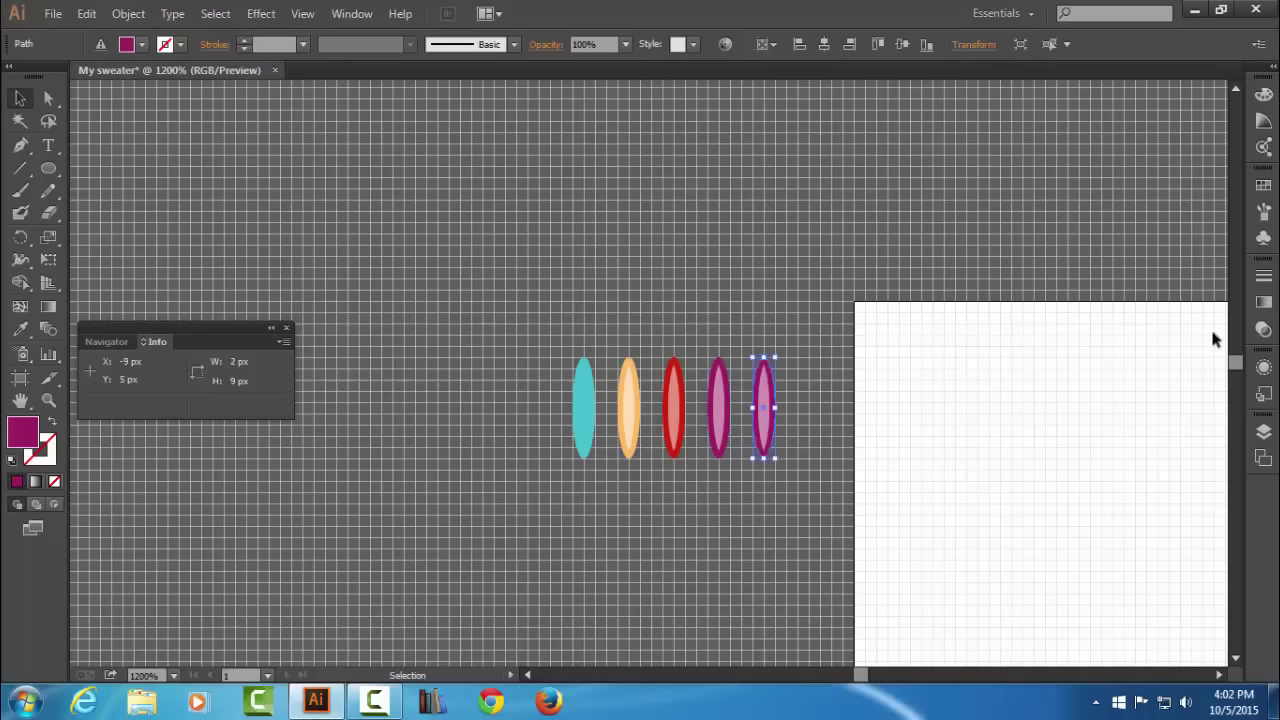
Recolour the copy's fill teal: R 0, G 119, B 133.
{"action": "left_click", "coordinate": [1263, 367]}
{"action": "scroll", "coordinate": [1220, 430], "scroll_direction": "down", "scroll_amount": 2}
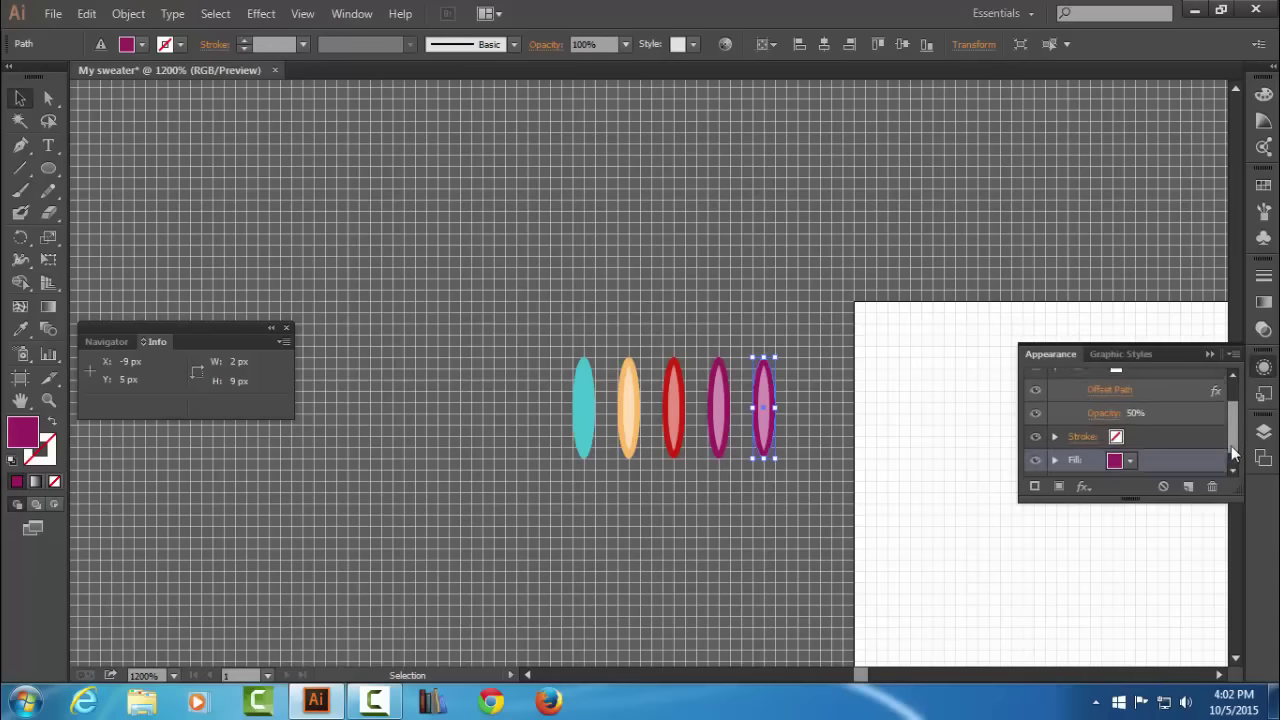
{"action": "left_click", "coordinate": [1189, 440]}
{"action": "left_click", "coordinate": [1264, 96]}
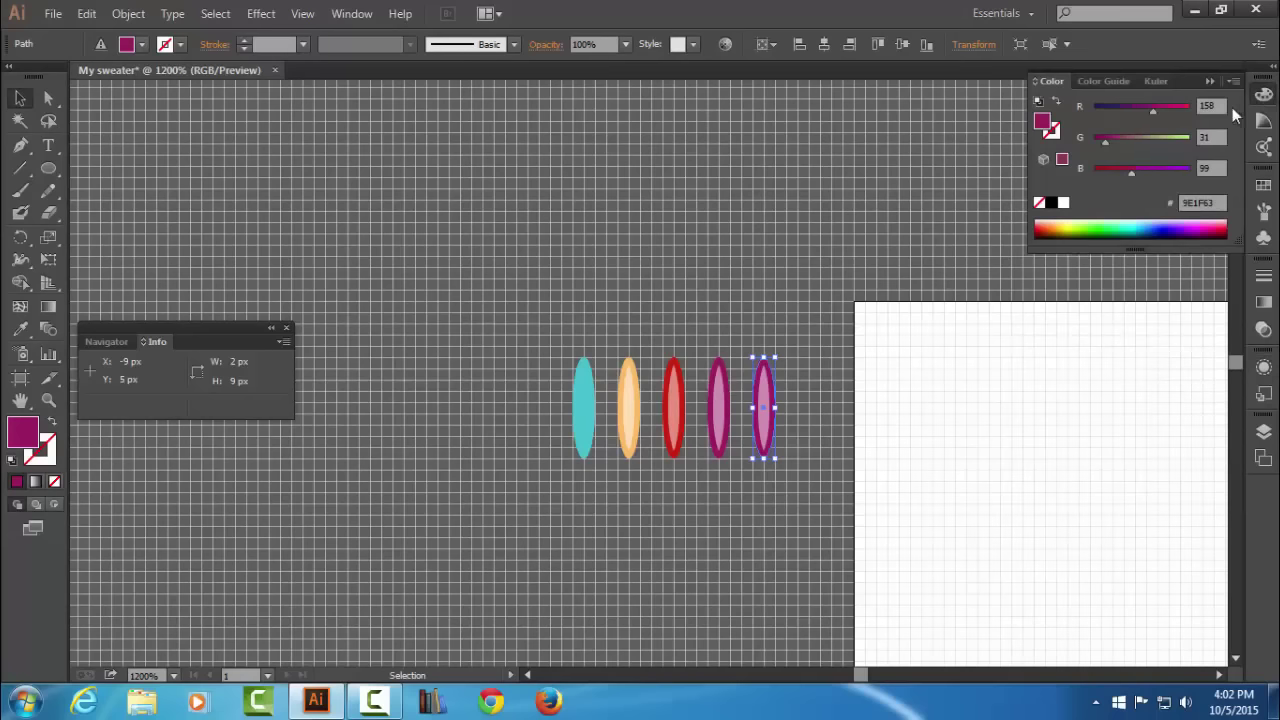
{"action": "left_click", "coordinate": [1210, 105]}
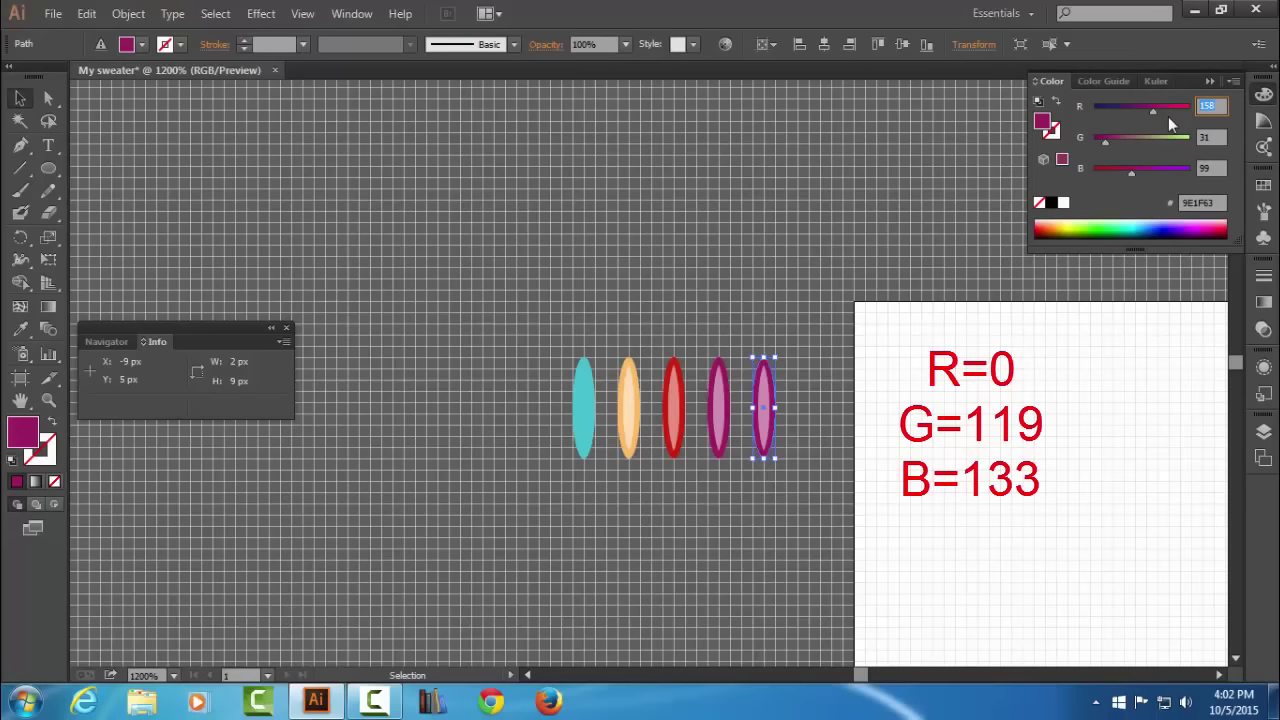
{"action": "type", "text": "119"}
{"action": "key", "text": "ctrl+a"}
{"action": "key", "text": "Tab"}
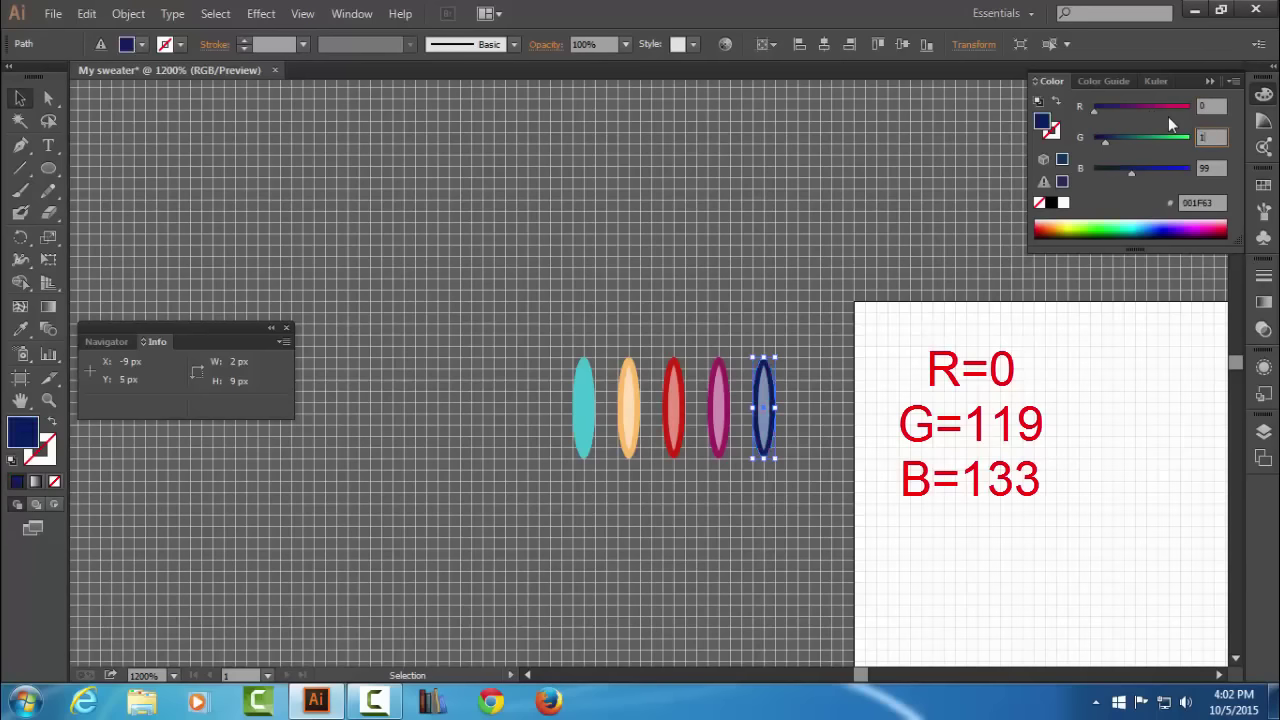
{"action": "type", "text": "119"}
{"action": "key", "text": "Tab"}
{"action": "type", "text": "133"}
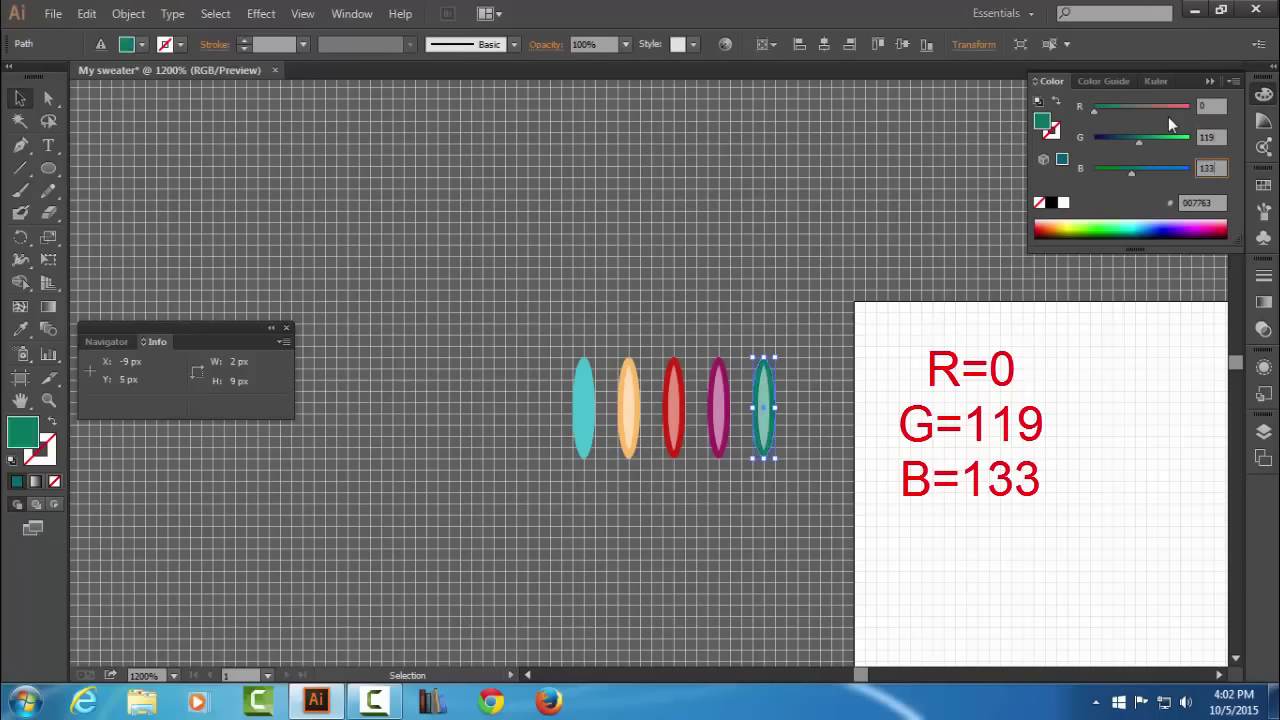
{"action": "key", "text": "Return"}
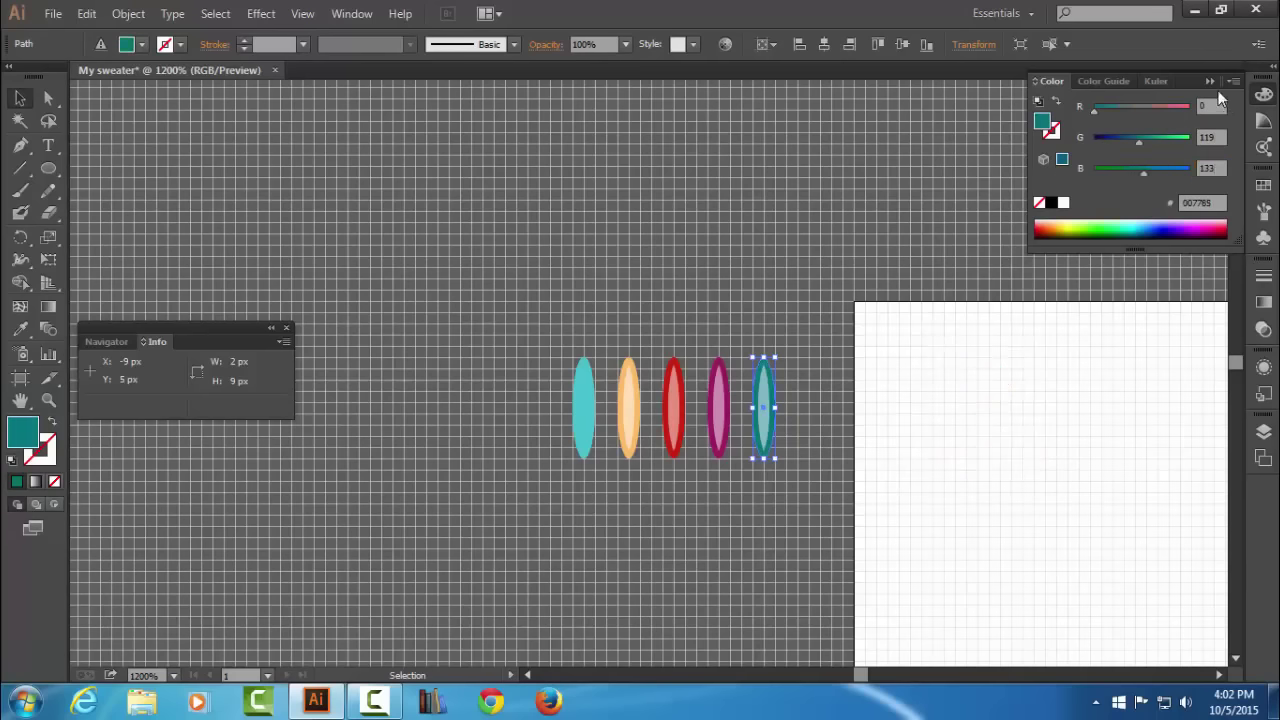
{"action": "left_click", "coordinate": [1210, 81]}
{"action": "left_click", "coordinate": [1263, 212]}
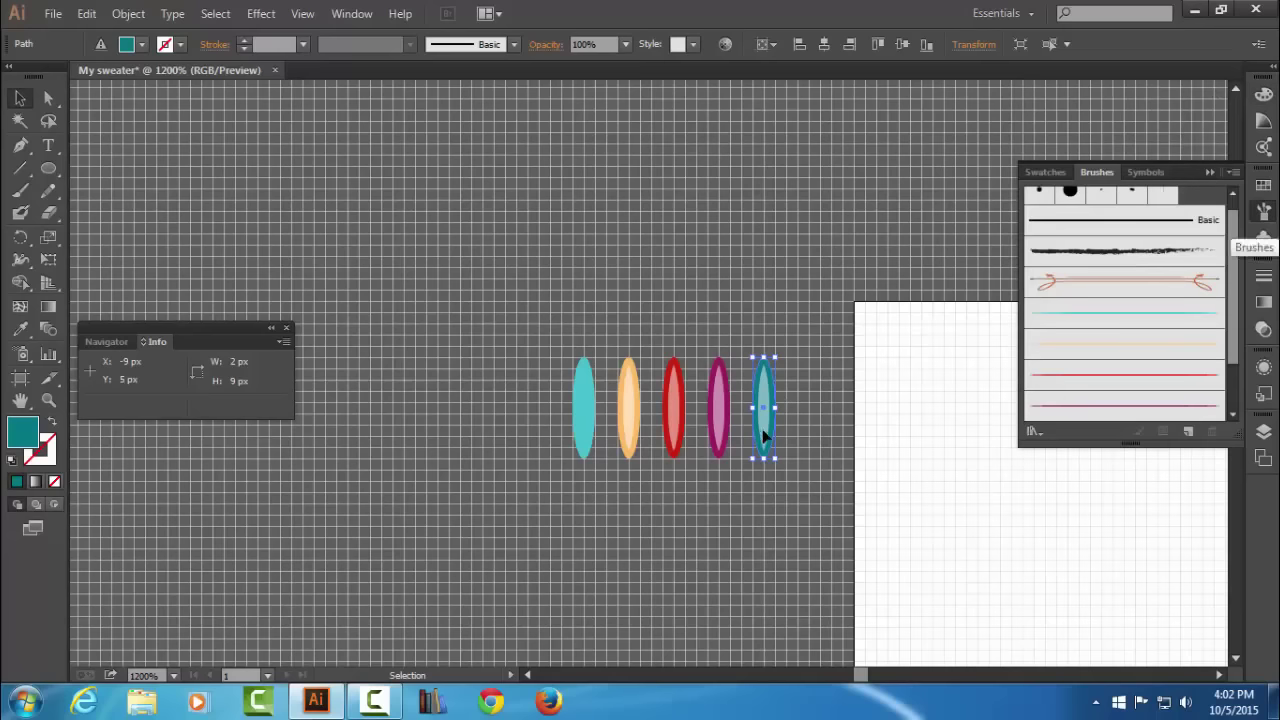
Drag the teal ellipse into Brushes and save it as the art brush 'Blue lagon'.
{"action": "left_click_drag", "start_coordinate": [762, 430], "coordinate": [1122, 340]}
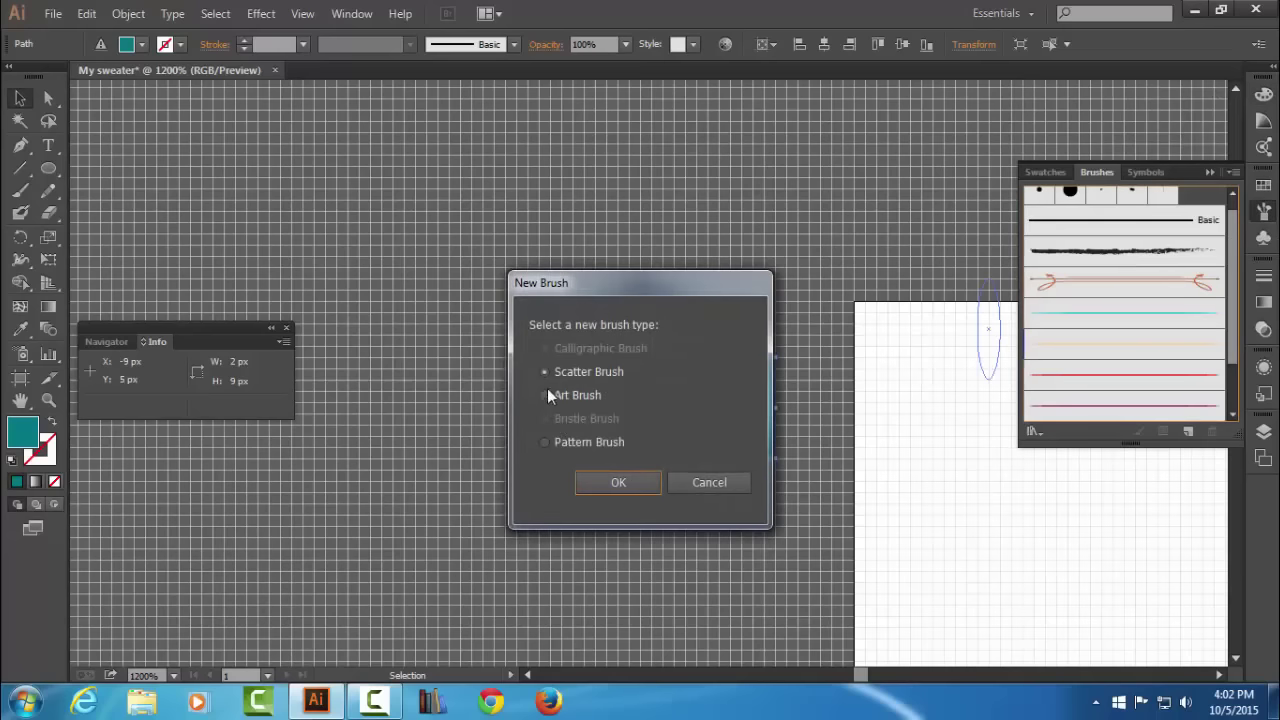
{"action": "left_click", "coordinate": [544, 396]}
{"action": "left_click", "coordinate": [620, 484]}
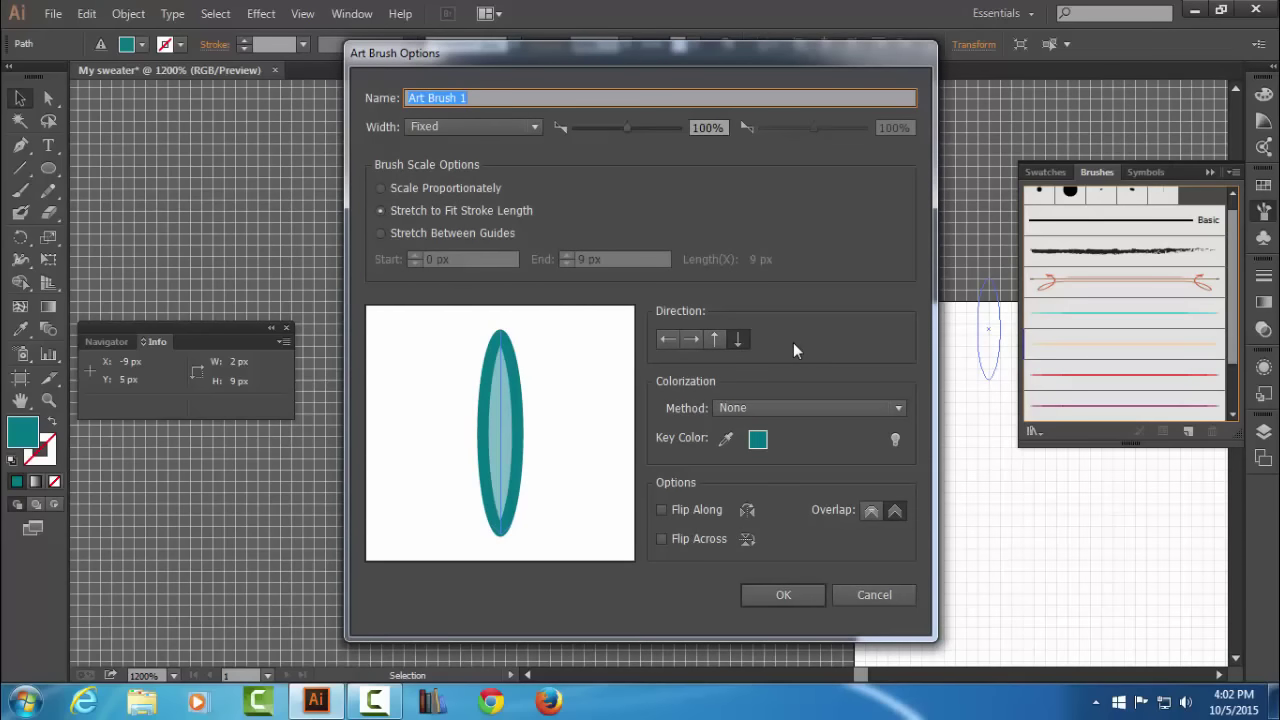
{"action": "type", "text": "Blue l"}
{"action": "type", "text": "a"}
{"action": "type", "text": "gon"}
{"action": "left_click", "coordinate": [785, 595]}
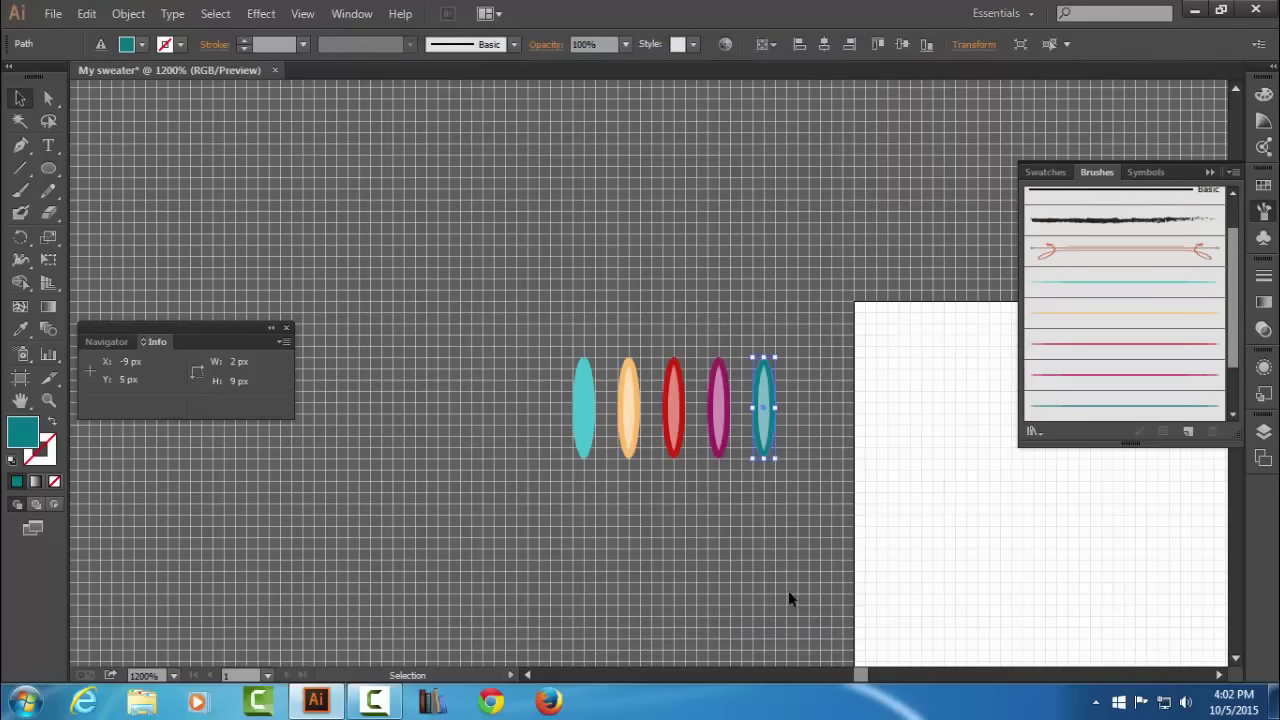
Duplicate the teal ellipse in front and move the copy just to its right.
{"action": "left_click", "coordinate": [87, 13]}
{"action": "left_click", "coordinate": [115, 105]}
{"action": "left_click", "coordinate": [87, 13]}
{"action": "left_click", "coordinate": [189, 146]}
{"action": "left_click_drag", "start_coordinate": [766, 426], "coordinate": [810, 418]}
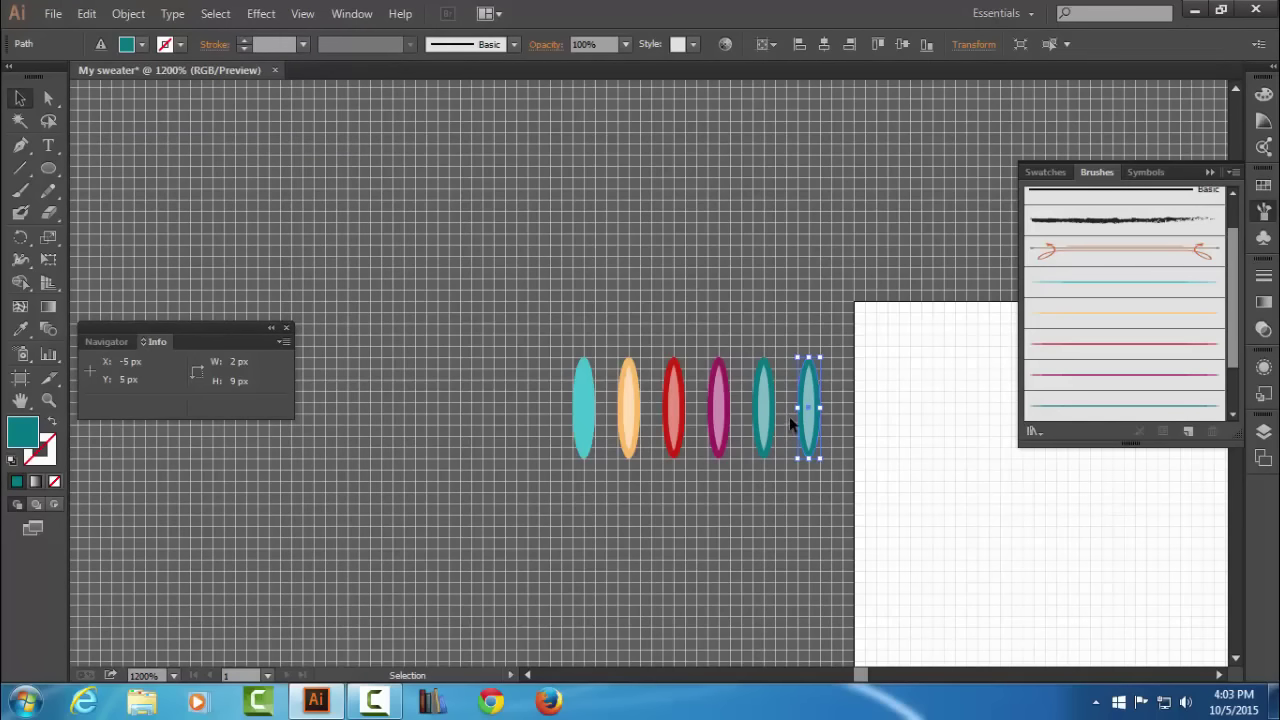
Recolour the copy pale blue: R 111, G 189, B 201.
{"action": "left_click", "coordinate": [1264, 367]}
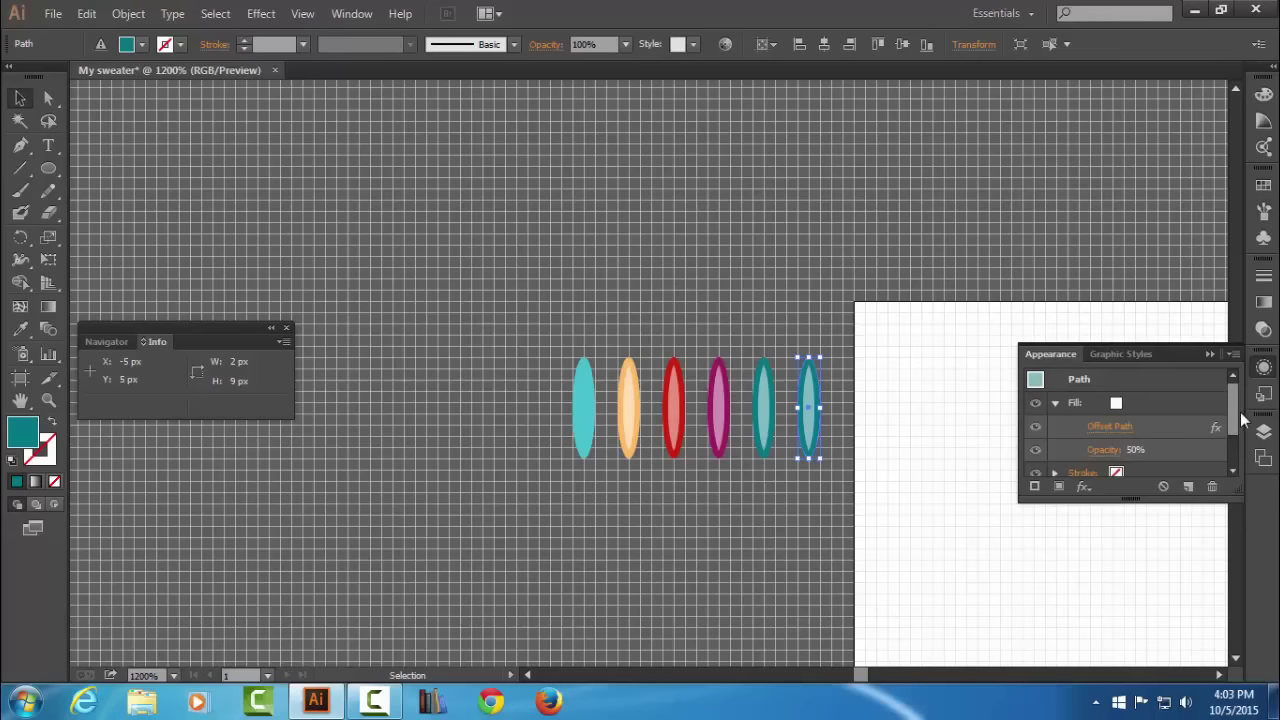
{"action": "scroll", "coordinate": [1240, 418], "scroll_direction": "down", "scroll_amount": 2}
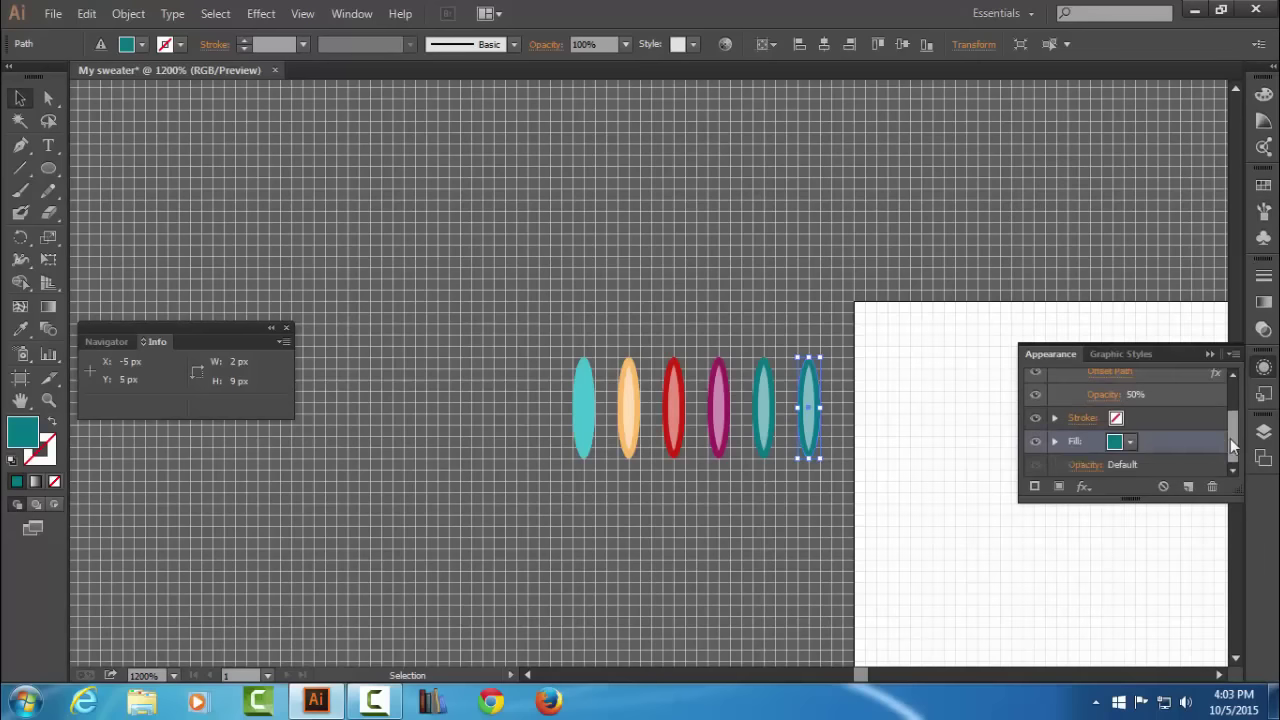
{"action": "left_click", "coordinate": [1264, 94]}
{"action": "double_click", "coordinate": [1210, 106]}
{"action": "type", "text": "111"}
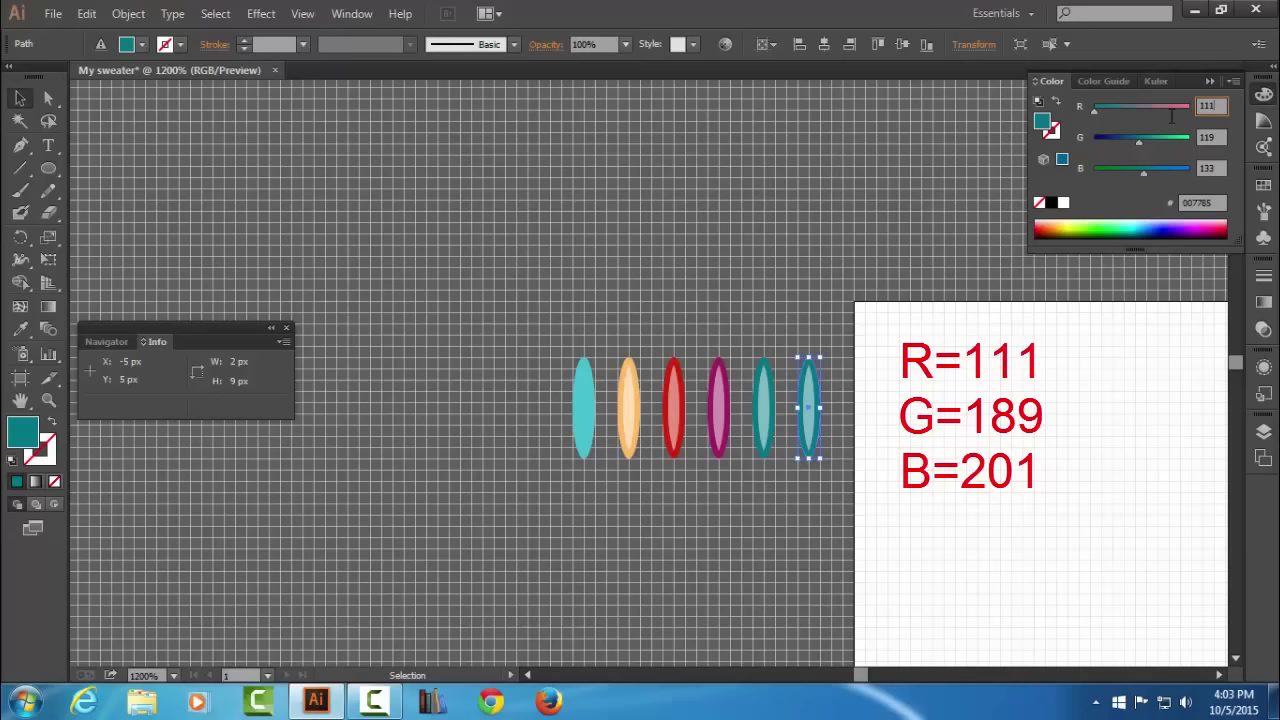
{"action": "key", "text": "Tab"}
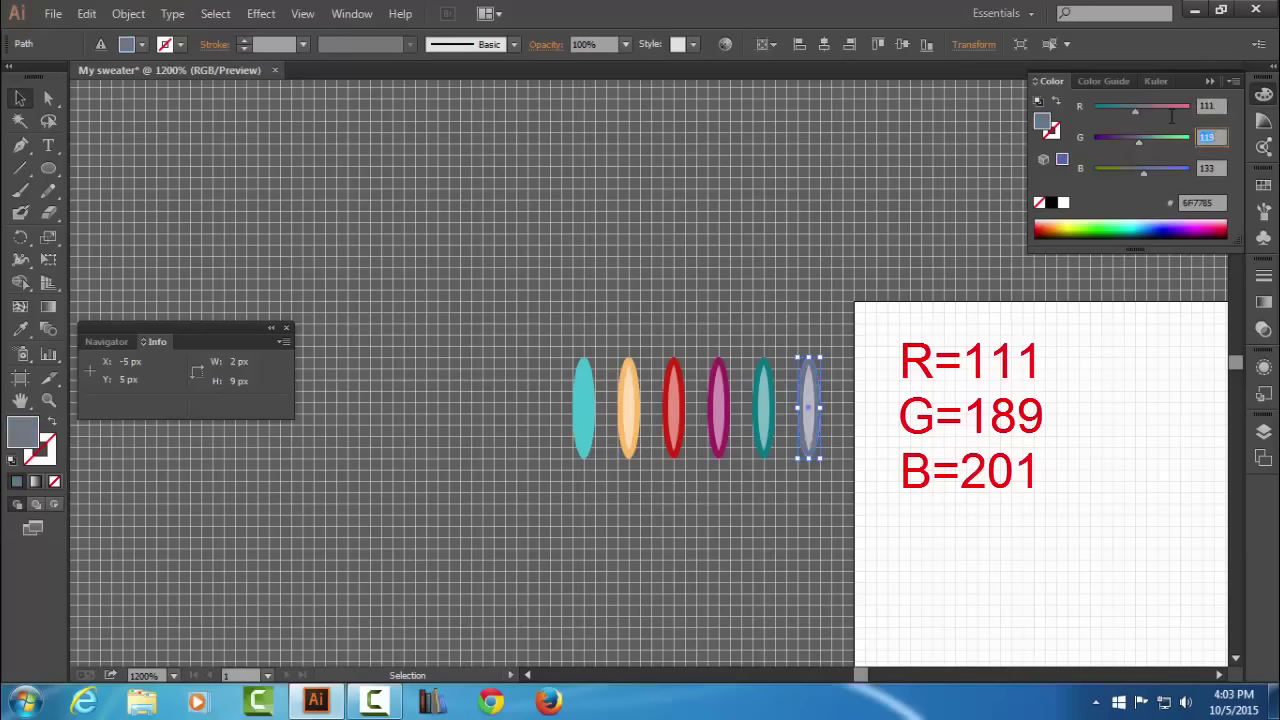
{"action": "type", "text": "18"}
{"action": "key", "text": "Tab"}
{"action": "type", "text": "201"}
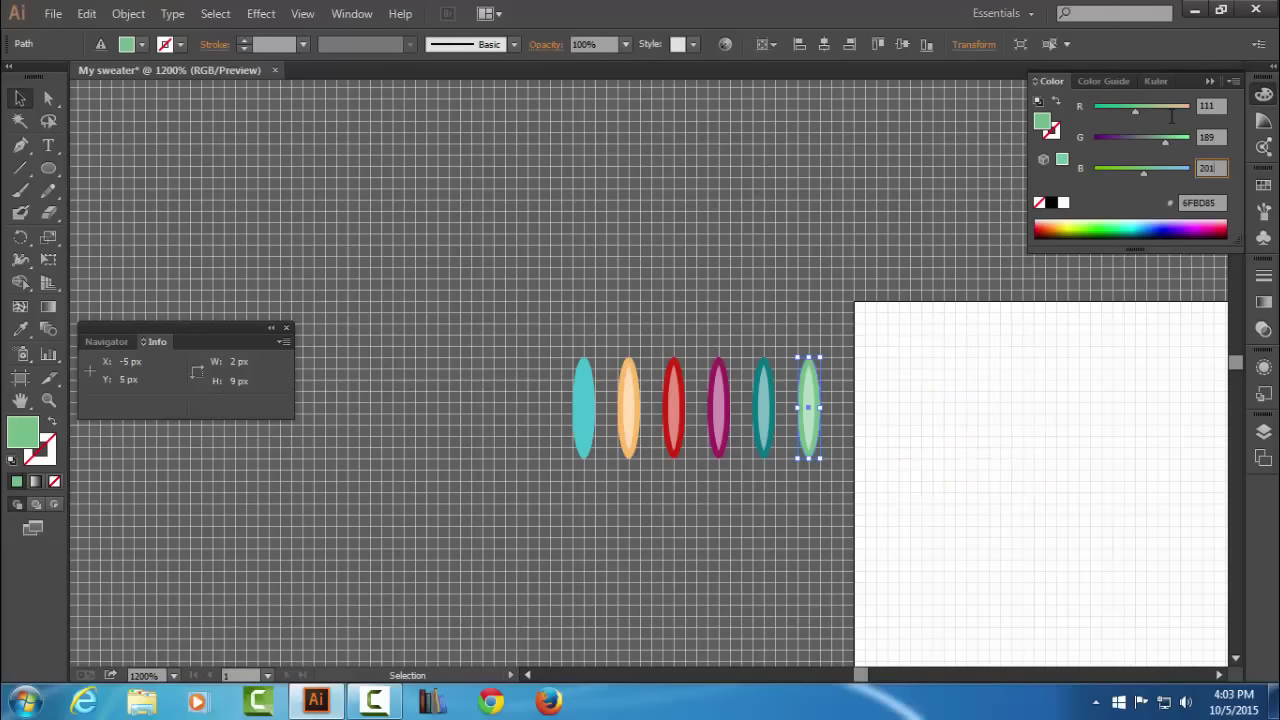
{"action": "key", "text": "Return"}
{"action": "left_click", "coordinate": [1210, 81]}
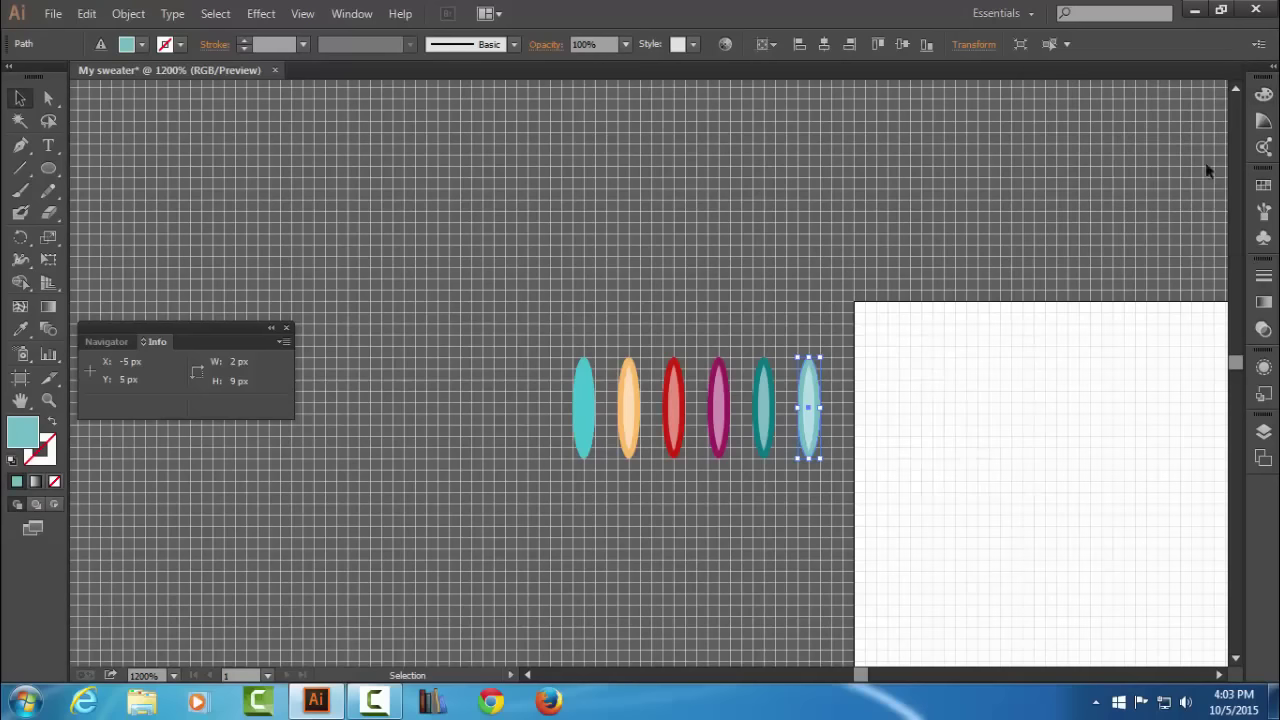
Save the pale blue ellipse as the art brush 'Downy', then deselect it.
{"action": "left_click", "coordinate": [1263, 211]}
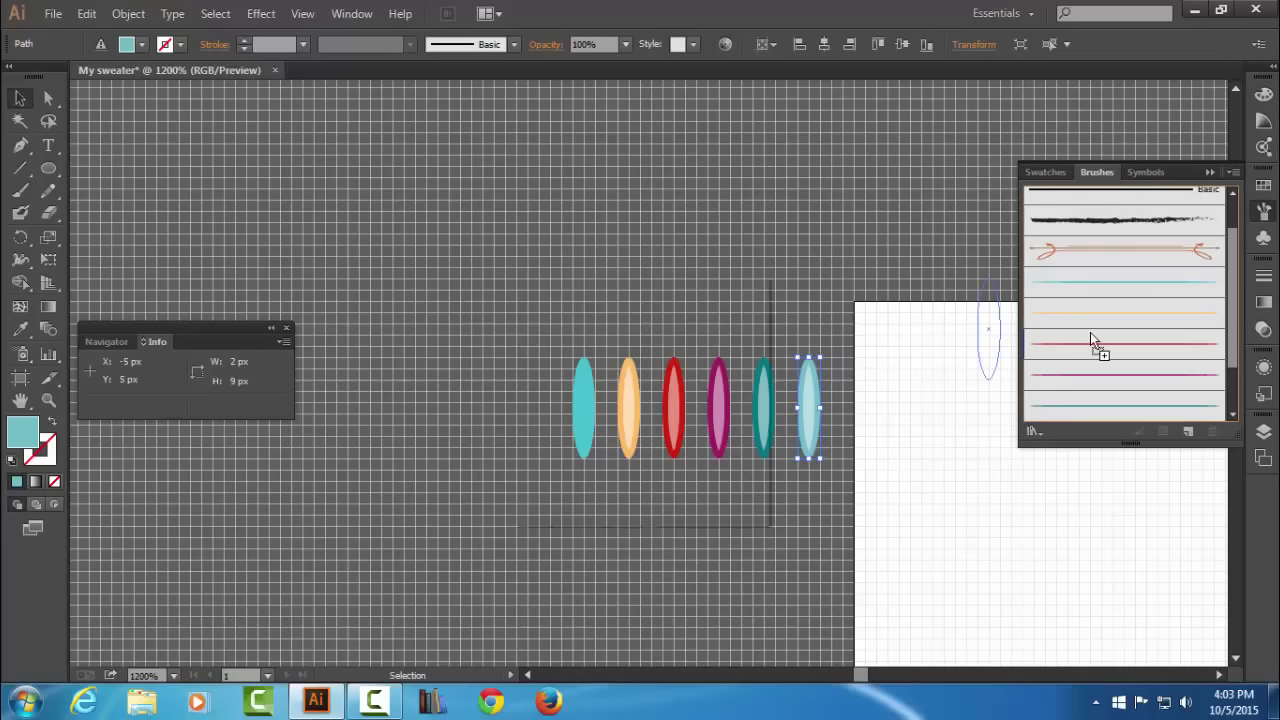
{"action": "left_click_drag", "start_coordinate": [808, 440], "coordinate": [1090, 340]}
{"action": "left_click", "coordinate": [545, 396]}
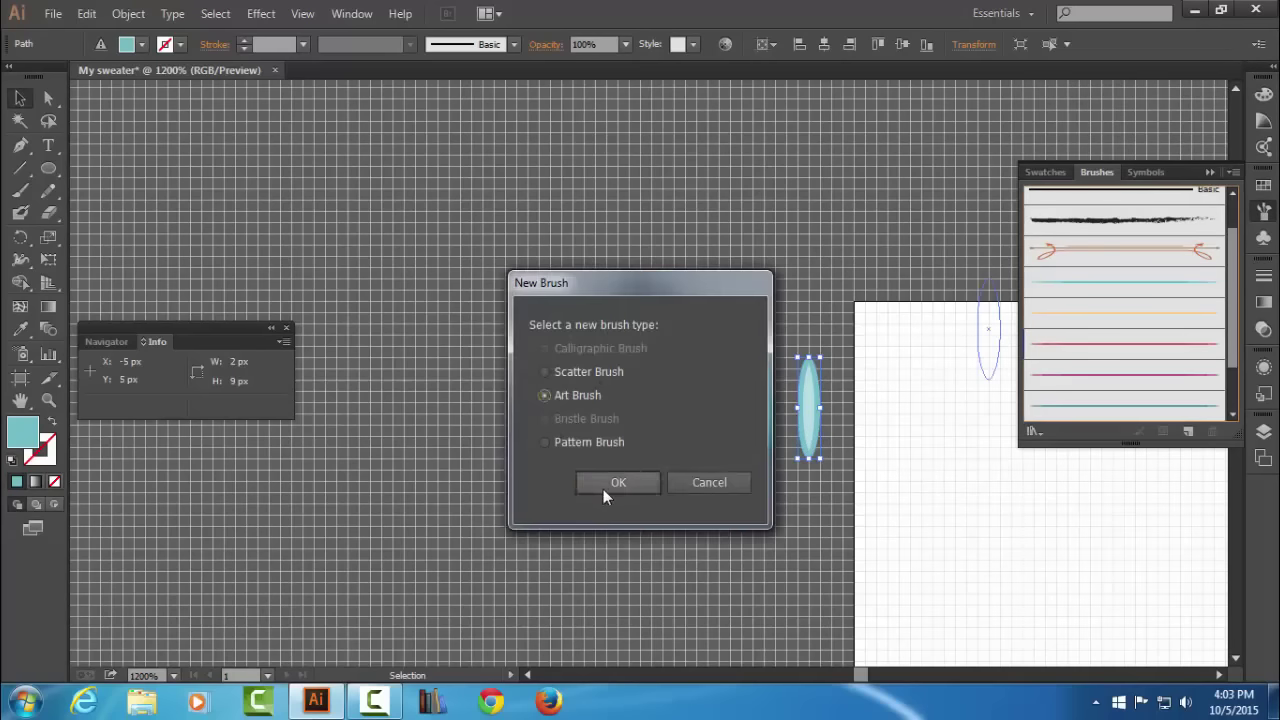
{"action": "left_click", "coordinate": [610, 483]}
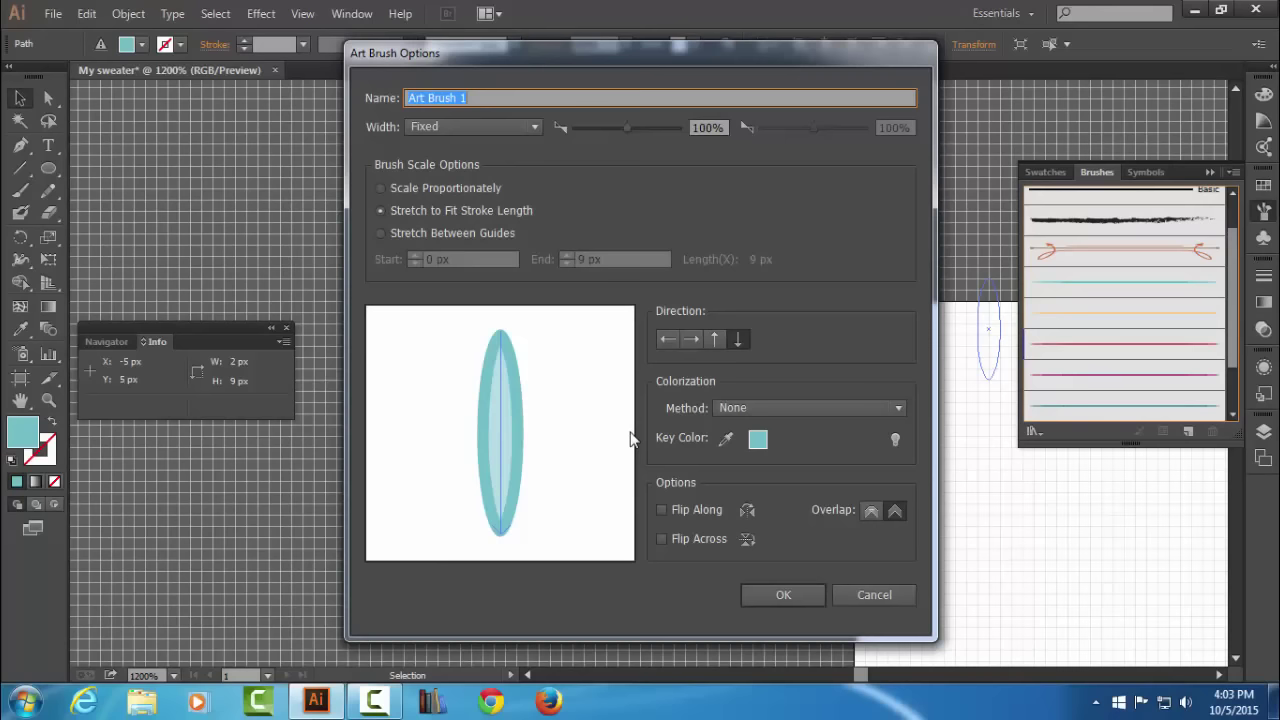
{"action": "type", "text": "Downy"}
{"action": "left_click", "coordinate": [785, 594]}
{"action": "left_click", "coordinate": [1209, 173]}
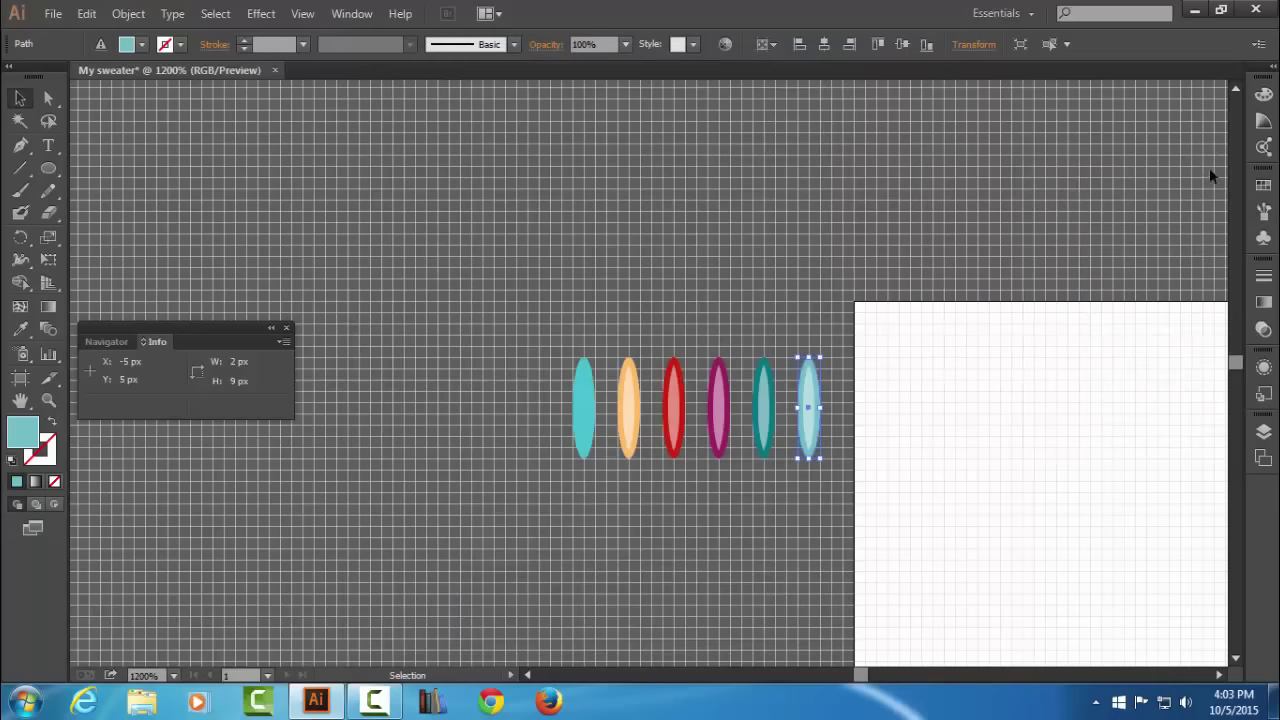
{"action": "left_click", "coordinate": [985, 243]}
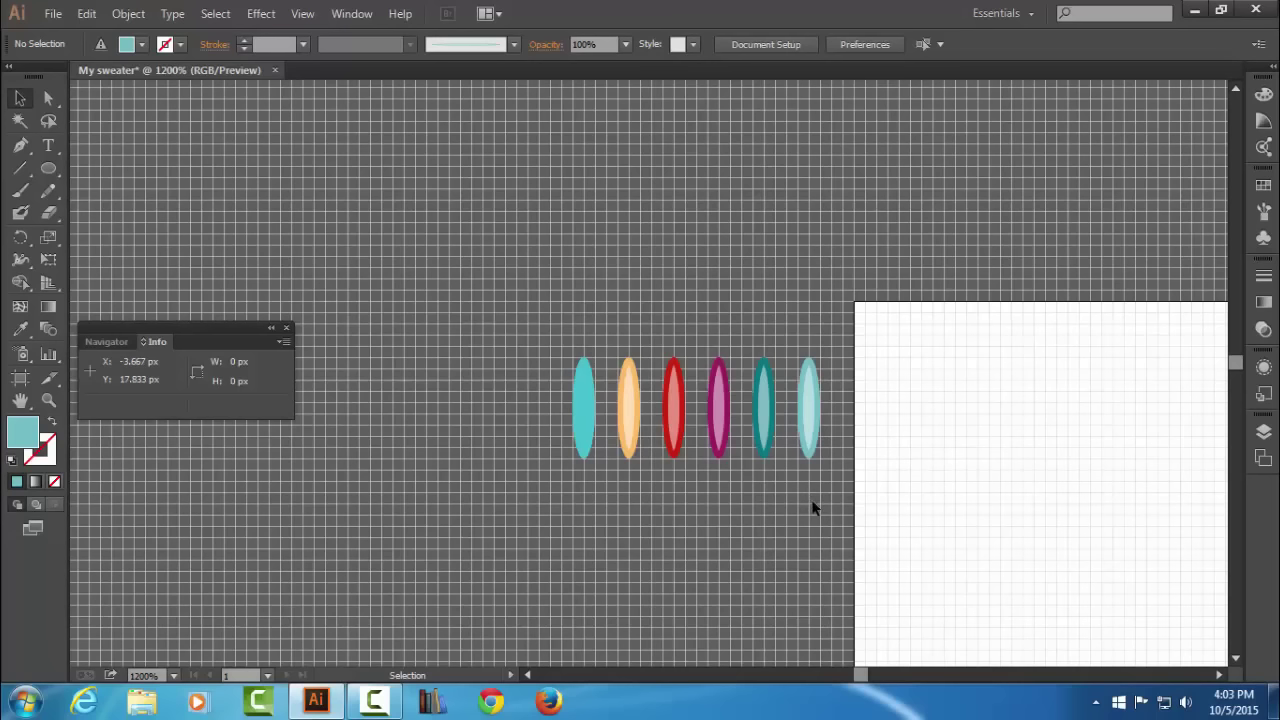
Draw a 600 × 673 px rectangle from the artboard's top-left corner.
{"action": "left_click_drag", "start_coordinate": [1006, 531], "coordinate": [665, 428]}
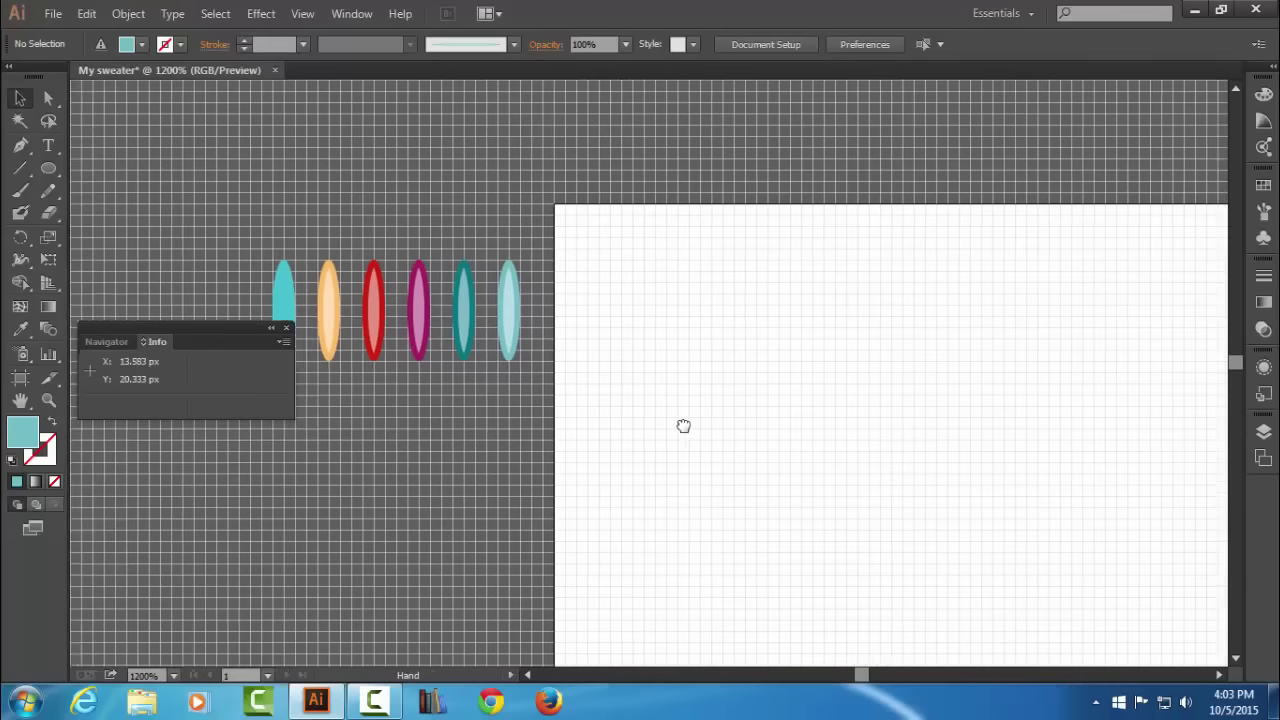
{"action": "left_click_drag", "start_coordinate": [48, 168], "coordinate": [105, 171]}
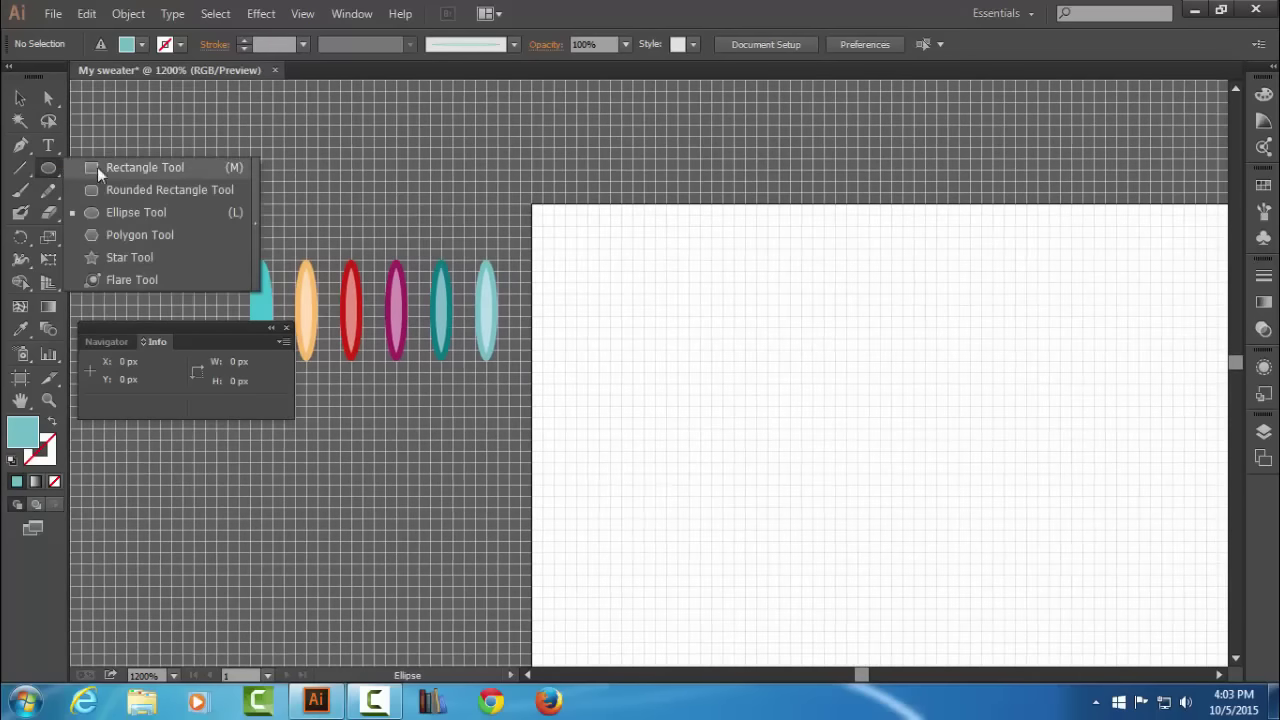
{"action": "left_click", "coordinate": [533, 205]}
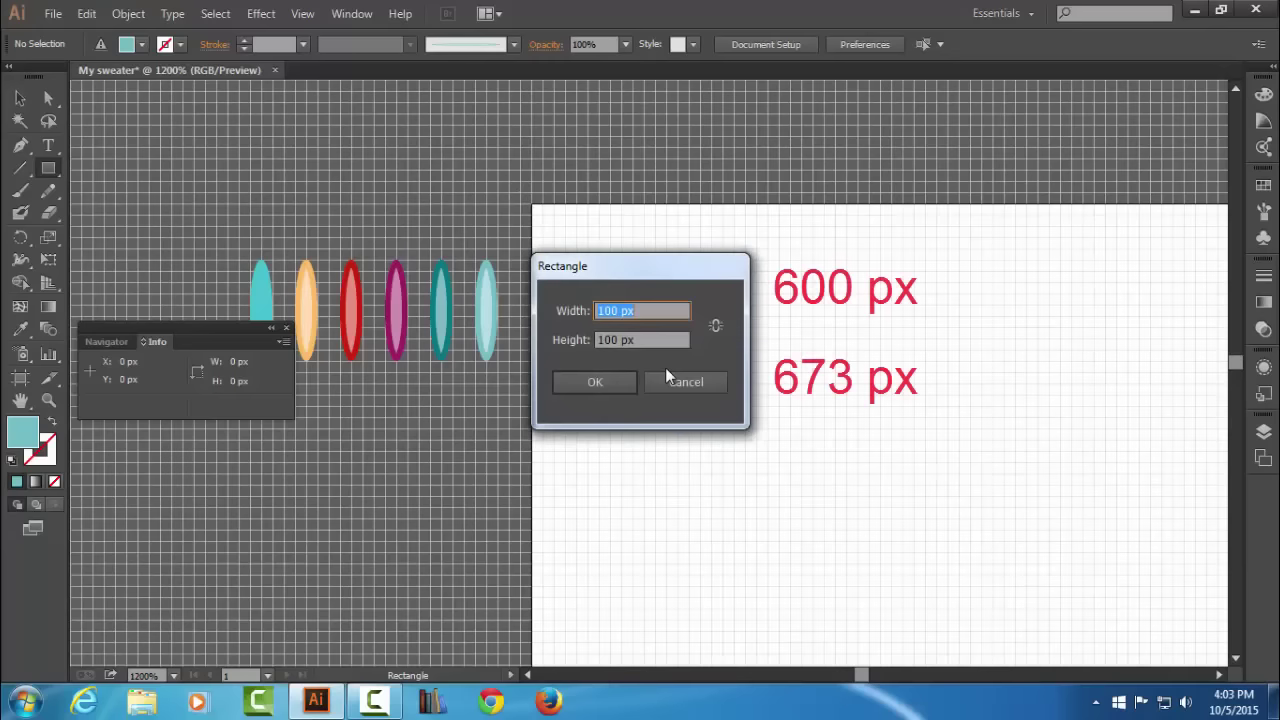
{"action": "type", "text": "600"}
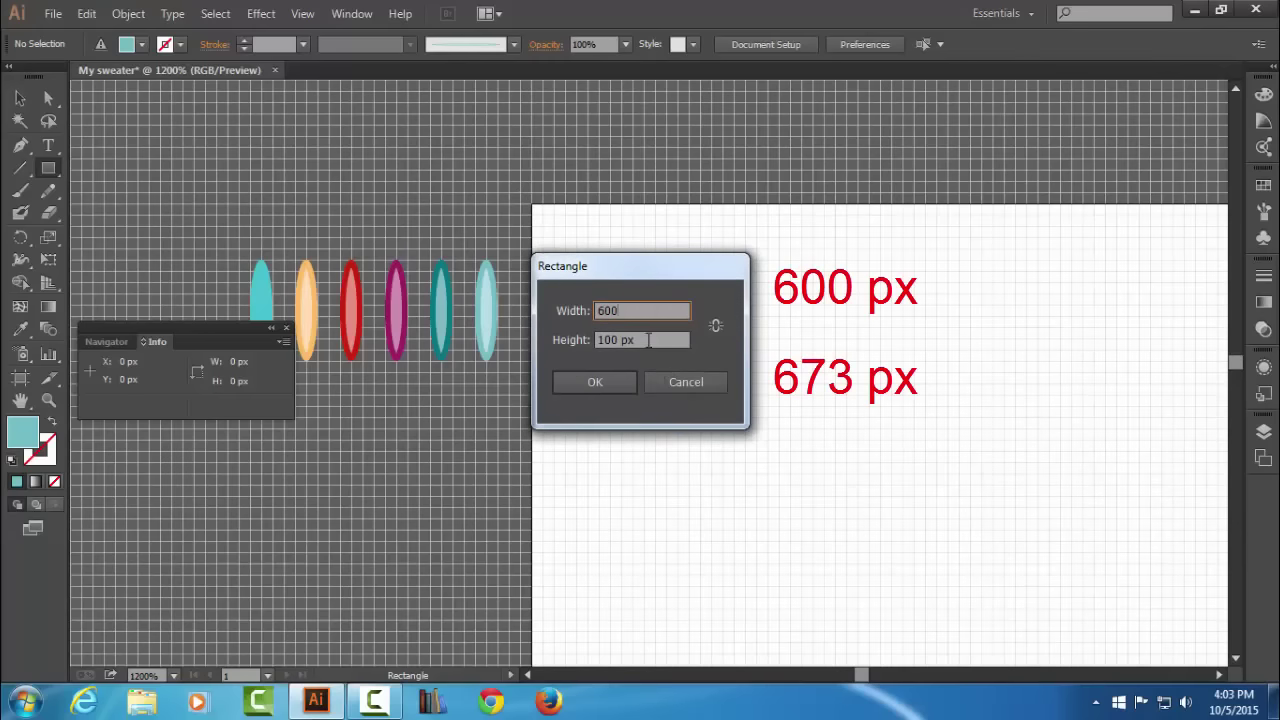
{"action": "key", "text": "Tab"}
{"action": "type", "text": "67"}
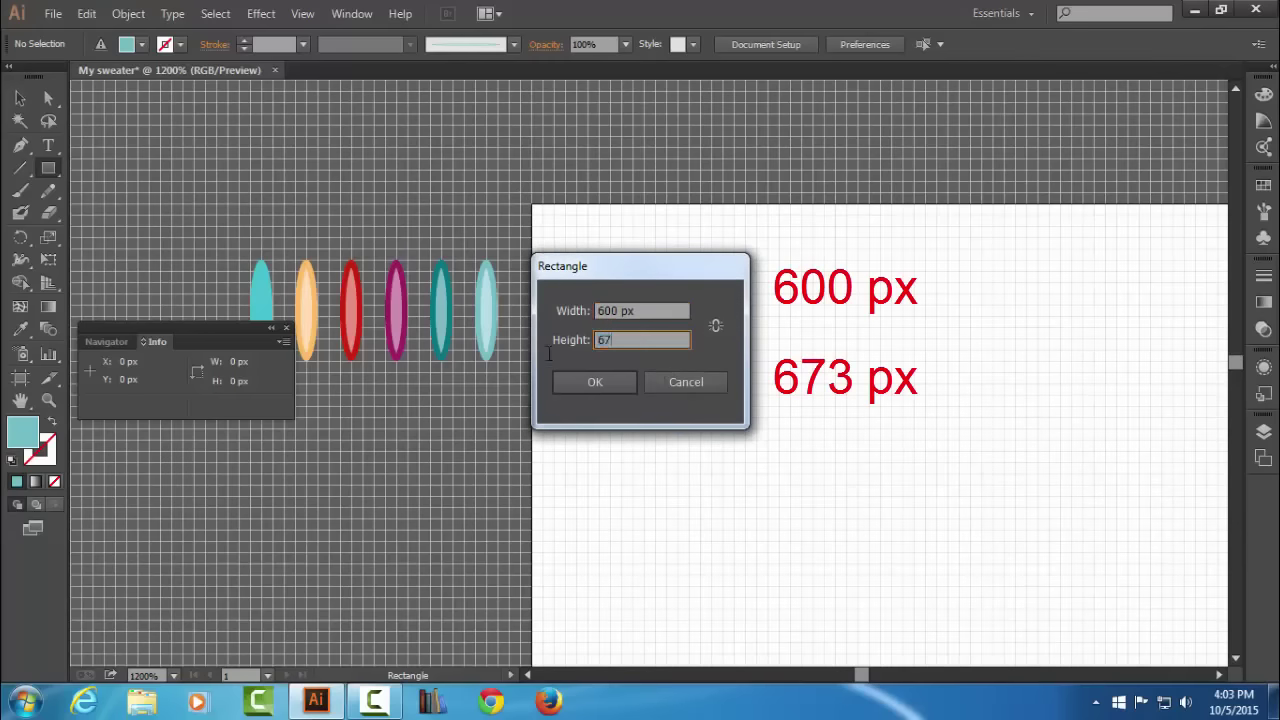
{"action": "left_click", "coordinate": [604, 388]}
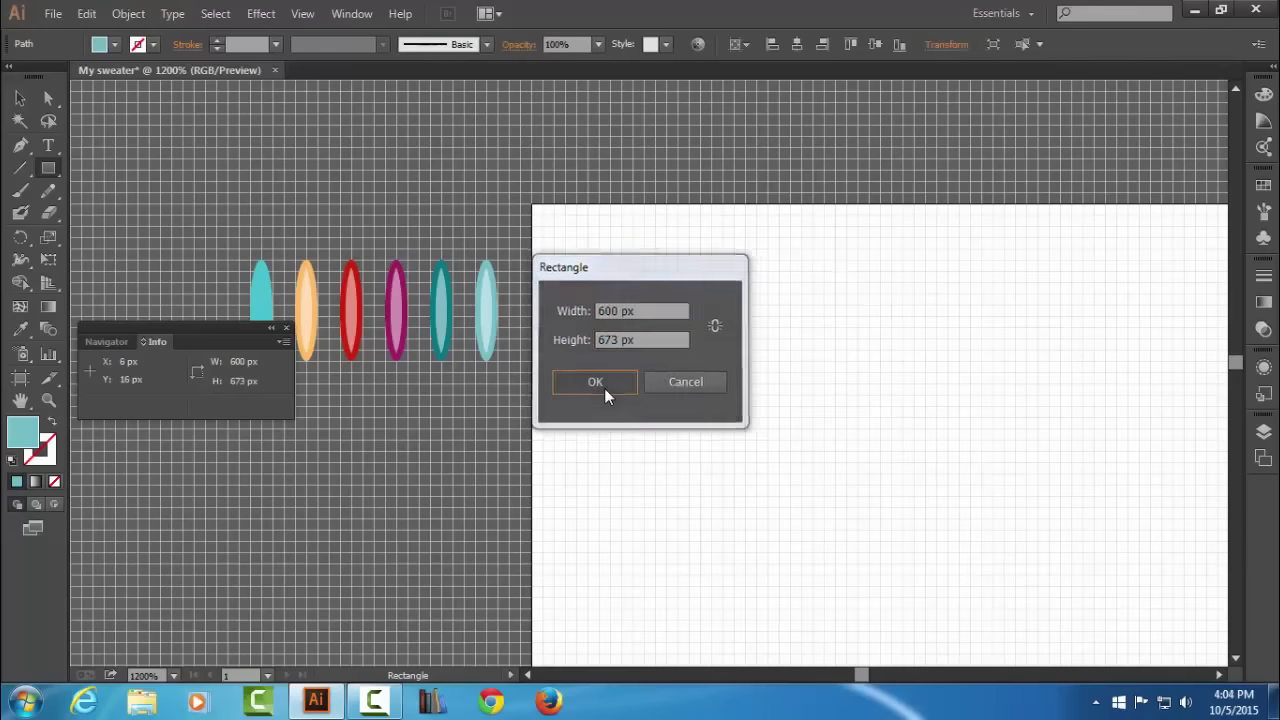
Fill the rectangle dark teal: R 0, G 90, B 100.
{"action": "left_click", "coordinate": [1263, 96]}
{"action": "left_click", "coordinate": [1222, 104]}
{"action": "type", "text": "0"}
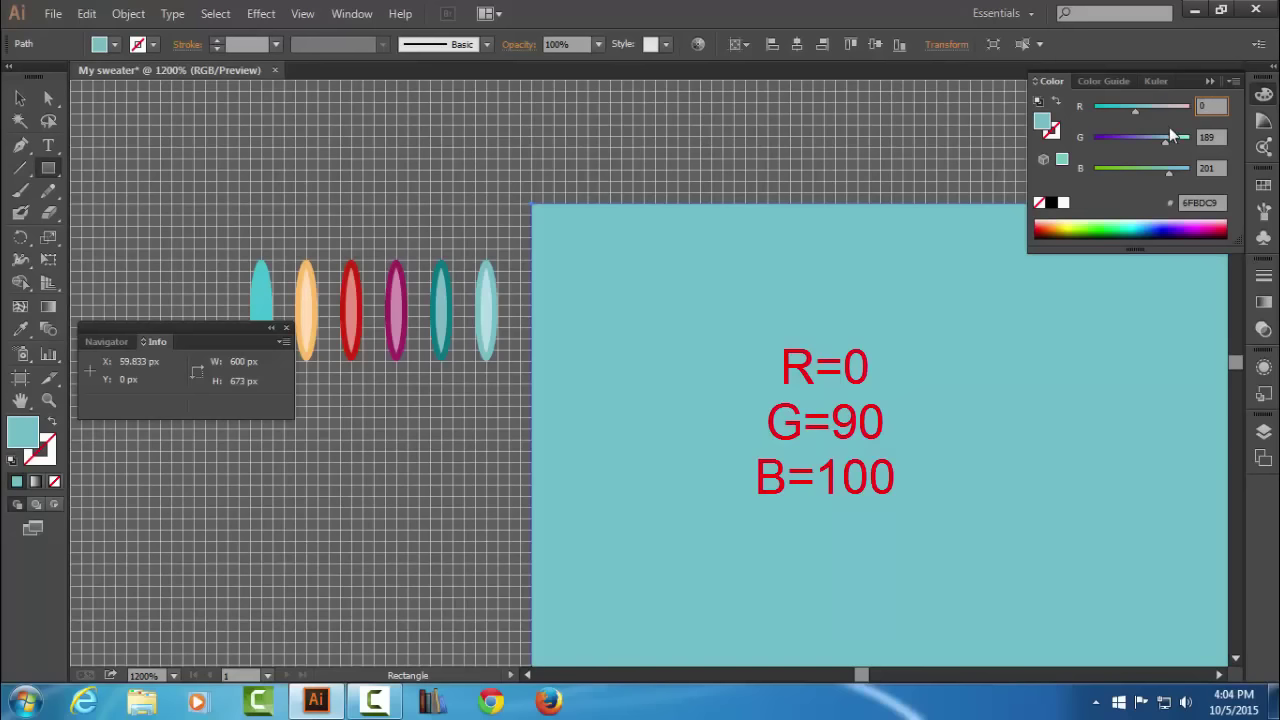
{"action": "key", "text": "Tab"}
{"action": "type", "text": "90"}
{"action": "key", "text": "Tab"}
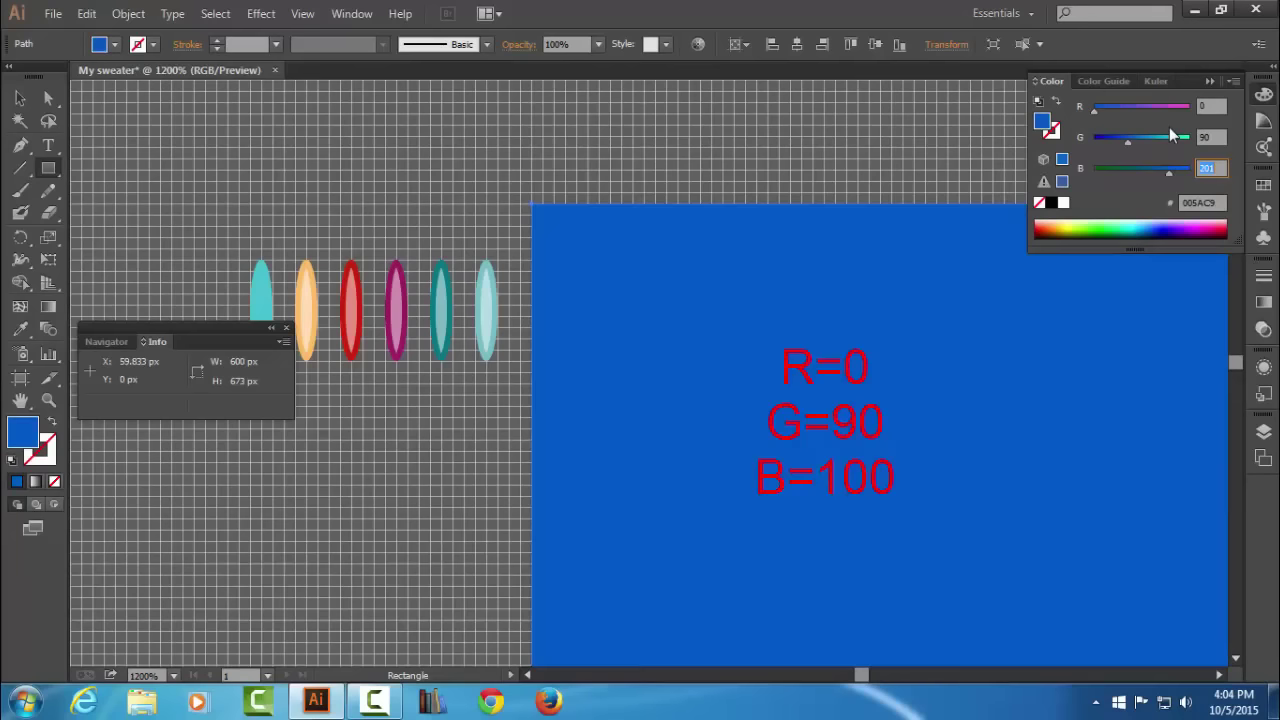
{"action": "type", "text": "100"}
{"action": "key", "text": "Return"}
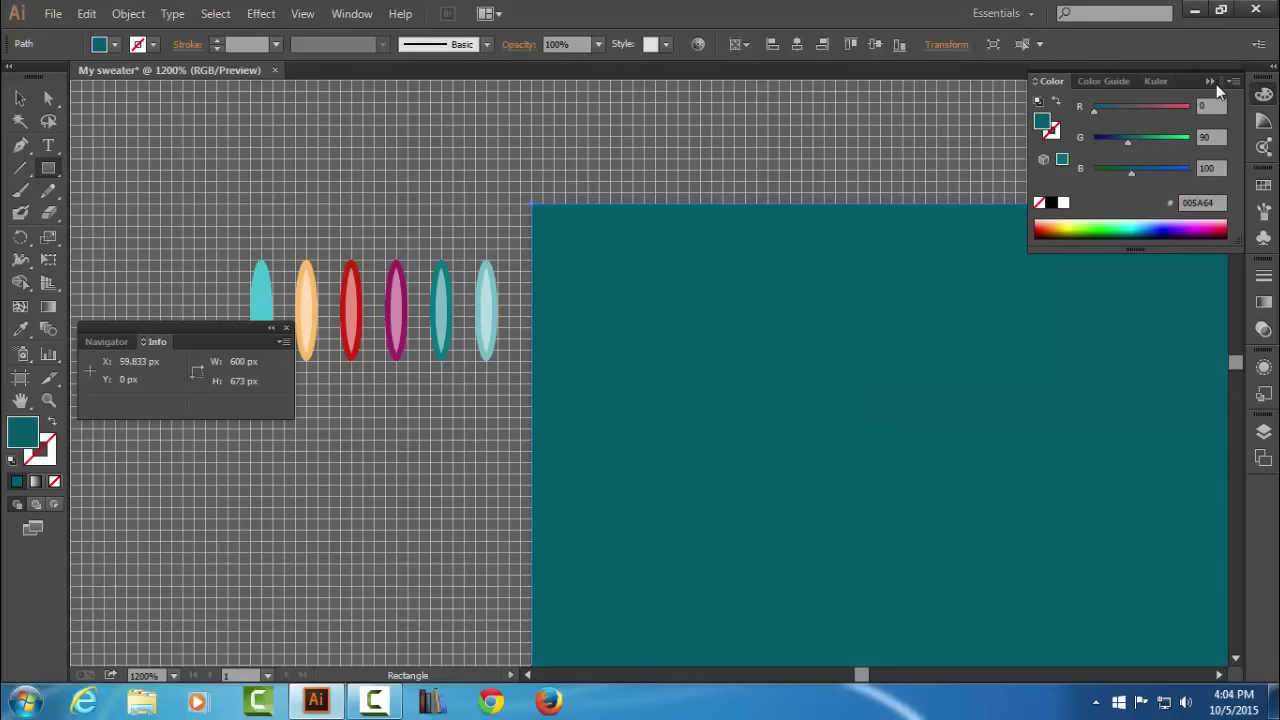
{"action": "left_click", "coordinate": [1211, 82]}
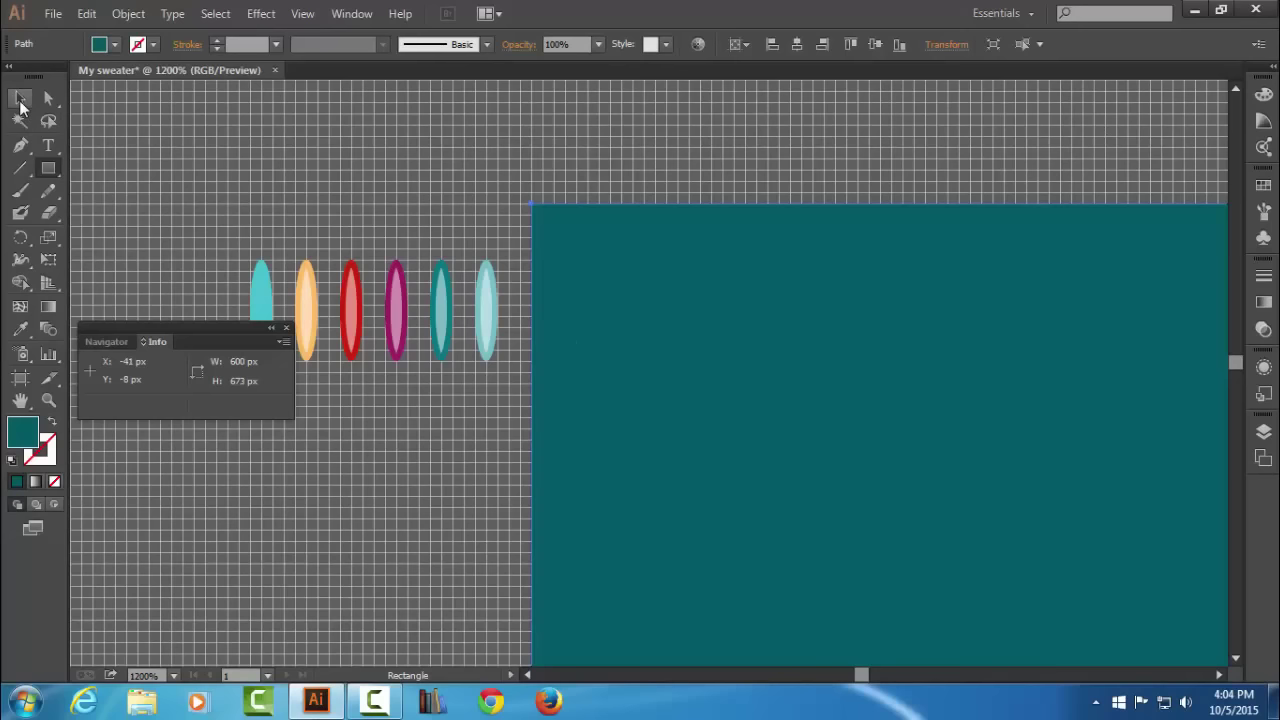
Deselect the teal rectangle and zoom out to 400%.
{"action": "left_click", "coordinate": [20, 98]}
{"action": "left_click", "coordinate": [834, 145]}
{"action": "left_click", "coordinate": [828, 390], "text": "ctrl+alt"}
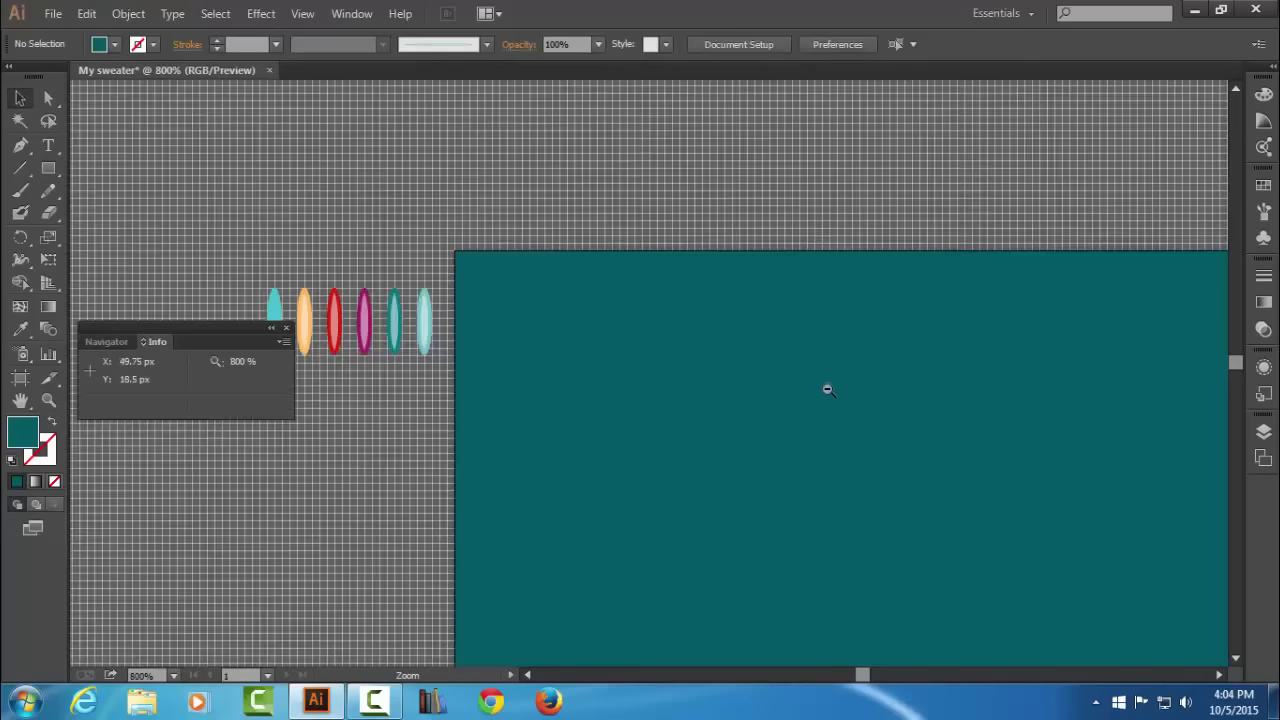
{"action": "left_click", "coordinate": [828, 390], "text": "ctrl+alt"}
{"action": "left_click", "coordinate": [825, 400], "text": "ctrl+alt"}
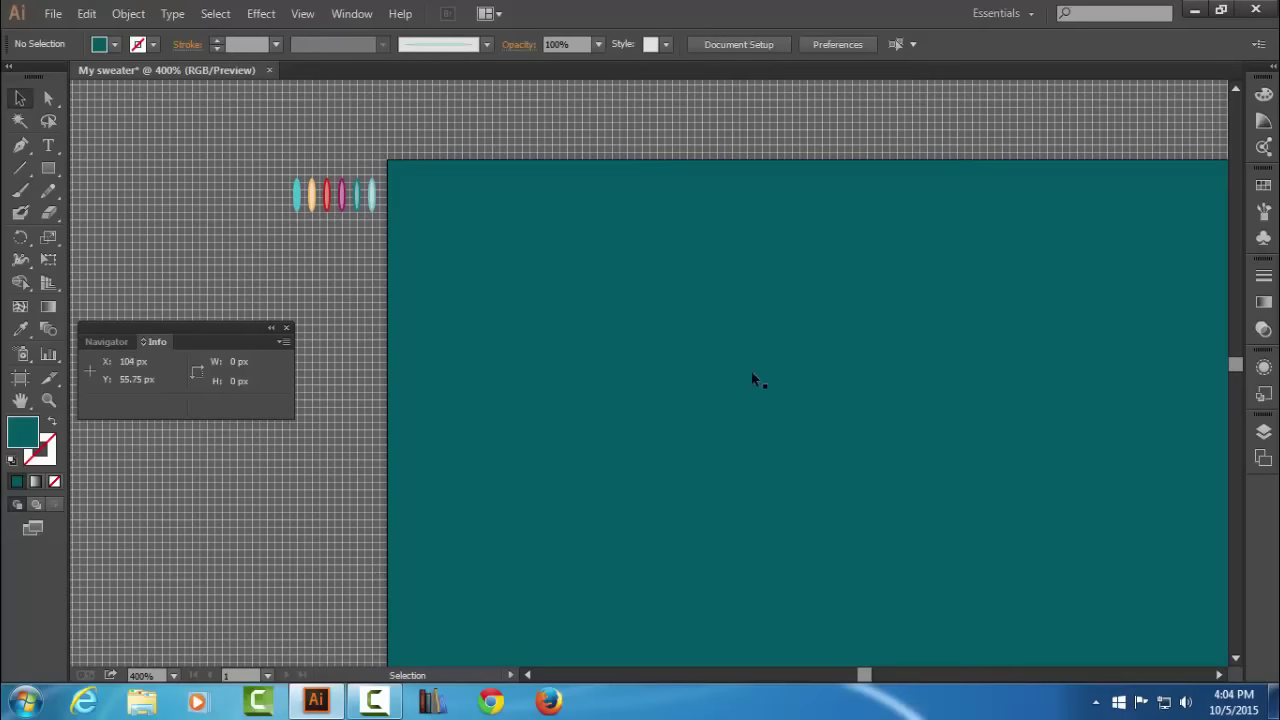
Open the Align panel and keep Align To set to the artboard.
{"action": "left_click", "coordinate": [364, 15]}
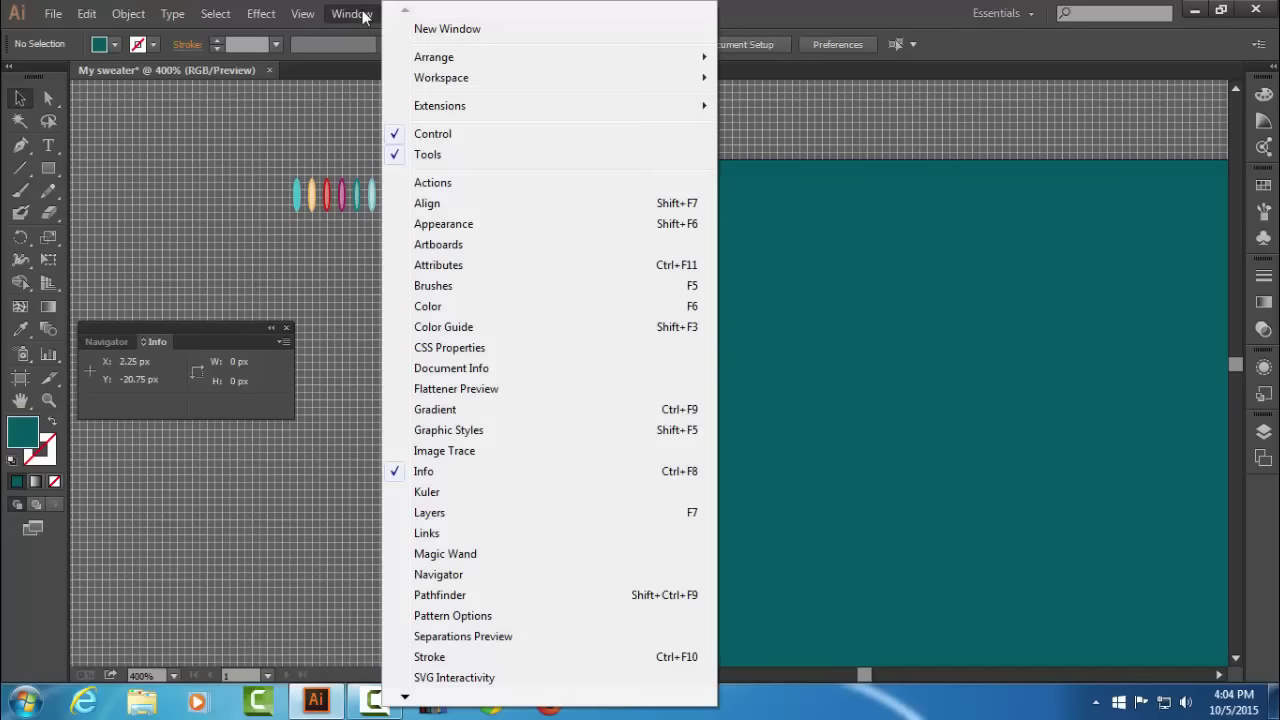
{"action": "left_click", "coordinate": [488, 204]}
{"action": "left_click", "coordinate": [284, 440]}
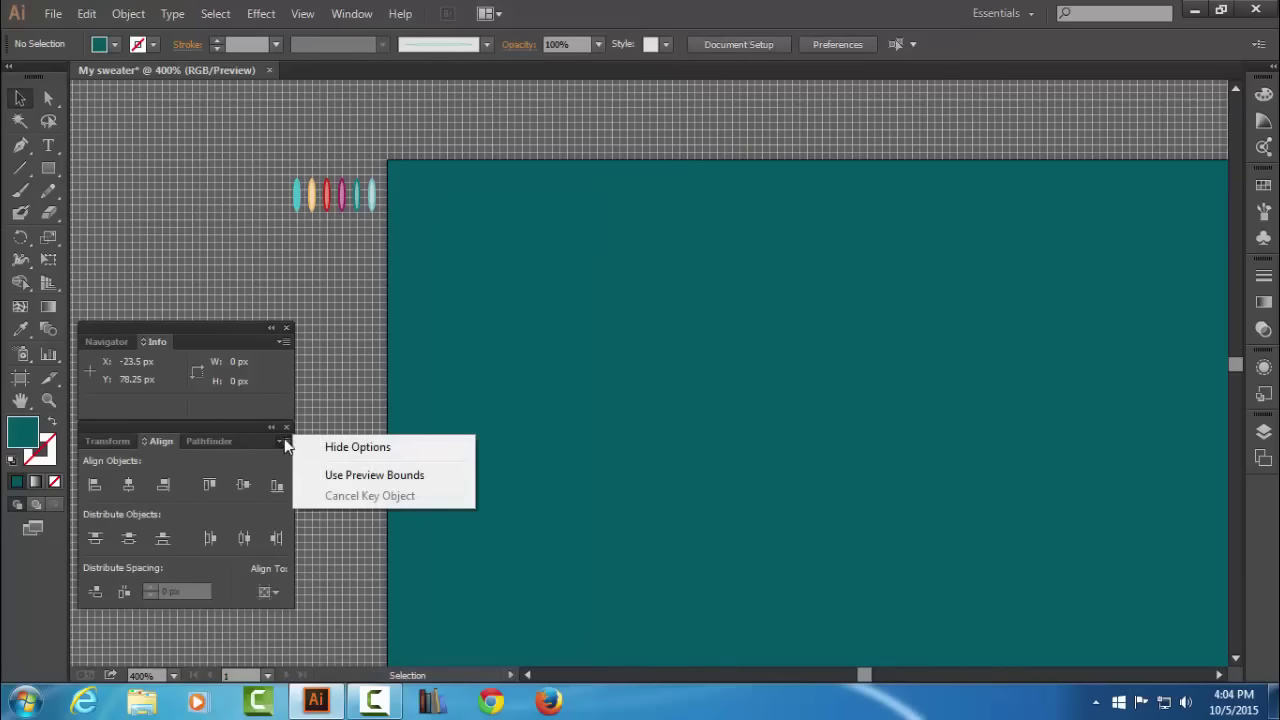
{"action": "left_click", "coordinate": [282, 443]}
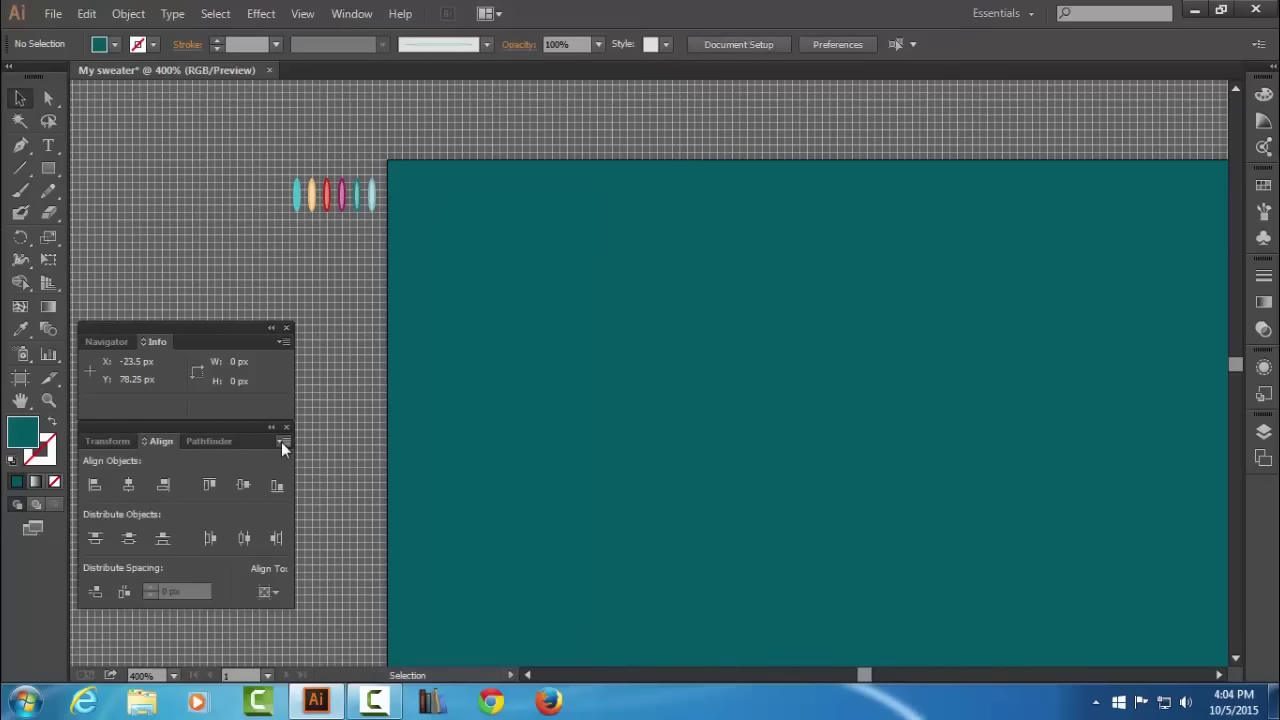
{"action": "left_click", "coordinate": [276, 591]}
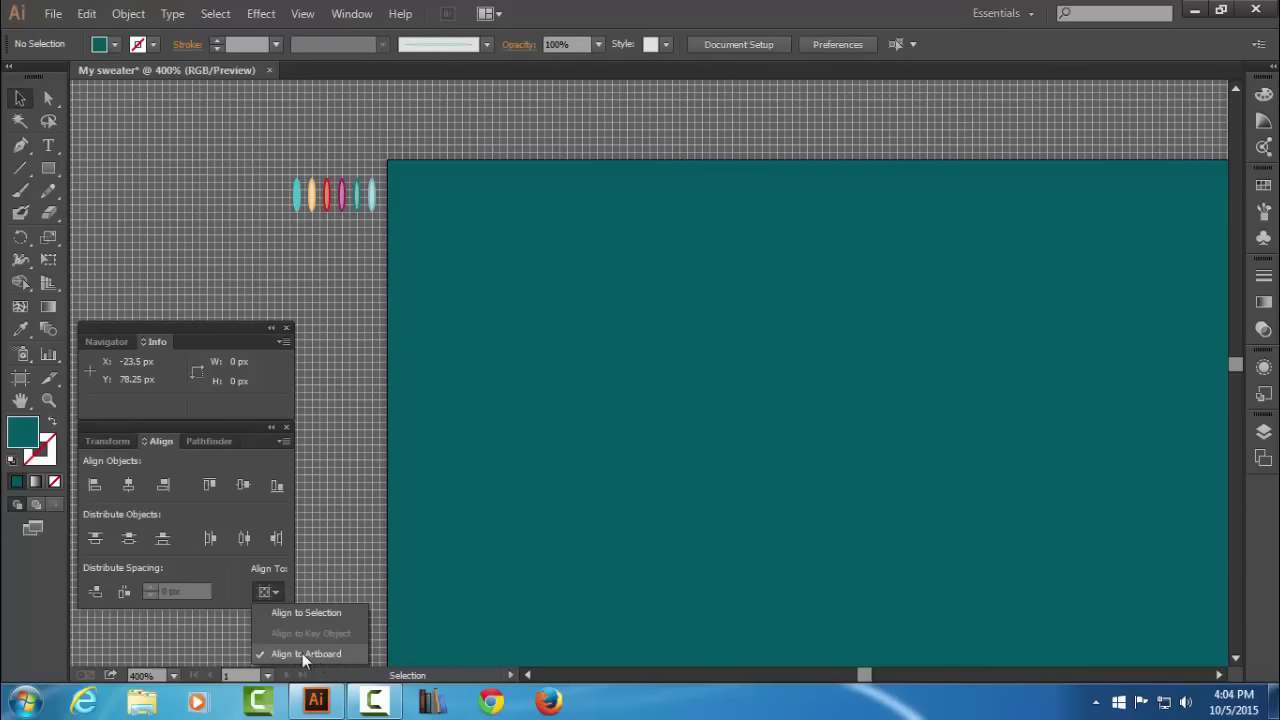
{"action": "left_click", "coordinate": [285, 580]}
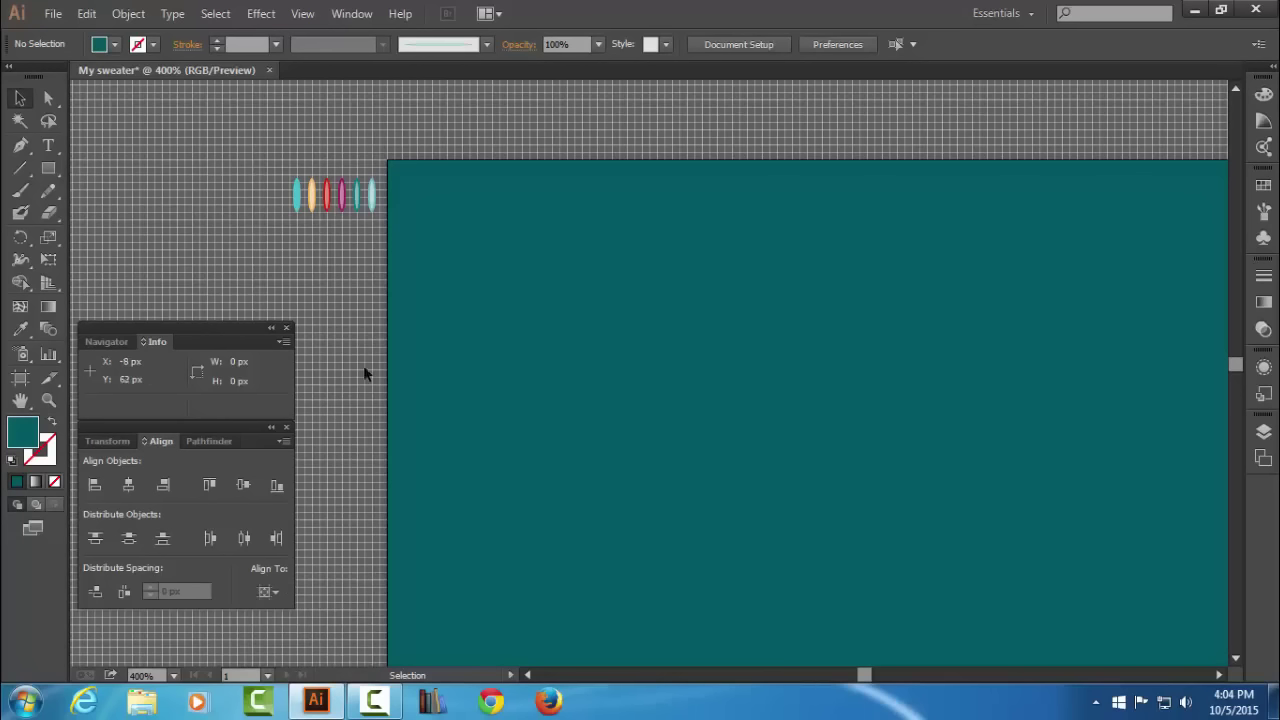
Draw a 9 px vertical line with a teal stroke to the left of the ellipses.
{"action": "key", "text": "ctrl+equal"}
{"action": "key", "text": "ctrl+equal"}
{"action": "key", "text": "ctrl+equal"}
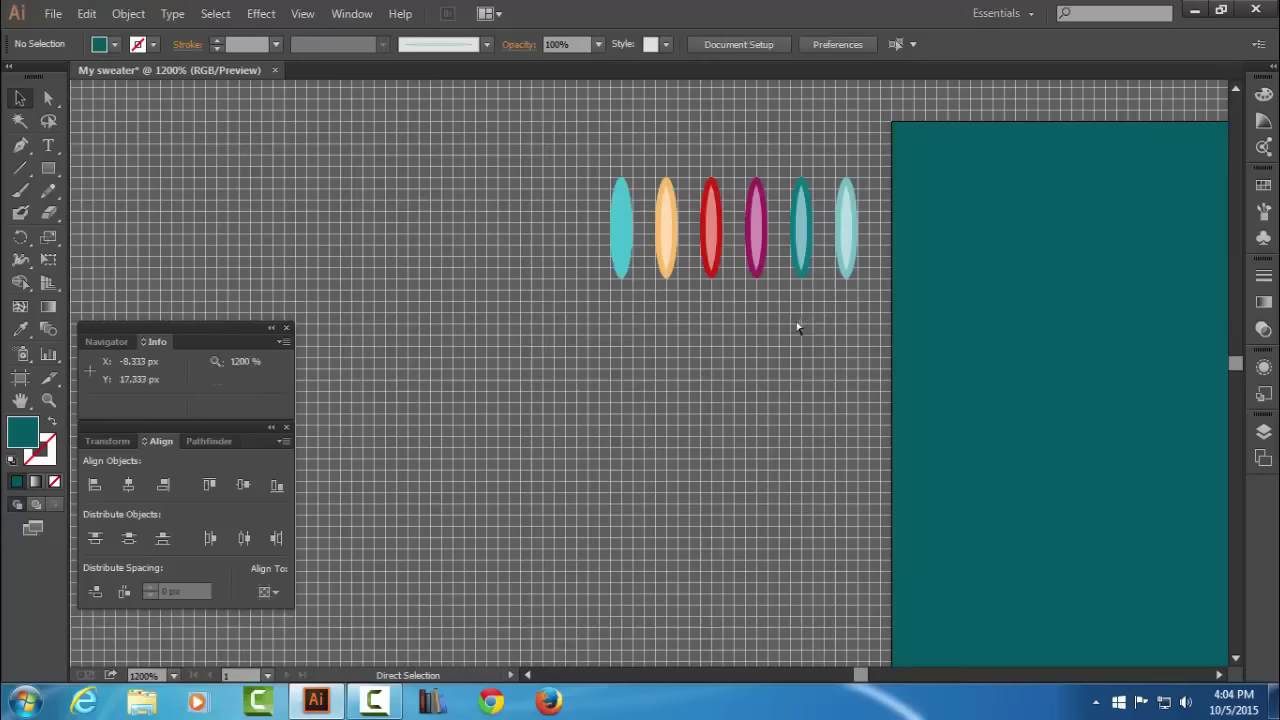
{"action": "key", "text": "ctrl+equal"}
{"action": "key", "text": "ctrl+equal"}
{"action": "key", "text": "p"}
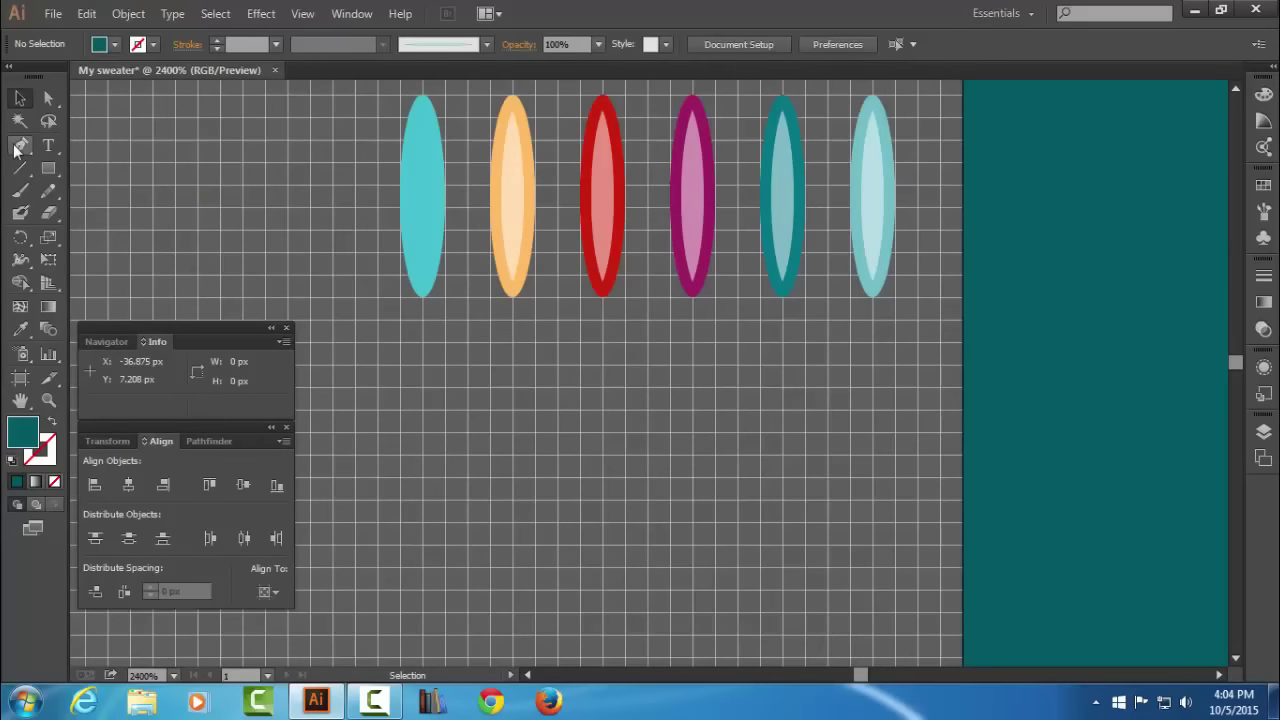
{"action": "mouse_move", "coordinate": [423, 367]}
{"action": "left_mouse_down"}
{"action": "mouse_move", "coordinate": [558, 413]}
{"action": "mouse_move", "coordinate": [677, 423]}
{"action": "left_mouse_up"}
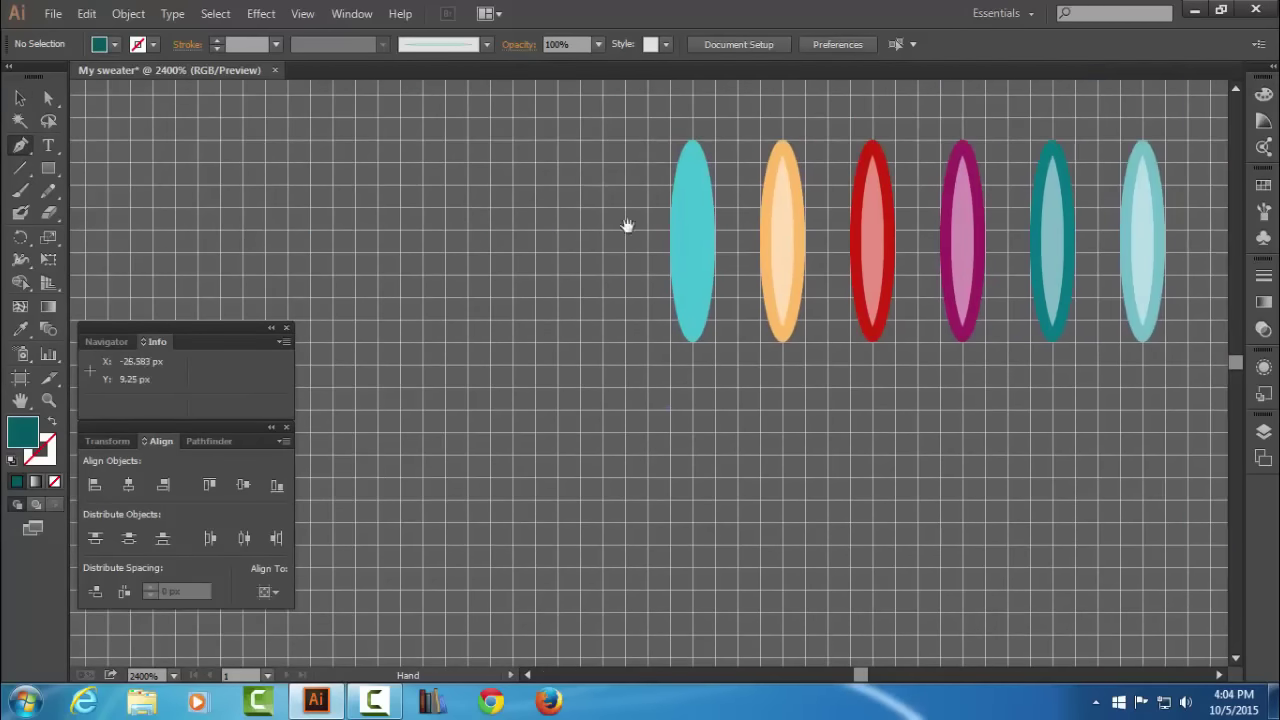
{"action": "left_click", "coordinate": [557, 140]}
{"action": "left_click", "coordinate": [557, 341]}
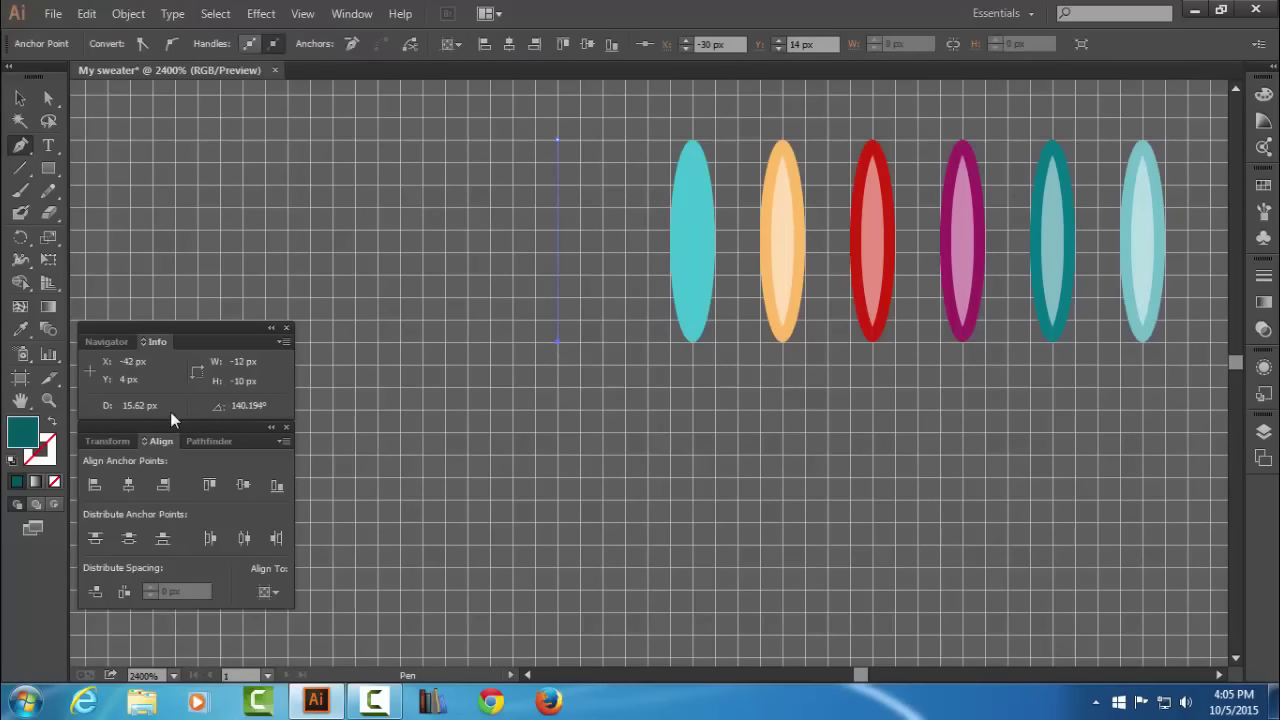
{"action": "left_click", "coordinate": [52, 421]}
{"action": "left_click", "coordinate": [20, 98]}
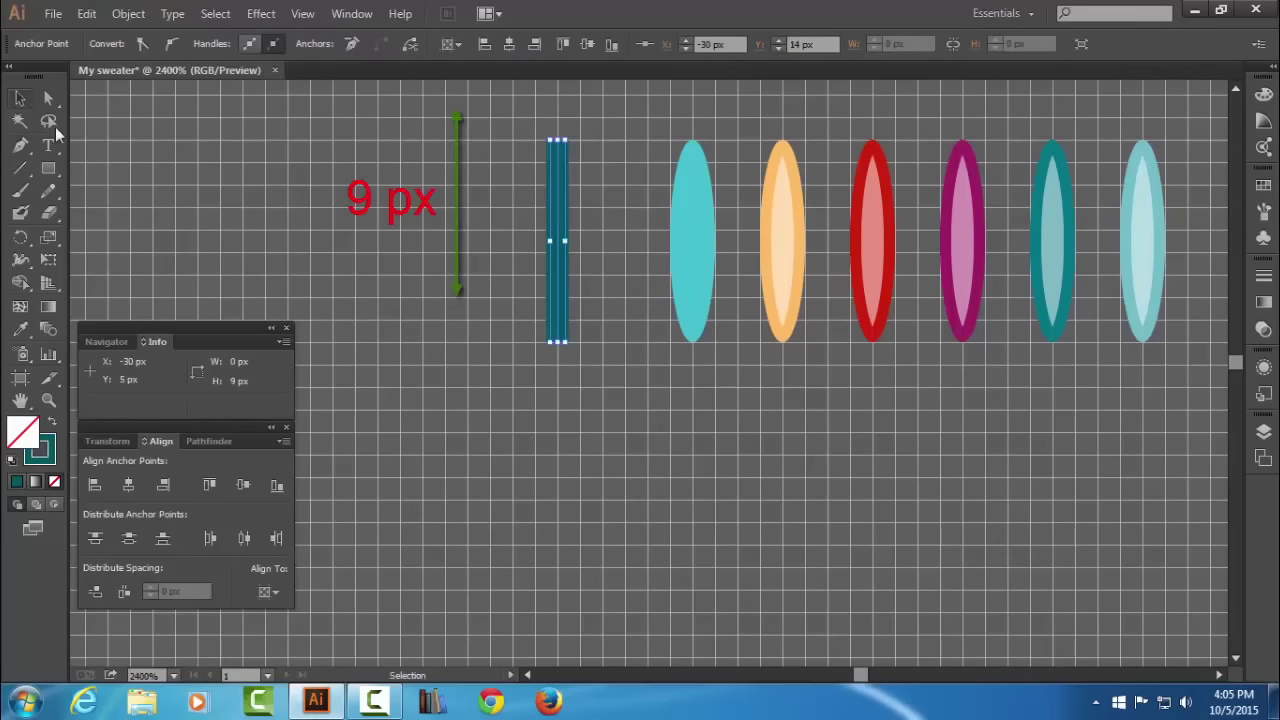
Move the teal line lower and shift its bottom anchor 3 px right to slant it.
{"action": "scroll", "coordinate": [640, 350], "scroll_direction": "down", "scroll_amount": 1}
{"action": "scroll", "coordinate": [640, 350], "scroll_direction": "right", "scroll_amount": 1}
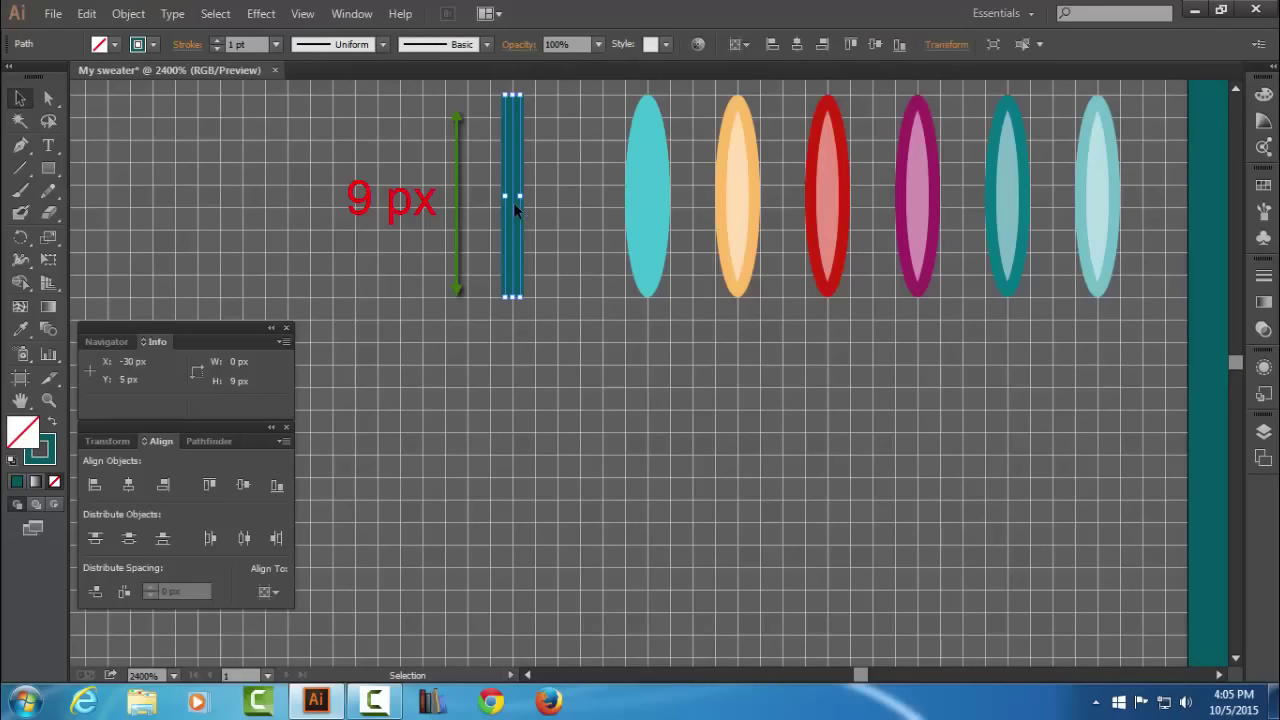
{"action": "left_click_drag", "start_coordinate": [515, 208], "coordinate": [636, 484]}
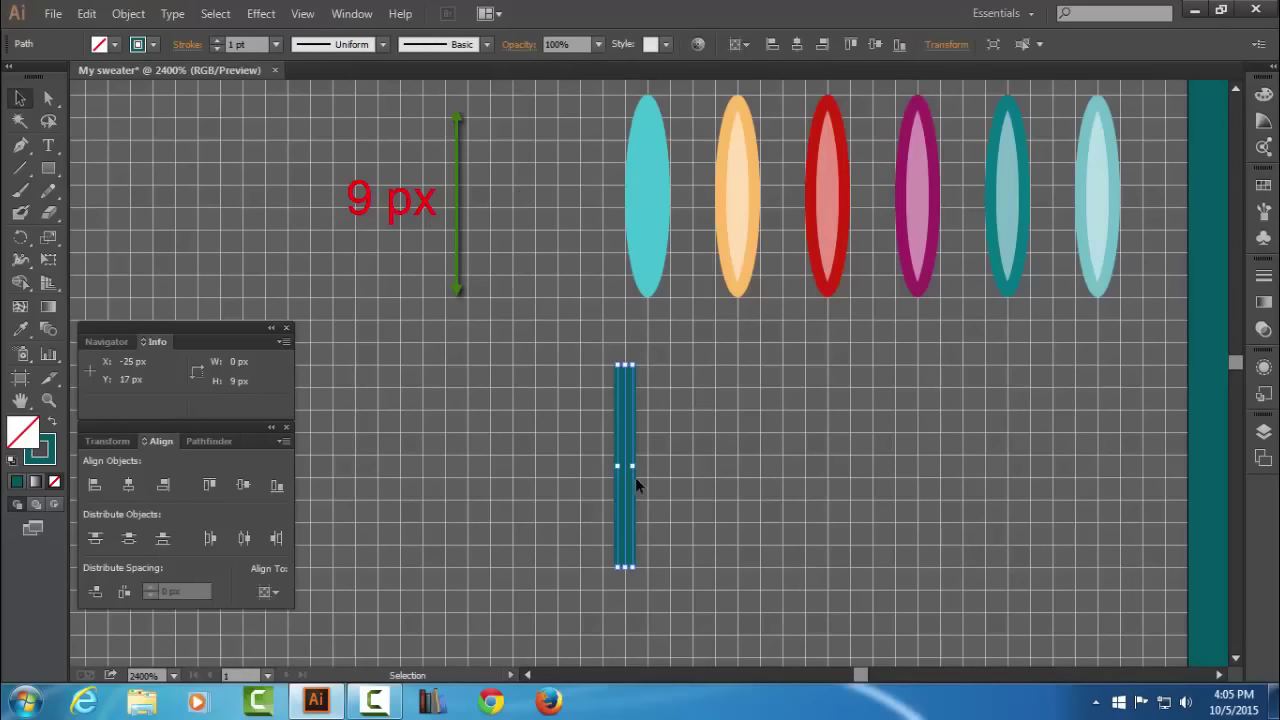
{"action": "left_click", "coordinate": [47, 100]}
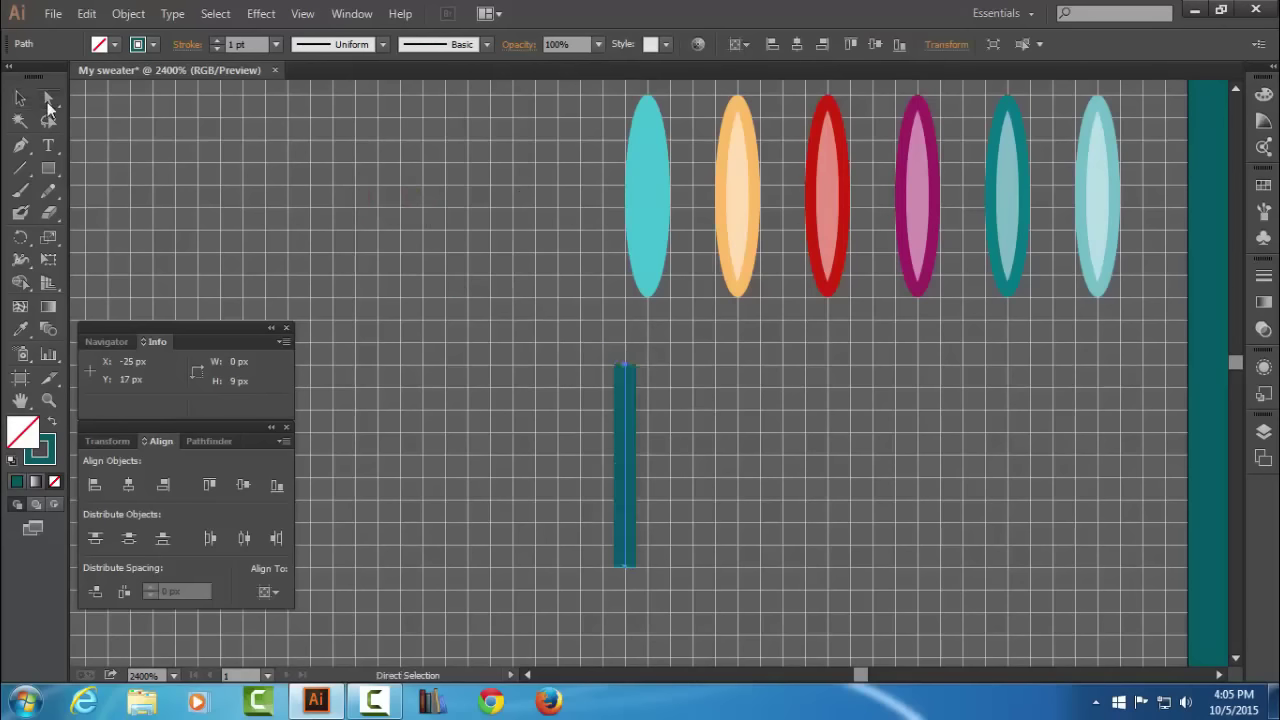
{"action": "left_click", "coordinate": [665, 588]}
{"action": "left_click_drag", "start_coordinate": [626, 566], "coordinate": [696, 578]}
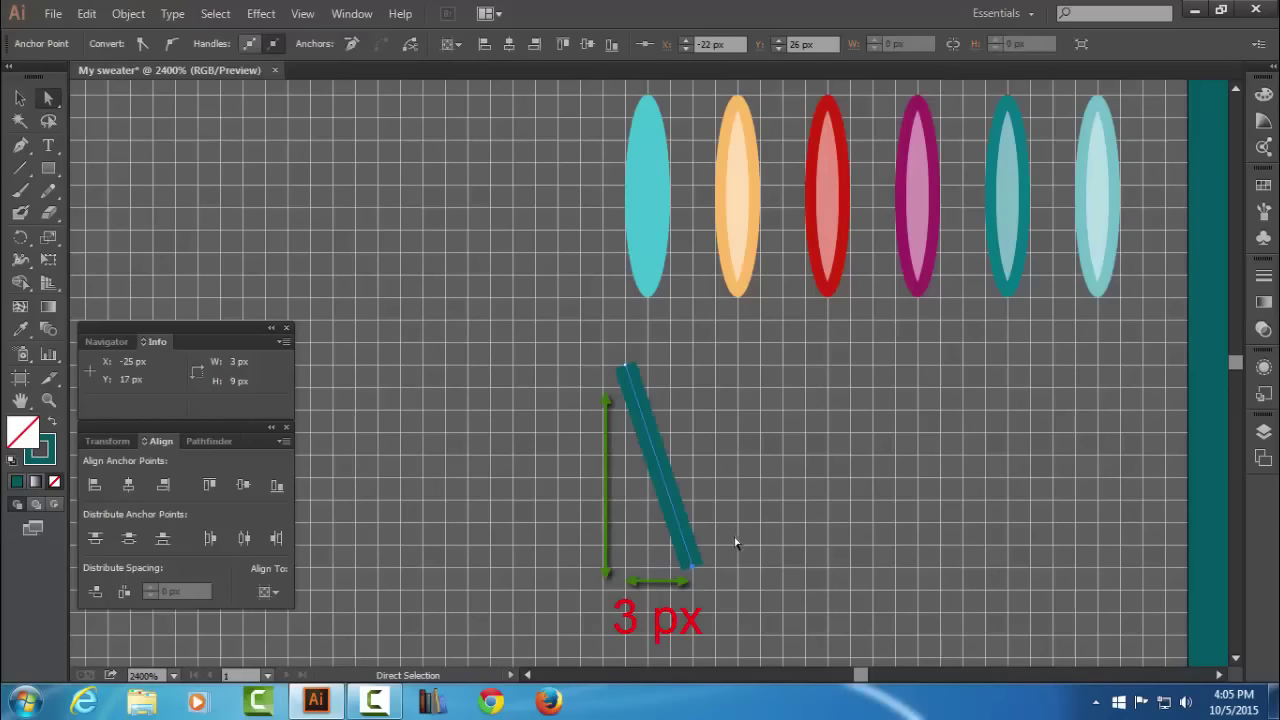
{"action": "left_click", "coordinate": [1264, 210]}
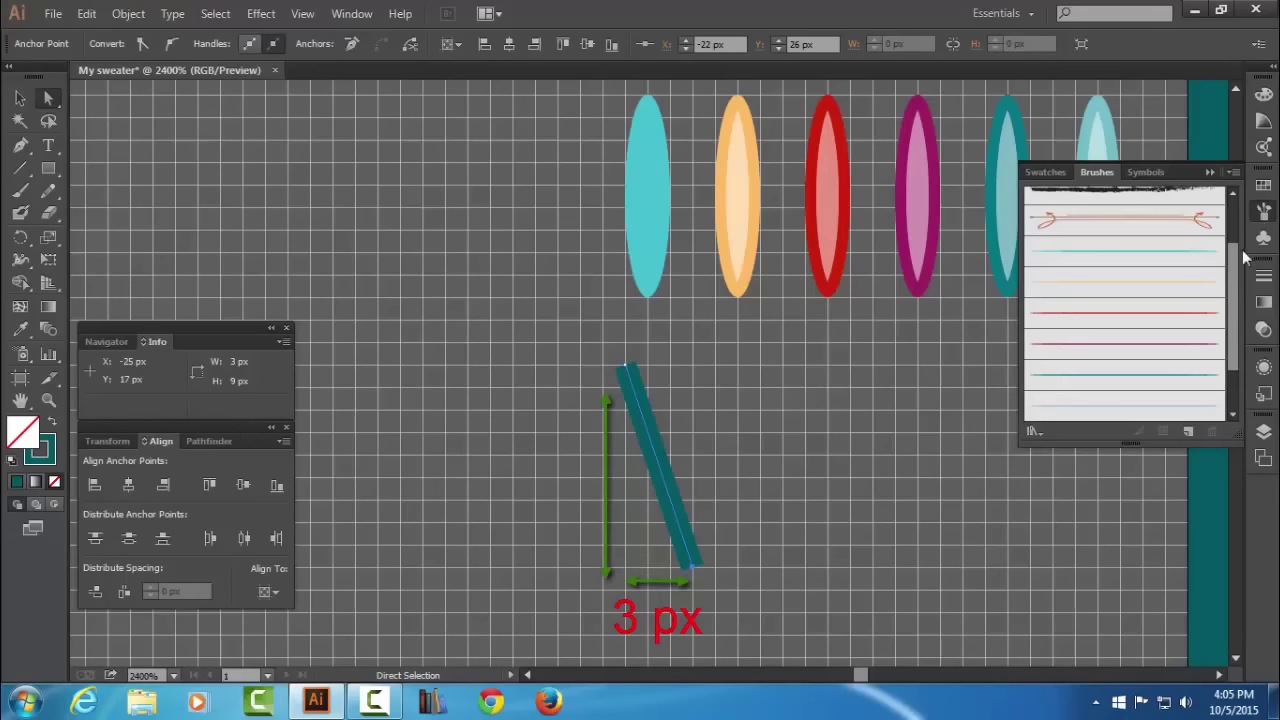
Apply the teal leaf brush to the slanted line.
{"action": "scroll", "coordinate": [1237, 282], "scroll_direction": "up", "scroll_amount": 1}
{"action": "scroll", "coordinate": [1237, 282], "scroll_direction": "down", "scroll_amount": 1}
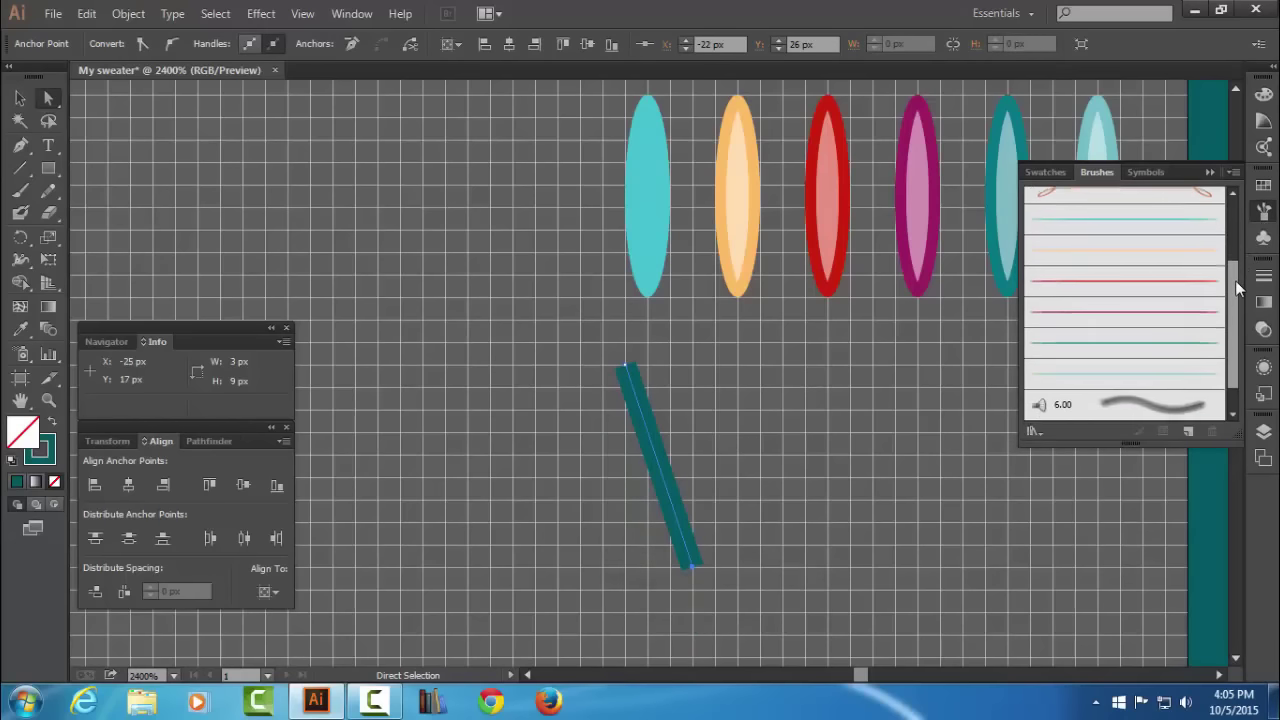
{"action": "scroll", "coordinate": [1237, 282], "scroll_direction": "down", "scroll_amount": 1}
{"action": "left_click", "coordinate": [1186, 336]}
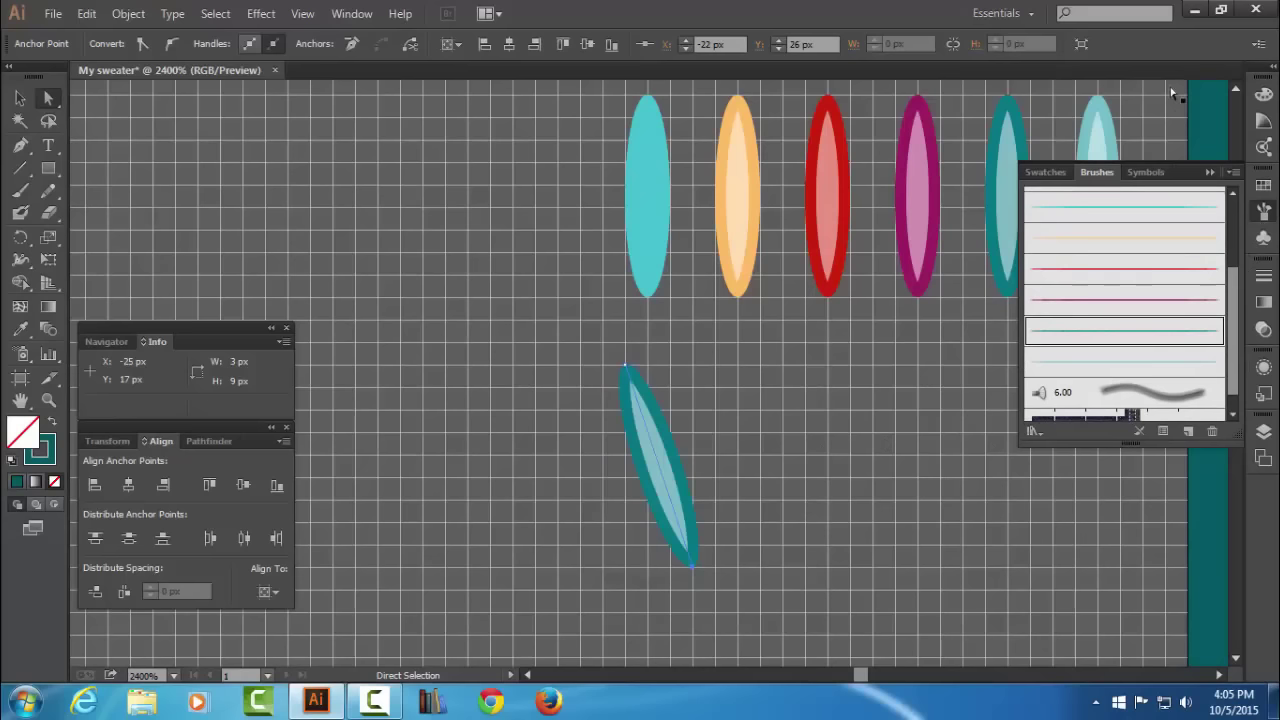
{"action": "left_click", "coordinate": [1210, 172]}
Reflect a copy of the leaf across a horizontal 0° axis and move it right to form a V.
{"action": "key", "text": "v"}
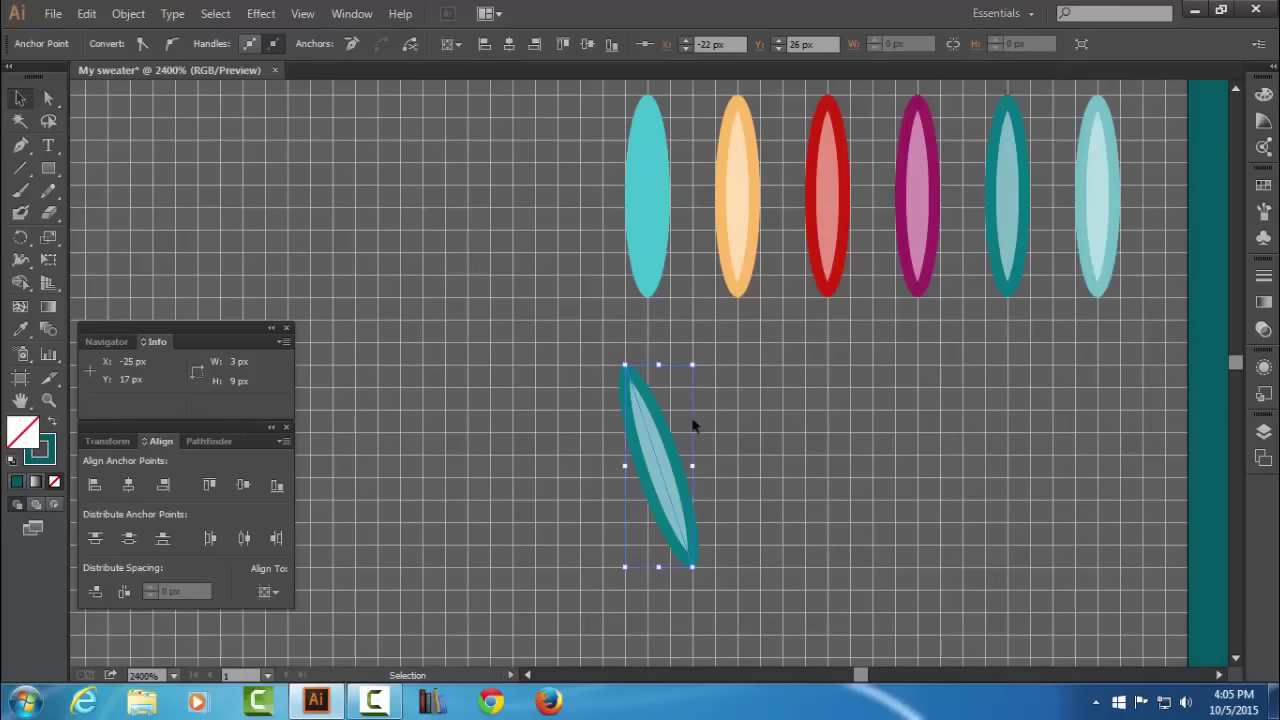
{"action": "left_click", "coordinate": [731, 437]}
{"action": "left_click", "coordinate": [648, 456]}
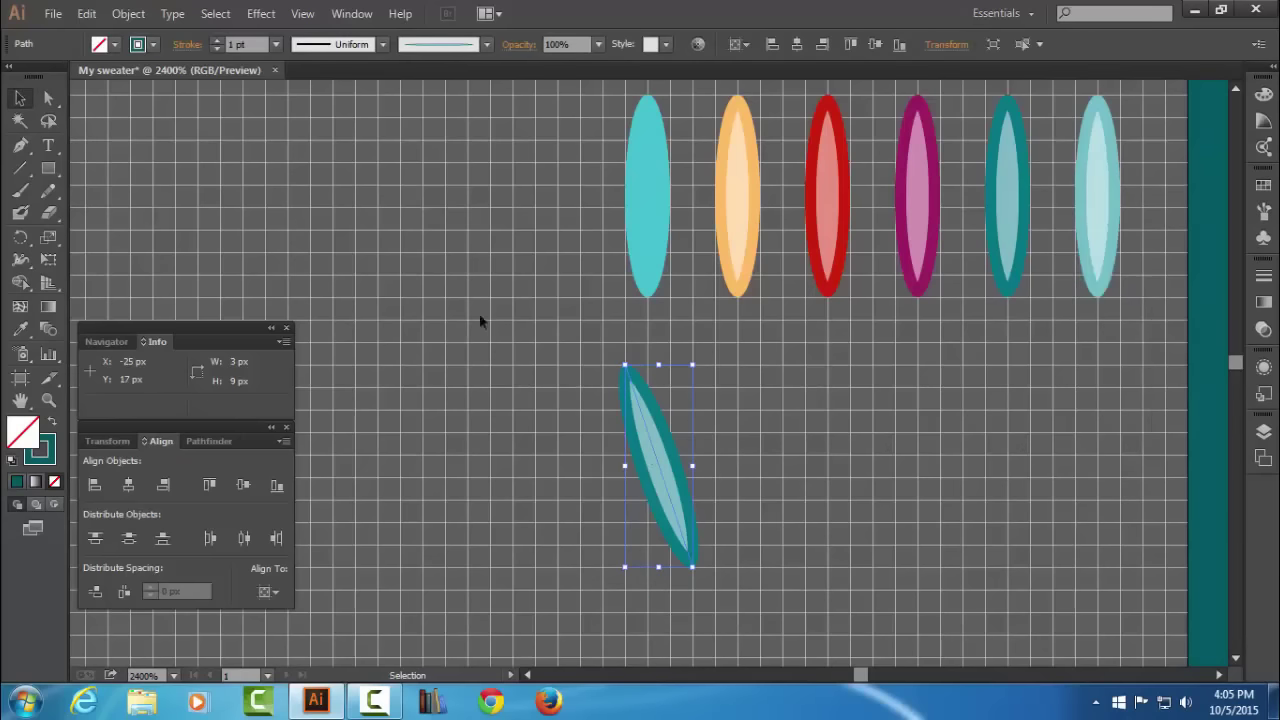
{"action": "left_click", "coordinate": [128, 13]}
{"action": "mouse_move", "coordinate": [163, 35]}
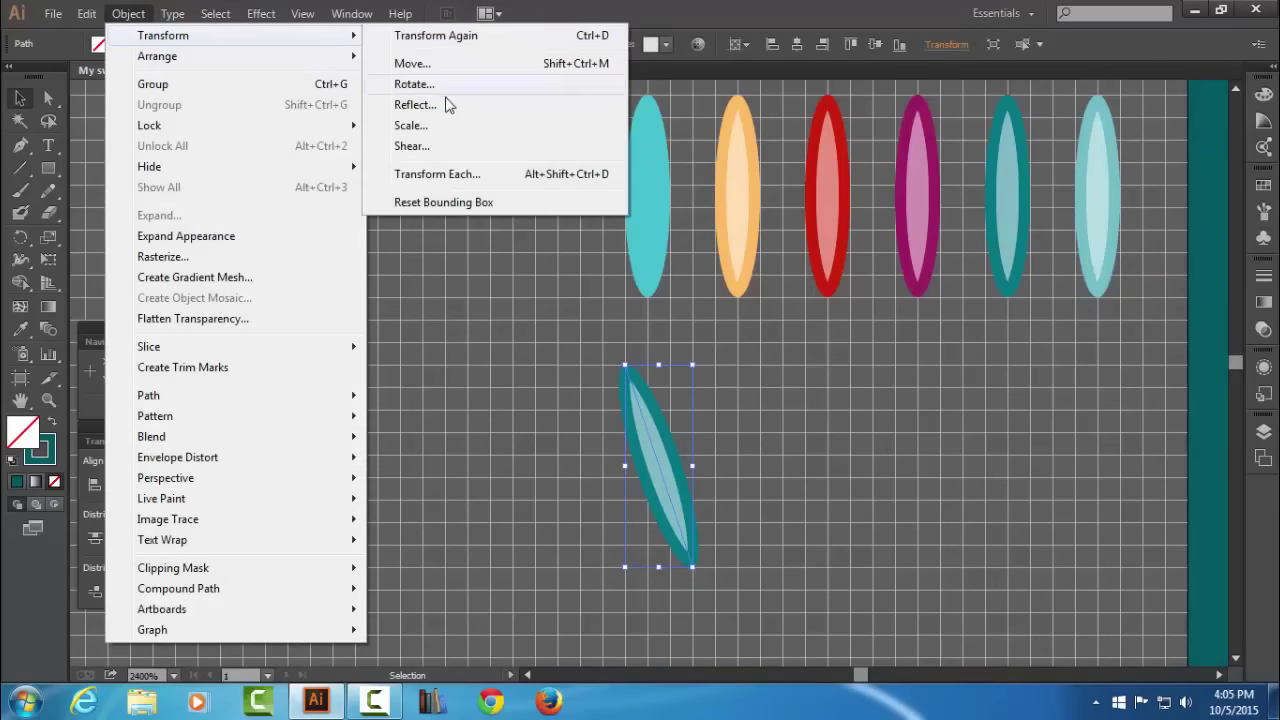
{"action": "left_click", "coordinate": [470, 105]}
{"action": "left_click", "coordinate": [972, 232]}
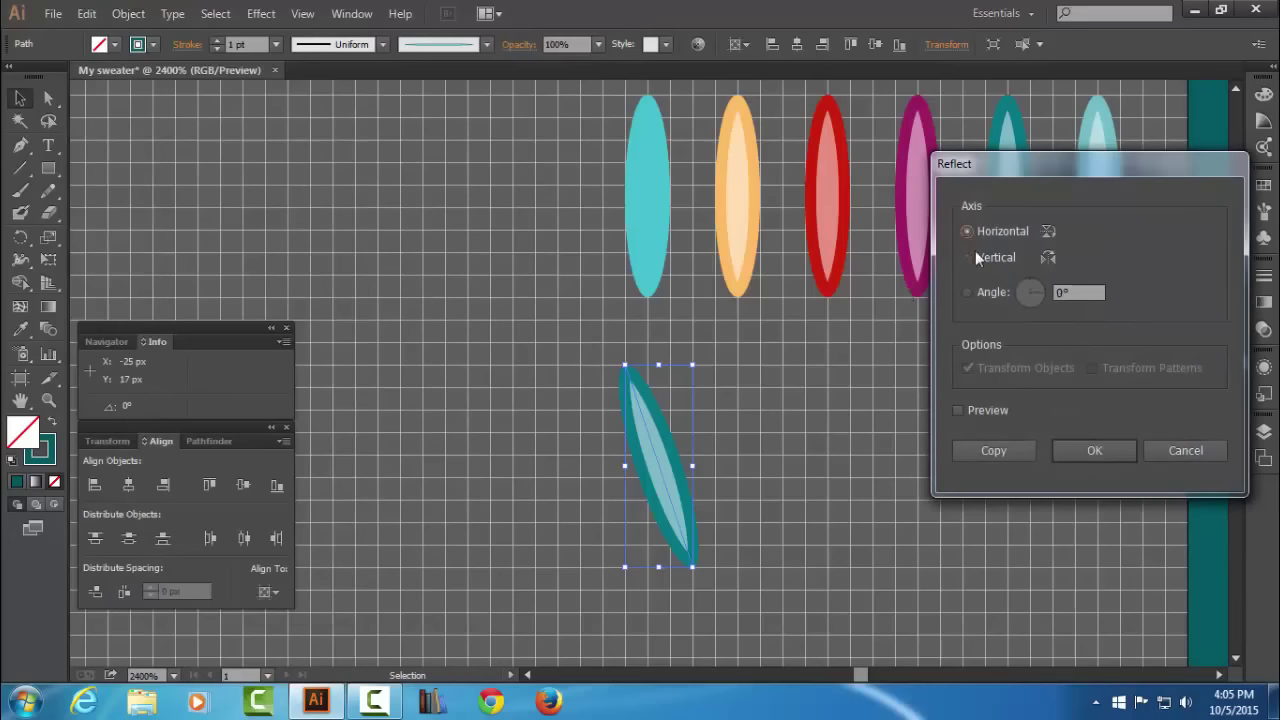
{"action": "left_click", "coordinate": [1000, 452]}
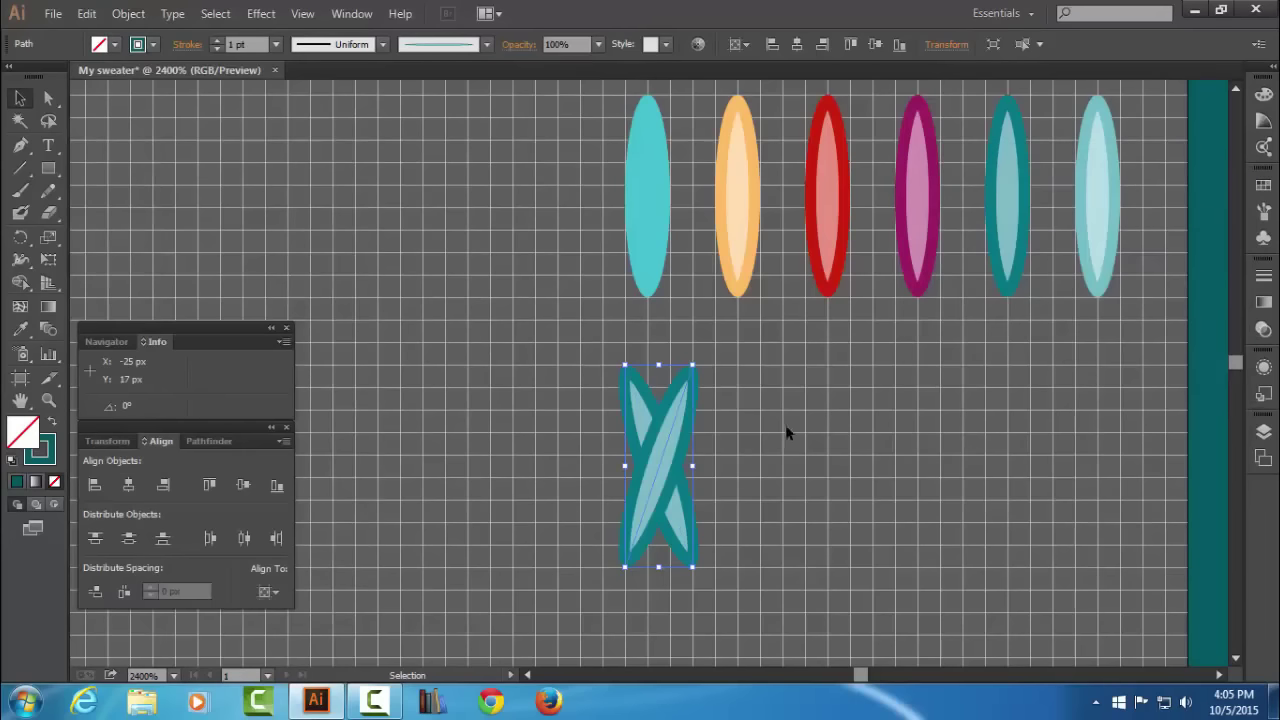
{"action": "left_click_drag", "start_coordinate": [671, 460], "coordinate": [762, 424]}
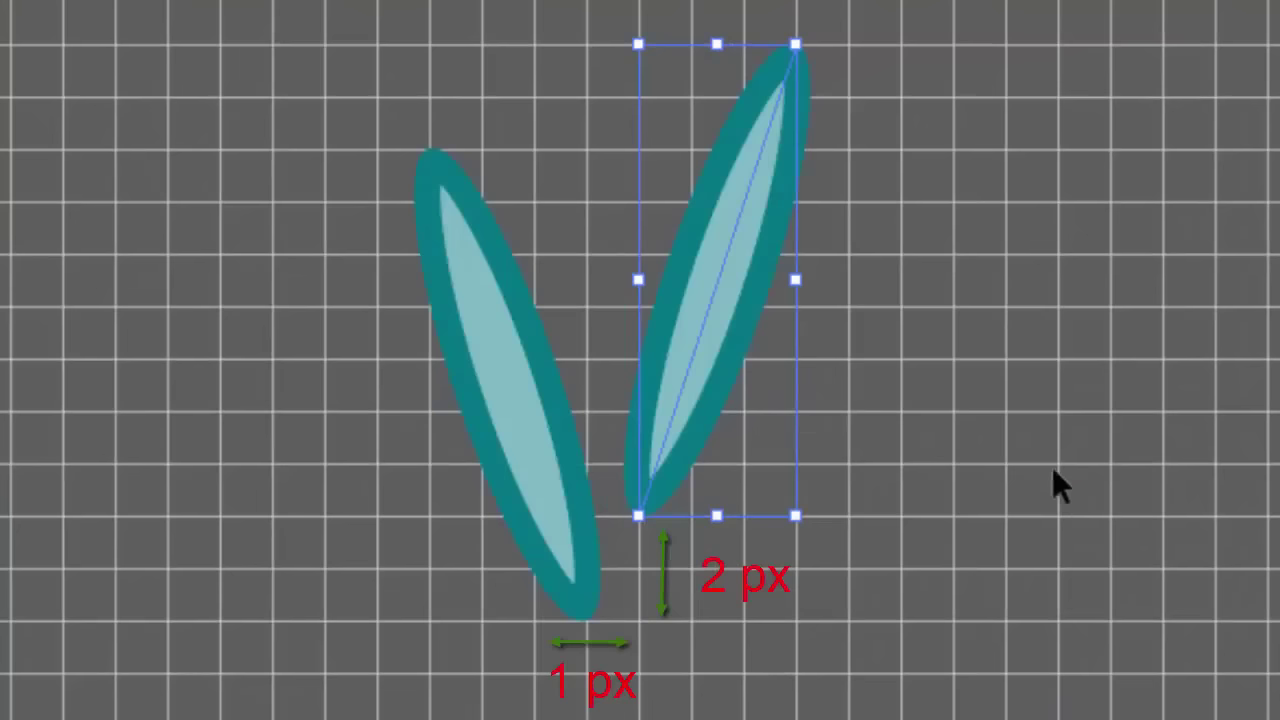
{"action": "left_click", "coordinate": [786, 280]}
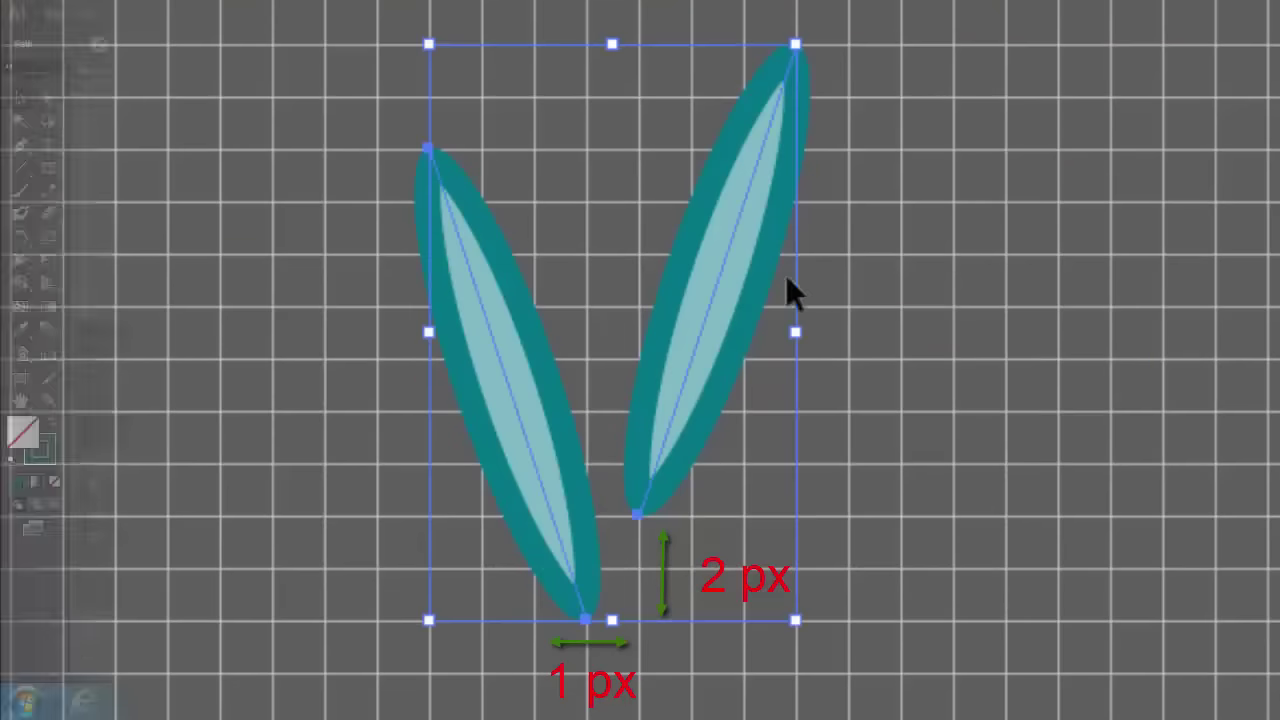
{"action": "left_click", "coordinate": [893, 504]}
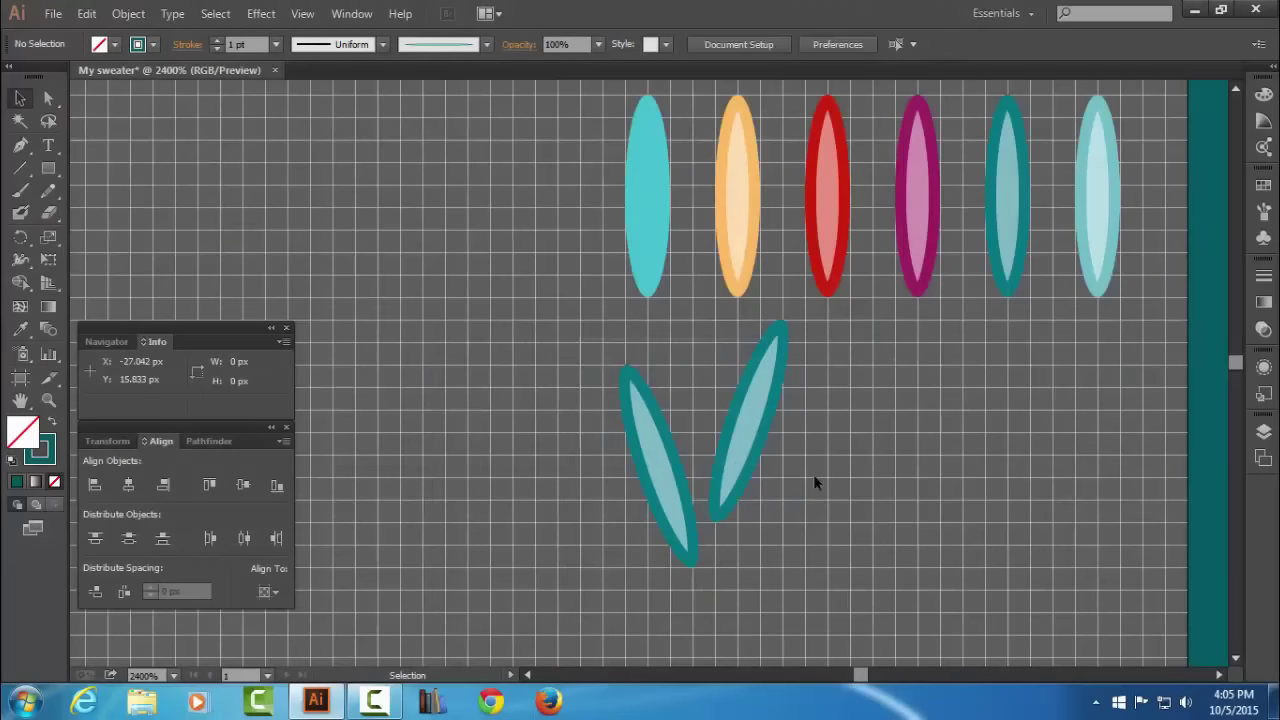
Select both teal leaves and group them into one V-stitch object.
{"action": "left_click_drag", "start_coordinate": [872, 554], "coordinate": [780, 425]}
{"action": "key", "text": "ctrl+g"}
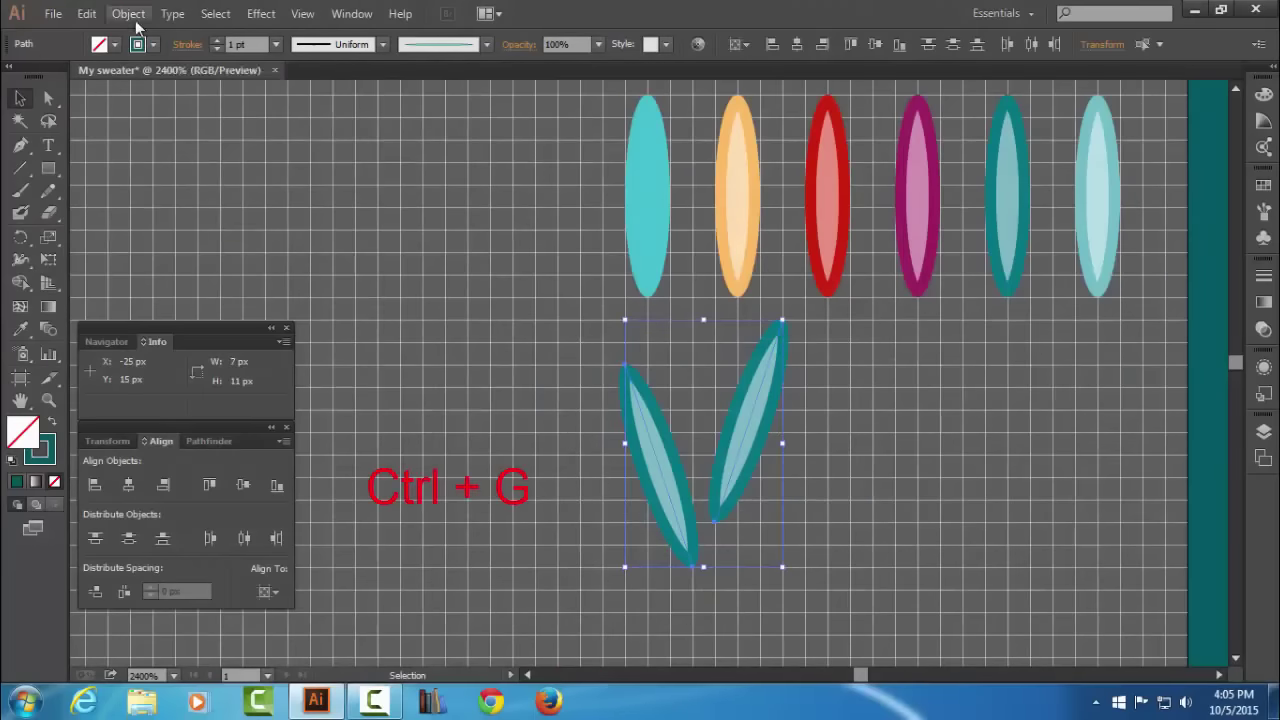
{"action": "left_click", "coordinate": [128, 14]}
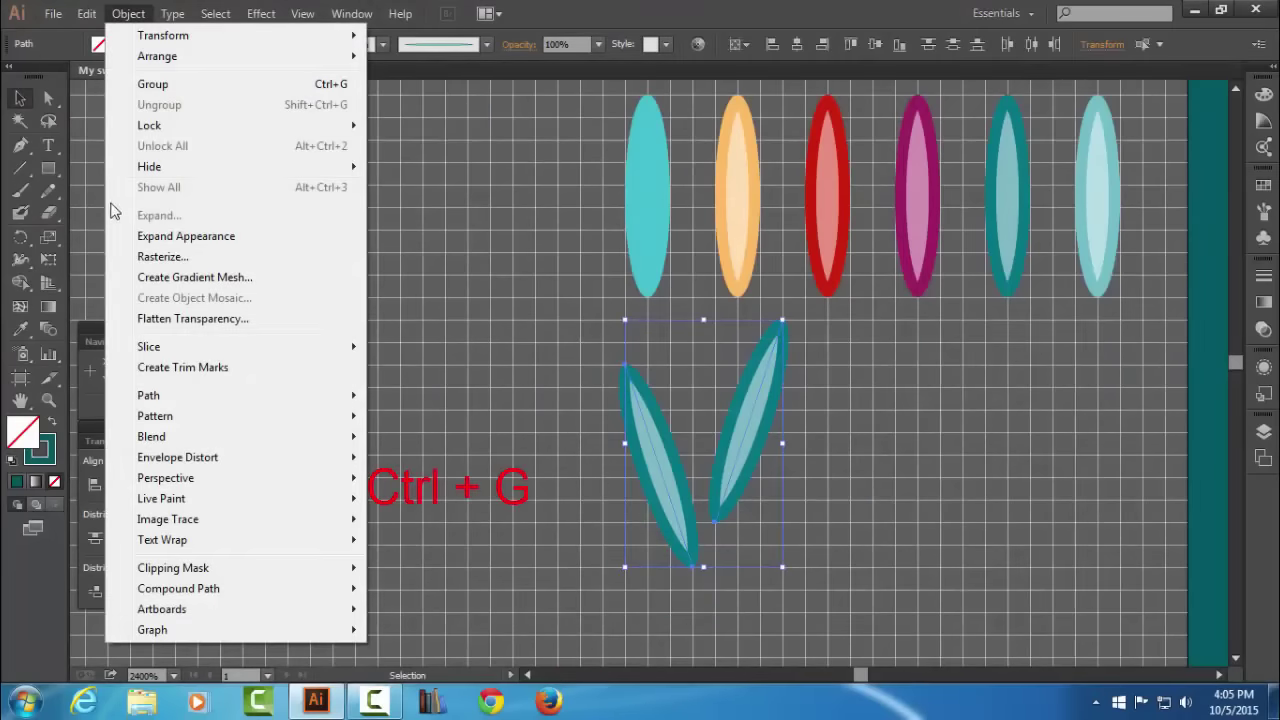
{"action": "left_click", "coordinate": [232, 88]}
Rename the leaf group 'Blue lagon' in the Layers panel, then deselect and zoom out.
{"action": "left_click", "coordinate": [1263, 431]}
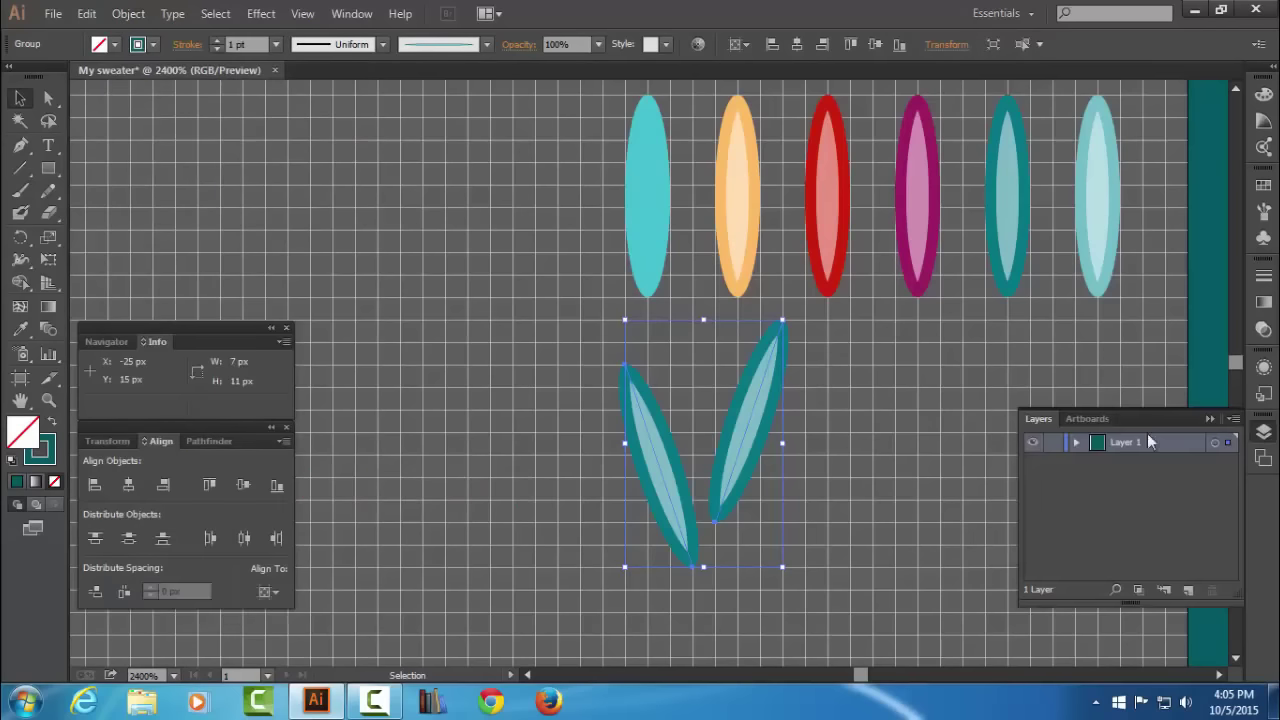
{"action": "left_click", "coordinate": [1075, 441]}
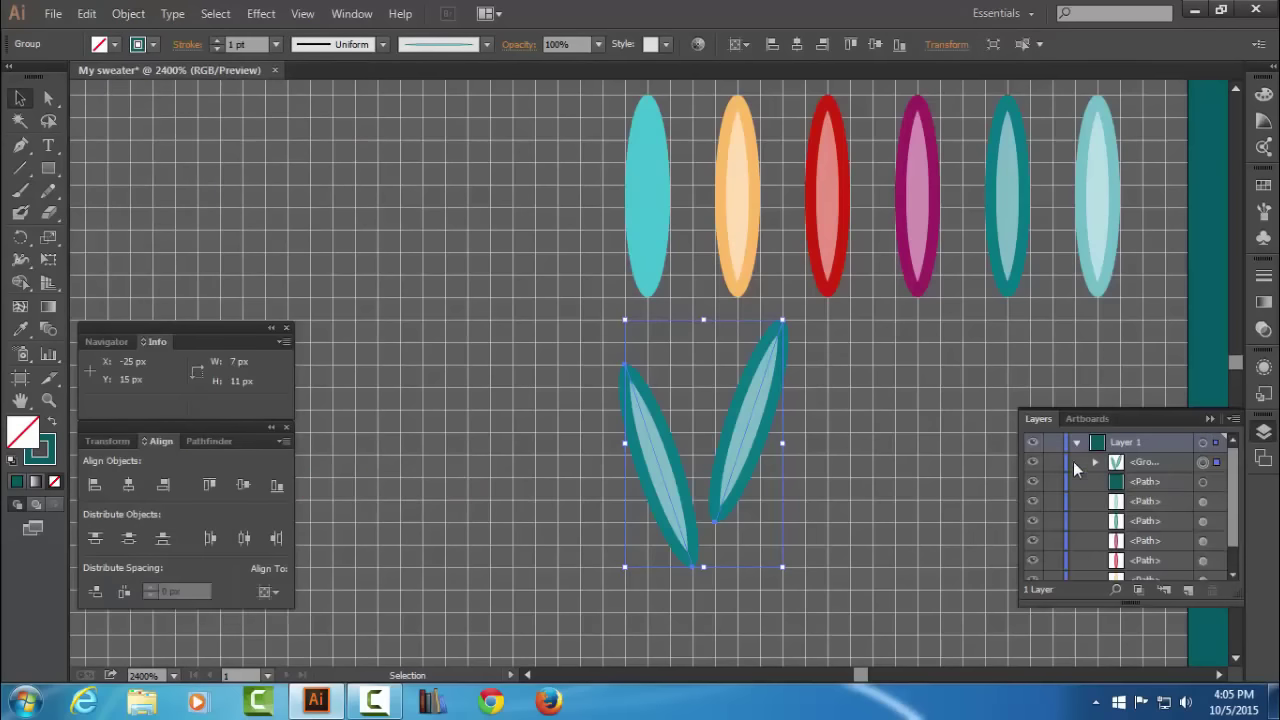
{"action": "double_click", "coordinate": [1158, 465]}
{"action": "type", "text": "Blu"}
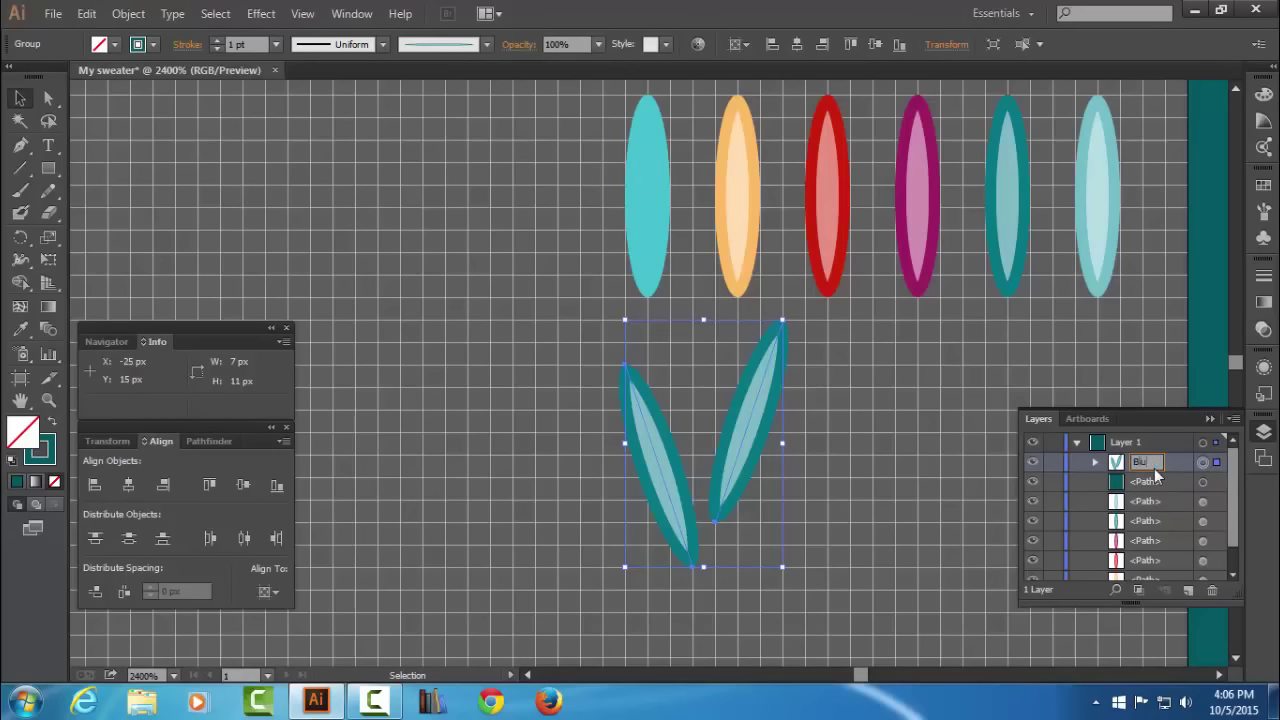
{"action": "type", "text": " la"}
{"action": "type", "text": "go"}
{"action": "left_click", "coordinate": [1263, 431]}
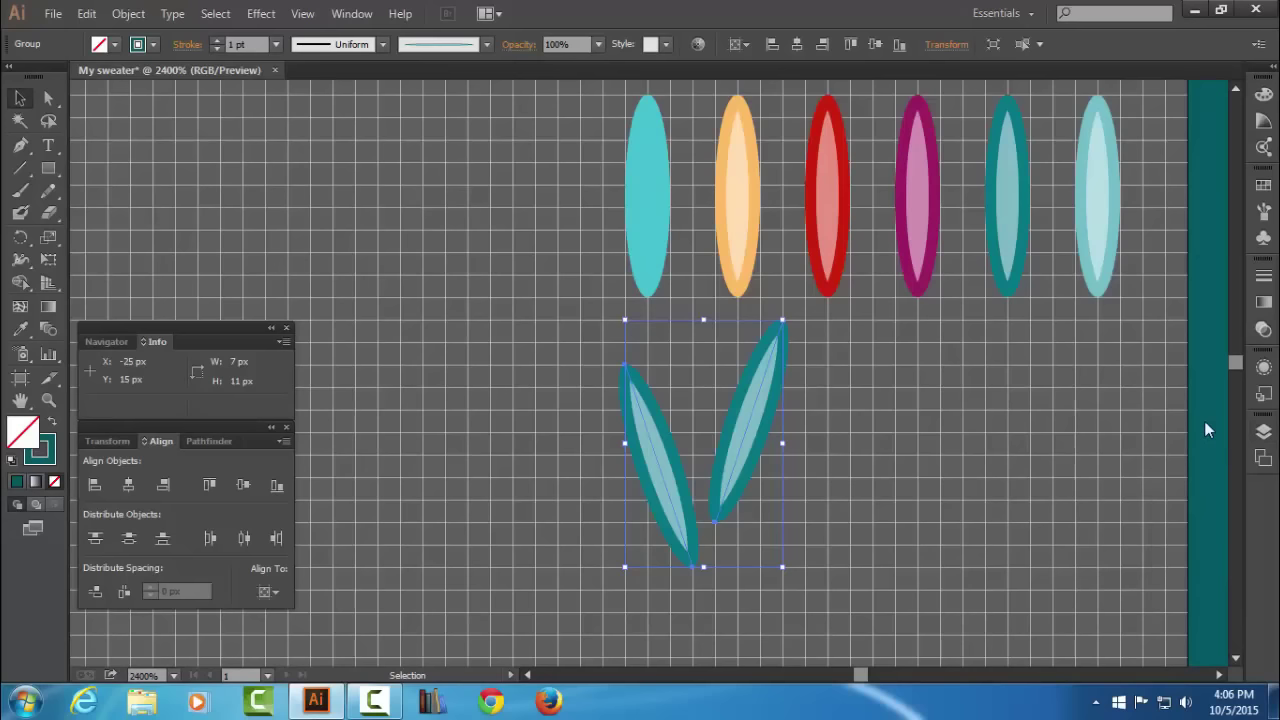
{"action": "left_click", "coordinate": [910, 488]}
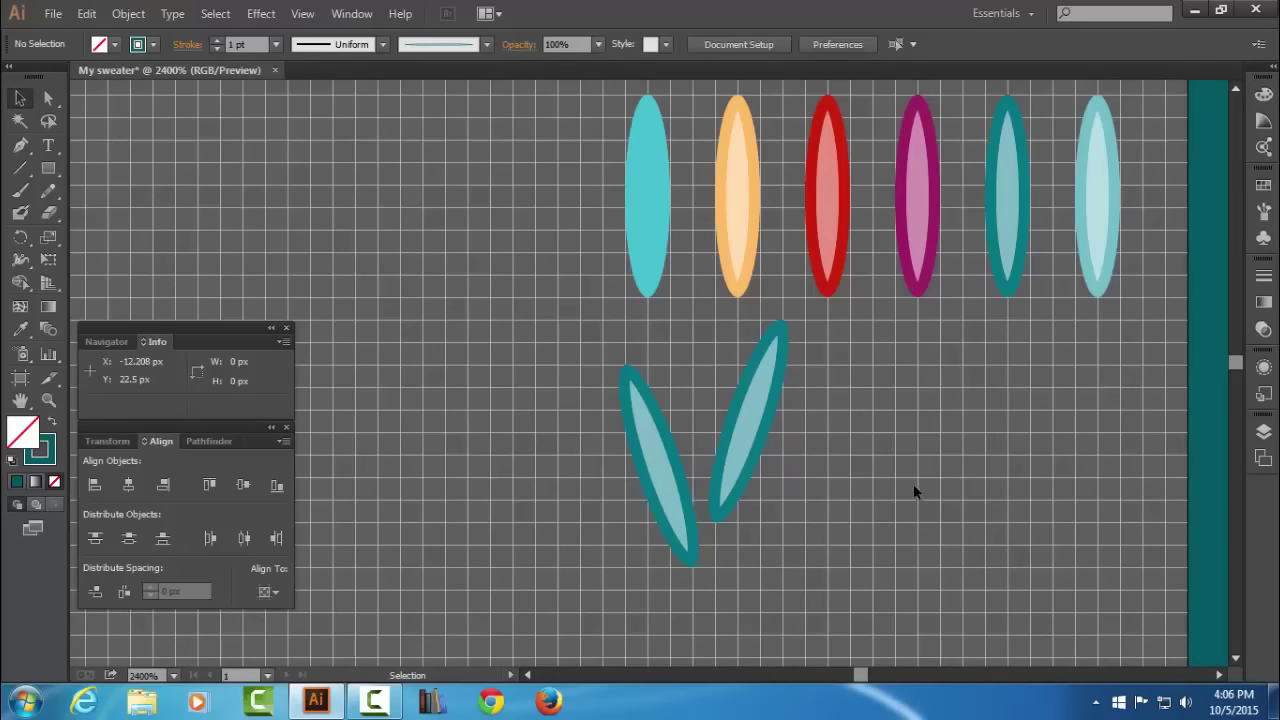
{"action": "key", "text": "ctrl+minus"}
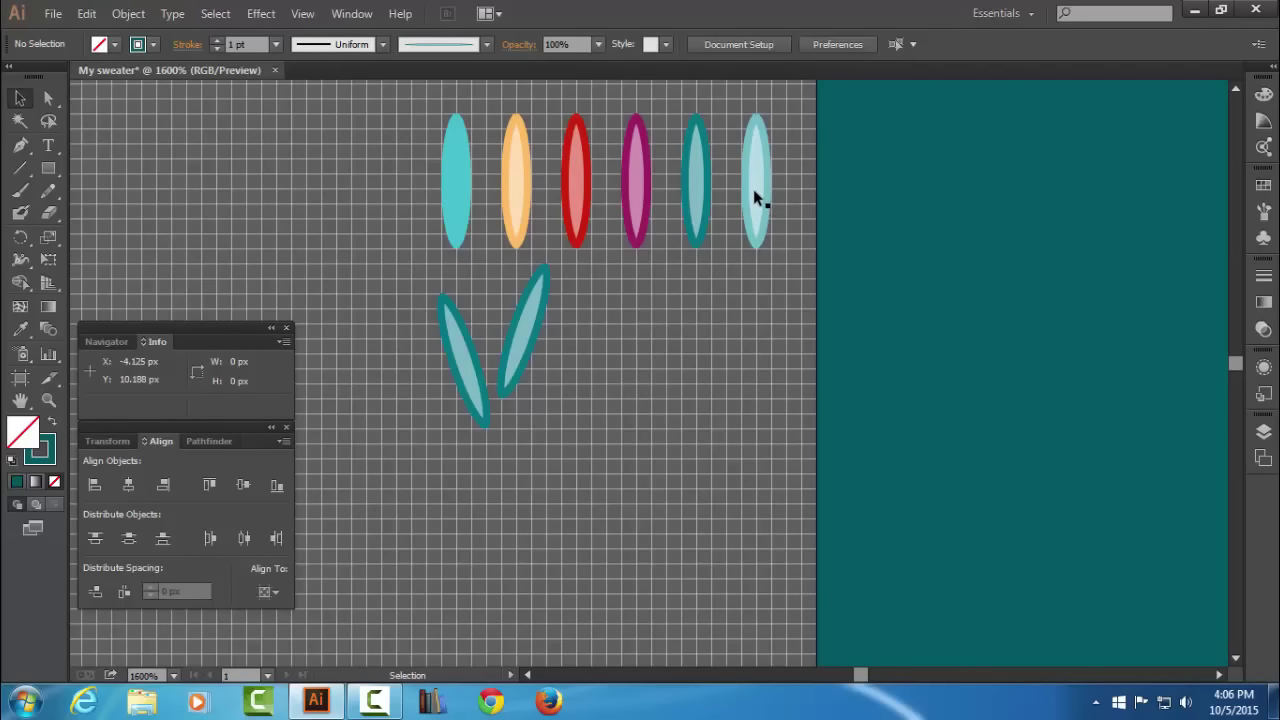
Duplicate the two-leaf group in front of itself and nudge the copy right.
{"action": "left_click", "coordinate": [462, 372]}
{"action": "left_click", "coordinate": [87, 13]}
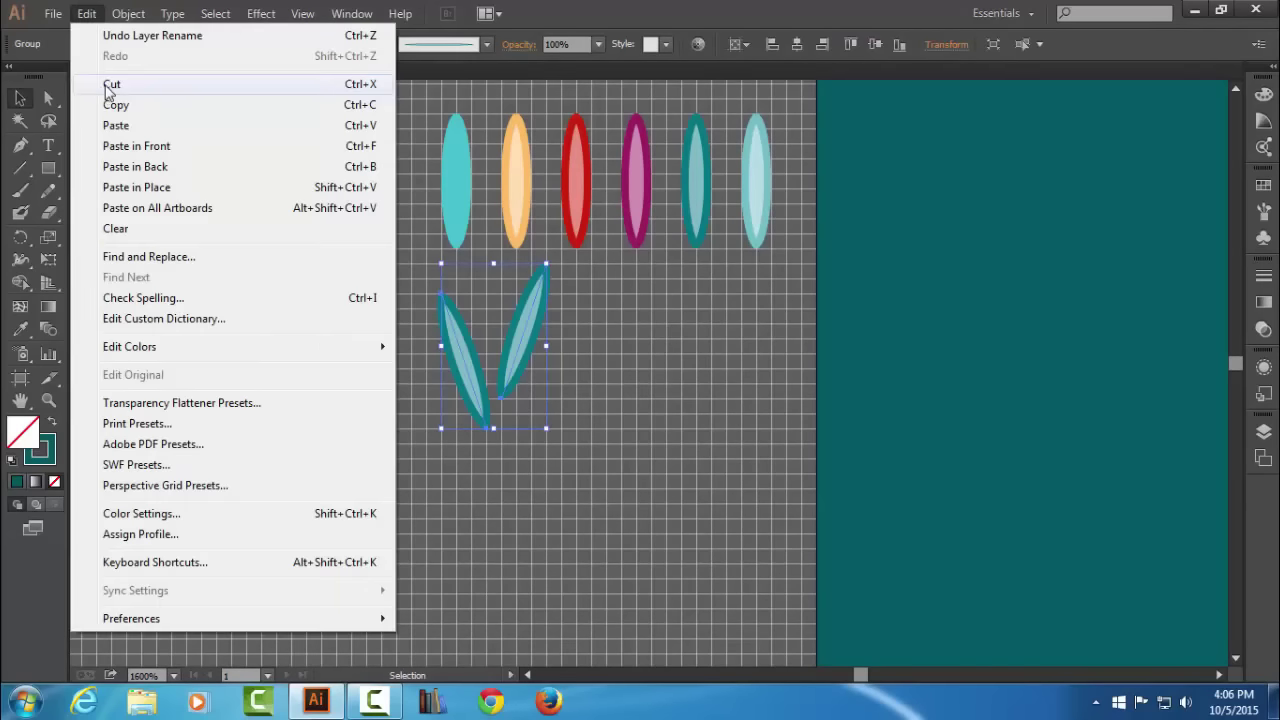
{"action": "left_click", "coordinate": [122, 105]}
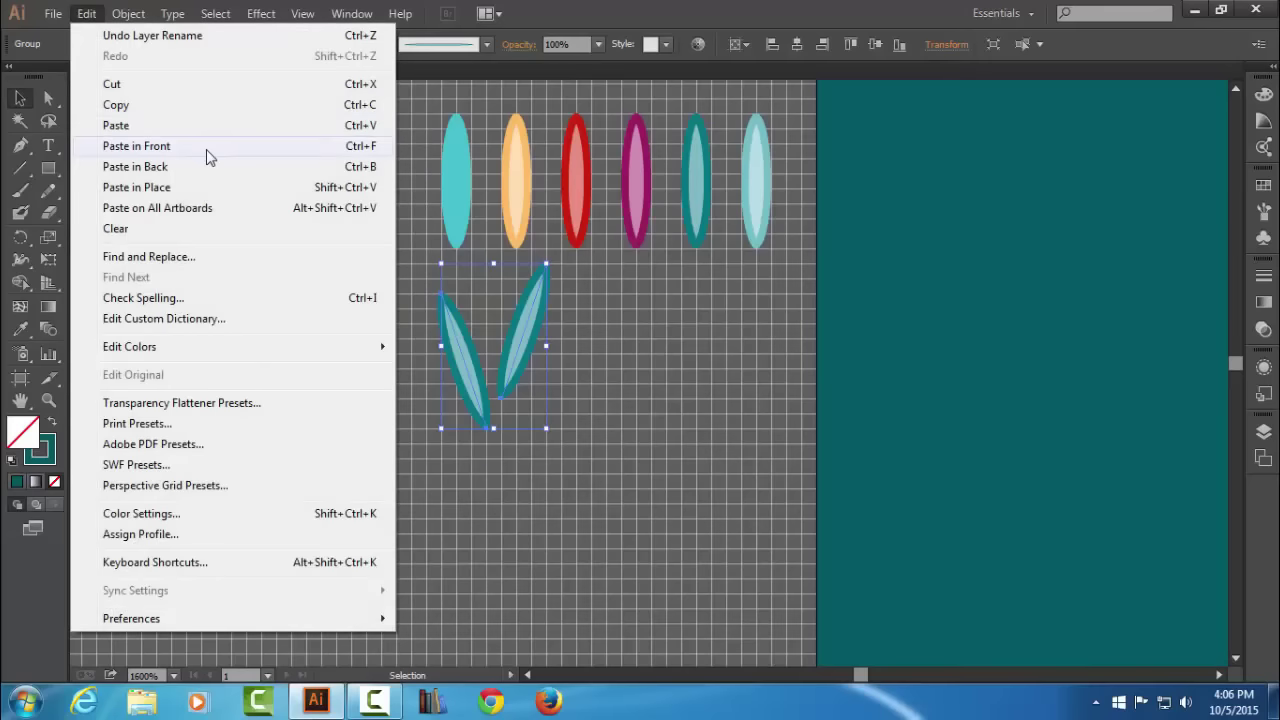
{"action": "left_click", "coordinate": [135, 146]}
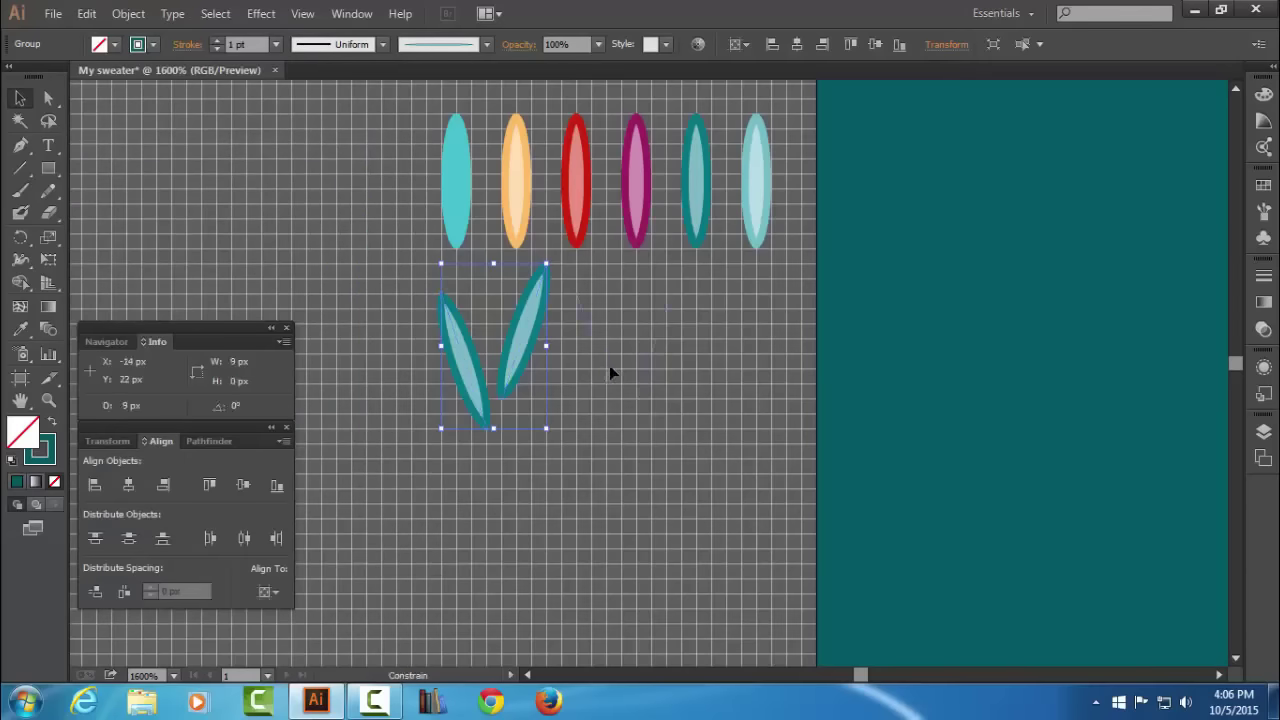
{"action": "key", "text": "Right"}
{"action": "key", "text": "Right"}
{"action": "key", "text": "Right"}
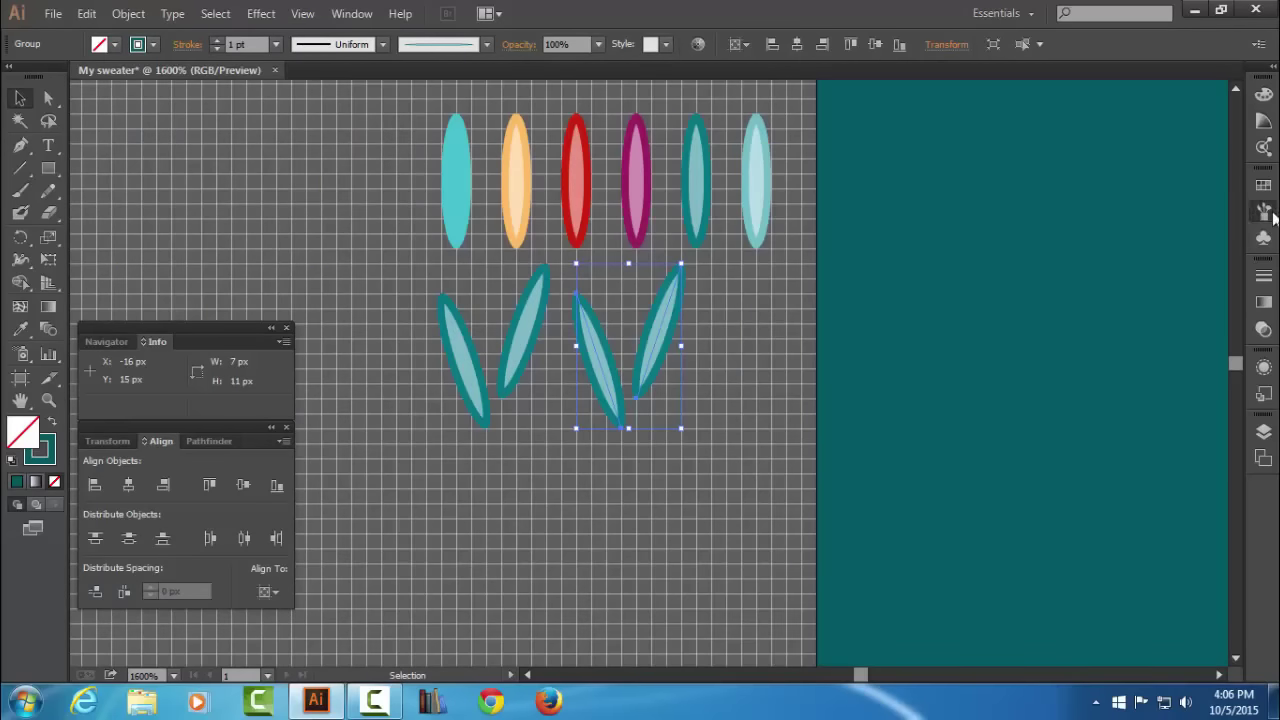
Restyle the copied V stitch with the pale cyan Downy brush.
{"action": "left_click", "coordinate": [1263, 211]}
{"action": "left_click", "coordinate": [1143, 211]}
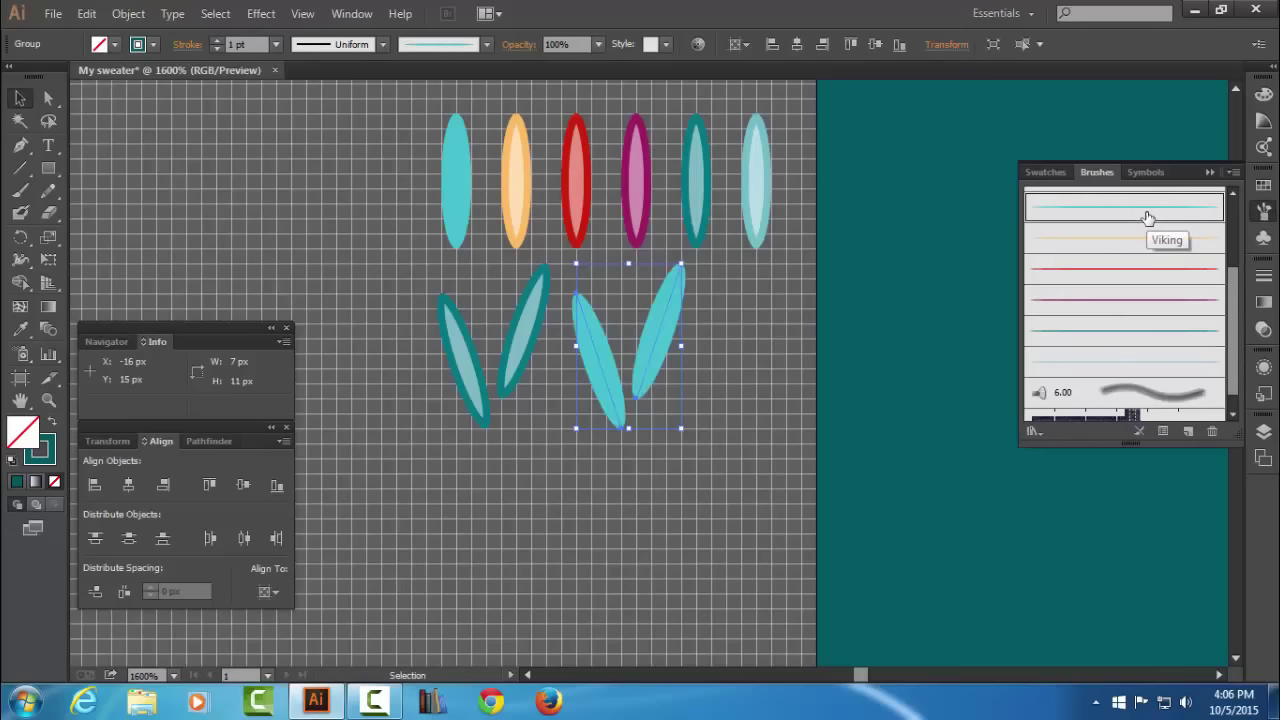
{"action": "left_click", "coordinate": [1180, 363]}
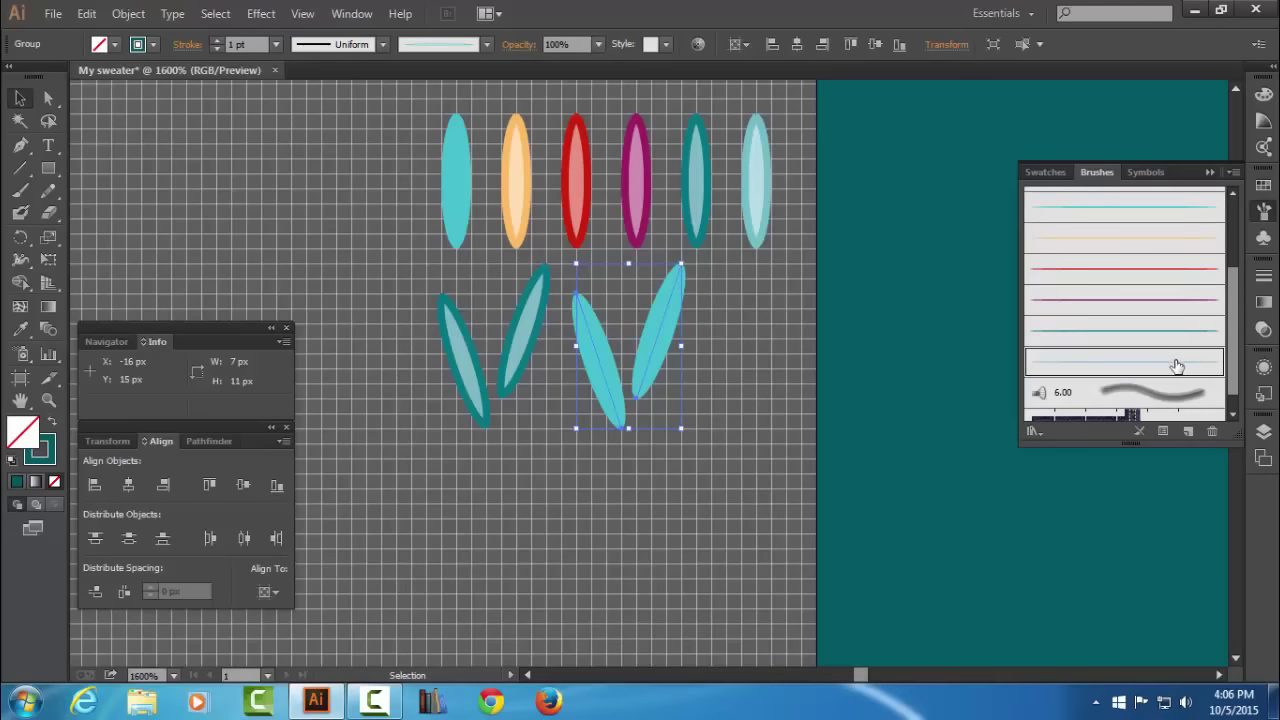
{"action": "left_click", "coordinate": [1210, 172]}
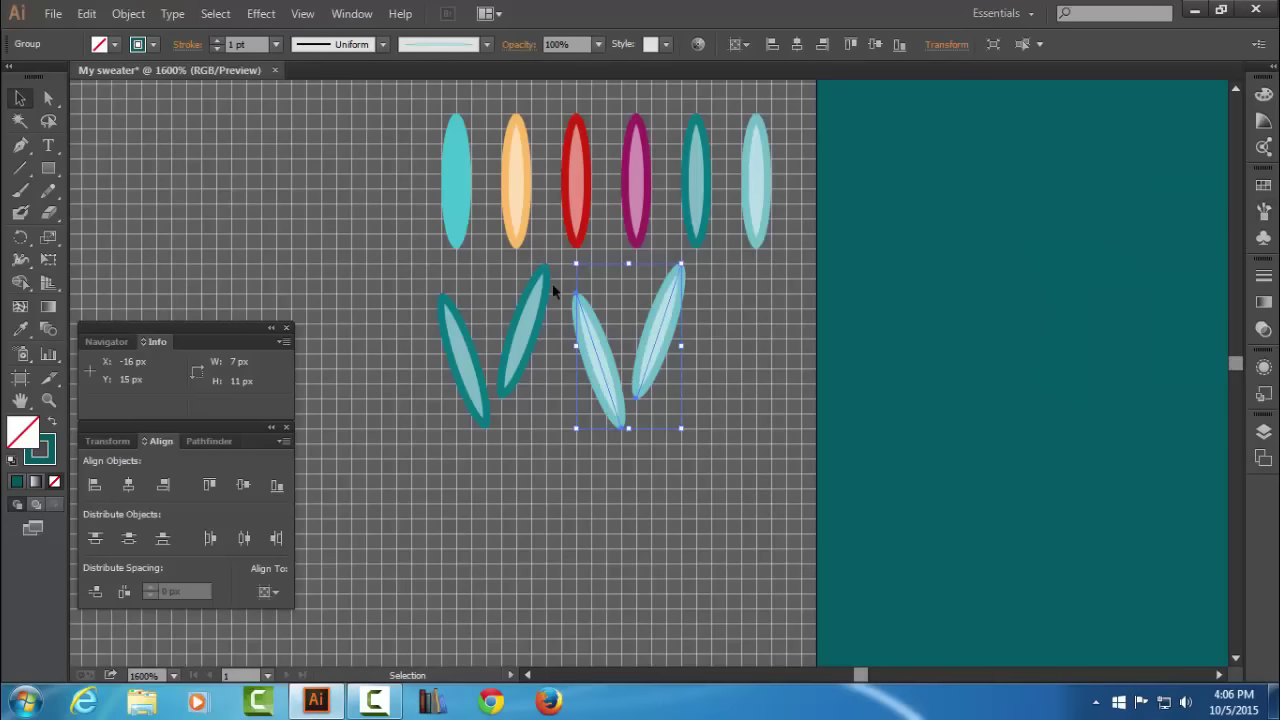
{"action": "left_click", "coordinate": [260, 14]}
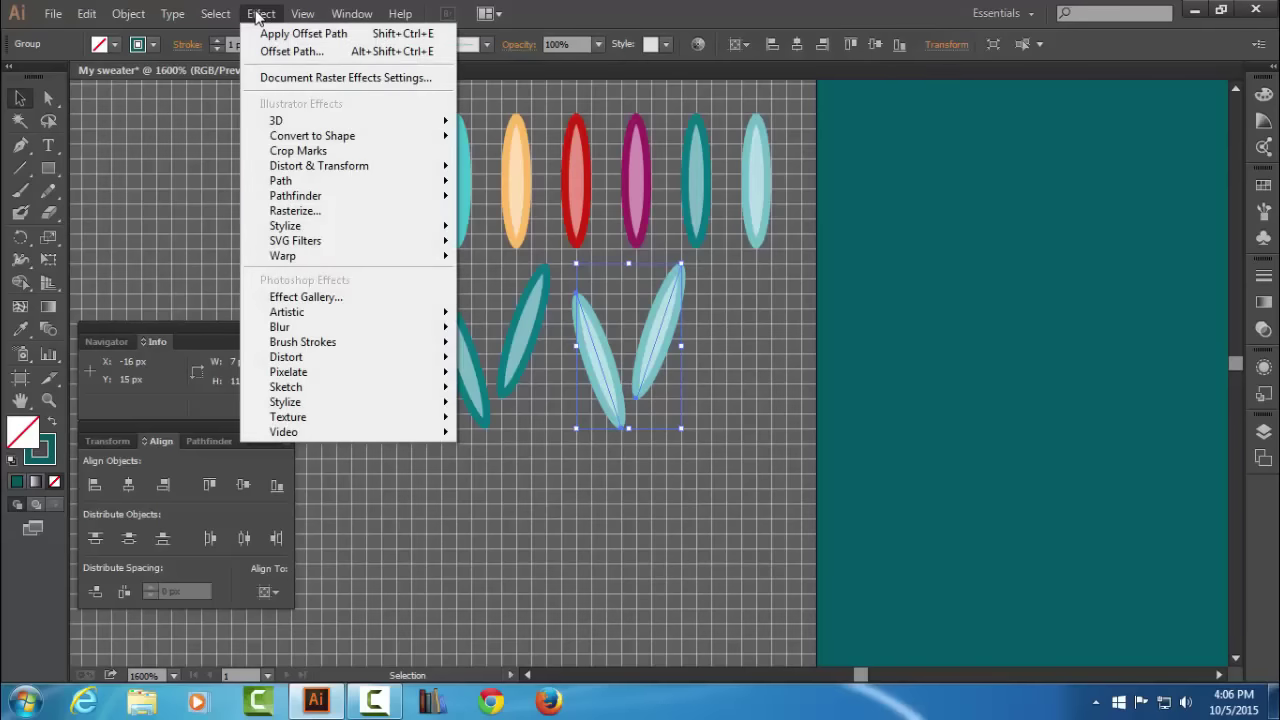
{"action": "mouse_move", "coordinate": [319, 166]}
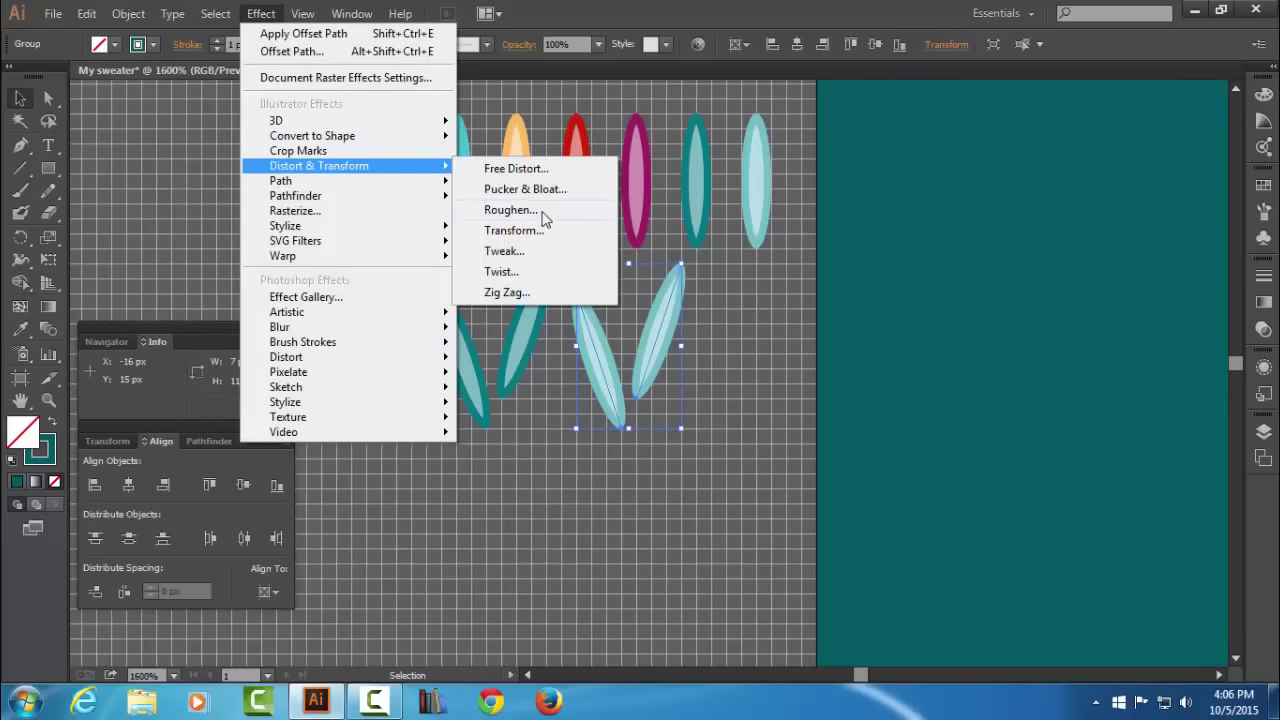
Add a Transform effect moving the pale V stitch 8 px horizontally with 1 copy.
{"action": "left_click", "coordinate": [586, 241]}
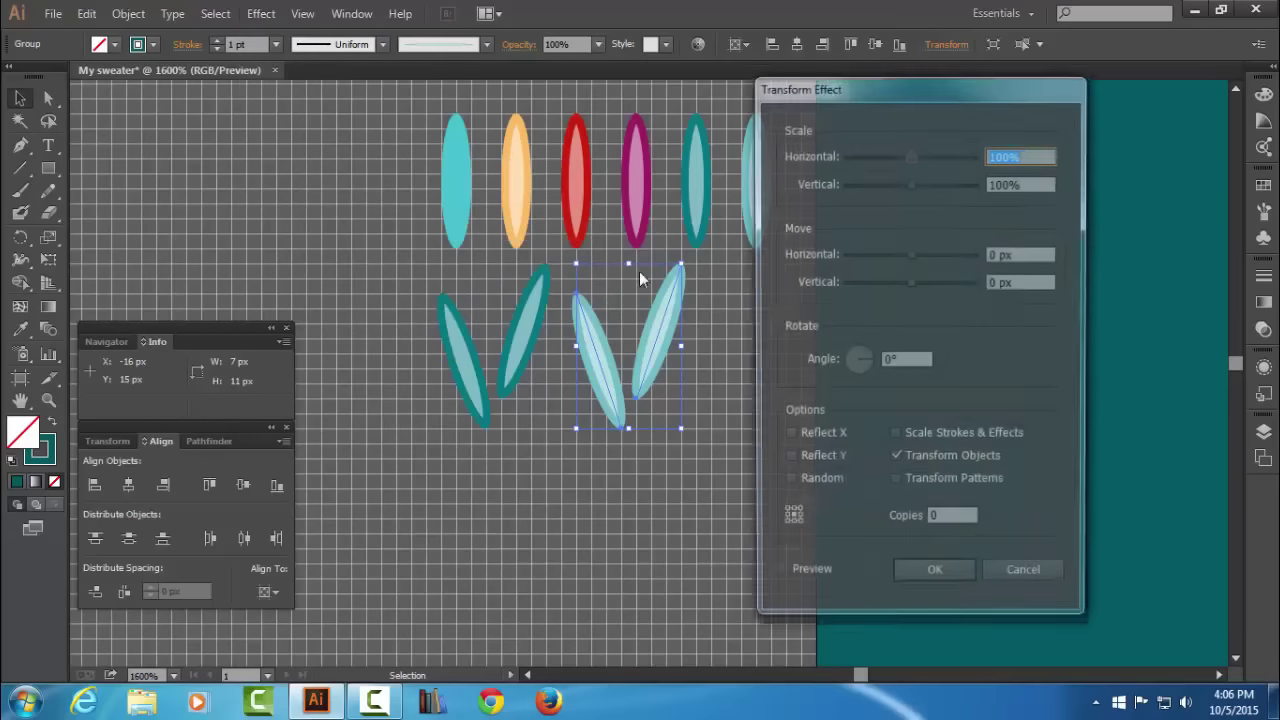
{"action": "left_click", "coordinate": [995, 254]}
{"action": "type", "text": "8"}
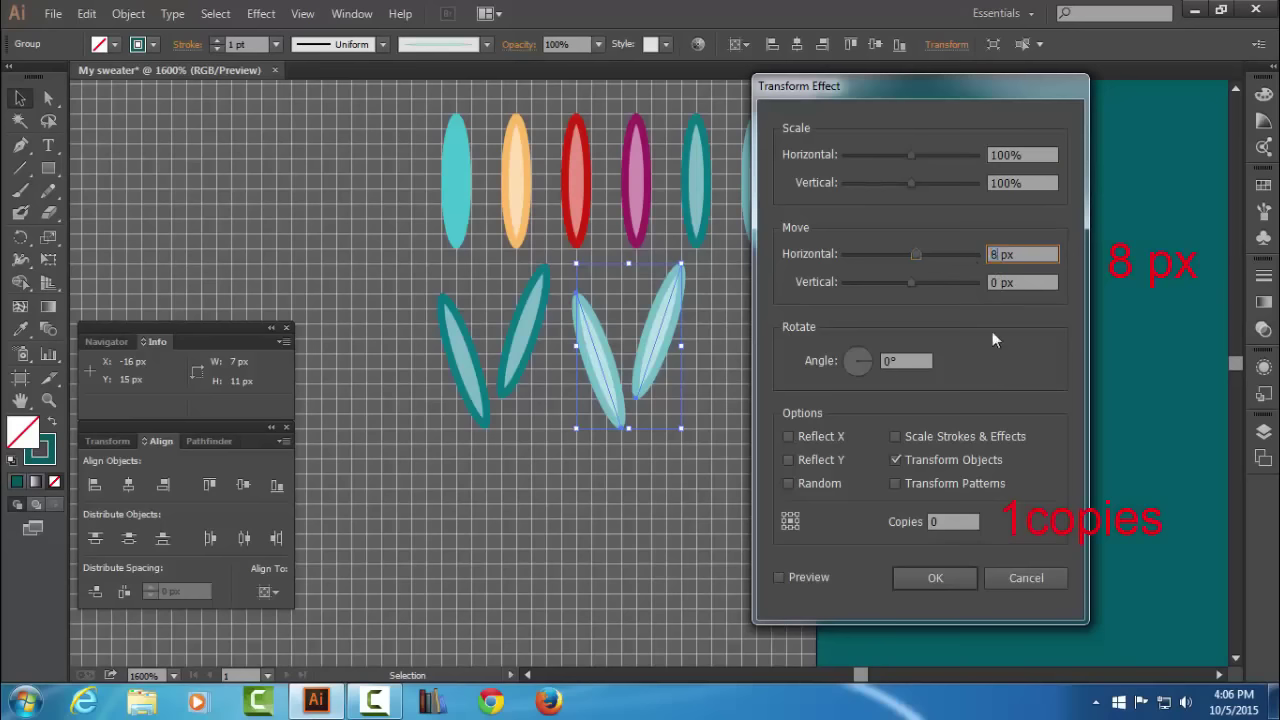
{"action": "left_click_drag", "start_coordinate": [952, 522], "coordinate": [923, 526]}
{"action": "type", "text": "1"}
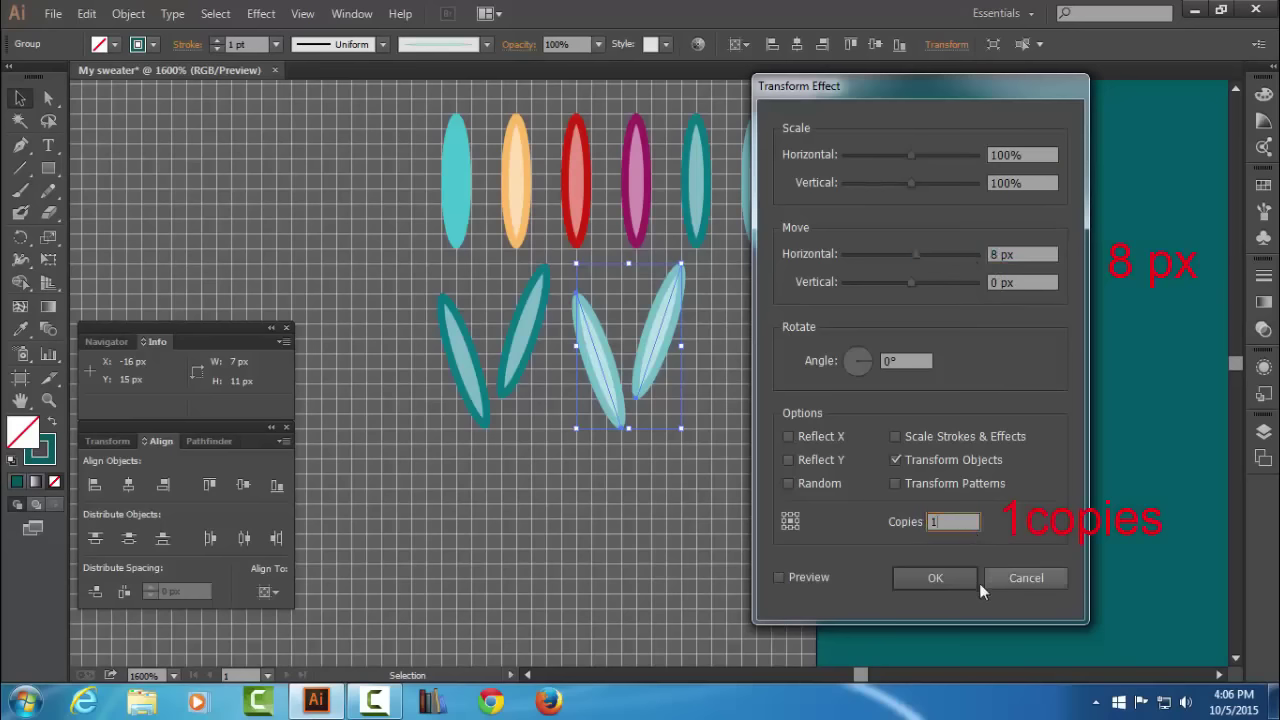
{"action": "left_click", "coordinate": [950, 578]}
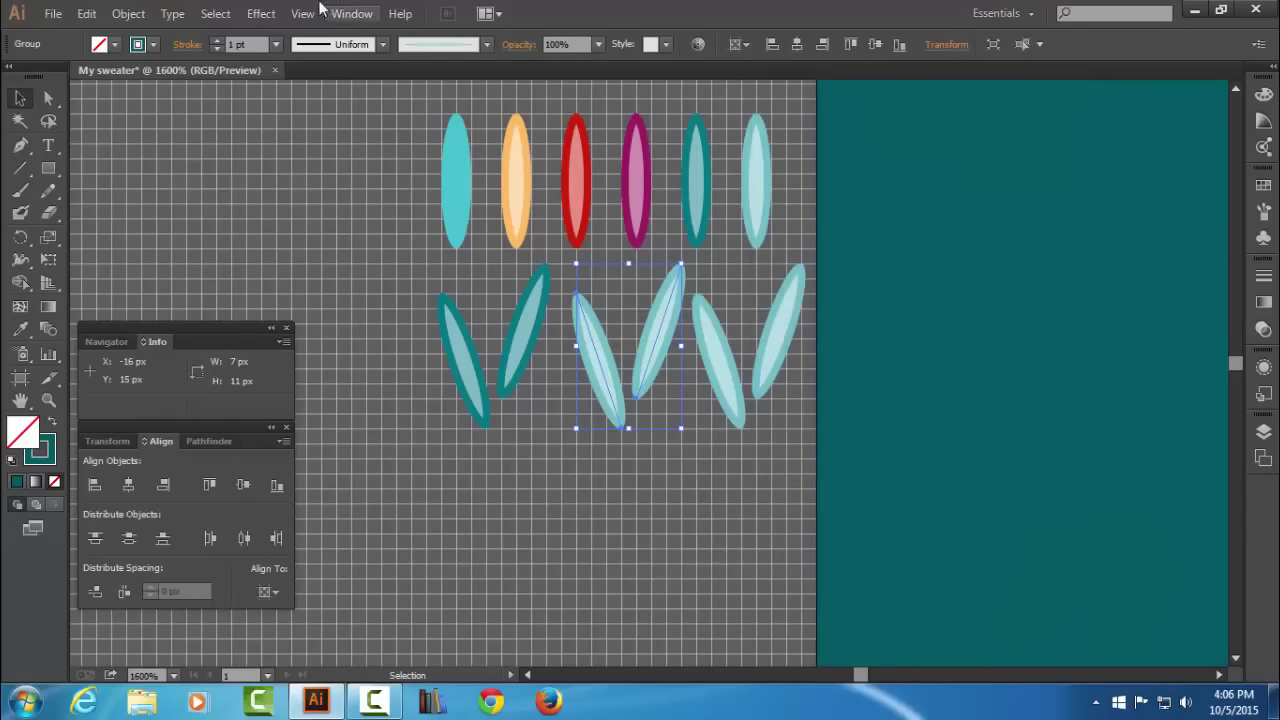
Apply a second, new Transform effect moving 7 px vertically with 1 copy.
{"action": "left_click", "coordinate": [261, 13]}
{"action": "mouse_move", "coordinate": [319, 166]}
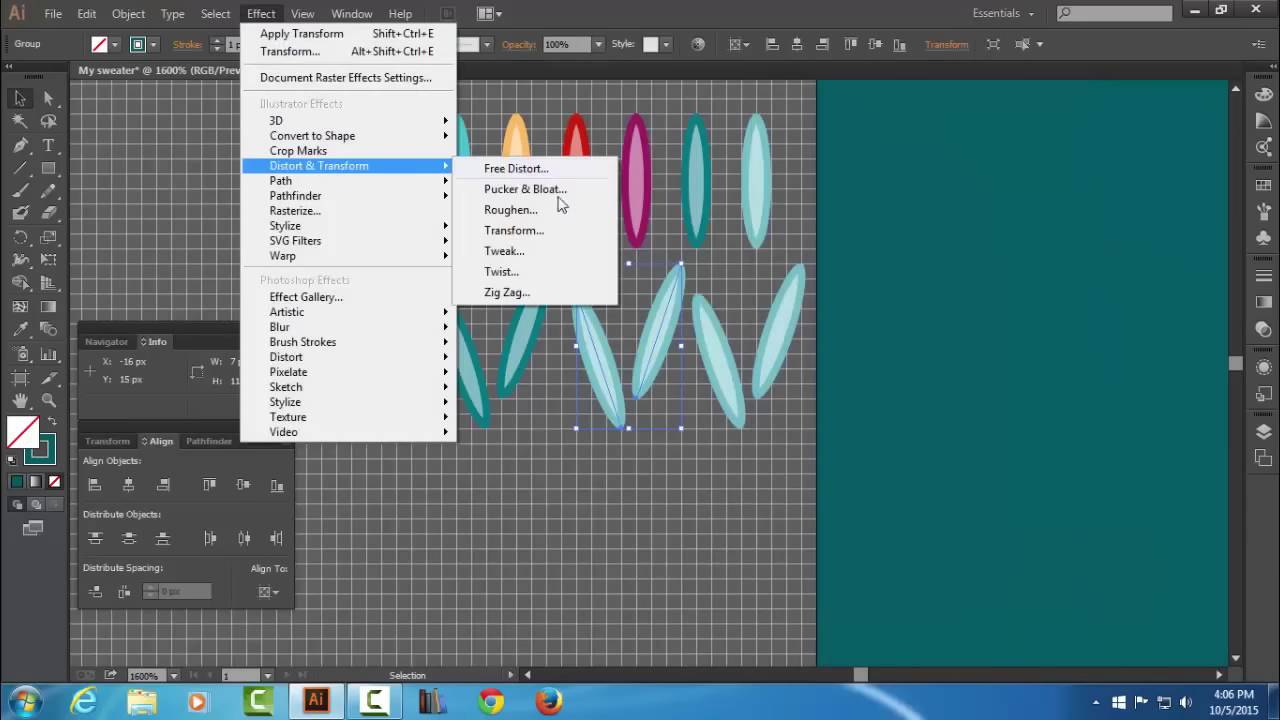
{"action": "left_click", "coordinate": [603, 236]}
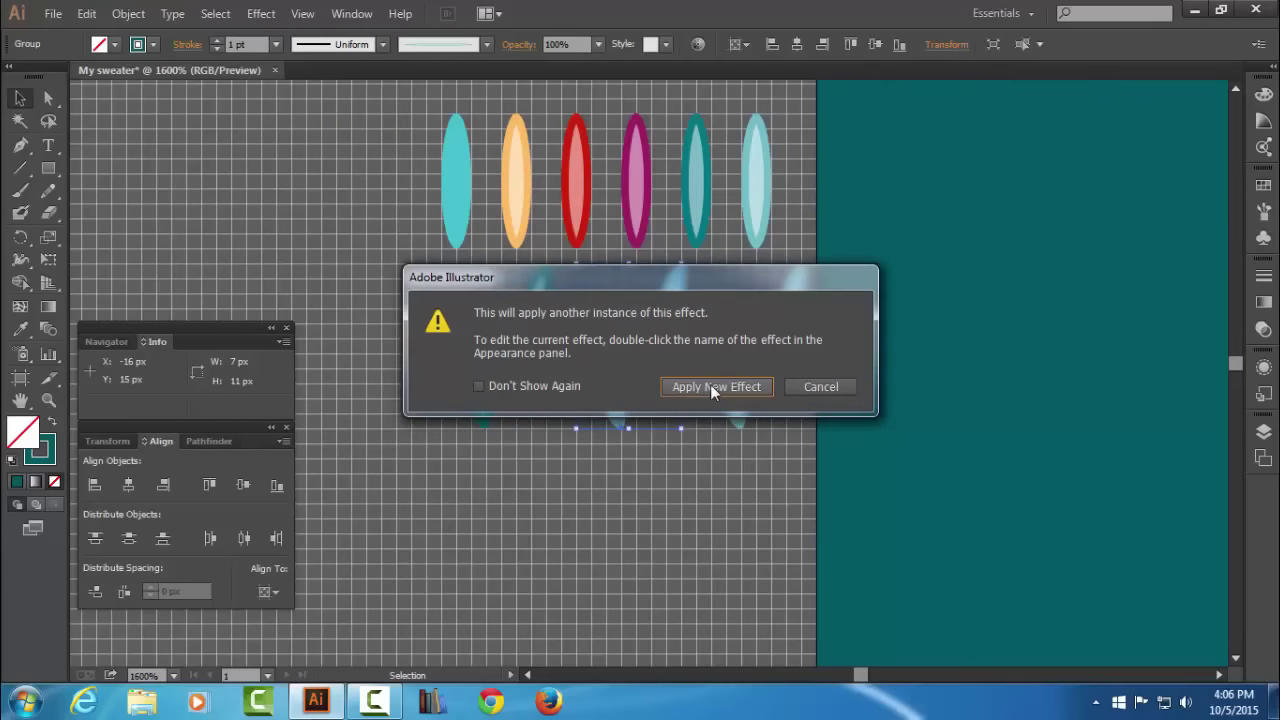
{"action": "left_click", "coordinate": [479, 385]}
{"action": "left_click", "coordinate": [751, 389]}
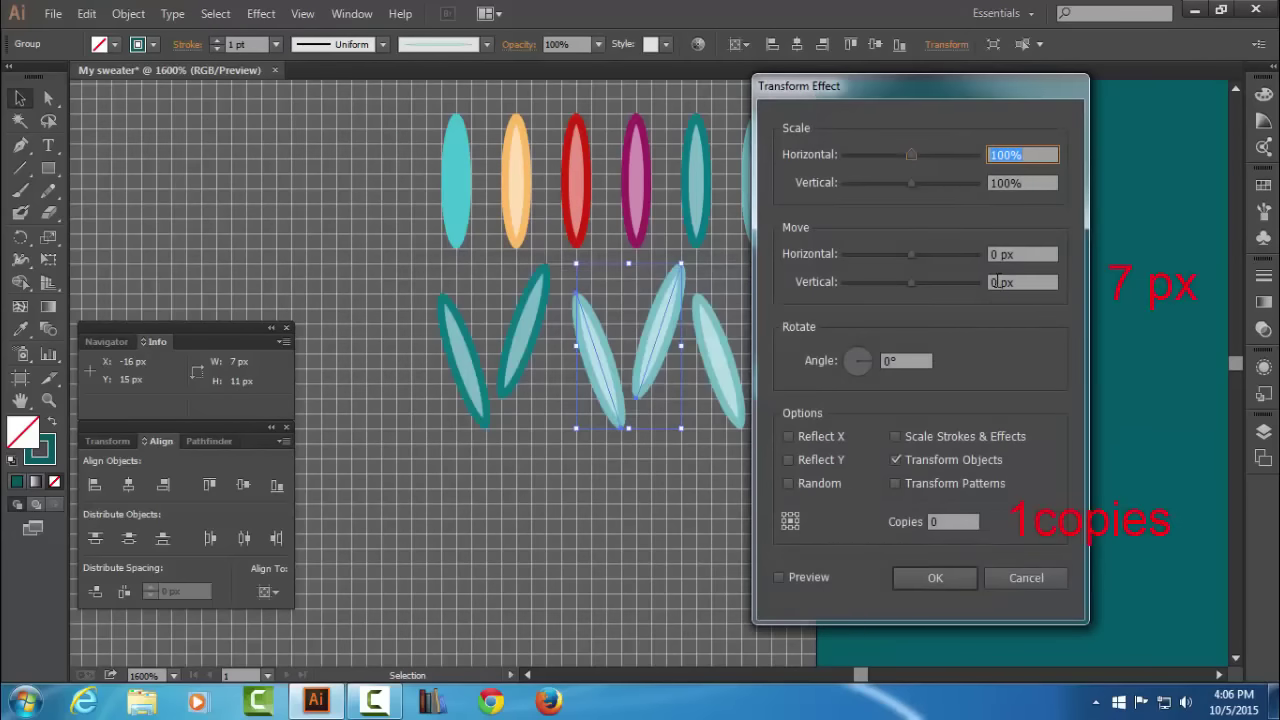
{"action": "left_click", "coordinate": [1001, 282]}
{"action": "type", "text": "7"}
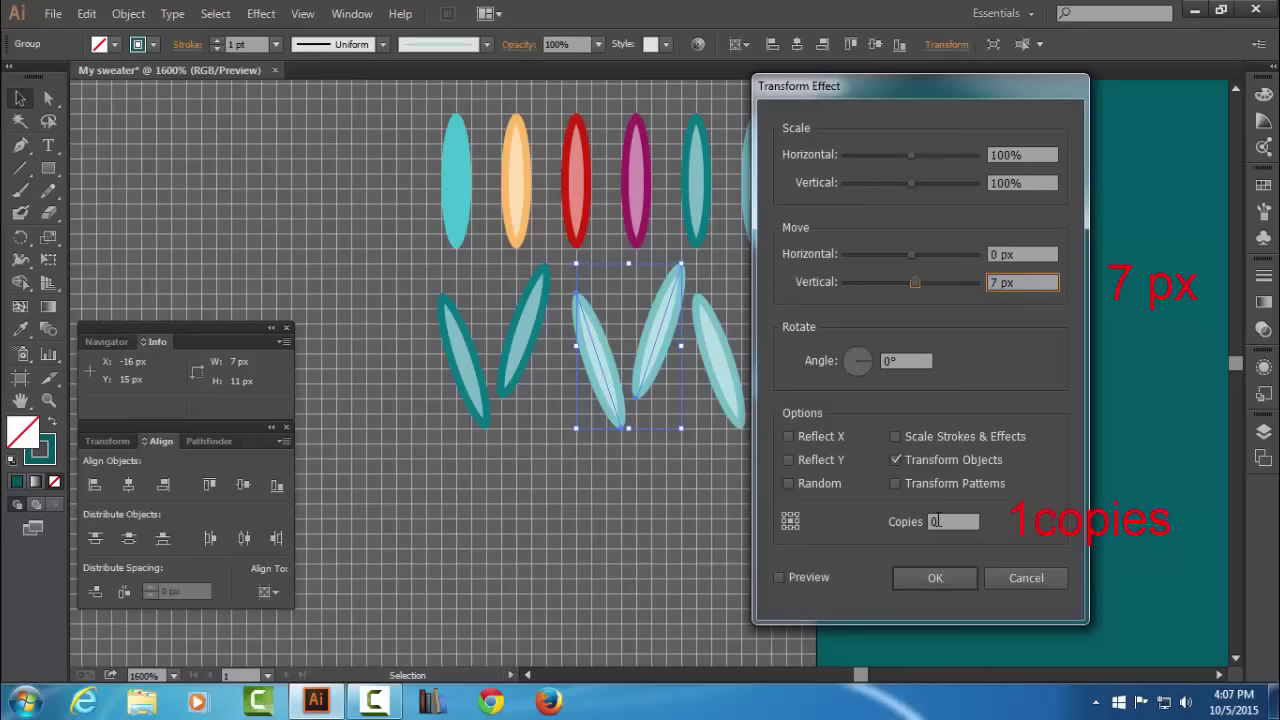
{"action": "left_click", "coordinate": [937, 521]}
{"action": "left_click", "coordinate": [962, 577]}
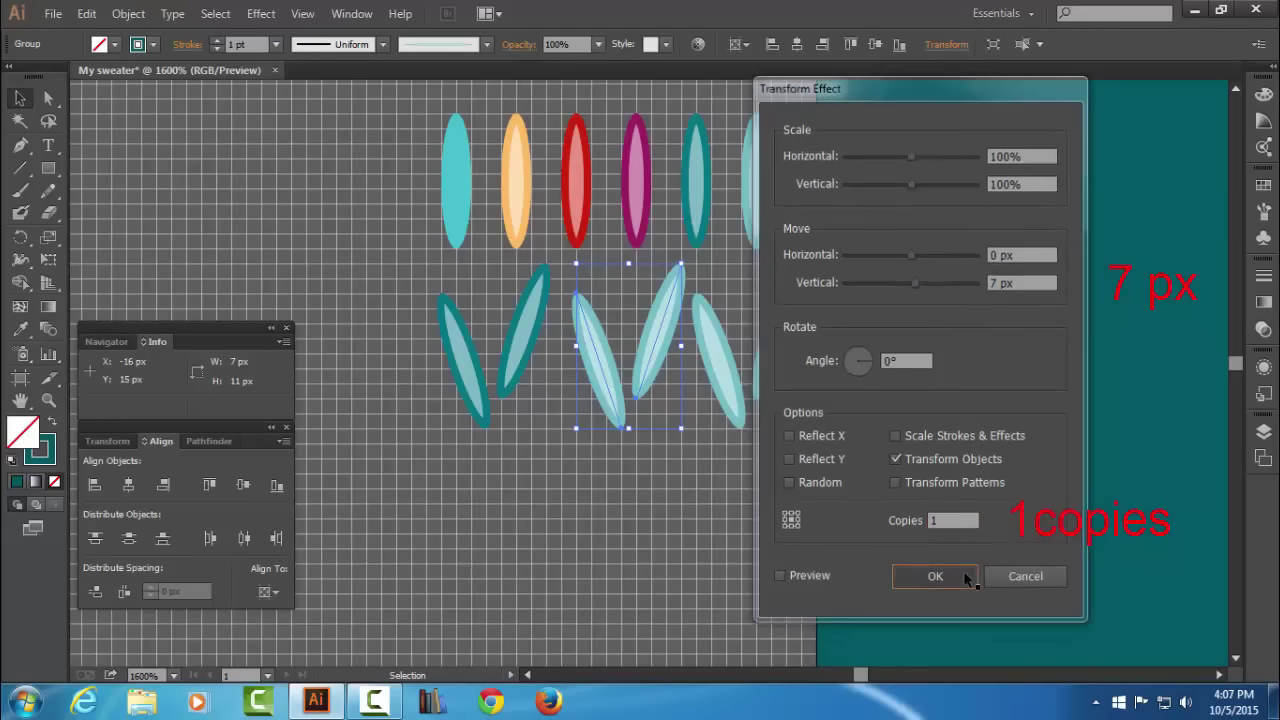
{"action": "left_click", "coordinate": [765, 569]}
Copy the dark teal V stitch onto the teal background's top-left corner.
{"action": "scroll", "coordinate": [686, 346], "scroll_direction": "down", "scroll_amount": 1}
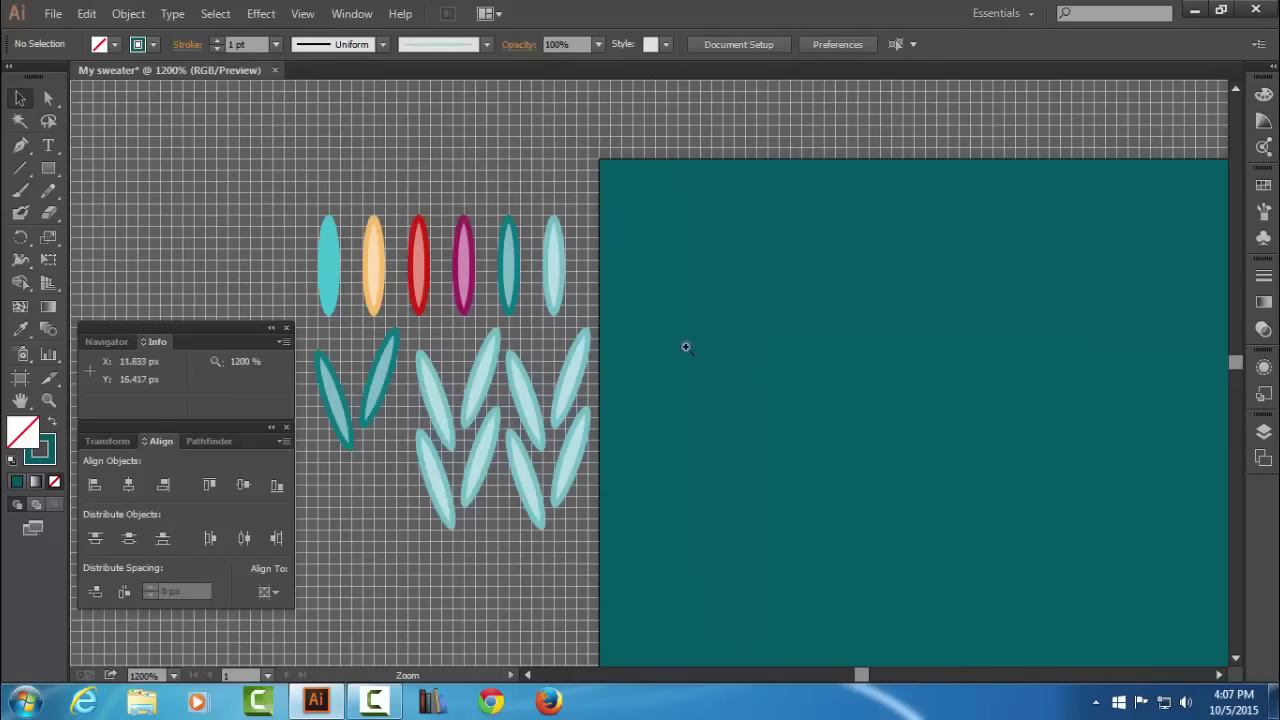
{"action": "left_click_drag", "start_coordinate": [686, 346], "coordinate": [746, 386]}
{"action": "left_click", "coordinate": [453, 420]}
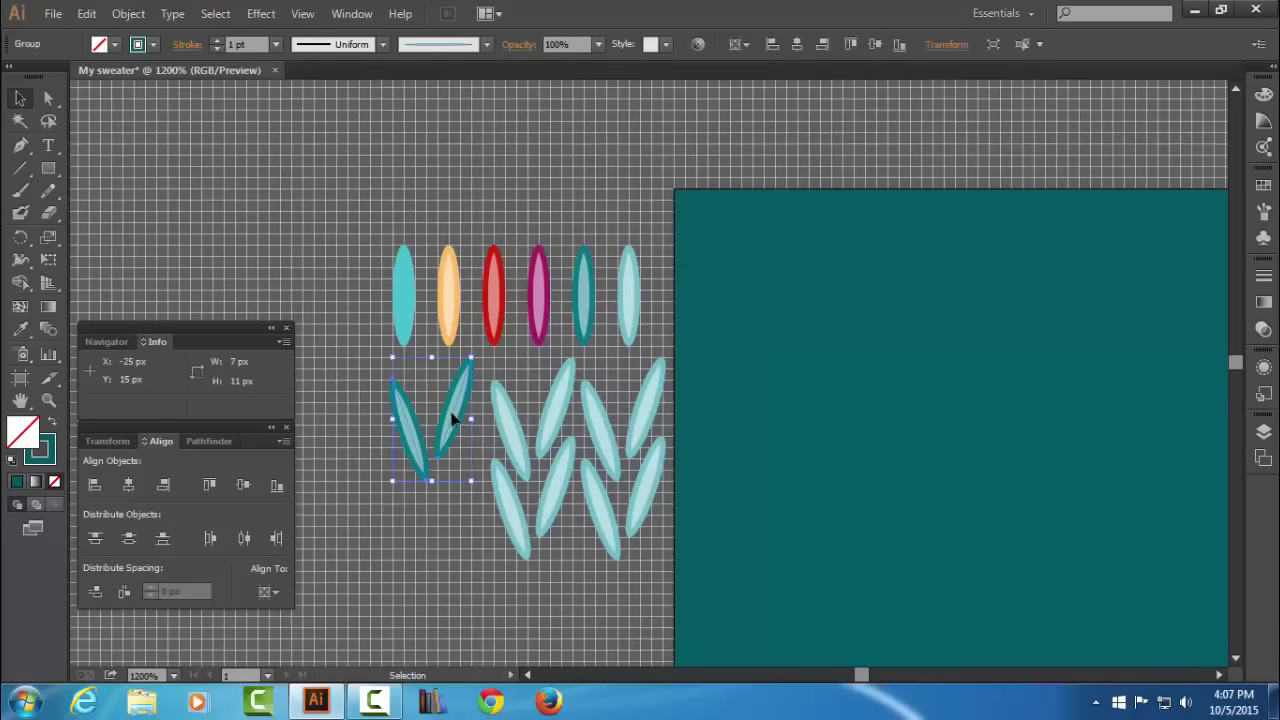
{"action": "left_click_drag", "start_coordinate": [453, 420], "coordinate": [736, 224]}
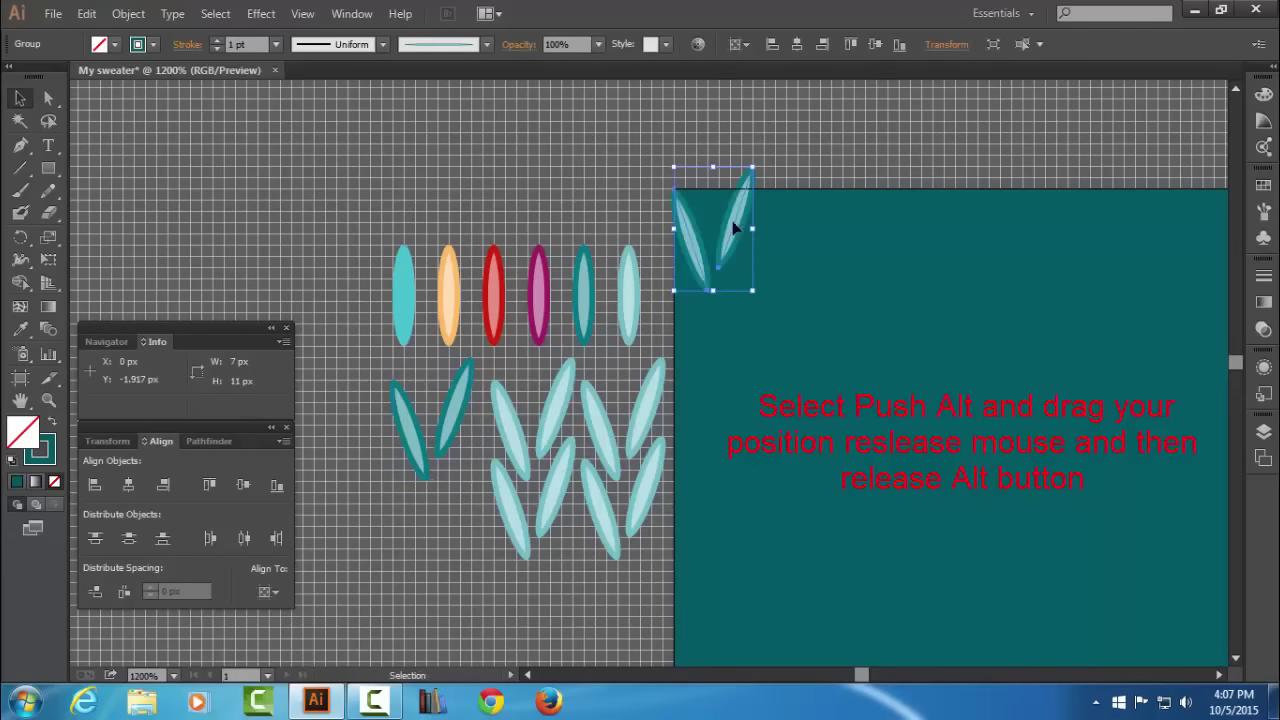
Add a Transform effect moving 8 px horizontally with 74 copies across the top.
{"action": "left_click", "coordinate": [265, 13]}
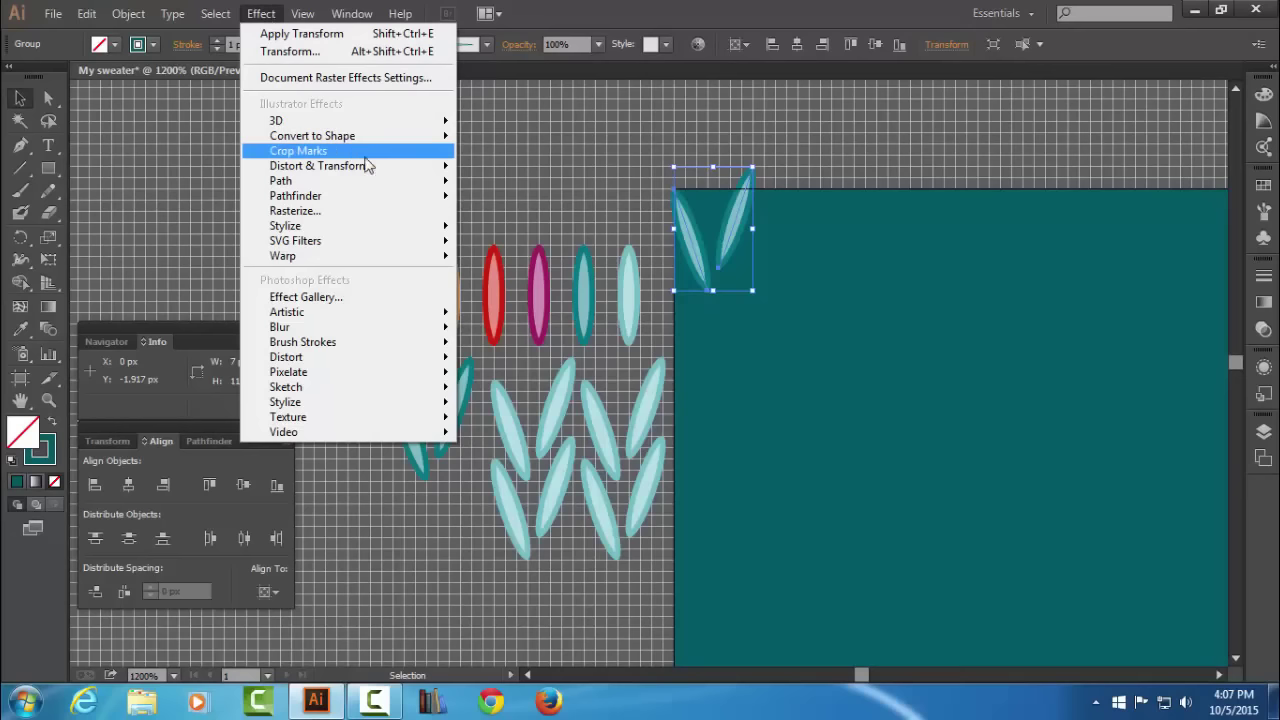
{"action": "mouse_move", "coordinate": [317, 165]}
{"action": "left_click", "coordinate": [578, 233]}
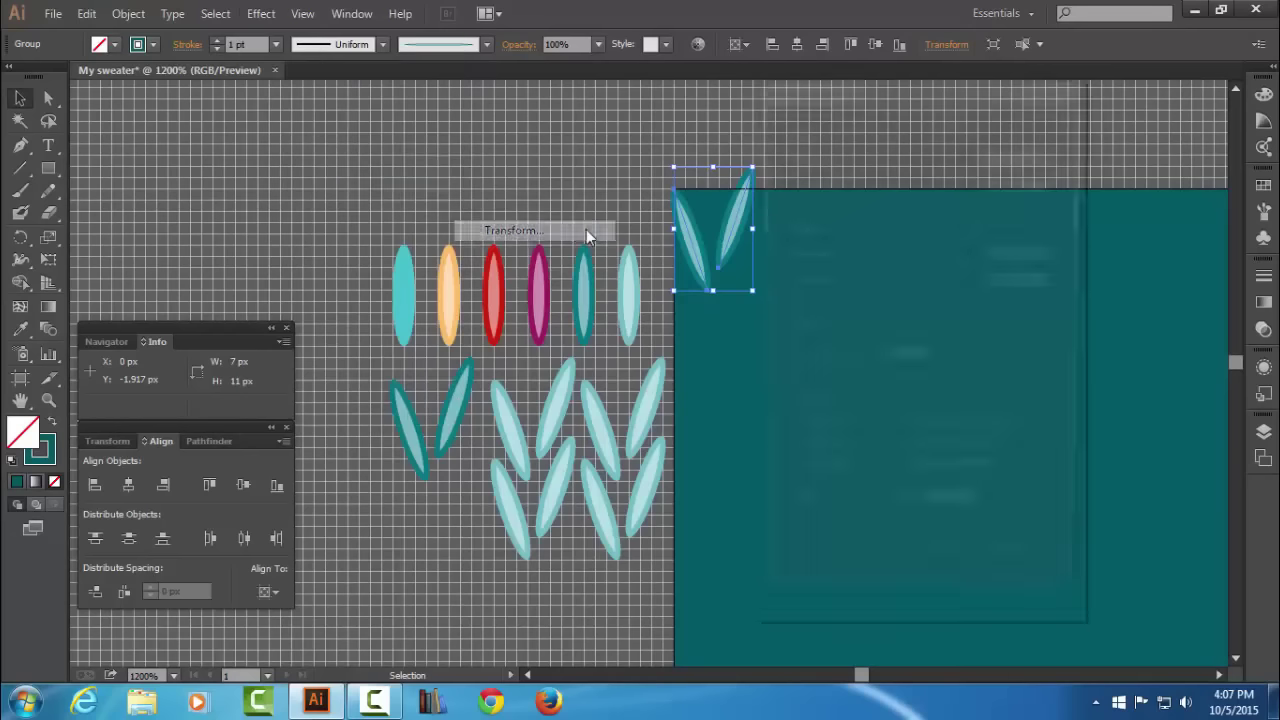
{"action": "left_click", "coordinate": [992, 254]}
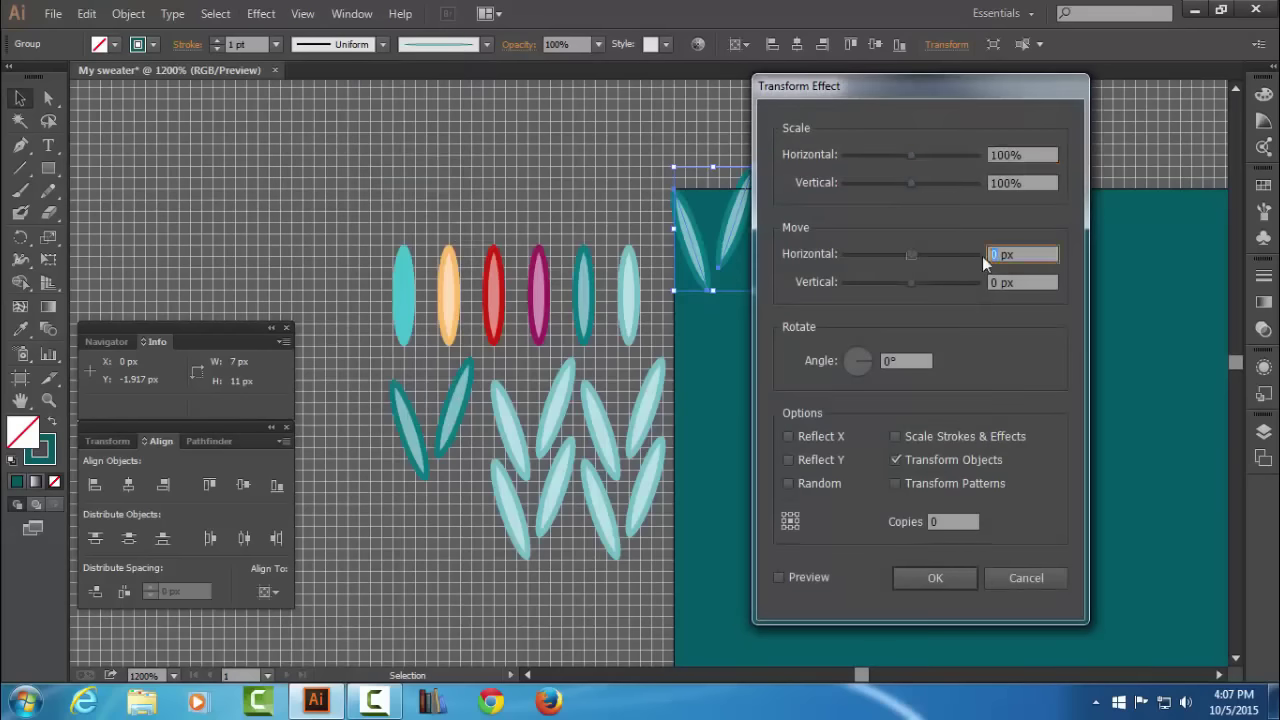
{"action": "type", "text": "8"}
{"action": "left_click", "coordinate": [940, 521]}
{"action": "type", "text": "74"}
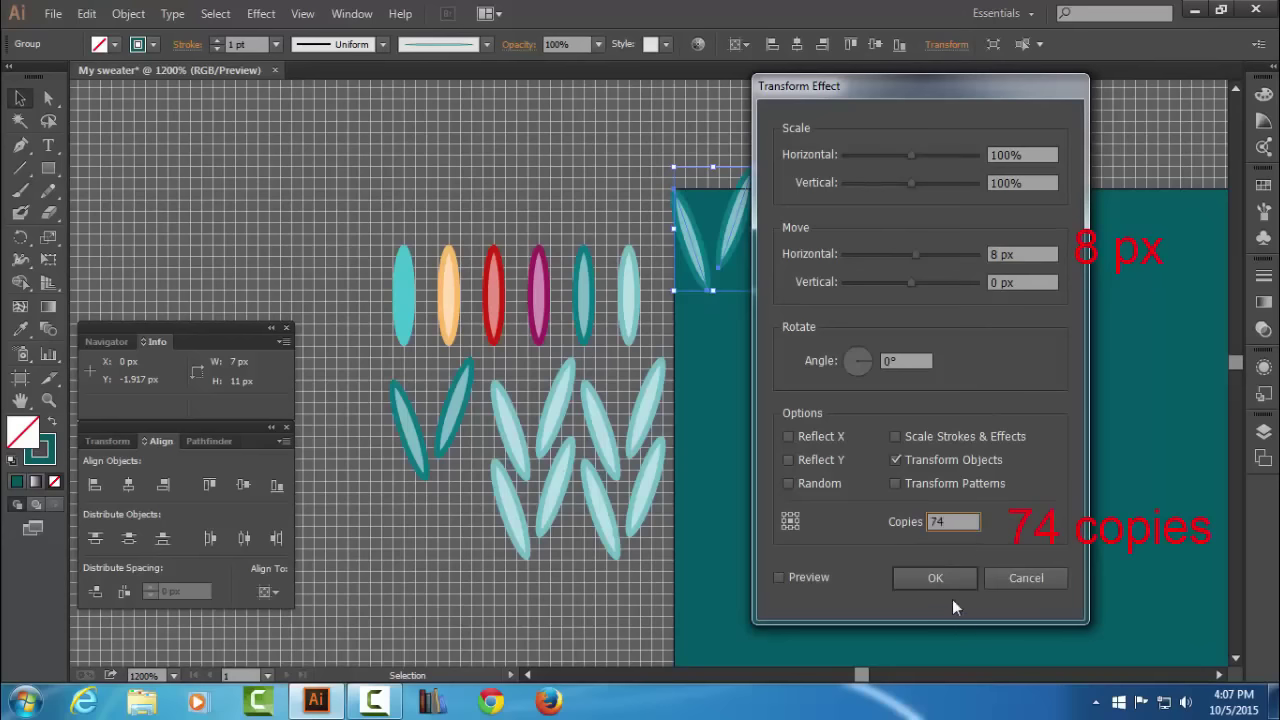
{"action": "left_click", "coordinate": [942, 575]}
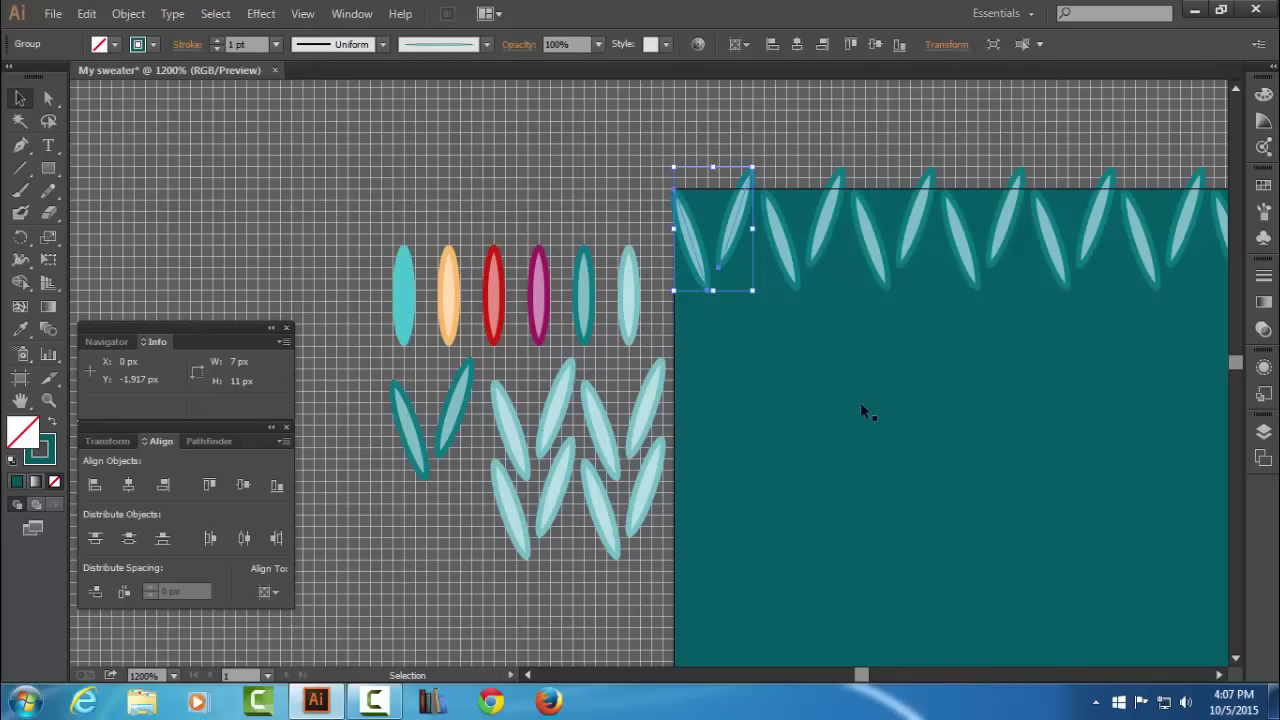
Apply a new Transform effect moving 7 px vertically with 95 copies, then deselect.
{"action": "left_click", "coordinate": [261, 13]}
{"action": "mouse_move", "coordinate": [319, 166]}
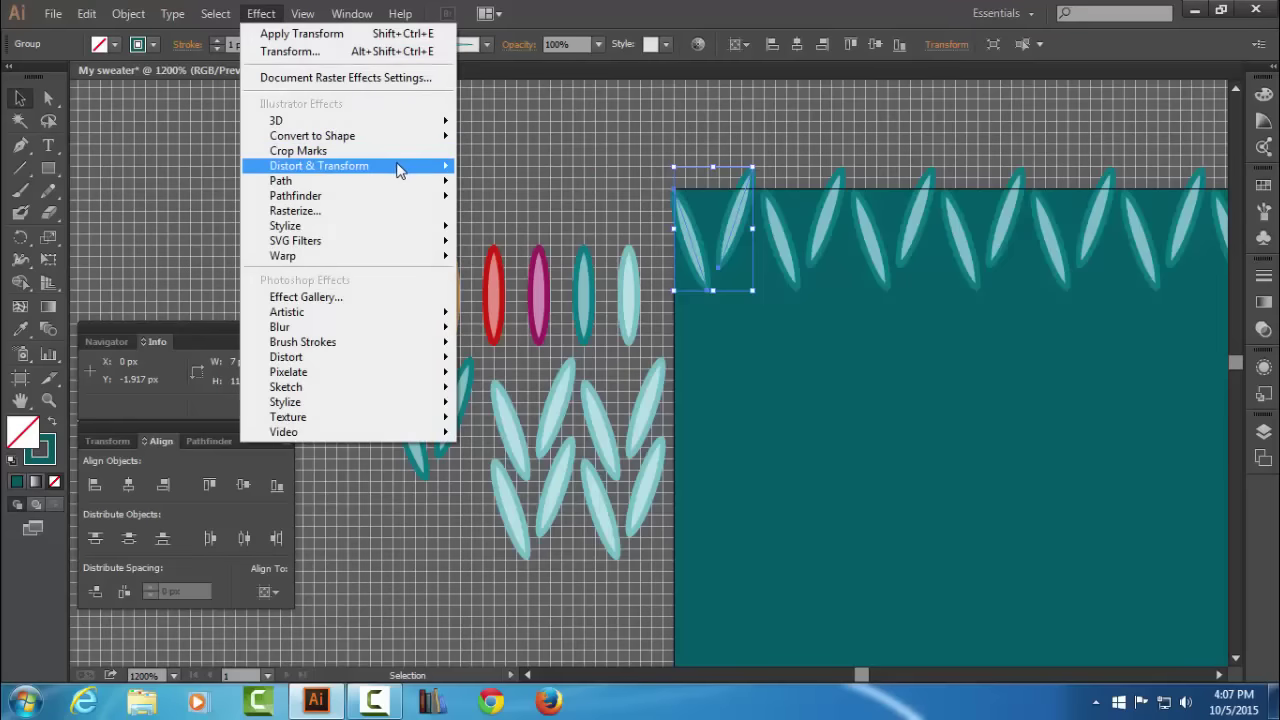
{"action": "left_click", "coordinate": [546, 231]}
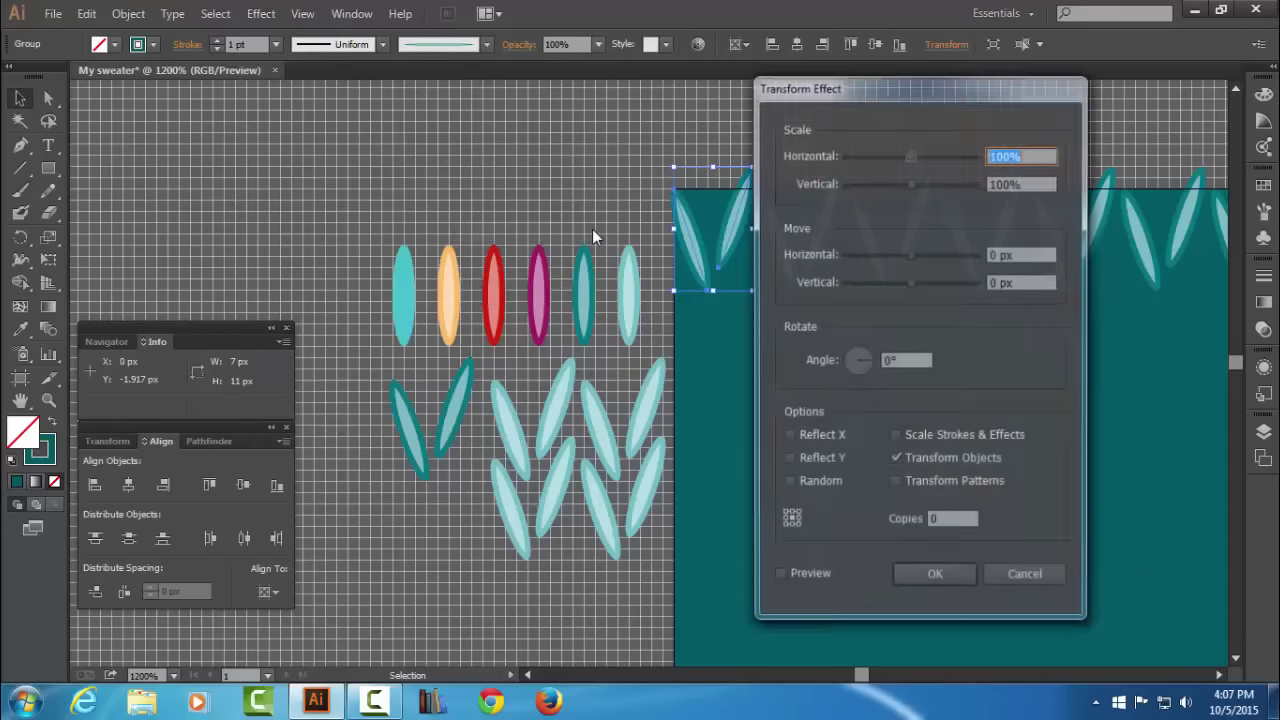
{"action": "left_click", "coordinate": [1003, 283]}
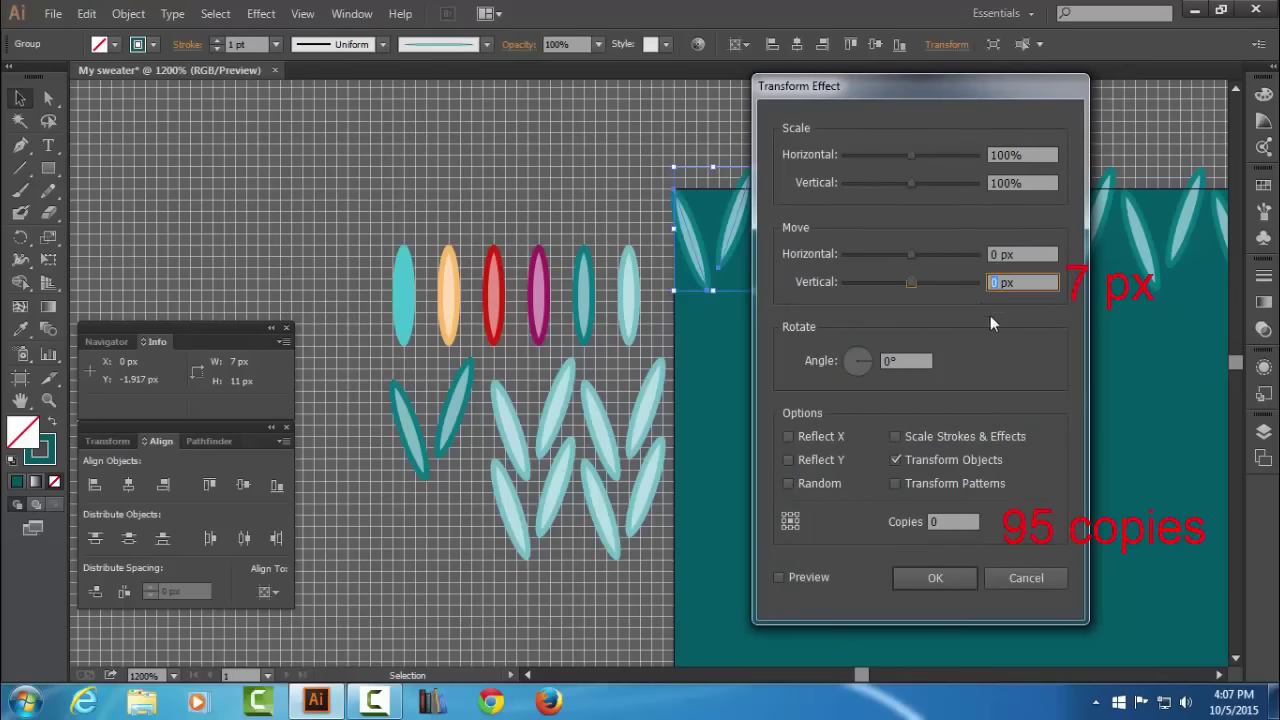
{"action": "type", "text": "7"}
{"action": "left_click", "coordinate": [935, 524]}
{"action": "type", "text": "95"}
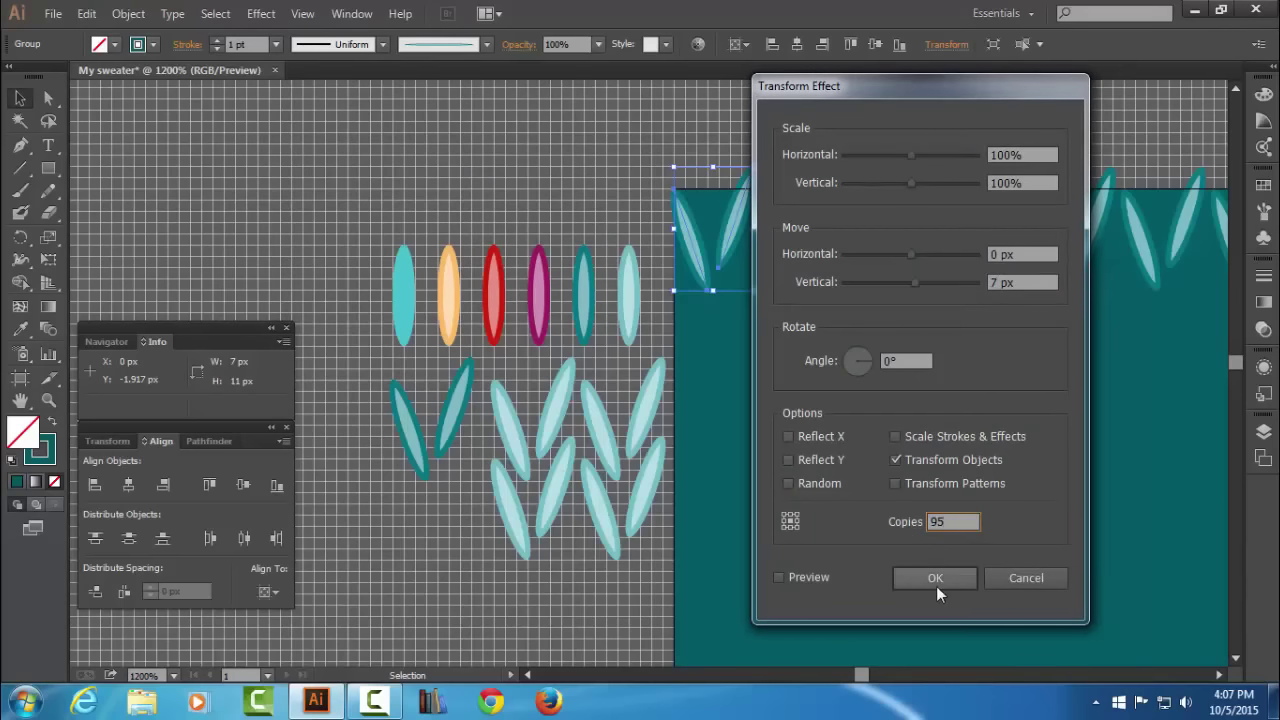
{"action": "left_click", "coordinate": [936, 580]}
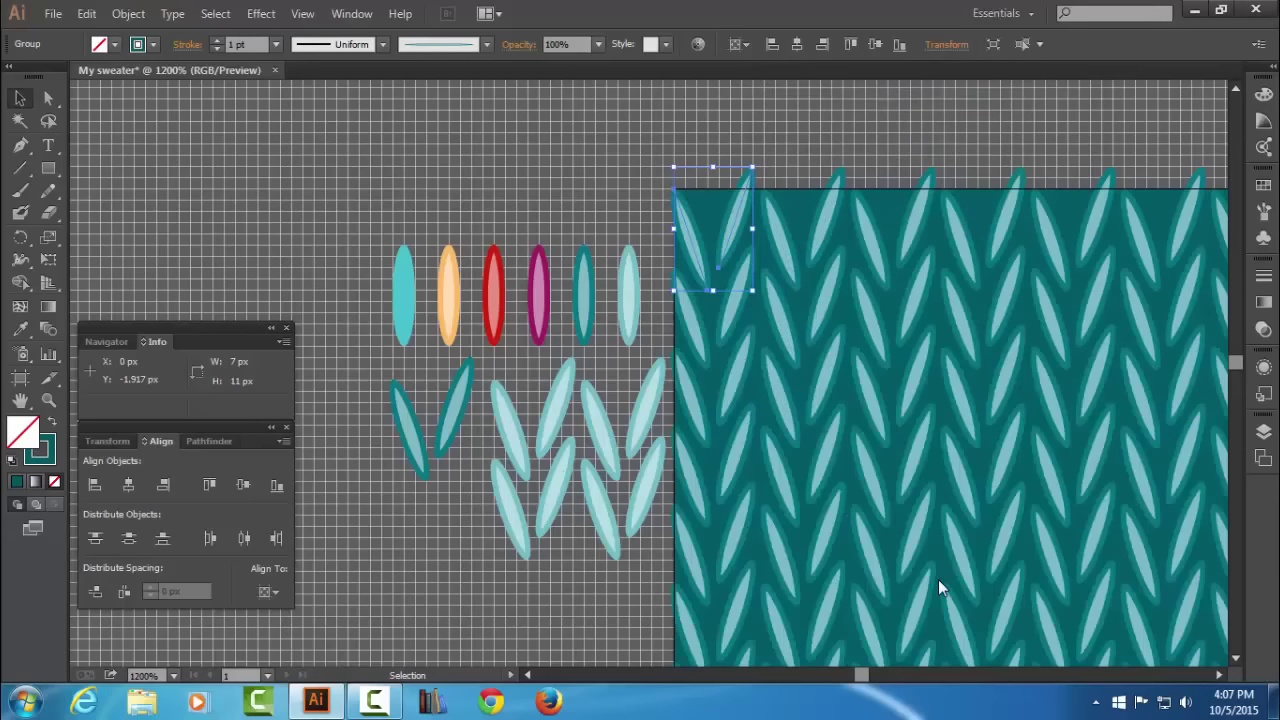
{"action": "left_click", "coordinate": [578, 186]}
{"action": "scroll", "coordinate": [808, 400], "scroll_direction": "down", "scroll_amount": 2}
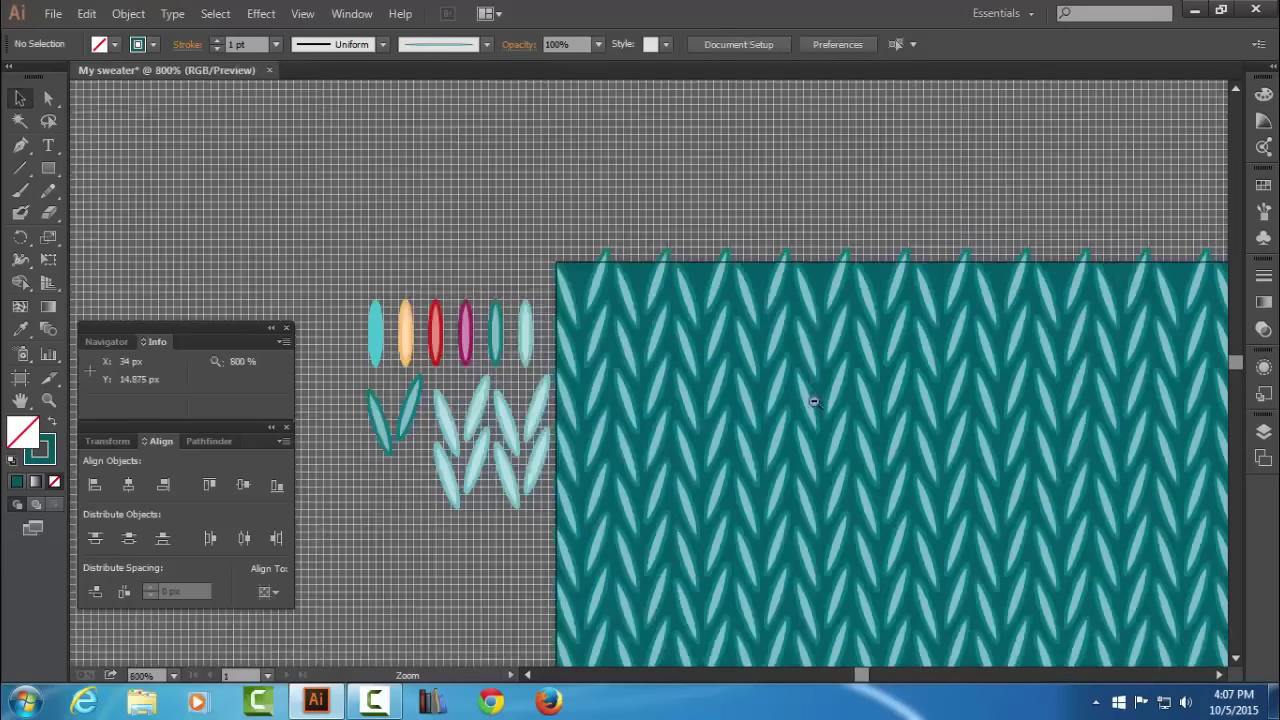
{"action": "scroll", "coordinate": [780, 428], "scroll_direction": "down", "scroll_amount": 2}
{"action": "scroll", "coordinate": [786, 428], "scroll_direction": "down", "scroll_amount": 2}
{"action": "scroll", "coordinate": [785, 430], "scroll_direction": "down", "scroll_amount": 1}
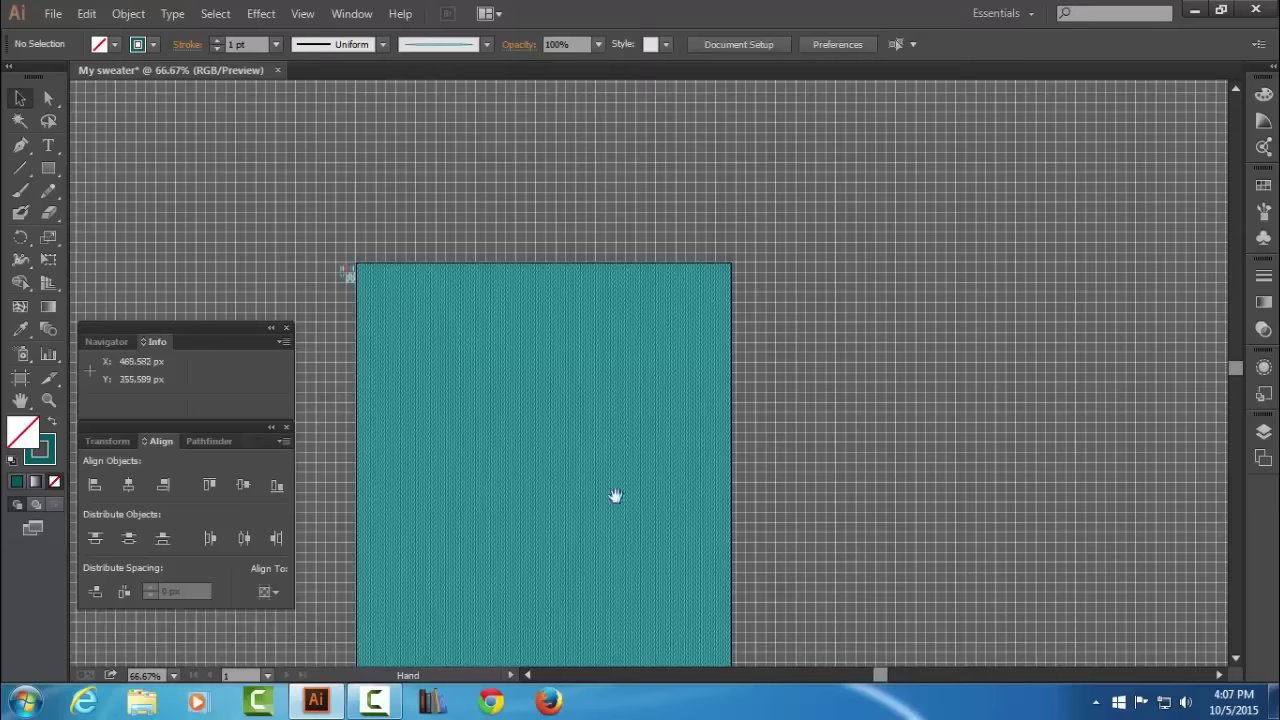
{"action": "left_click_drag", "start_coordinate": [614, 497], "coordinate": [720, 400]}
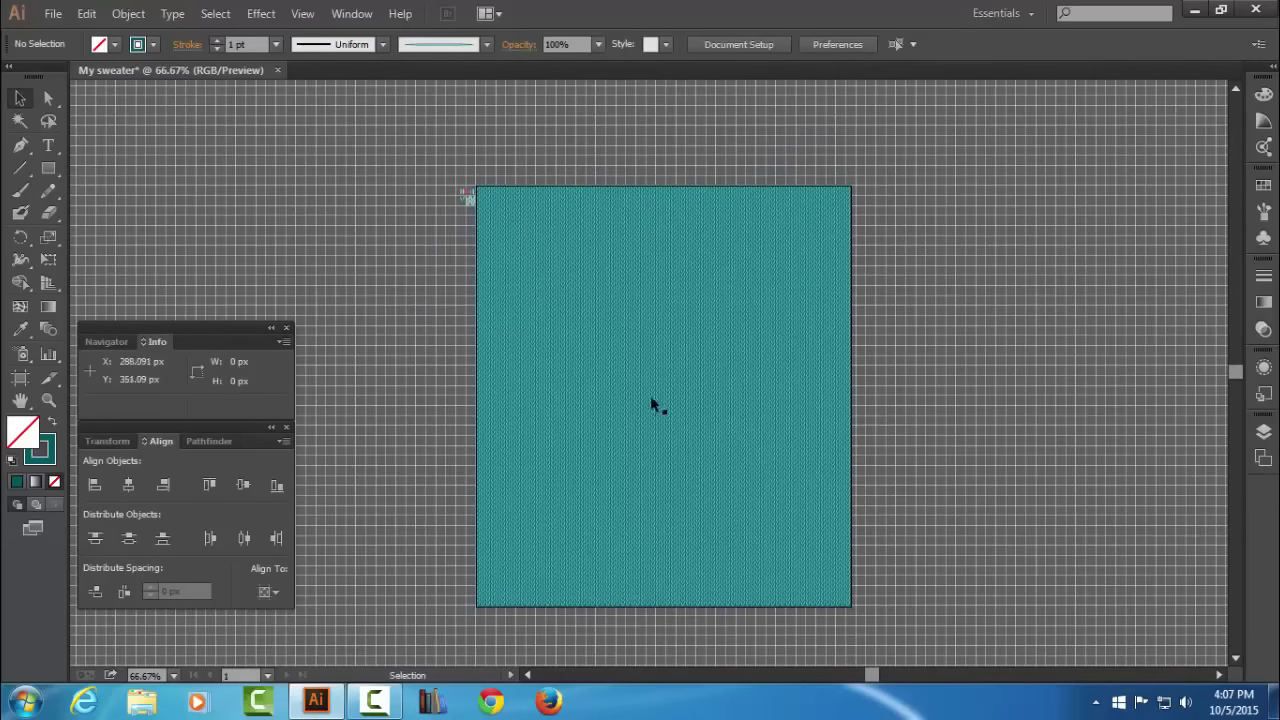
{"action": "scroll", "coordinate": [652, 398], "scroll_direction": "up", "scroll_amount": 2}
{"action": "scroll", "coordinate": [653, 410], "scroll_direction": "left", "scroll_amount": 3}
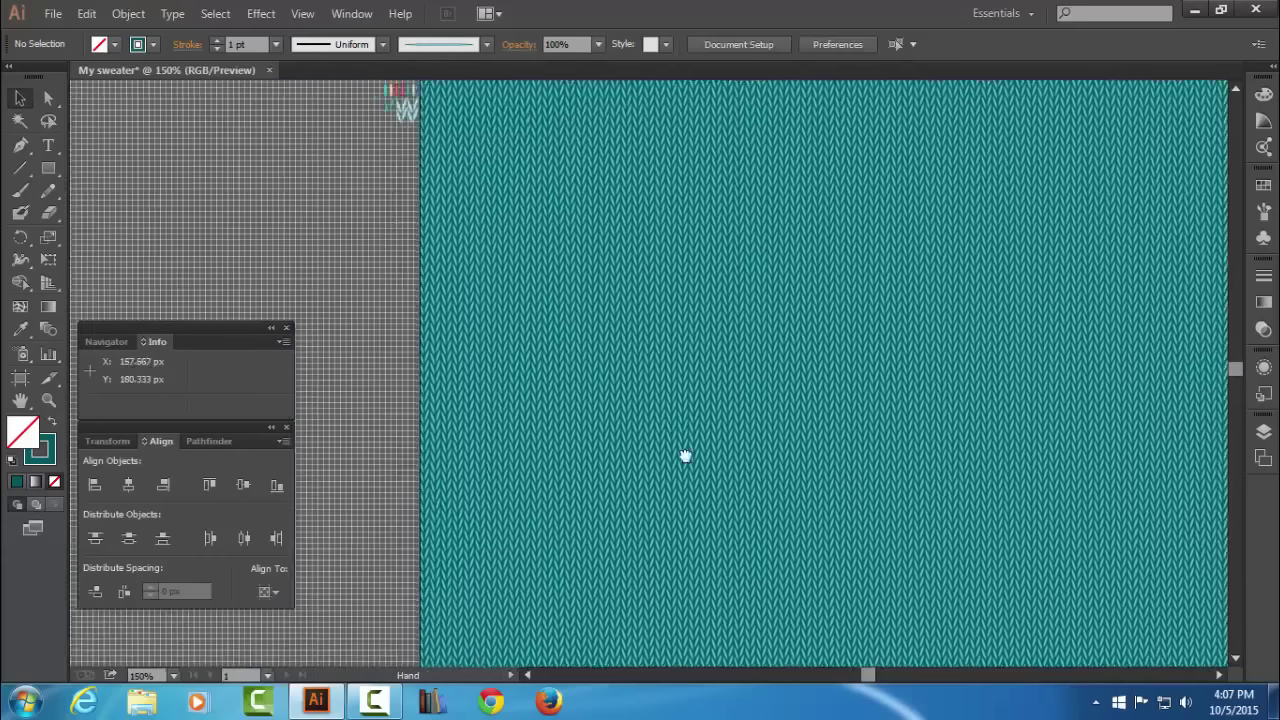
{"action": "scroll", "coordinate": [686, 451], "scroll_direction": "up", "scroll_amount": 3}
{"action": "scroll", "coordinate": [614, 371], "scroll_direction": "up", "scroll_amount": 1}
{"action": "scroll", "coordinate": [609, 352], "scroll_direction": "up", "scroll_amount": 1}
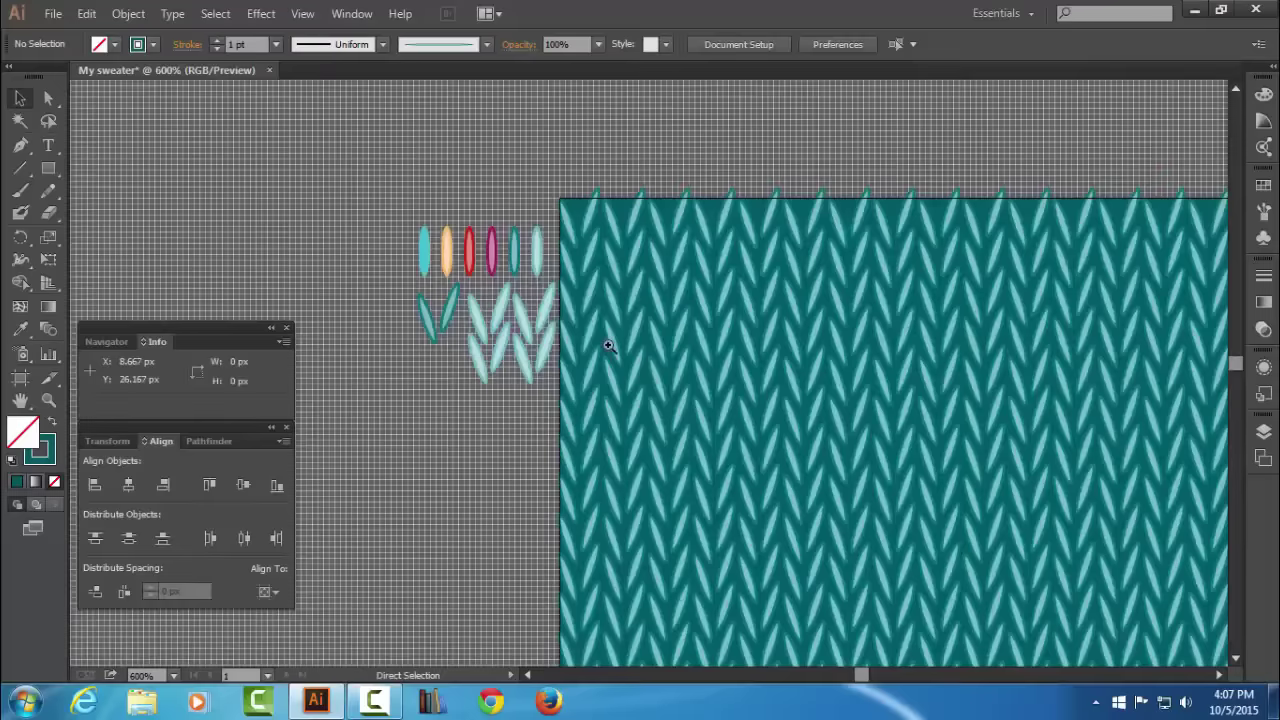
{"action": "scroll", "coordinate": [606, 349], "scroll_direction": "up", "scroll_amount": 1}
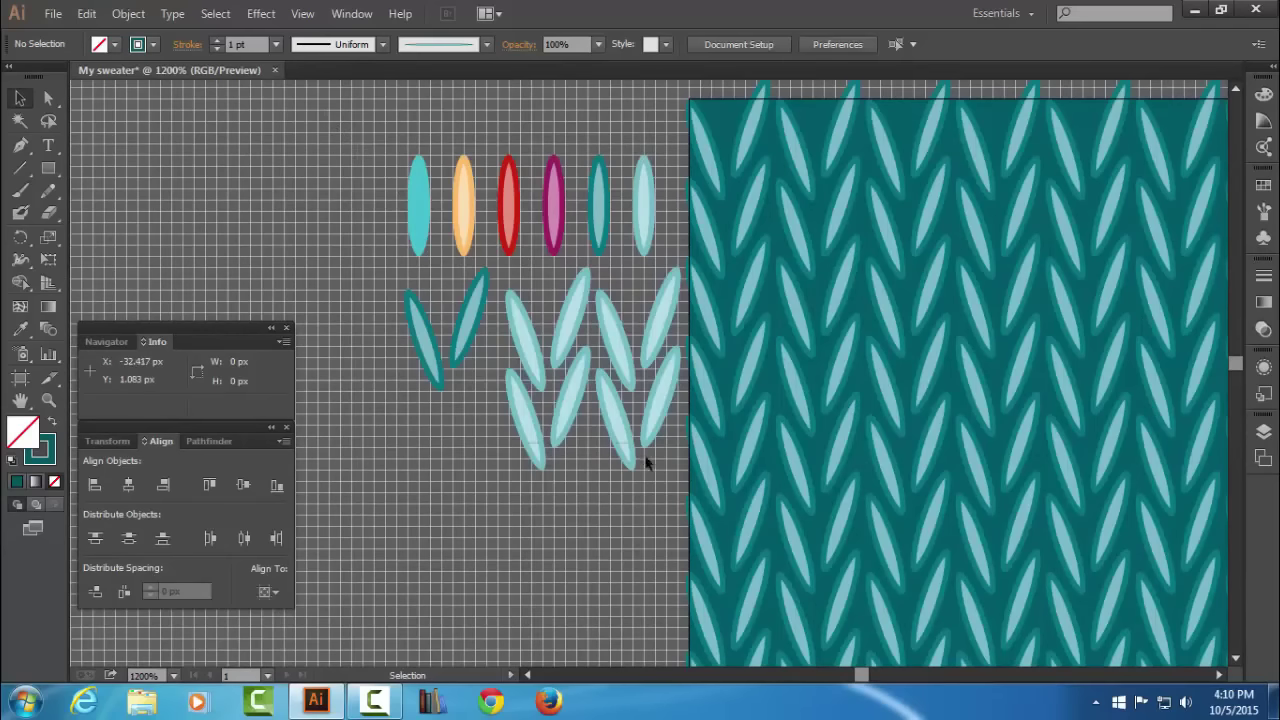
Select all the sample shapes and bring them to the front.
{"action": "key", "text": "ctrl+a"}
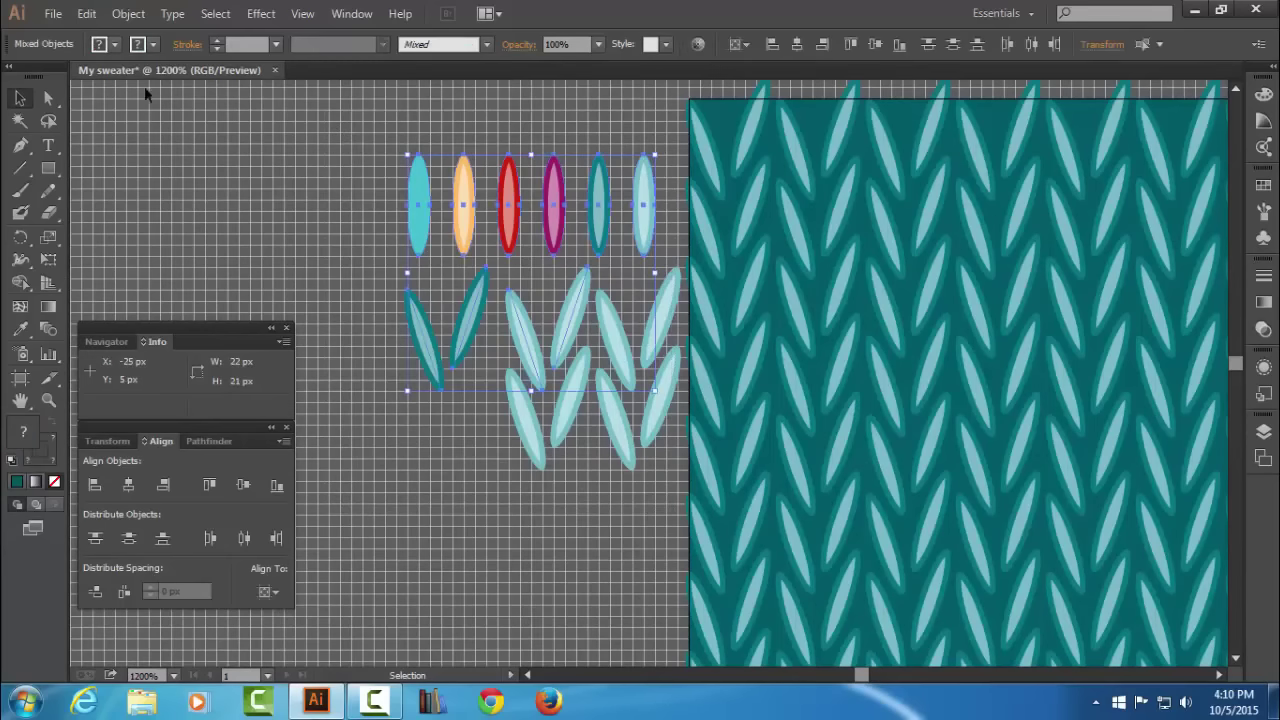
{"action": "left_click", "coordinate": [128, 13]}
{"action": "mouse_move", "coordinate": [157, 56]}
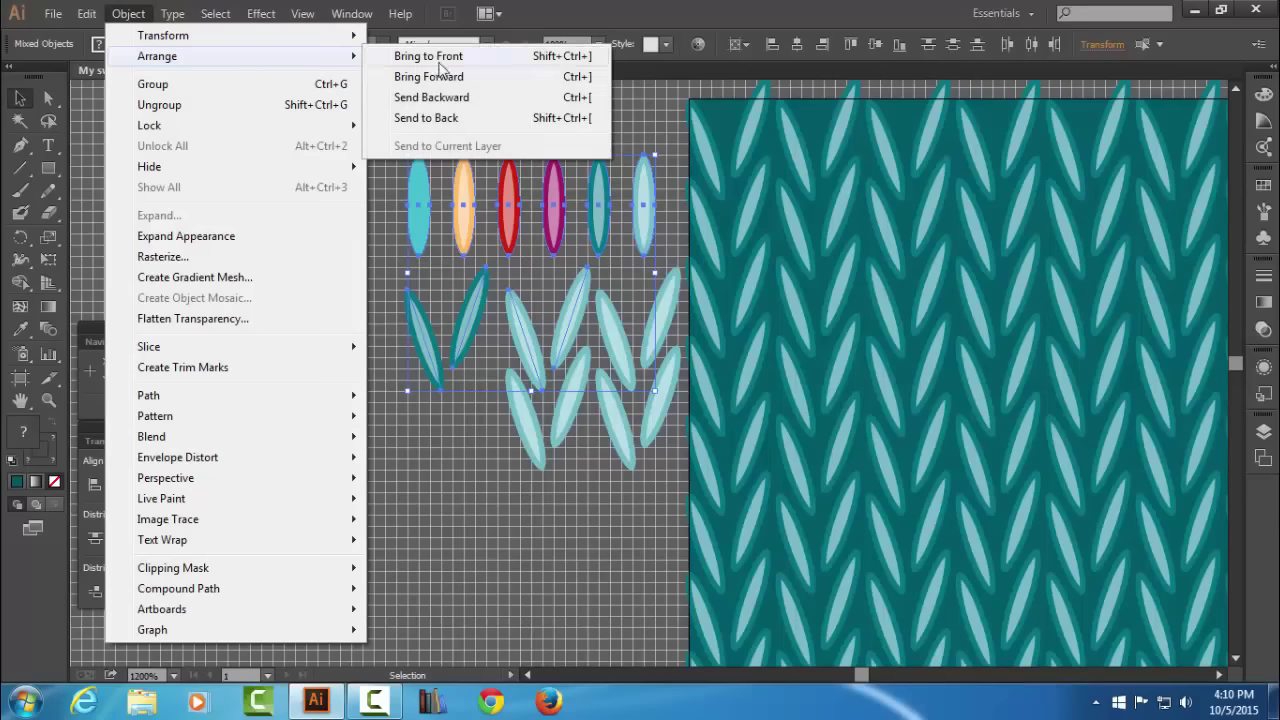
{"action": "left_click", "coordinate": [498, 58]}
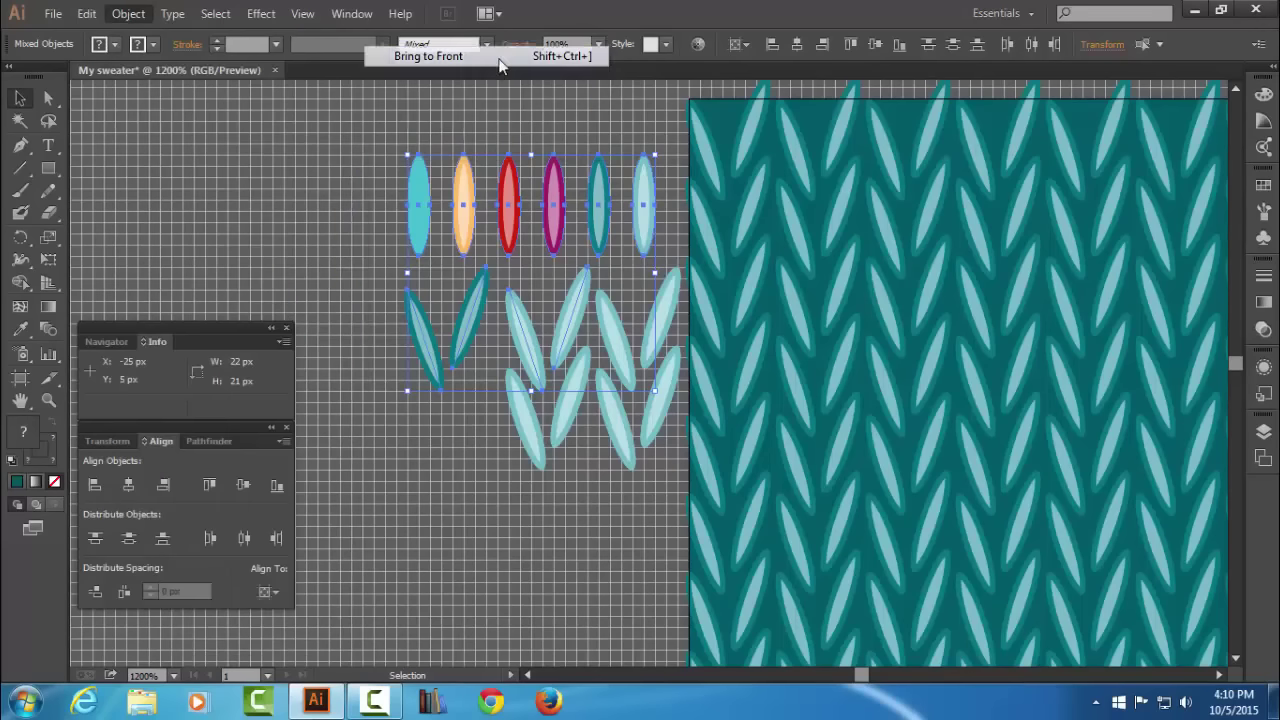
{"action": "left_click", "coordinate": [212, 190]}
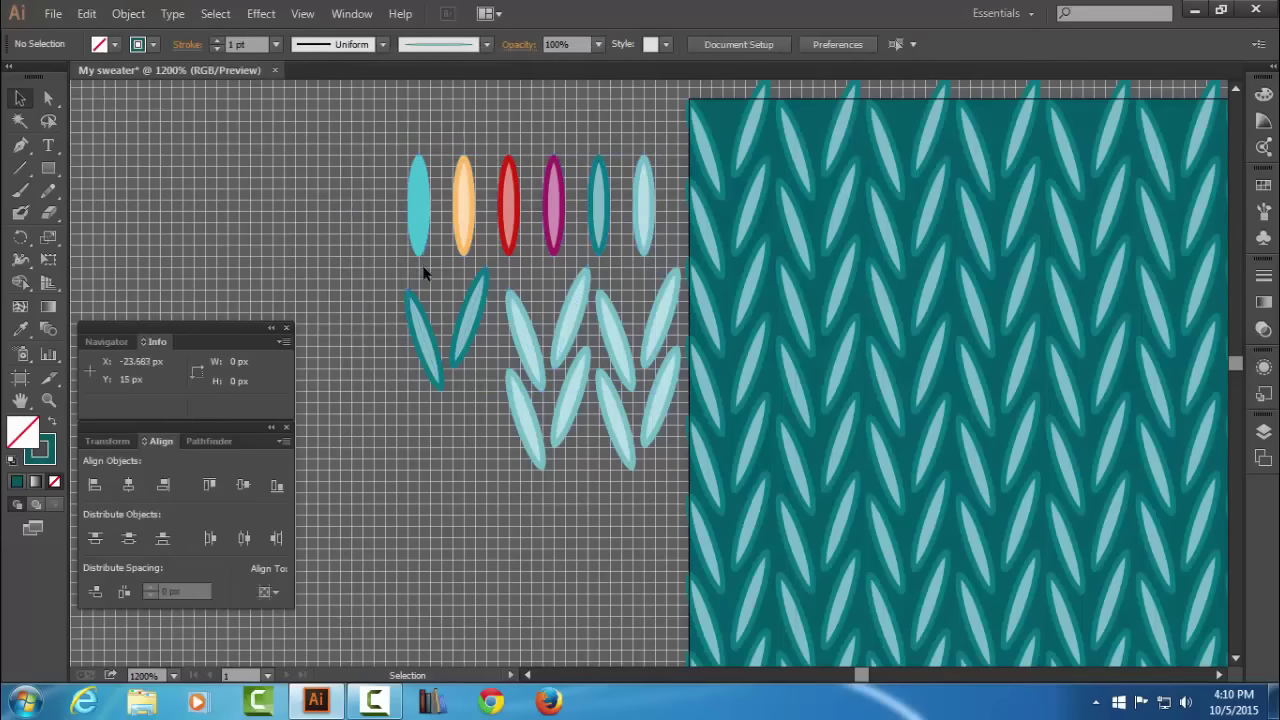
Copy the V stitch group, paste it in front, and drag it to the pattern's upper-left edge.
{"action": "left_click", "coordinate": [528, 358]}
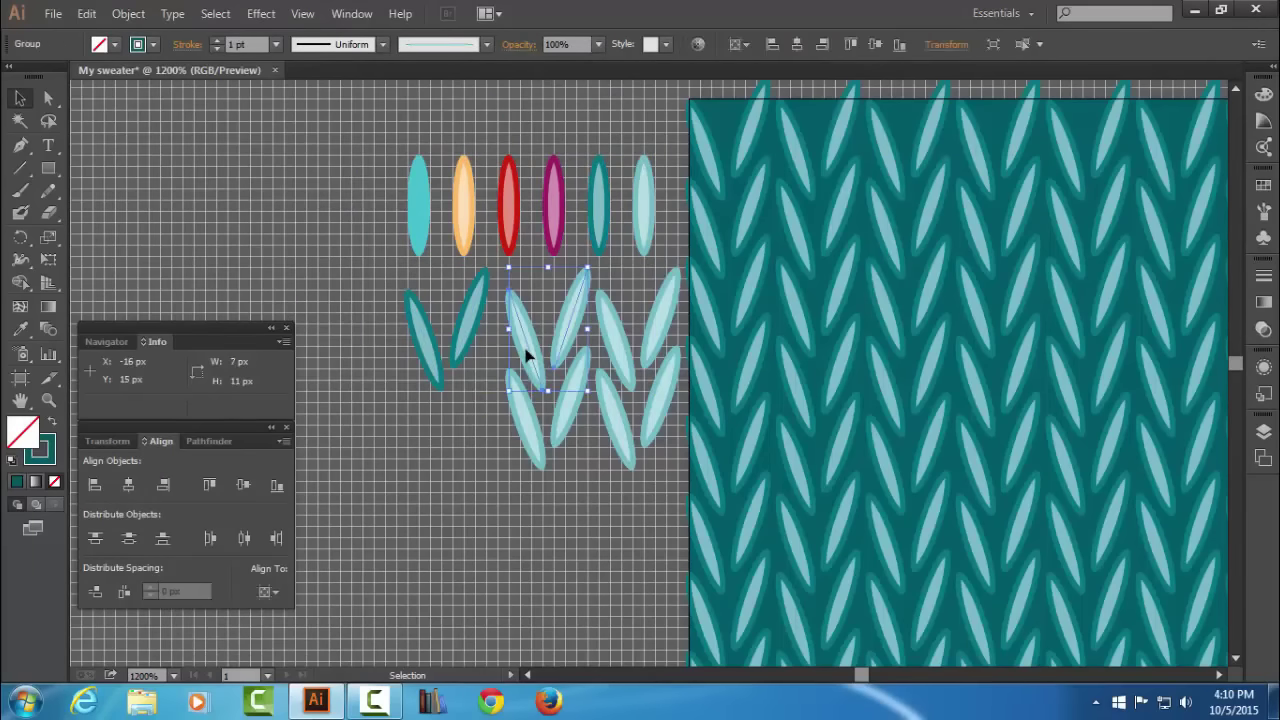
{"action": "left_click", "coordinate": [86, 14]}
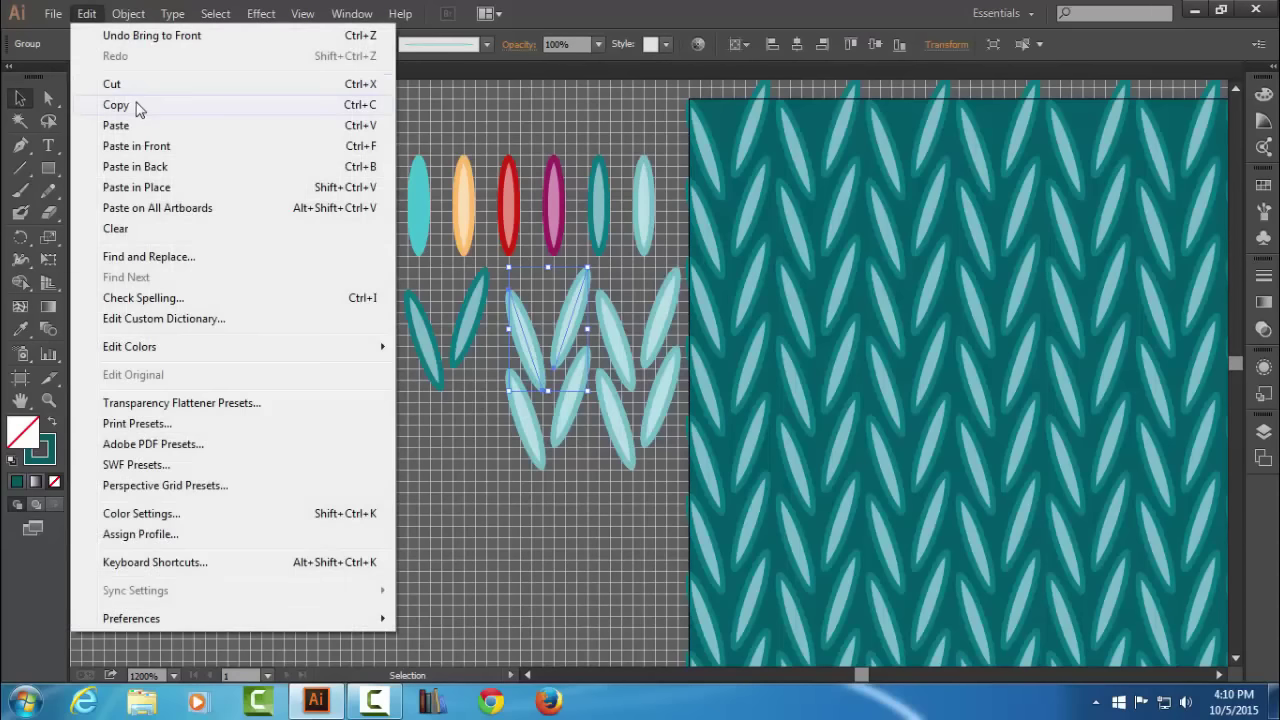
{"action": "left_click", "coordinate": [140, 104]}
{"action": "left_click", "coordinate": [87, 14]}
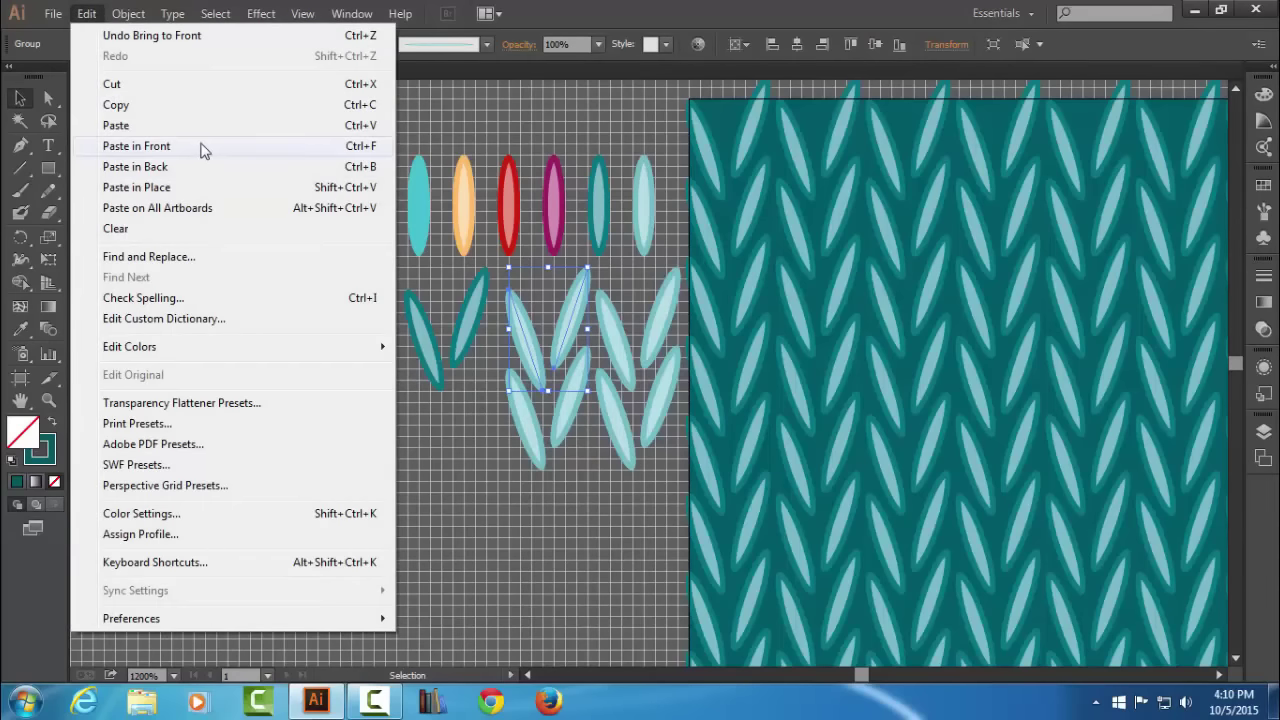
{"action": "left_click", "coordinate": [205, 155]}
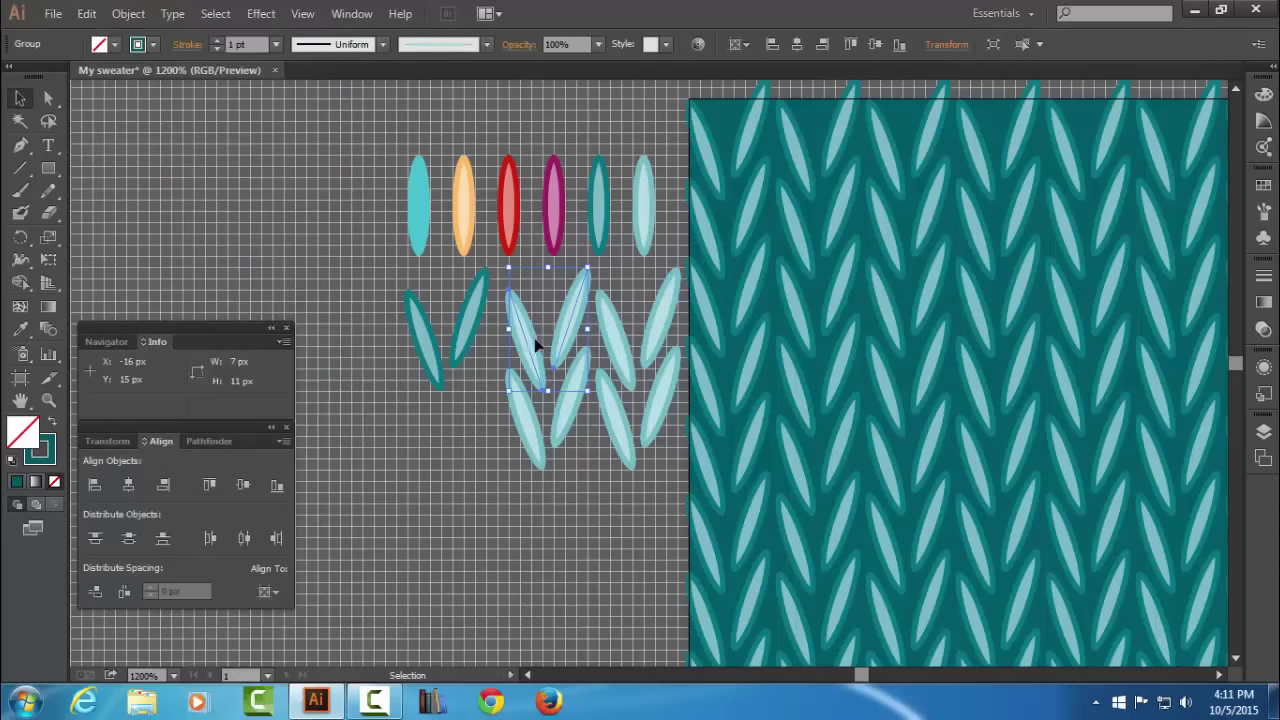
{"action": "left_click_drag", "start_coordinate": [535, 345], "coordinate": [700, 320]}
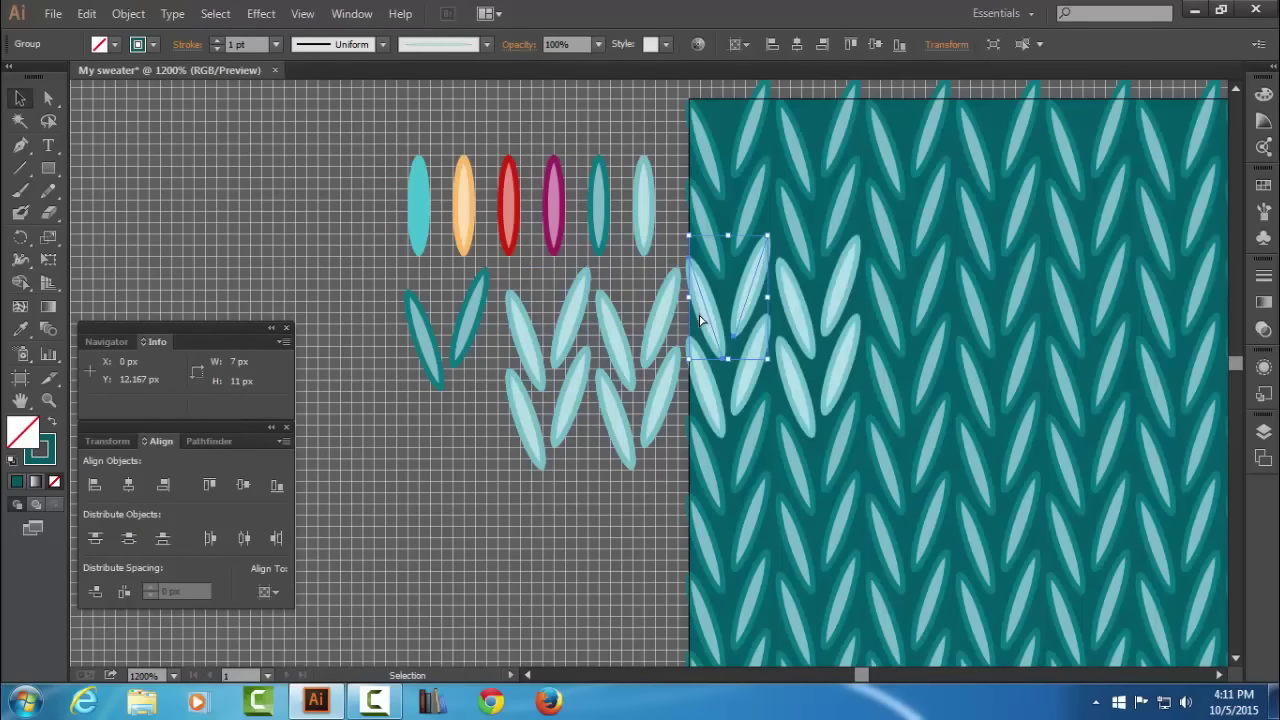
Give the copied stitch the Milano red brush and repeat it 73 times, 8 px apart.
{"action": "left_click", "coordinate": [1263, 212]}
{"action": "left_click", "coordinate": [1191, 274]}
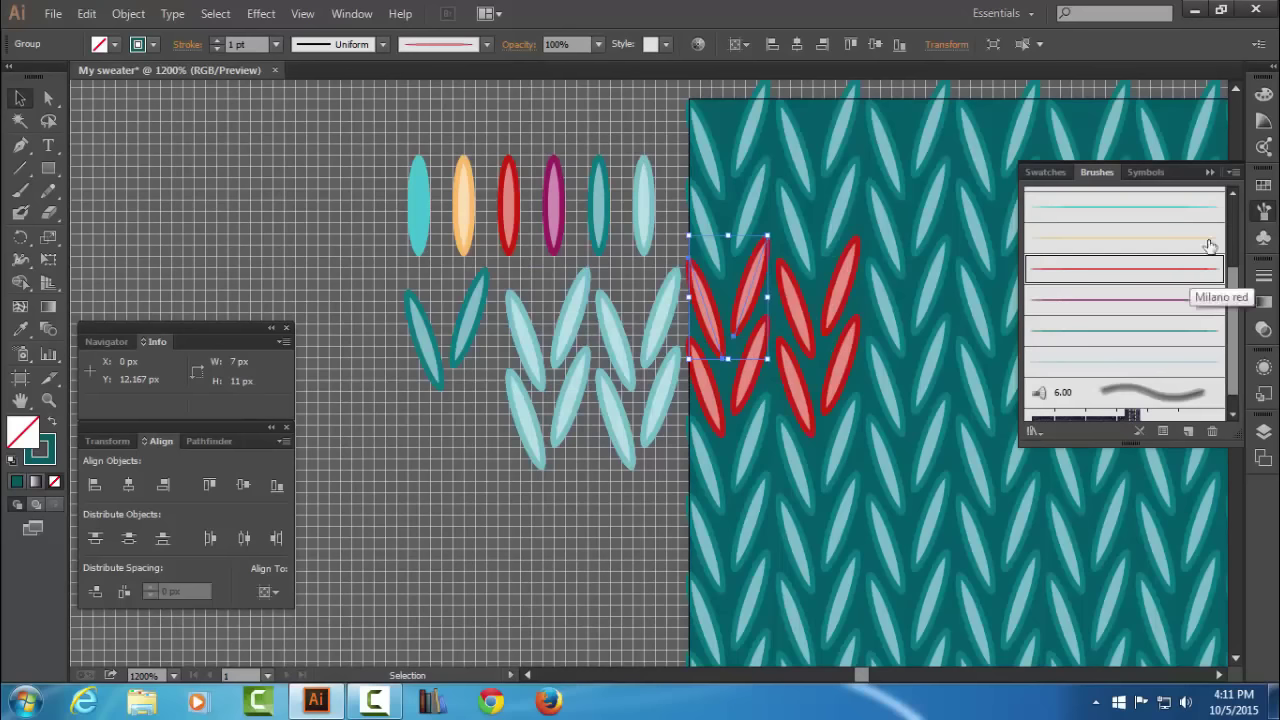
{"action": "left_click", "coordinate": [1210, 172]}
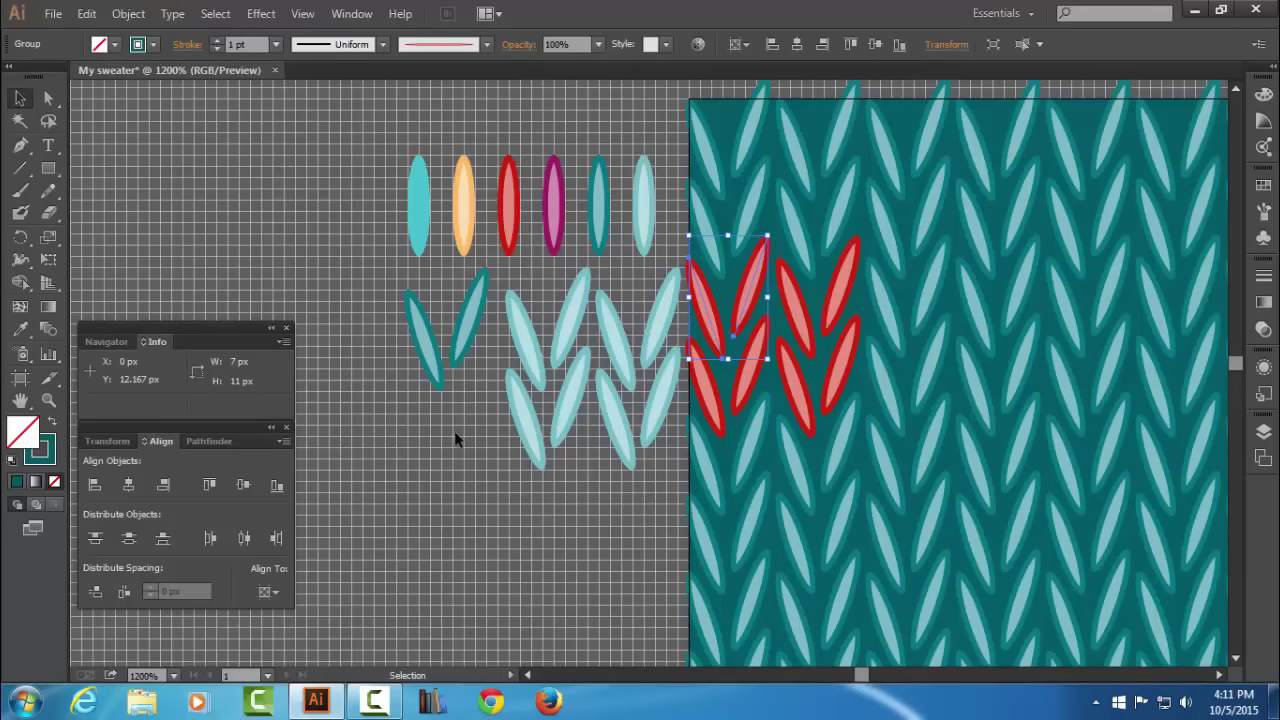
{"action": "left_click", "coordinate": [260, 14]}
{"action": "mouse_move", "coordinate": [319, 166]}
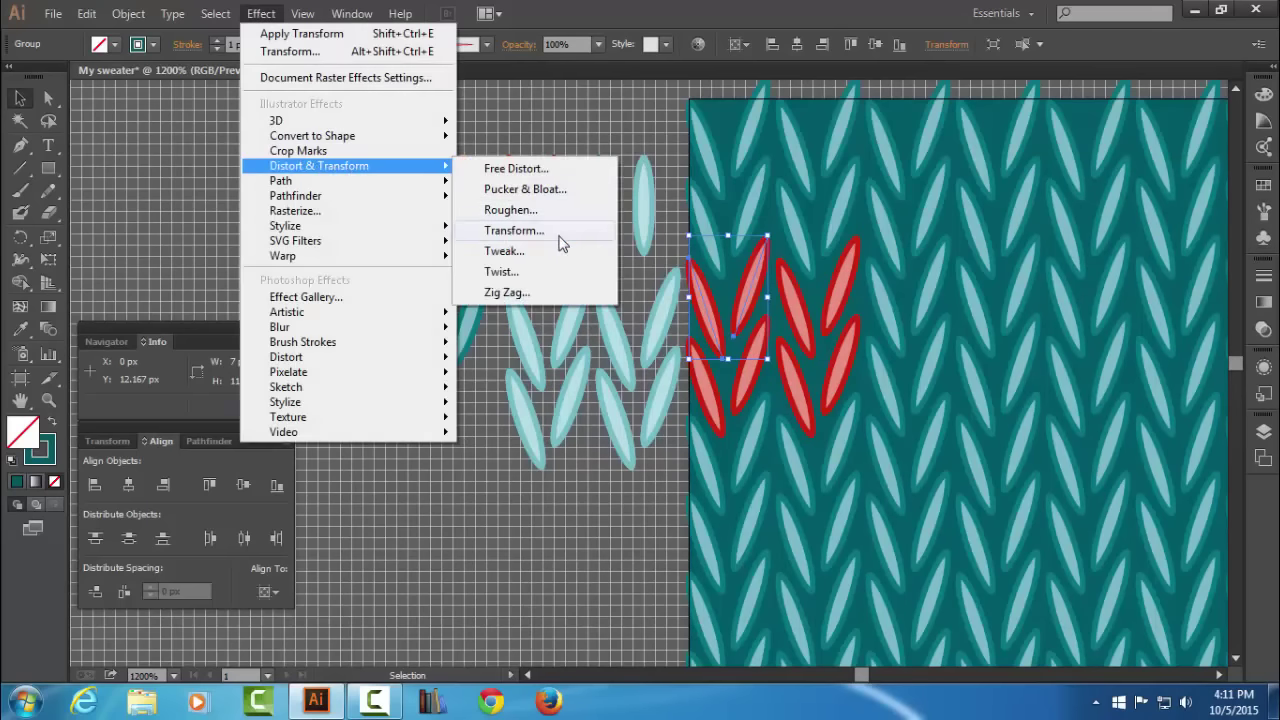
{"action": "left_click", "coordinate": [556, 233]}
{"action": "double_click", "coordinate": [982, 254]}
{"action": "type", "text": "8"}
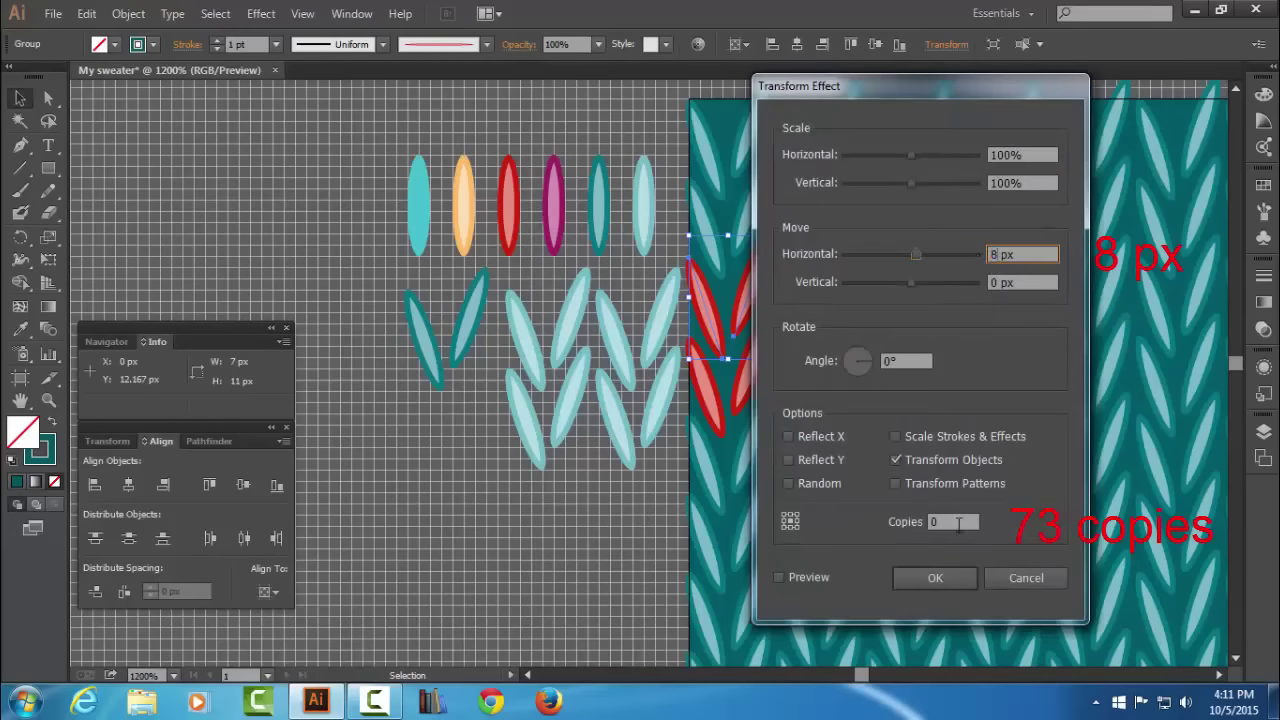
{"action": "left_click_drag", "start_coordinate": [958, 524], "coordinate": [914, 523]}
{"action": "type", "text": "3"}
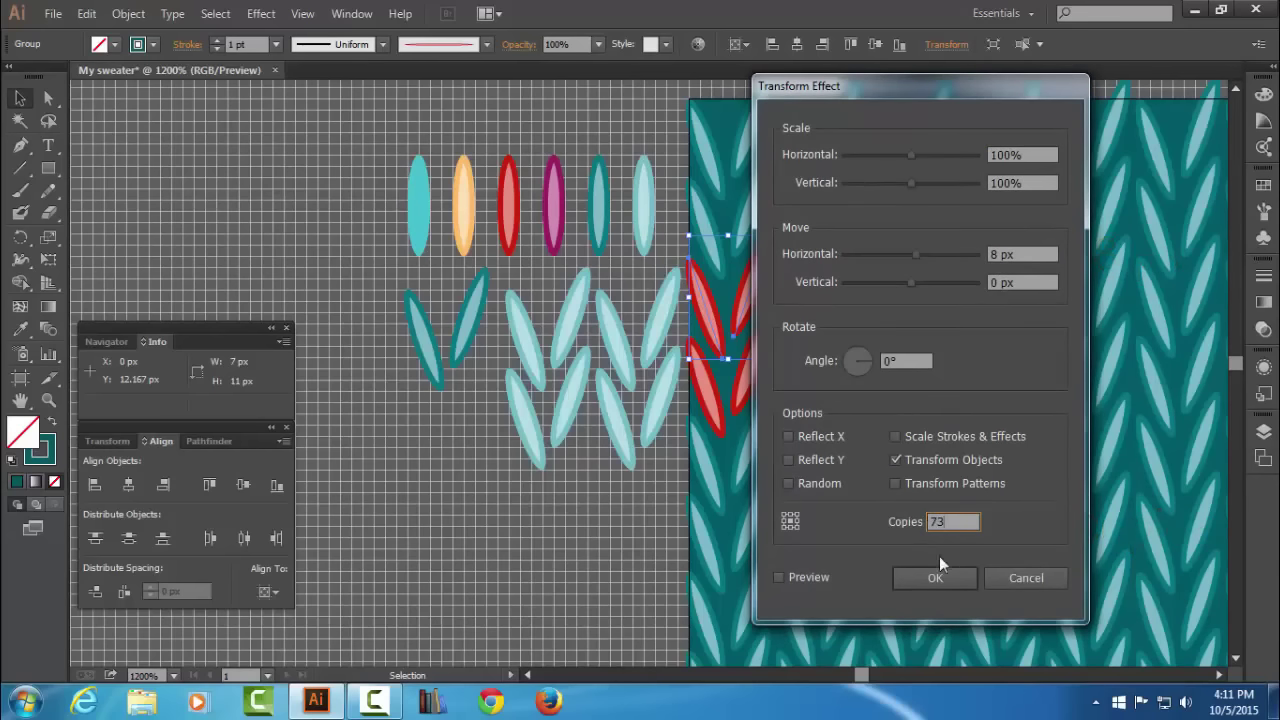
{"action": "left_click", "coordinate": [935, 578]}
Zoom out to check the whole red stripe, then zoom back in on its start.
{"action": "left_click", "coordinate": [597, 544]}
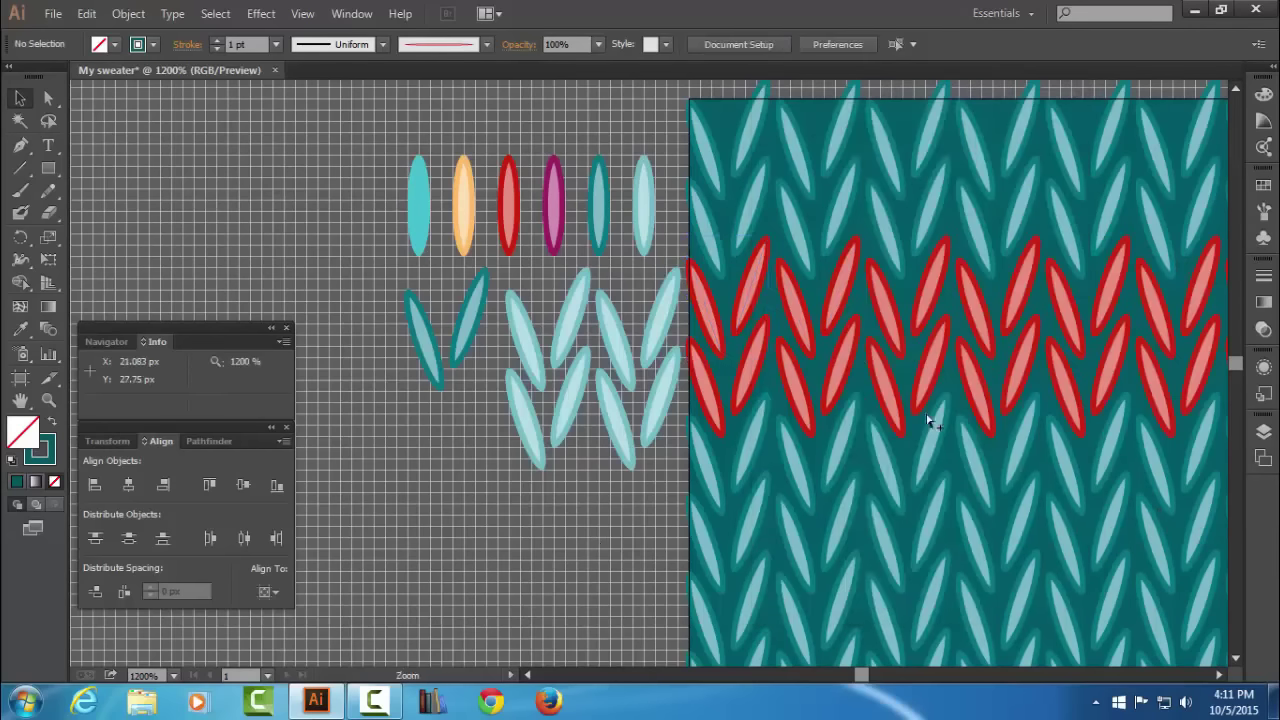
{"action": "left_click", "coordinate": [920, 425], "text": "ctrl+alt"}
{"action": "left_click", "coordinate": [894, 431], "text": "ctrl+alt"}
{"action": "left_click", "coordinate": [860, 440], "text": "ctrl+alt"}
{"action": "left_click", "coordinate": [848, 441], "text": "ctrl+alt"}
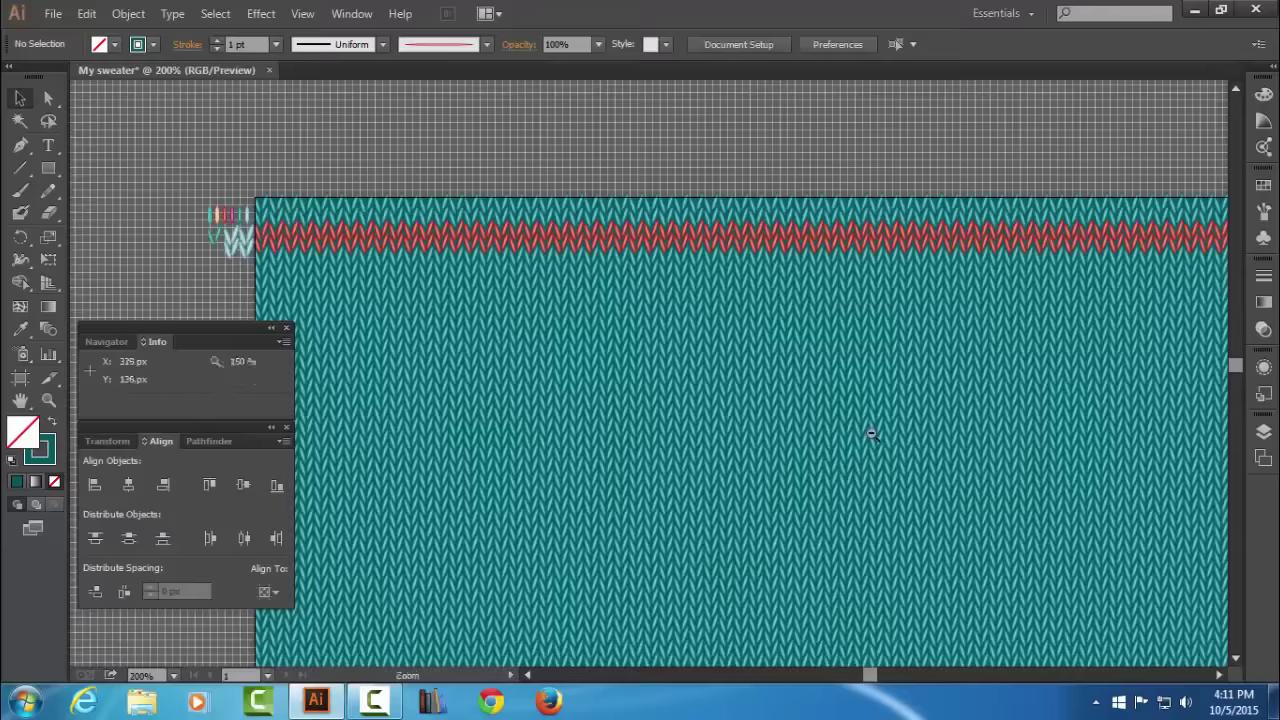
{"action": "left_click", "coordinate": [871, 434], "text": "ctrl+alt"}
{"action": "left_click_drag", "start_coordinate": [672, 327], "coordinate": [889, 326]}
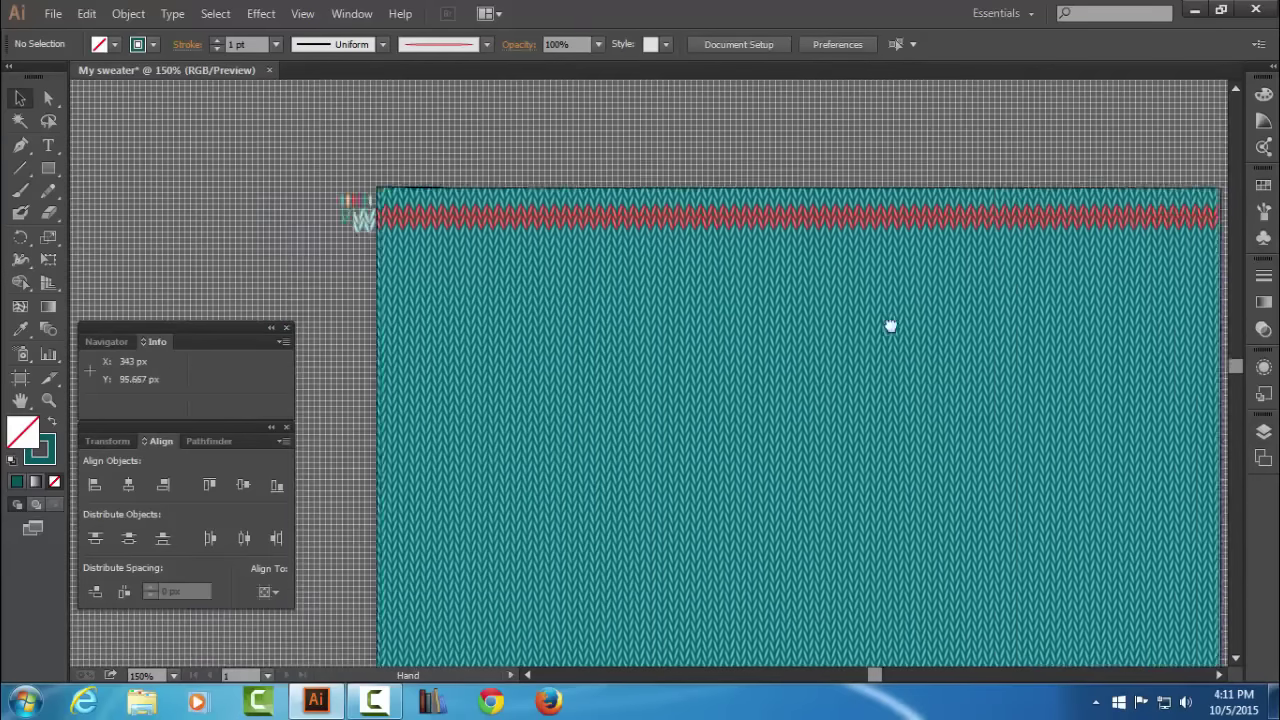
{"action": "left_click", "coordinate": [510, 310], "text": "ctrl"}
{"action": "left_click", "coordinate": [572, 297], "text": "ctrl"}
{"action": "left_click", "coordinate": [580, 350], "text": "ctrl"}
{"action": "left_click", "coordinate": [663, 423], "text": "ctrl"}
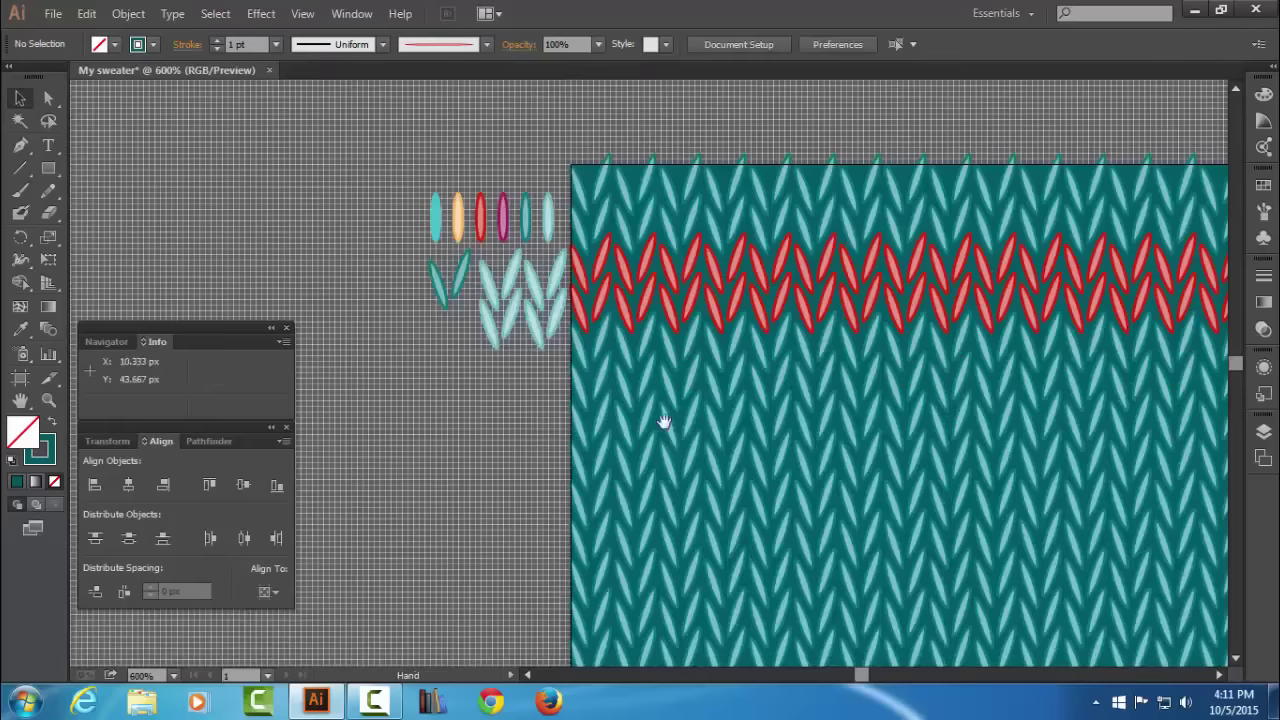
{"action": "left_click", "coordinate": [712, 420], "text": "ctrl"}
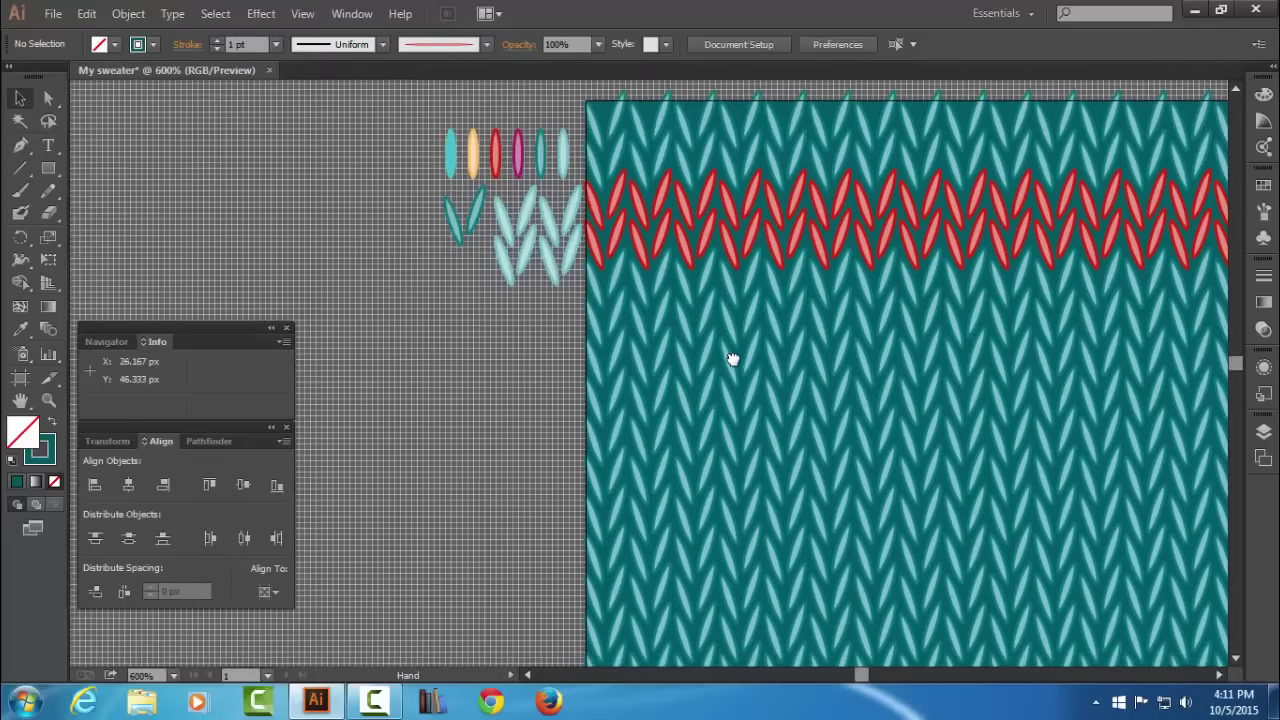
Paste a copy of the red stripe in front and drag it 37.5 px straight down.
{"action": "left_click", "coordinate": [603, 213]}
{"action": "left_click", "coordinate": [88, 14]}
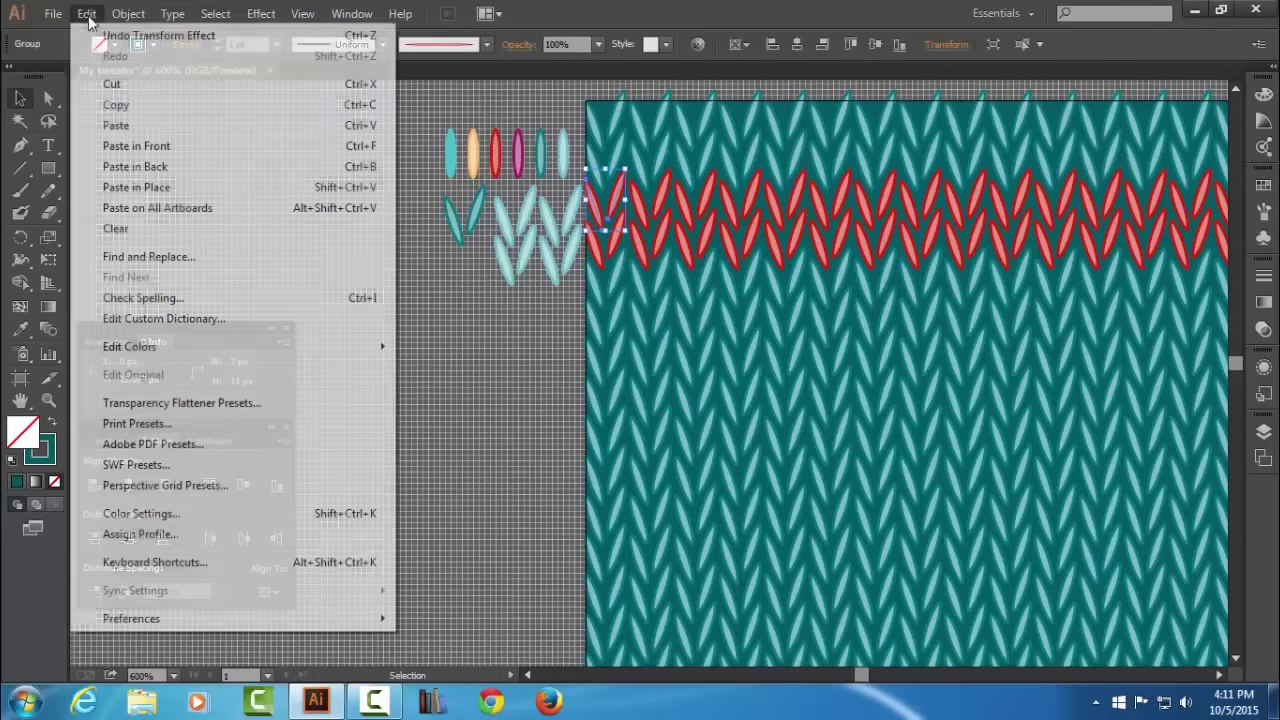
{"action": "left_click", "coordinate": [112, 105]}
{"action": "left_click", "coordinate": [88, 14]}
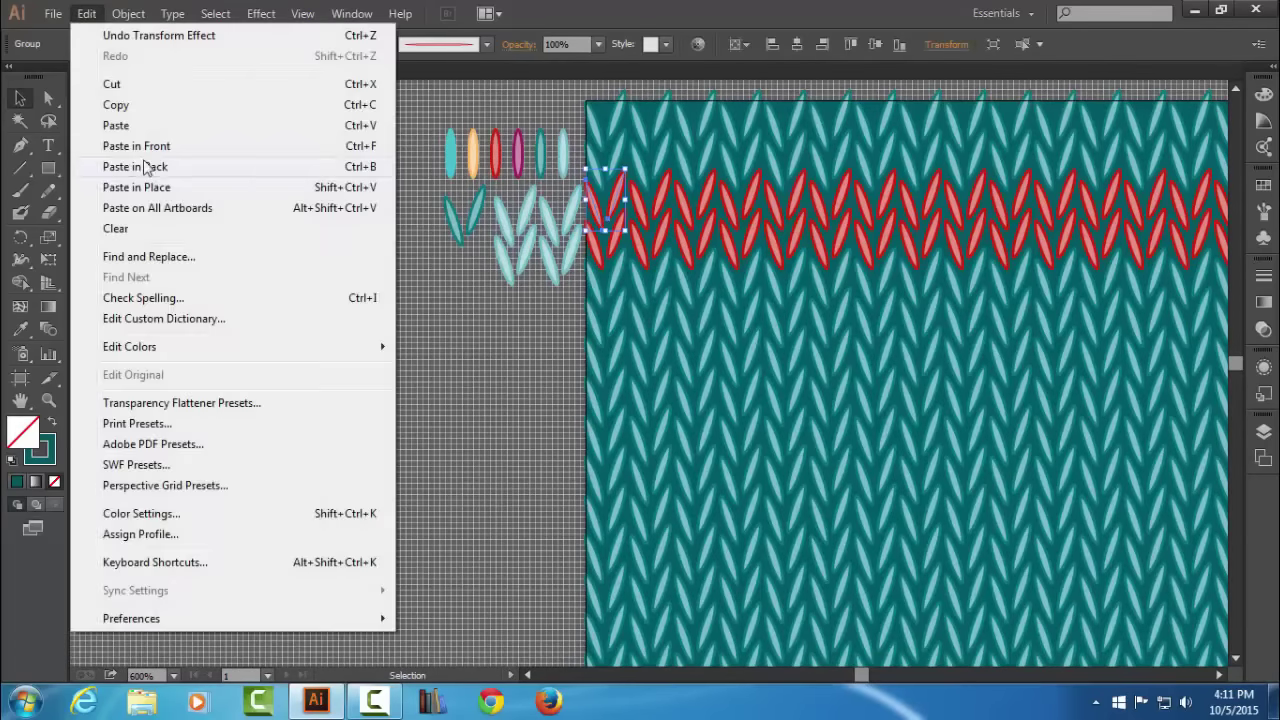
{"action": "left_click", "coordinate": [150, 140]}
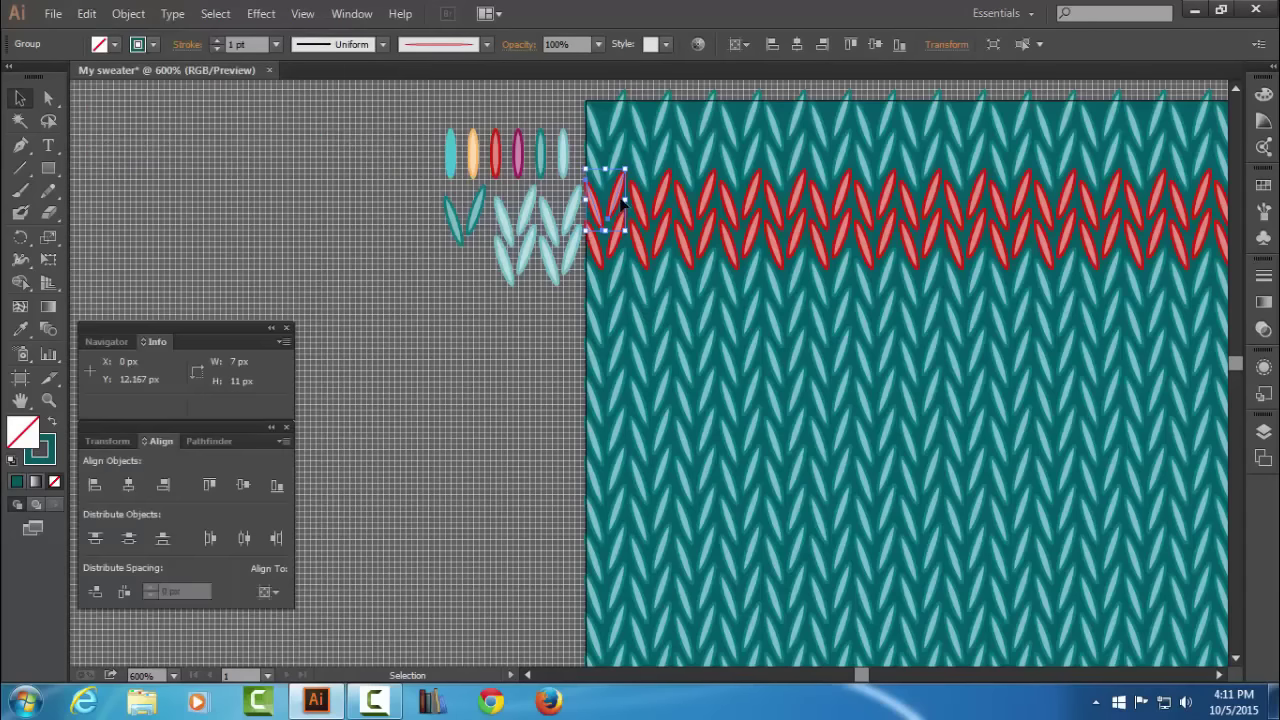
{"action": "left_click_drag", "start_coordinate": [622, 200], "coordinate": [620, 440]}
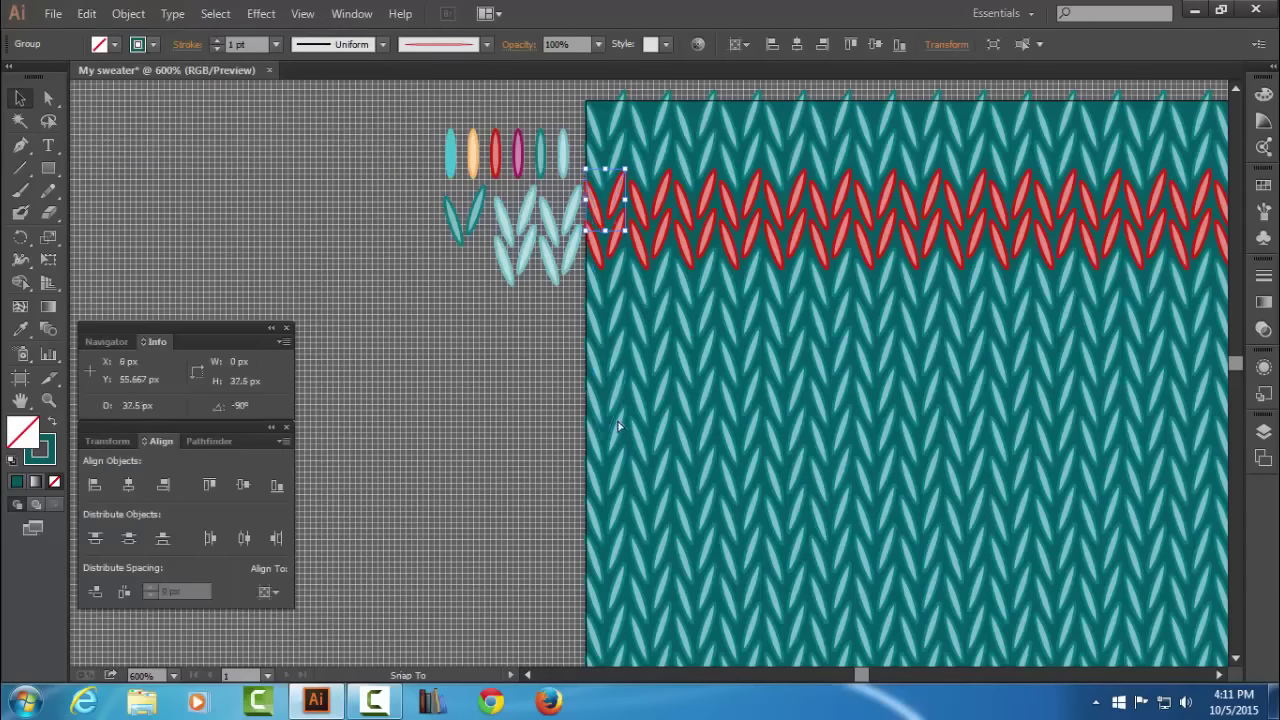
{"action": "left_click", "coordinate": [472, 459]}
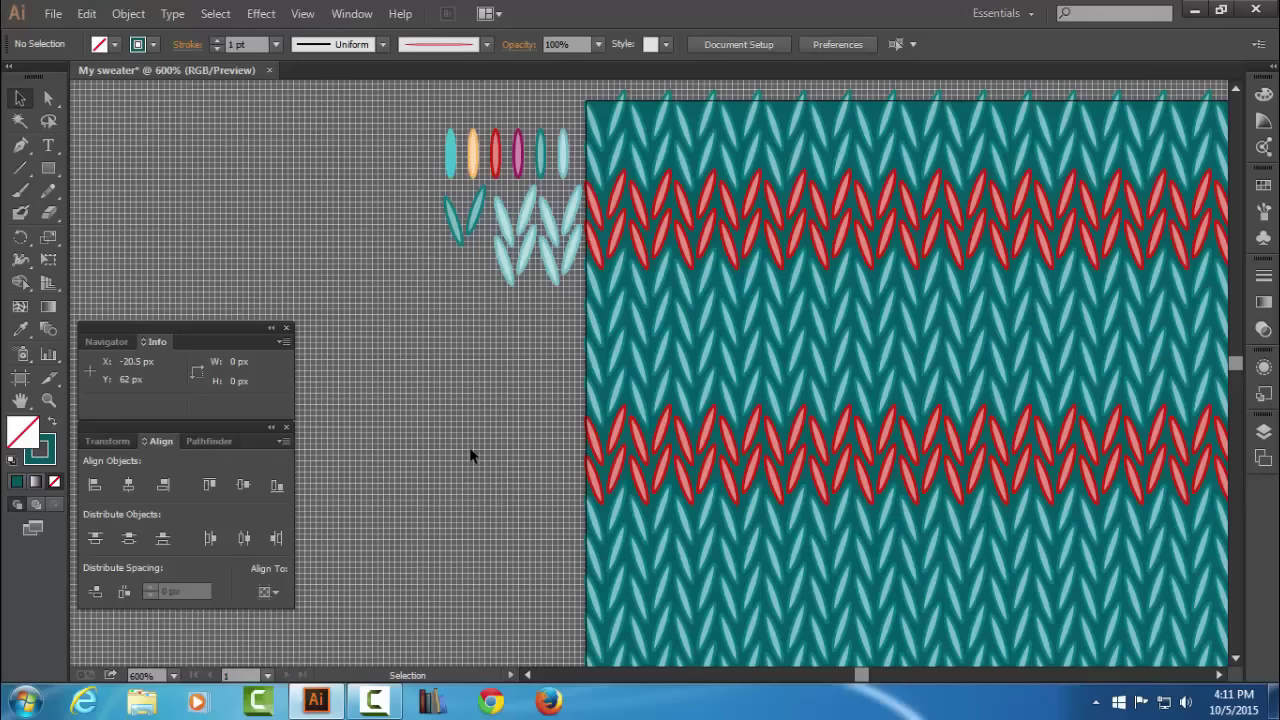
Duplicate the teal stitch pair in front and move the copy straight down below the swatches.
{"action": "left_click", "coordinate": [665, 445]}
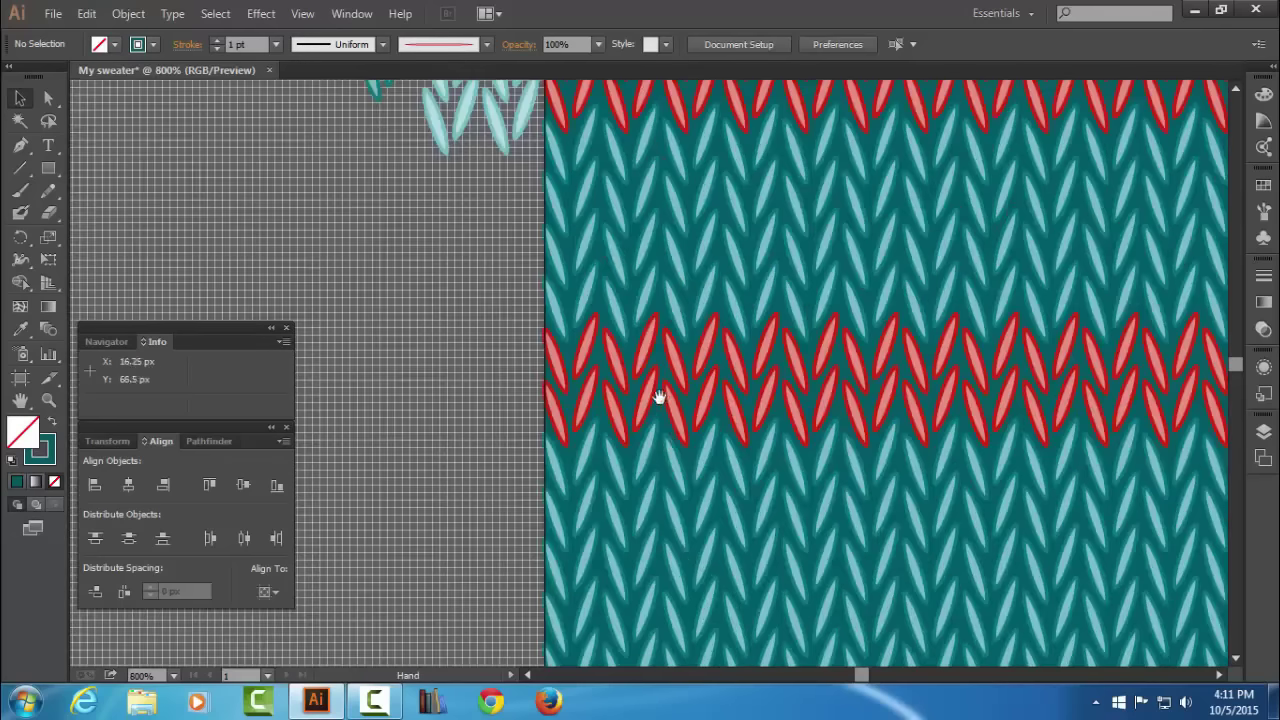
{"action": "left_click", "coordinate": [659, 395], "text": "alt"}
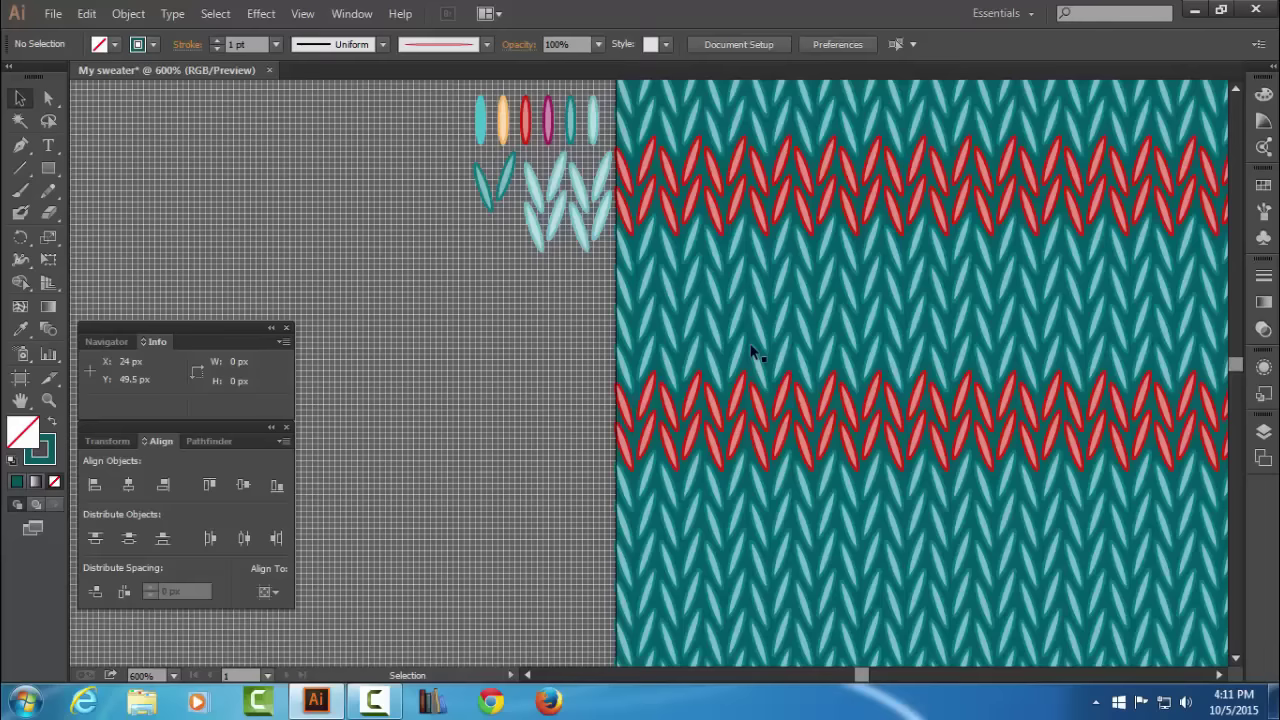
{"action": "left_click", "coordinate": [480, 185]}
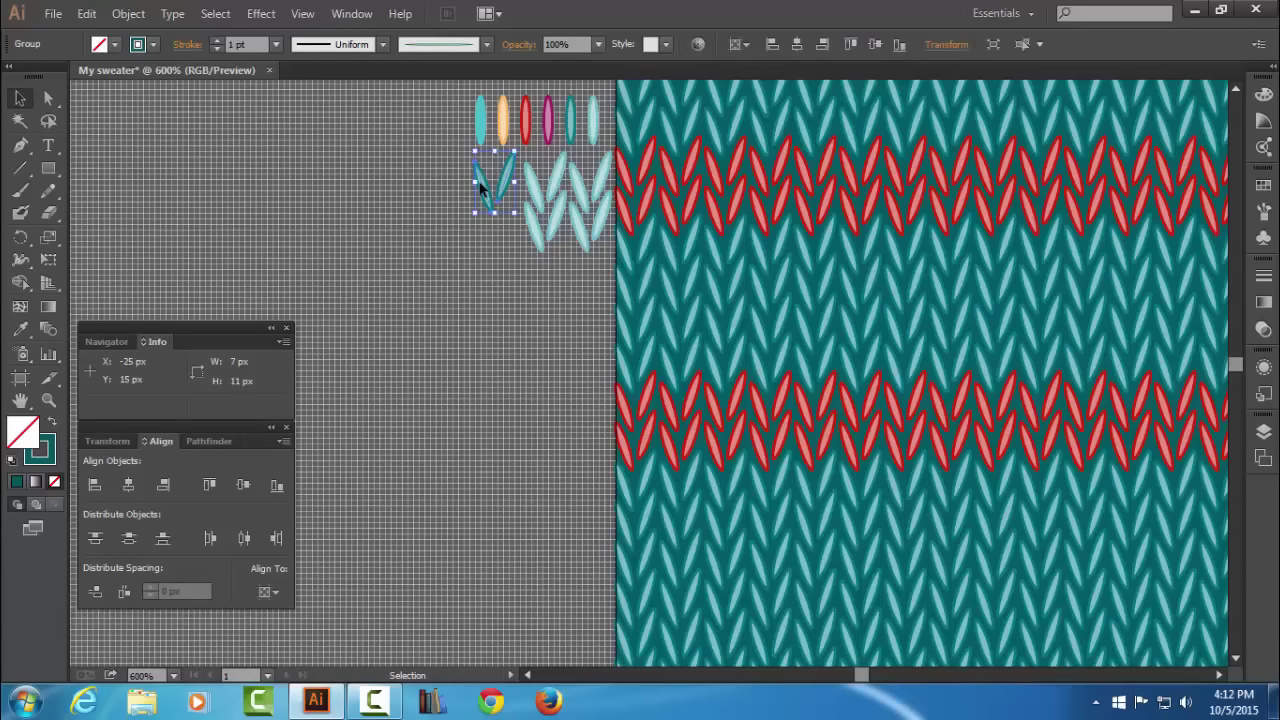
{"action": "left_click", "coordinate": [87, 13]}
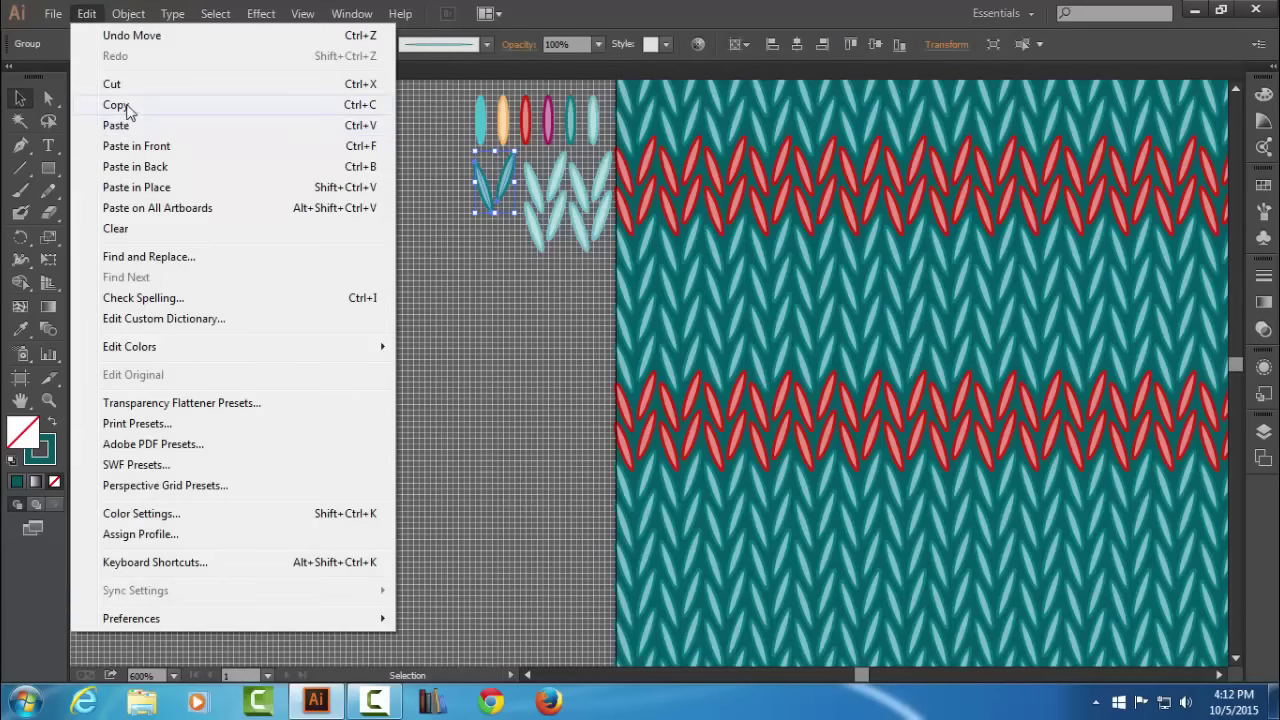
{"action": "left_click", "coordinate": [118, 105]}
{"action": "left_click", "coordinate": [87, 14]}
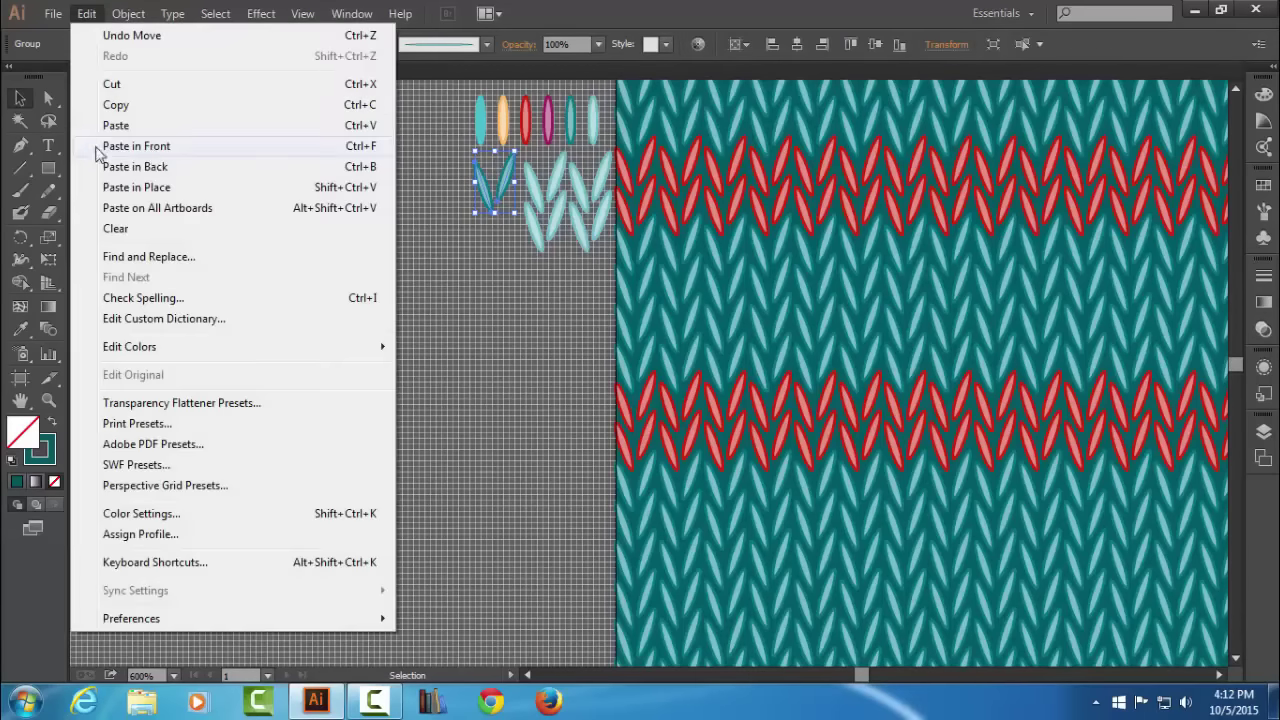
{"action": "left_click", "coordinate": [157, 148]}
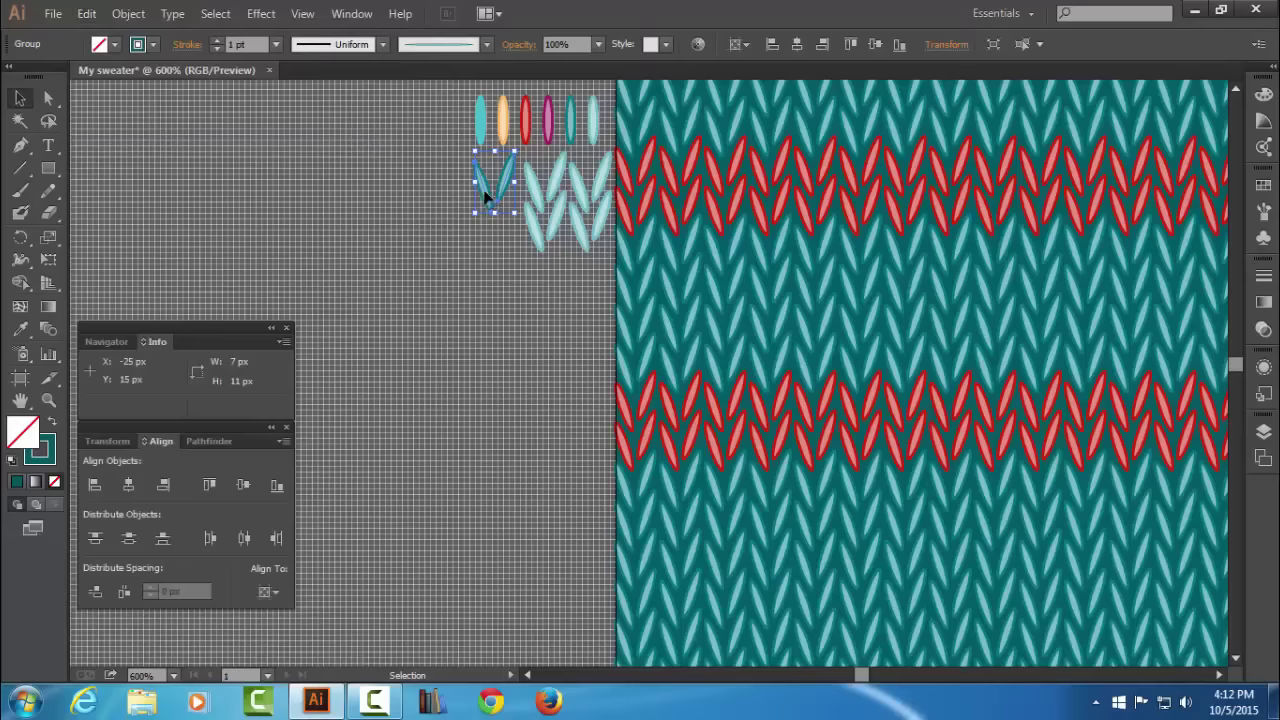
{"action": "left_click_drag", "start_coordinate": [487, 197], "coordinate": [484, 346]}
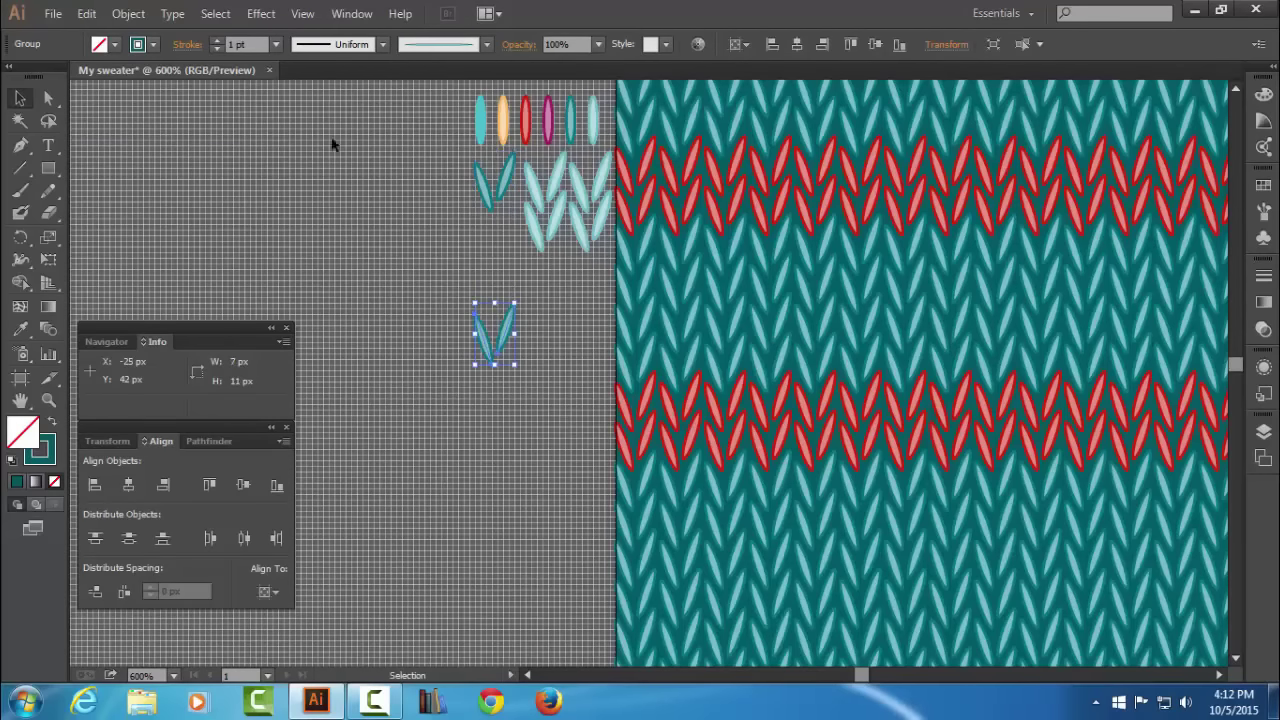
Give the copy a Transform effect moving it 8 px horizontally with 1 copy.
{"action": "left_click", "coordinate": [261, 14]}
{"action": "mouse_move", "coordinate": [319, 166]}
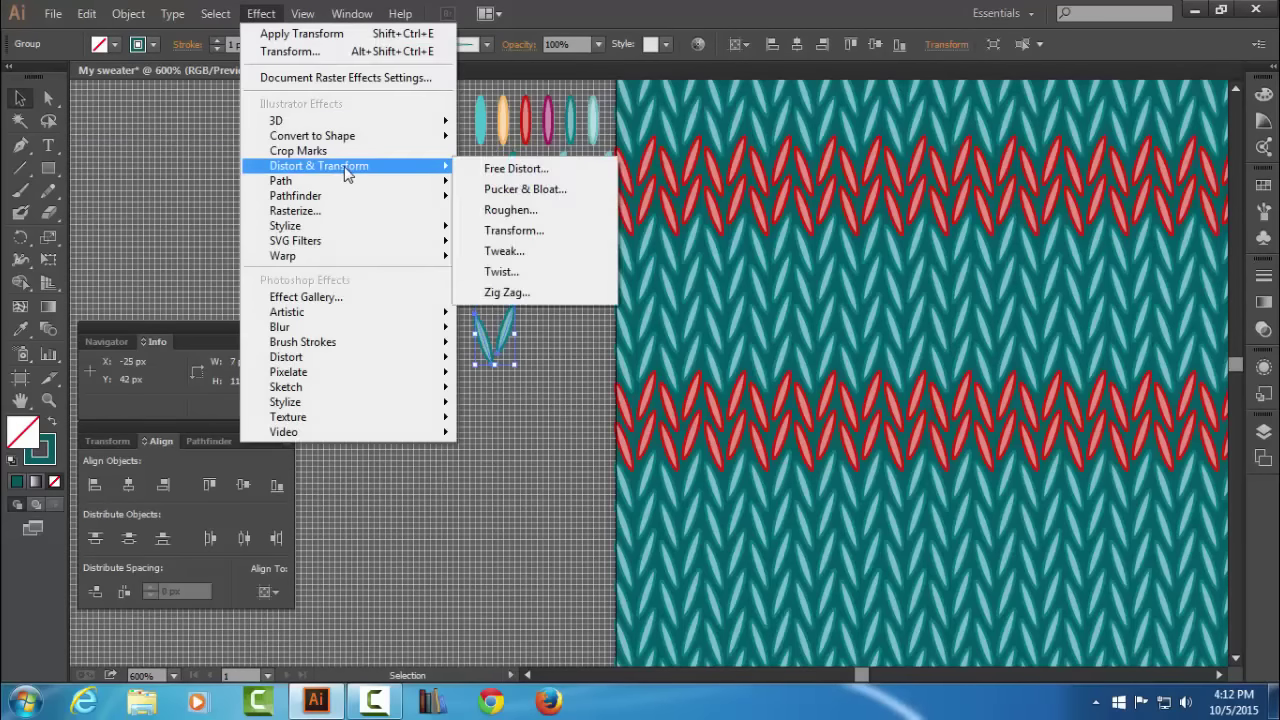
{"action": "left_click", "coordinate": [541, 231]}
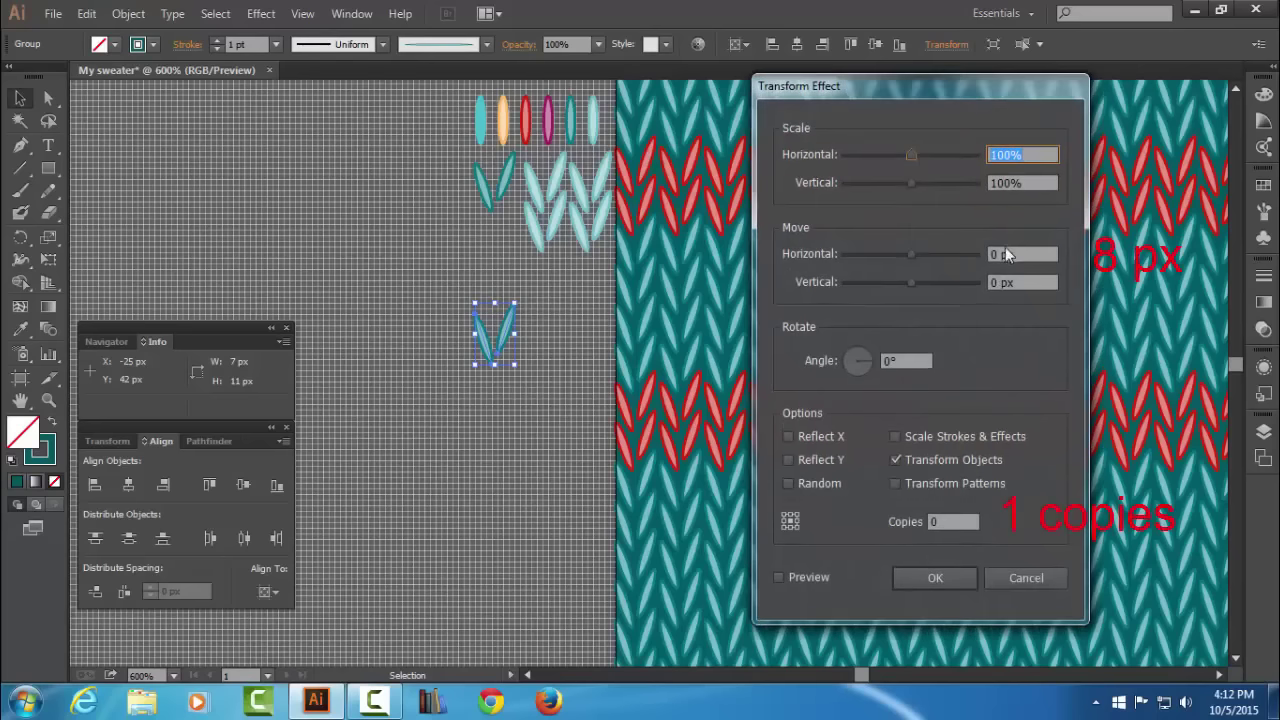
{"action": "double_click", "coordinate": [990, 254]}
{"action": "type", "text": "8"}
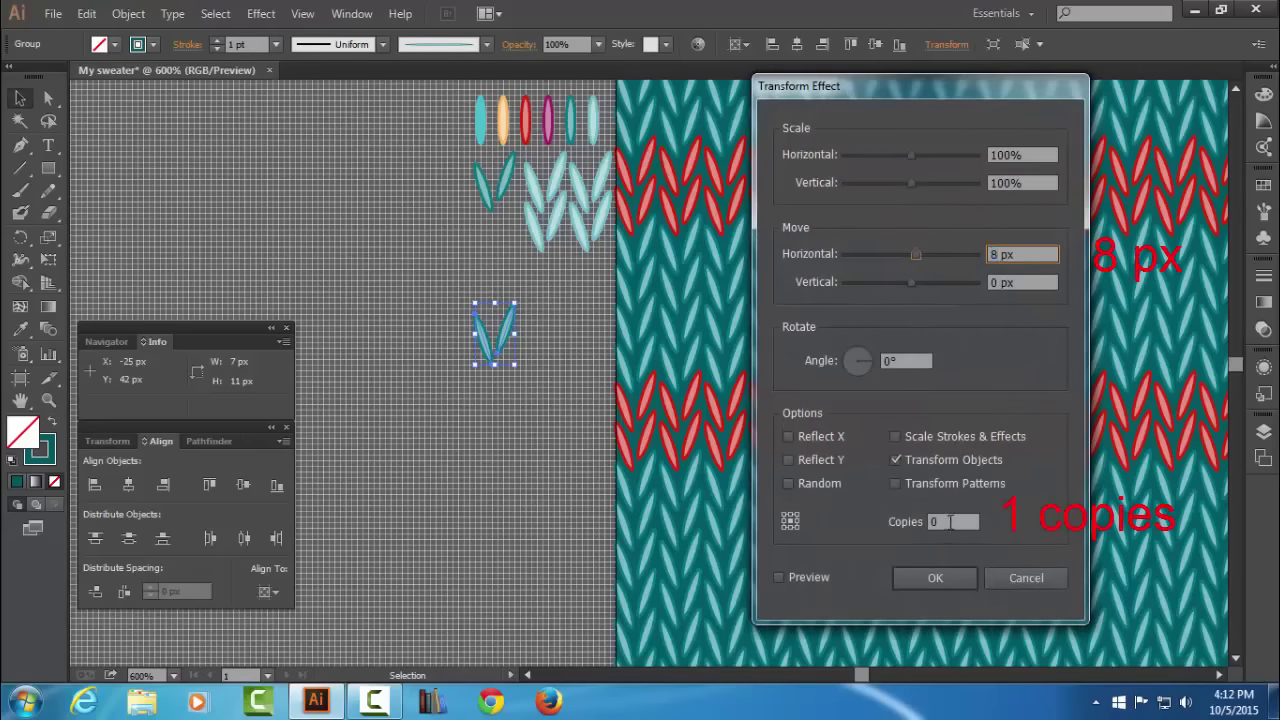
{"action": "double_click", "coordinate": [950, 521]}
{"action": "left_click", "coordinate": [940, 577]}
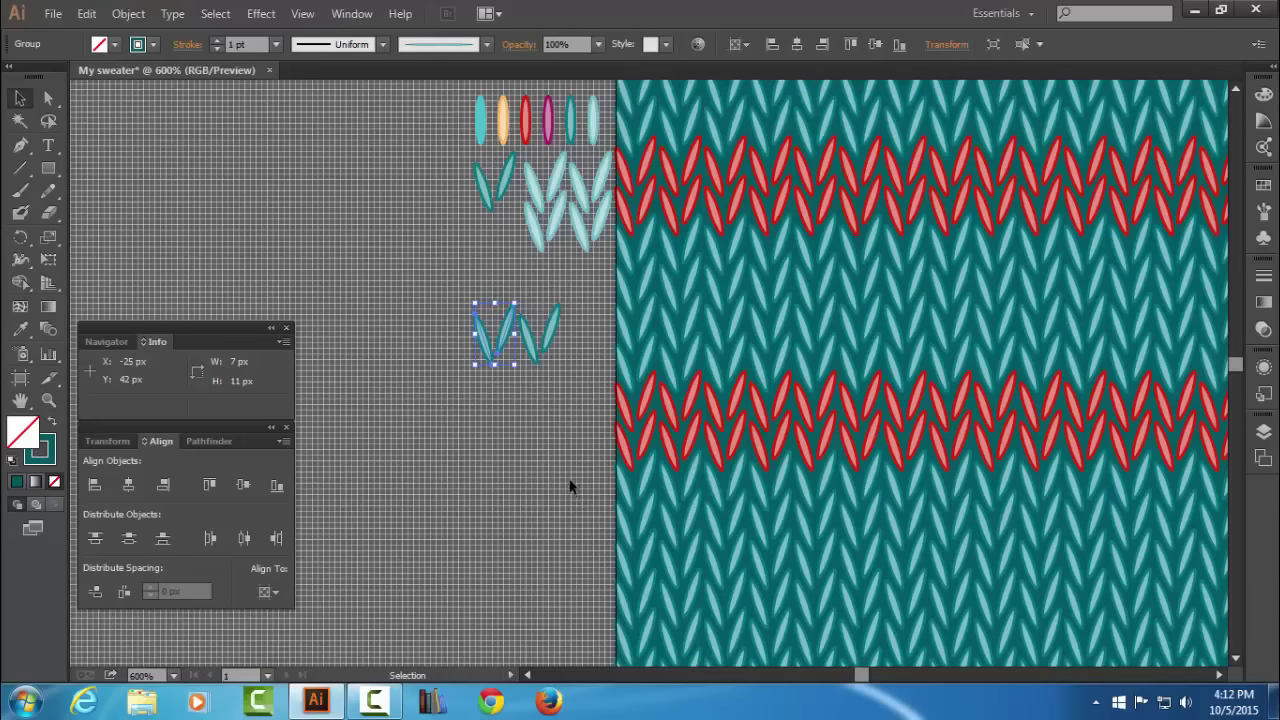
Apply the magenta stitch brush to the new stitch pairs.
{"action": "left_click", "coordinate": [1263, 214]}
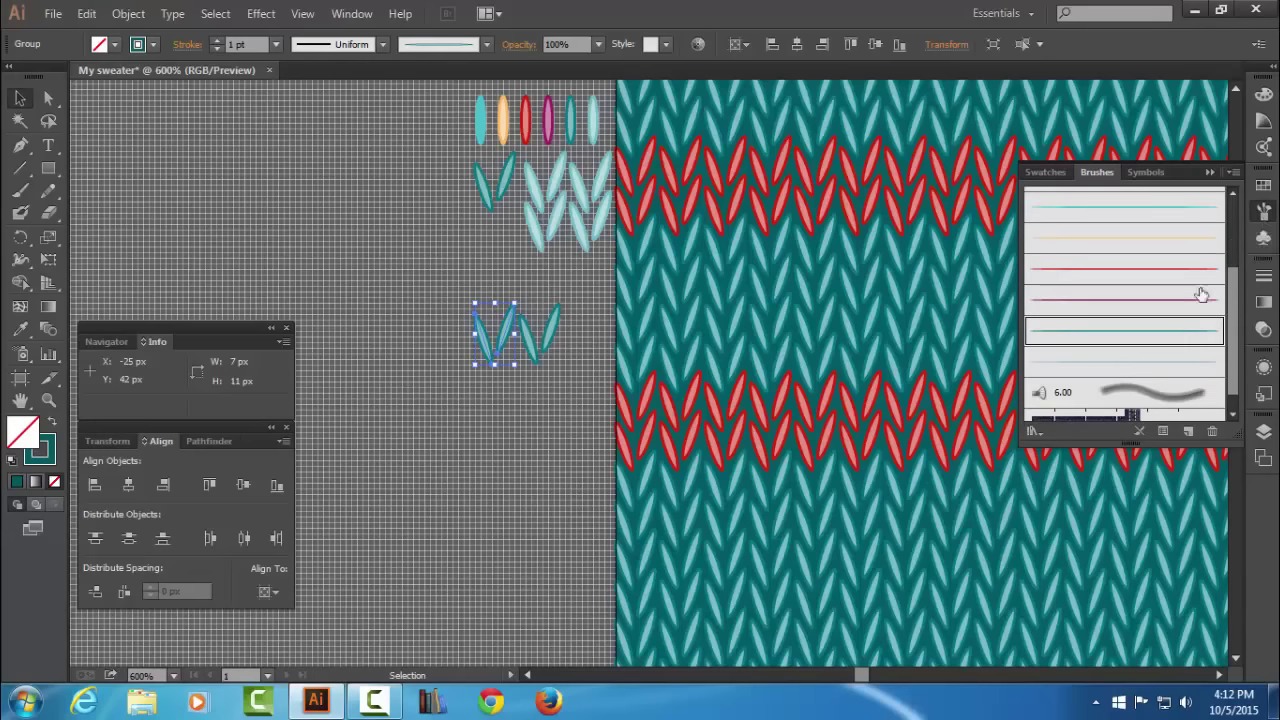
{"action": "left_click", "coordinate": [1167, 302]}
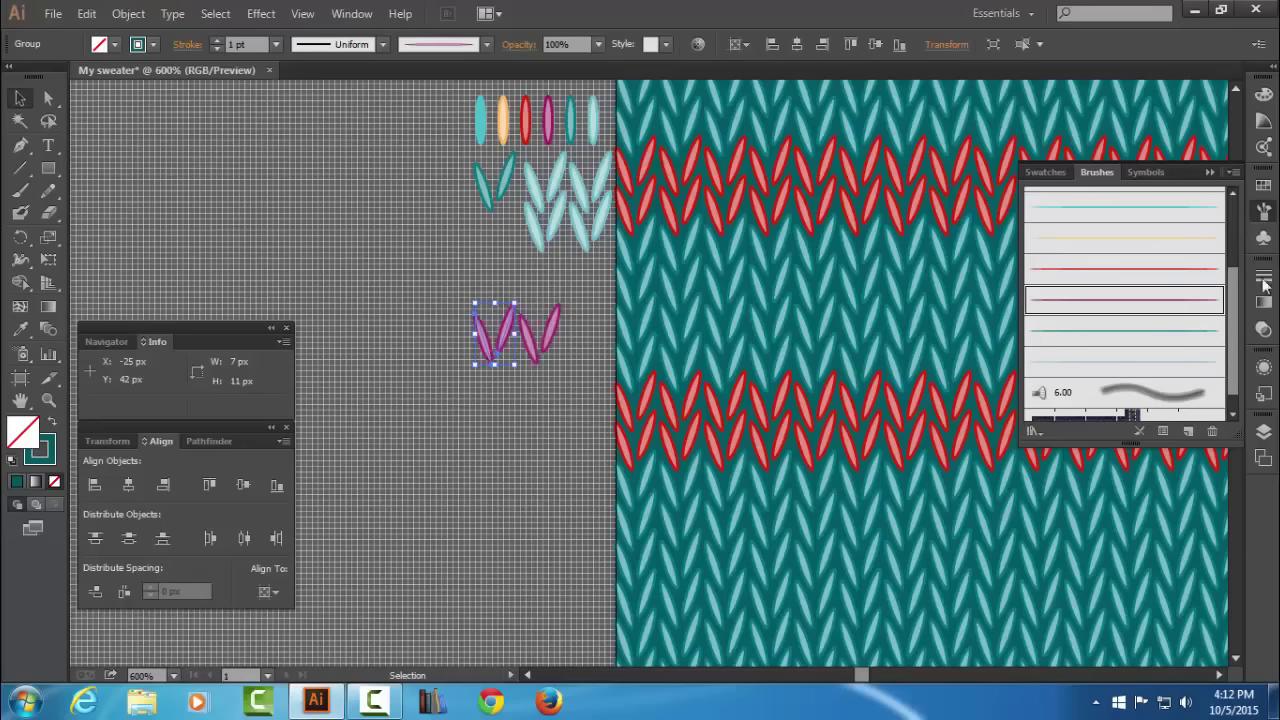
{"action": "left_click", "coordinate": [1210, 173]}
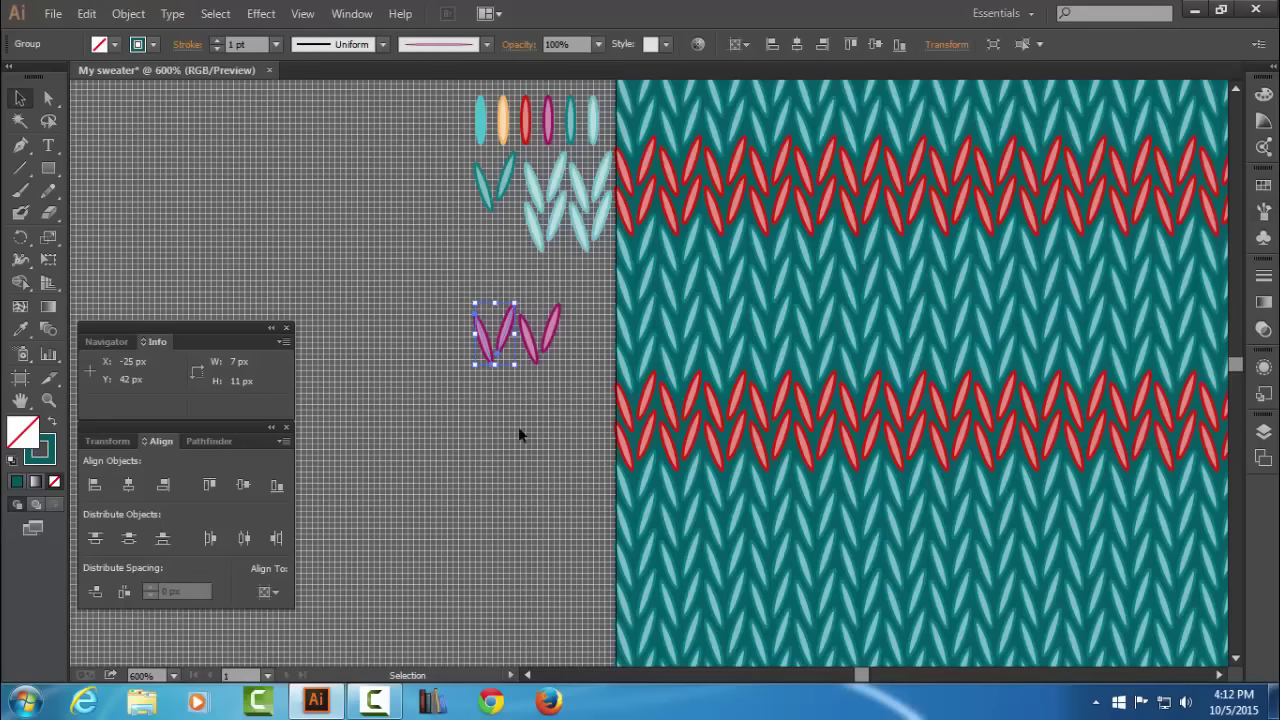
{"action": "left_click", "coordinate": [518, 426]}
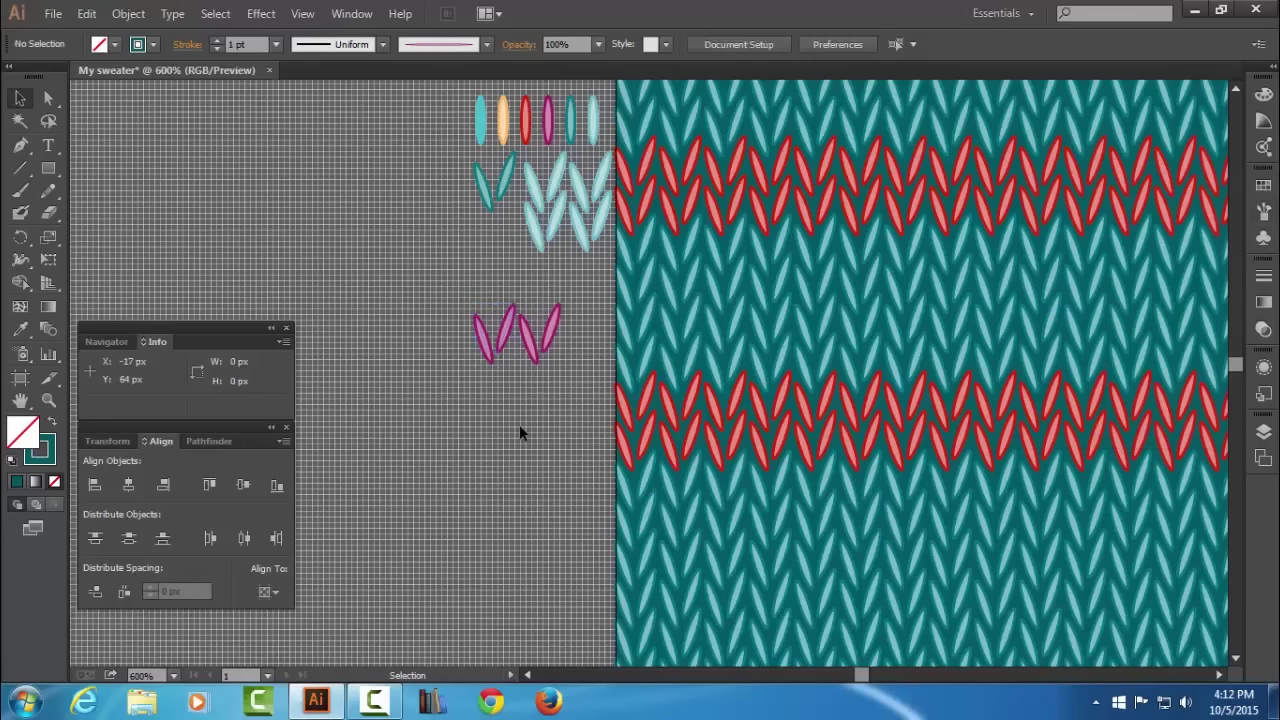
{"action": "key", "text": "ctrl+plus"}
{"action": "mouse_move", "coordinate": [634, 360]}
{"action": "left_mouse_down"}
{"action": "mouse_move", "coordinate": [606, 370]}
{"action": "mouse_move", "coordinate": [706, 410]}
{"action": "left_mouse_up"}
Duplicate the left magenta stitch group onto the sweater's left edge above the lower red band.
{"action": "left_click", "coordinate": [560, 368]}
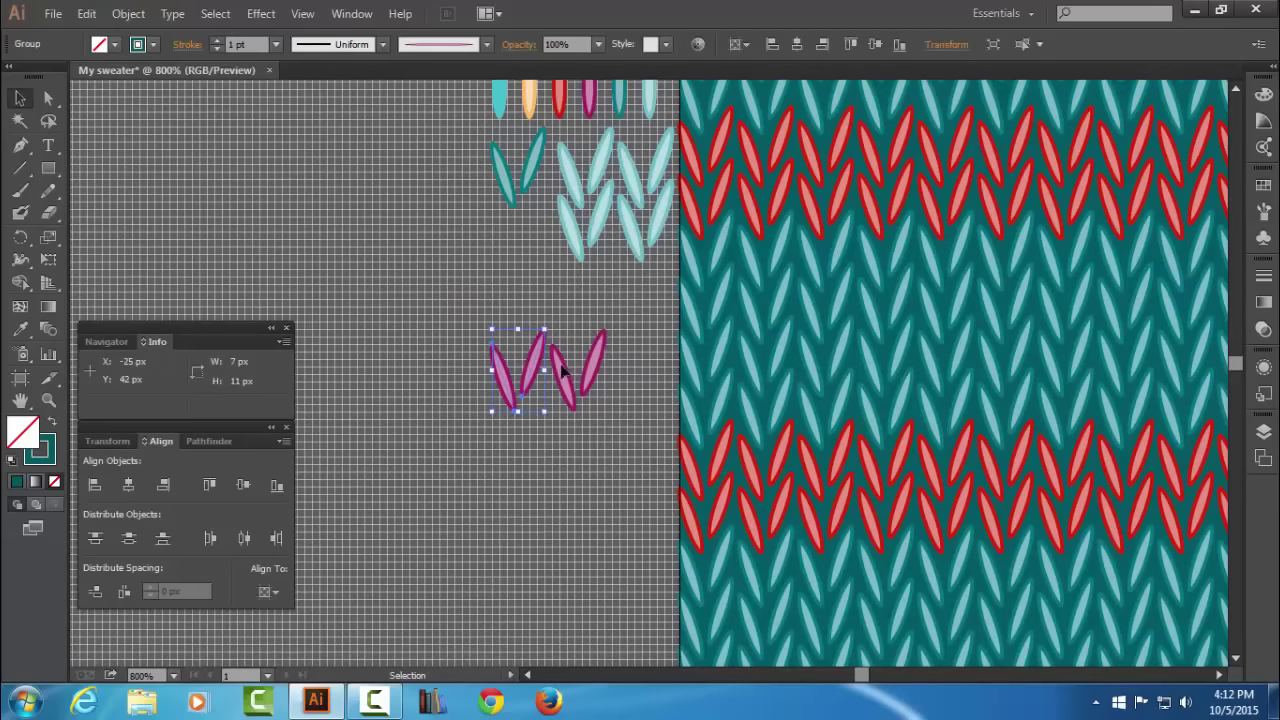
{"action": "left_click", "coordinate": [122, 15]}
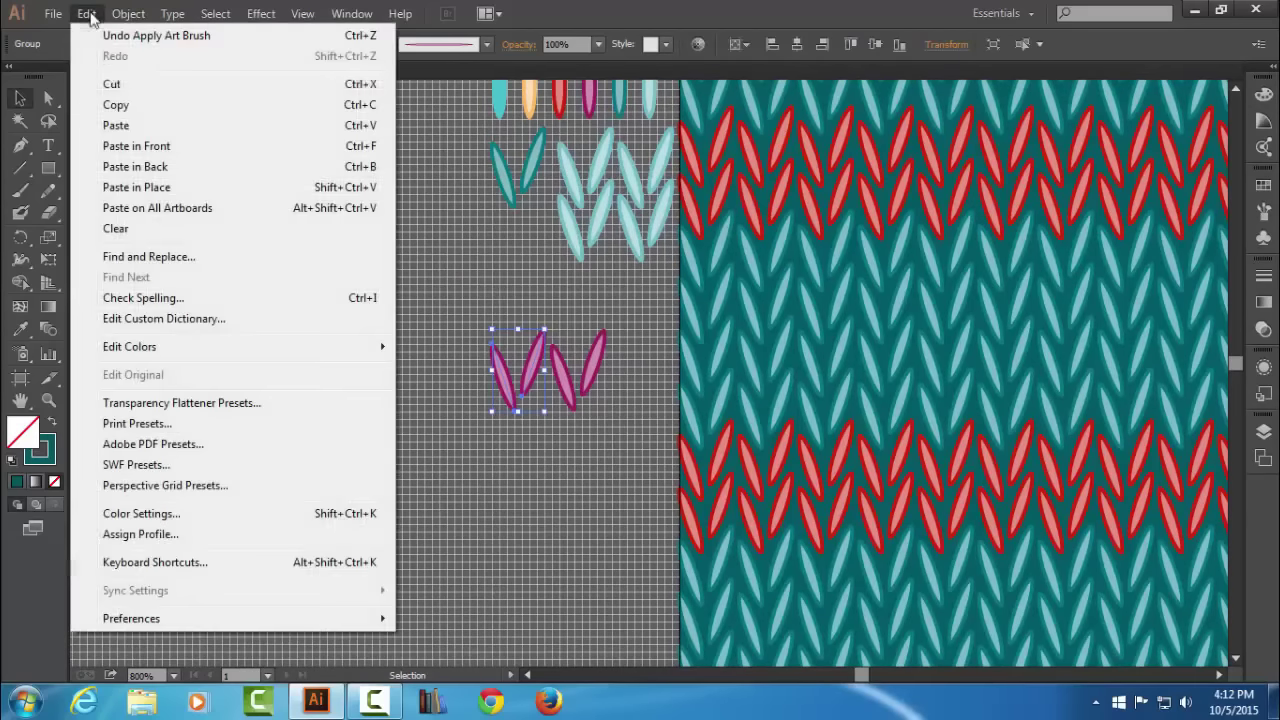
{"action": "left_click", "coordinate": [116, 105]}
{"action": "left_click", "coordinate": [87, 13]}
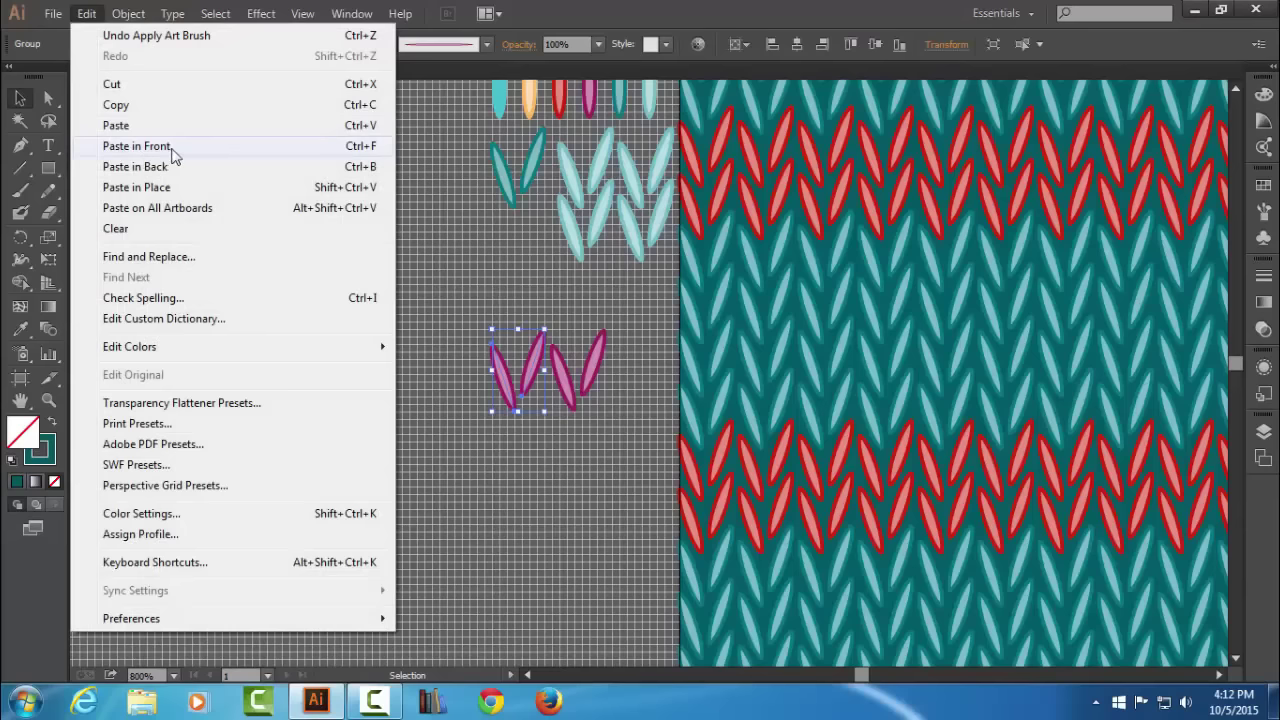
{"action": "left_click", "coordinate": [172, 146]}
{"action": "left_click_drag", "start_coordinate": [530, 372], "coordinate": [717, 420]}
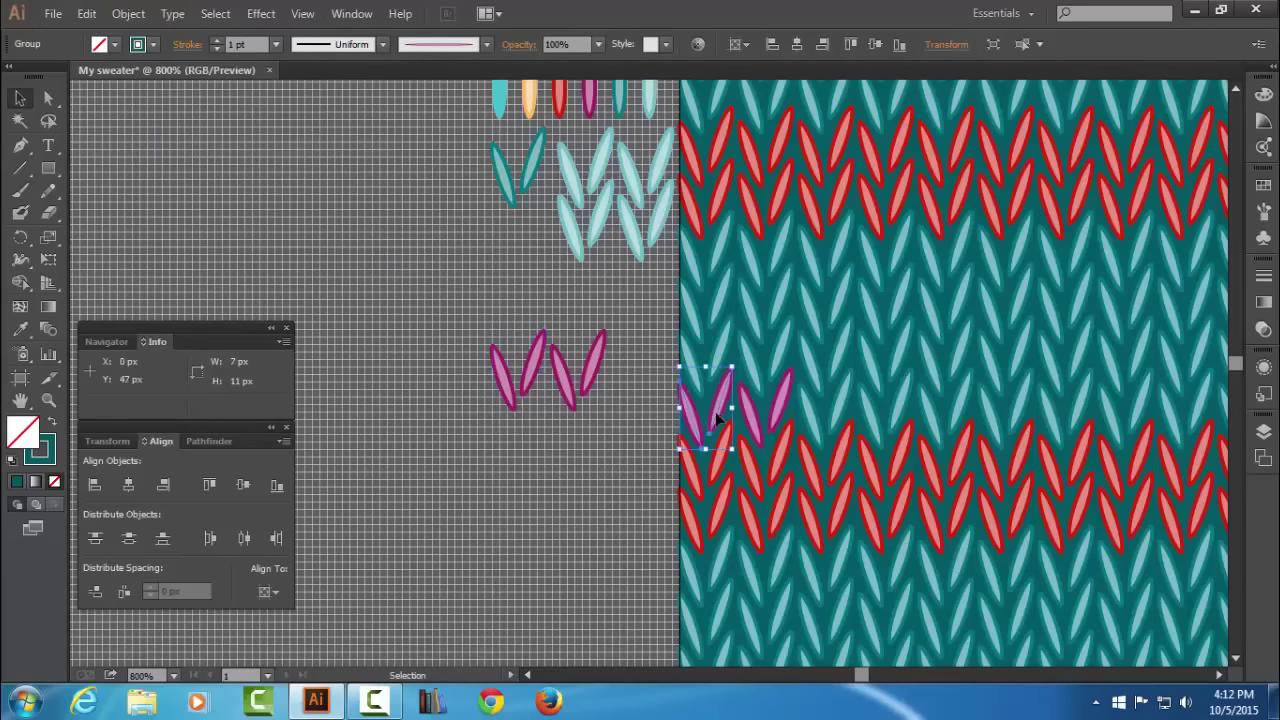
{"action": "left_click", "coordinate": [584, 490]}
{"action": "left_click_drag", "start_coordinate": [803, 391], "coordinate": [741, 413]}
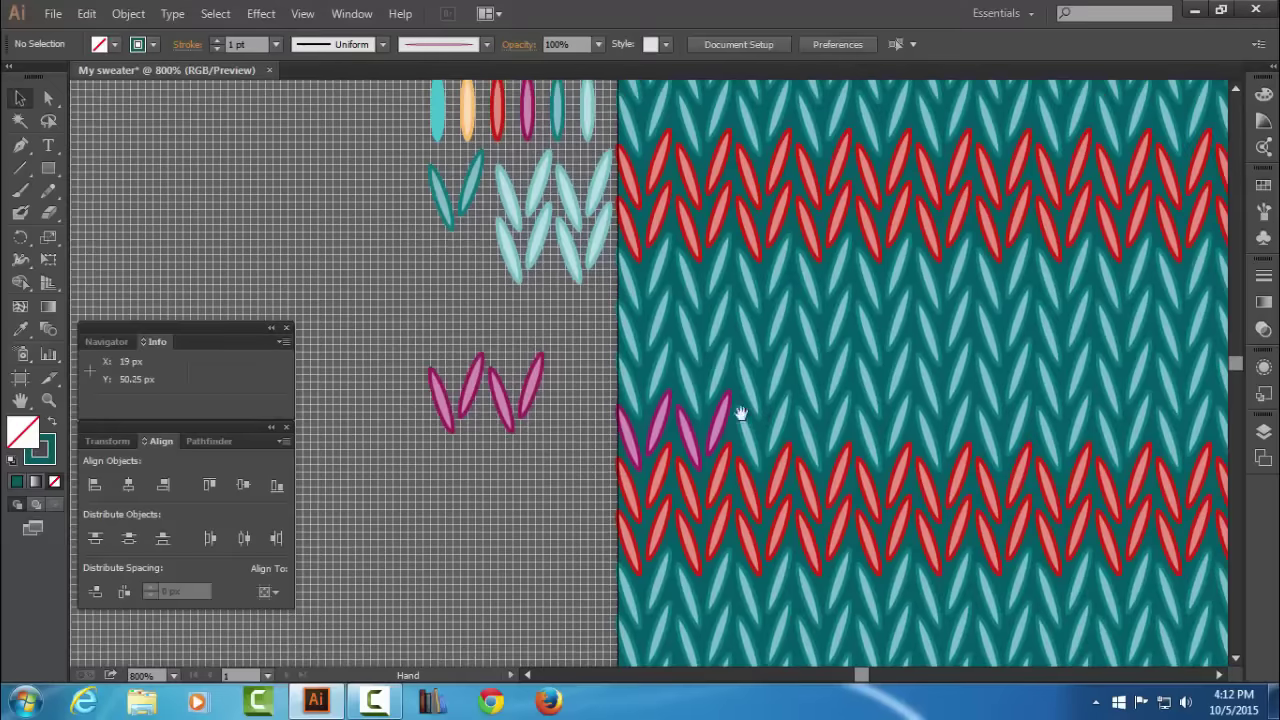
{"action": "left_click", "coordinate": [657, 430]}
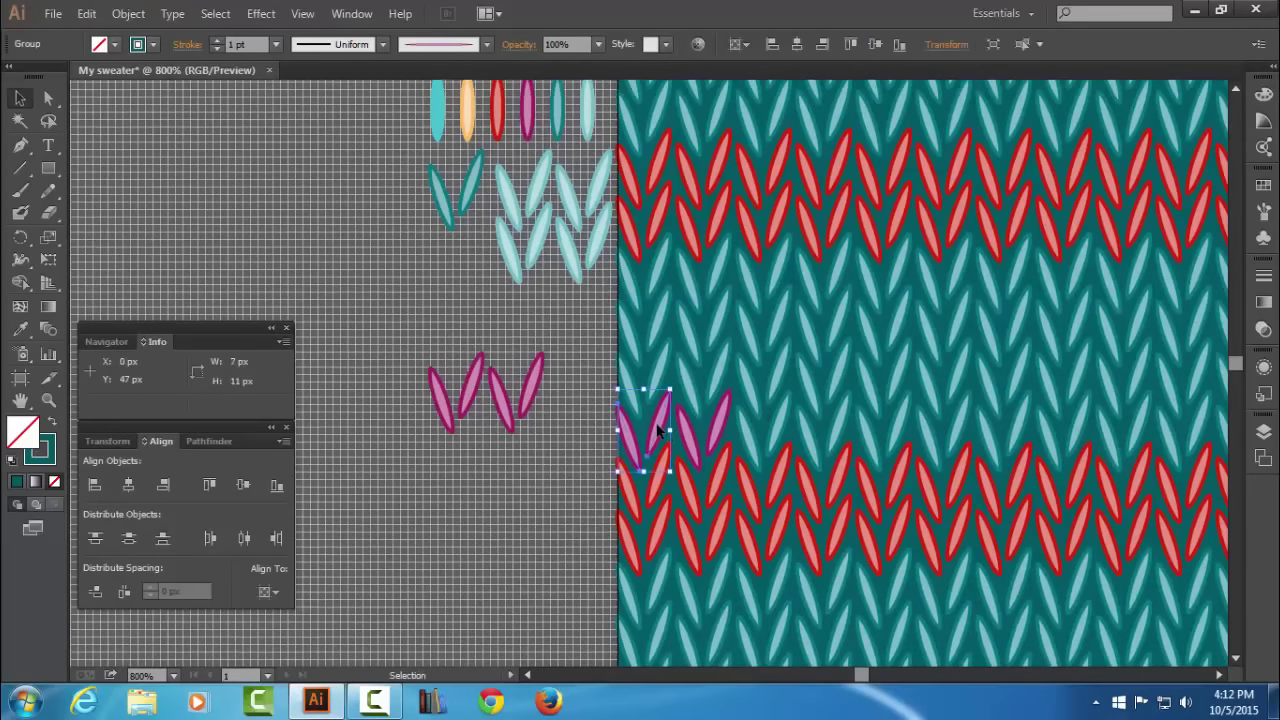
{"action": "left_click", "coordinate": [260, 14]}
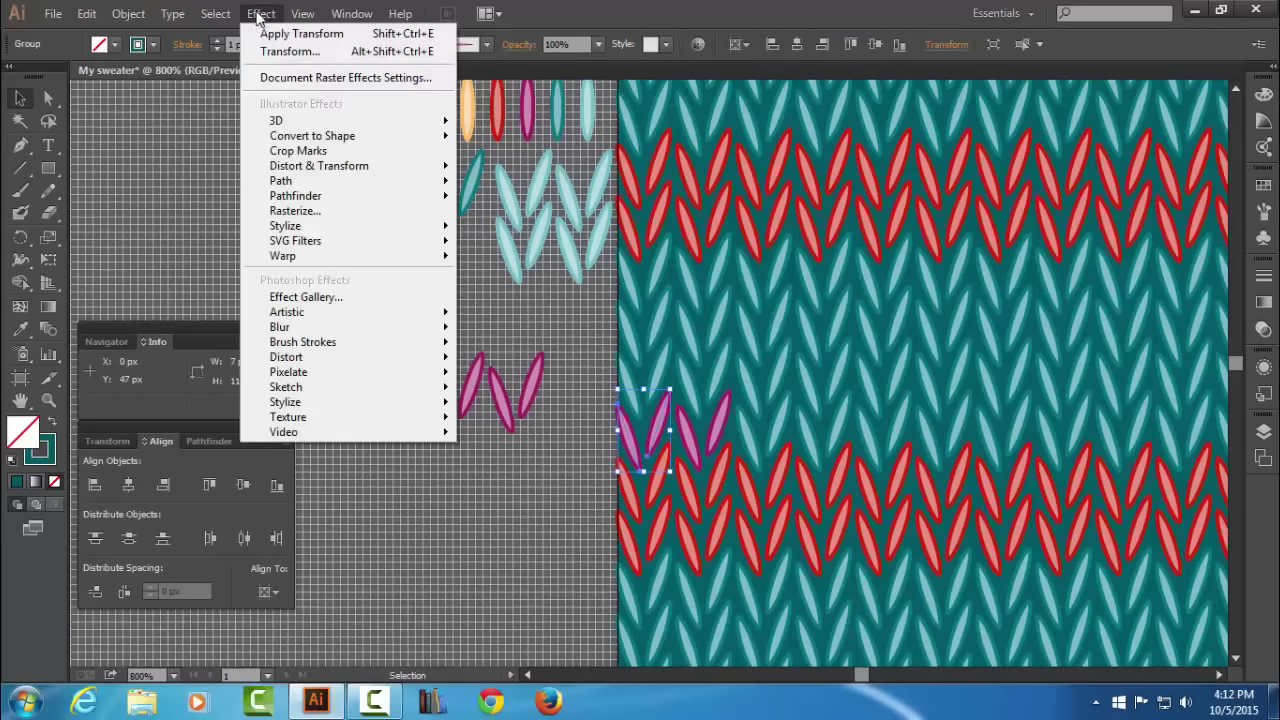
{"action": "mouse_move", "coordinate": [319, 166]}
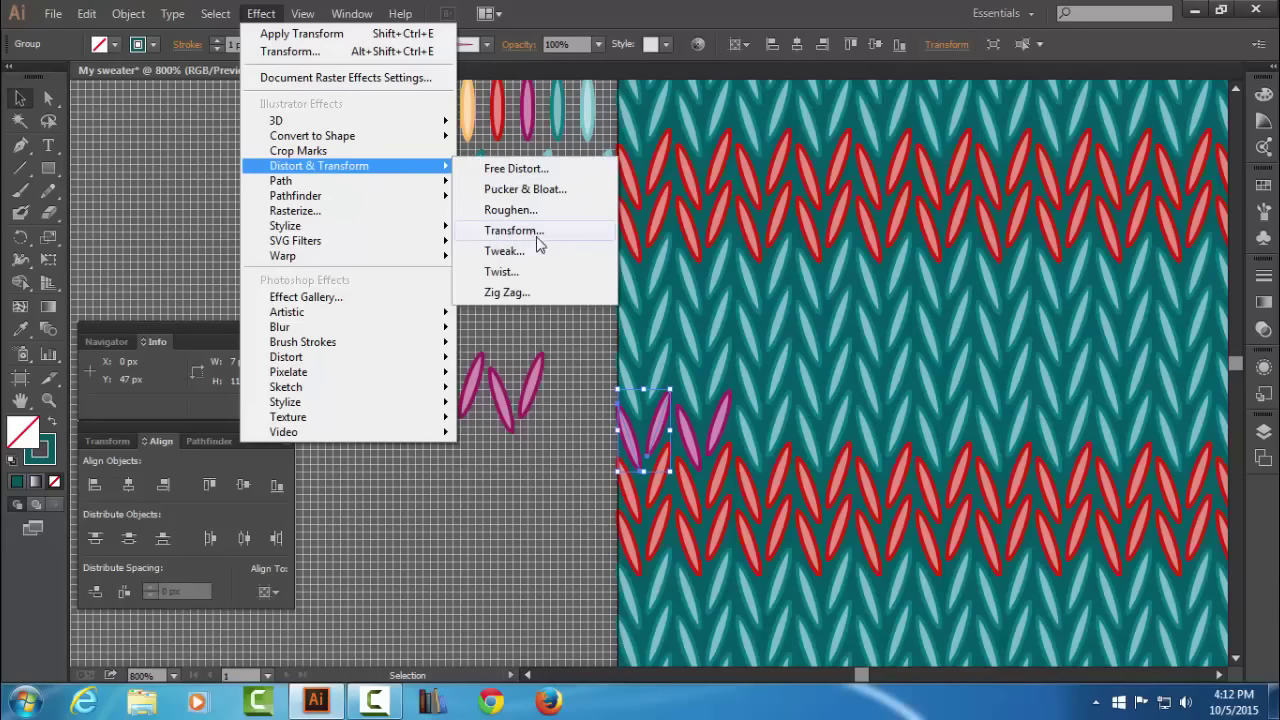
Give the placed magenta stitch pair a Transform effect: Move Horizontal 56 px, 10 copies.
{"action": "left_click", "coordinate": [561, 240]}
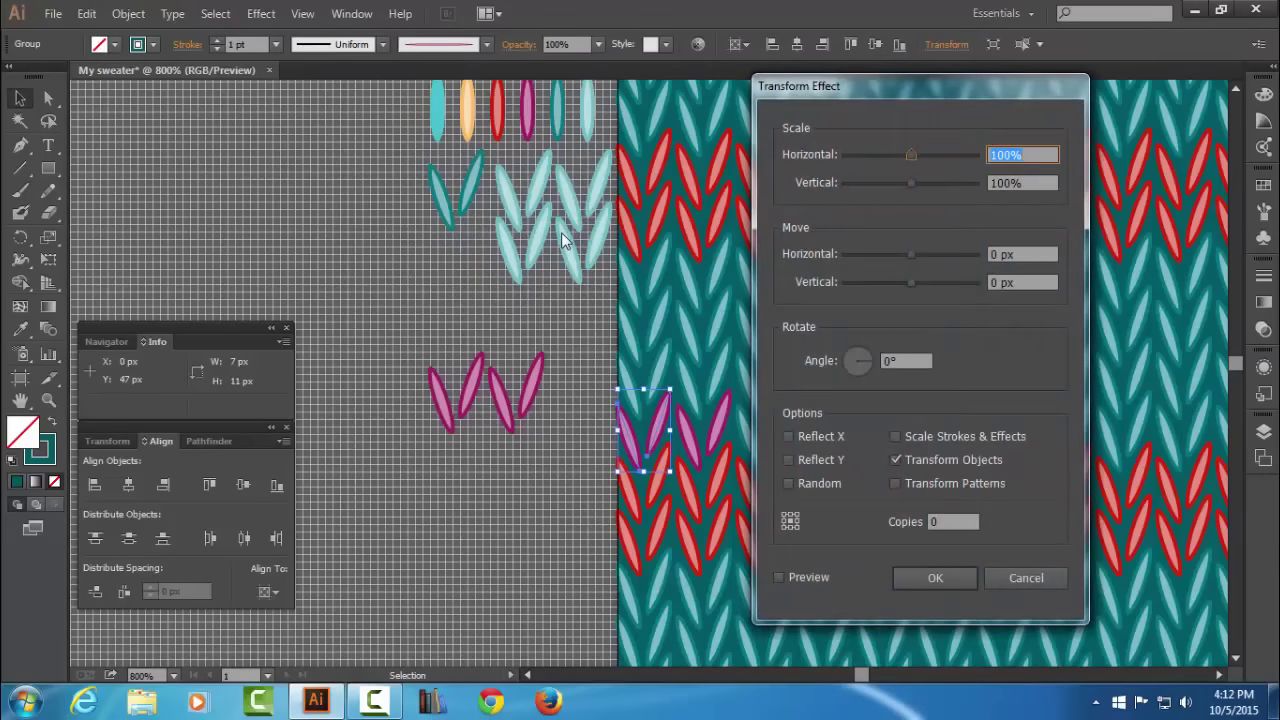
{"action": "key", "text": "ctrl+minus"}
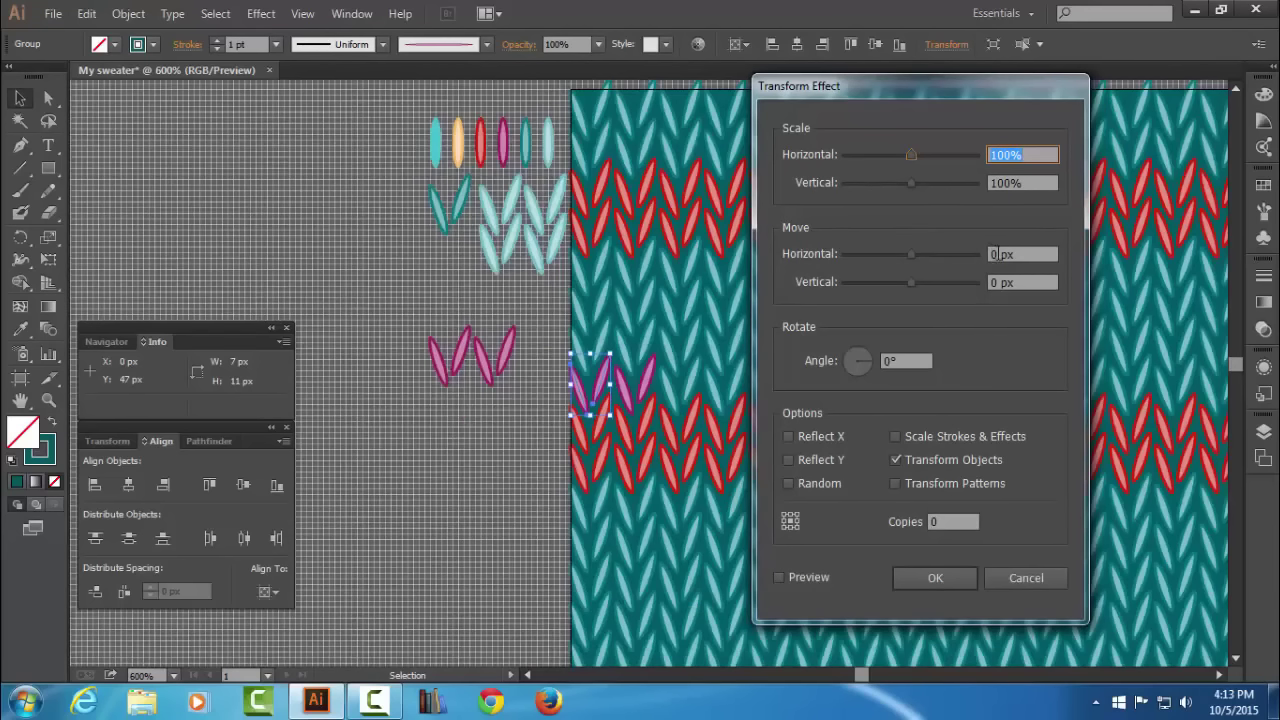
{"action": "double_click", "coordinate": [993, 254]}
{"action": "type", "text": "56"}
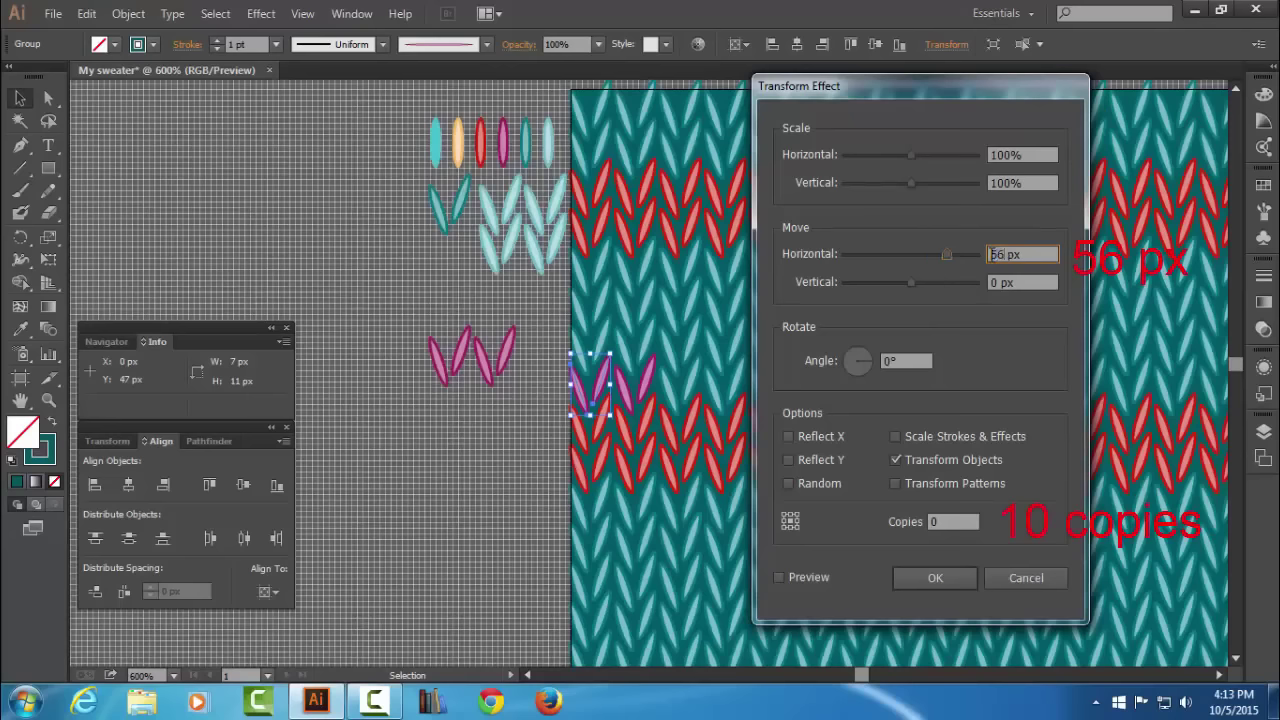
{"action": "double_click", "coordinate": [945, 522]}
{"action": "type", "text": "0"}
{"action": "left_click", "coordinate": [963, 576]}
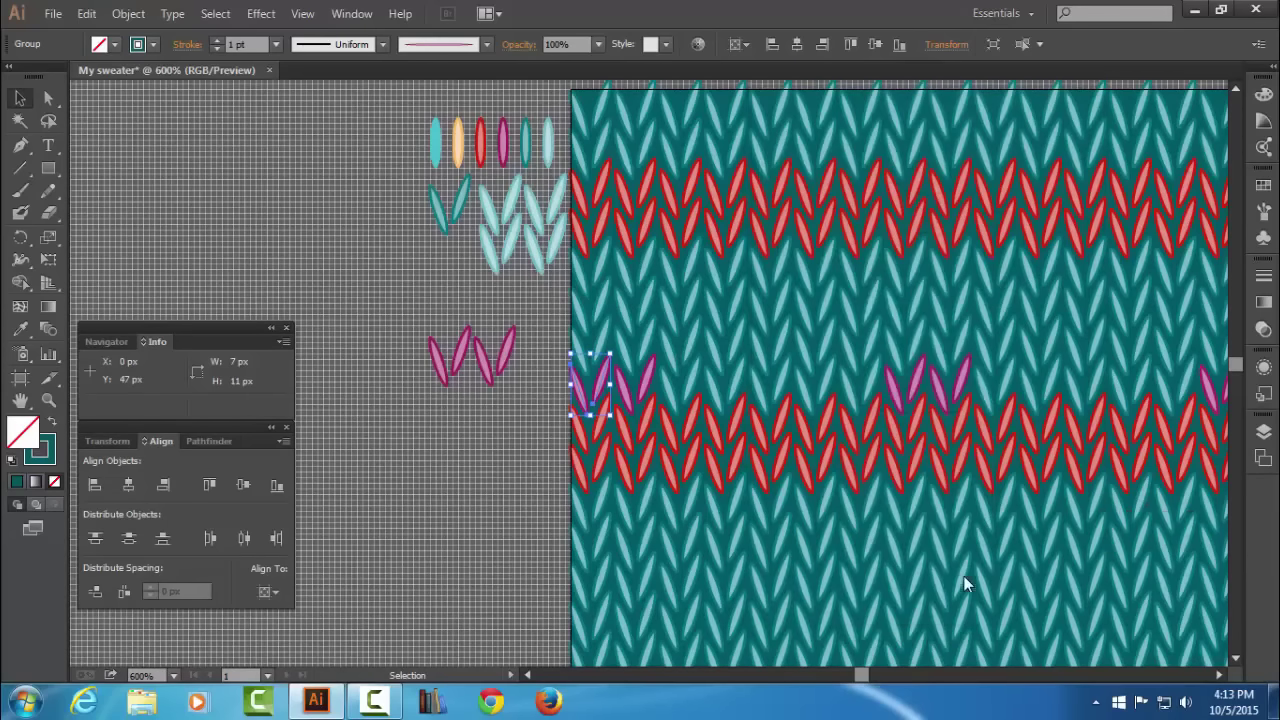
{"action": "left_click", "coordinate": [497, 491]}
{"action": "scroll", "coordinate": [497, 491], "scroll_direction": "down", "scroll_amount": 2}
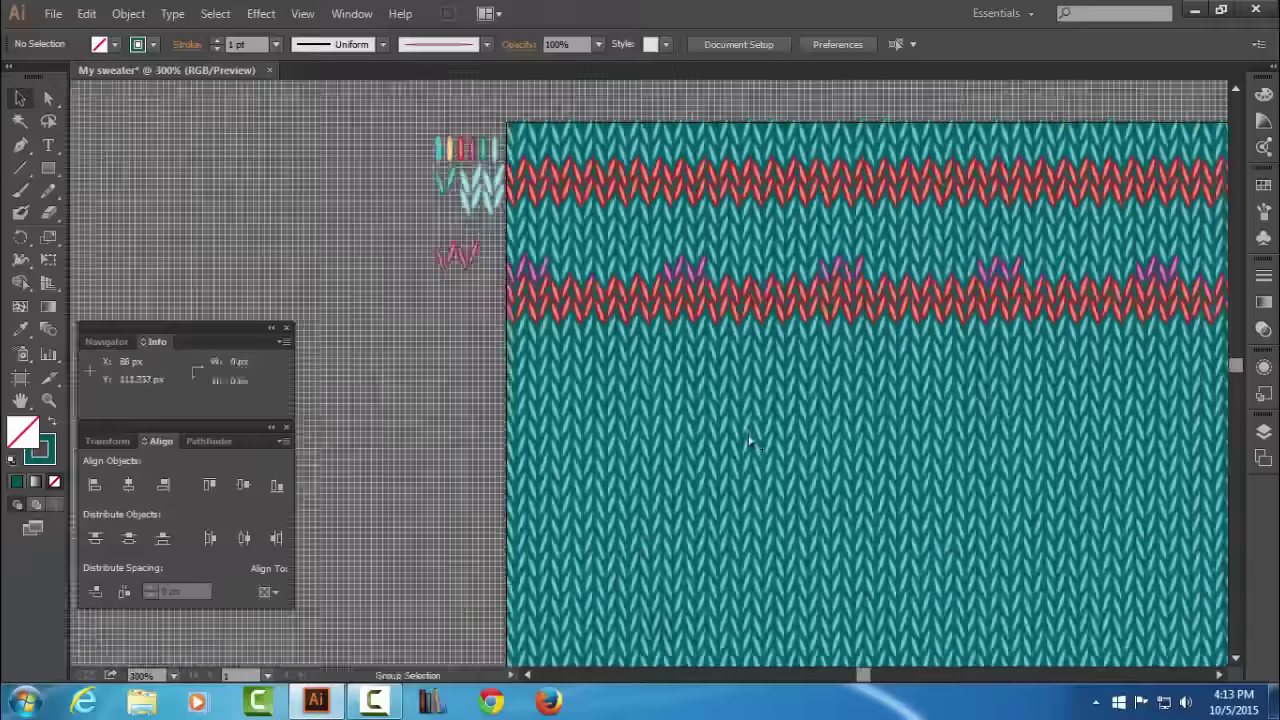
{"action": "scroll", "coordinate": [808, 418], "scroll_direction": "down", "scroll_amount": 1}
{"action": "scroll", "coordinate": [808, 418], "scroll_direction": "down", "scroll_amount": 1}
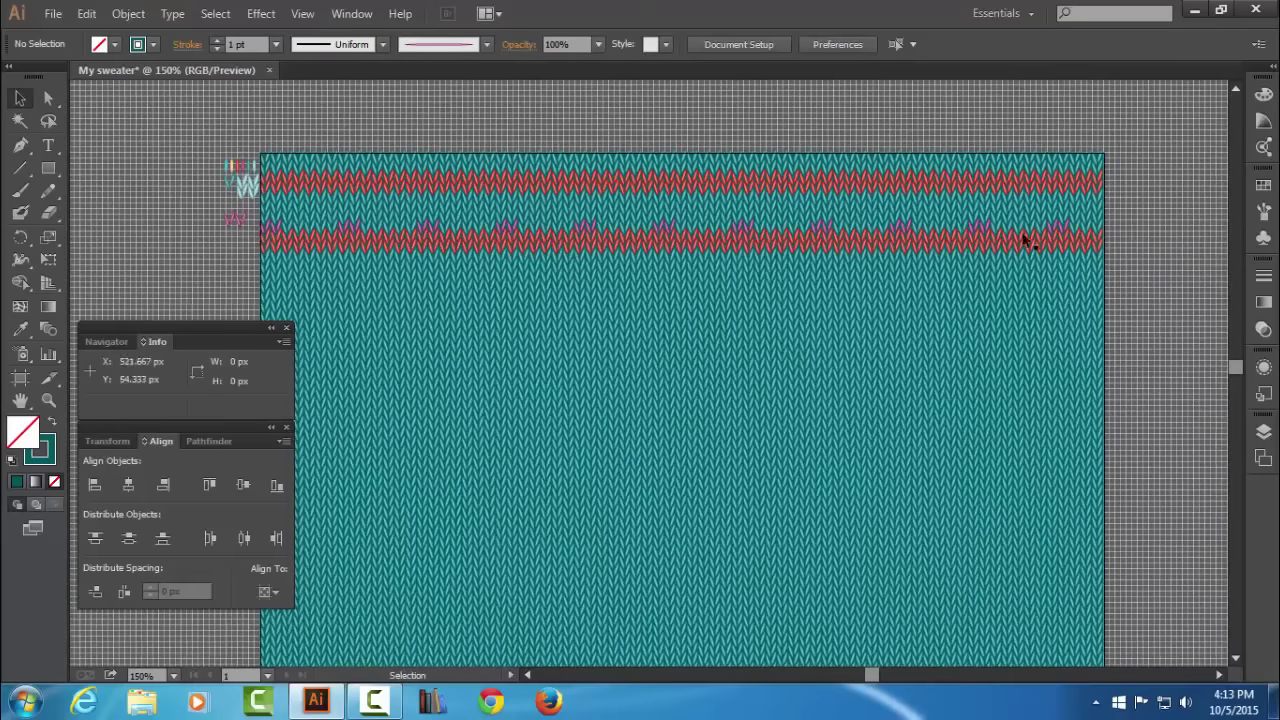
{"action": "scroll", "coordinate": [454, 320], "scroll_direction": "down", "scroll_amount": 1}
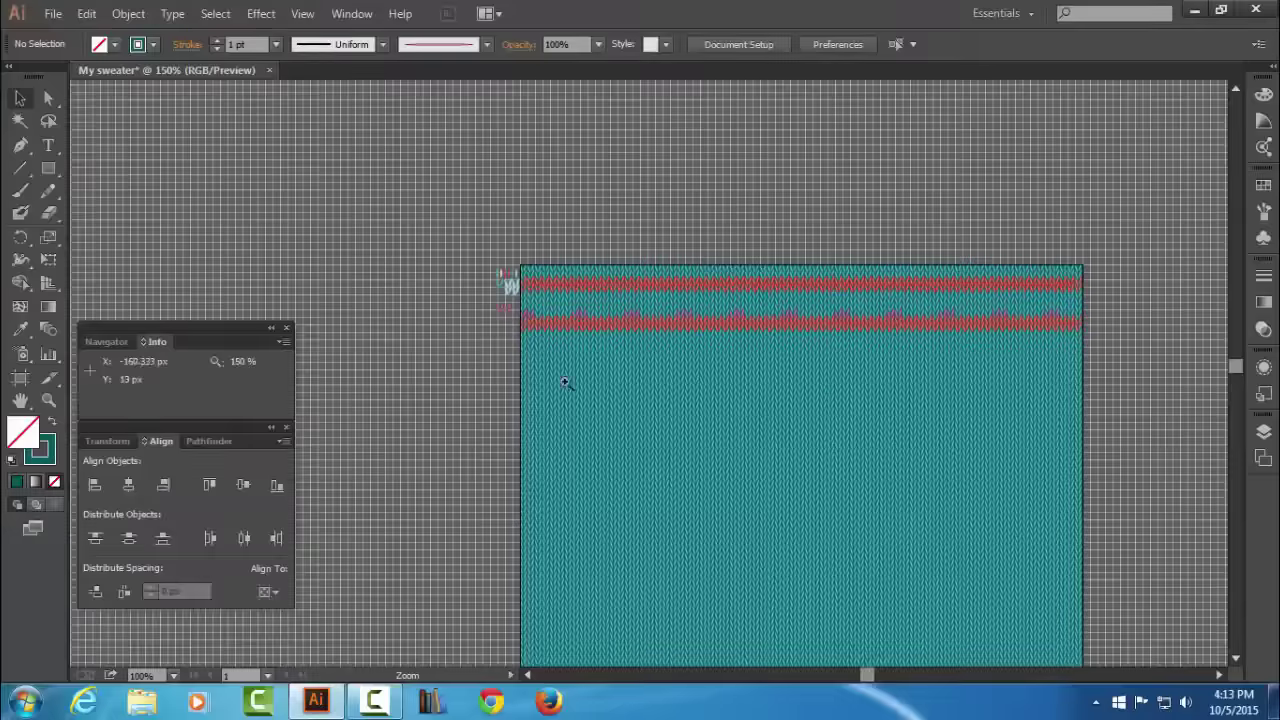
{"action": "scroll", "coordinate": [903, 450], "scroll_direction": "up", "scroll_amount": 2}
{"action": "scroll", "coordinate": [903, 450], "scroll_direction": "up", "scroll_amount": 1}
{"action": "scroll", "coordinate": [729, 366], "scroll_direction": "up", "scroll_amount": 2}
{"action": "scroll", "coordinate": [700, 354], "scroll_direction": "up", "scroll_amount": 1}
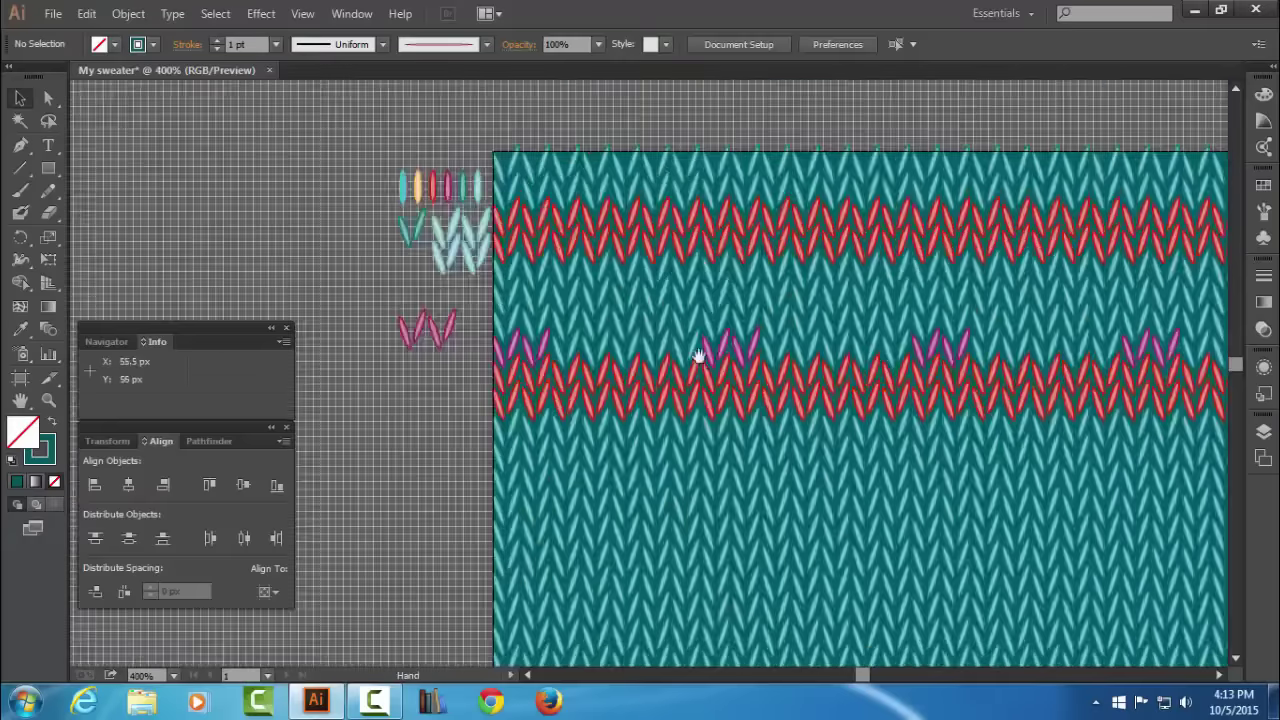
{"action": "mouse_move", "coordinate": [630, 362]}
{"action": "left_mouse_down"}
{"action": "mouse_move", "coordinate": [600, 343]}
{"action": "mouse_move", "coordinate": [685, 378]}
{"action": "mouse_move", "coordinate": [640, 361]}
{"action": "left_mouse_up"}
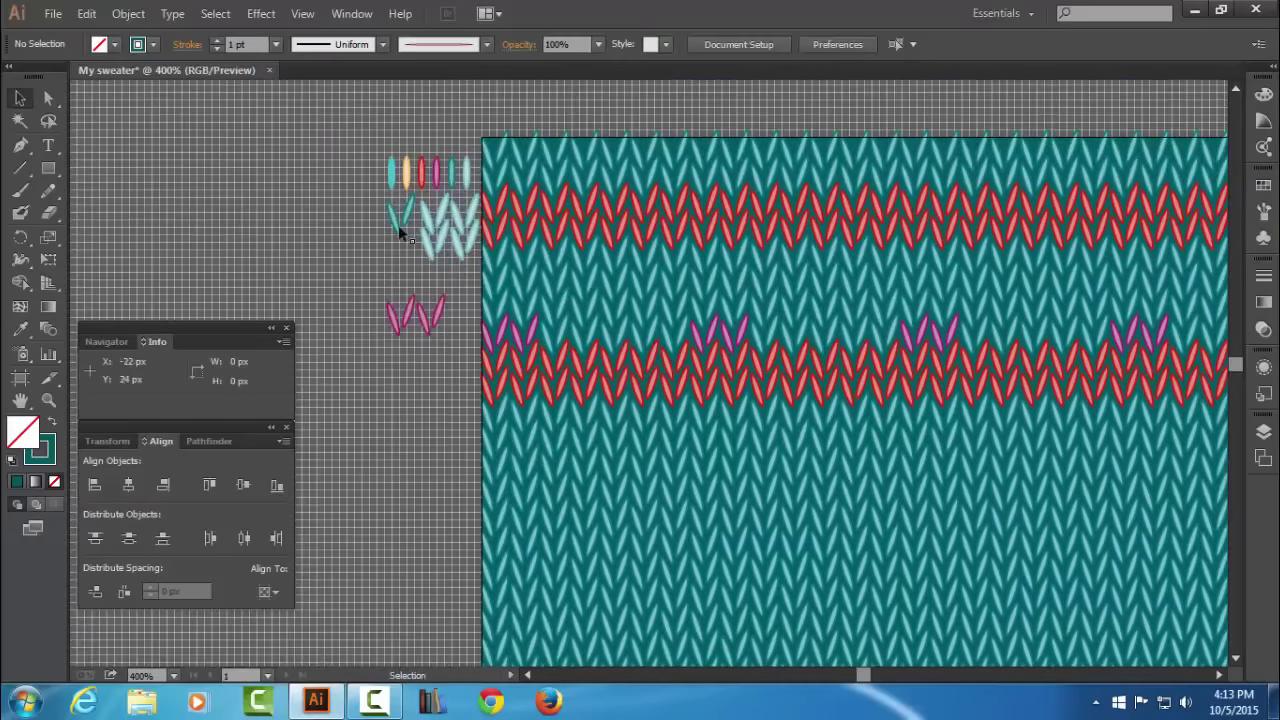
{"action": "scroll", "coordinate": [398, 230], "scroll_direction": "up", "scroll_amount": 1}
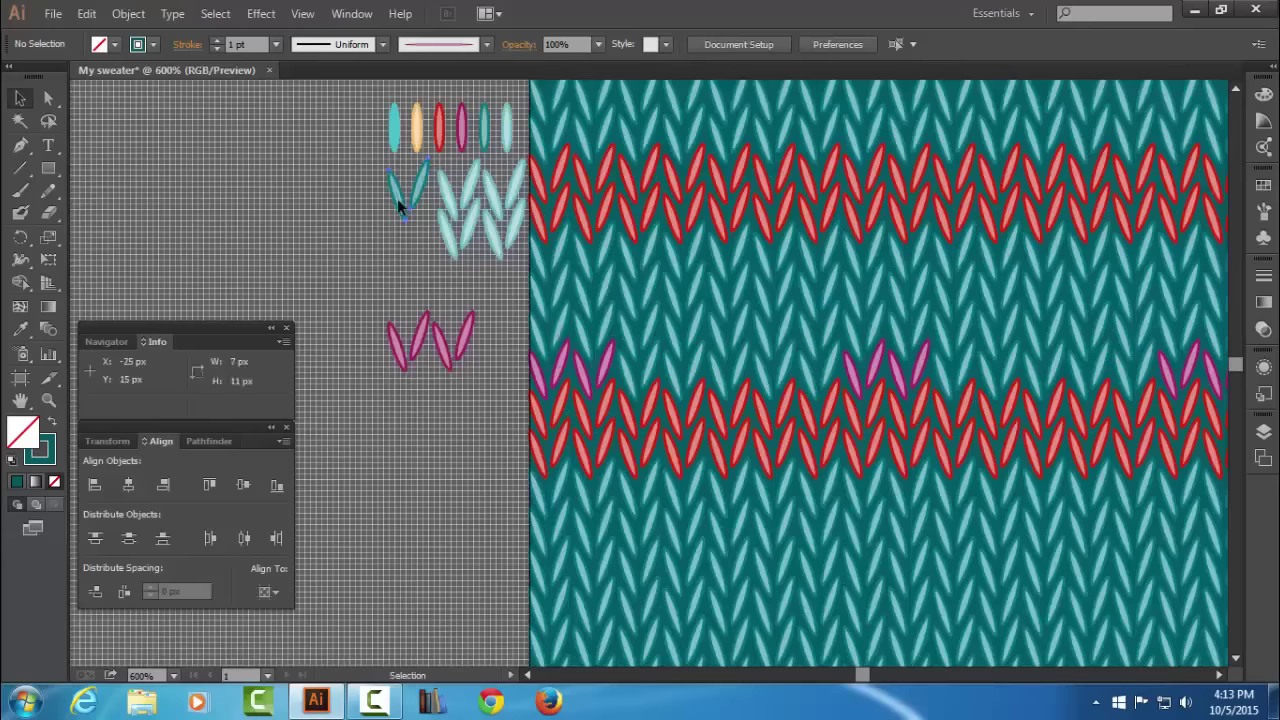
Duplicate the teal V stitch and place the copy beside the pink stitches above the lower red band.
{"action": "left_click", "coordinate": [397, 198]}
{"action": "left_click", "coordinate": [87, 13]}
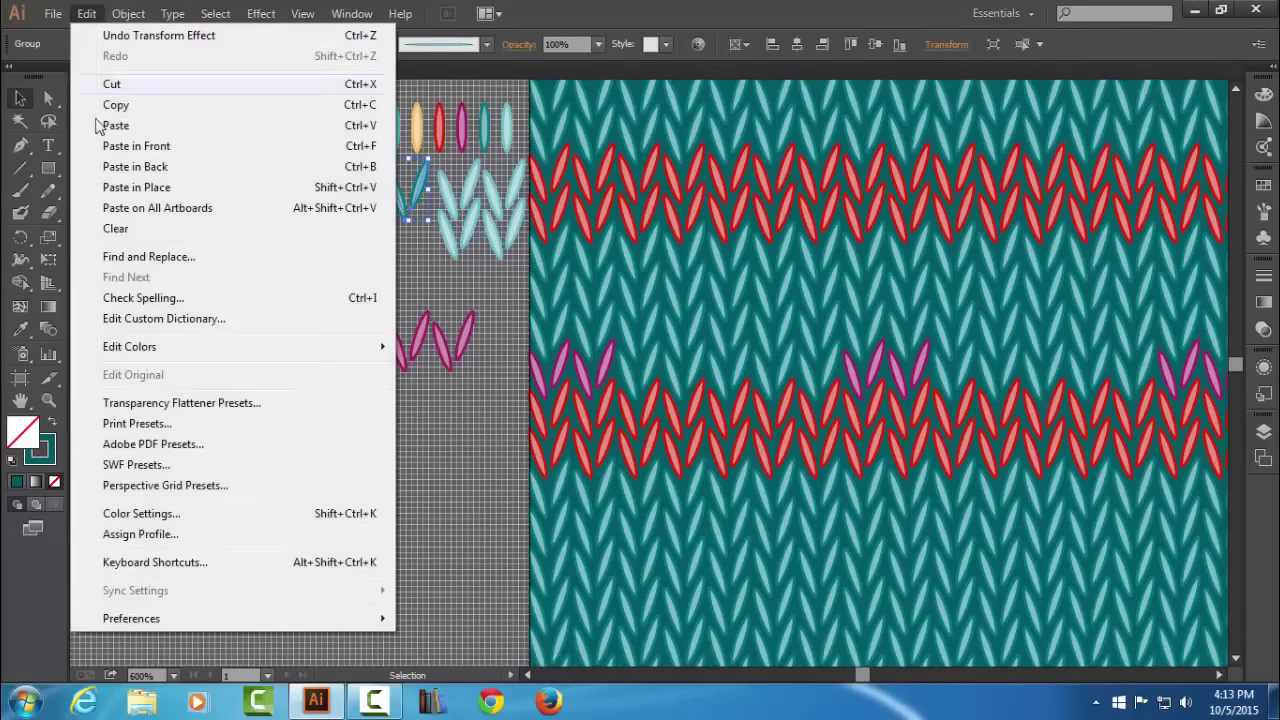
{"action": "left_click", "coordinate": [116, 104]}
{"action": "left_click", "coordinate": [87, 13]}
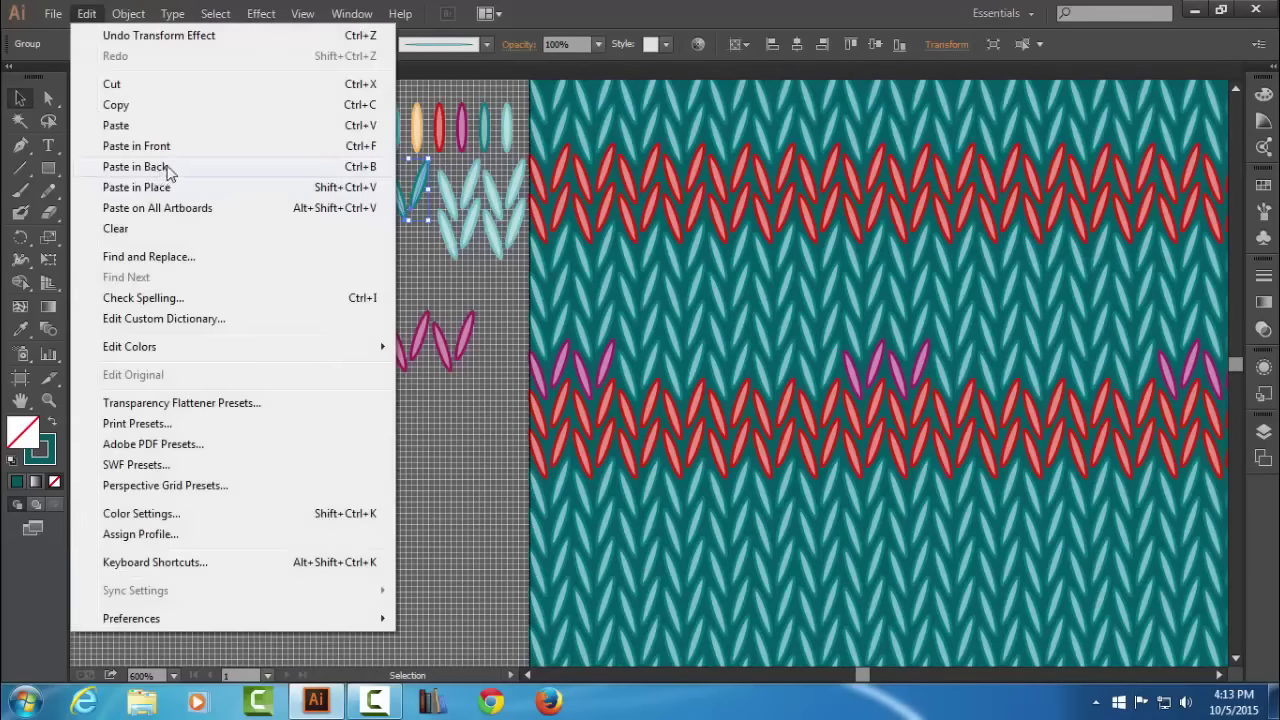
{"action": "left_click", "coordinate": [212, 147]}
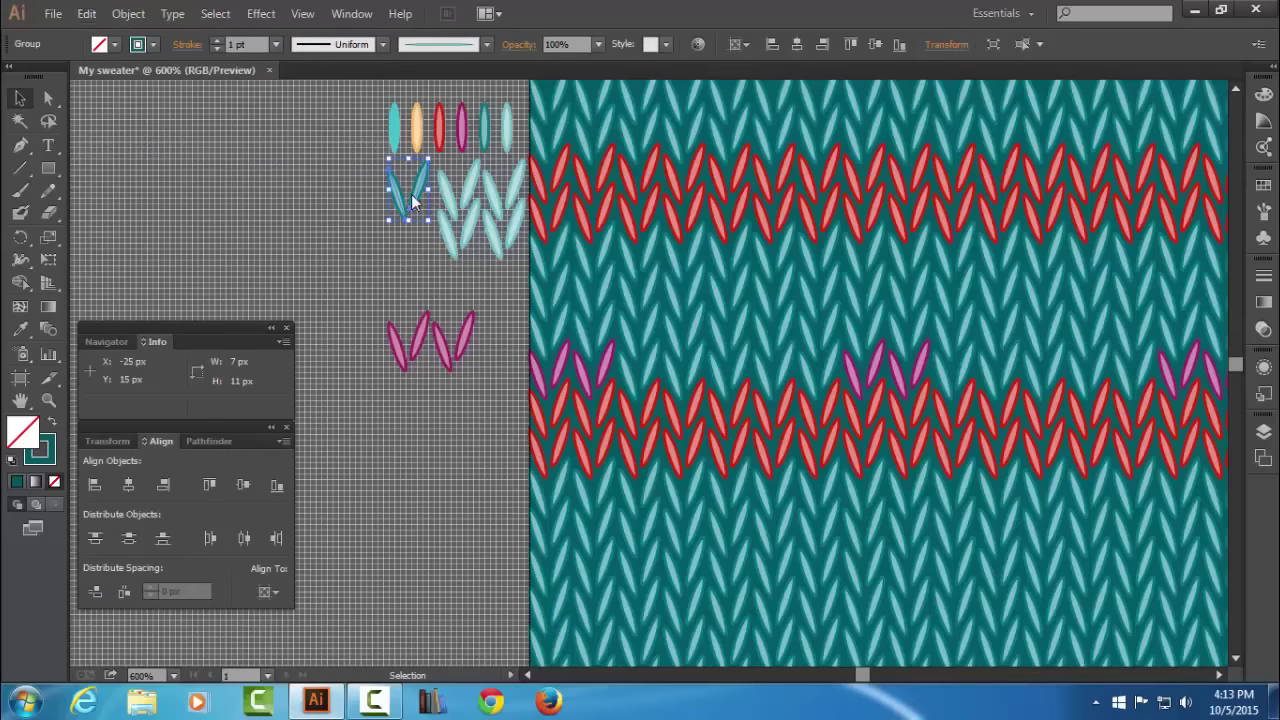
{"action": "left_click_drag", "start_coordinate": [420, 200], "coordinate": [418, 430]}
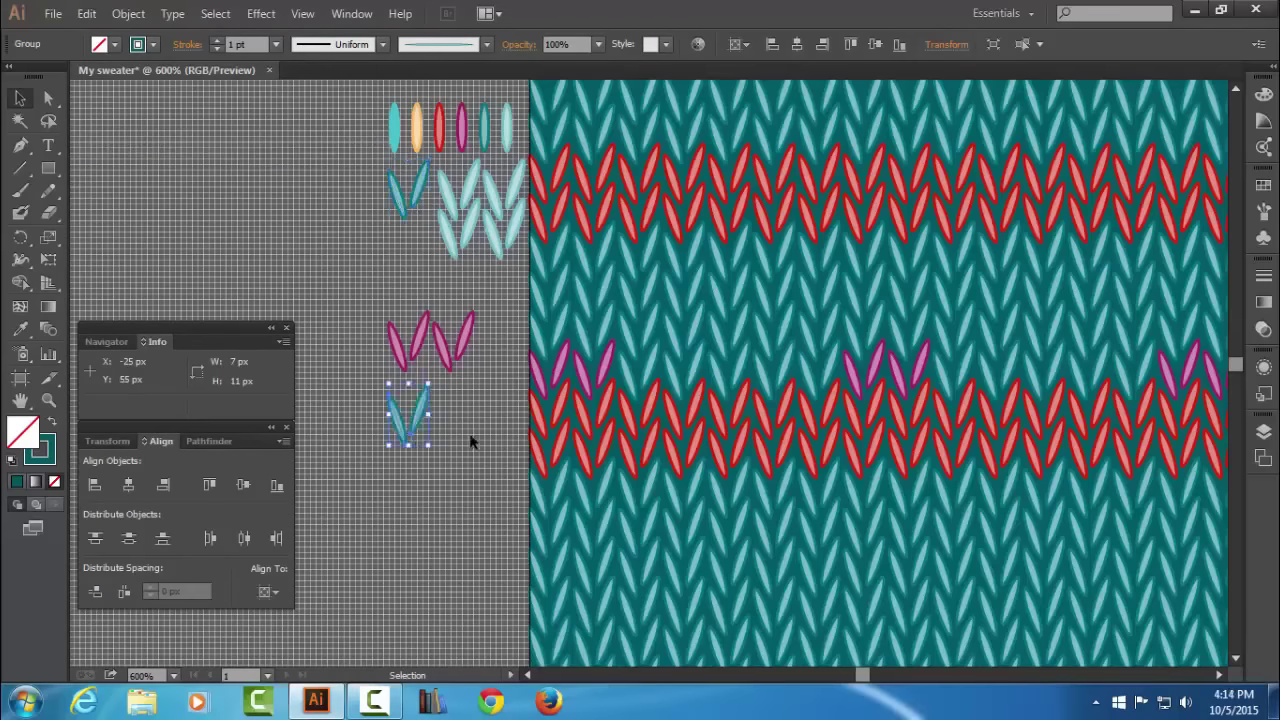
{"action": "left_click_drag", "start_coordinate": [420, 425], "coordinate": [975, 383]}
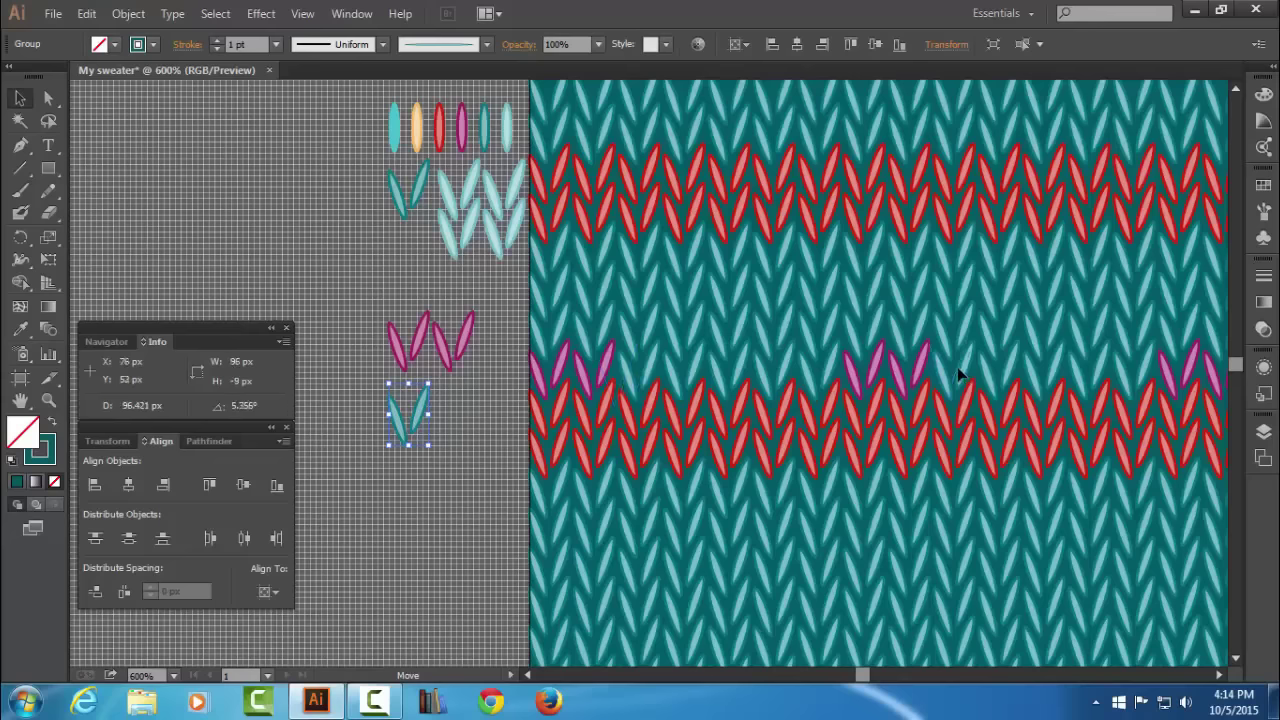
{"action": "left_click_drag", "start_coordinate": [958, 375], "coordinate": [965, 380]}
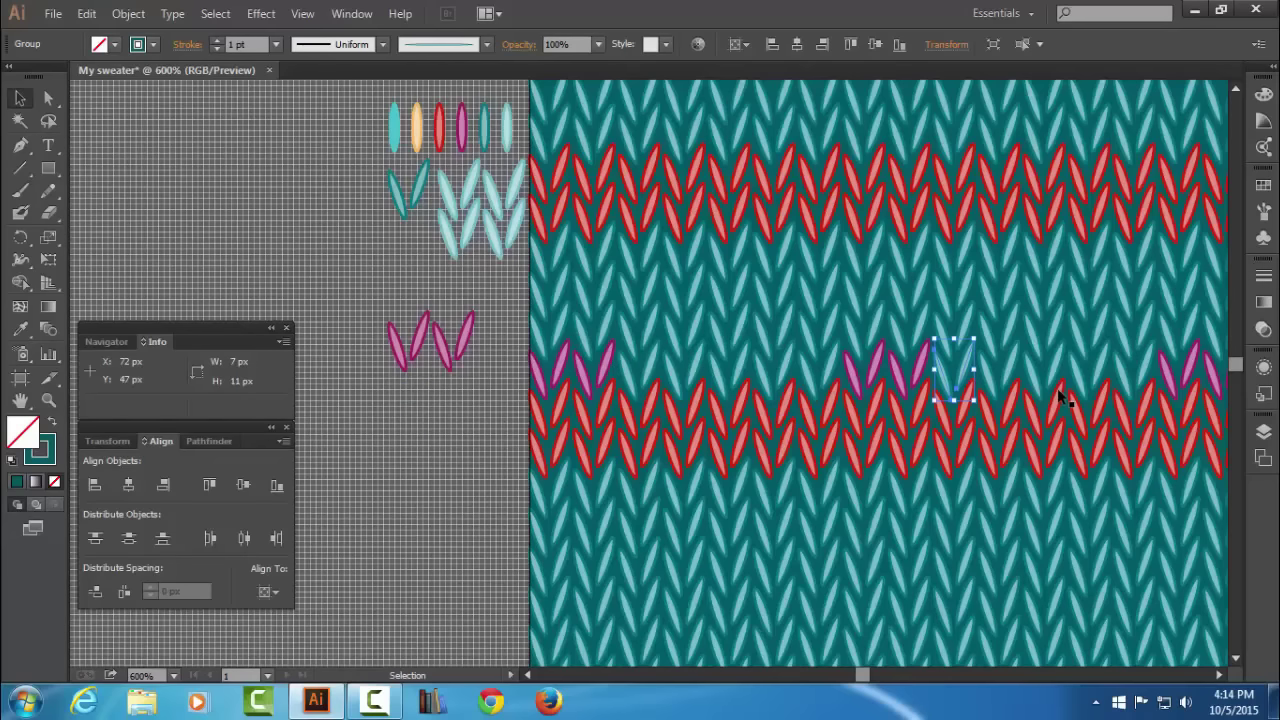
Apply the pale orange brush to the stitch copy.
{"action": "left_click", "coordinate": [1263, 211]}
{"action": "left_click", "coordinate": [1179, 244]}
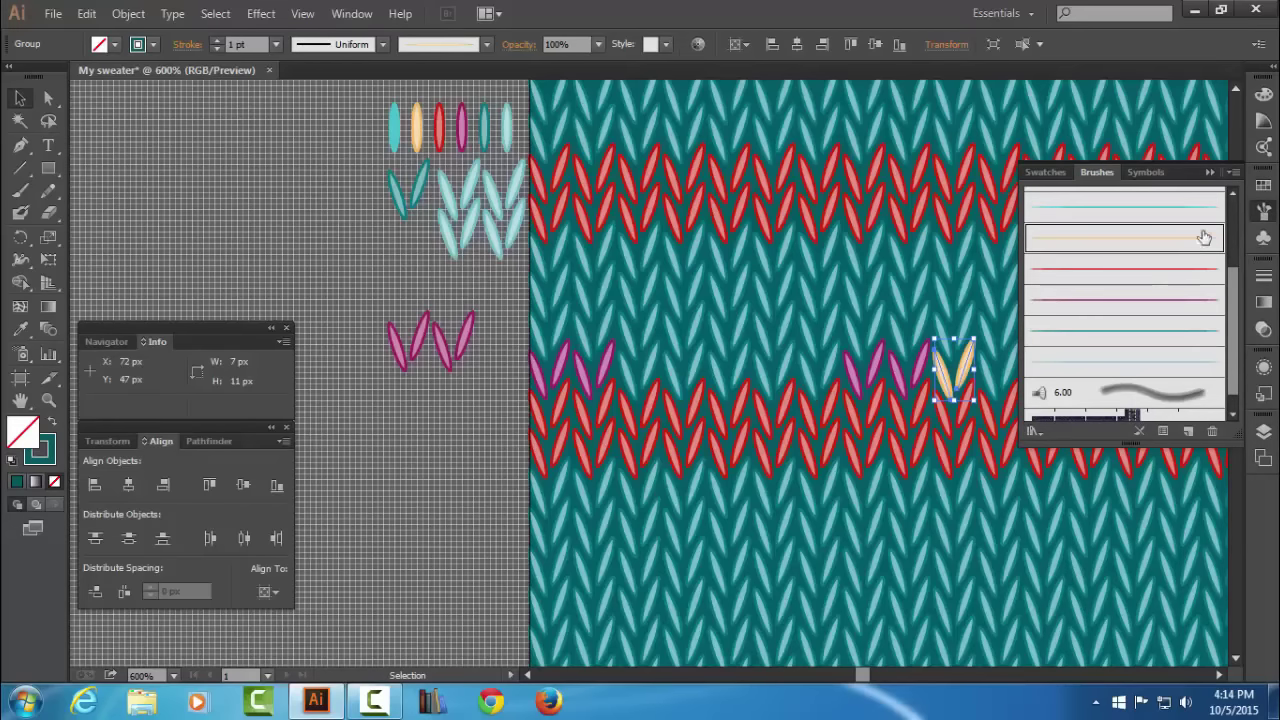
{"action": "left_click", "coordinate": [1210, 172]}
{"action": "left_click", "coordinate": [482, 422]}
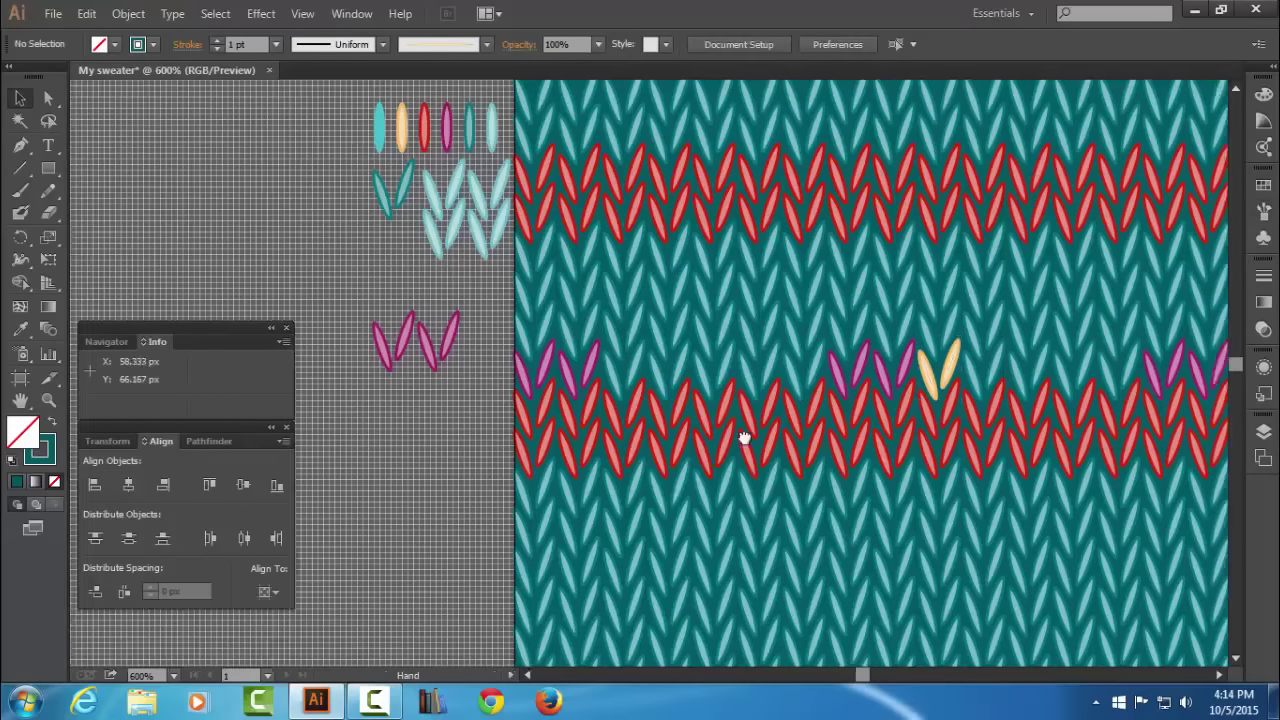
{"action": "scroll", "coordinate": [740, 440], "scroll_direction": "right", "scroll_amount": 5}
{"action": "key", "text": "ctrl+plus"}
Give the orange stitch a Transform effect: Move Horizontal 56 px, 9 copies.
{"action": "left_click", "coordinate": [727, 368]}
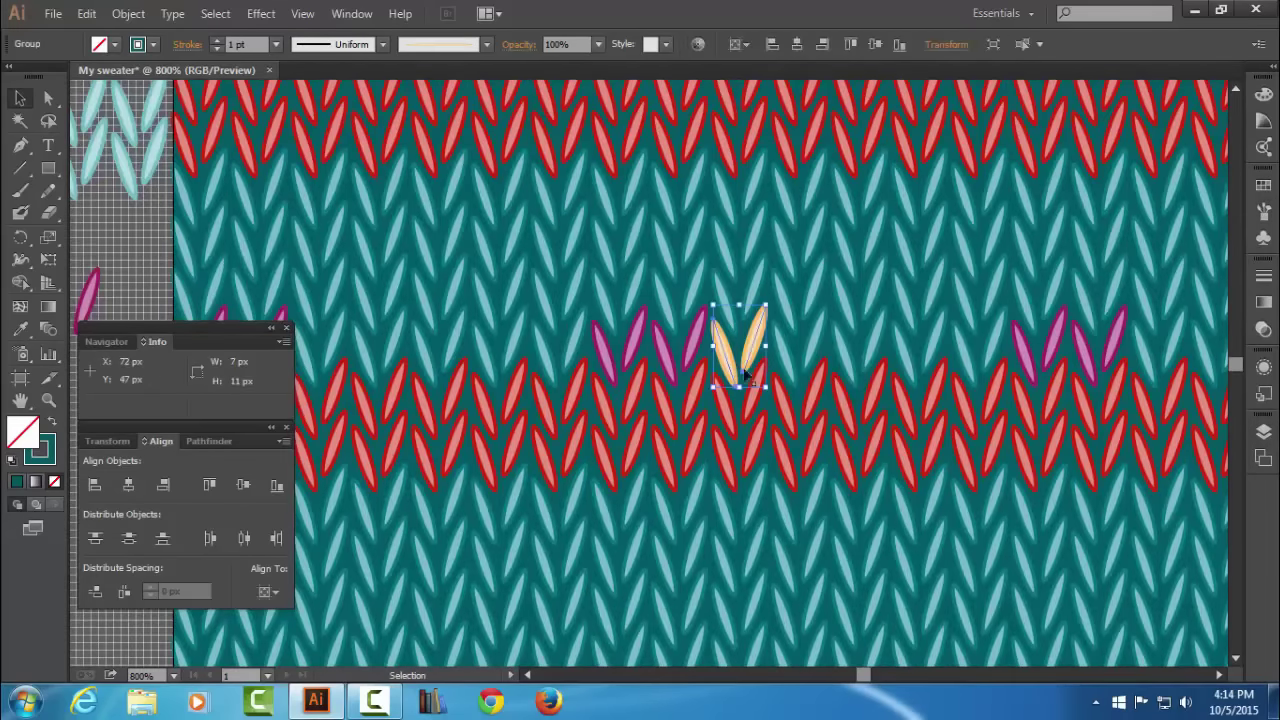
{"action": "left_click", "coordinate": [261, 13]}
{"action": "mouse_move", "coordinate": [318, 166]}
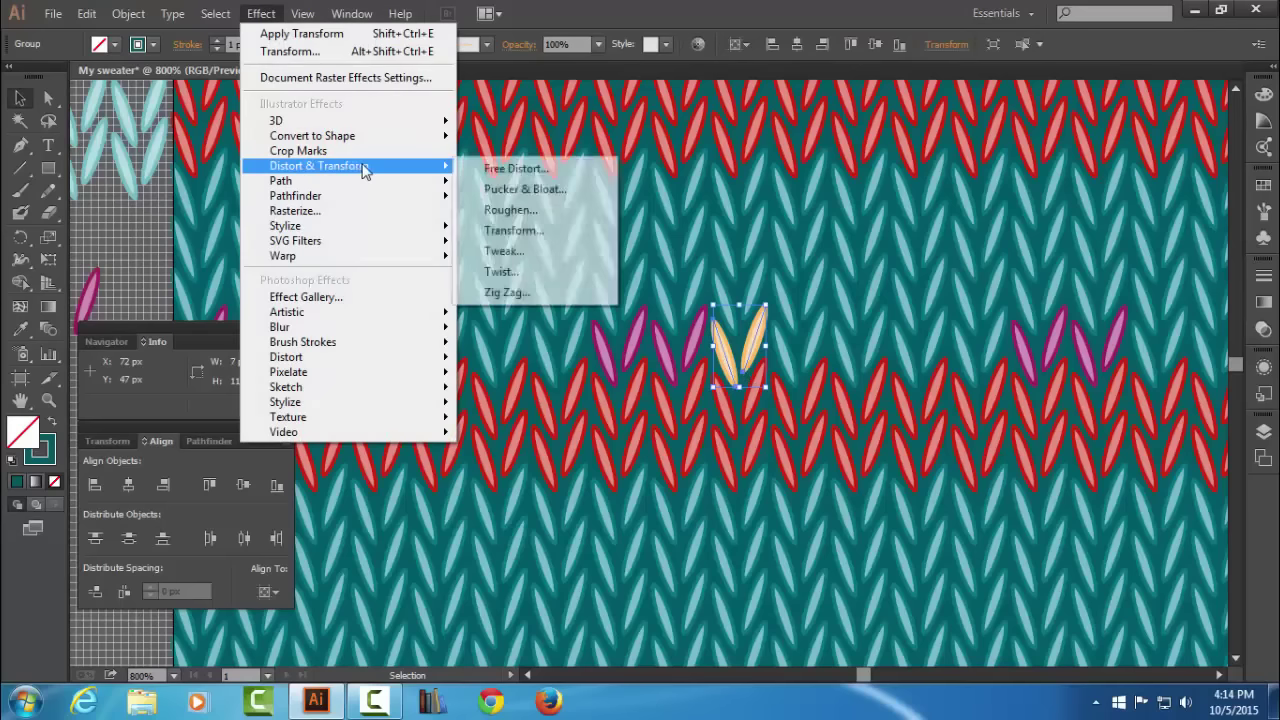
{"action": "left_click", "coordinate": [577, 231]}
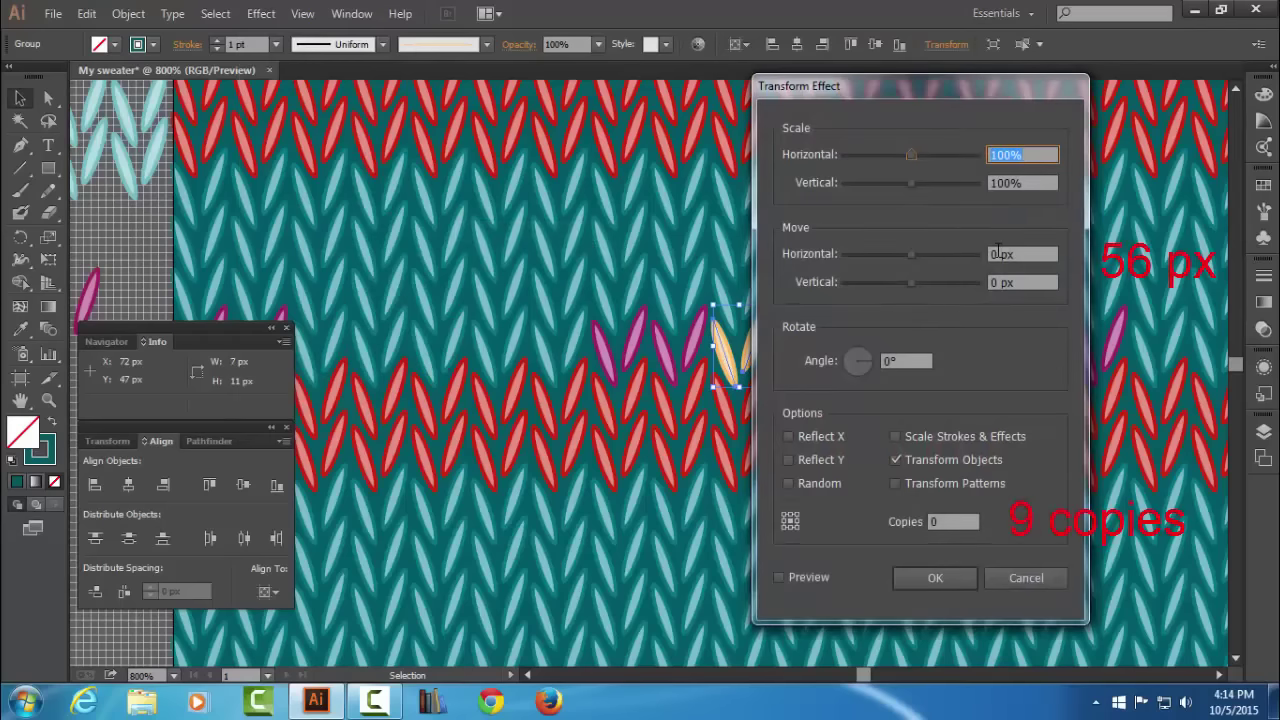
{"action": "left_click_drag", "start_coordinate": [1000, 254], "coordinate": [975, 260]}
{"action": "type", "text": "56"}
{"action": "key", "text": "Tab"}
{"action": "key", "text": "Tab"}
{"action": "key", "text": "Tab"}
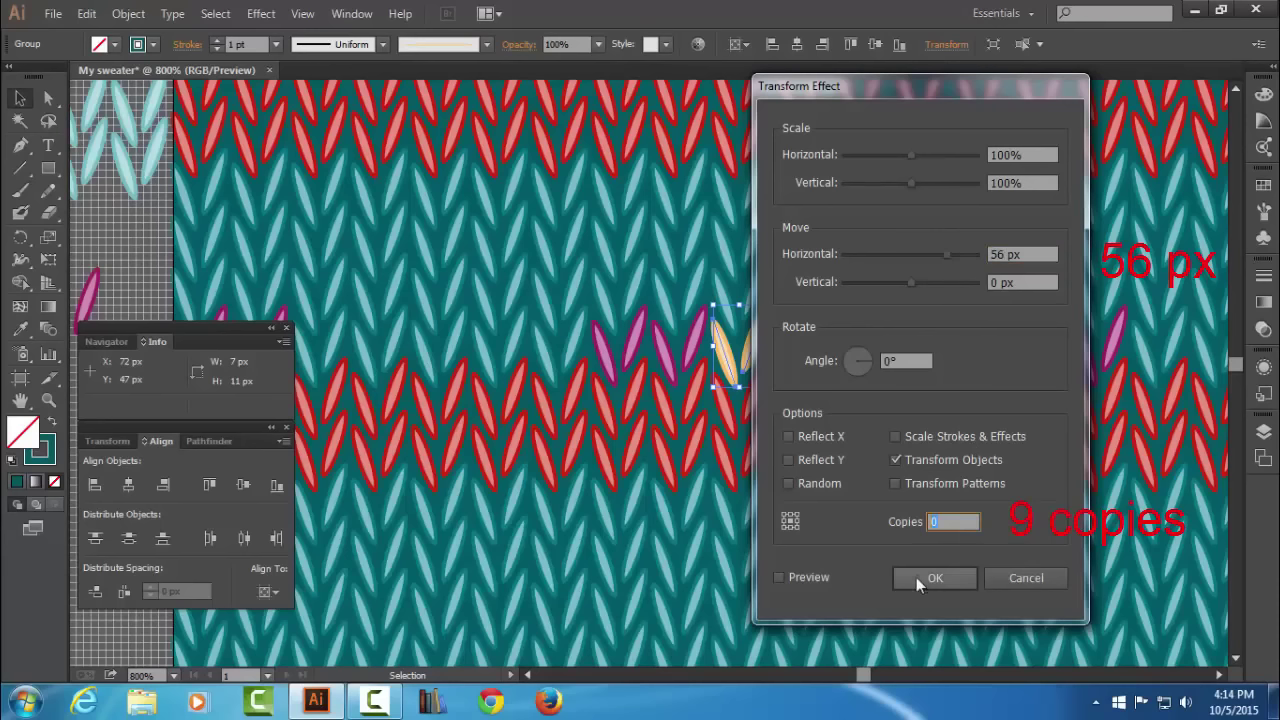
{"action": "type", "text": "9"}
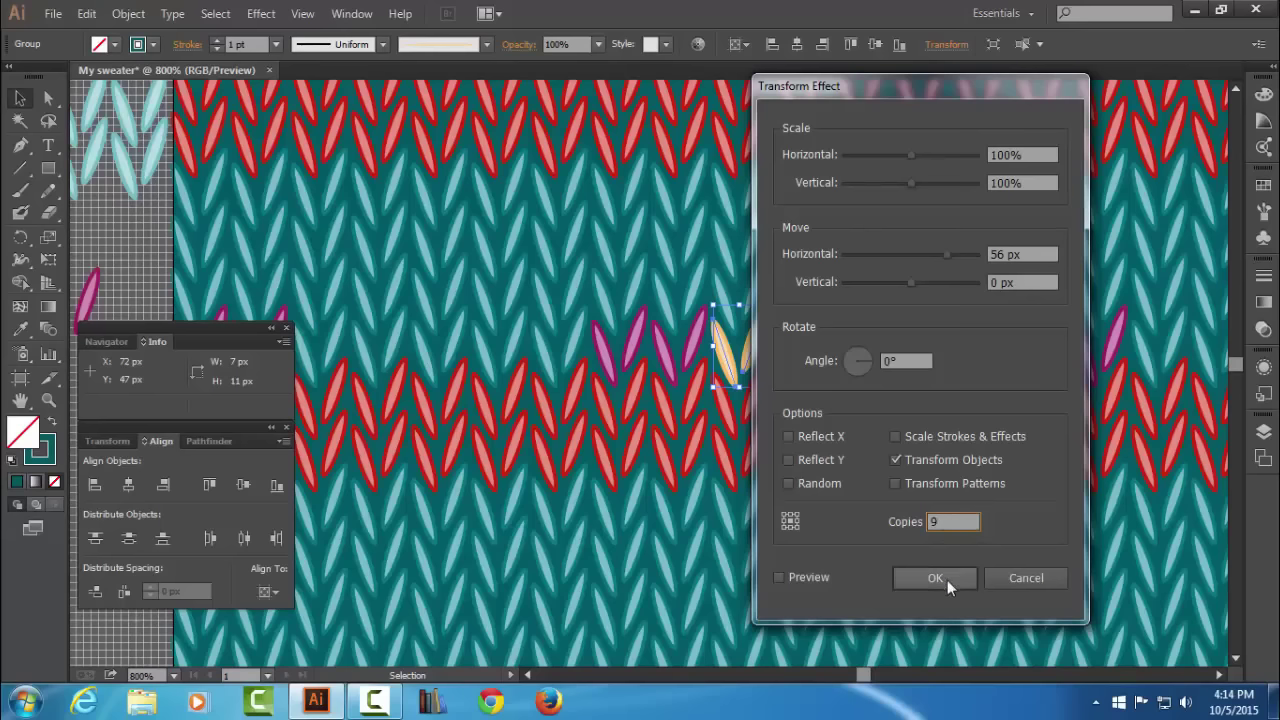
{"action": "left_click", "coordinate": [935, 578]}
Zoom out to check the repeated stitches, then zoom back in on the lower red band.
{"action": "left_click", "coordinate": [912, 437], "text": "alt"}
{"action": "left_click", "coordinate": [912, 437], "text": "alt"}
{"action": "left_click", "coordinate": [912, 437], "text": "alt"}
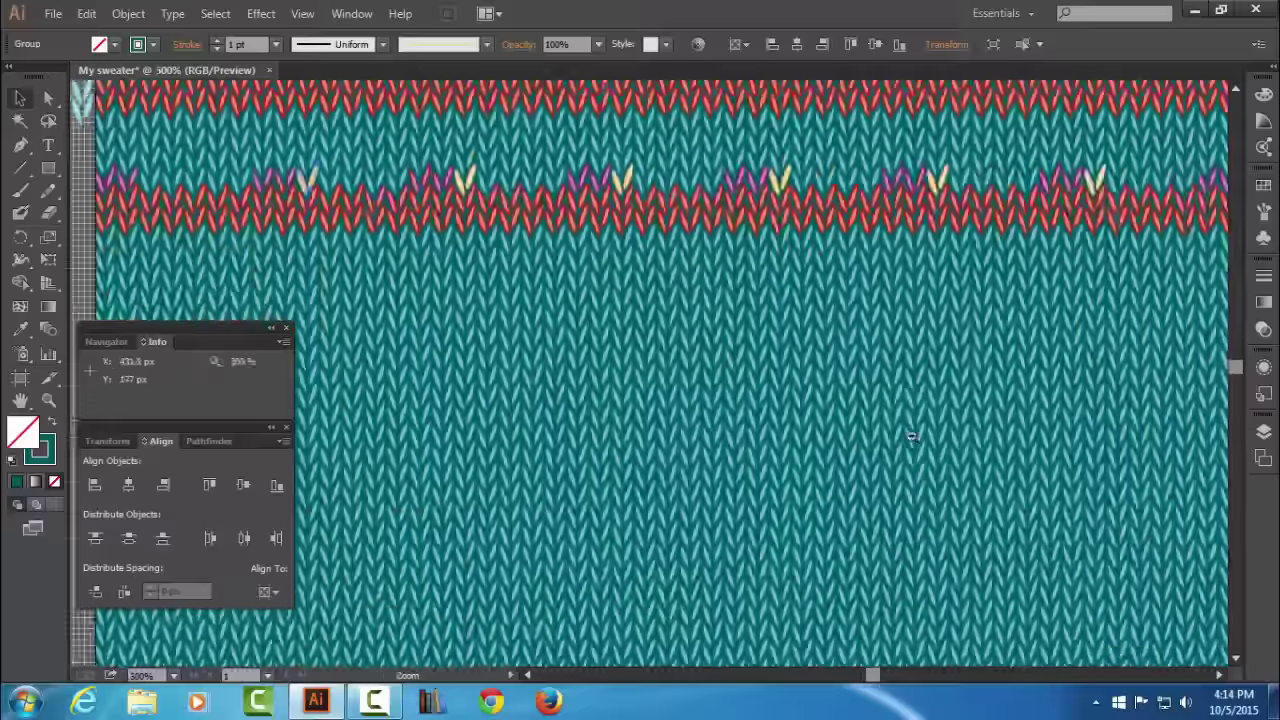
{"action": "left_click", "coordinate": [912, 437], "text": "alt"}
{"action": "left_click", "coordinate": [914, 363], "text": "alt"}
{"action": "left_click", "coordinate": [280, 220]}
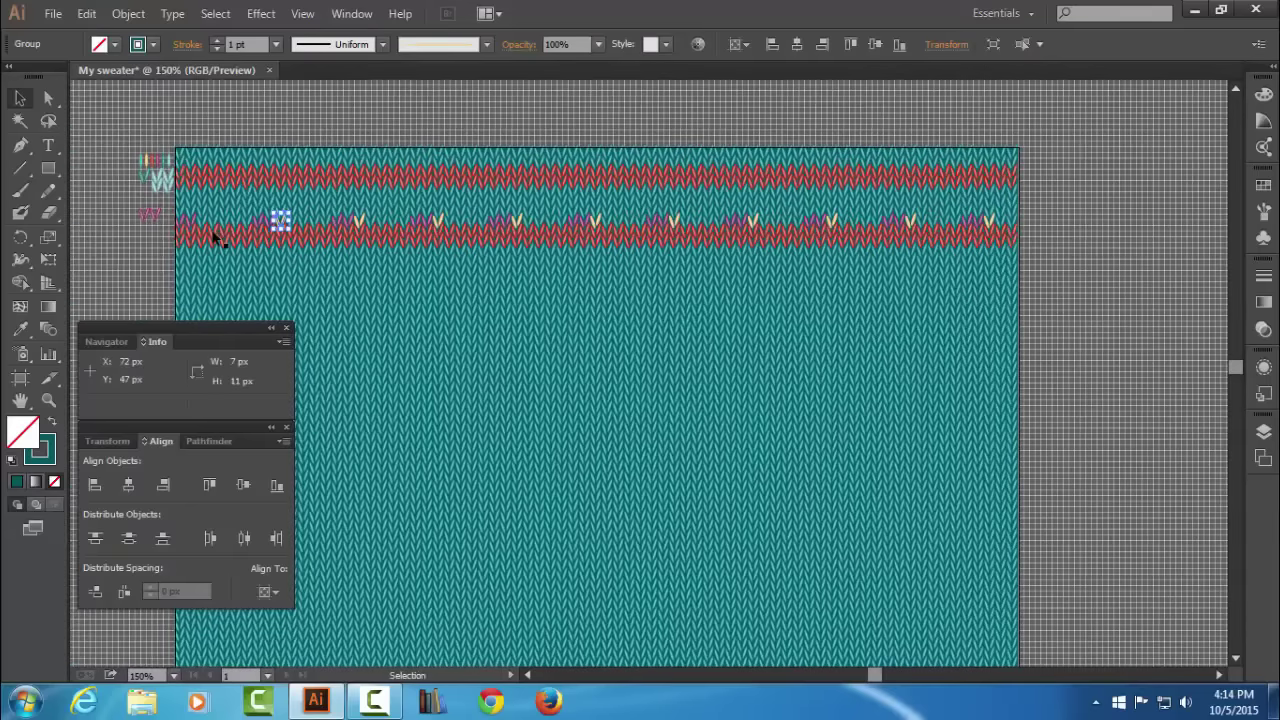
{"action": "left_click", "coordinate": [156, 240]}
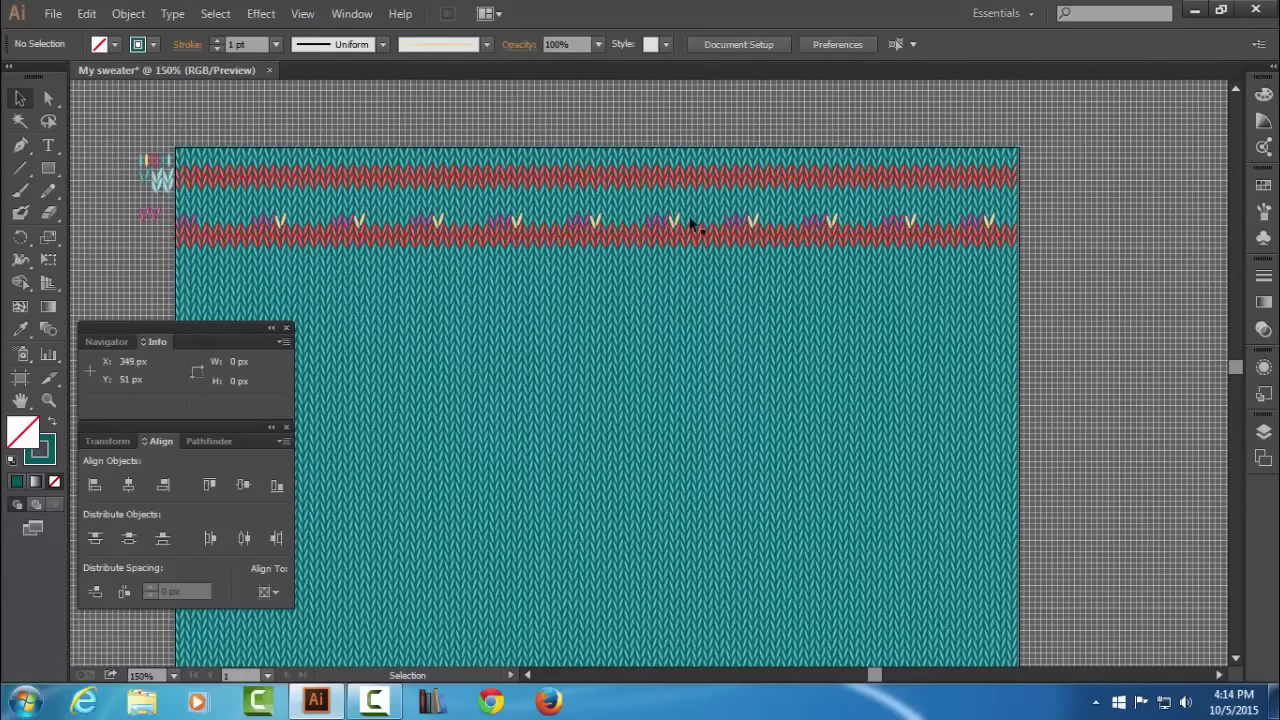
{"action": "left_click", "coordinate": [437, 294]}
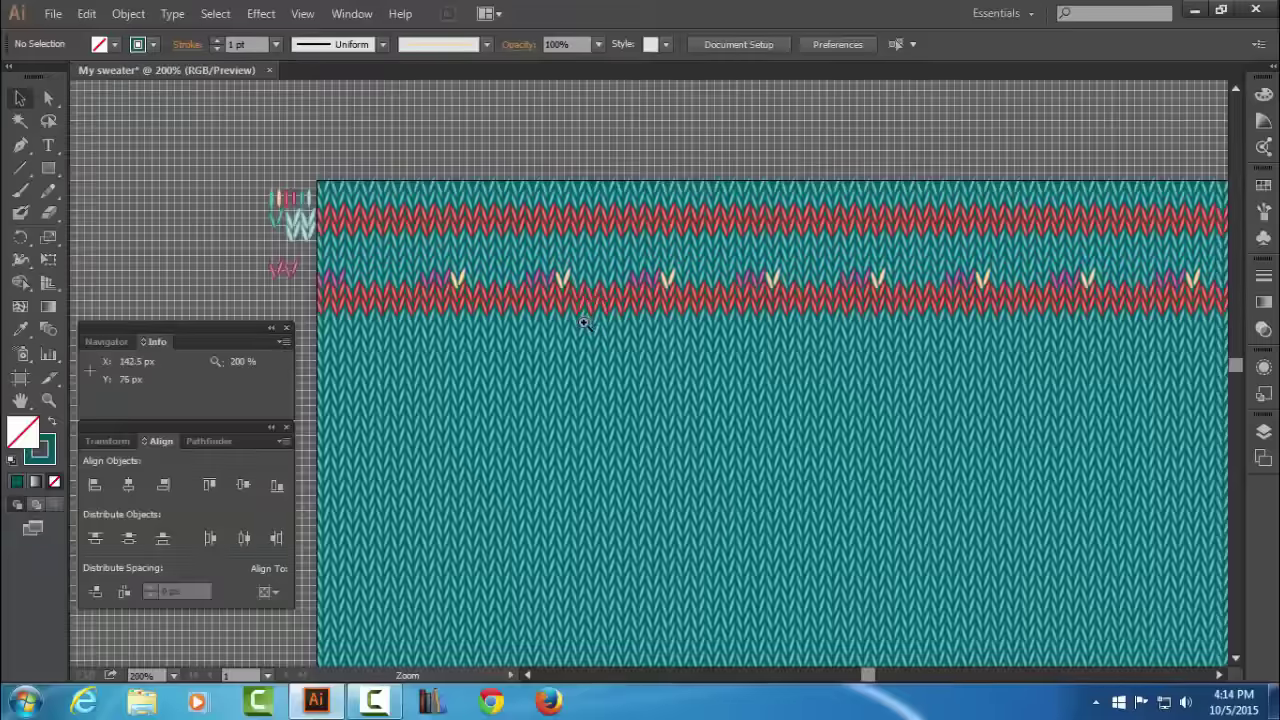
{"action": "left_click", "coordinate": [584, 322]}
{"action": "left_click", "coordinate": [533, 343]}
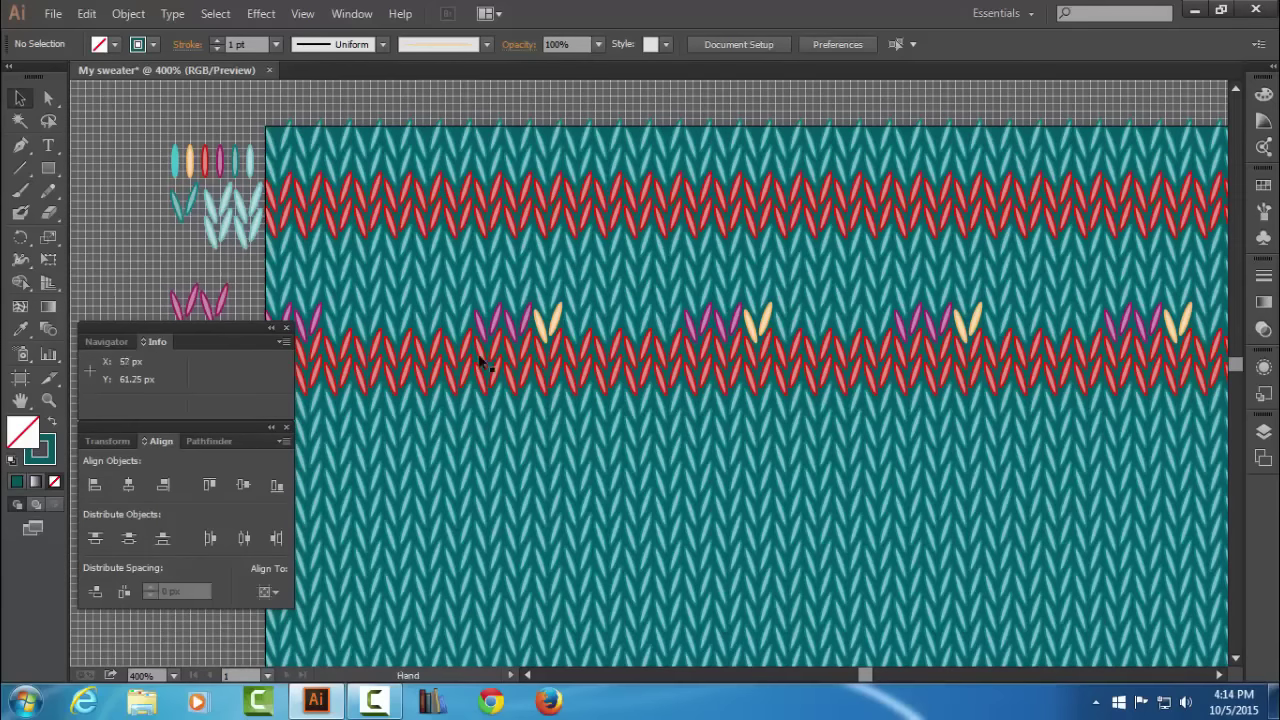
{"action": "left_click", "coordinate": [500, 364]}
{"action": "left_click", "coordinate": [527, 368]}
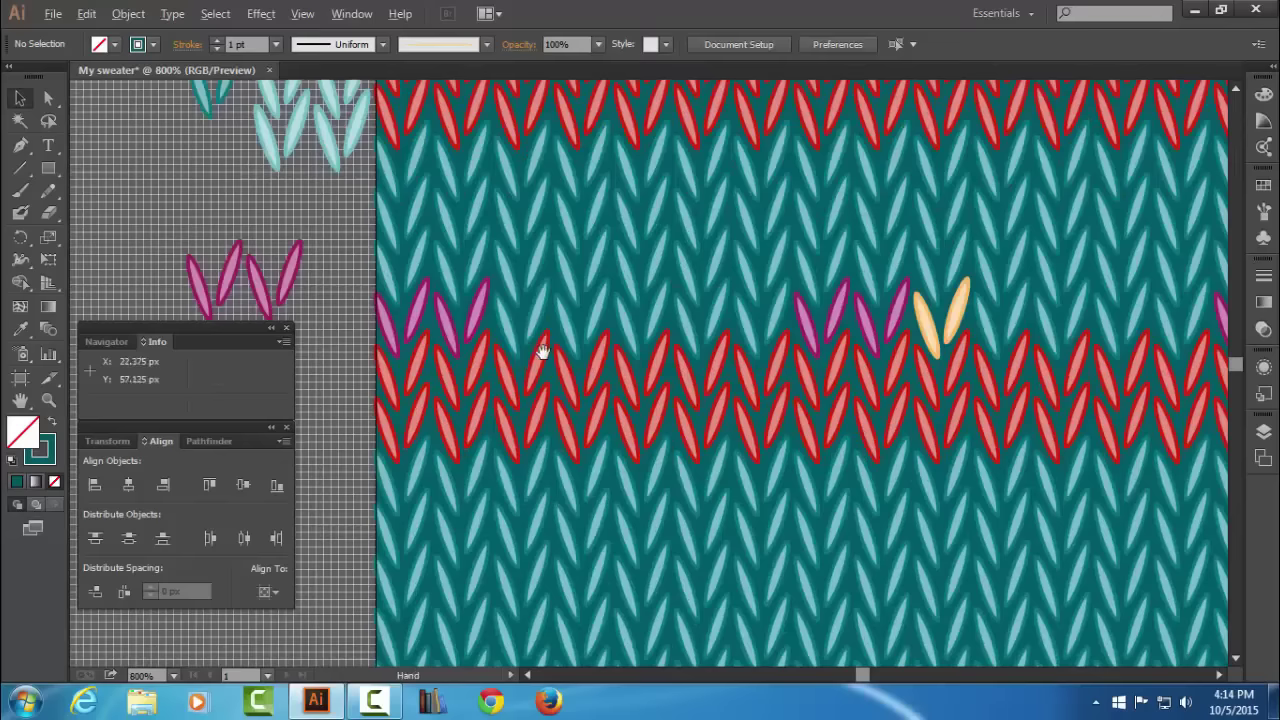
{"action": "left_click_drag", "start_coordinate": [534, 351], "coordinate": [551, 334]}
Duplicate the pink stitch group and move the copy just below the upper red band.
{"action": "left_click", "coordinate": [251, 303]}
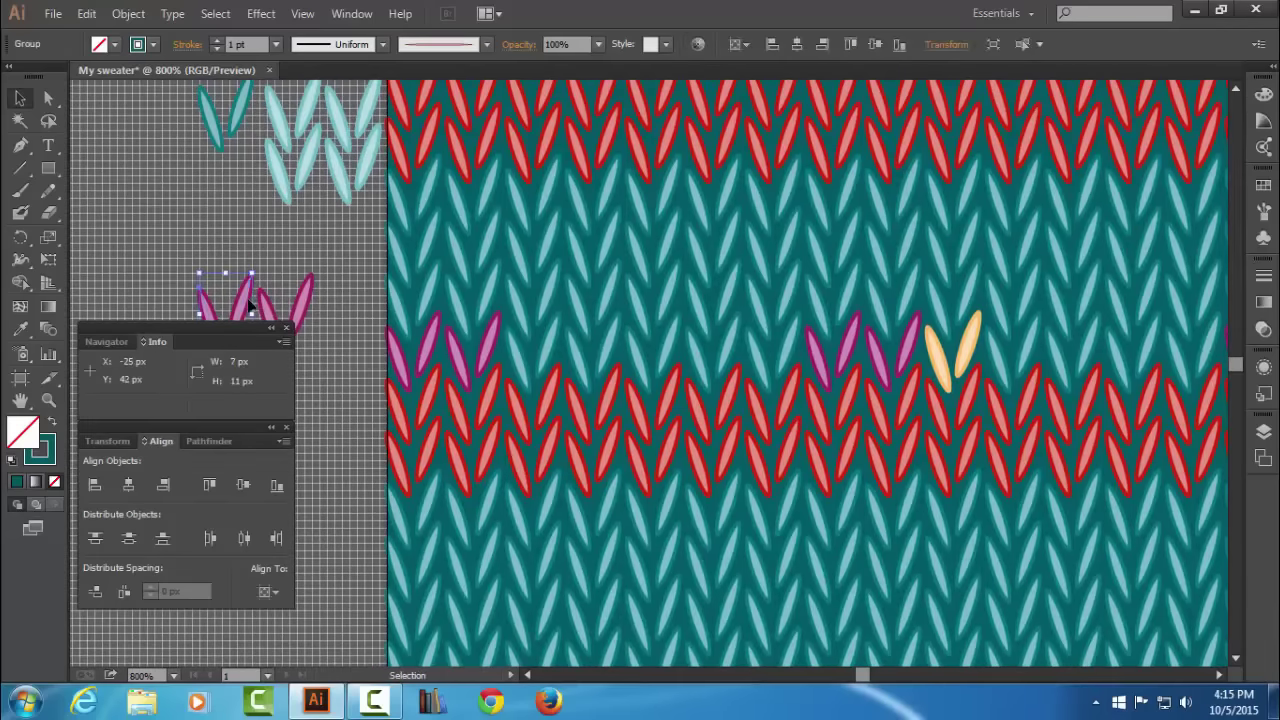
{"action": "key", "text": "space"}
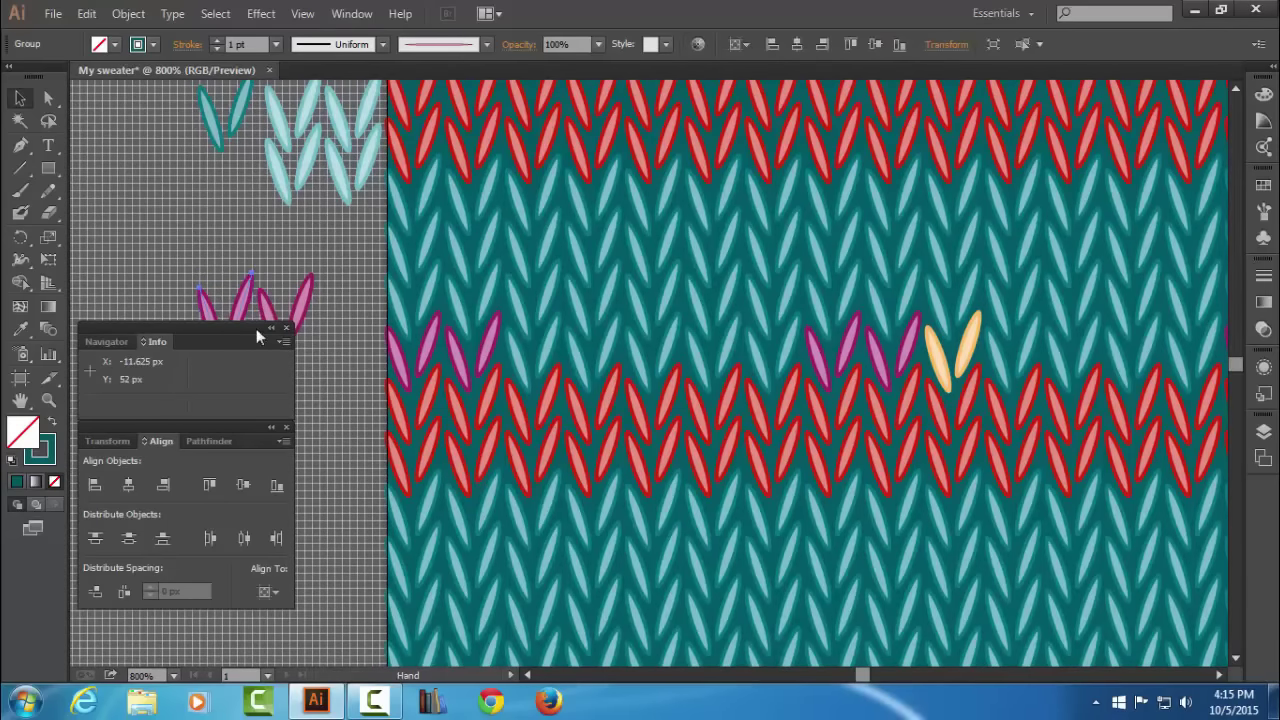
{"action": "left_click", "coordinate": [287, 326]}
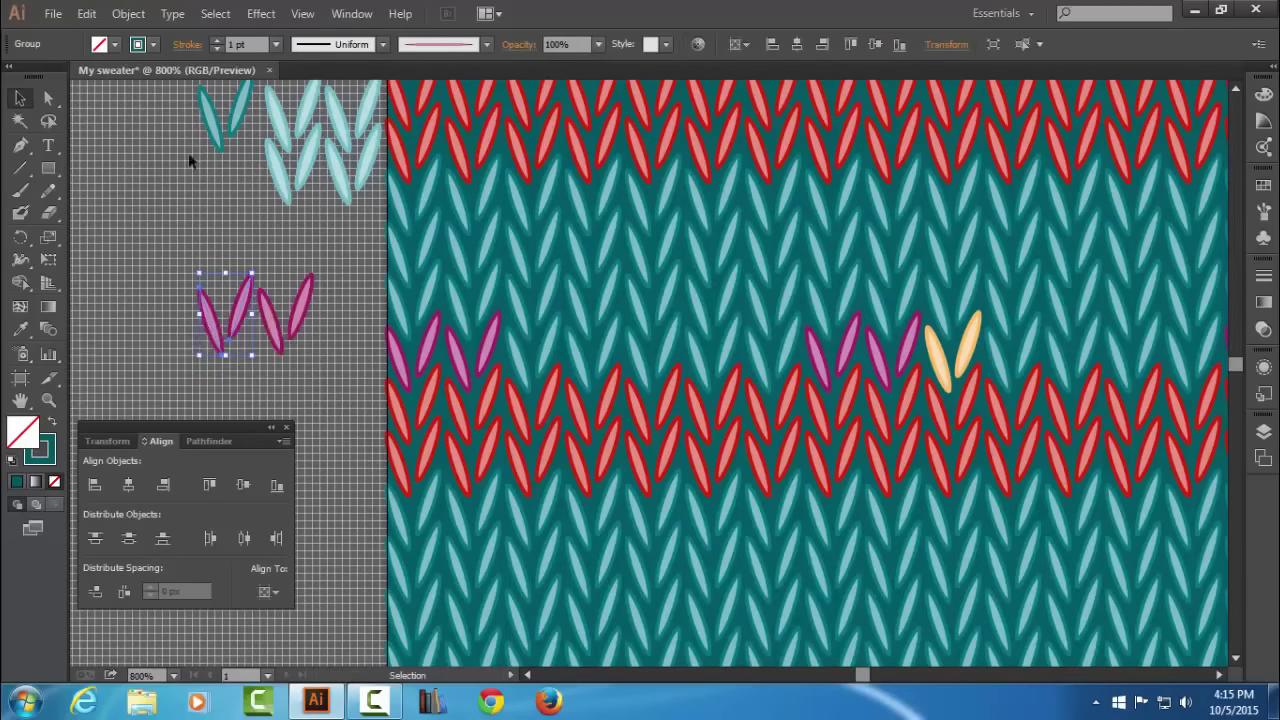
{"action": "left_click", "coordinate": [87, 13]}
{"action": "left_click", "coordinate": [118, 104]}
{"action": "left_click", "coordinate": [87, 13]}
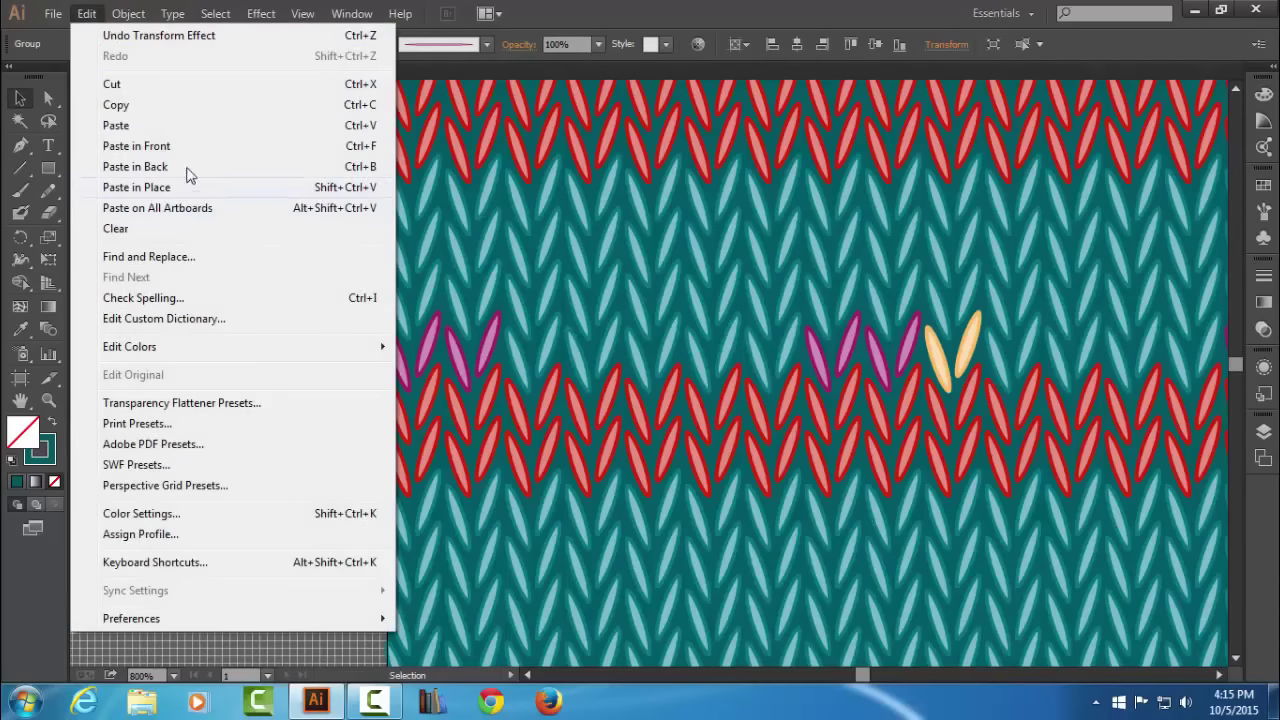
{"action": "left_click", "coordinate": [206, 146]}
{"action": "left_click_drag", "start_coordinate": [232, 316], "coordinate": [600, 197]}
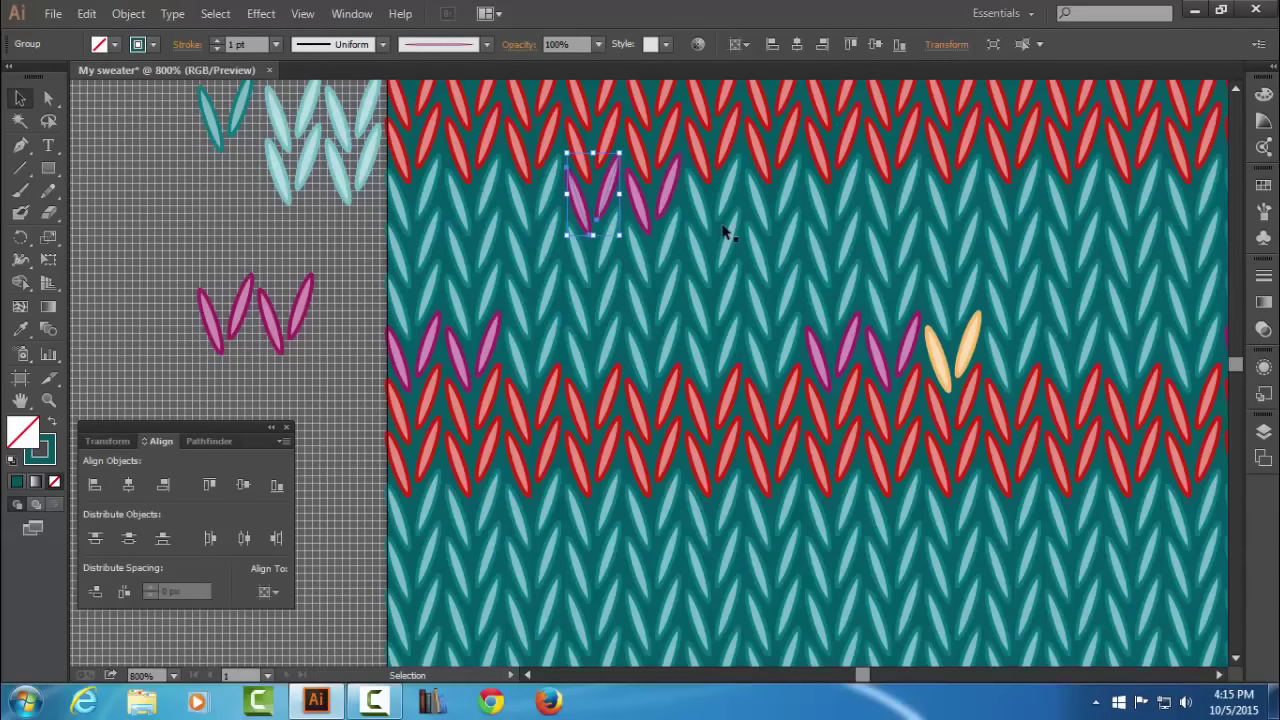
Give the copy a Transform effect: Move Horizontal 56 px, 10 copies.
{"action": "left_click", "coordinate": [261, 13]}
{"action": "mouse_move", "coordinate": [319, 166]}
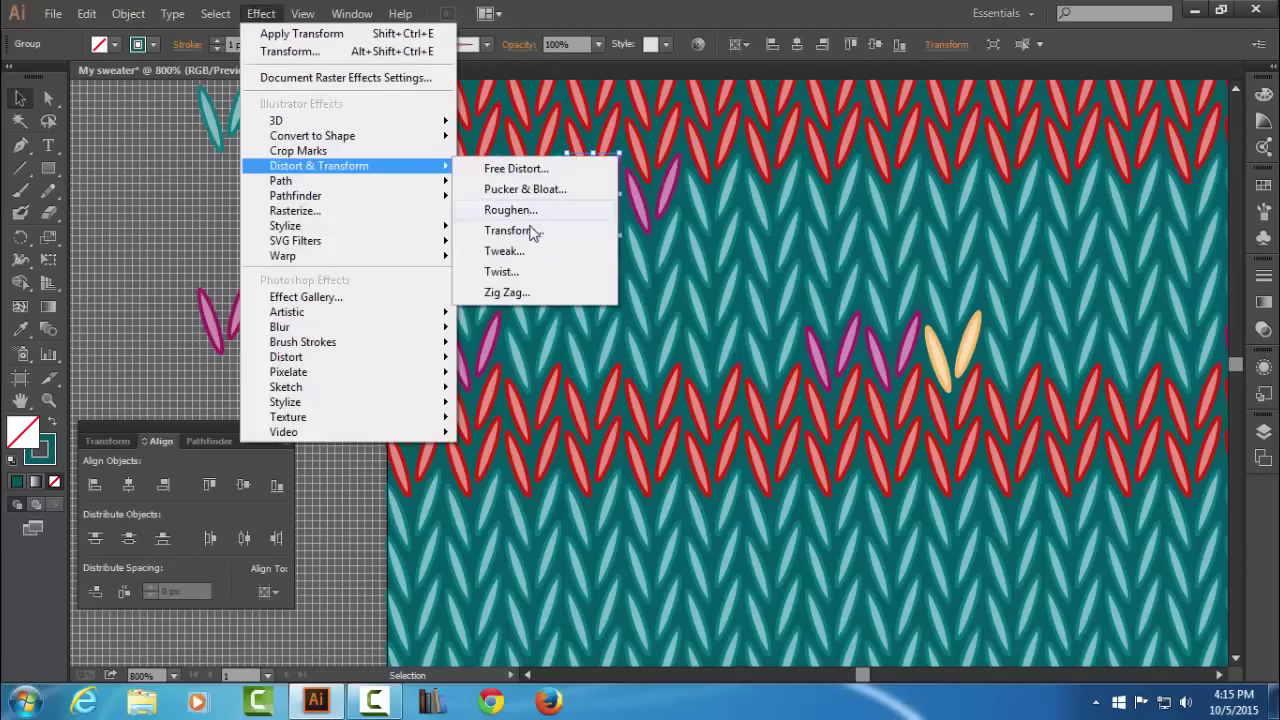
{"action": "left_click", "coordinate": [536, 233]}
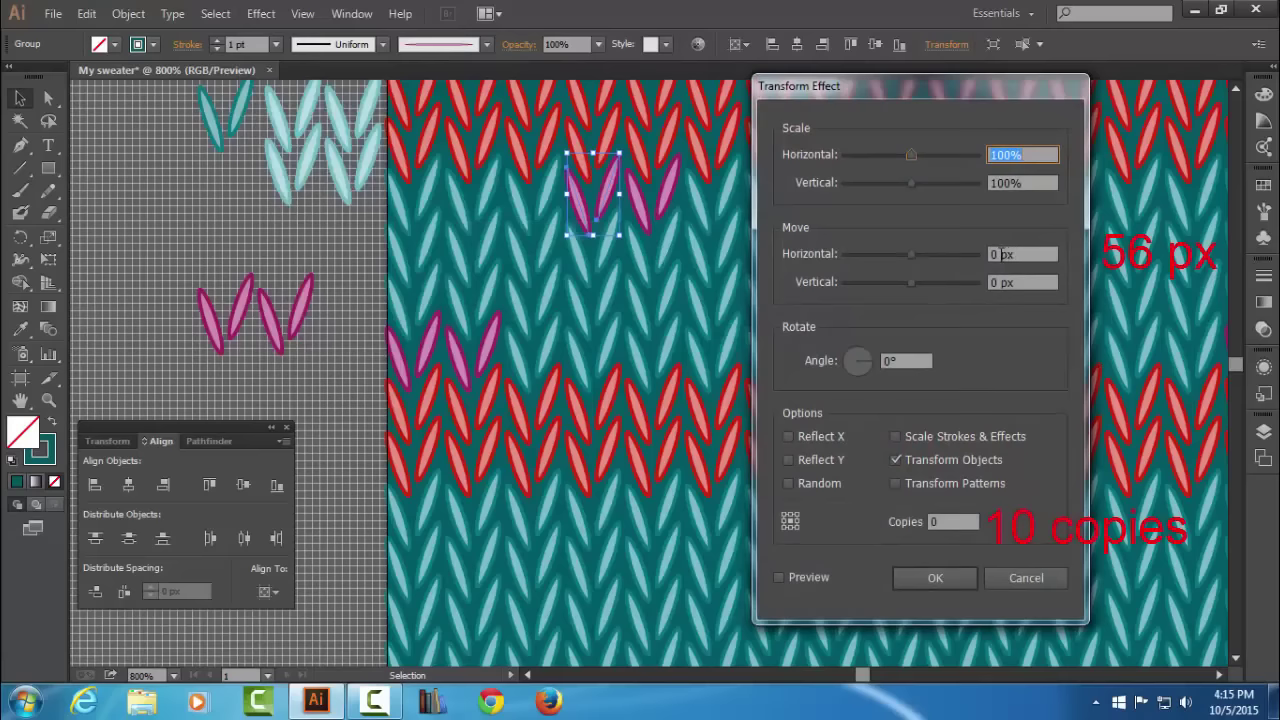
{"action": "double_click", "coordinate": [1000, 254]}
{"action": "type", "text": "56"}
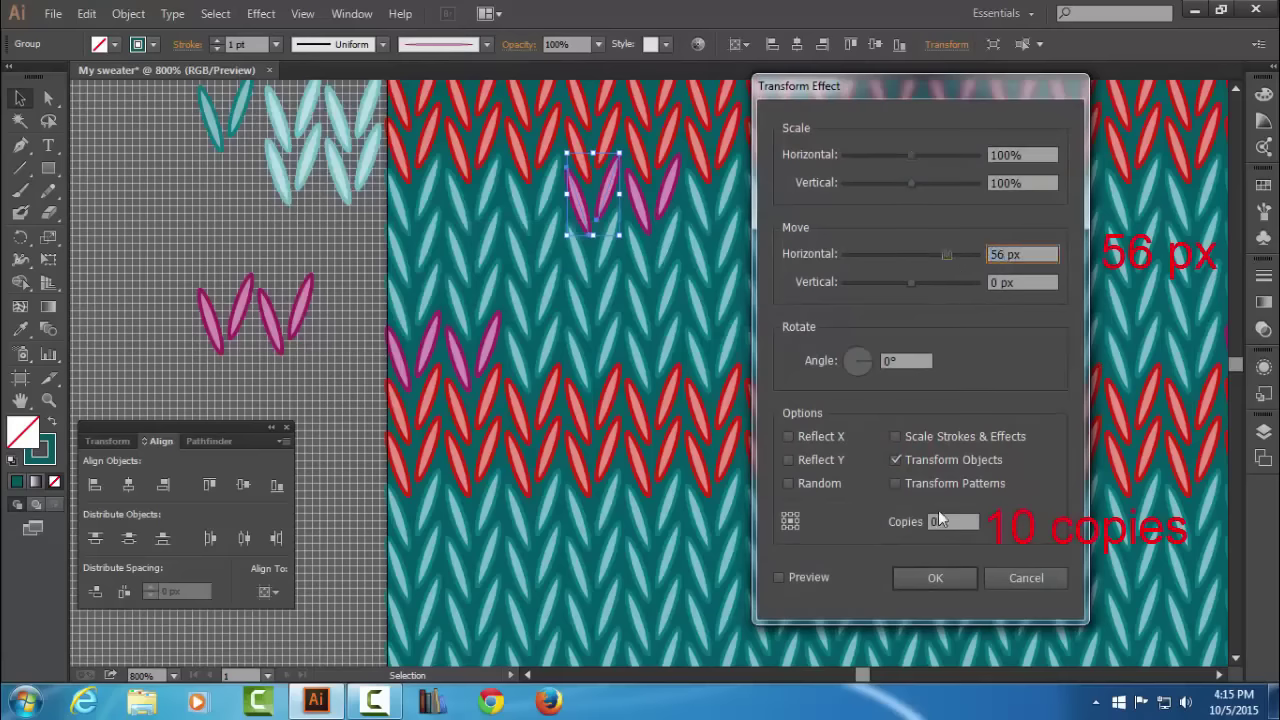
{"action": "double_click", "coordinate": [948, 521]}
{"action": "type", "text": "10"}
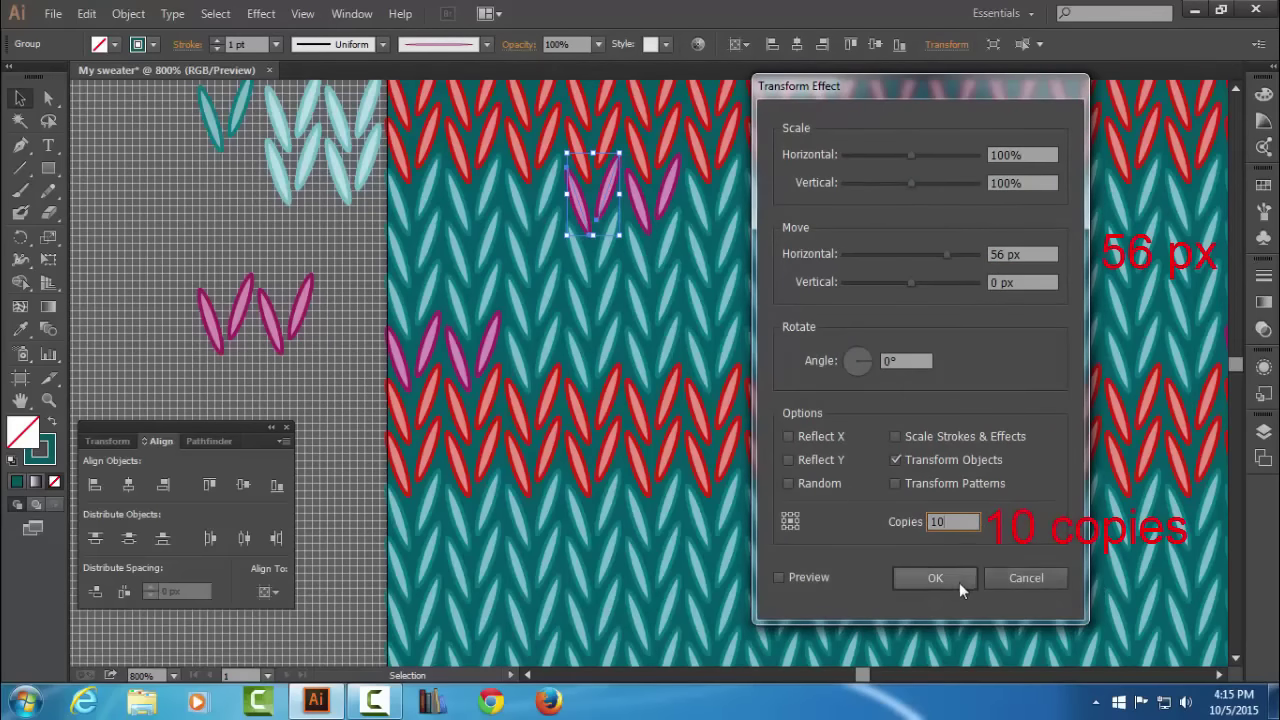
{"action": "left_click", "coordinate": [959, 581]}
{"action": "left_click", "coordinate": [222, 226]}
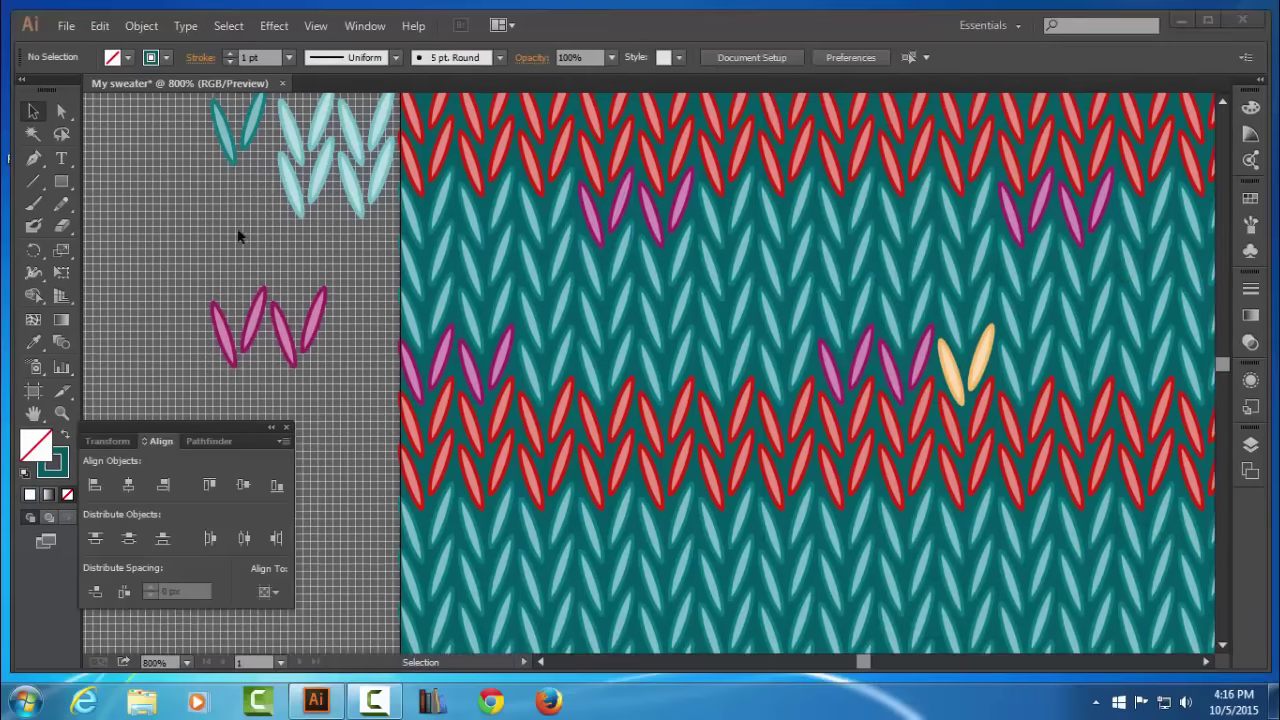
Switch the repeated upper-row stitches from the magenta to the pale orange brush.
{"action": "left_click", "coordinate": [590, 218]}
{"action": "left_click", "coordinate": [1250, 224]}
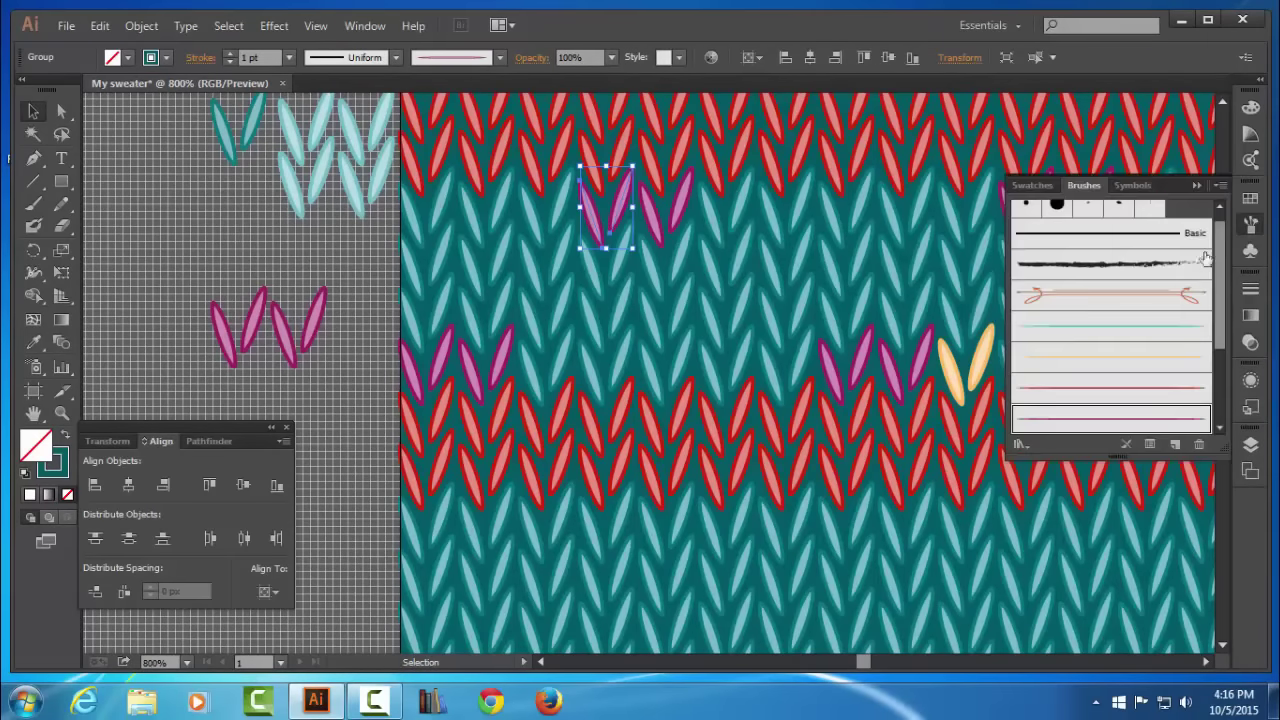
{"action": "left_click_drag", "start_coordinate": [1220, 290], "coordinate": [1223, 362]}
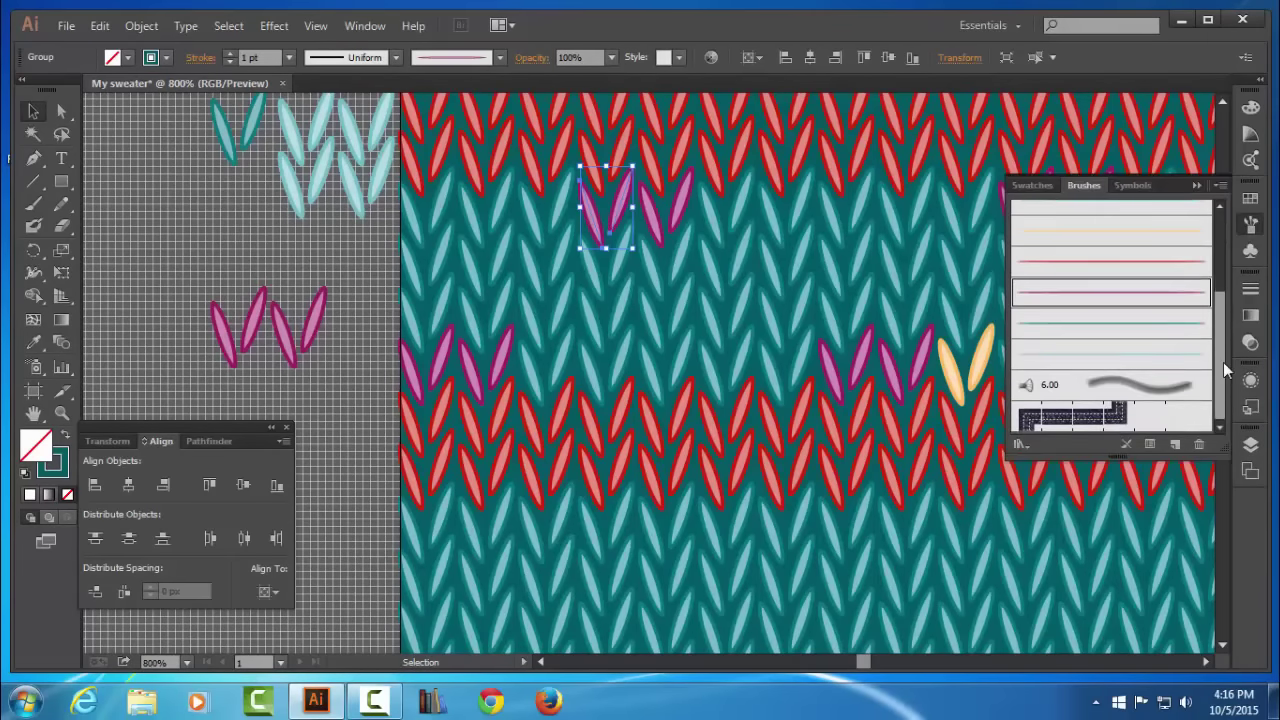
{"action": "left_click", "coordinate": [1122, 233]}
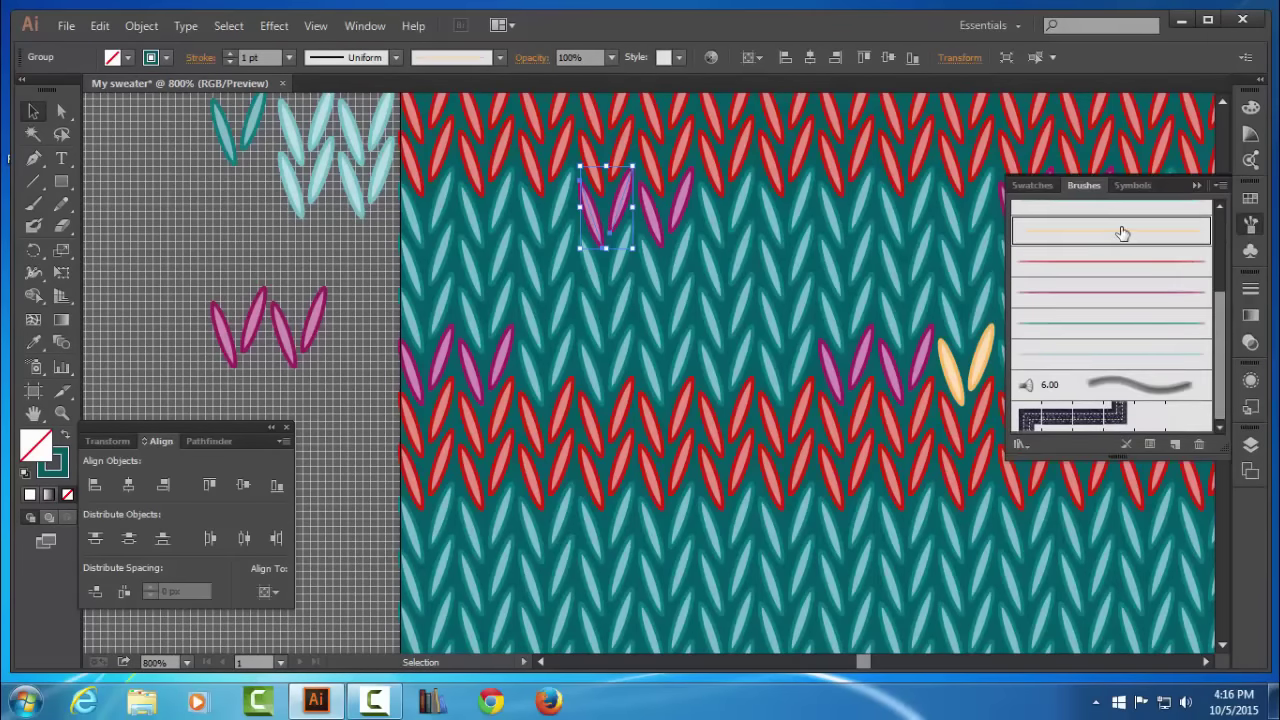
{"action": "left_click", "coordinate": [1196, 185]}
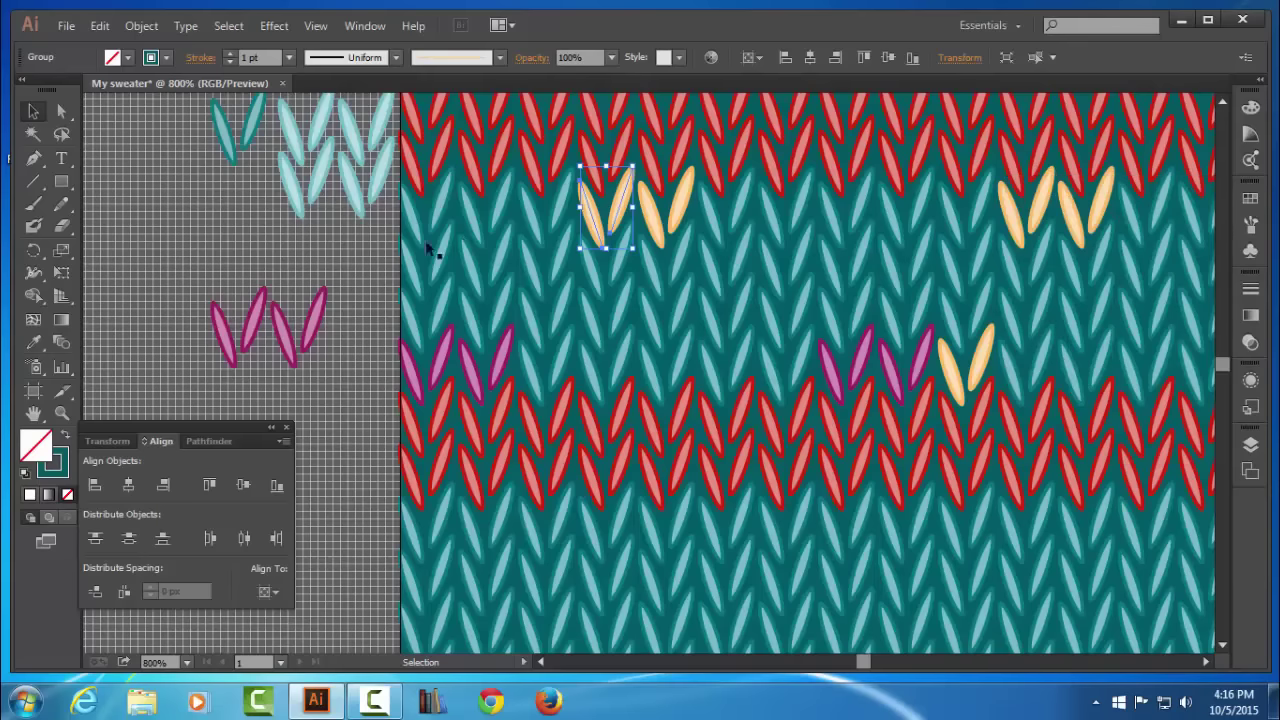
{"action": "left_click", "coordinate": [345, 250]}
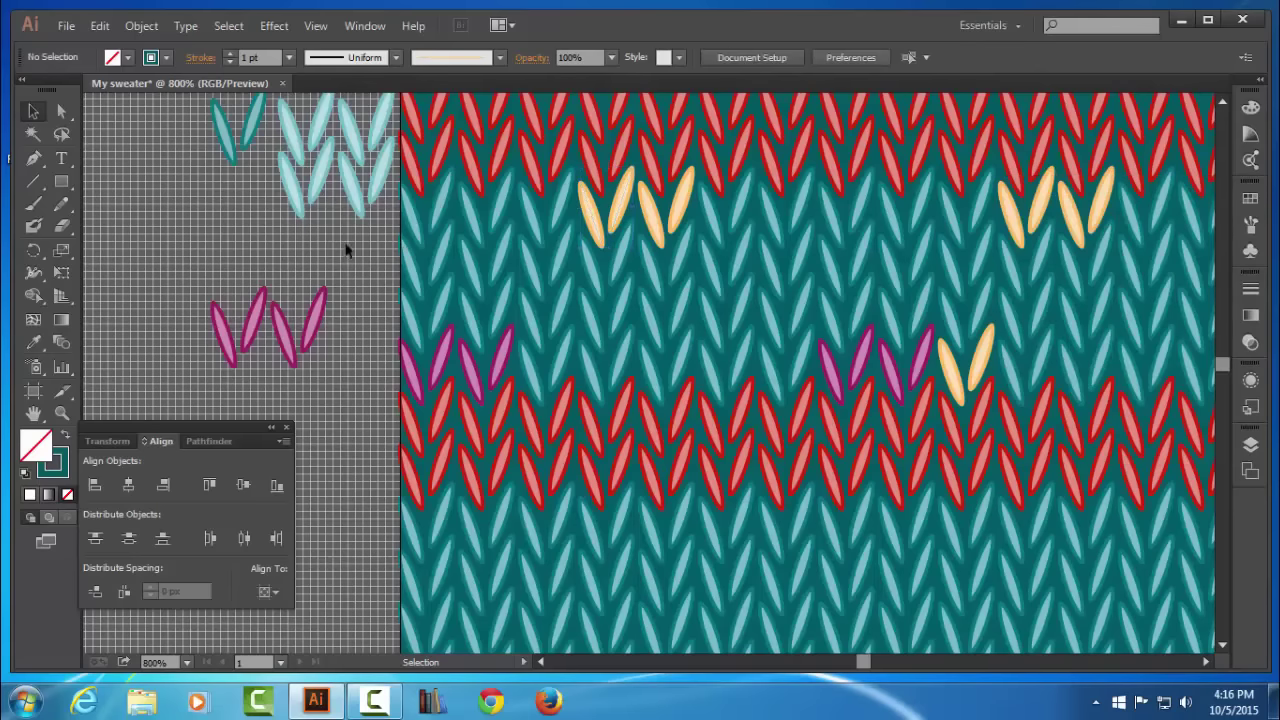
{"action": "left_click", "coordinate": [278, 348]}
Paste a copy of the pink stitch pair onto the knit above the lower red band.
{"action": "left_click", "coordinate": [100, 25]}
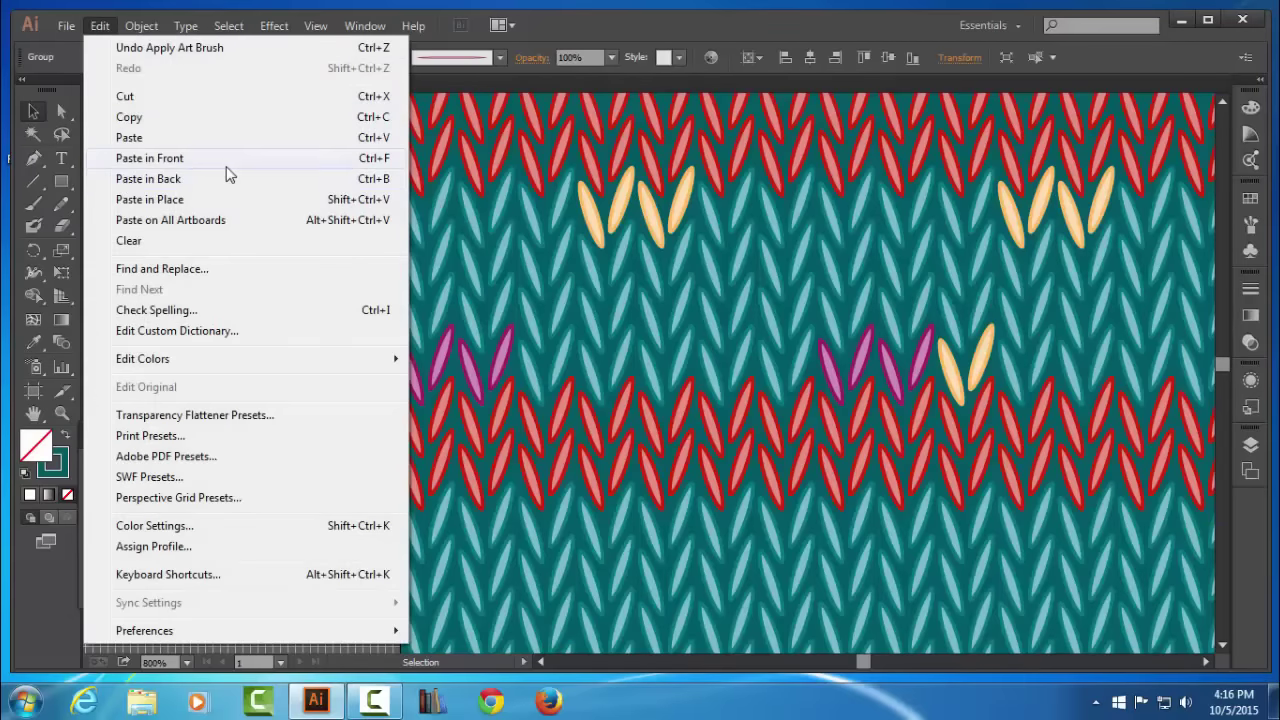
{"action": "left_click", "coordinate": [226, 168]}
{"action": "left_click_drag", "start_coordinate": [253, 328], "coordinate": [532, 305]}
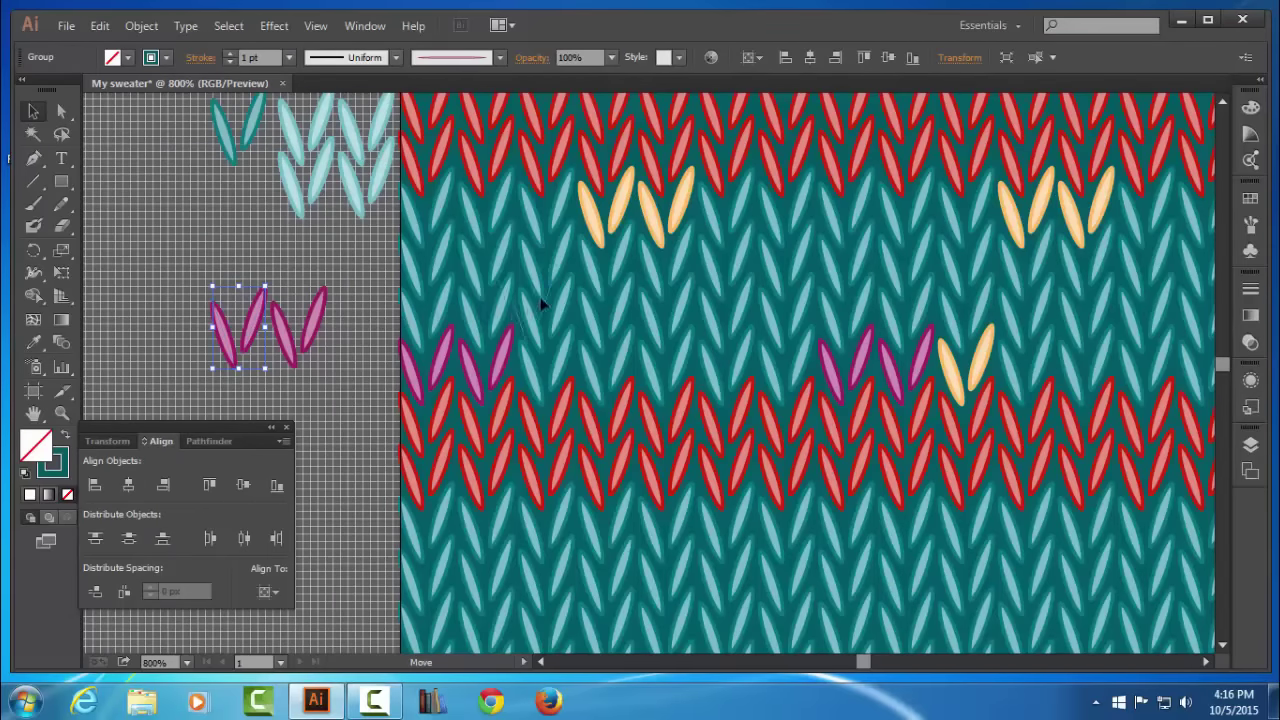
{"action": "left_click_drag", "start_coordinate": [541, 303], "coordinate": [500, 312]}
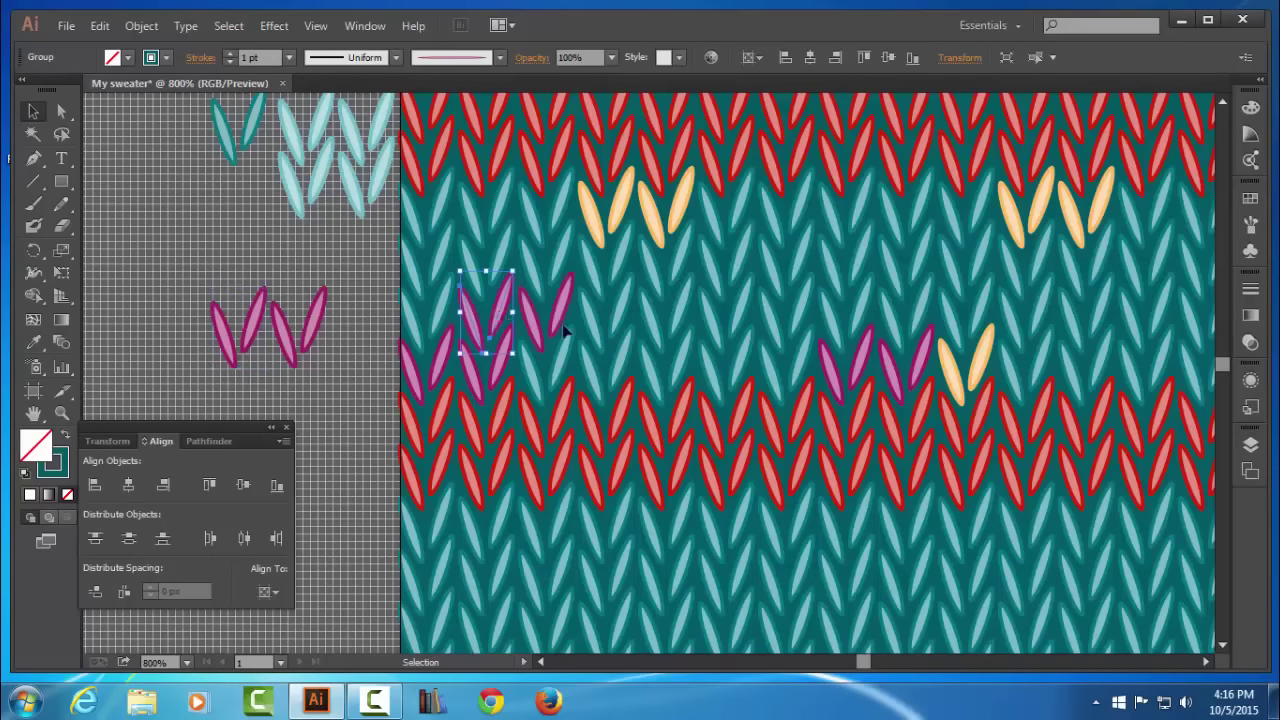
Give the pasted pair a Transform effect: Move Horizontal 56 px, 10 copies.
{"action": "left_click", "coordinate": [274, 25]}
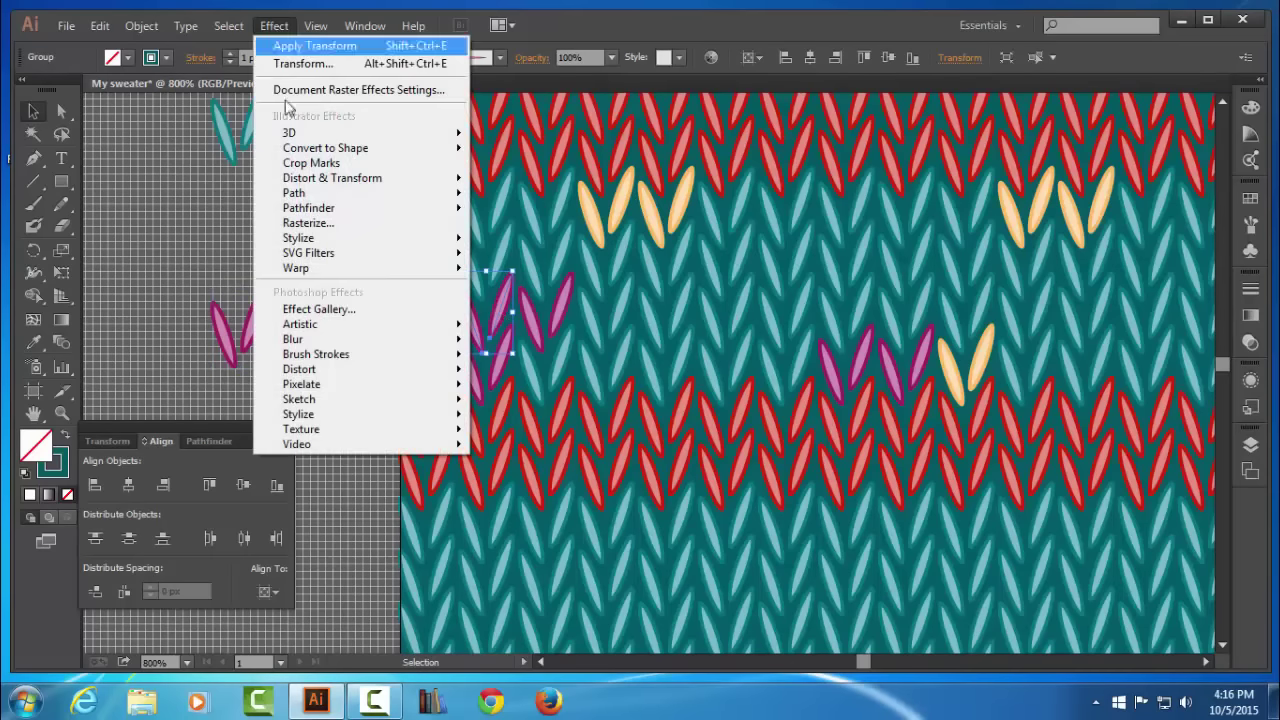
{"action": "mouse_move", "coordinate": [332, 178]}
{"action": "left_click", "coordinate": [540, 245]}
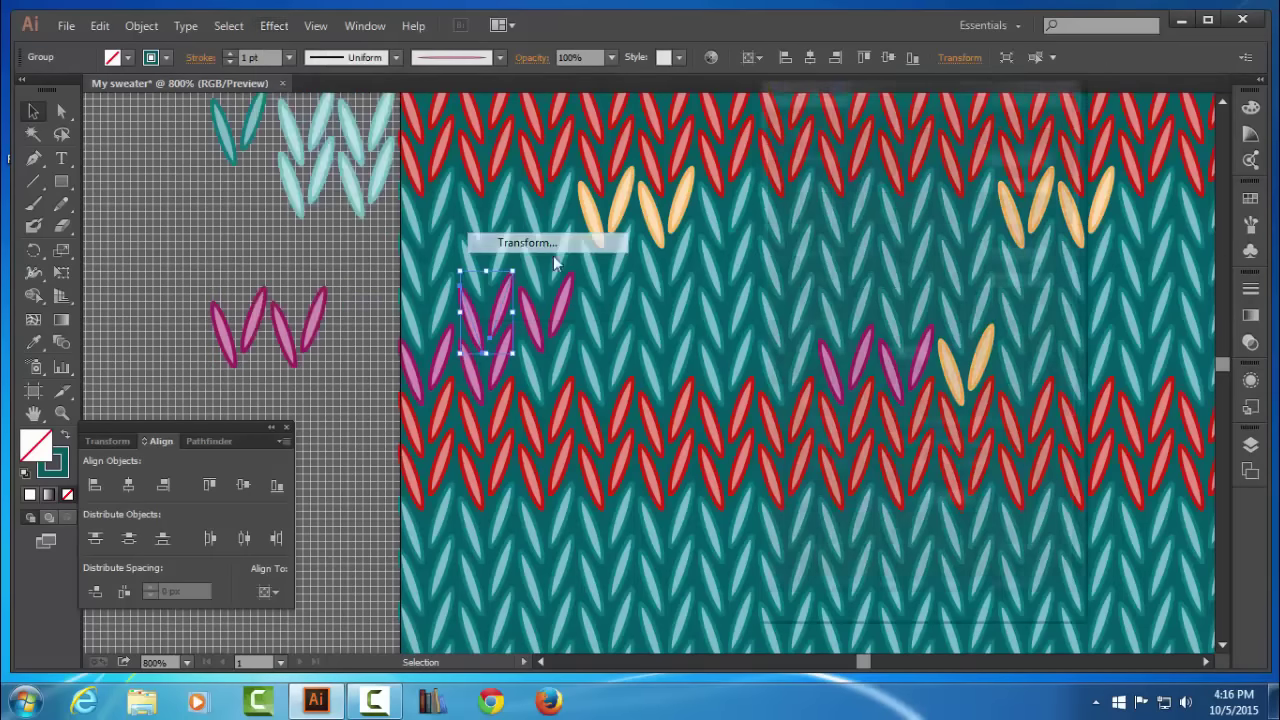
{"action": "double_click", "coordinate": [995, 253]}
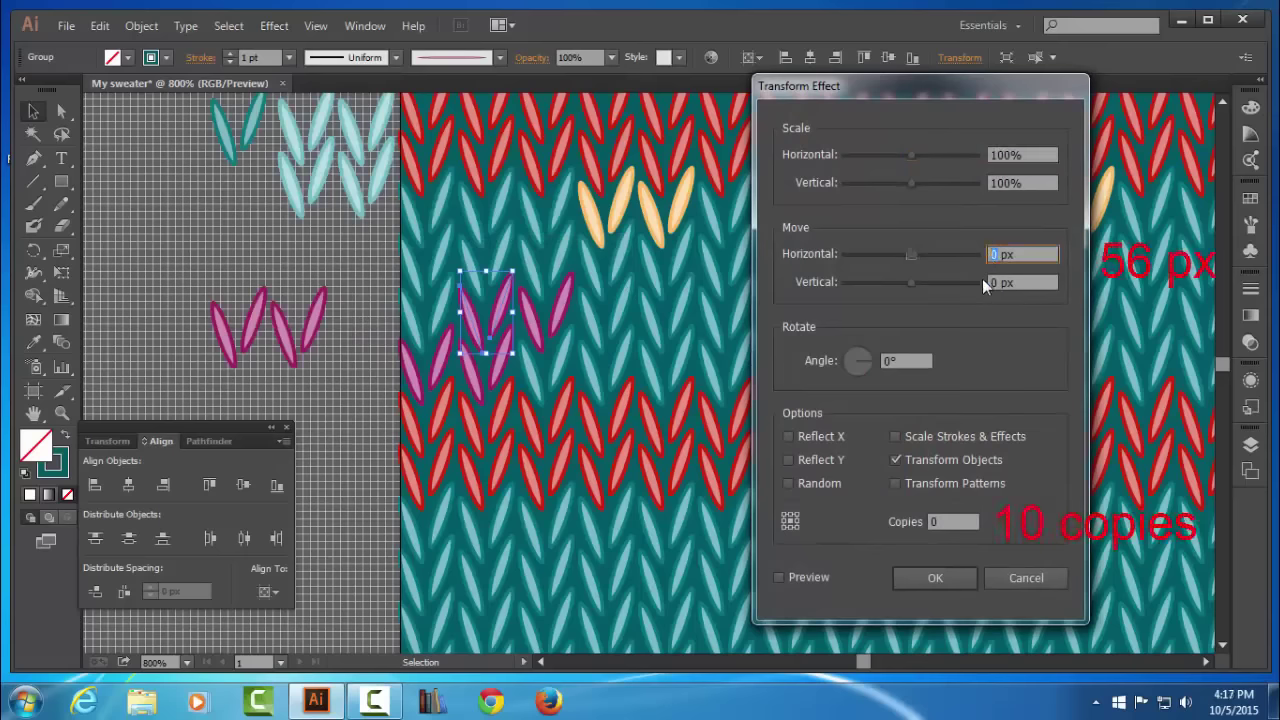
{"action": "type", "text": "56"}
{"action": "double_click", "coordinate": [943, 521]}
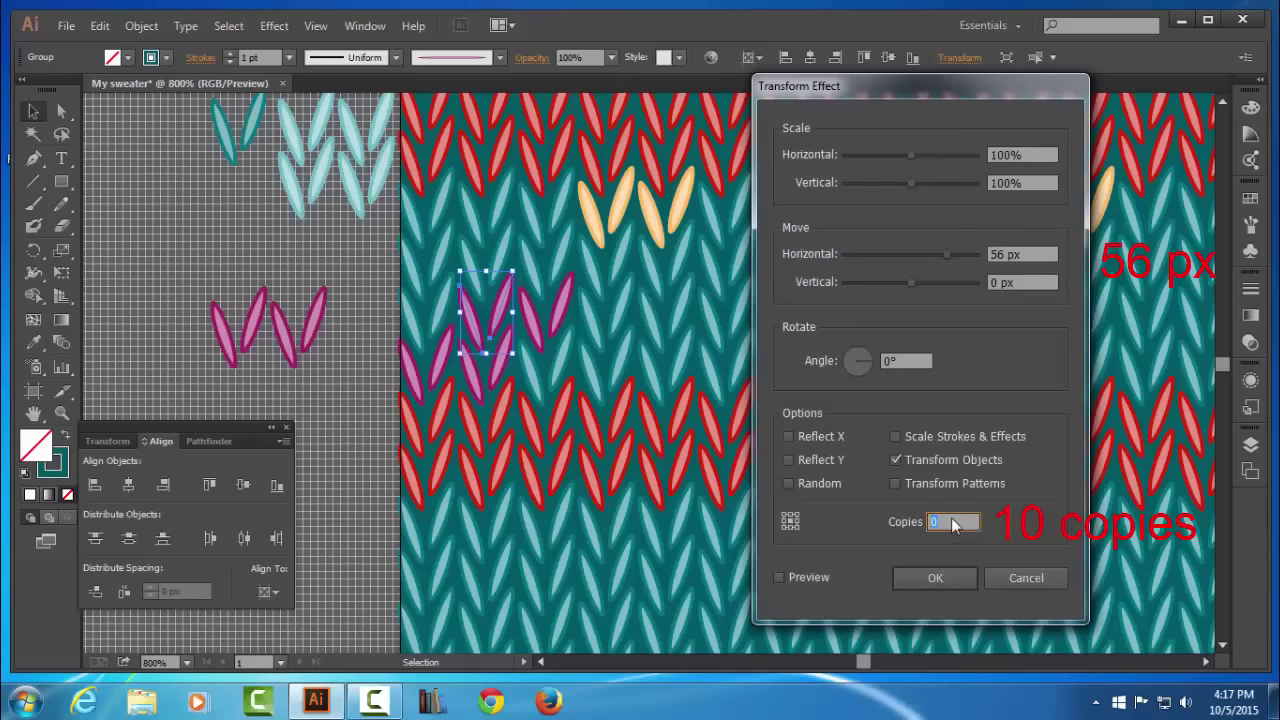
{"action": "type", "text": "10"}
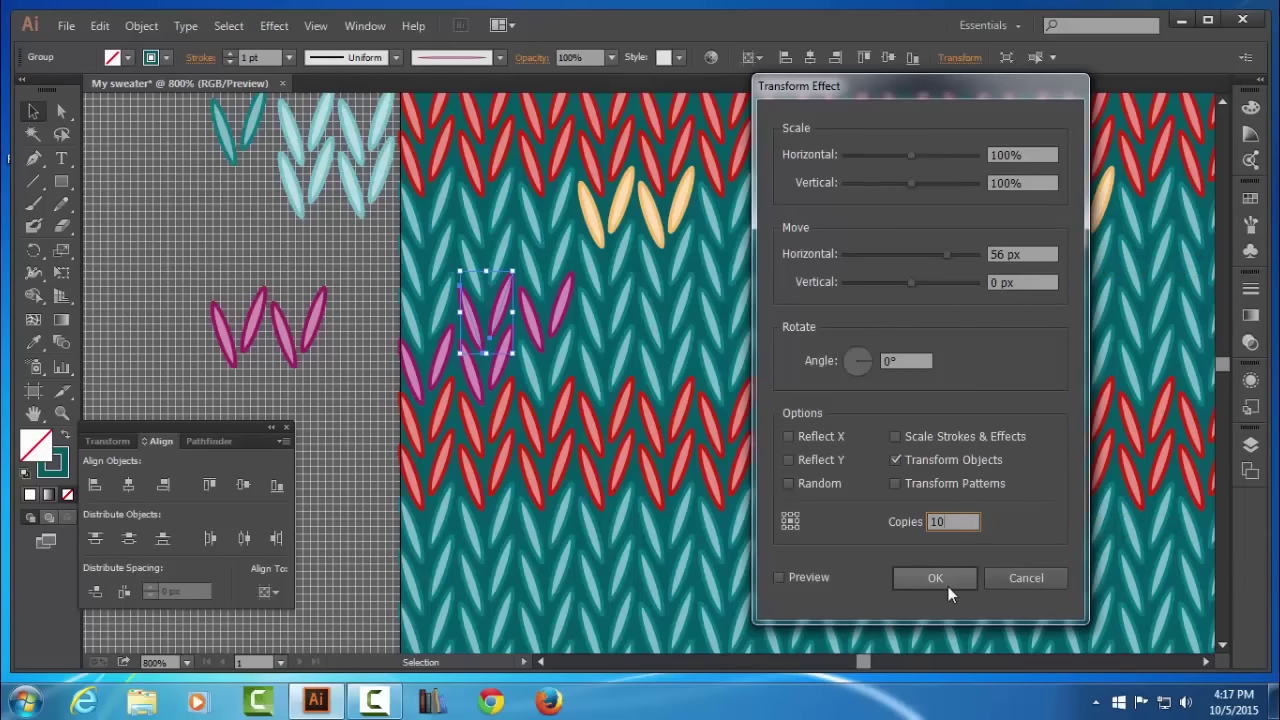
{"action": "left_click", "coordinate": [948, 586]}
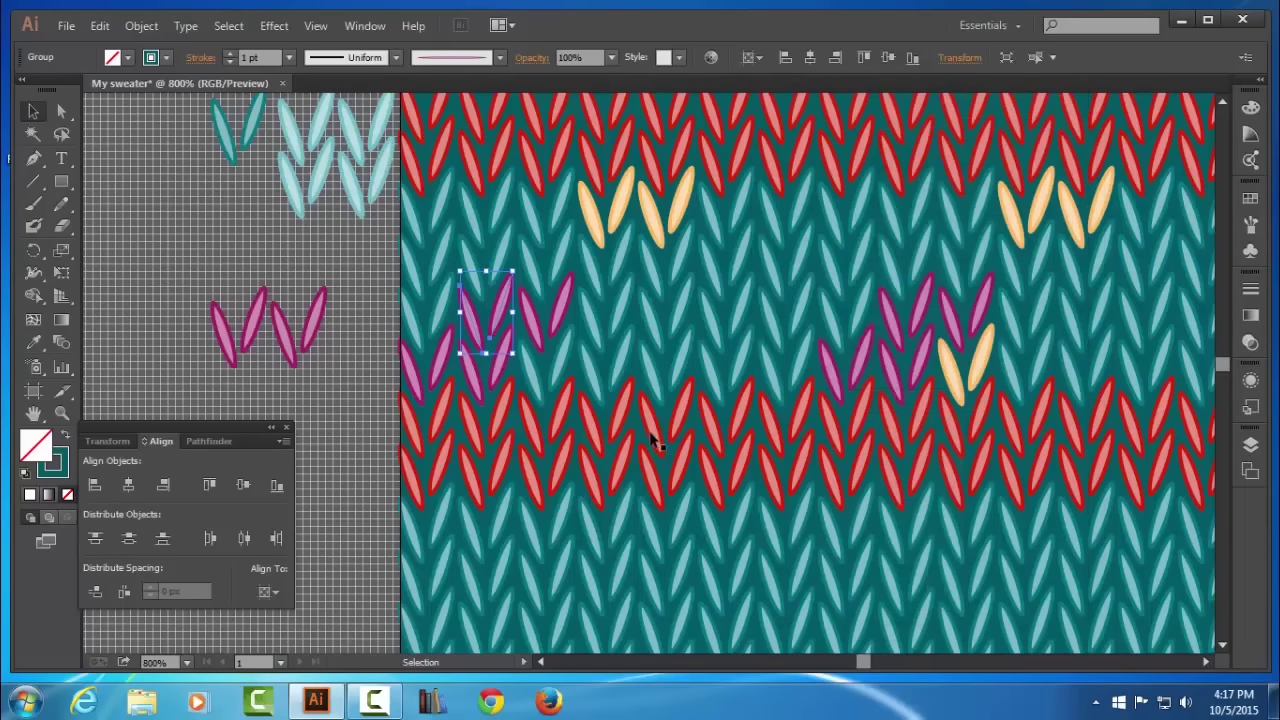
Apply the red brush to the newly repeated pink stitch group above the lower red band.
{"action": "left_click", "coordinate": [345, 392]}
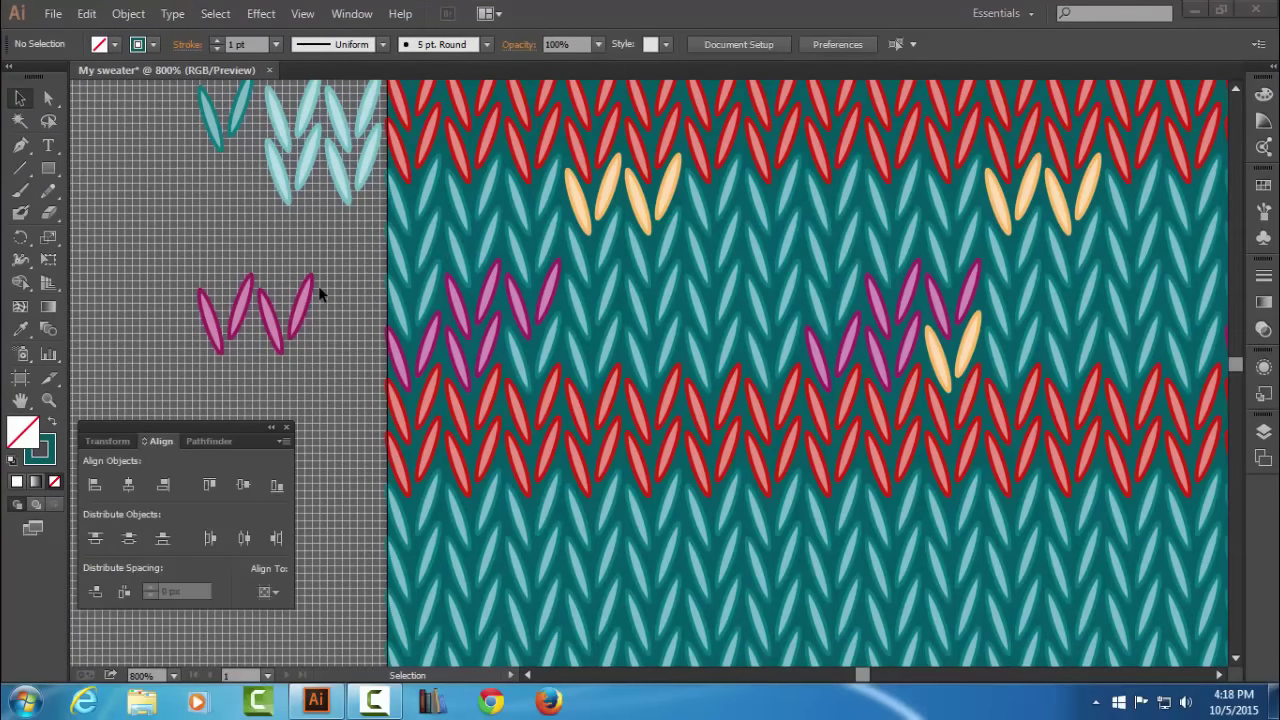
{"action": "left_click", "coordinate": [489, 294]}
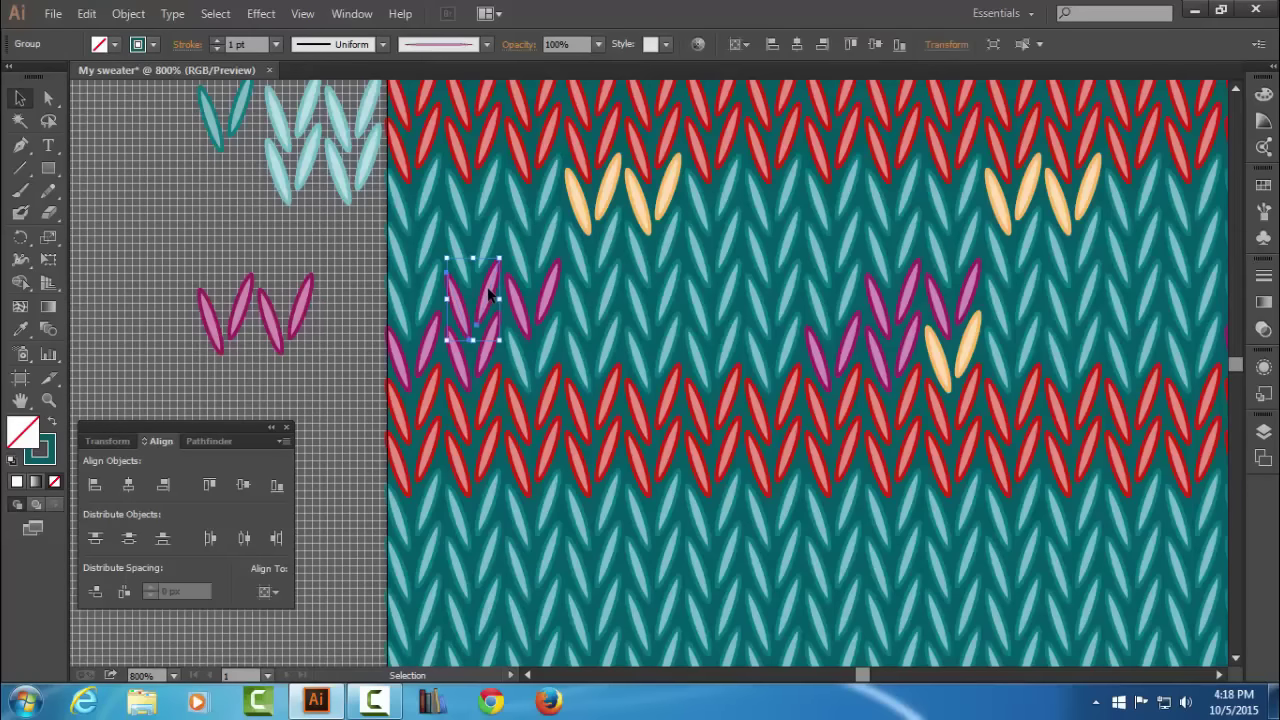
{"action": "left_click", "coordinate": [1264, 212]}
{"action": "left_click", "coordinate": [1164, 380]}
{"action": "left_click", "coordinate": [269, 322]}
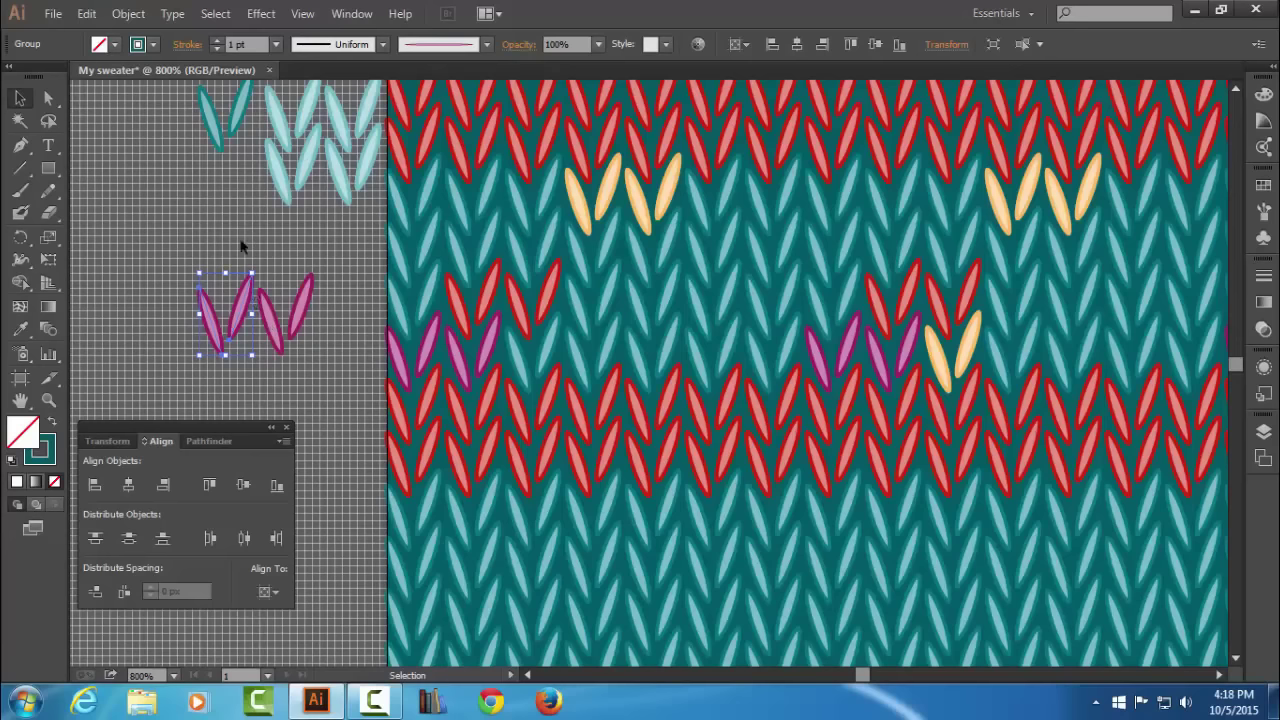
Paste another copy of the pink stitch pair onto the knit just above the red stitches.
{"action": "left_click", "coordinate": [86, 13]}
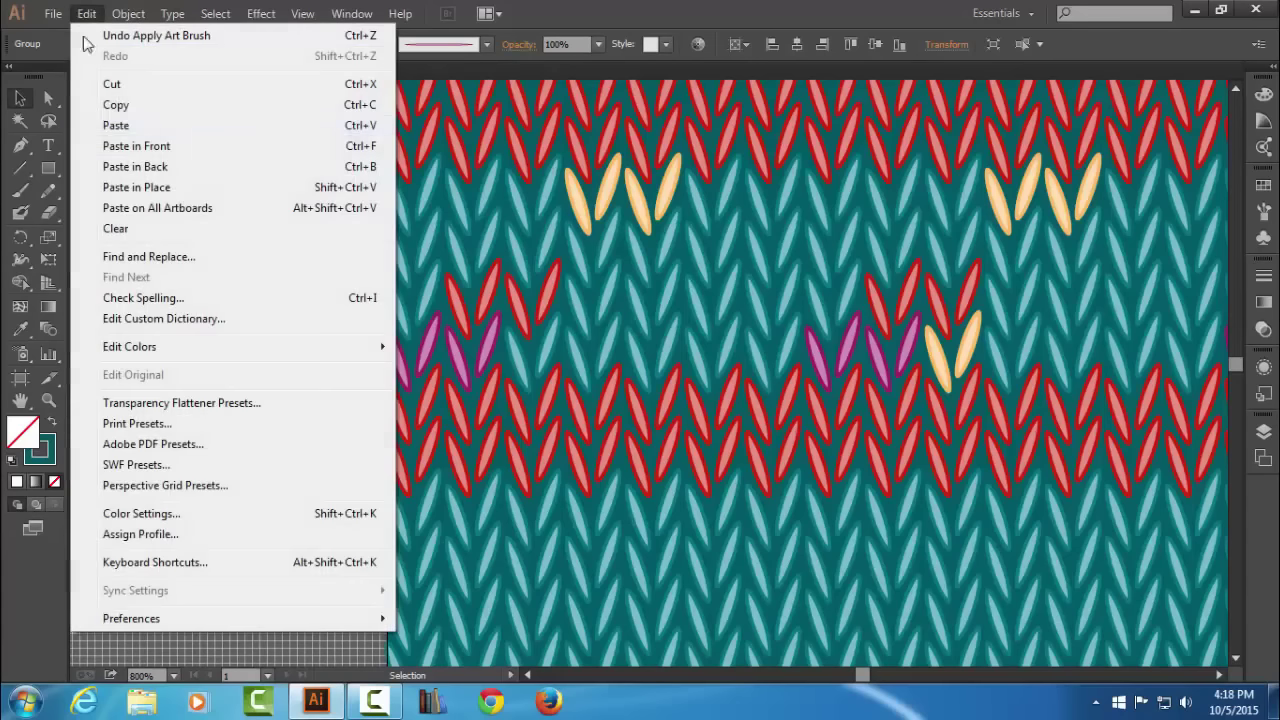
{"action": "left_click", "coordinate": [116, 106]}
{"action": "left_click", "coordinate": [86, 13]}
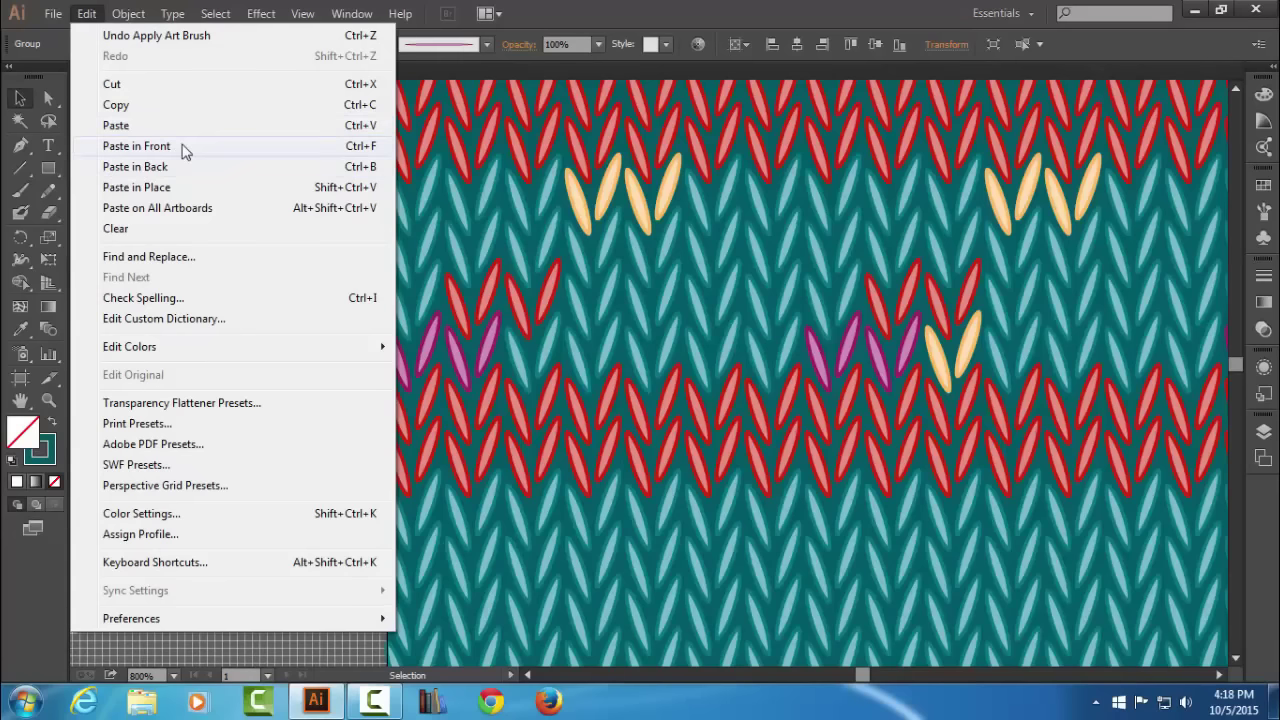
{"action": "left_click", "coordinate": [136, 146]}
{"action": "left_click", "coordinate": [274, 278]}
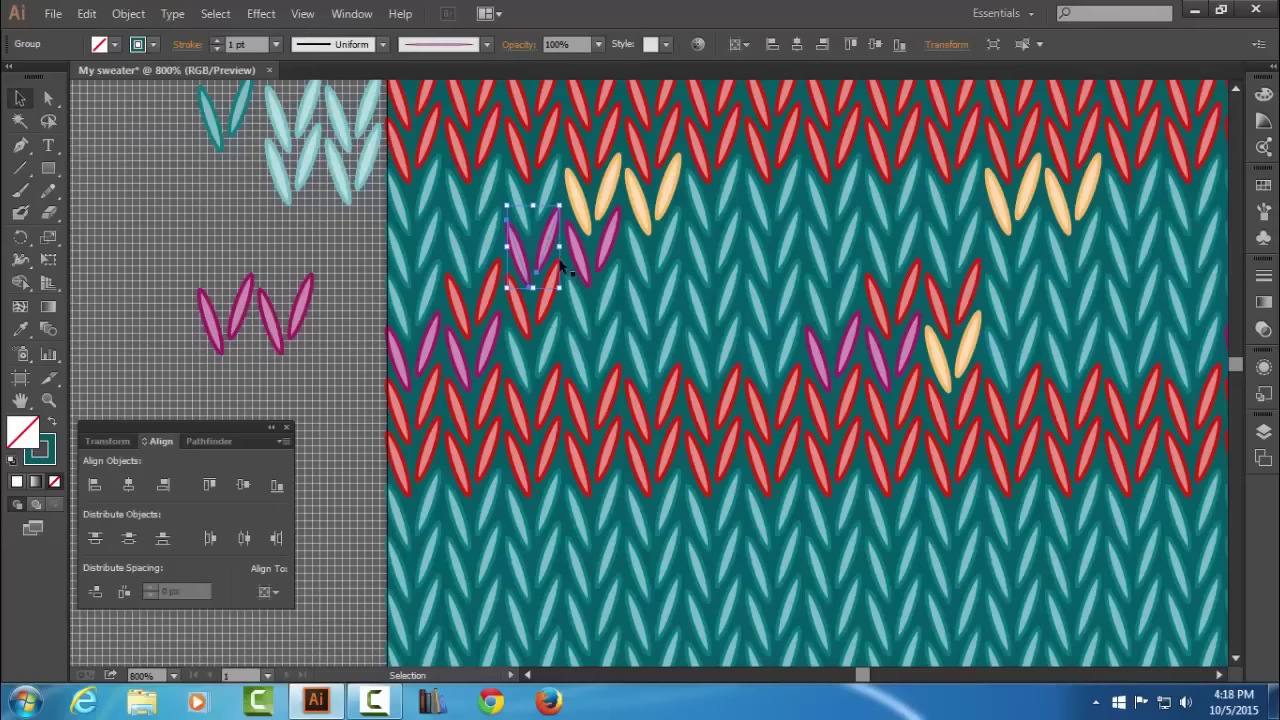
{"action": "left_click", "coordinate": [1264, 212]}
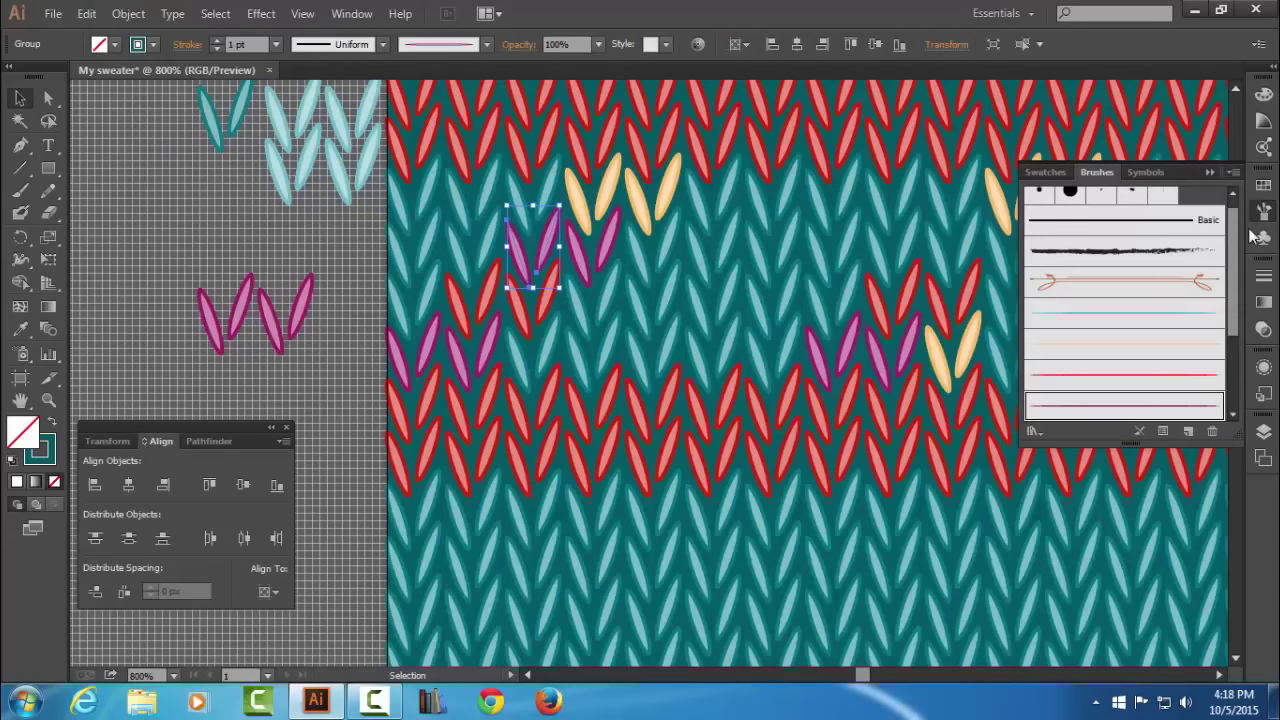
Make the pasted stitch pair red and repeat it 10 times, 56 px apart, with a Transform effect.
{"action": "left_click", "coordinate": [1168, 370]}
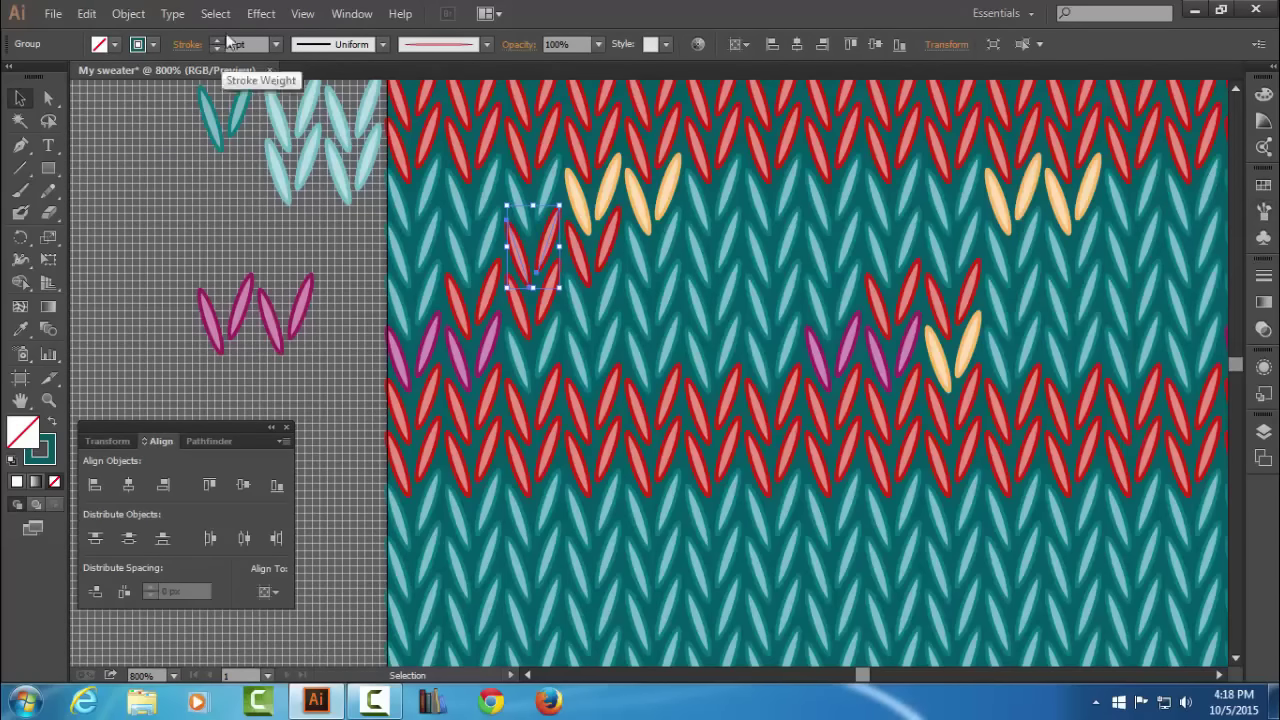
{"action": "left_click", "coordinate": [261, 13]}
{"action": "mouse_move", "coordinate": [319, 166]}
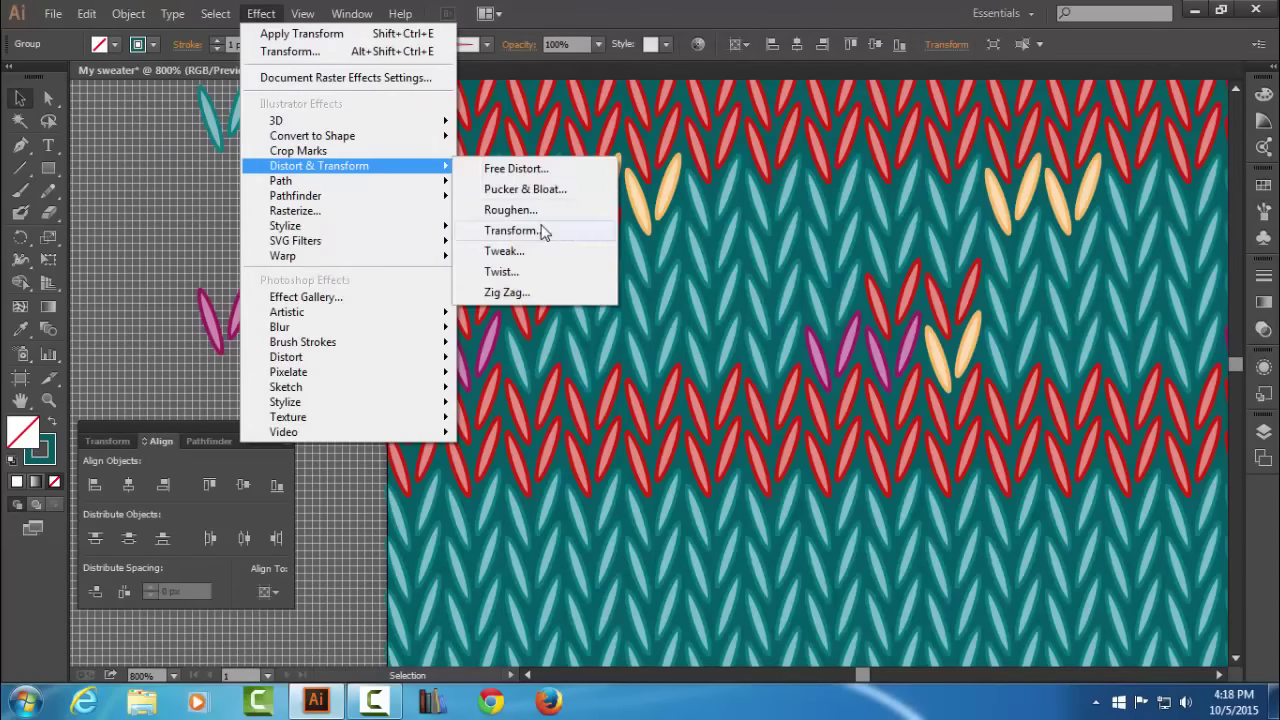
{"action": "left_click", "coordinate": [545, 232]}
{"action": "left_click", "coordinate": [1003, 255]}
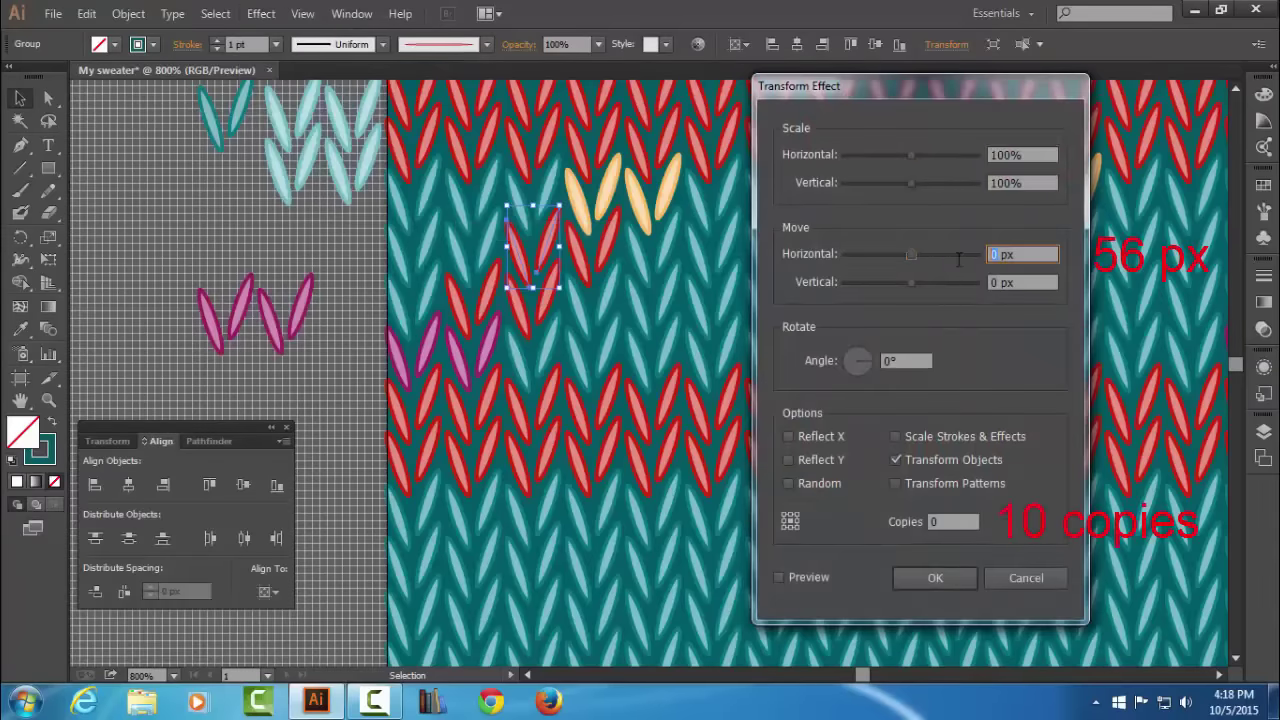
{"action": "type", "text": "6"}
{"action": "left_click", "coordinate": [946, 521]}
{"action": "type", "text": "0"}
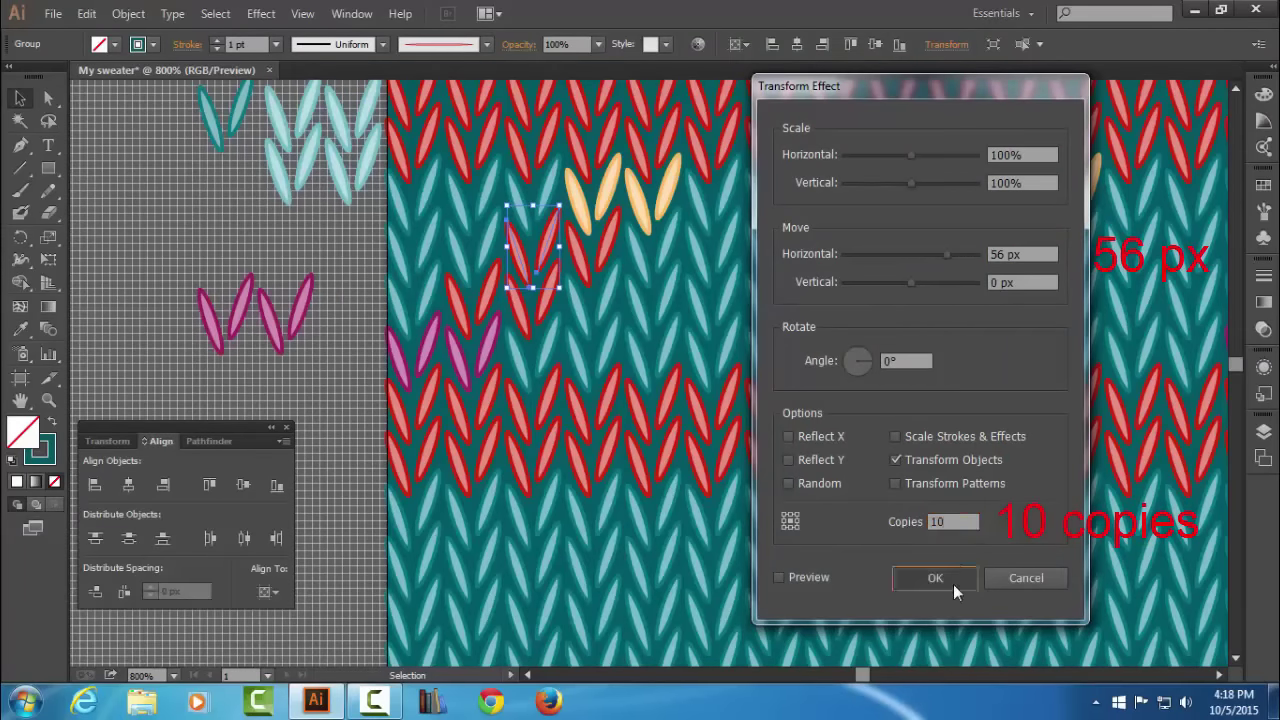
{"action": "left_click", "coordinate": [950, 580]}
{"action": "left_click", "coordinate": [301, 231]}
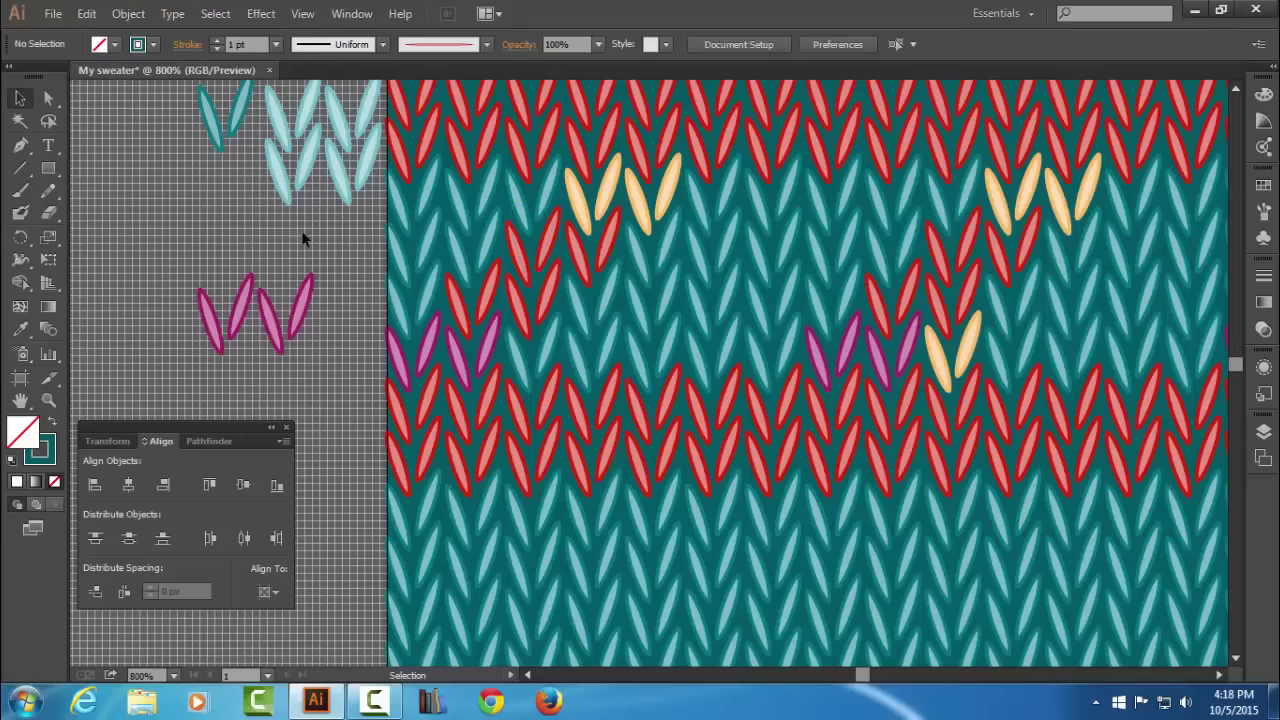
Shift the lower yellow stitch pair left so it sits beside the pink stitches.
{"action": "left_click_drag", "start_coordinate": [631, 297], "coordinate": [622, 322]}
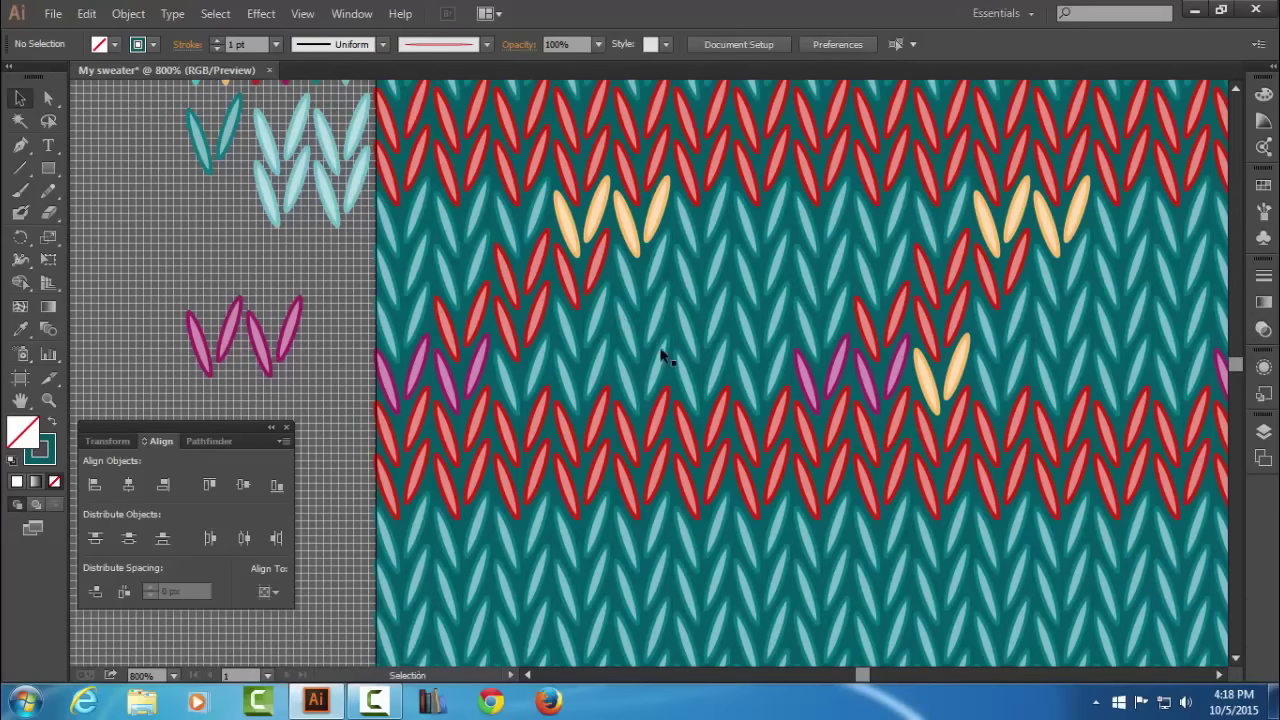
{"action": "left_click", "coordinate": [930, 392]}
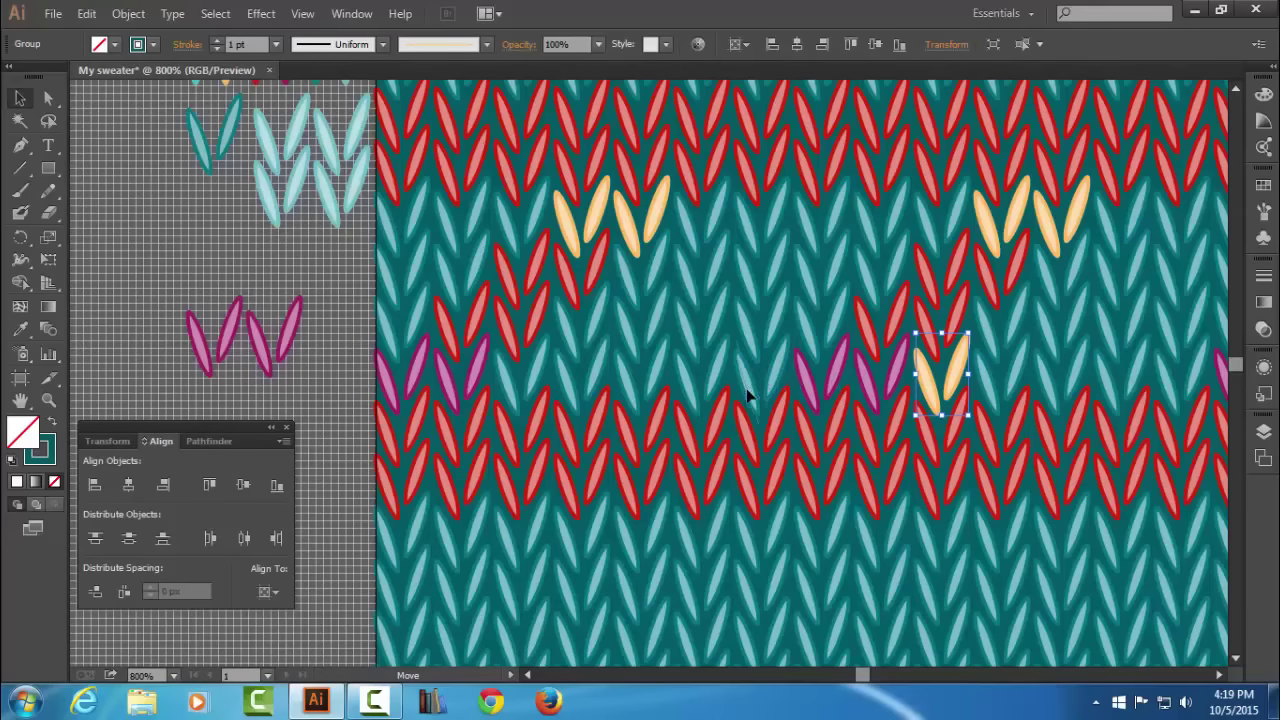
{"action": "left_click_drag", "start_coordinate": [752, 390], "coordinate": [753, 390]}
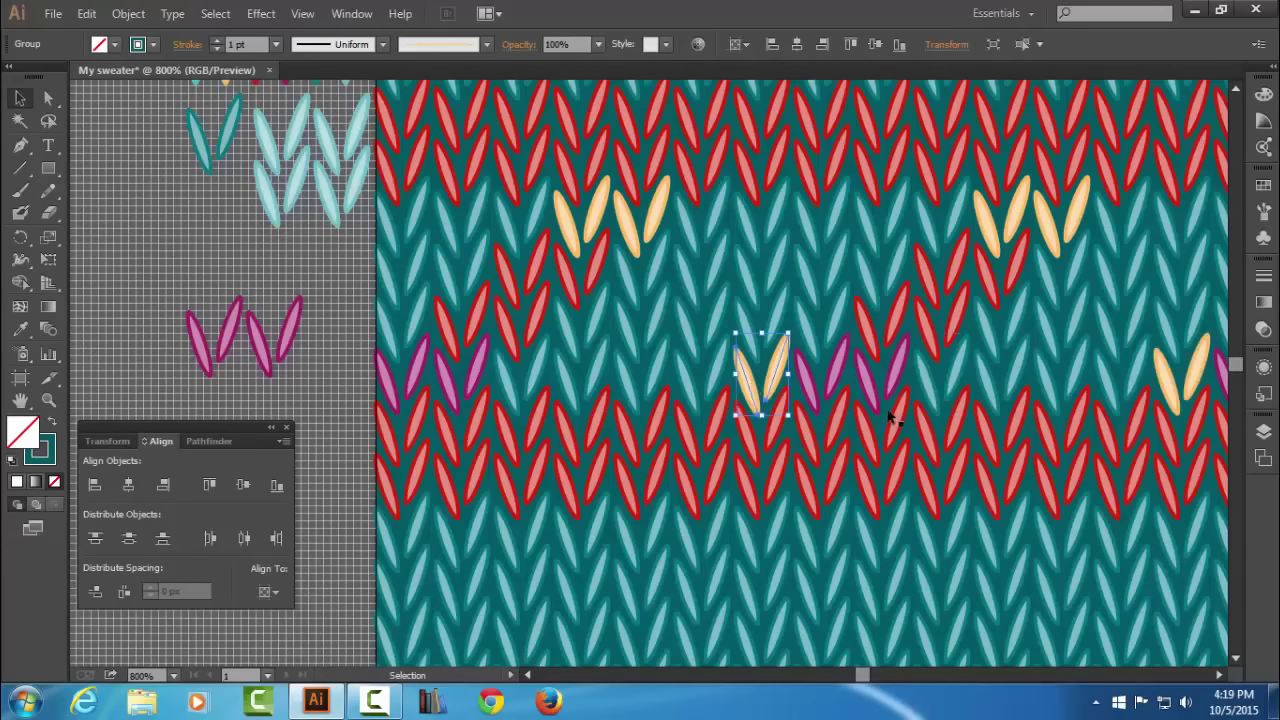
{"action": "left_click", "coordinate": [347, 267]}
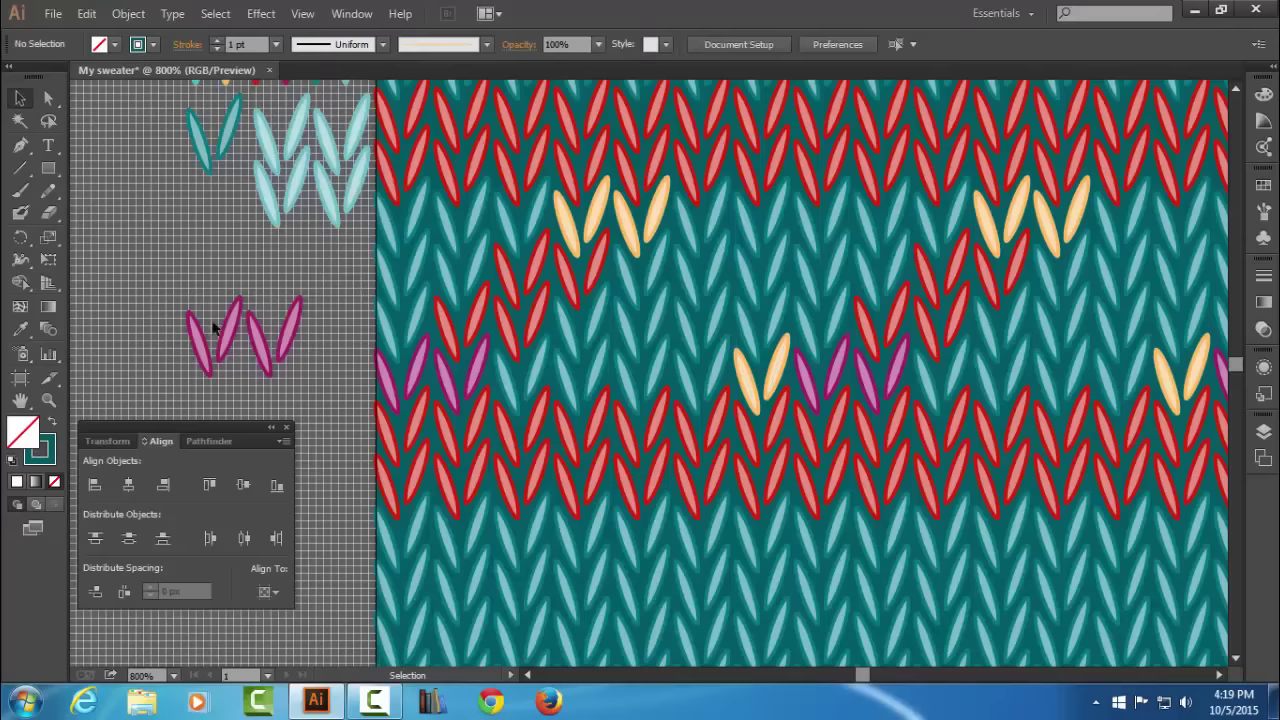
Paste a copy of the spare pink stitch group in front and place it above-left of a yellow pair.
{"action": "left_click", "coordinate": [480, 316]}
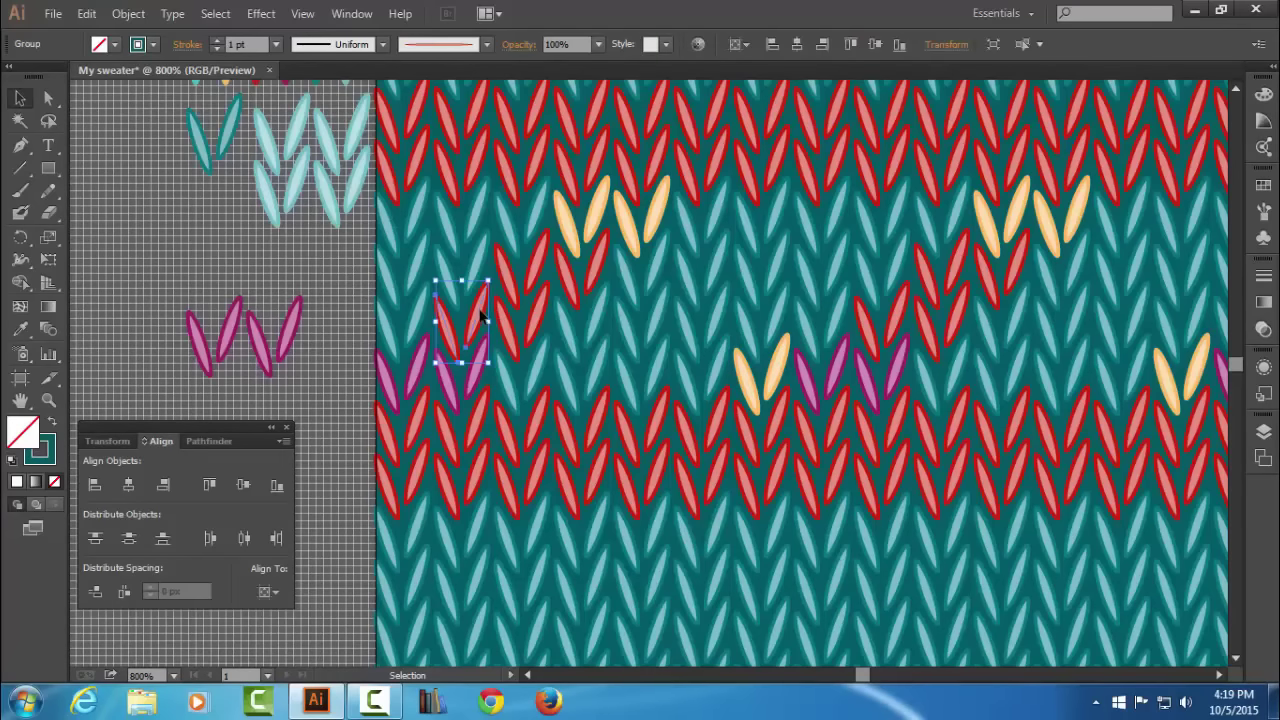
{"action": "left_click", "coordinate": [228, 355]}
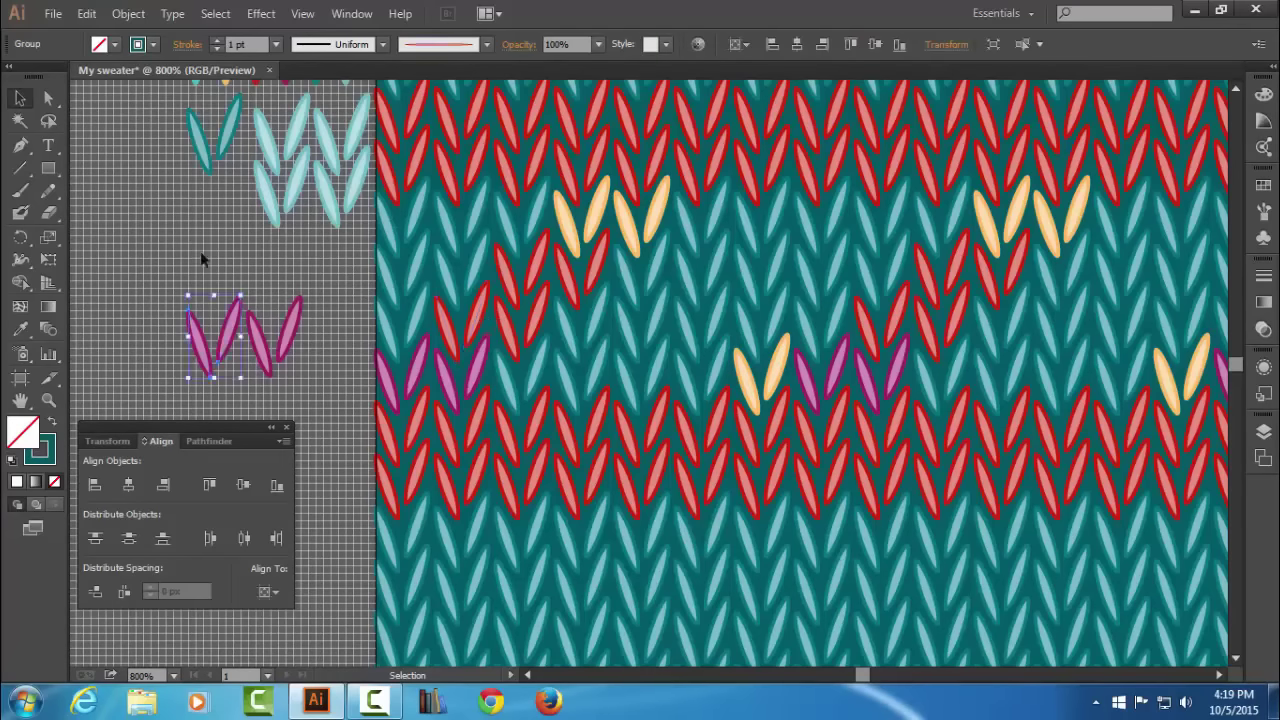
{"action": "left_click", "coordinate": [87, 14]}
{"action": "left_click", "coordinate": [112, 106]}
{"action": "left_click", "coordinate": [87, 14]}
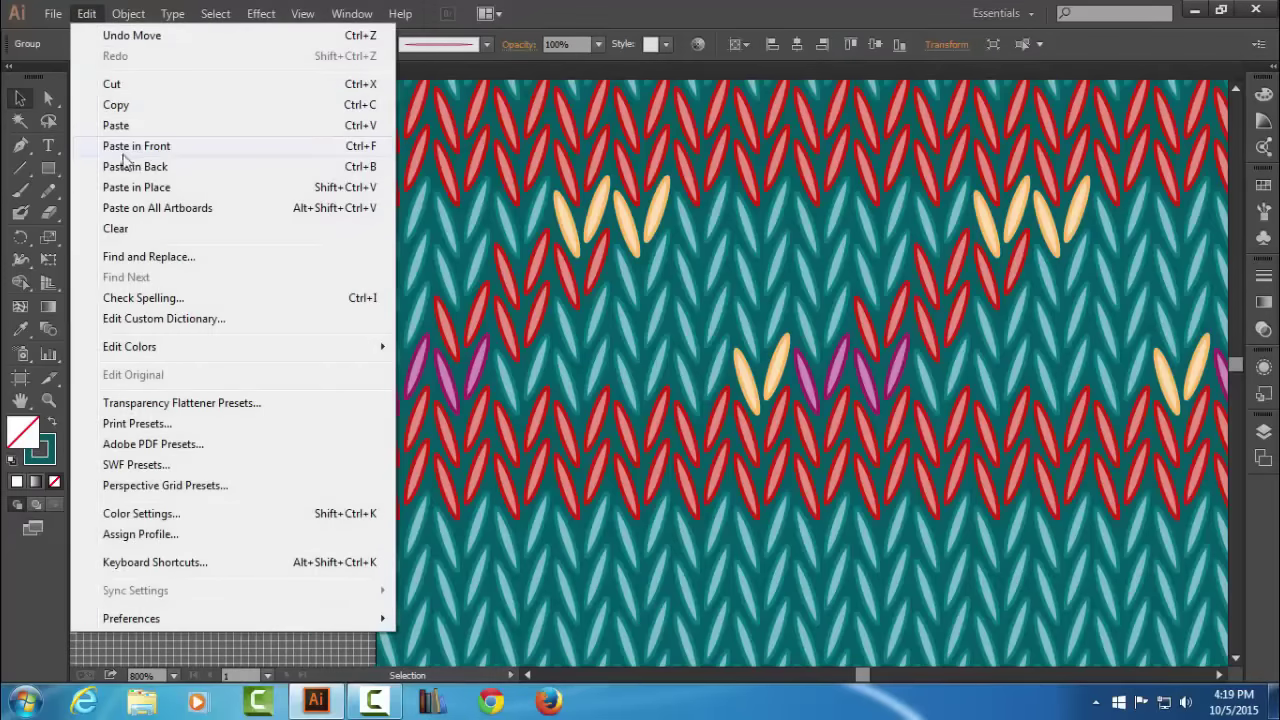
{"action": "left_click", "coordinate": [110, 177]}
{"action": "left_click_drag", "start_coordinate": [230, 335], "coordinate": [737, 313]}
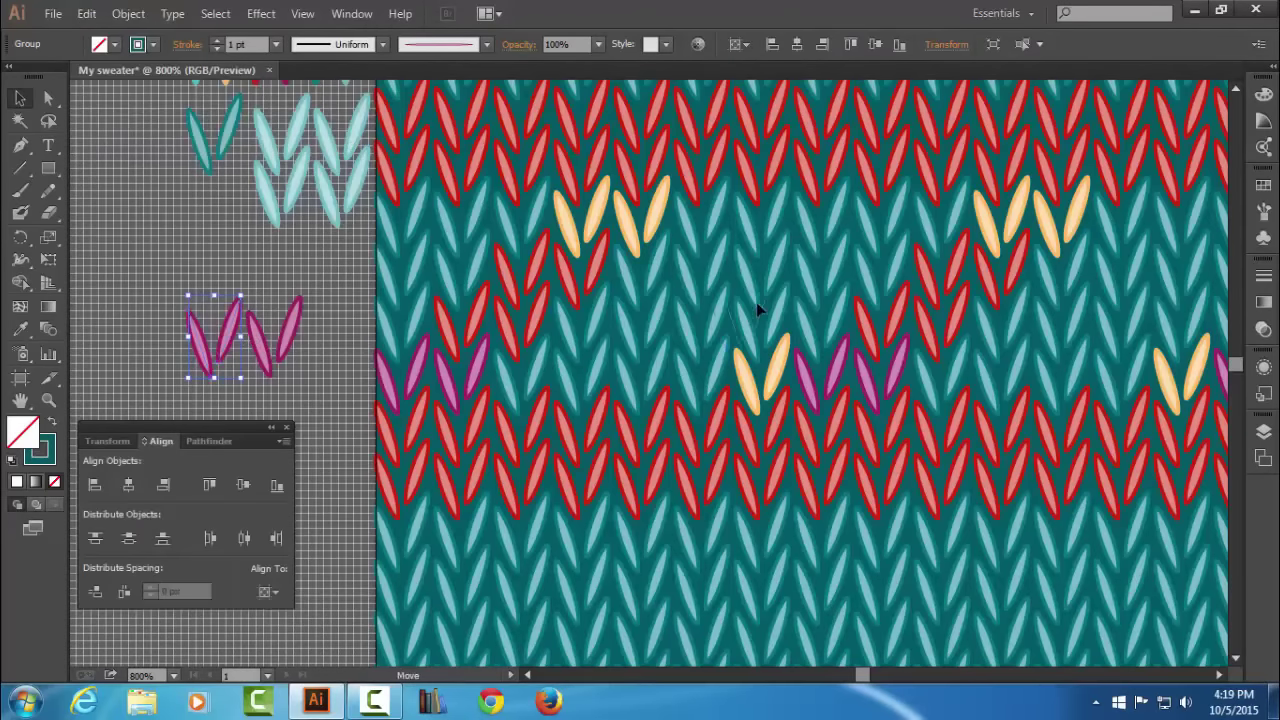
{"action": "left_click_drag", "start_coordinate": [756, 302], "coordinate": [780, 318]}
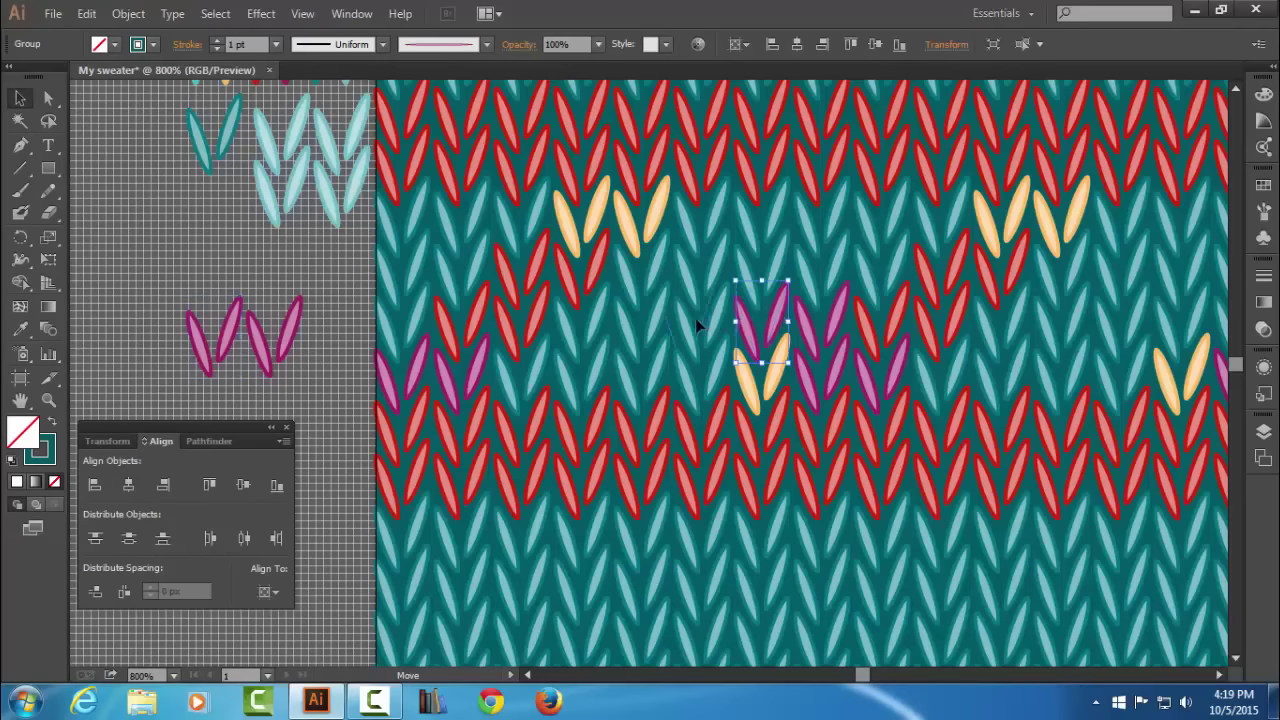
{"action": "left_click_drag", "start_coordinate": [762, 318], "coordinate": [702, 318]}
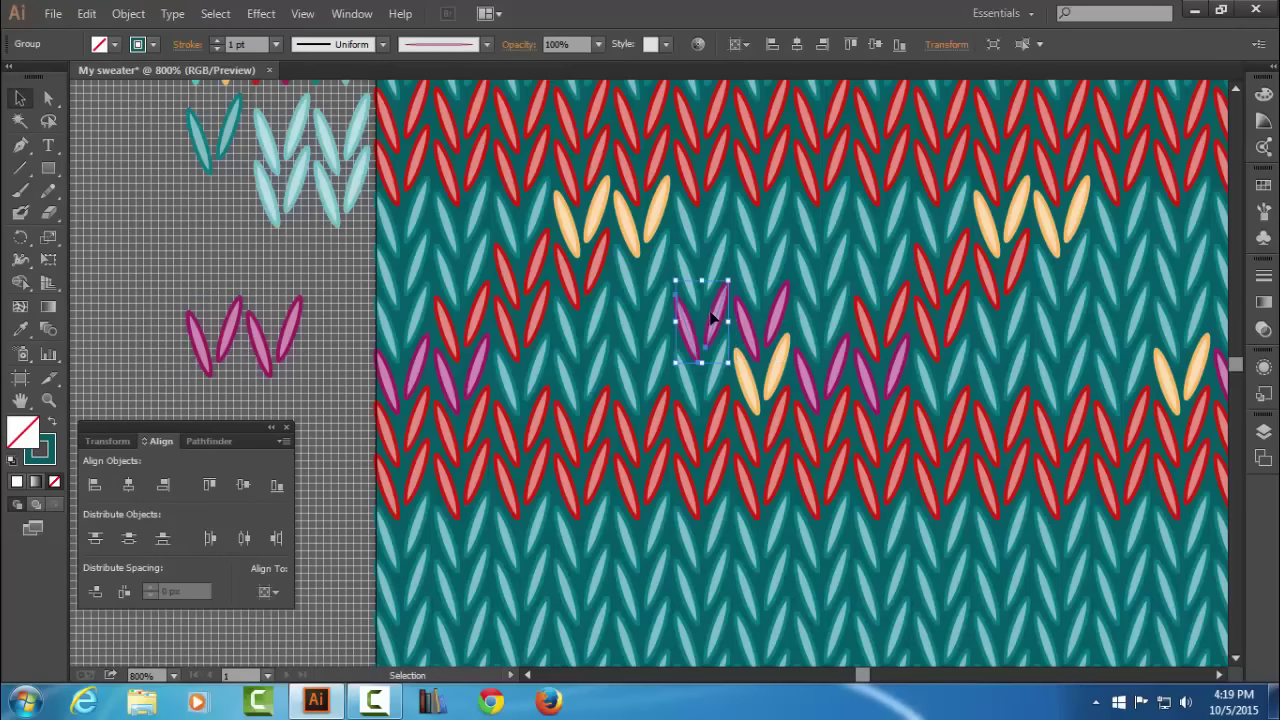
Give the copy the red stitch brush and a Transform effect of 56 px horizontal, 9 copies.
{"action": "left_click", "coordinate": [1262, 218]}
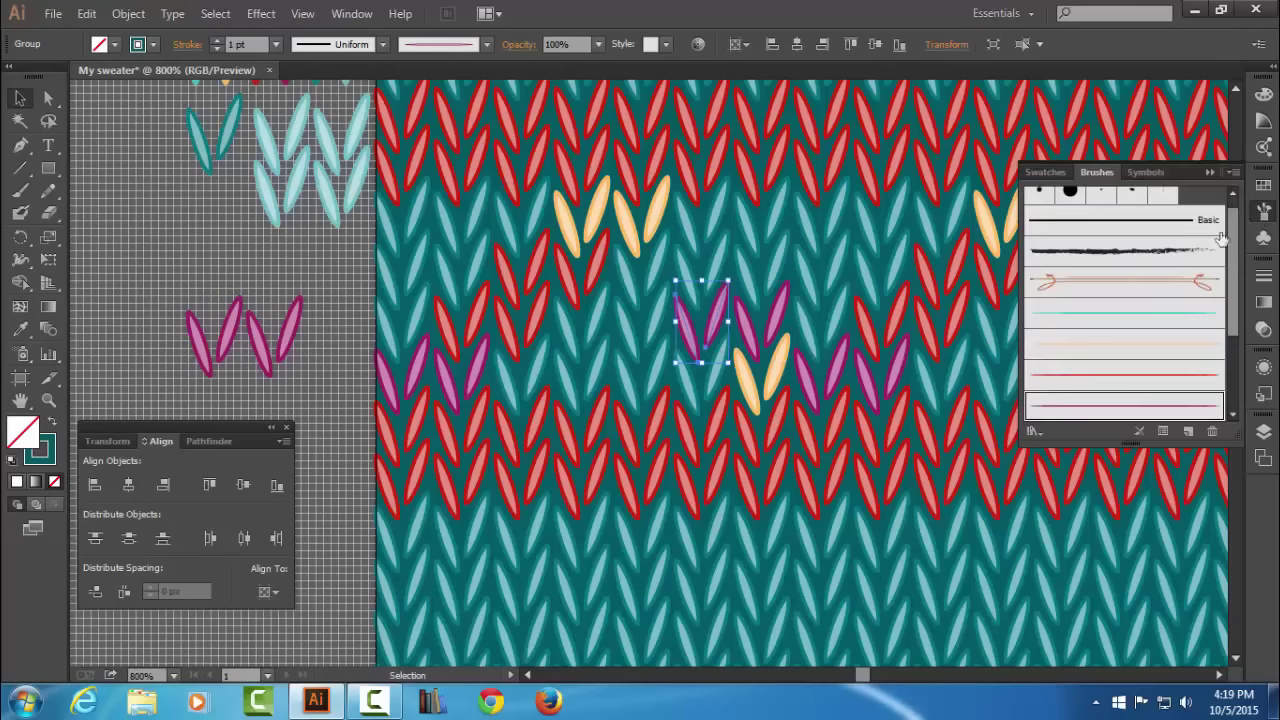
{"action": "left_click", "coordinate": [1136, 373]}
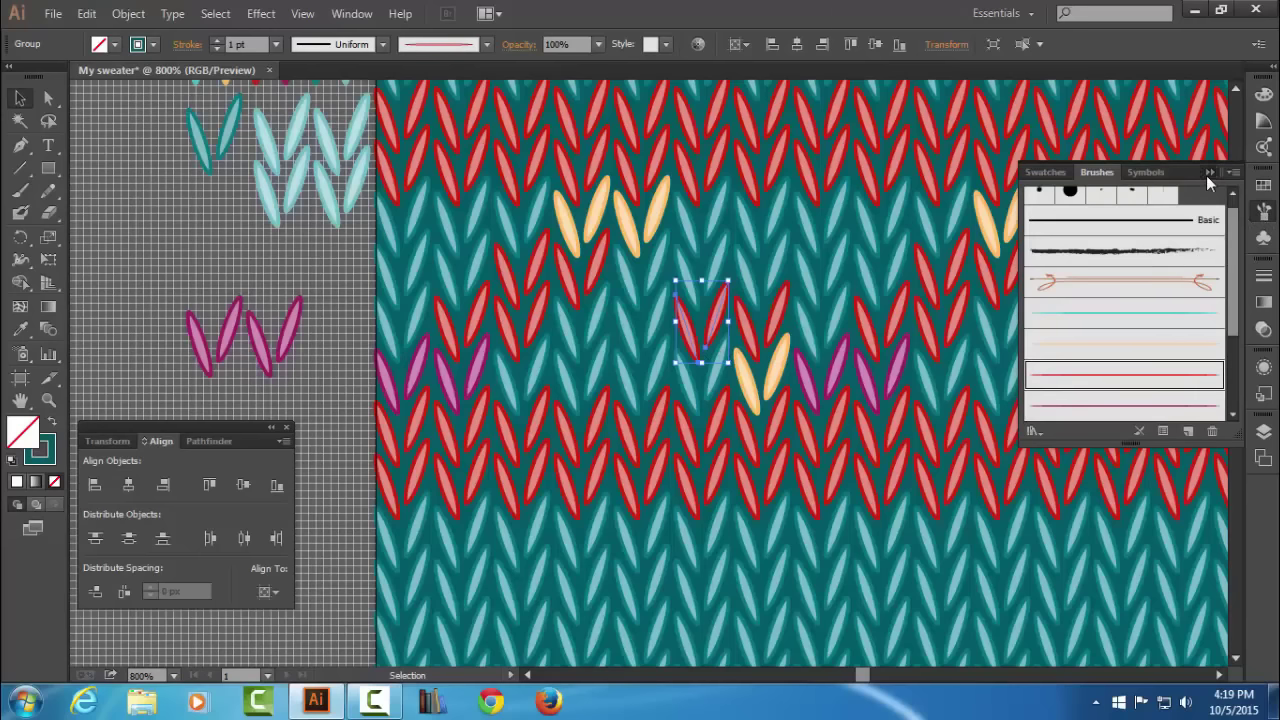
{"action": "left_click", "coordinate": [261, 13]}
{"action": "mouse_move", "coordinate": [319, 166]}
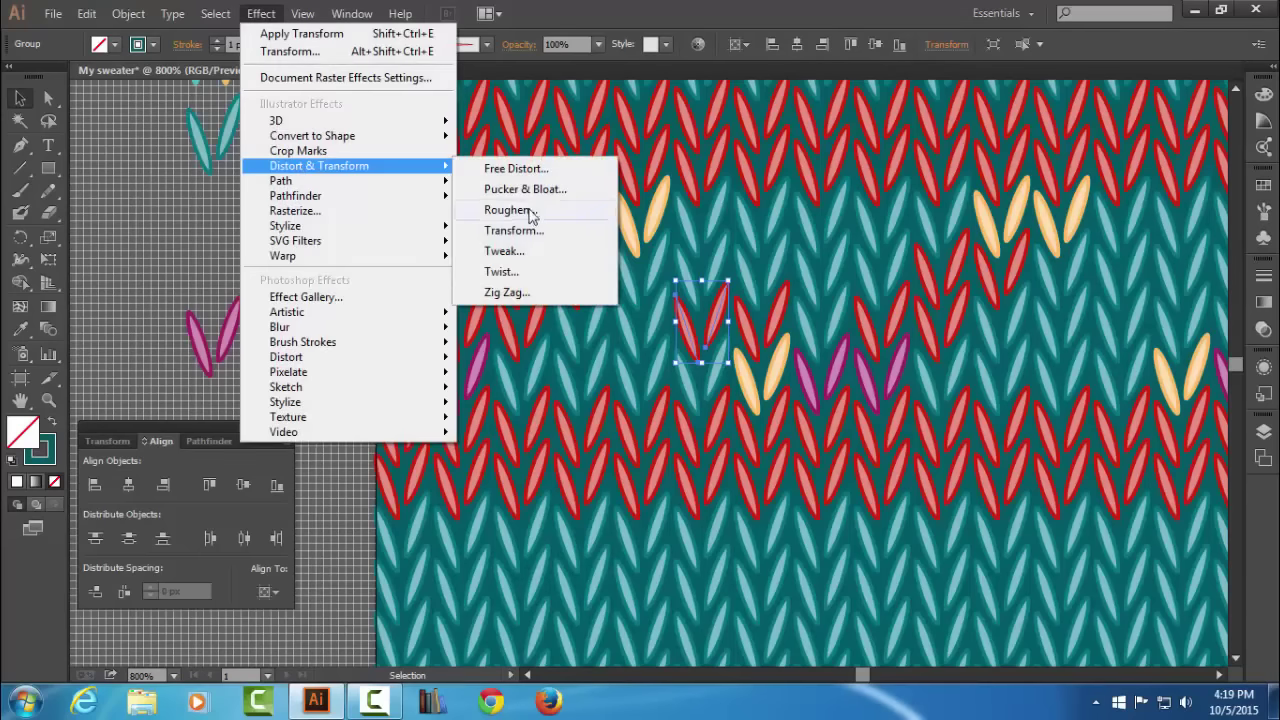
{"action": "left_click", "coordinate": [540, 228]}
{"action": "left_click", "coordinate": [996, 254]}
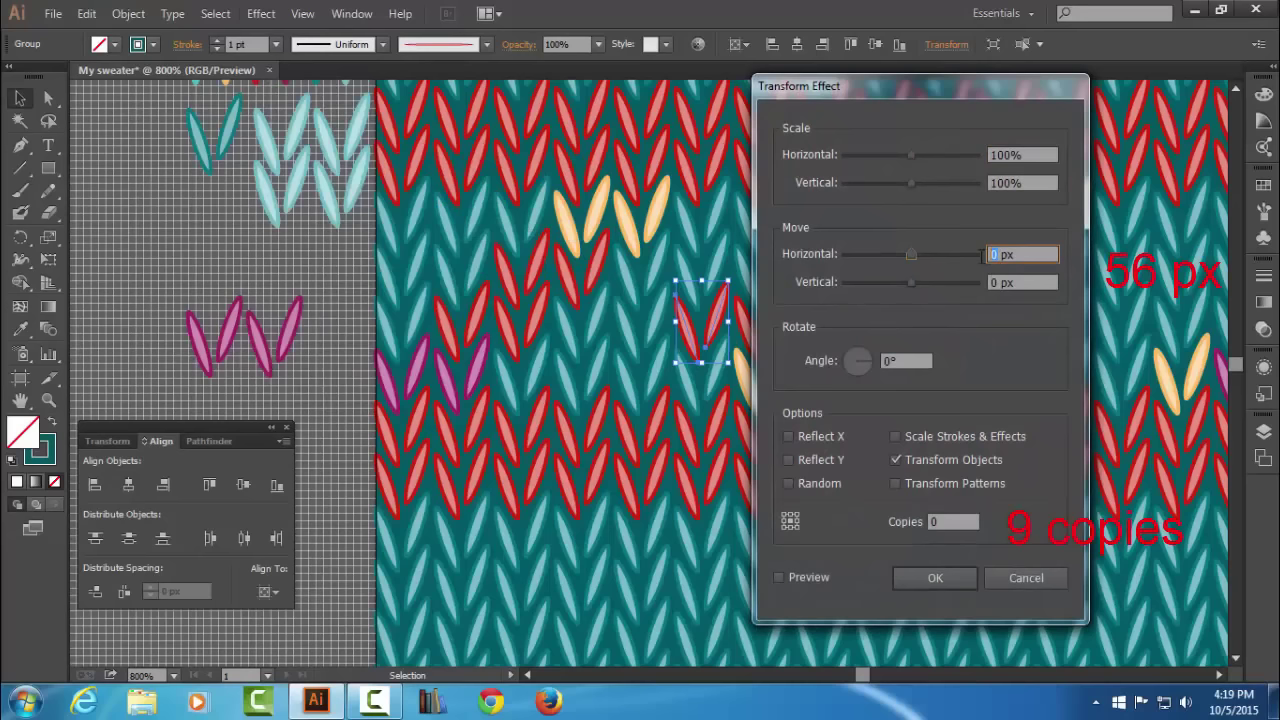
{"action": "type", "text": "56"}
{"action": "left_click", "coordinate": [934, 520]}
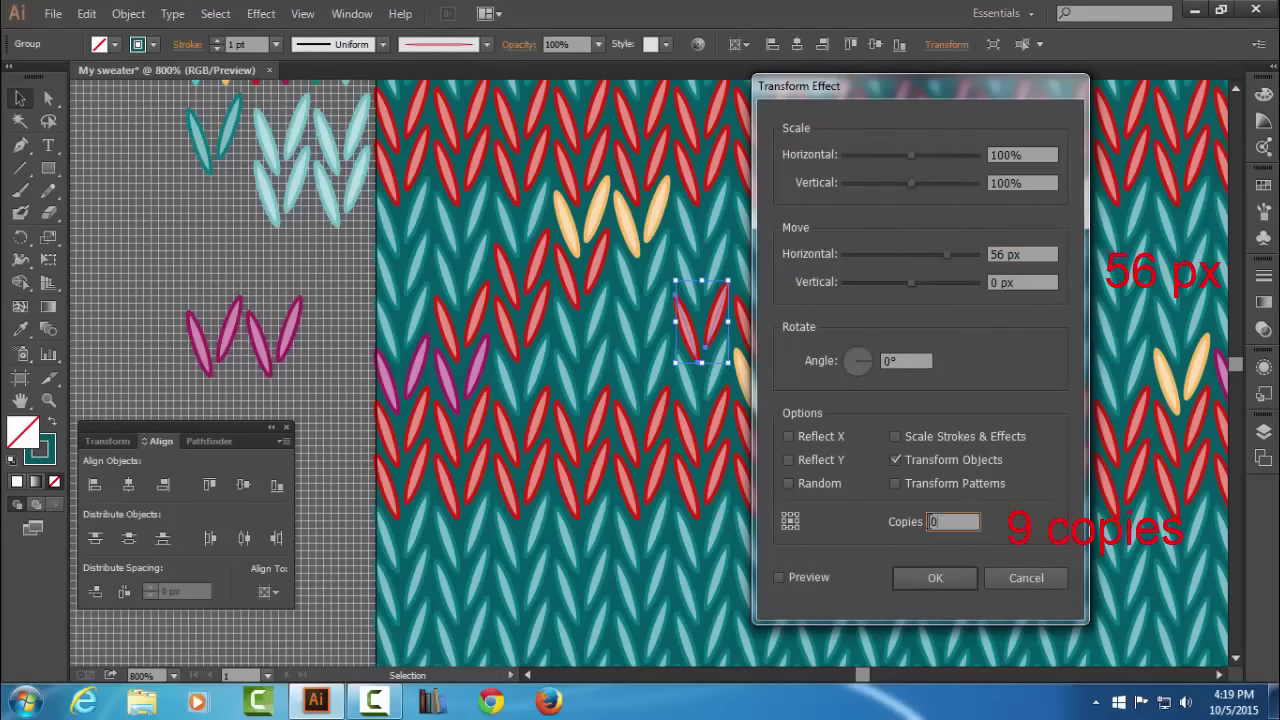
{"action": "type", "text": "9"}
{"action": "left_click", "coordinate": [964, 576]}
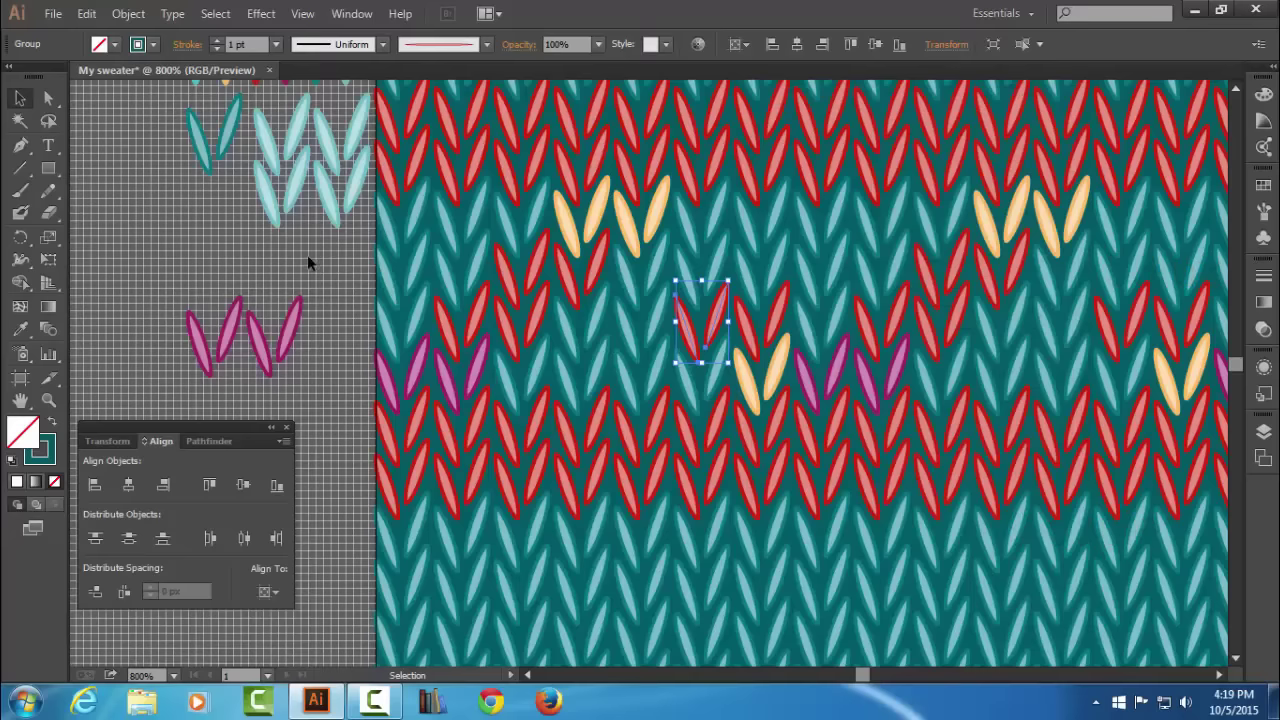
{"action": "left_click", "coordinate": [307, 254]}
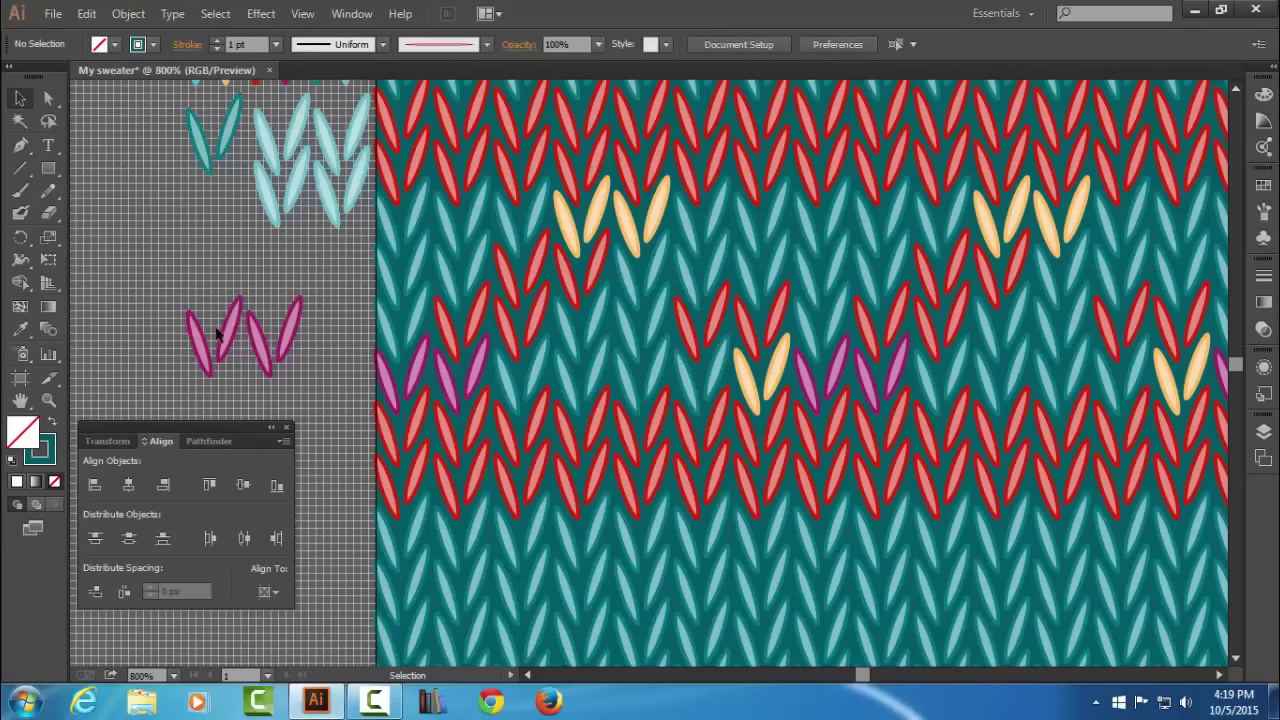
Paste a copy of the red stitch row in front and move it one stitch up-left.
{"action": "left_click", "coordinate": [690, 334]}
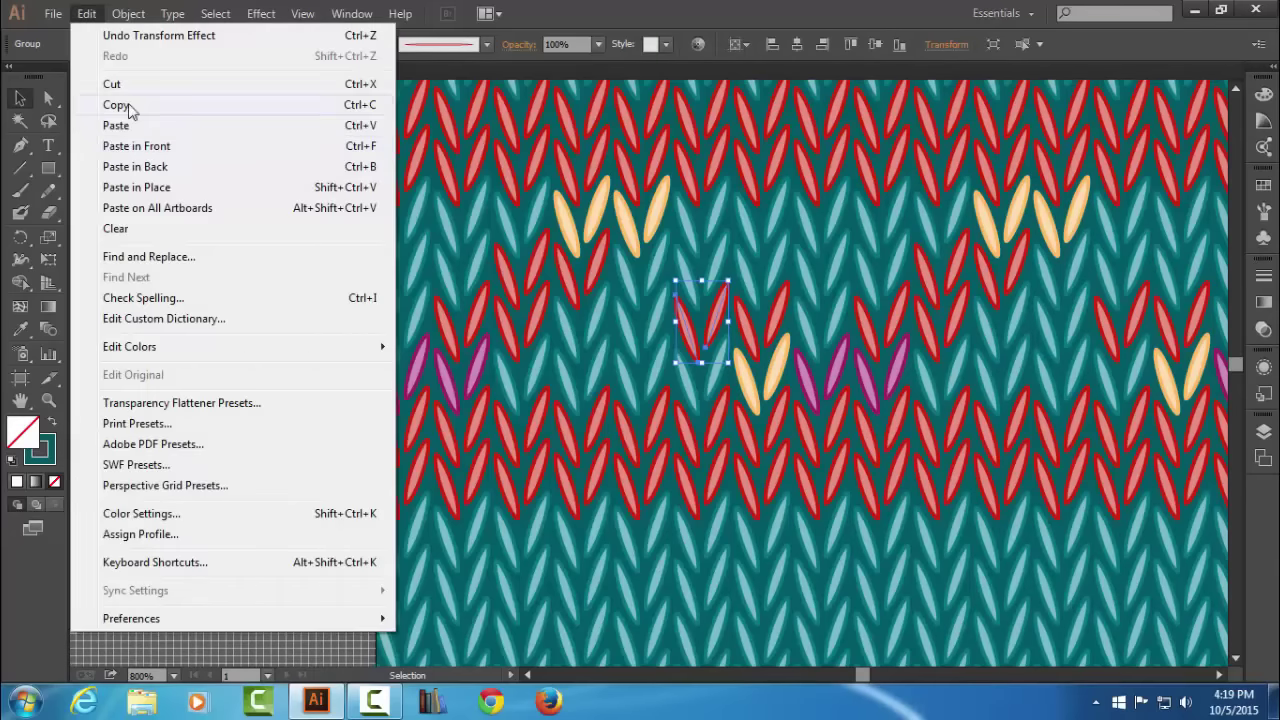
{"action": "left_click", "coordinate": [120, 105]}
{"action": "left_click", "coordinate": [87, 13]}
{"action": "left_click", "coordinate": [165, 152]}
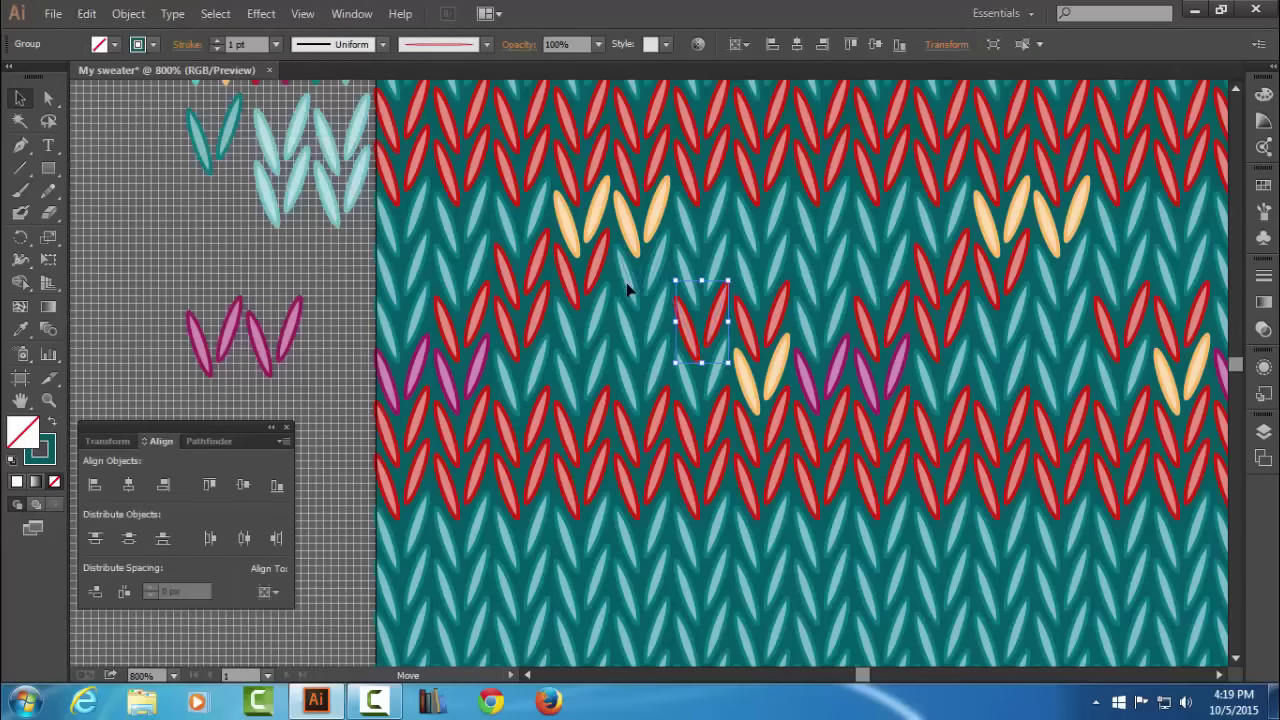
{"action": "left_click_drag", "start_coordinate": [628, 290], "coordinate": [563, 230]}
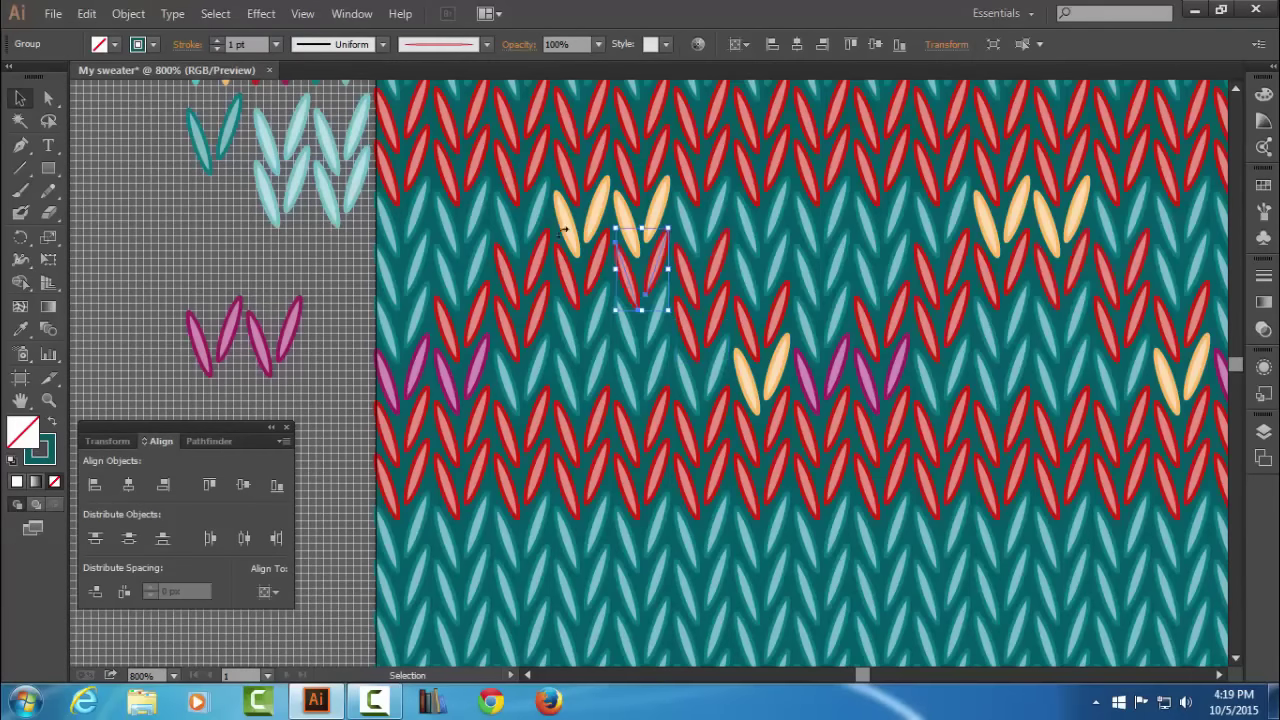
Zoom out and back in to check the finished zigzag band.
{"action": "left_click", "coordinate": [283, 267]}
{"action": "left_click", "coordinate": [703, 408], "text": "ctrl+alt"}
{"action": "left_click", "coordinate": [703, 408], "text": "ctrl+alt"}
{"action": "left_click", "coordinate": [703, 408], "text": "ctrl+alt"}
{"action": "left_click", "coordinate": [703, 408], "text": "ctrl+alt"}
{"action": "left_click", "coordinate": [703, 408], "text": "ctrl+alt"}
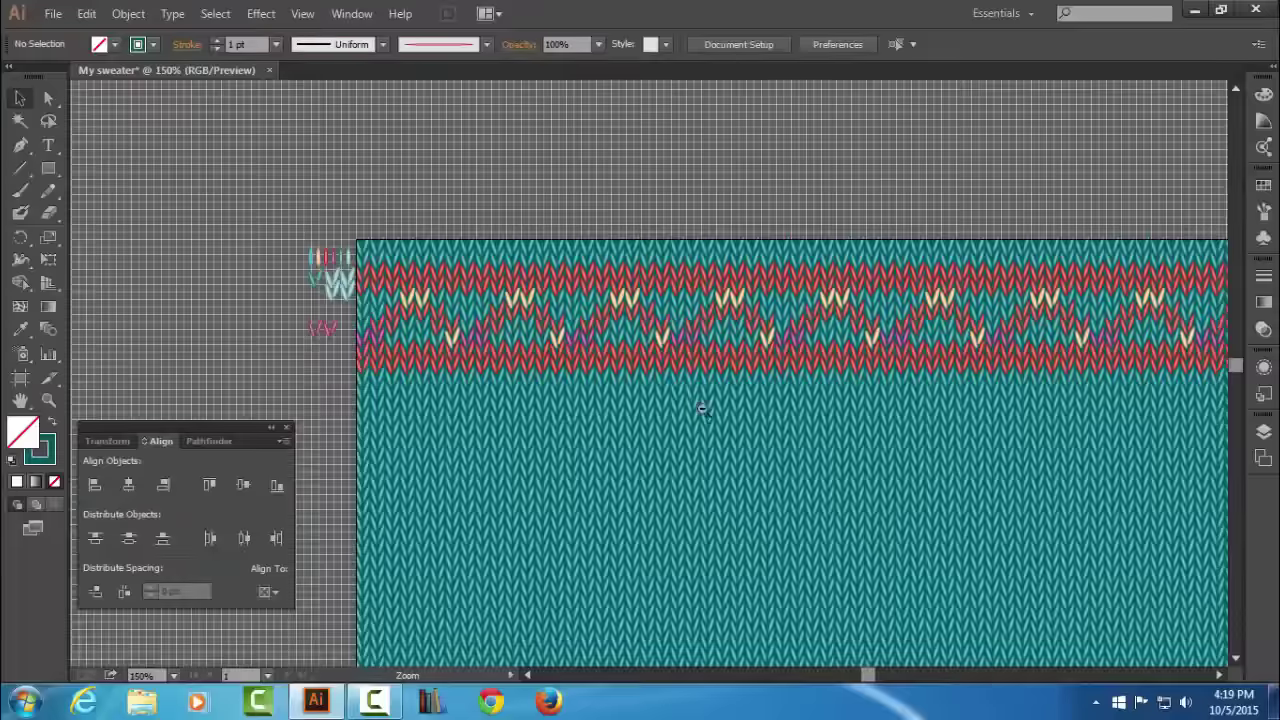
{"action": "left_click", "coordinate": [703, 408], "text": "ctrl+alt"}
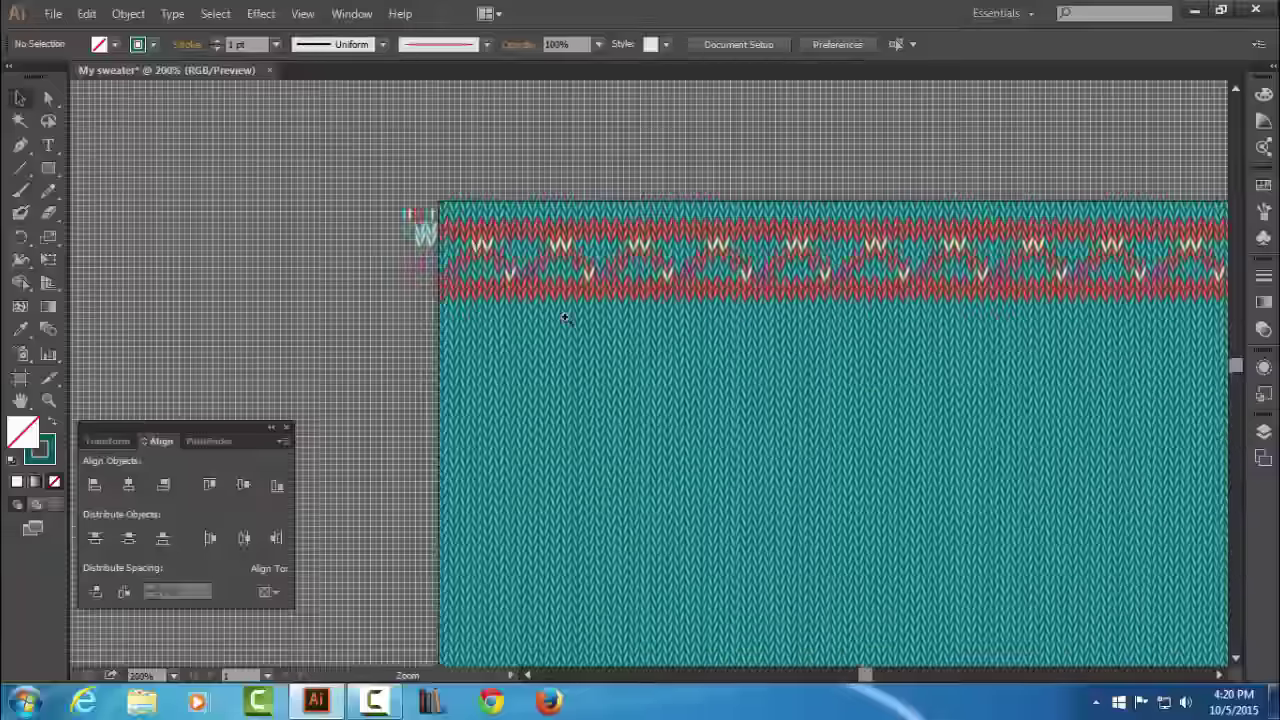
{"action": "left_click_drag", "start_coordinate": [560, 355], "coordinate": [590, 380]}
{"action": "left_click", "coordinate": [593, 383]}
Shift-select the leftmost red group and neighbouring motif stitches of the top zigzag band.
{"action": "left_click", "coordinate": [640, 370]}
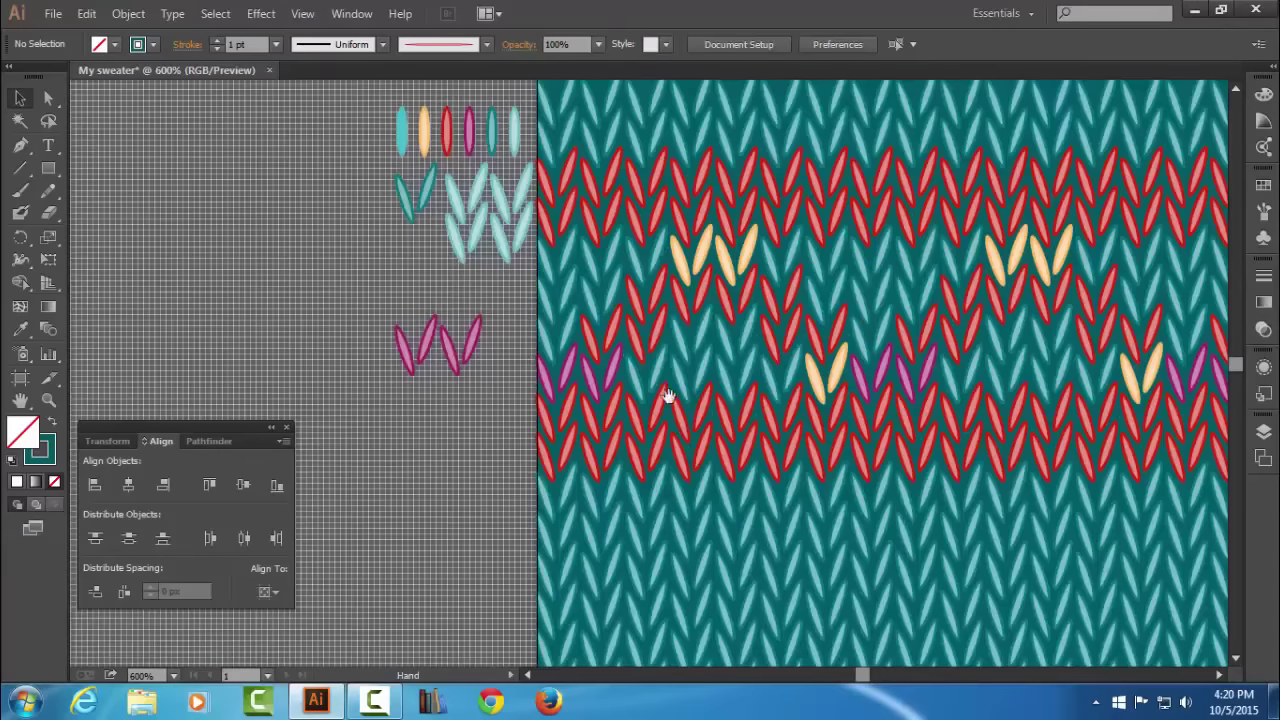
{"action": "left_click", "coordinate": [705, 440], "text": "alt"}
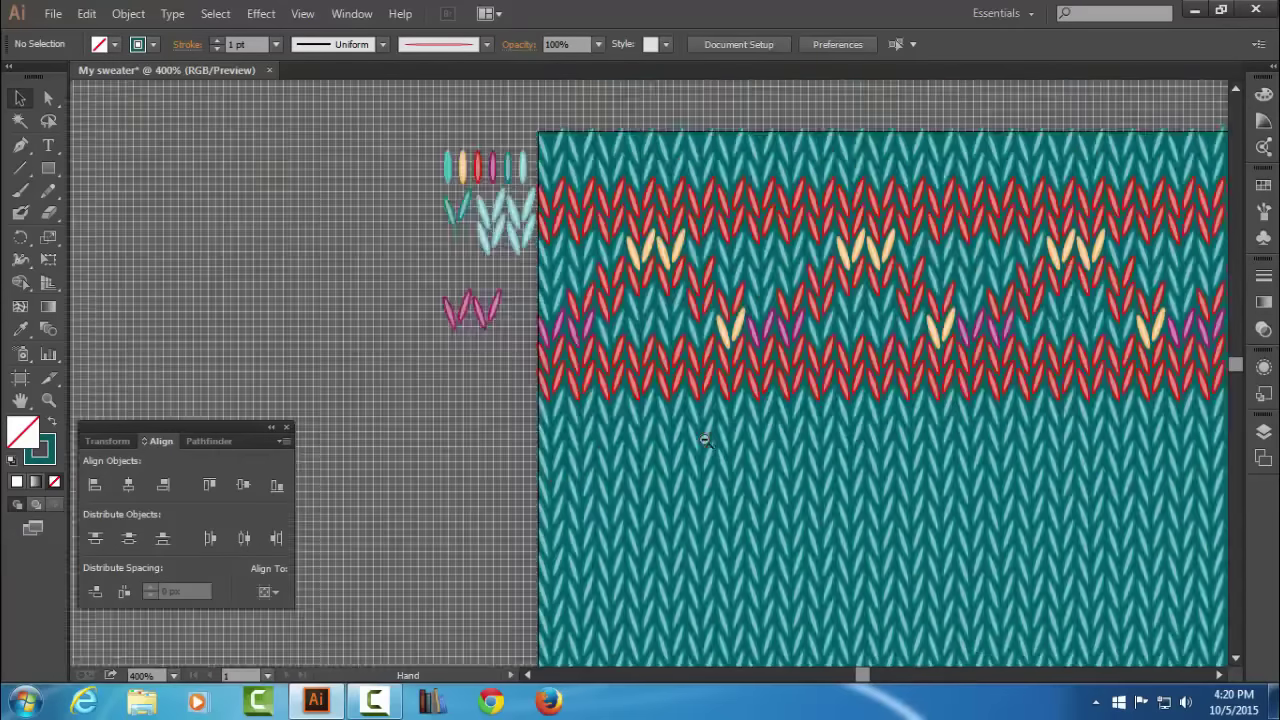
{"action": "left_click", "coordinate": [556, 211]}
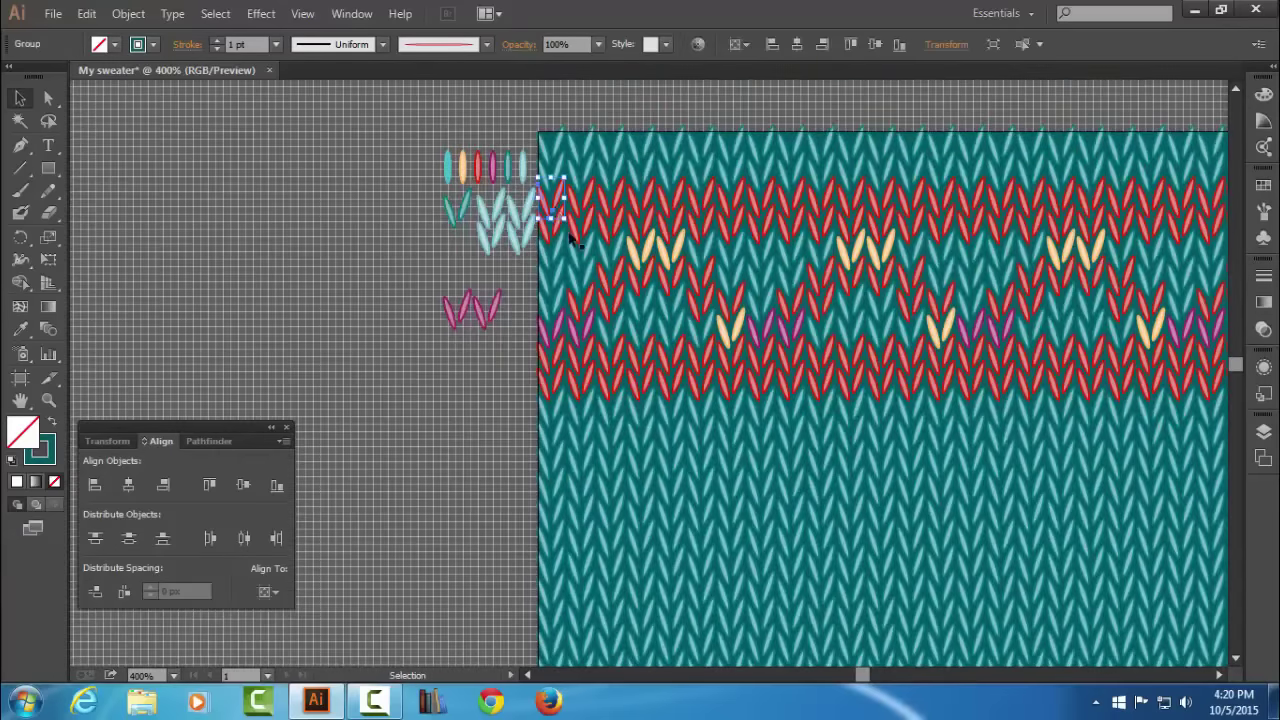
{"action": "left_click", "coordinate": [549, 343], "text": "shift"}
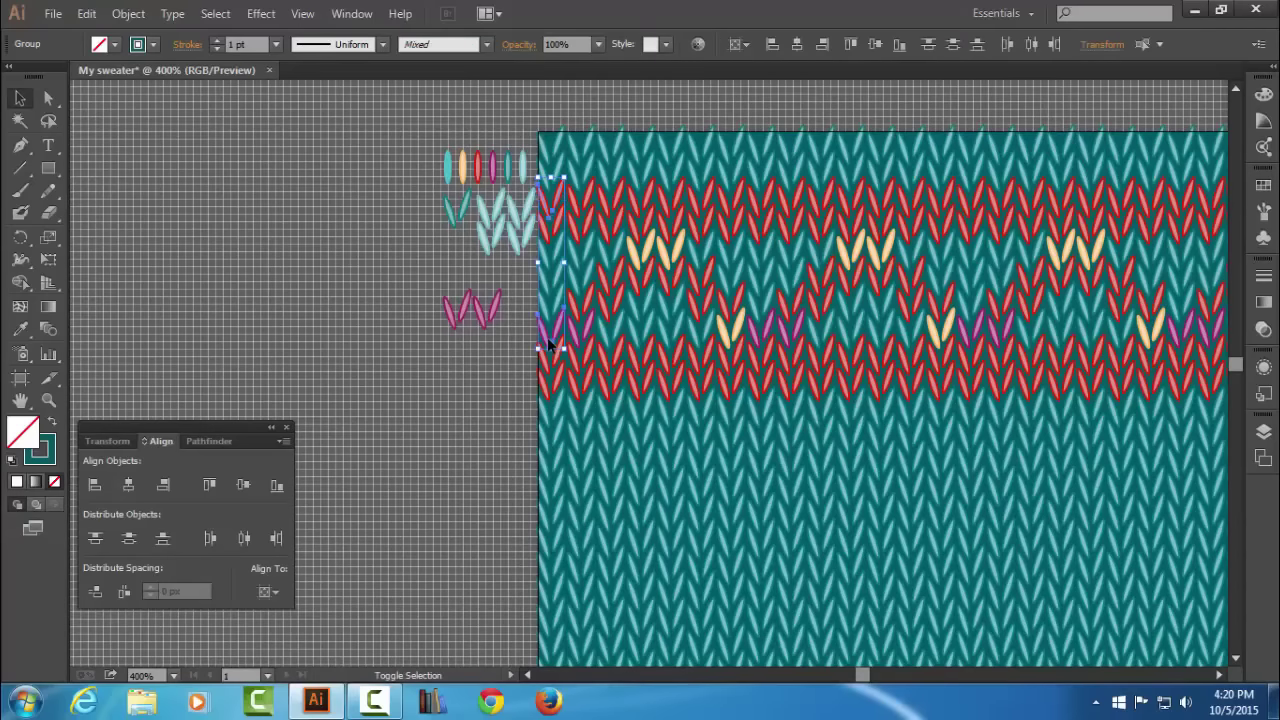
{"action": "left_click", "coordinate": [549, 370], "text": "shift"}
{"action": "left_click", "coordinate": [609, 314], "text": "shift"}
{"action": "left_click", "coordinate": [607, 290], "text": "shift"}
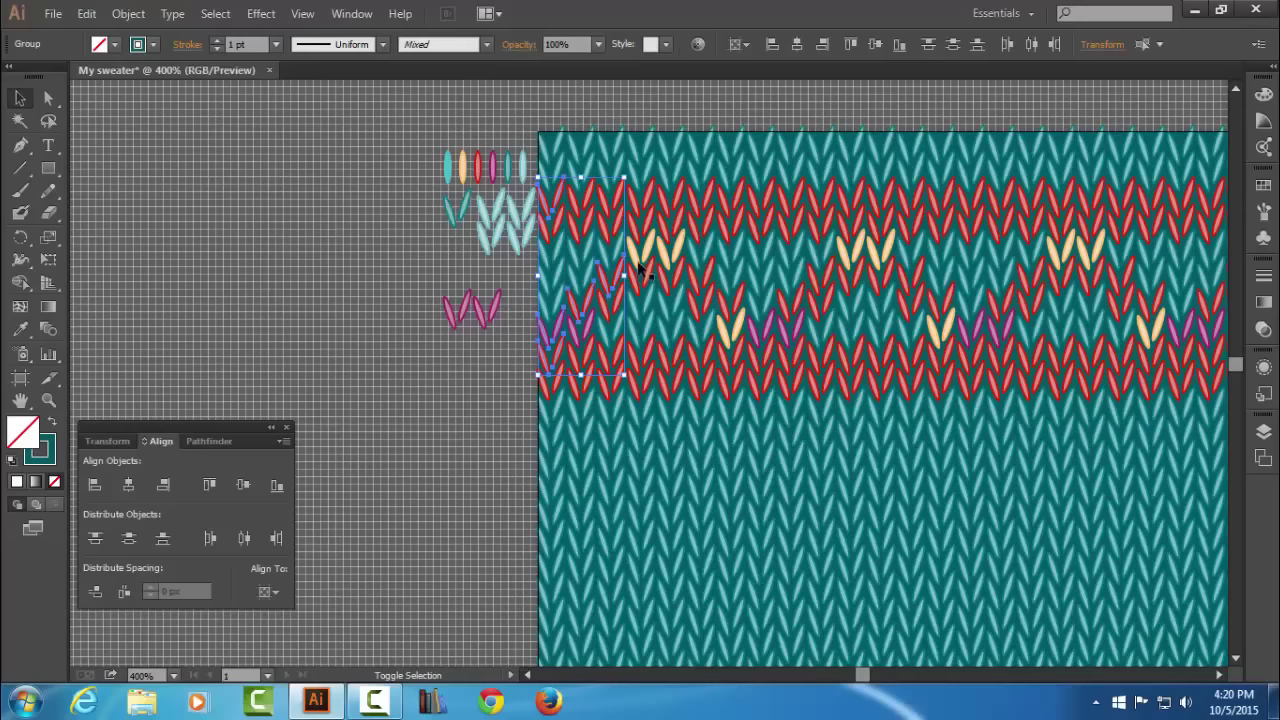
{"action": "left_click", "coordinate": [638, 265], "text": "shift"}
{"action": "left_click", "coordinate": [684, 285], "text": "shift"}
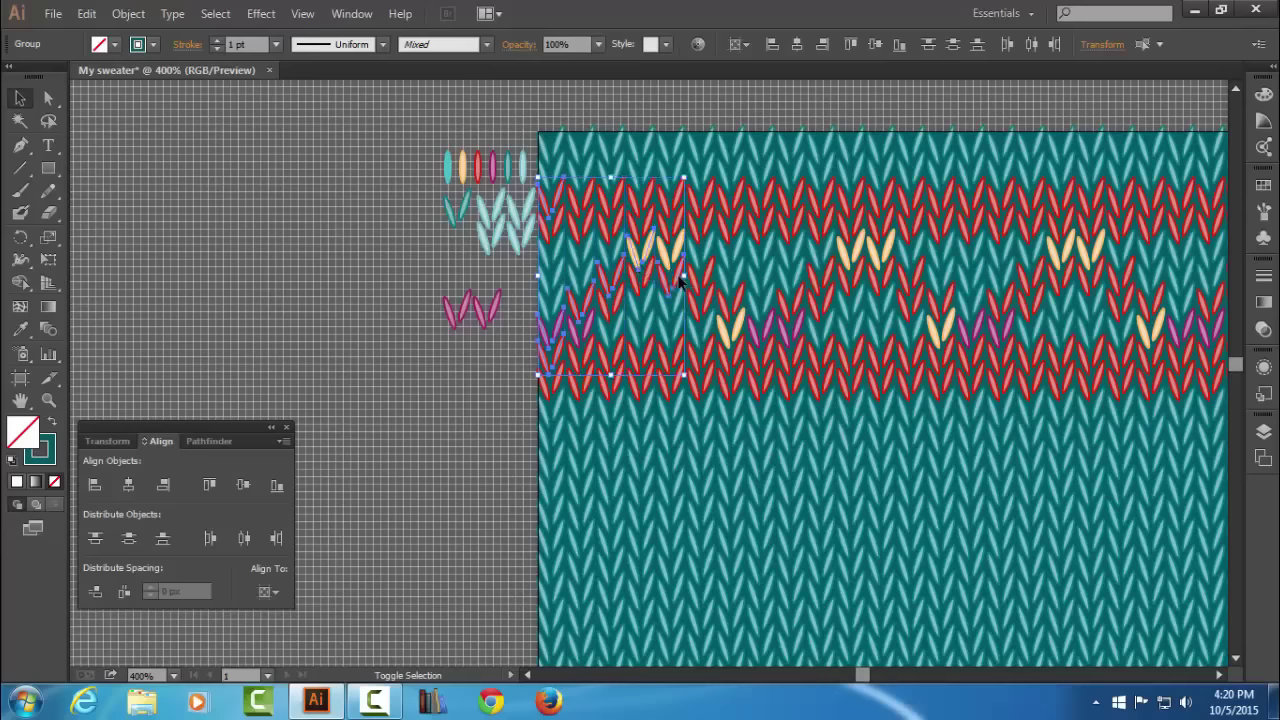
{"action": "left_click", "coordinate": [692, 312], "text": "shift"}
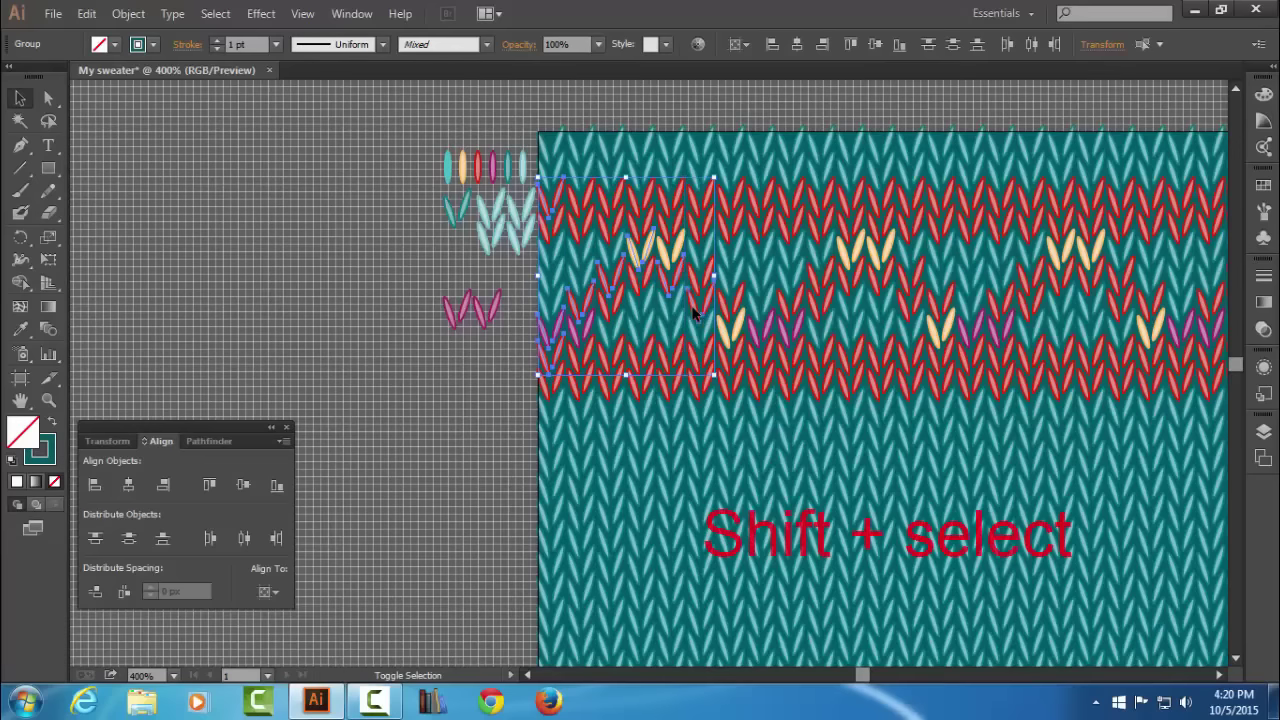
{"action": "left_click", "coordinate": [727, 339], "text": "shift"}
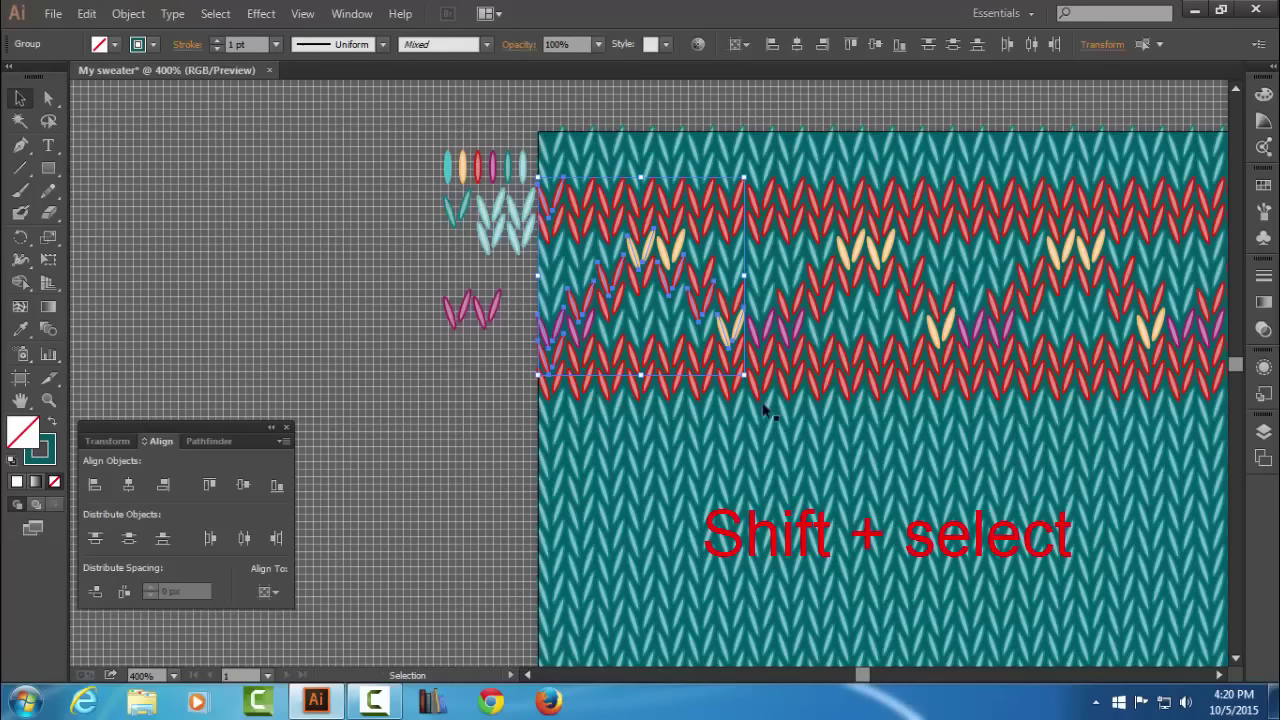
Copy the selected motif stitches and paste them in front.
{"action": "key", "text": "ctrl+alt"}
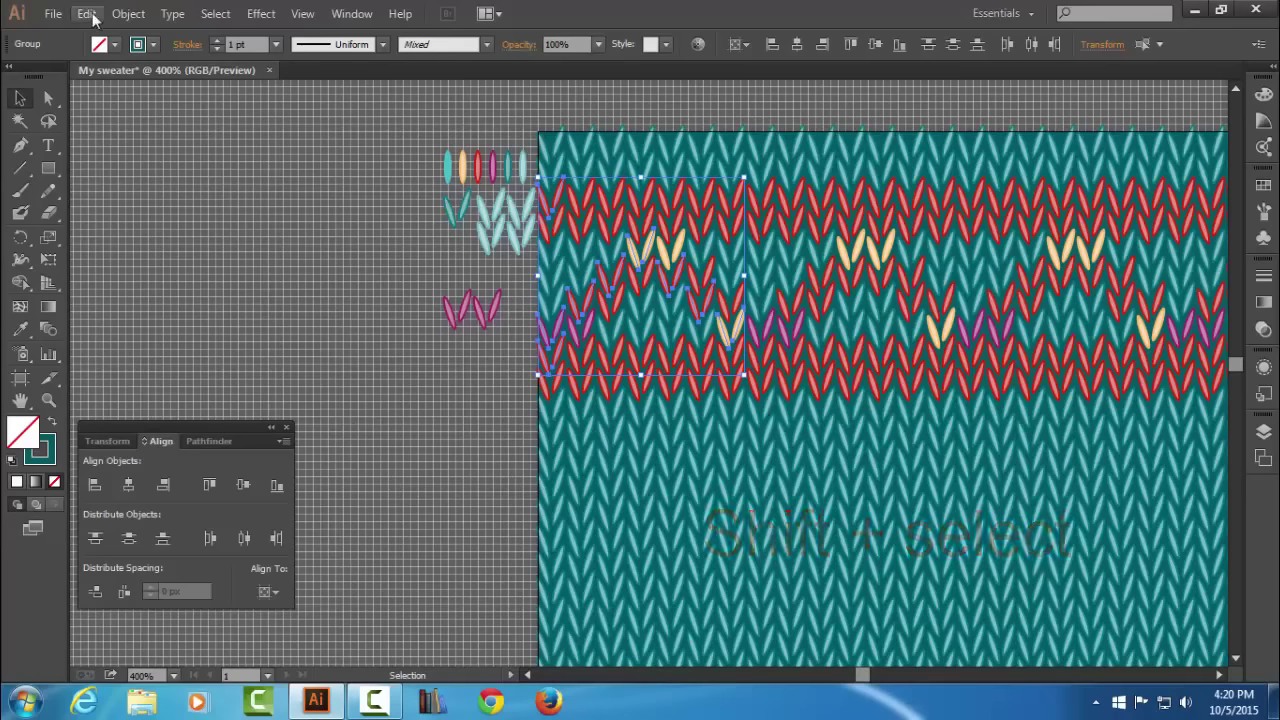
{"action": "left_click", "coordinate": [87, 13]}
{"action": "left_click", "coordinate": [116, 104]}
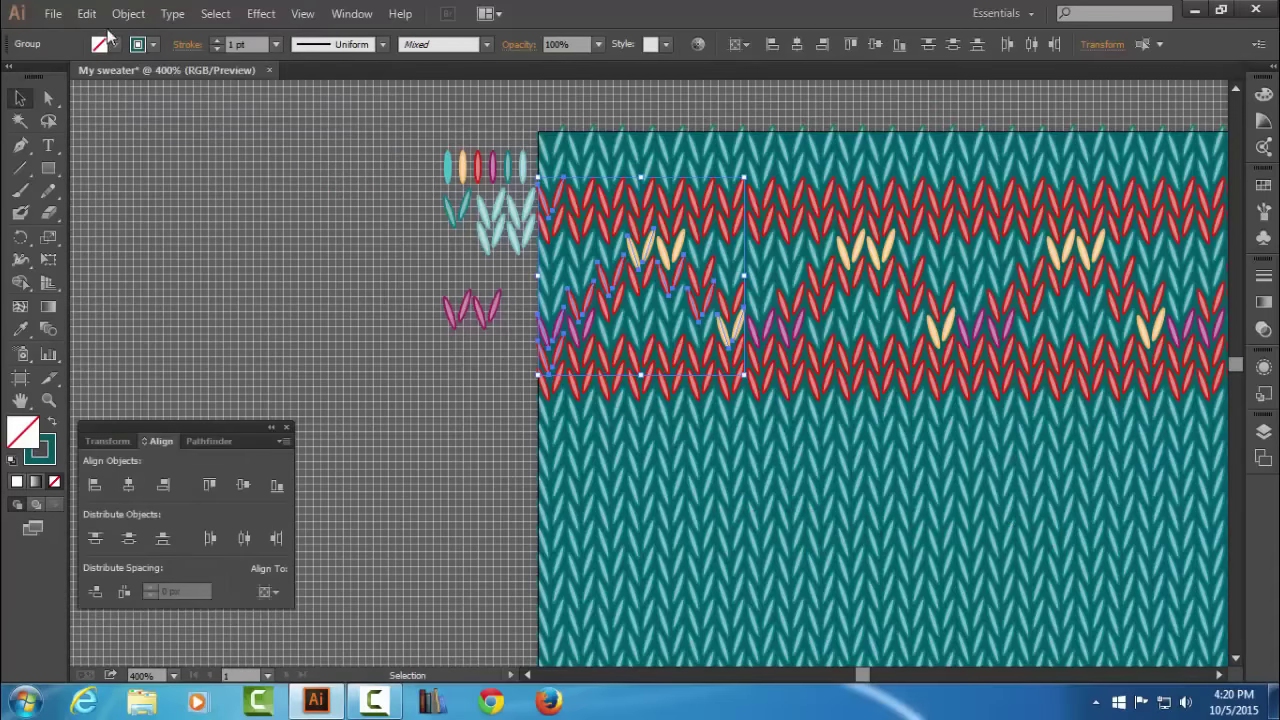
{"action": "left_click", "coordinate": [87, 13]}
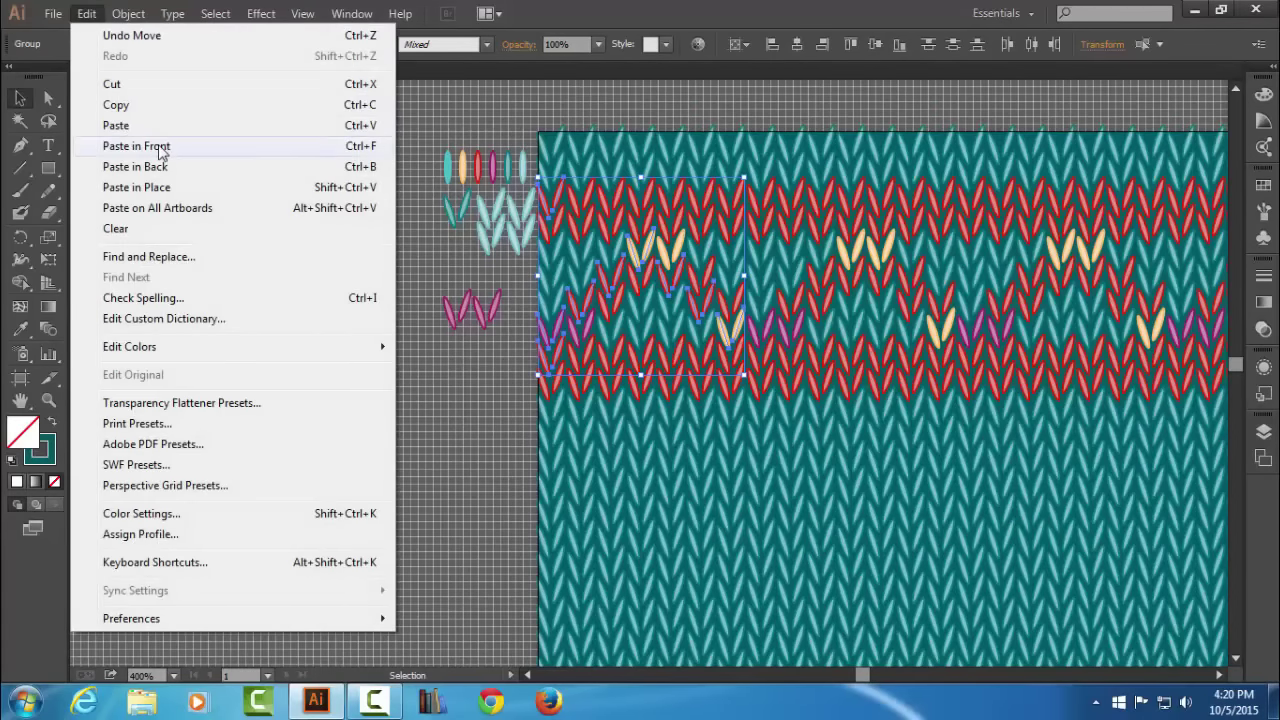
{"action": "left_click", "coordinate": [160, 148]}
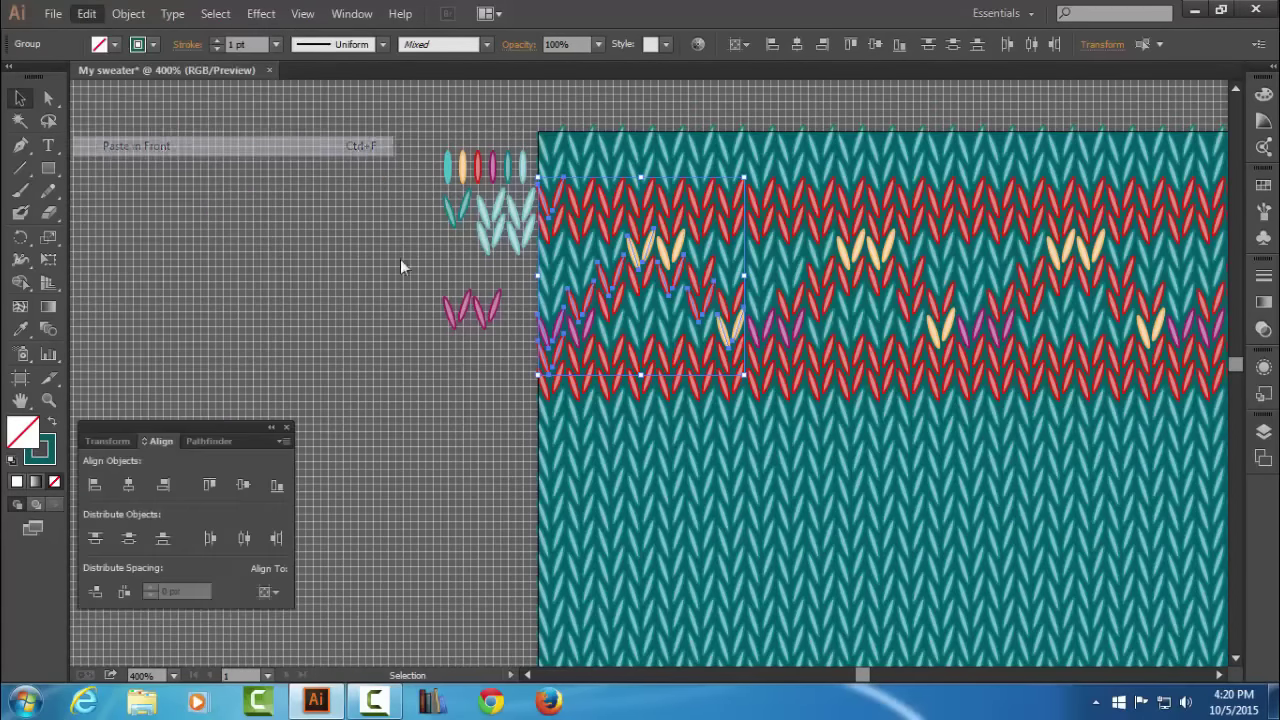
Drag the pasted band copy down to the sweater's bottom edge.
{"action": "left_click", "coordinate": [686, 470], "text": "ctrl+alt"}
{"action": "left_click", "coordinate": [690, 470], "text": "ctrl+alt"}
{"action": "left_click", "coordinate": [665, 425], "text": "ctrl+alt"}
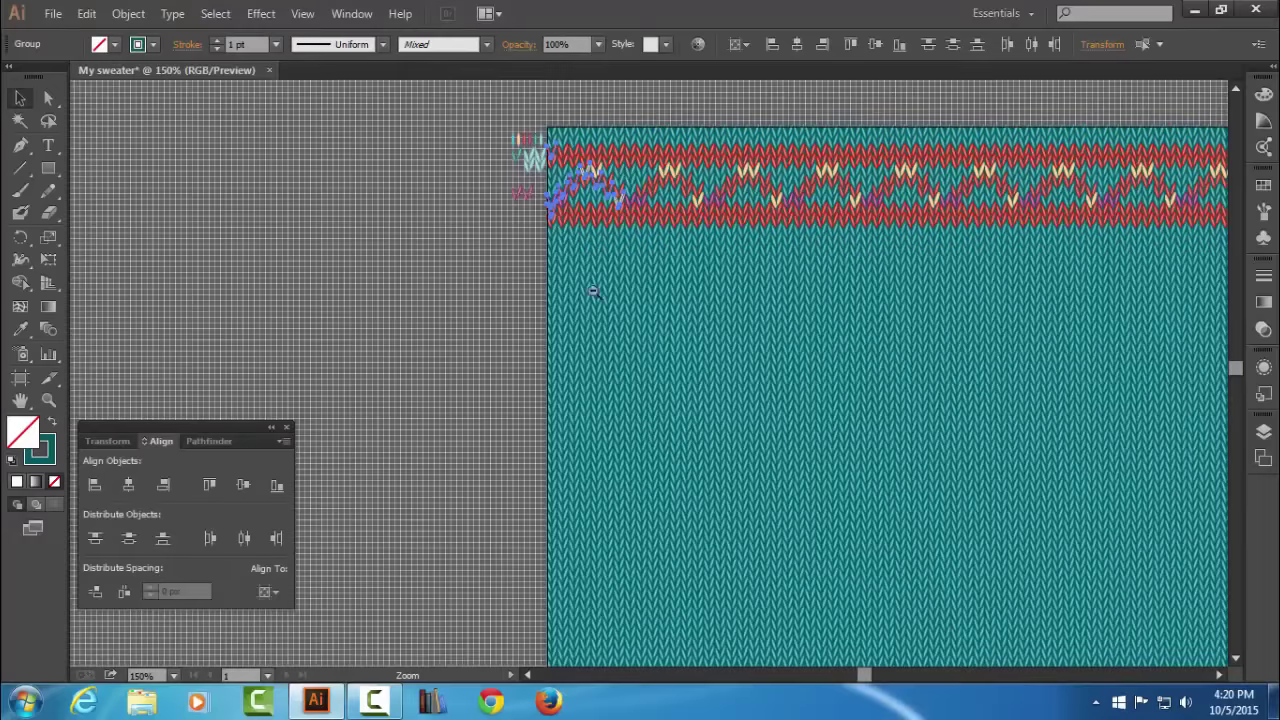
{"action": "left_click", "coordinate": [607, 338], "text": "ctrl+alt"}
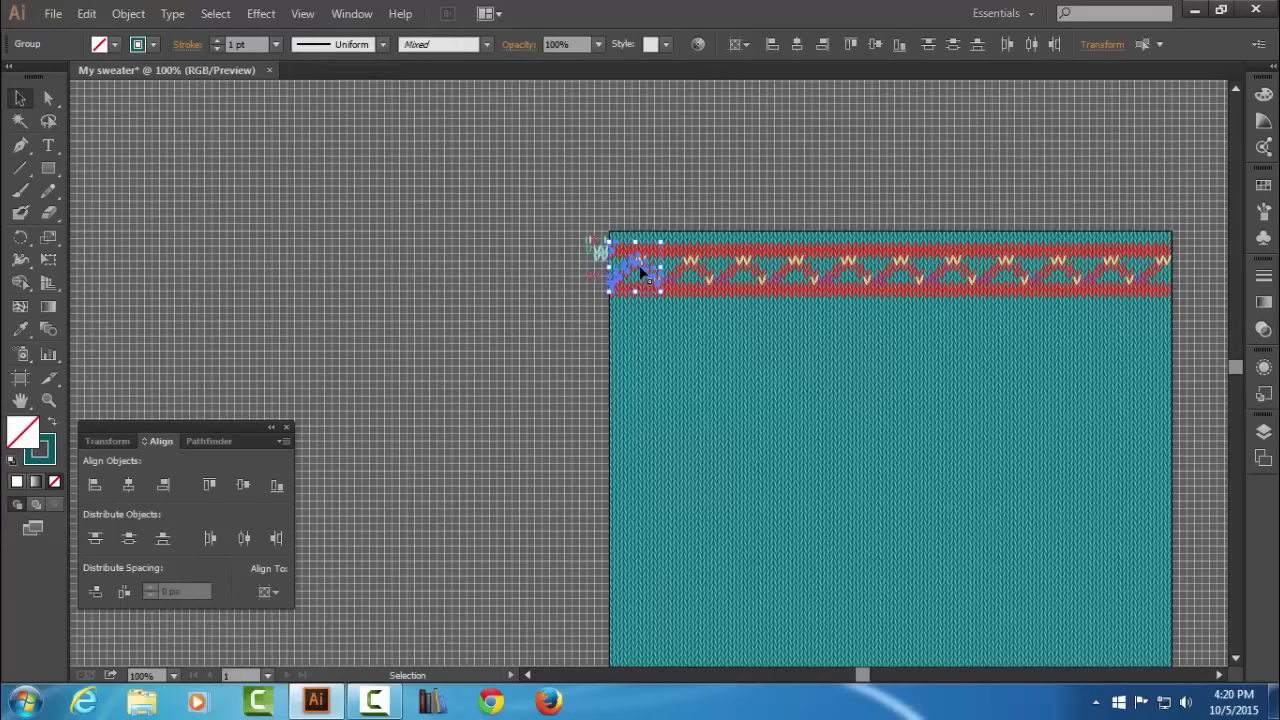
{"action": "left_click_drag", "start_coordinate": [639, 265], "coordinate": [651, 483]}
{"action": "left_click_drag", "start_coordinate": [651, 642], "coordinate": [651, 645]}
{"action": "scroll", "coordinate": [691, 520], "scroll_direction": "down", "scroll_amount": 5}
{"action": "scroll", "coordinate": [690, 505], "scroll_direction": "down", "scroll_amount": 5}
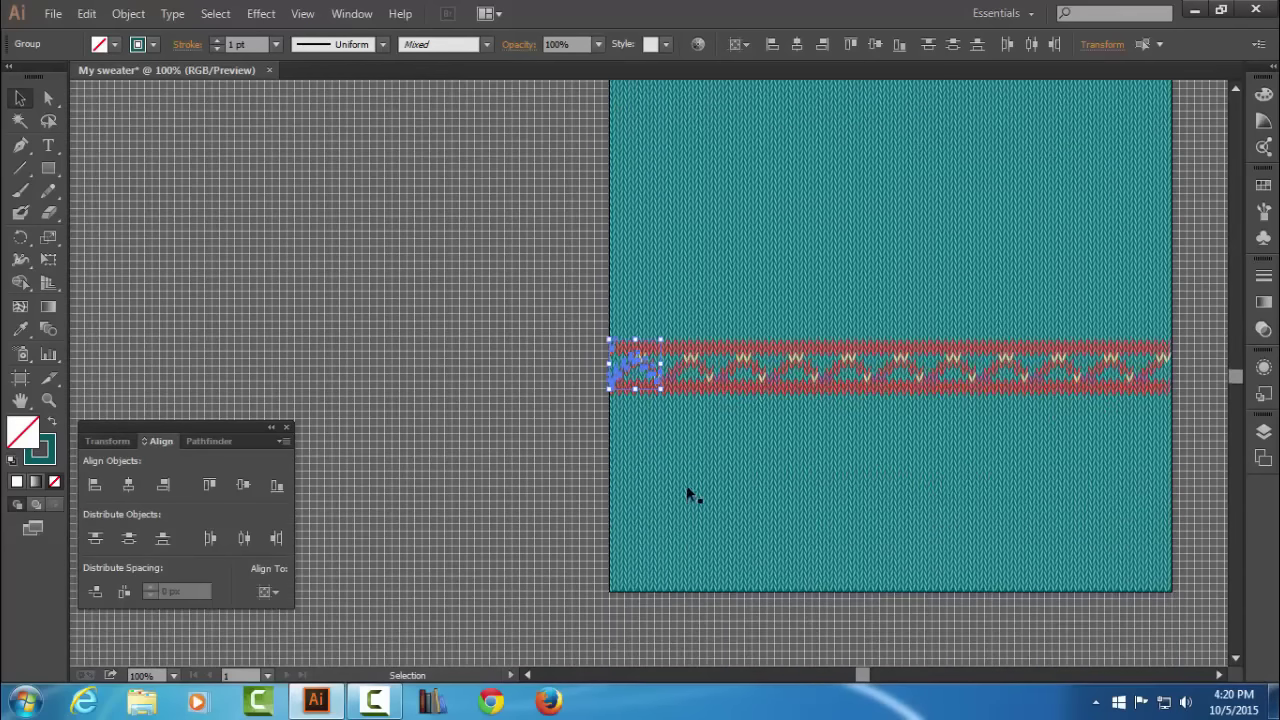
{"action": "key", "text": "ctrl+plus"}
{"action": "key", "text": "ctrl+plus"}
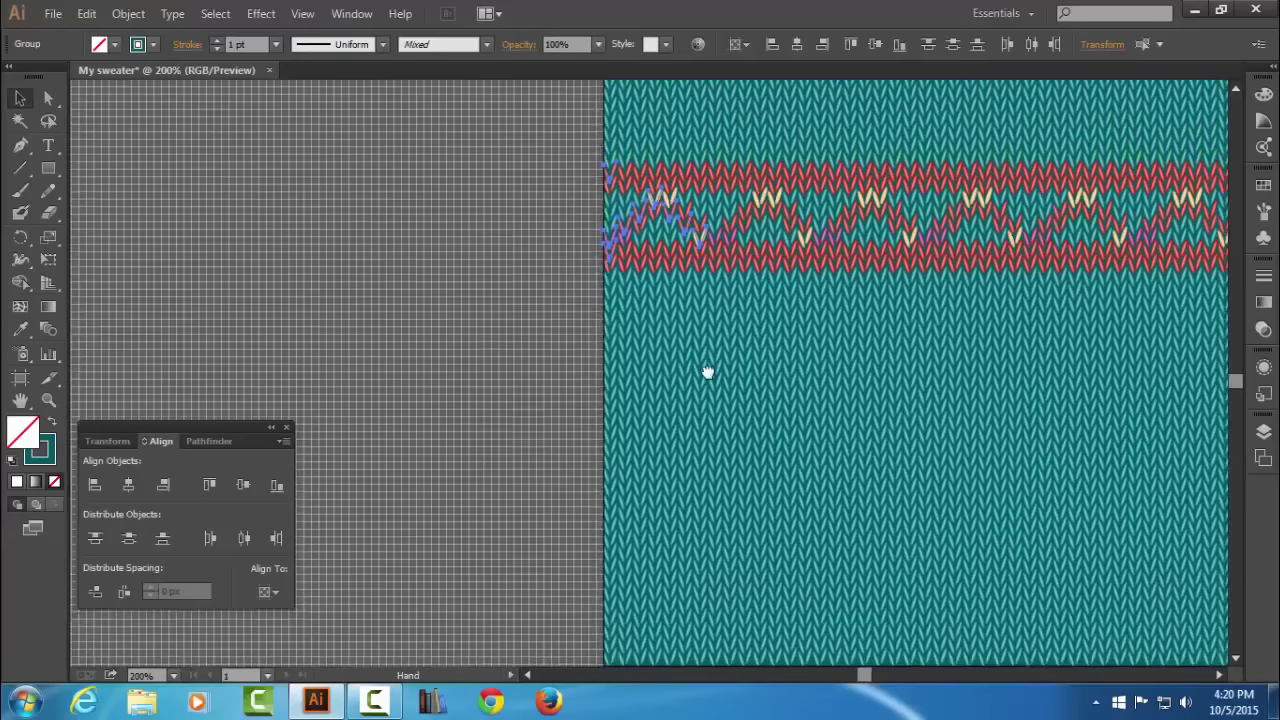
{"action": "scroll", "coordinate": [754, 403], "scroll_direction": "down", "scroll_amount": 2}
{"action": "scroll", "coordinate": [705, 243], "scroll_direction": "down", "scroll_amount": 2}
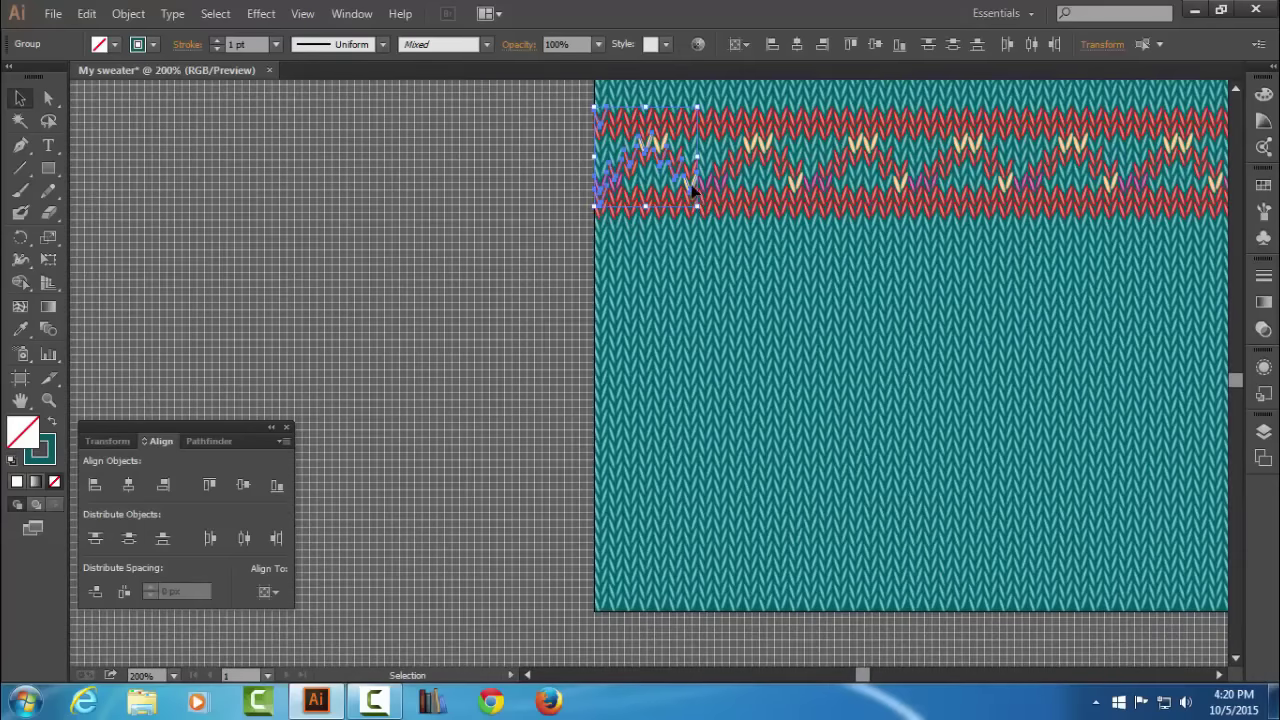
{"action": "left_click_drag", "start_coordinate": [692, 195], "coordinate": [700, 590]}
{"action": "left_click_drag", "start_coordinate": [562, 552], "coordinate": [652, 632]}
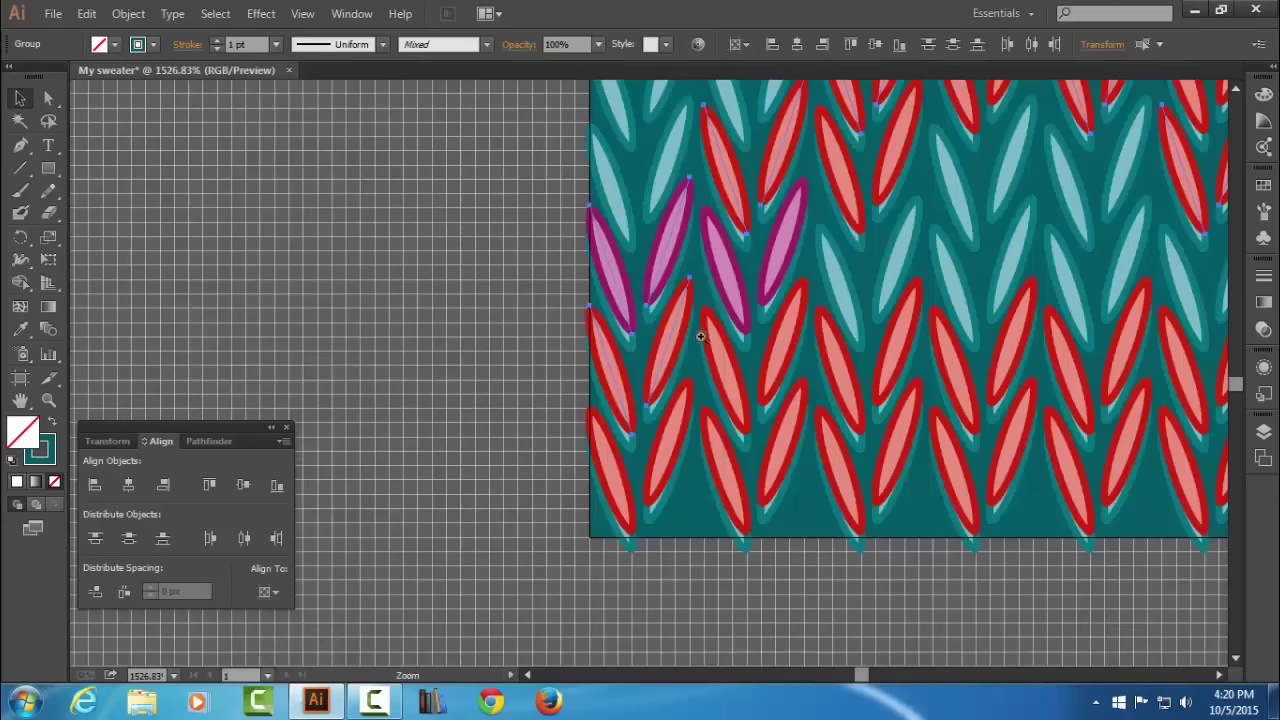
Fine-tune the bottom band's placement along the lower edge, then deselect it.
{"action": "key", "text": "ctrl+plus"}
{"action": "scroll", "coordinate": [640, 330], "scroll_direction": "up", "scroll_amount": 1}
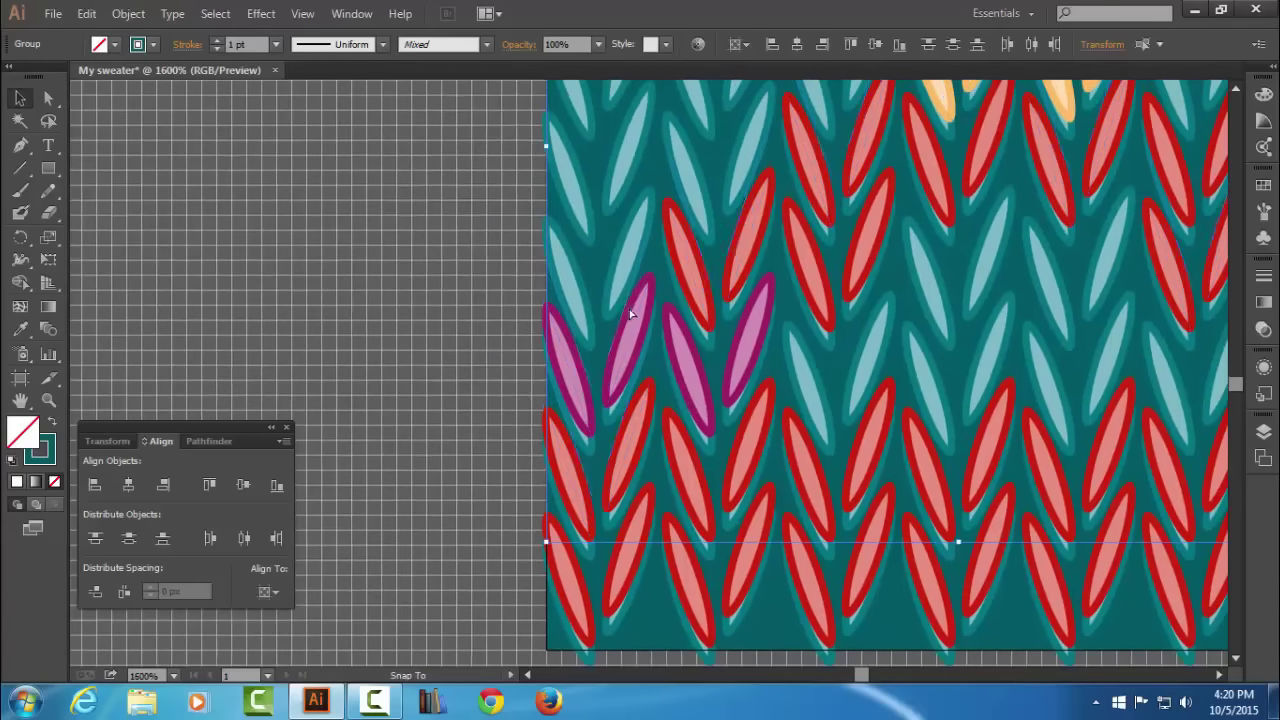
{"action": "key", "text": "ctrl+z"}
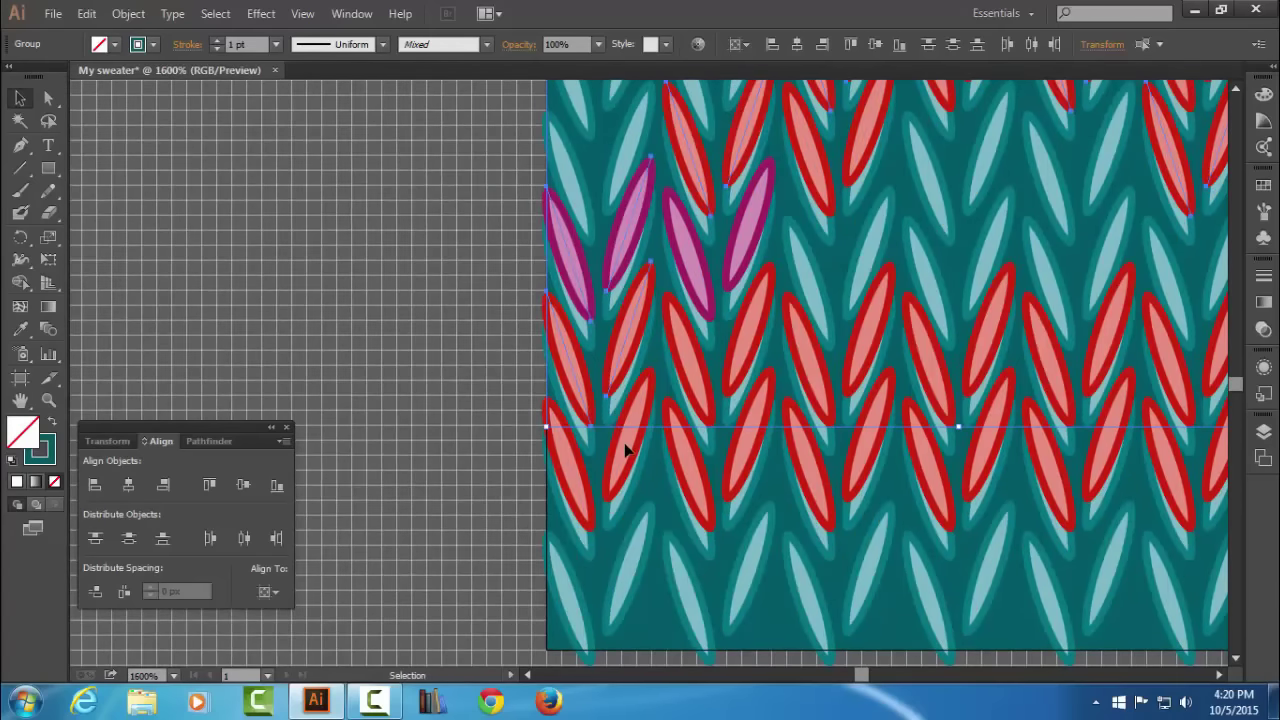
{"action": "left_click_drag", "start_coordinate": [625, 450], "coordinate": [622, 468]}
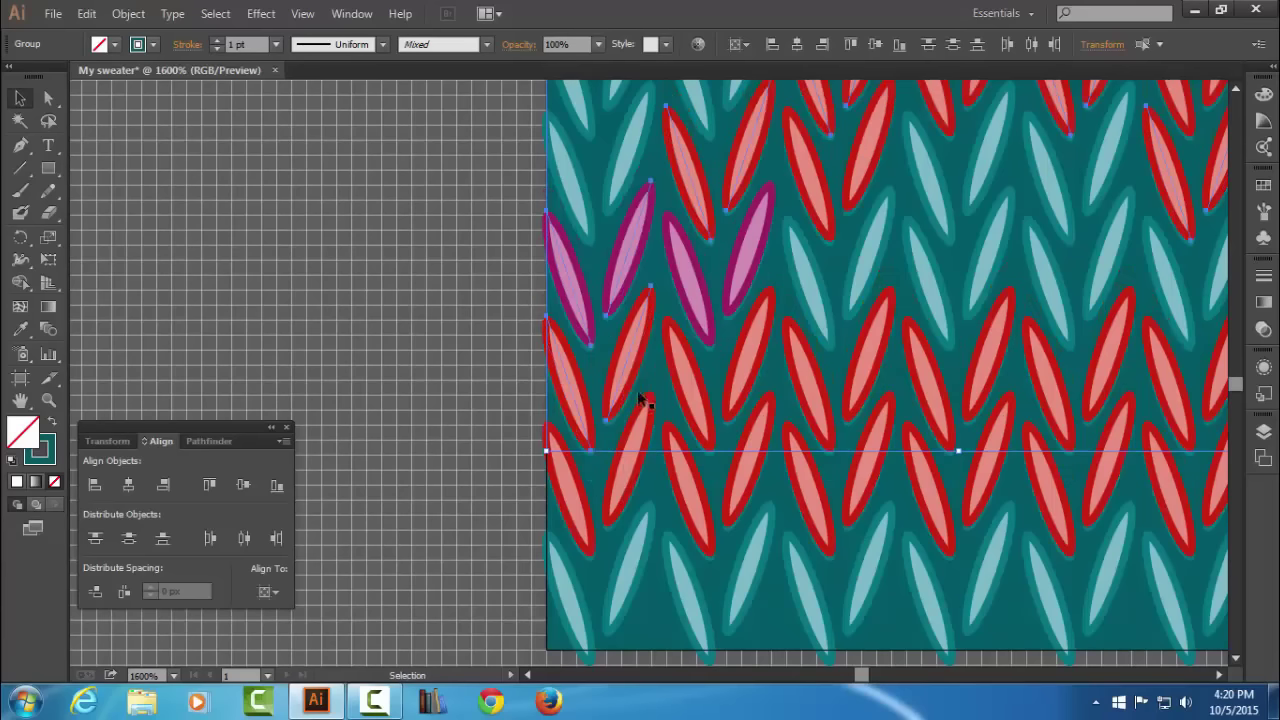
{"action": "key", "text": "Down"}
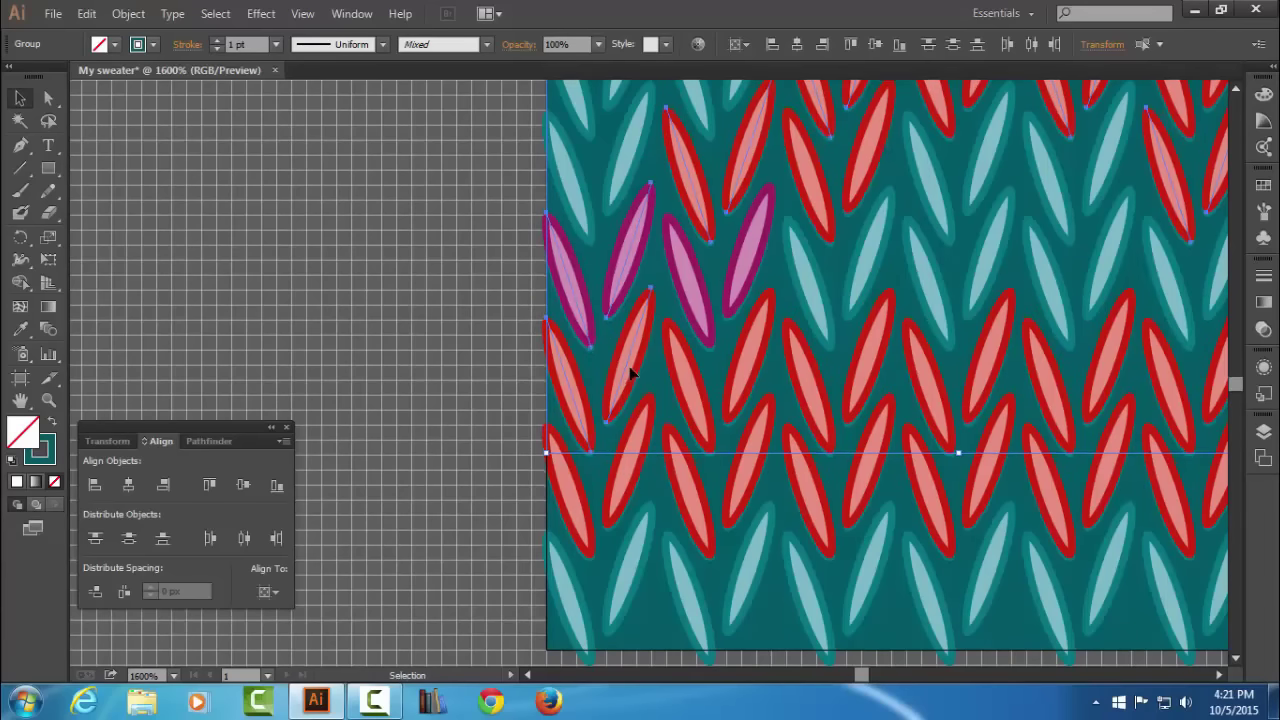
{"action": "scroll", "coordinate": [690, 374], "scroll_direction": "down", "scroll_amount": 3}
{"action": "scroll", "coordinate": [720, 370], "scroll_direction": "down", "scroll_amount": 2}
{"action": "scroll", "coordinate": [740, 366], "scroll_direction": "down", "scroll_amount": 1}
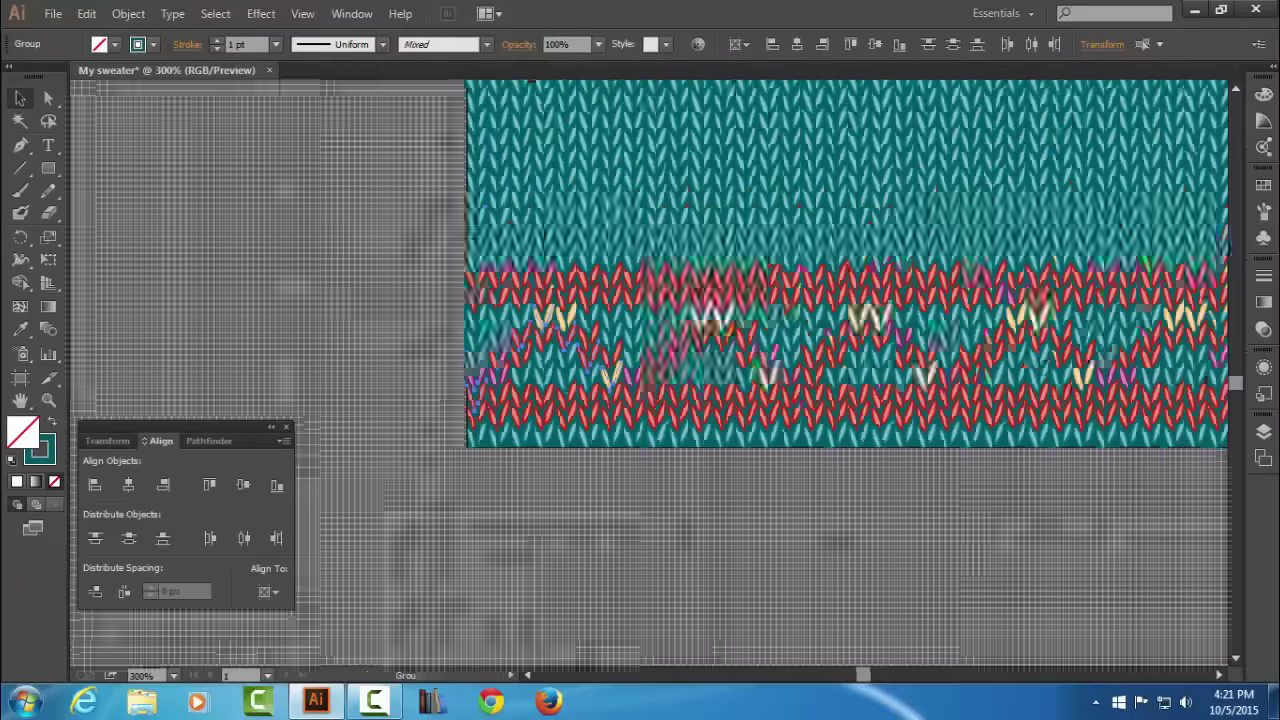
{"action": "scroll", "coordinate": [760, 364], "scroll_direction": "down", "scroll_amount": 1}
{"action": "scroll", "coordinate": [800, 362], "scroll_direction": "down", "scroll_amount": 1}
{"action": "scroll", "coordinate": [848, 360], "scroll_direction": "down", "scroll_amount": 1}
{"action": "scroll", "coordinate": [750, 420], "scroll_direction": "up", "scroll_amount": 3}
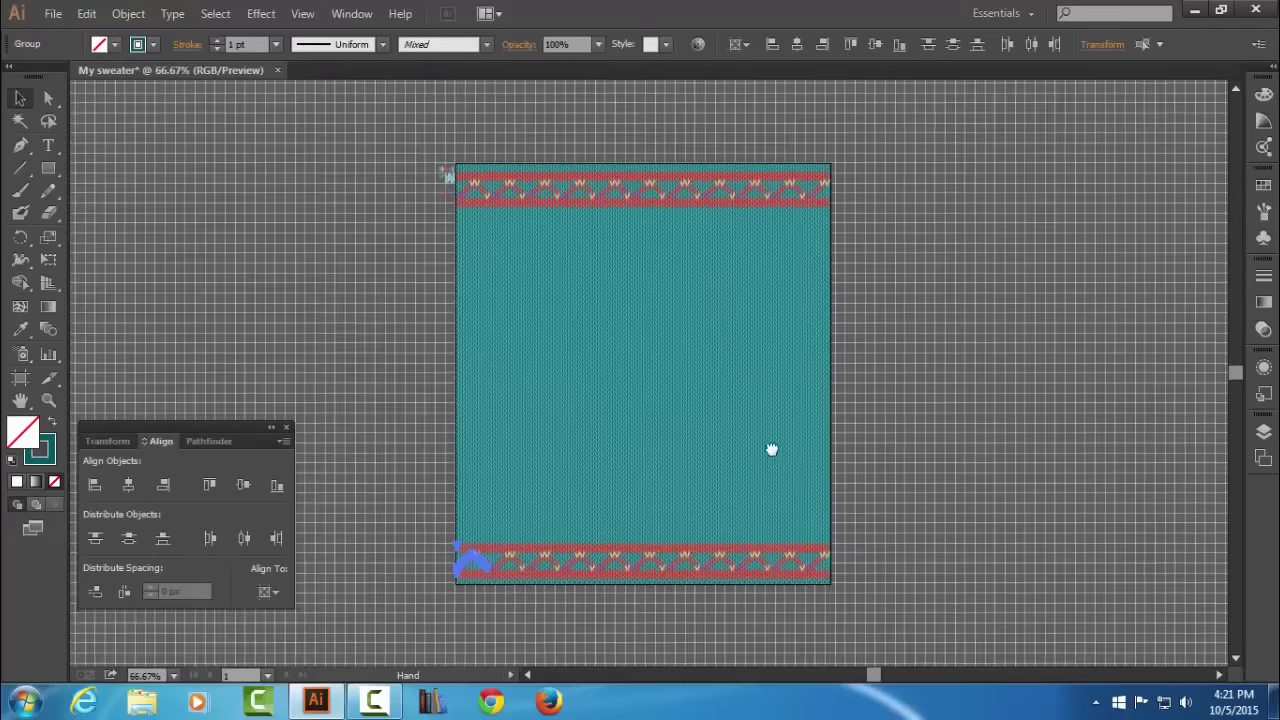
{"action": "scroll", "coordinate": [850, 410], "scroll_direction": "down", "scroll_amount": 1}
{"action": "left_click", "coordinate": [931, 372]}
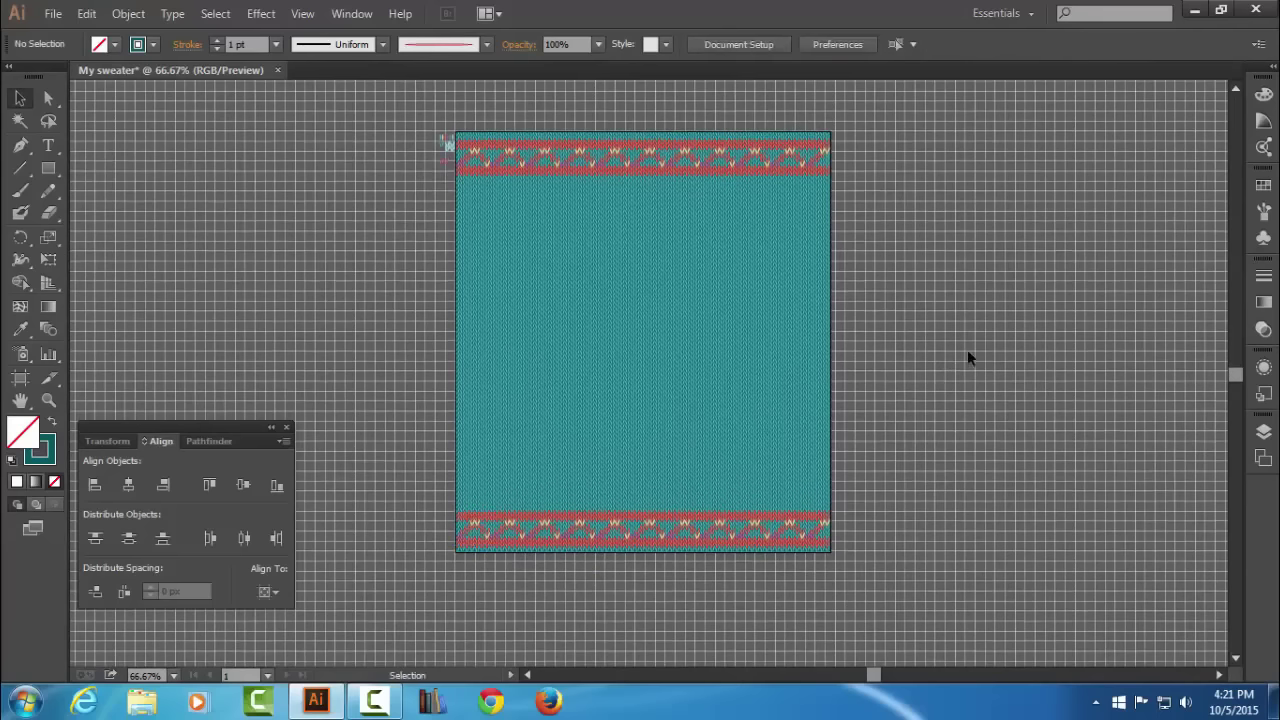
Copy the small pink zigzag stitch group and paste it in front.
{"action": "scroll", "coordinate": [643, 349], "scroll_direction": "up", "scroll_amount": 2}
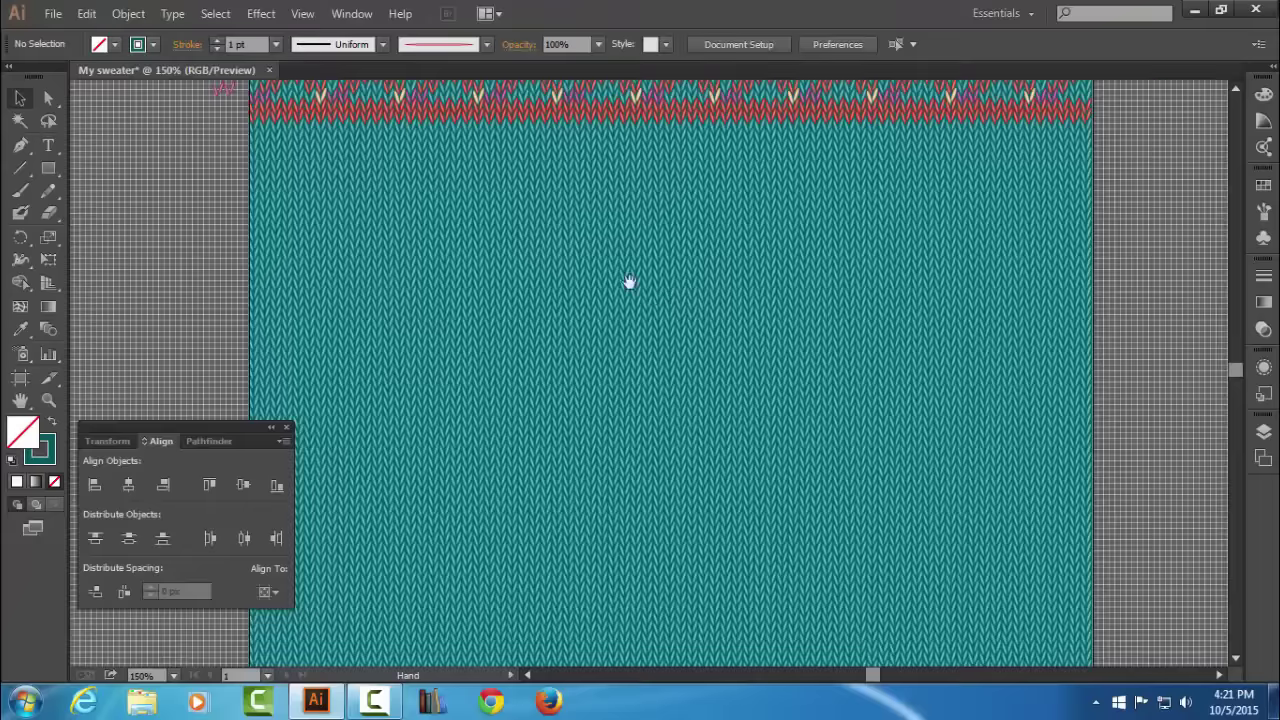
{"action": "left_click_drag", "start_coordinate": [629, 282], "coordinate": [717, 343]}
{"action": "scroll", "coordinate": [637, 334], "scroll_direction": "up", "scroll_amount": 1}
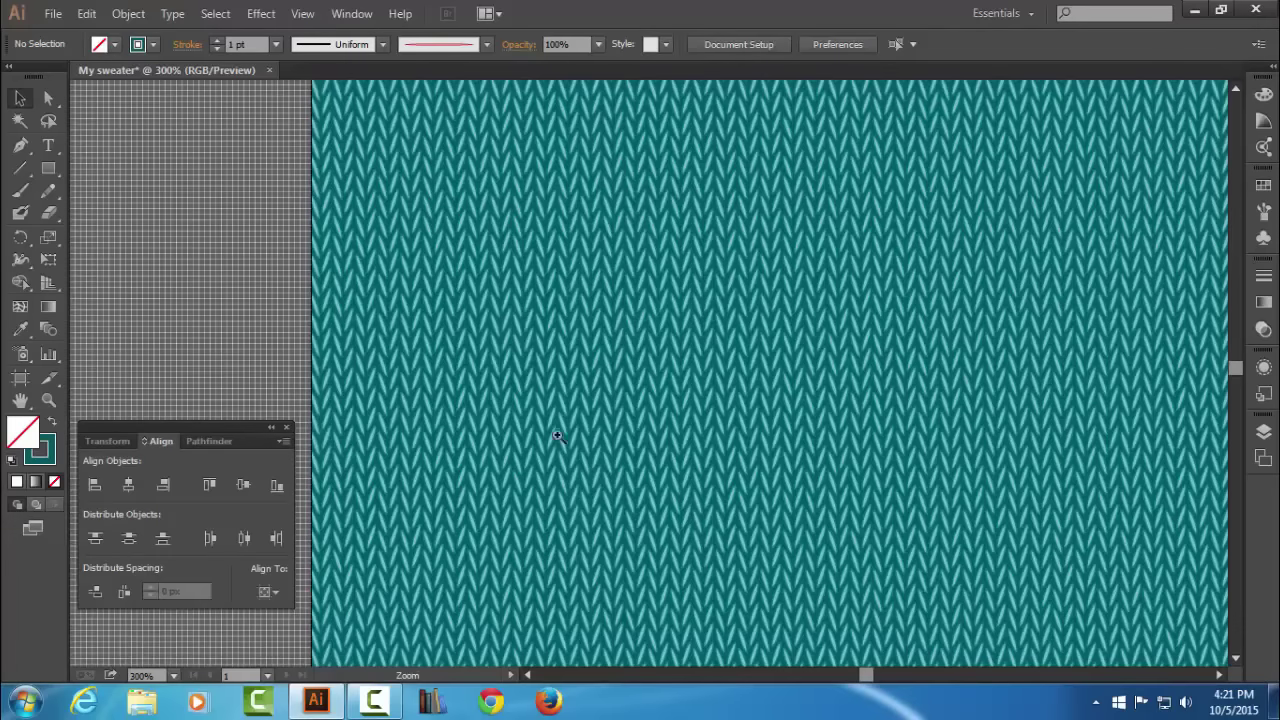
{"action": "left_click", "coordinate": [558, 440]}
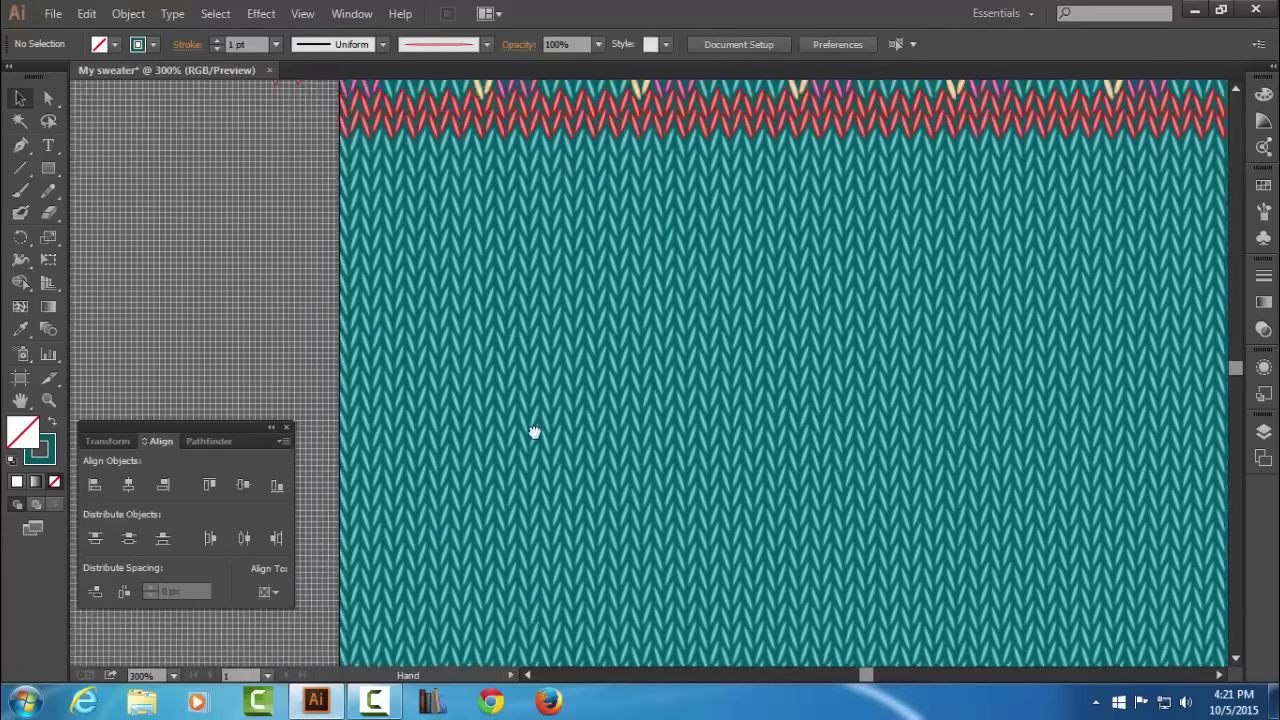
{"action": "left_click", "coordinate": [563, 432], "text": "alt"}
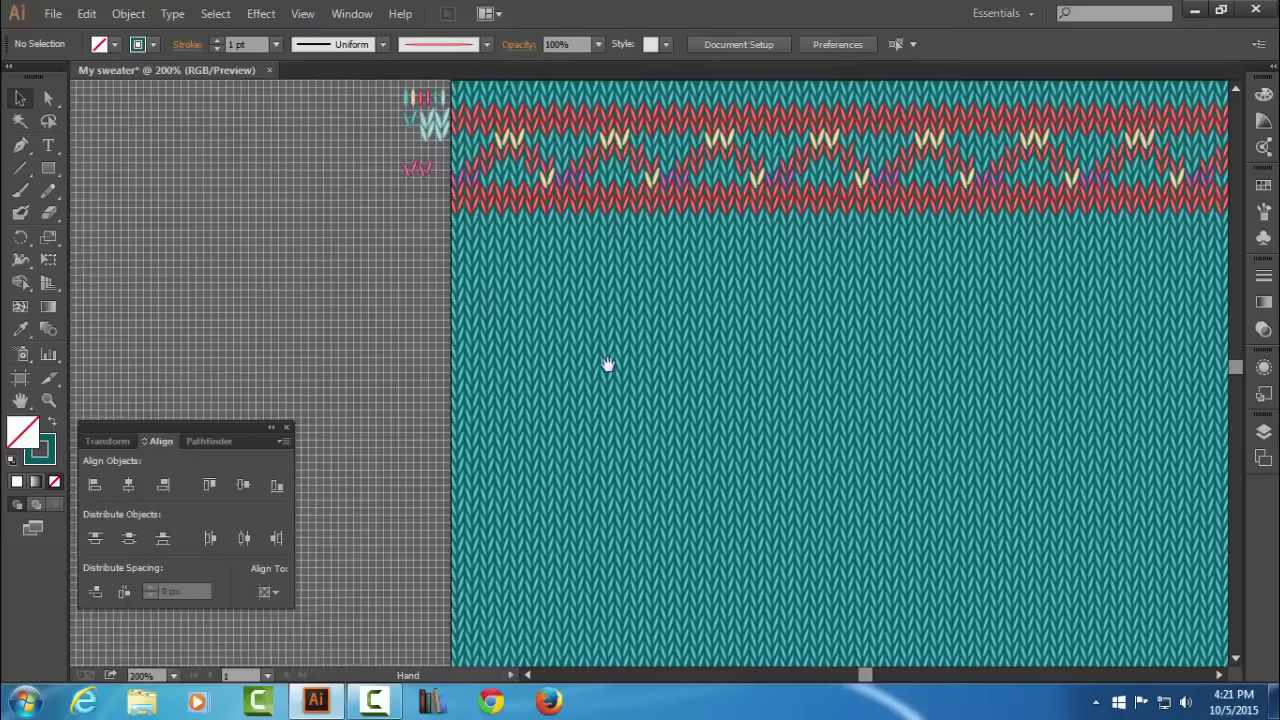
{"action": "left_click", "coordinate": [425, 172]}
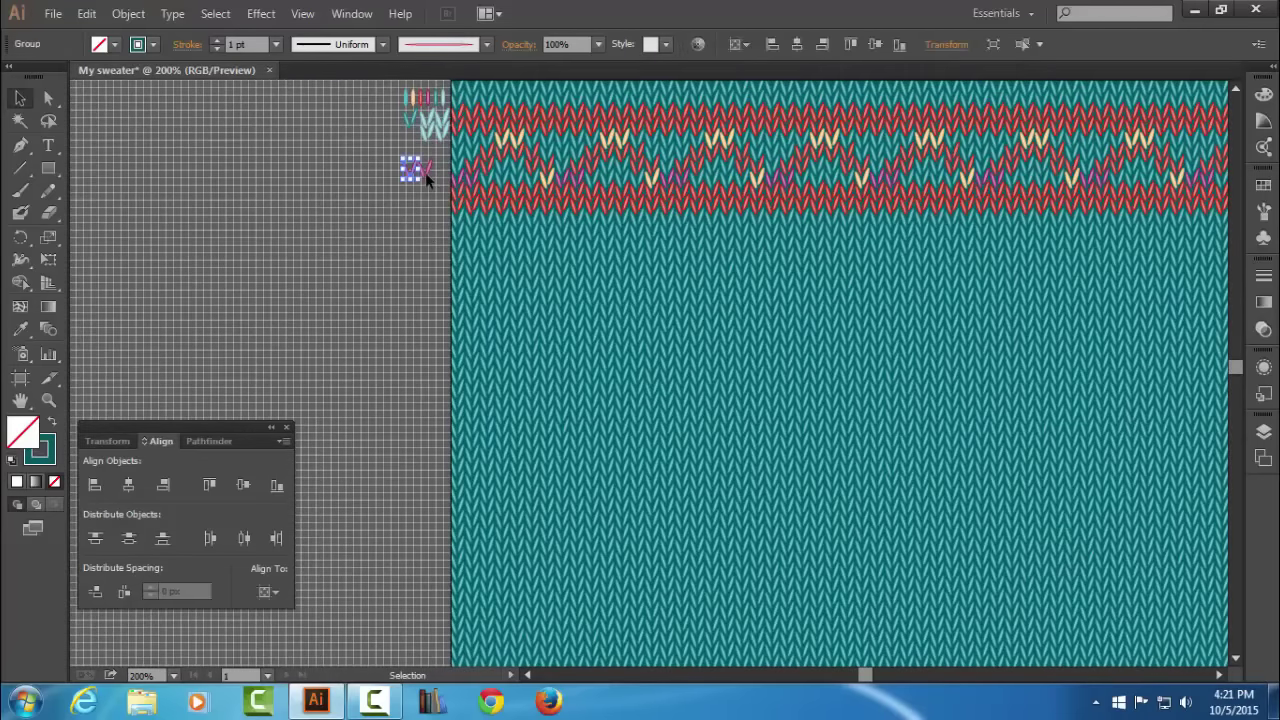
{"action": "left_click", "coordinate": [88, 14]}
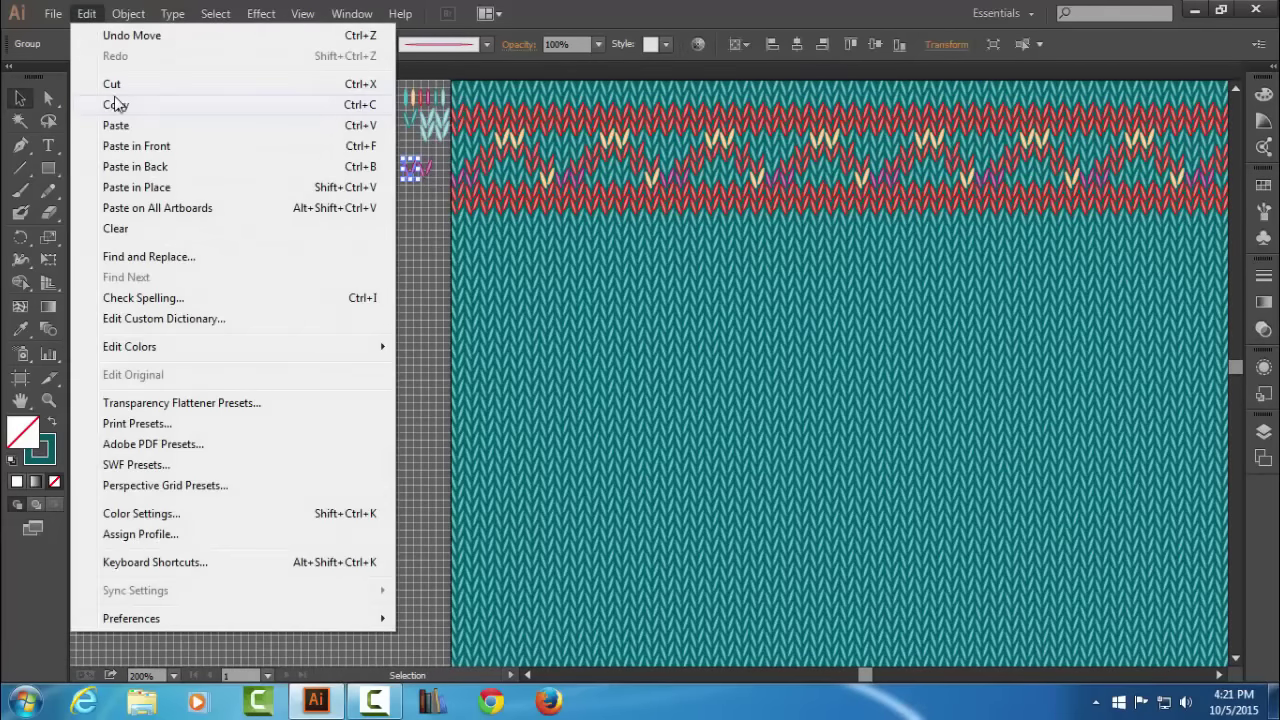
{"action": "left_click", "coordinate": [115, 100]}
{"action": "left_click", "coordinate": [88, 14]}
{"action": "left_click", "coordinate": [154, 146]}
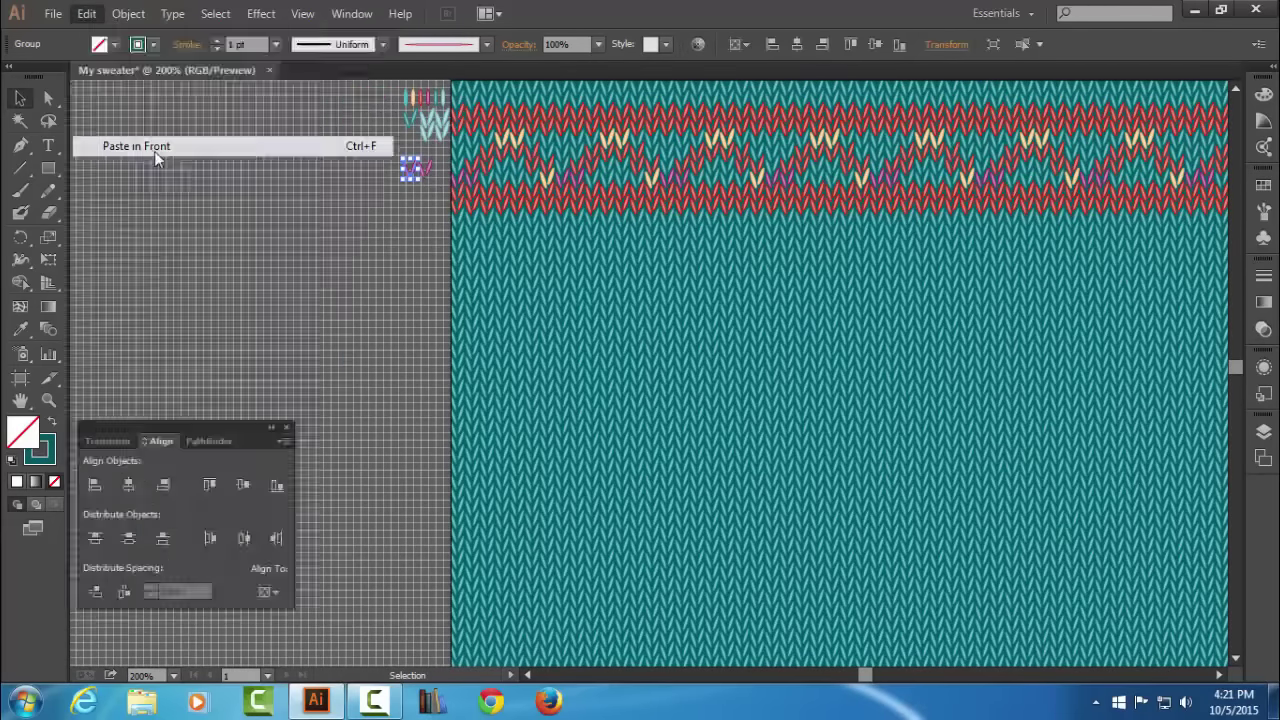
Move the pink zigzag copy onto the plain teal knit.
{"action": "left_click", "coordinate": [414, 224]}
{"action": "left_click_drag", "start_coordinate": [409, 175], "coordinate": [555, 374]}
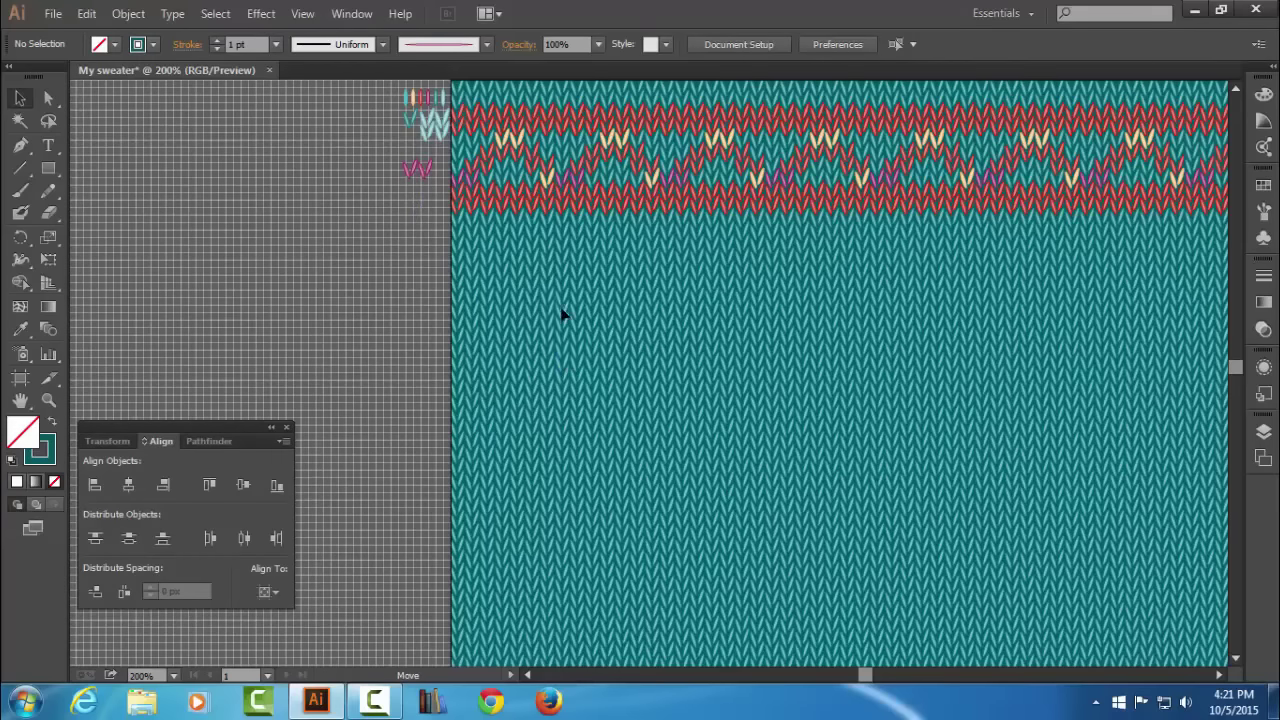
{"action": "left_click_drag", "start_coordinate": [563, 312], "coordinate": [566, 295]}
{"action": "scroll", "coordinate": [566, 295], "scroll_direction": "up", "scroll_amount": 5}
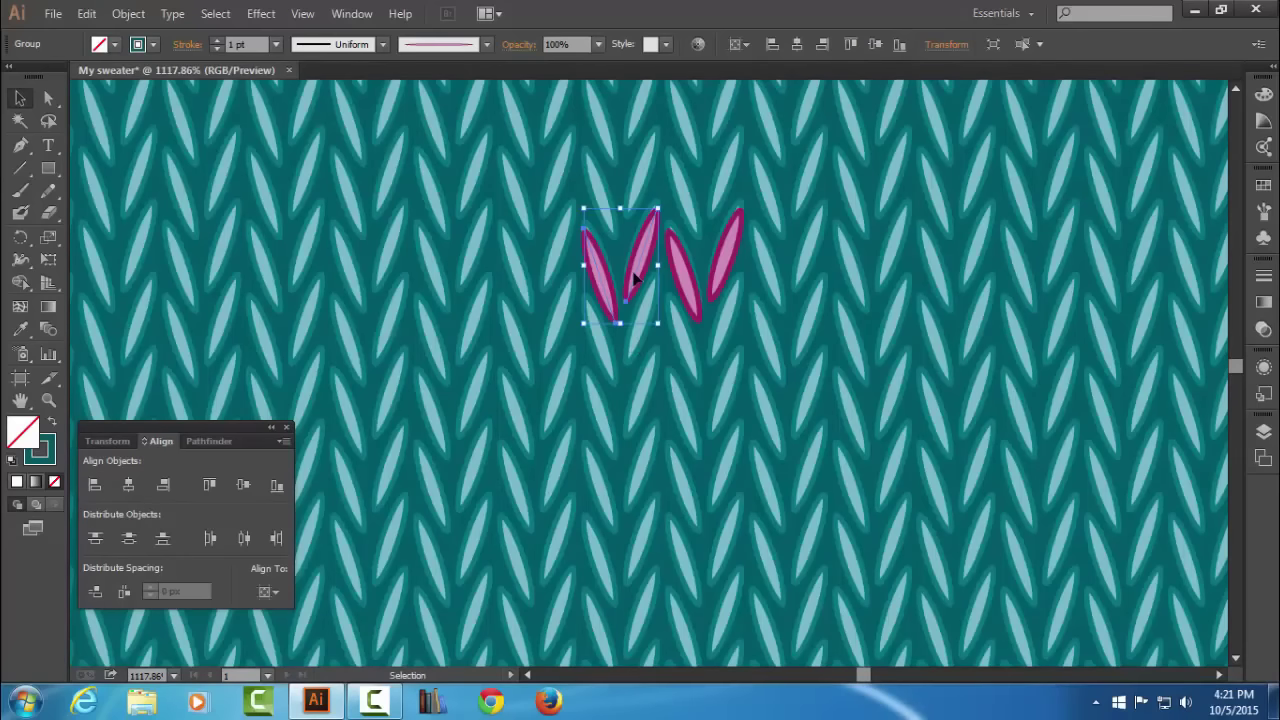
Make the stitch pair red and repeat it 7 times, 7 px apart vertically, with a Transform effect.
{"action": "key", "text": "Up"}
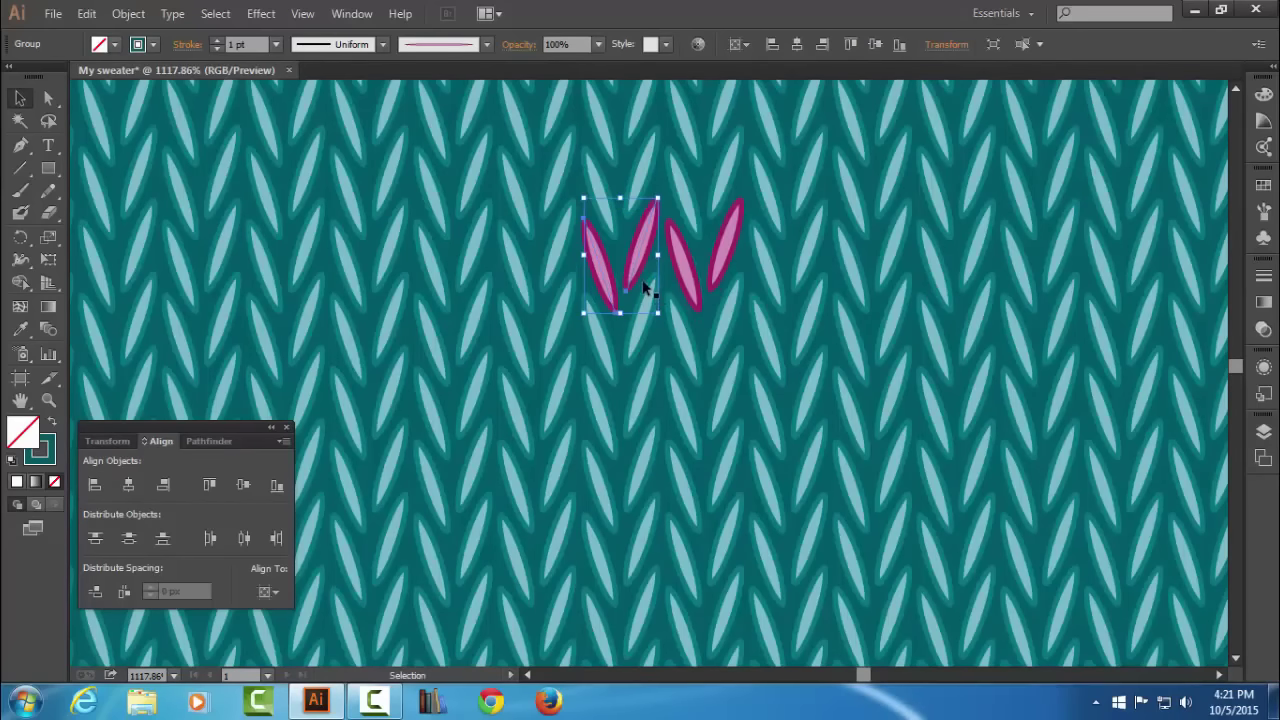
{"action": "left_click", "coordinate": [1263, 211]}
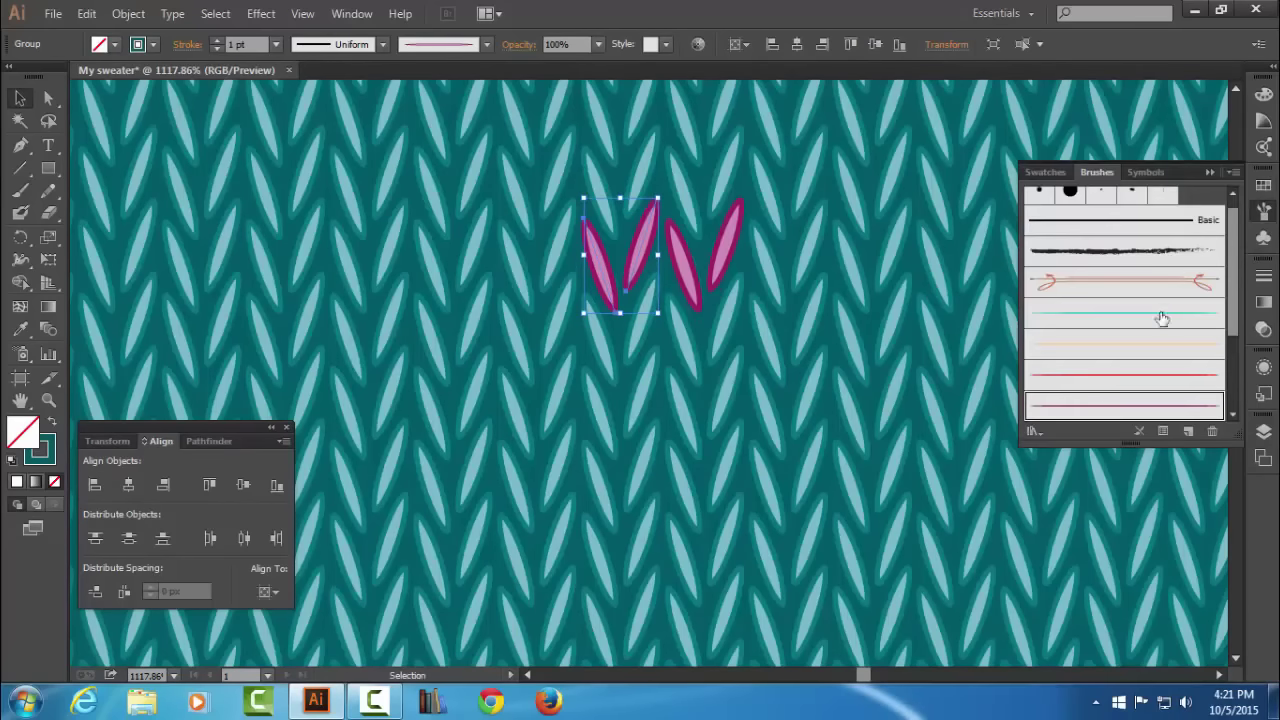
{"action": "left_click", "coordinate": [1154, 379]}
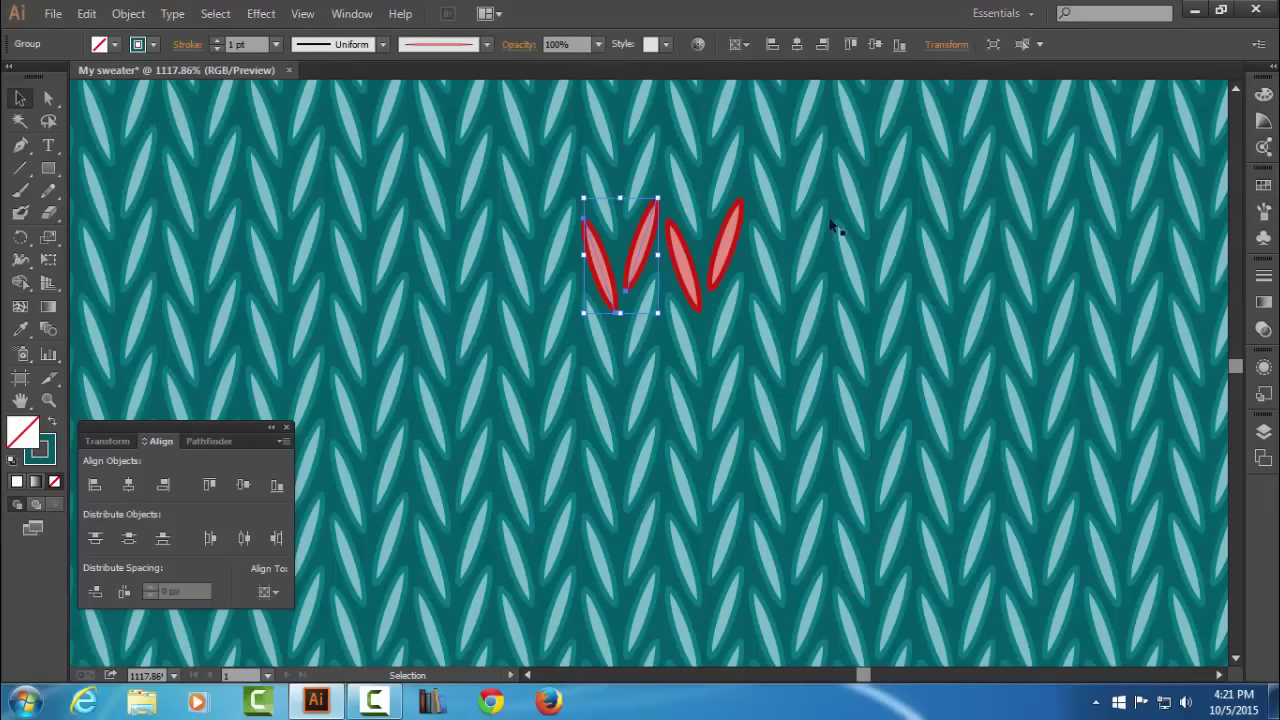
{"action": "left_click", "coordinate": [261, 14]}
{"action": "mouse_move", "coordinate": [319, 166]}
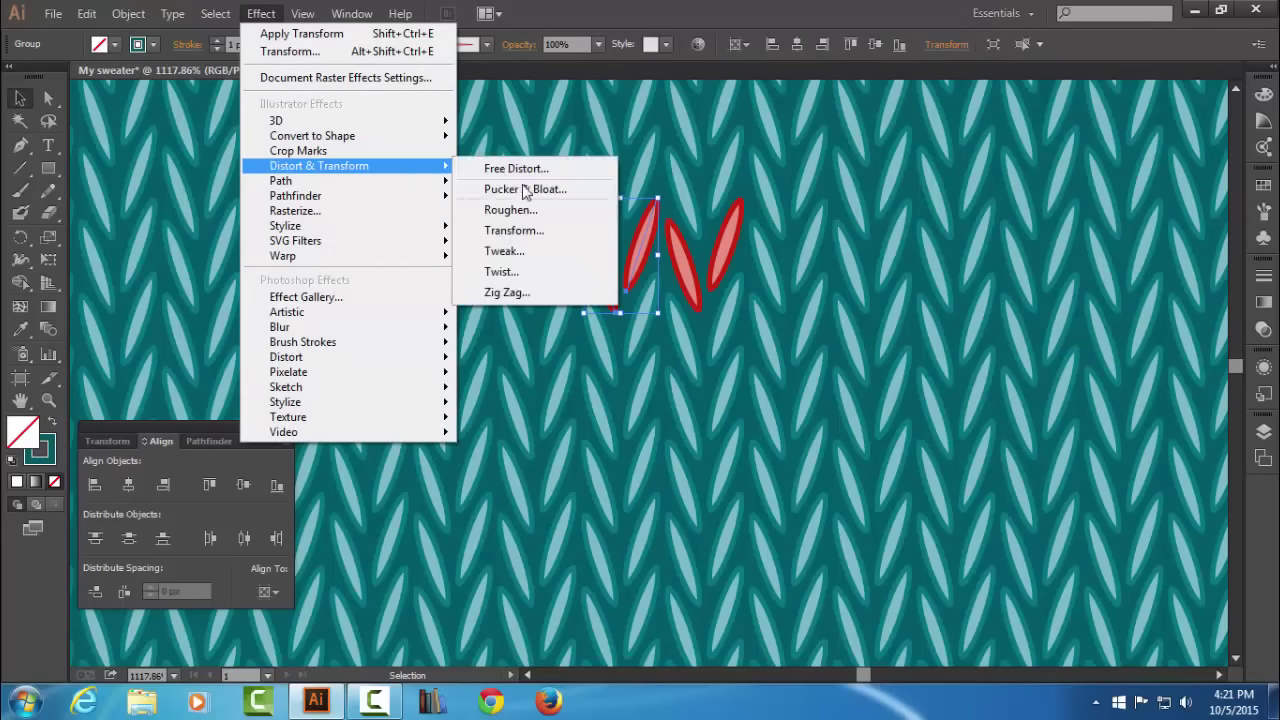
{"action": "left_click", "coordinate": [570, 236]}
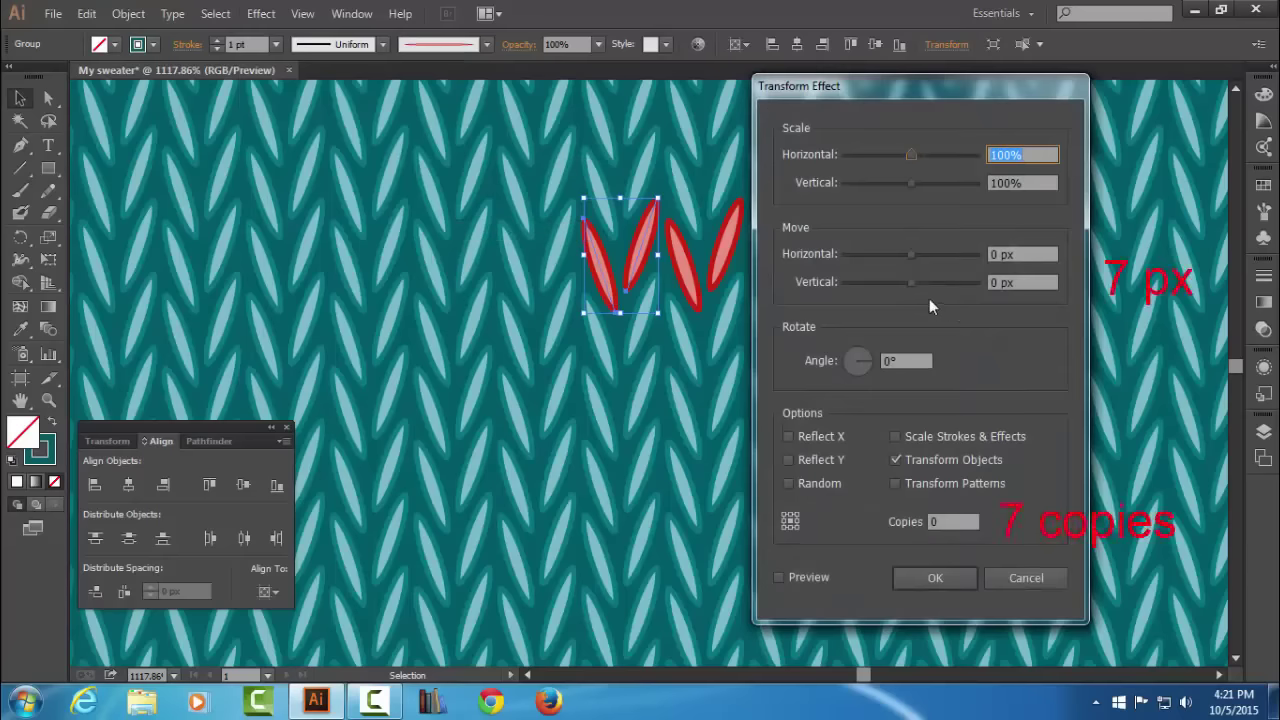
{"action": "left_click", "coordinate": [995, 283]}
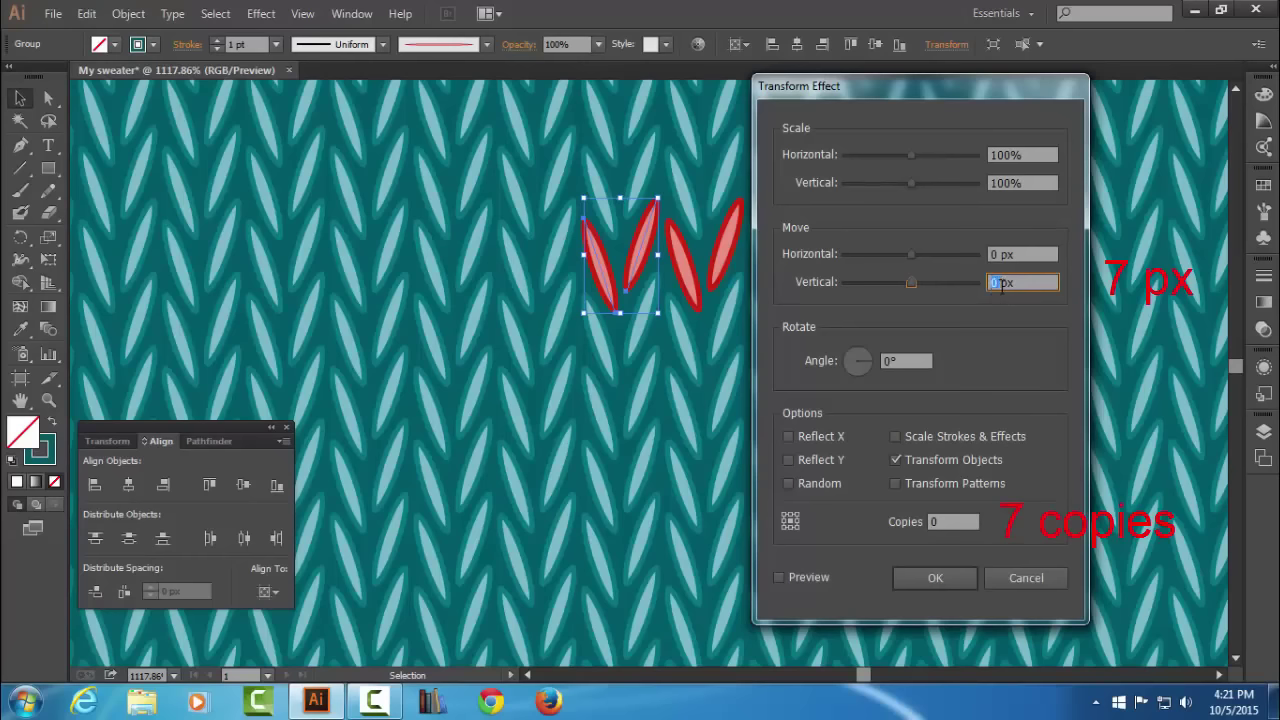
{"action": "type", "text": "7"}
{"action": "left_click", "coordinate": [940, 521]}
{"action": "type", "text": "7"}
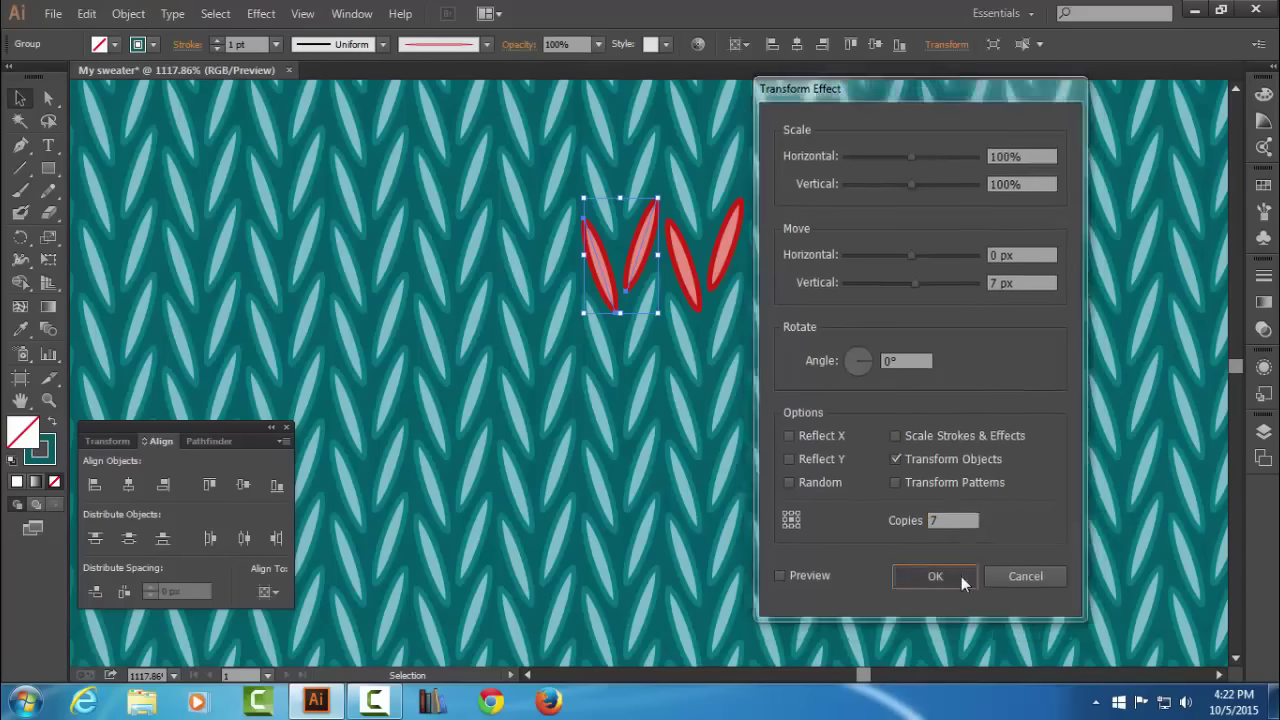
{"action": "left_click", "coordinate": [961, 576]}
Alt-drag a copy of the red stitch column to the right as a second column.
{"action": "left_click", "coordinate": [628, 437], "text": "ctrl+alt"}
{"action": "left_click", "coordinate": [625, 437], "text": "ctrl+alt"}
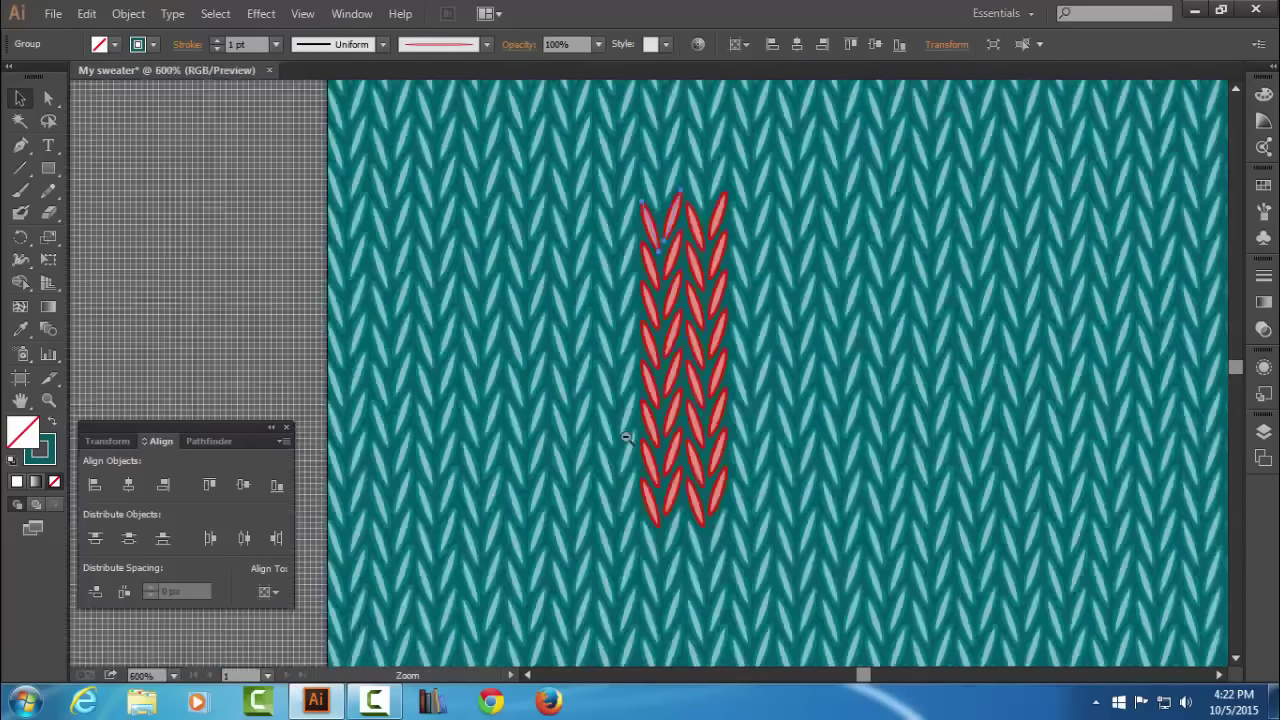
{"action": "left_click", "coordinate": [626, 437], "text": "ctrl+alt"}
{"action": "left_click_drag", "start_coordinate": [705, 297], "coordinate": [690, 347]}
{"action": "left_click", "coordinate": [682, 346], "text": "ctrl"}
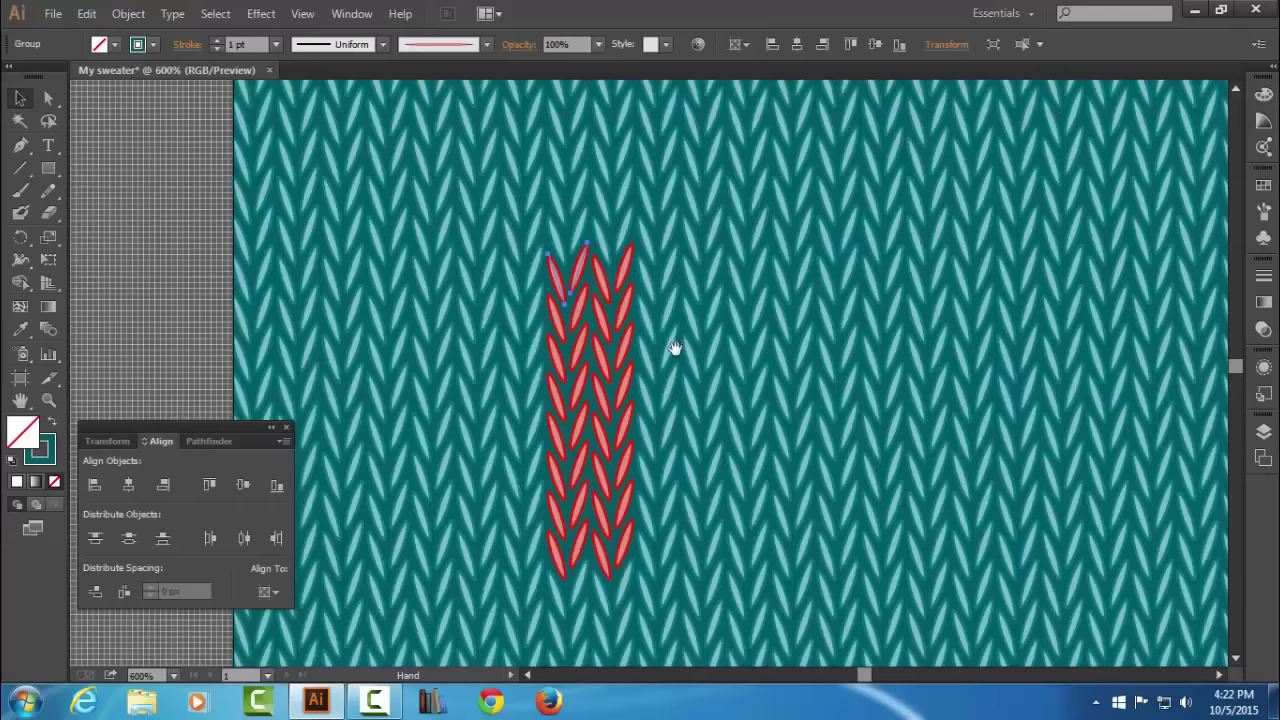
{"action": "left_click_drag", "start_coordinate": [586, 278], "coordinate": [856, 270]}
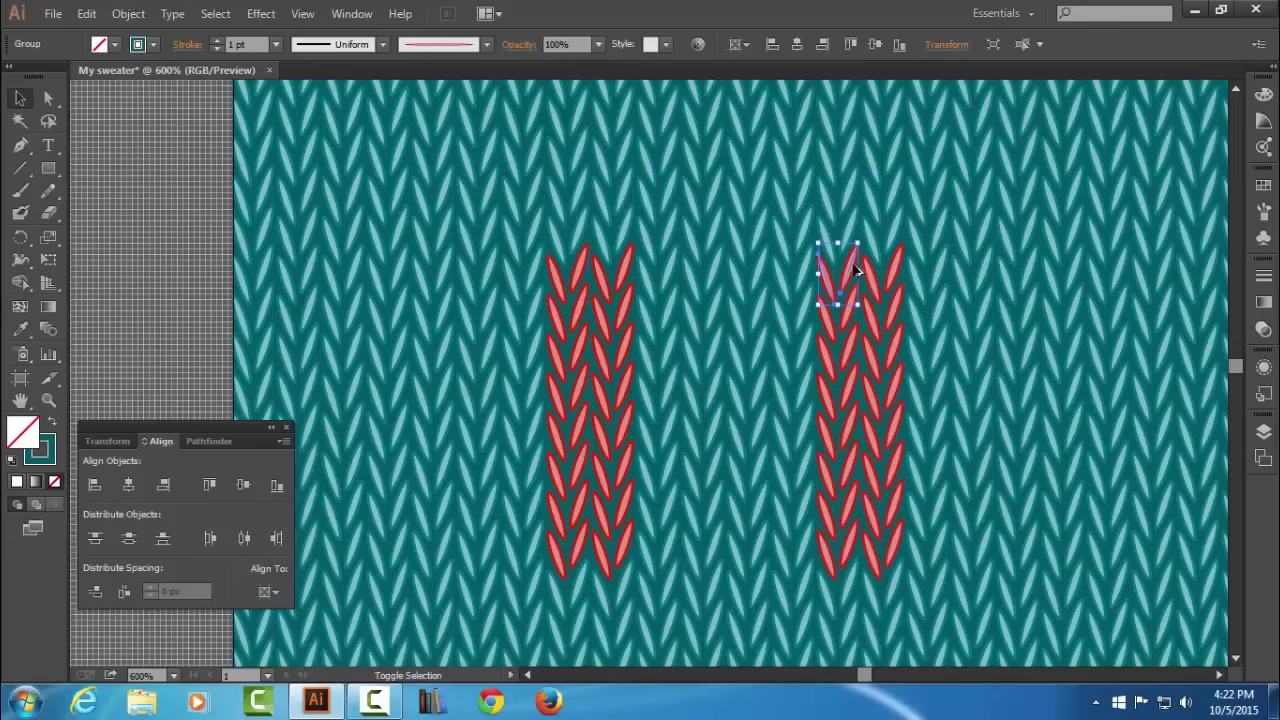
Drag a test copy of the pink pasteboard stitch between the columns, then delete it.
{"action": "left_click", "coordinate": [148, 206]}
{"action": "key", "text": "ctrl+minus"}
{"action": "mouse_move", "coordinate": [549, 263]}
{"action": "left_mouse_down"}
{"action": "mouse_move", "coordinate": [494, 269]}
{"action": "mouse_move", "coordinate": [499, 278]}
{"action": "left_mouse_up"}
{"action": "left_click", "coordinate": [316, 120]}
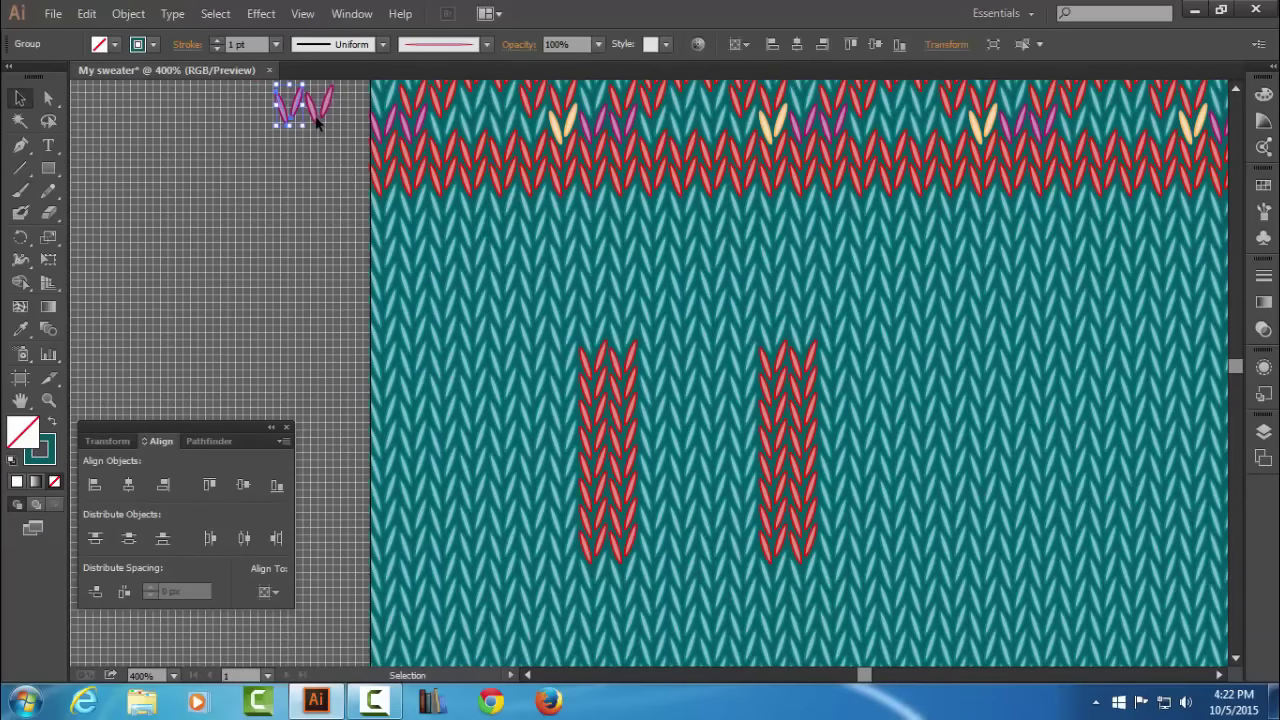
{"action": "left_click_drag", "start_coordinate": [295, 110], "coordinate": [672, 550]}
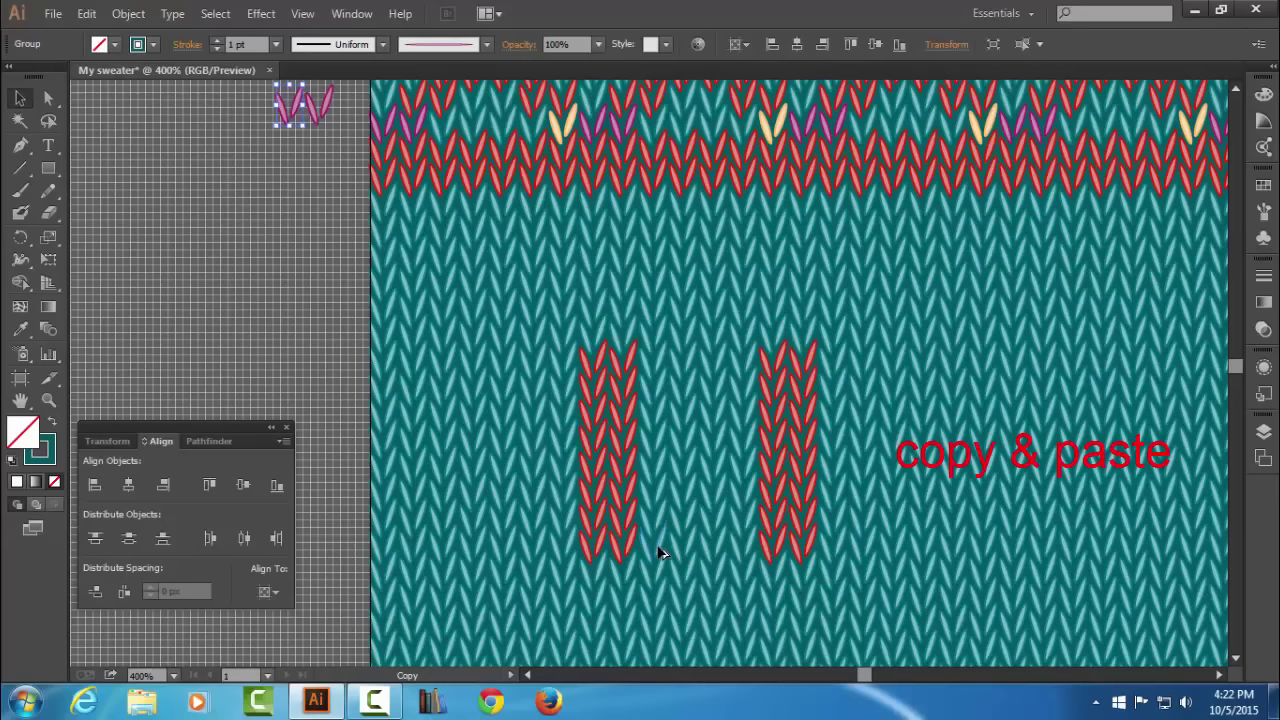
{"action": "left_click_drag", "start_coordinate": [660, 552], "coordinate": [664, 550]}
{"action": "key", "text": "ctrl+plus"}
{"action": "left_click_drag", "start_coordinate": [676, 448], "coordinate": [680, 456]}
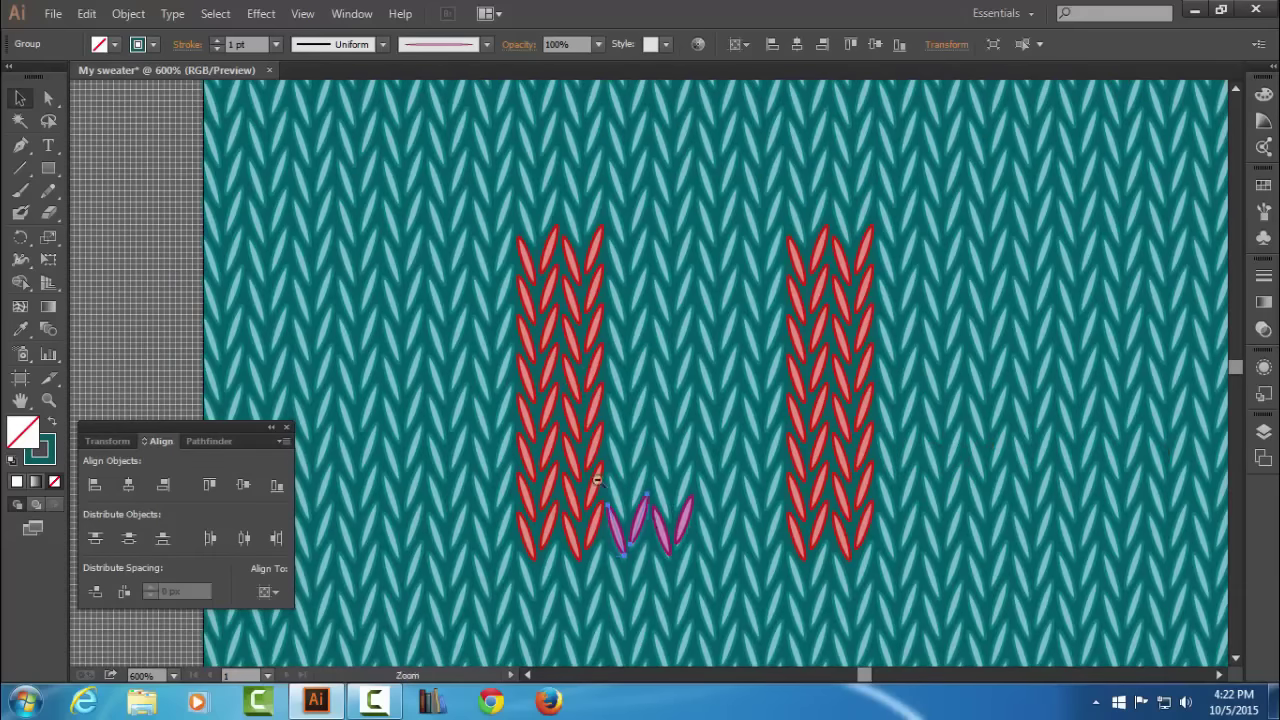
{"action": "key", "text": "ctrl+minus"}
{"action": "key", "text": "ctrl+minus"}
{"action": "scroll", "coordinate": [651, 434], "scroll_direction": "up", "scroll_amount": 2}
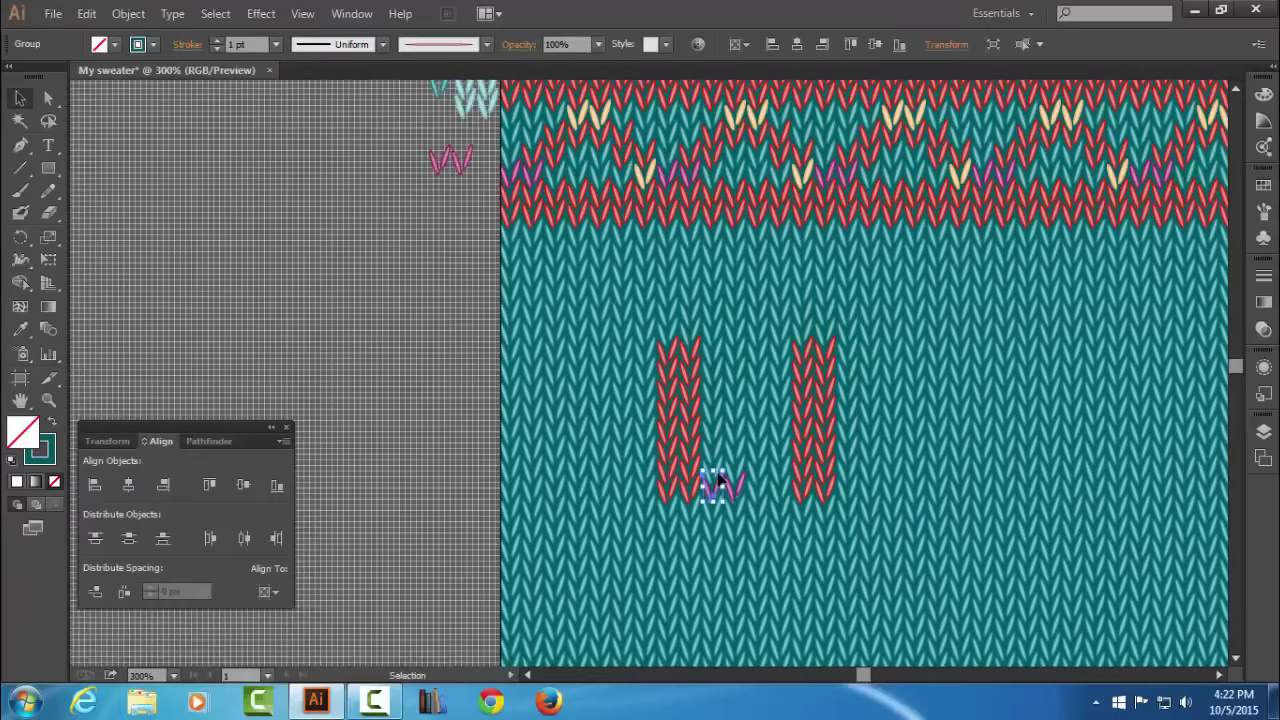
{"action": "key", "text": "Delete"}
{"action": "scroll", "coordinate": [451, 170], "scroll_direction": "up", "scroll_amount": 2}
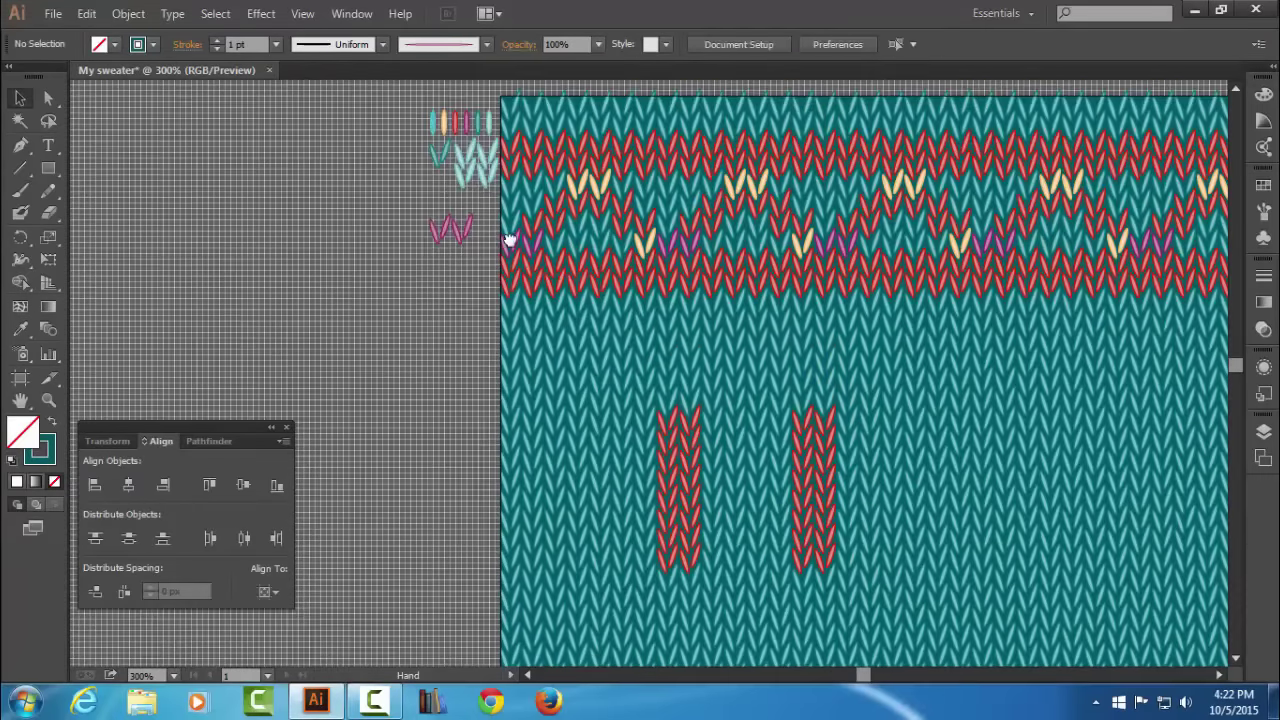
Place a copy of the pasteboard stitch between the two columns and give it the red brush.
{"action": "left_click", "coordinate": [441, 166]}
{"action": "left_click_drag", "start_coordinate": [441, 166], "coordinate": [724, 557]}
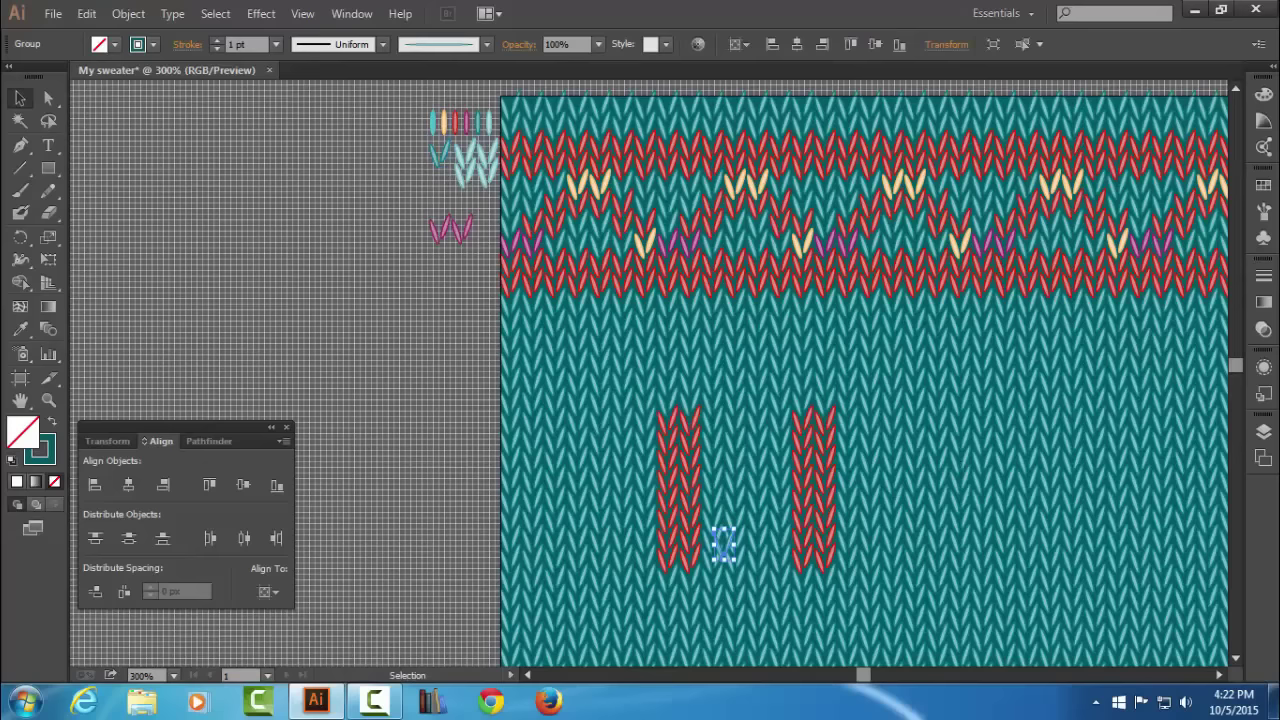
{"action": "left_click", "coordinate": [1263, 211]}
{"action": "left_click", "coordinate": [1145, 343]}
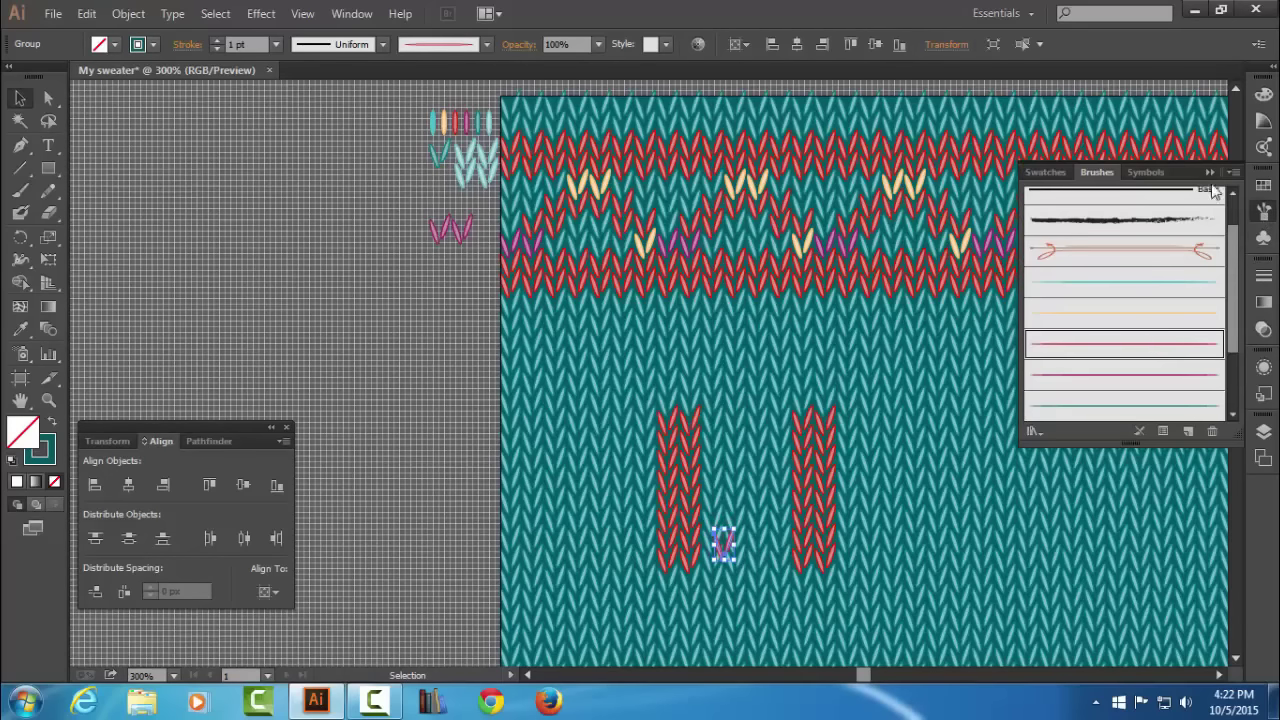
{"action": "left_click", "coordinate": [1209, 172]}
{"action": "scroll", "coordinate": [525, 380], "scroll_direction": "up", "scroll_amount": 2}
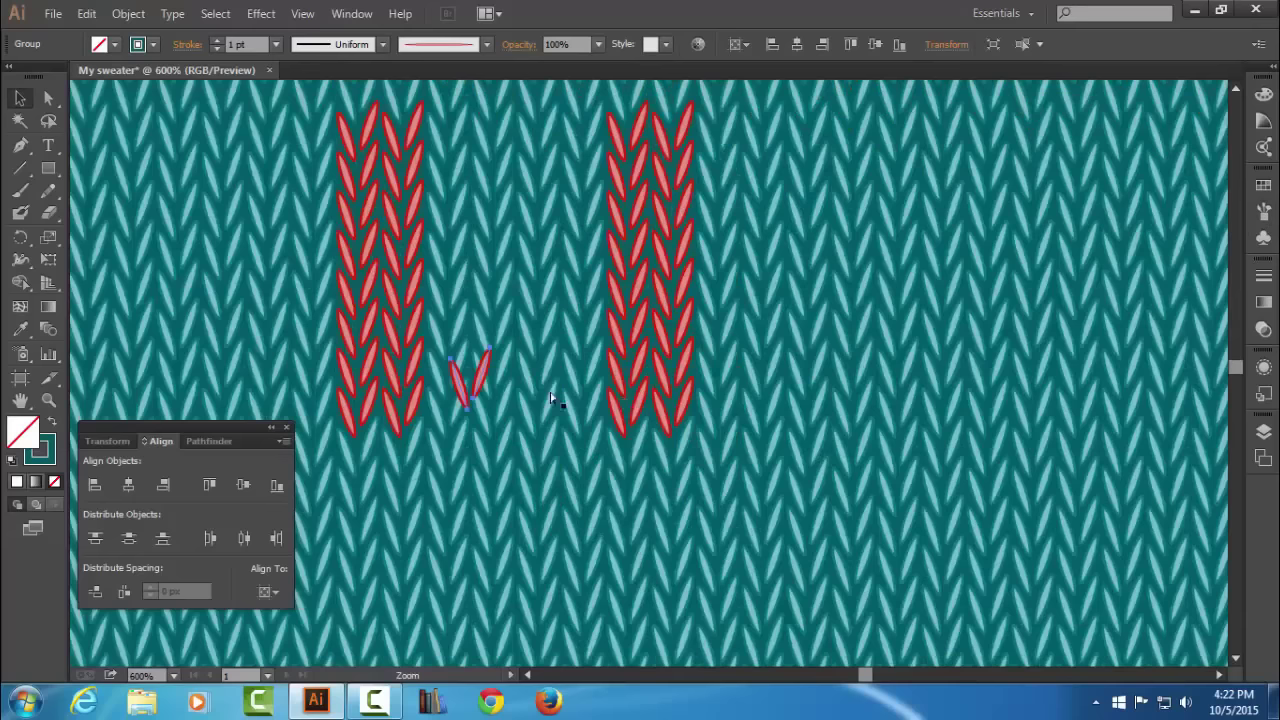
{"action": "scroll", "coordinate": [525, 380], "scroll_direction": "up", "scroll_amount": 1}
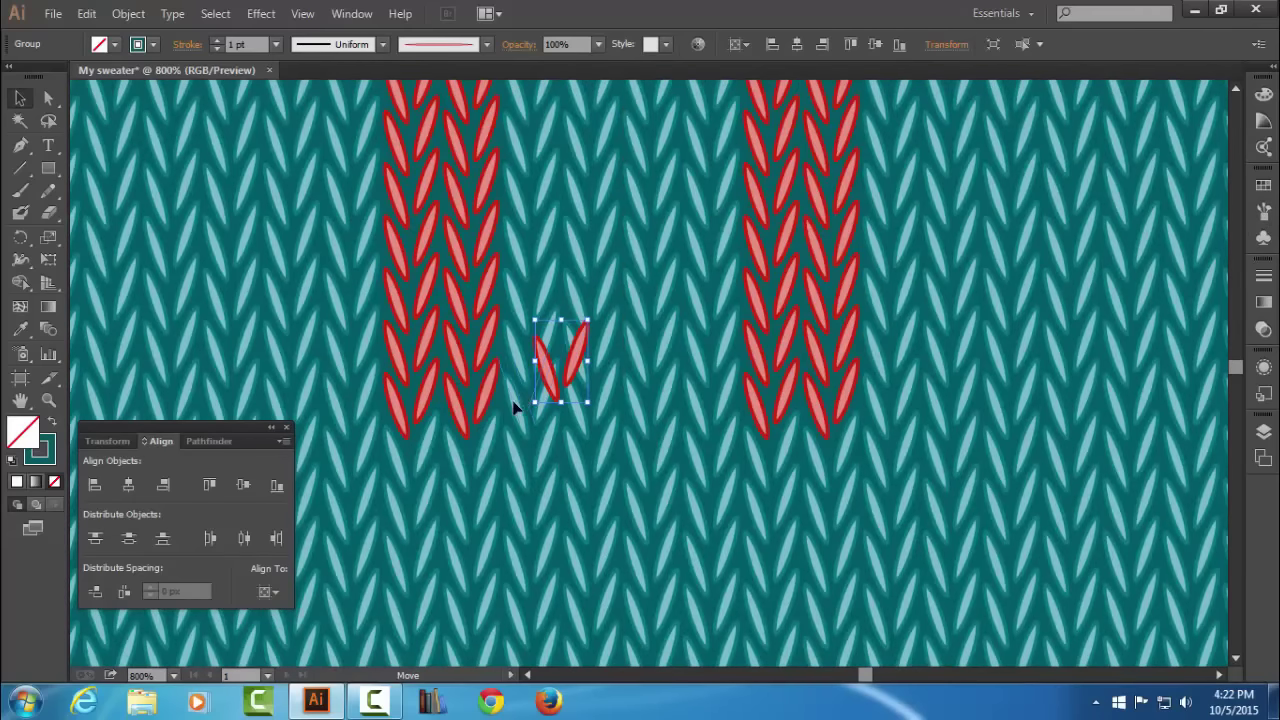
Copy red stitch pairs along the column bases and upward to form the W's bottom and middle peak.
{"action": "left_click_drag", "start_coordinate": [519, 424], "coordinate": [519, 366]}
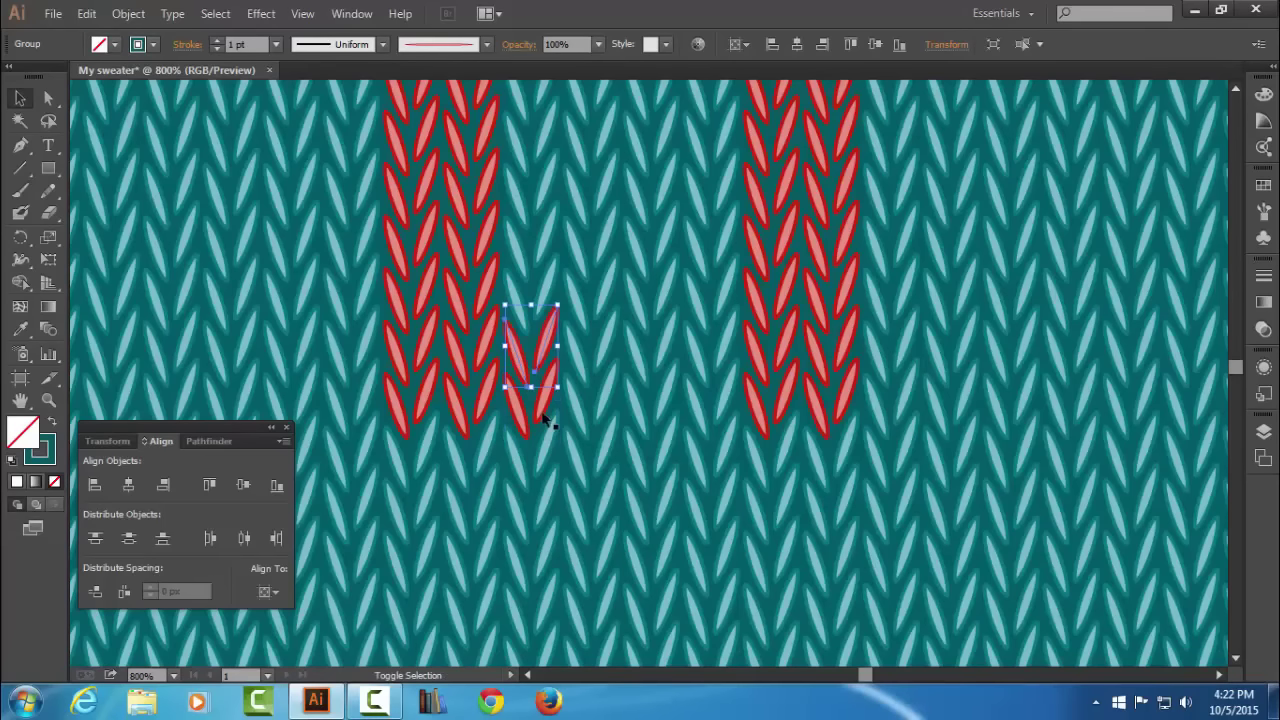
{"action": "left_click", "coordinate": [541, 410], "text": "shift"}
{"action": "left_click_drag", "start_coordinate": [541, 410], "coordinate": [722, 395]}
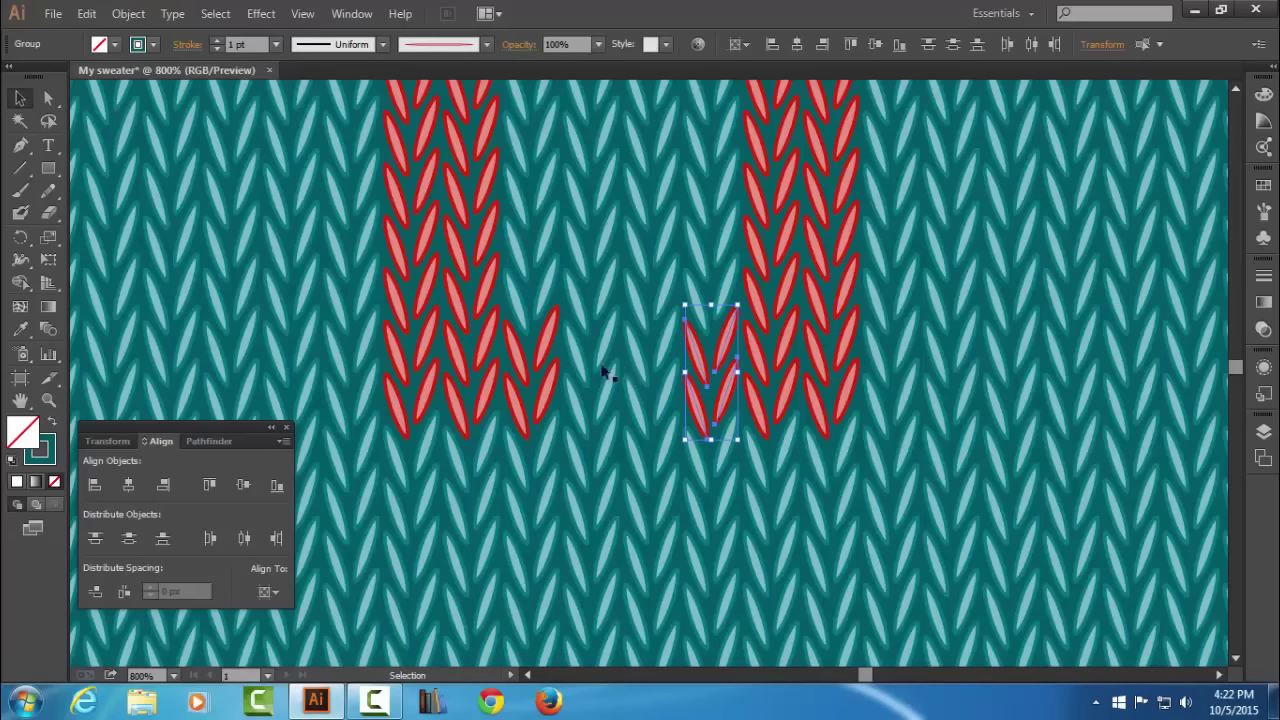
{"action": "left_click", "coordinate": [551, 341]}
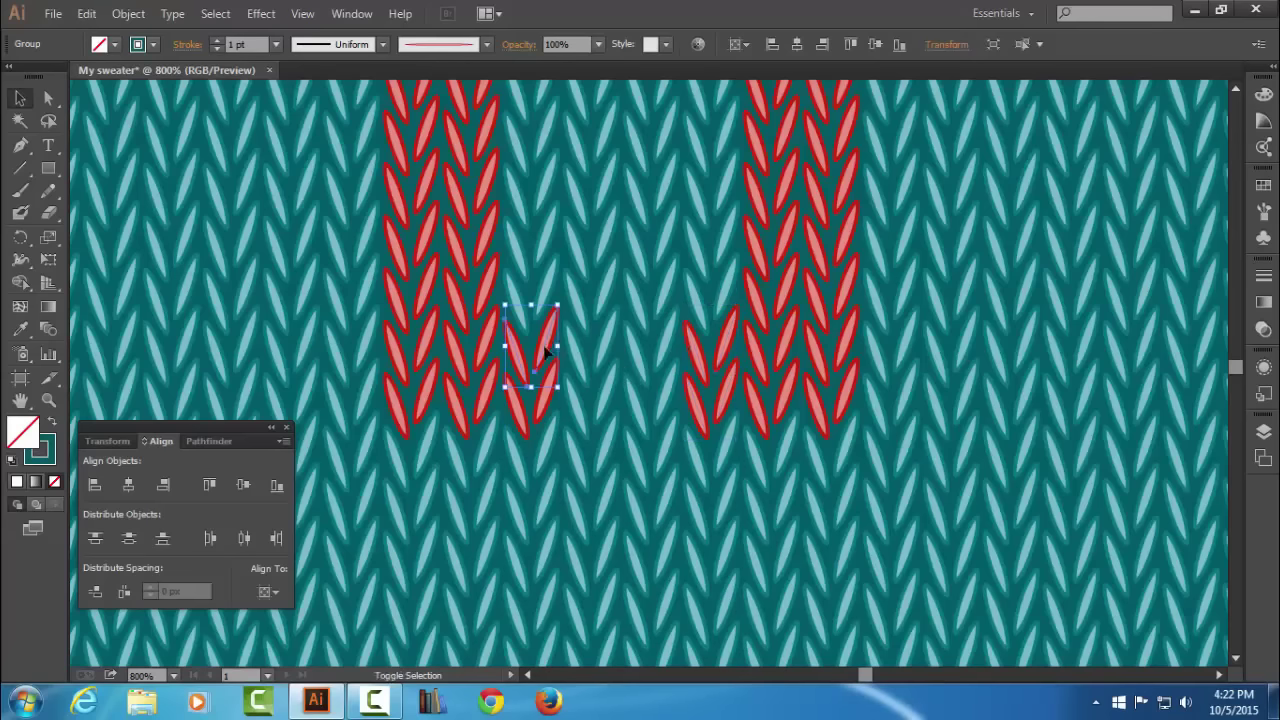
{"action": "left_click_drag", "start_coordinate": [546, 350], "coordinate": [655, 347]}
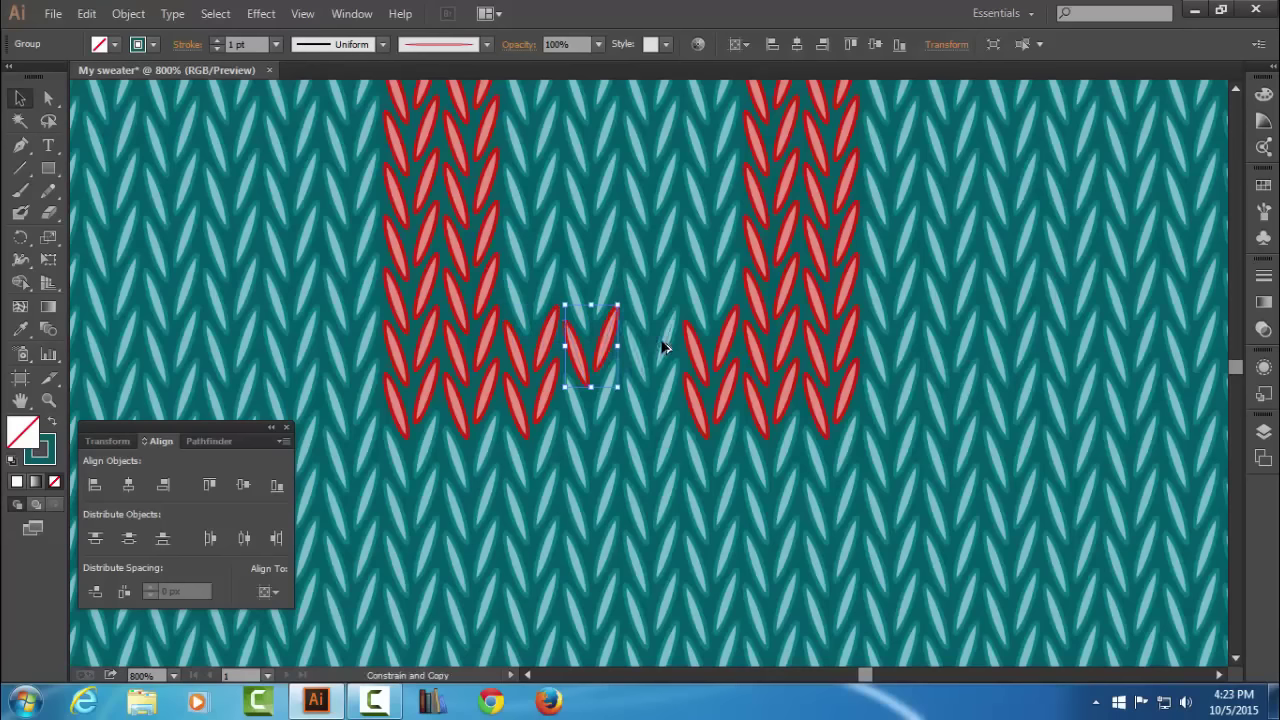
{"action": "left_click", "coordinate": [612, 348], "text": "shift"}
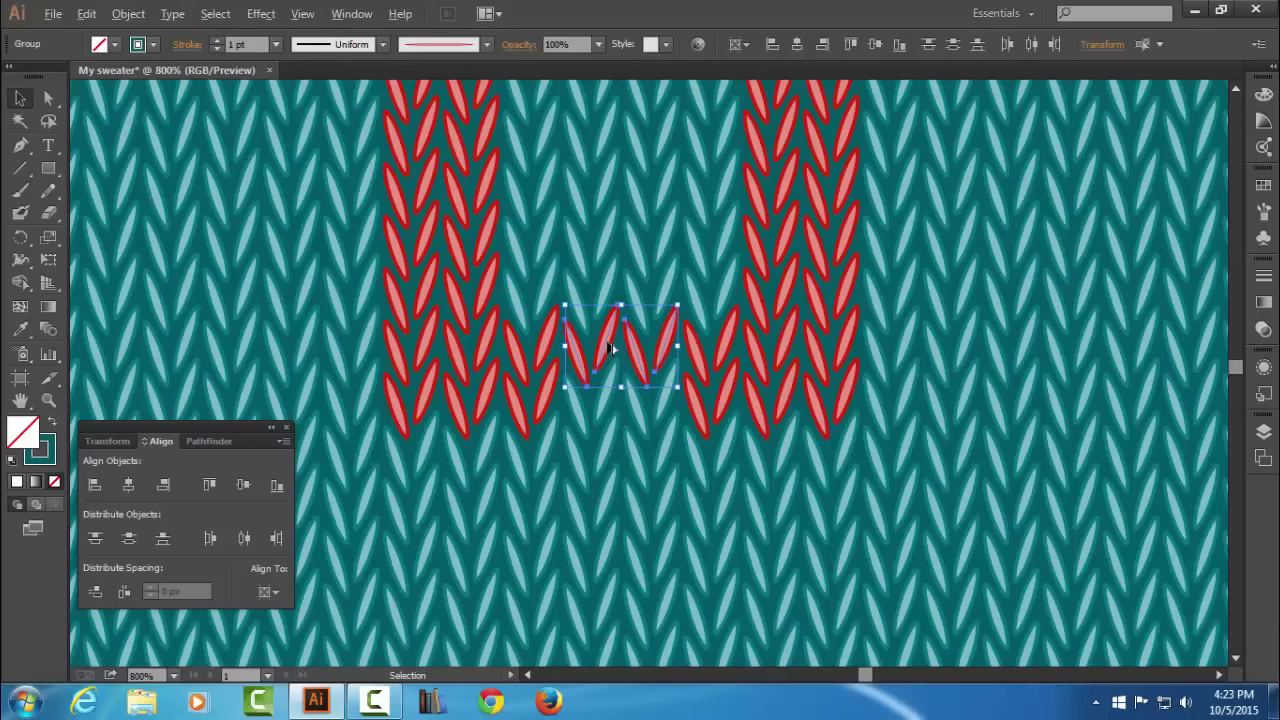
{"action": "left_click_drag", "start_coordinate": [612, 348], "coordinate": [614, 262]}
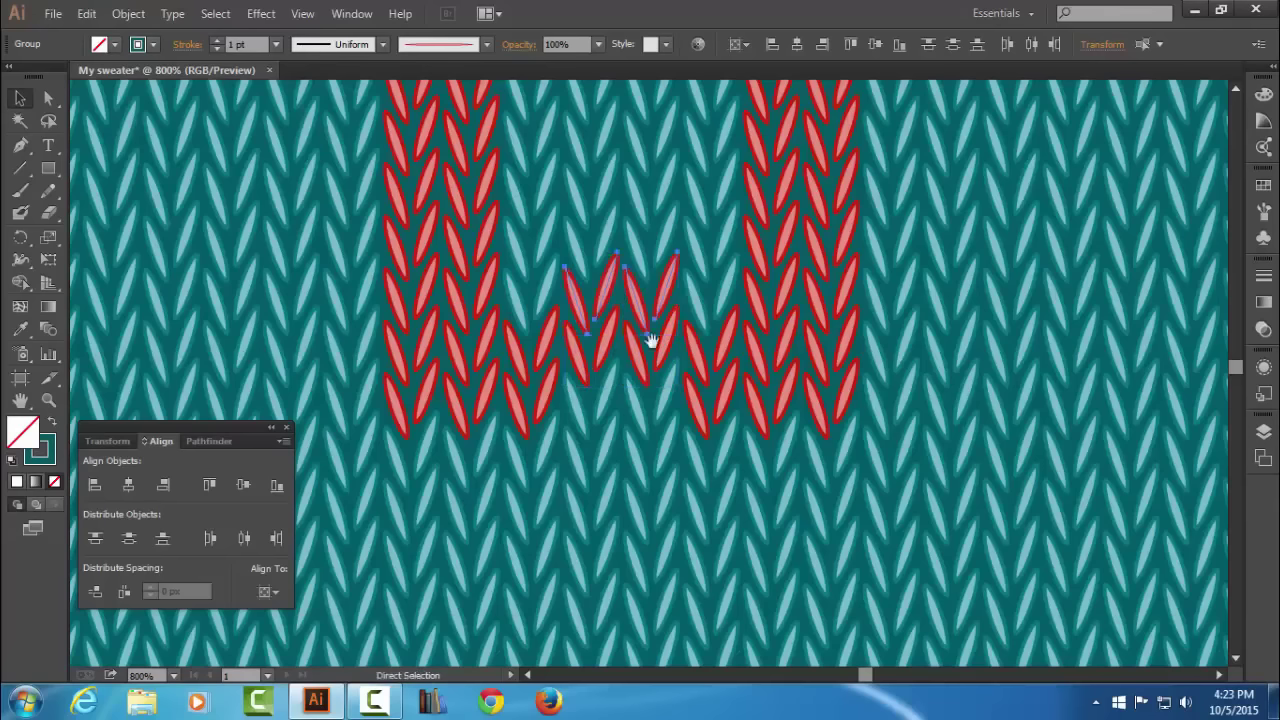
{"action": "left_click", "coordinate": [650, 340], "text": "ctrl+alt"}
{"action": "left_click", "coordinate": [668, 365], "text": "ctrl+alt"}
{"action": "left_click", "coordinate": [668, 365], "text": "ctrl+alt"}
Copy a red stitch pair to the right to begin the next letter.
{"action": "left_click", "coordinate": [365, 325]}
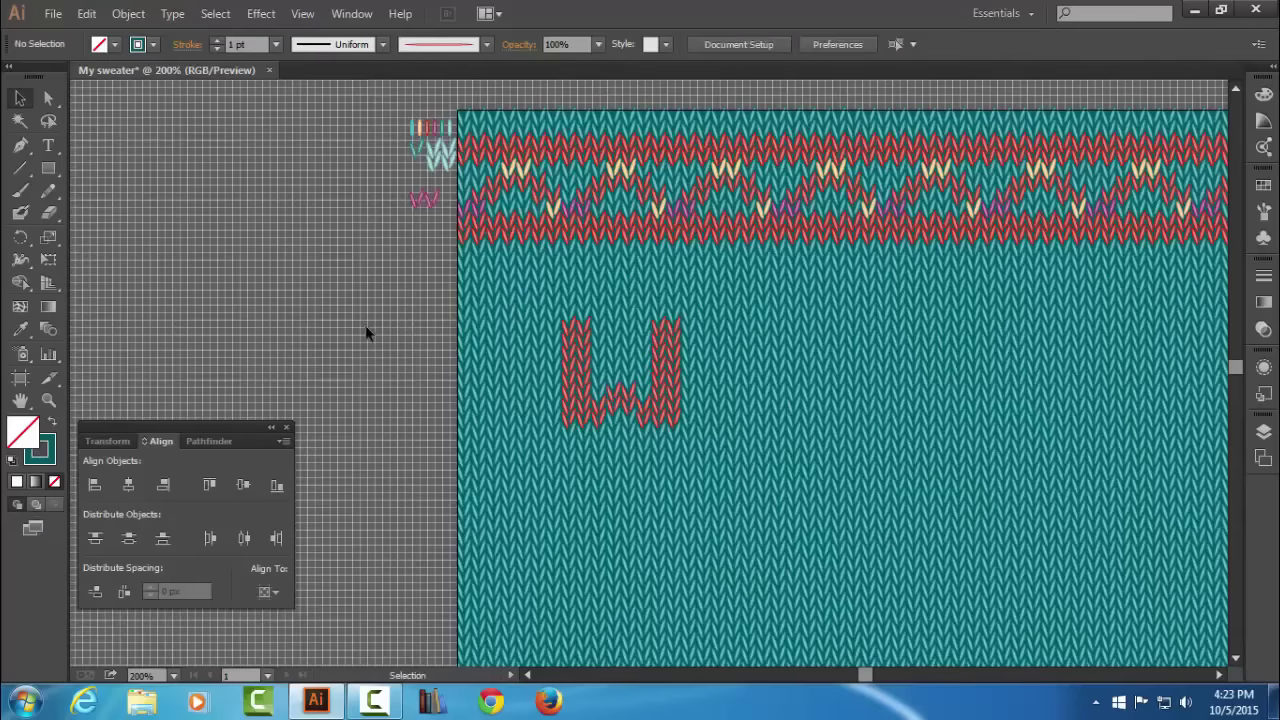
{"action": "left_click", "coordinate": [735, 388], "text": "ctrl"}
{"action": "left_click_drag", "start_coordinate": [634, 328], "coordinate": [657, 359]}
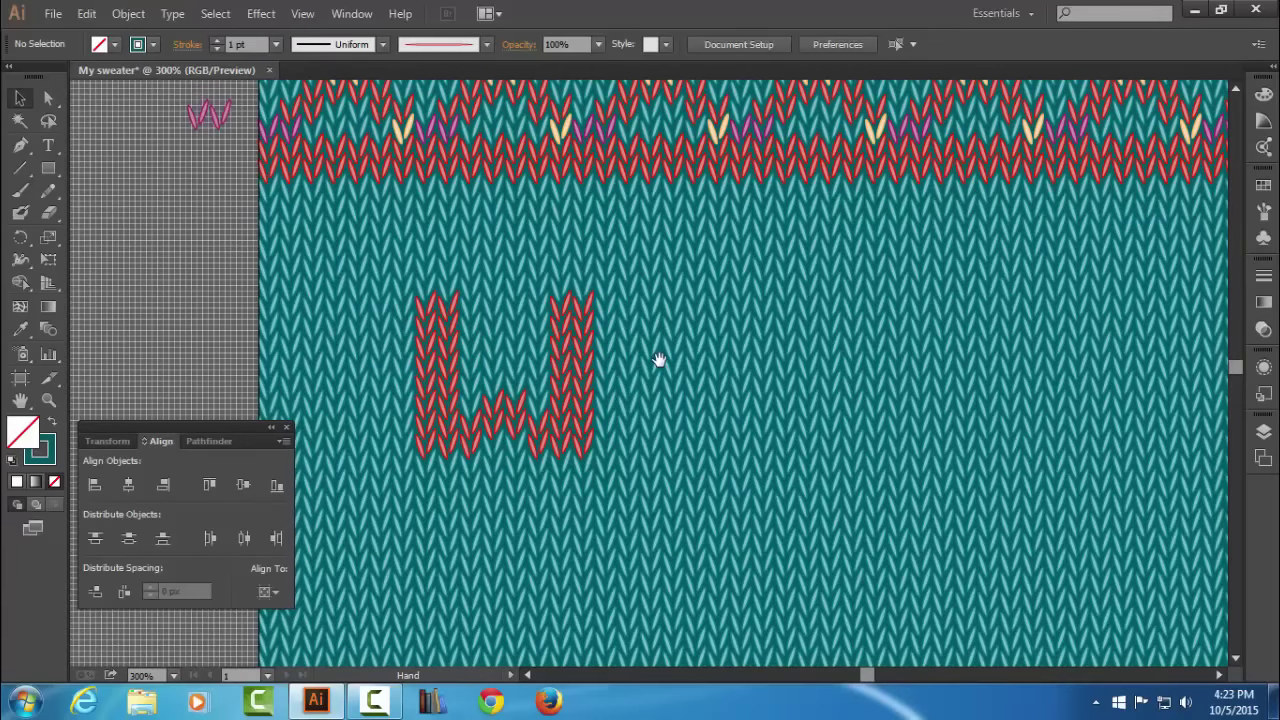
{"action": "left_click_drag", "start_coordinate": [660, 342], "coordinate": [666, 360]}
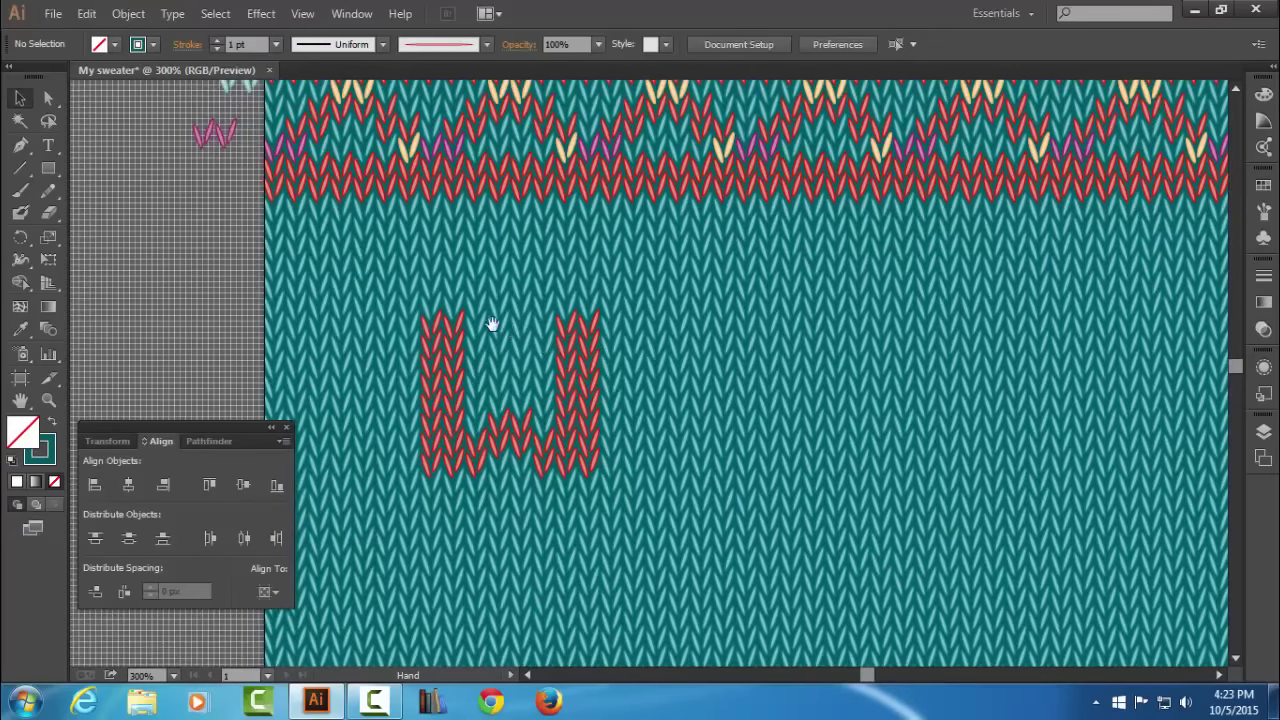
{"action": "scroll", "coordinate": [600, 375], "scroll_direction": "up", "scroll_amount": 1}
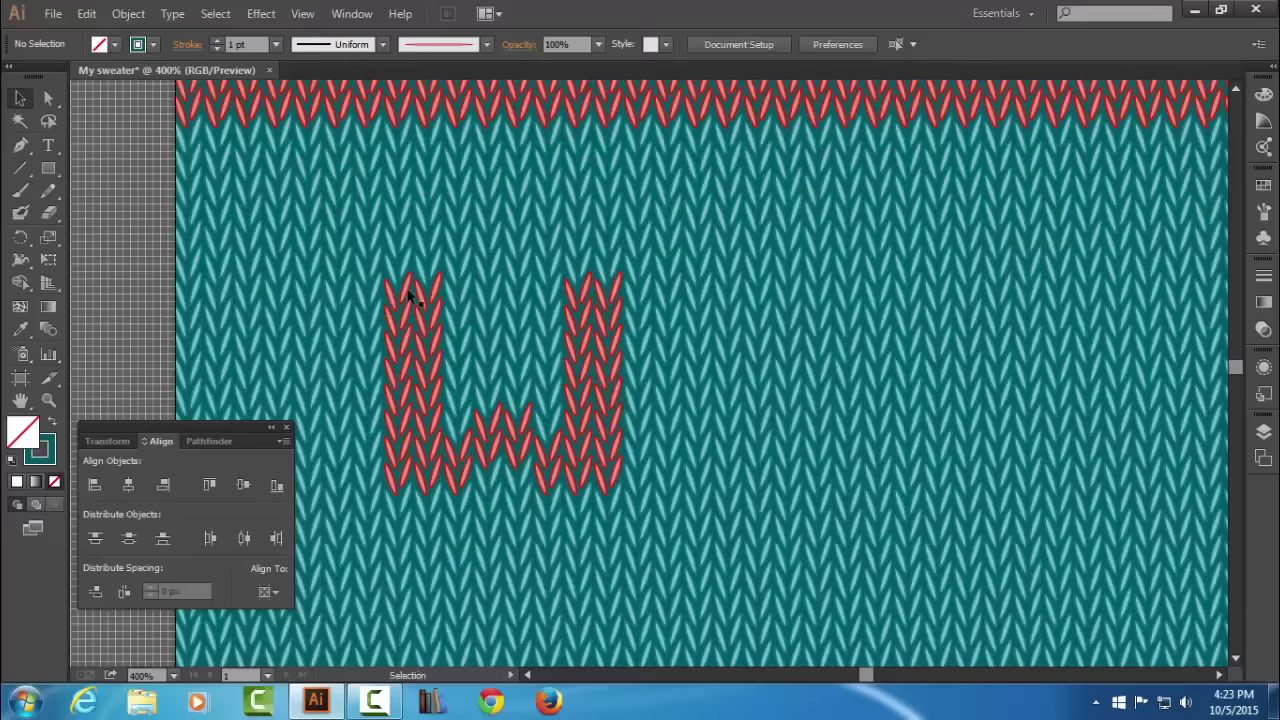
{"action": "left_click", "coordinate": [410, 295]}
{"action": "left_click_drag", "start_coordinate": [408, 293], "coordinate": [707, 297]}
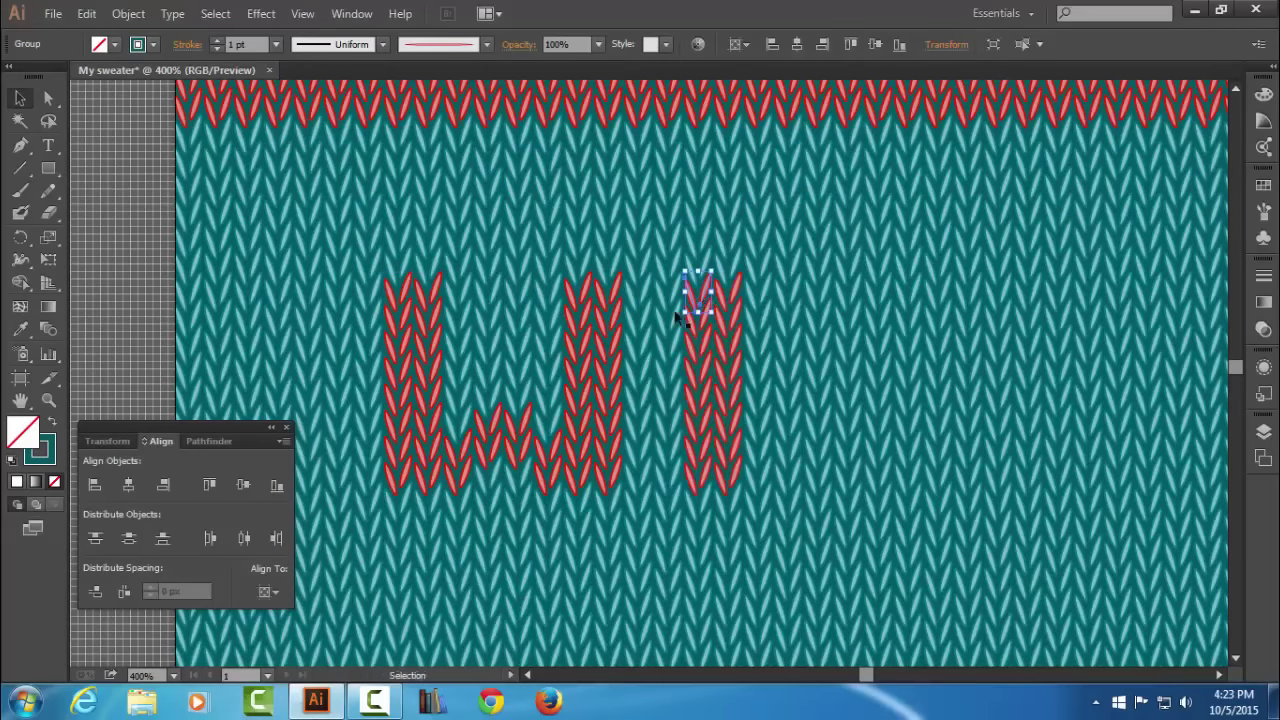
Copy the W's middle stitch pair to the new column's top, then one stitch further right.
{"action": "left_click", "coordinate": [491, 427]}
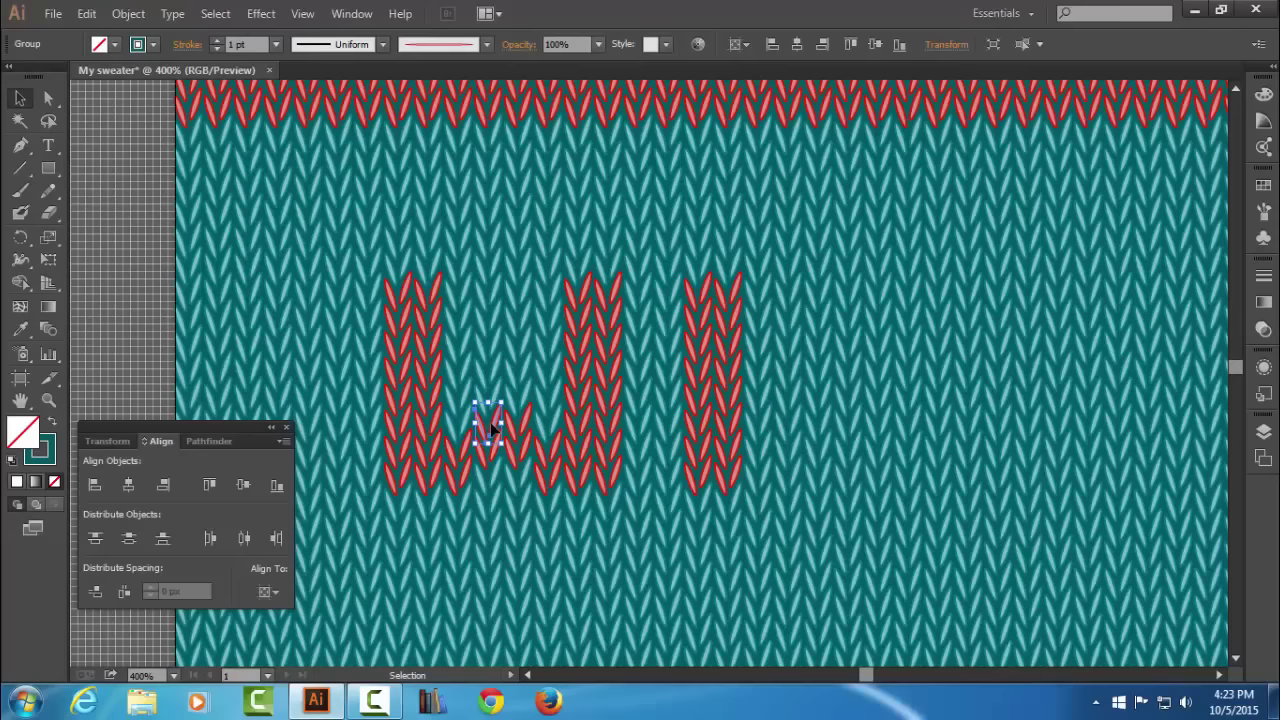
{"action": "left_click", "coordinate": [484, 464], "text": "shift"}
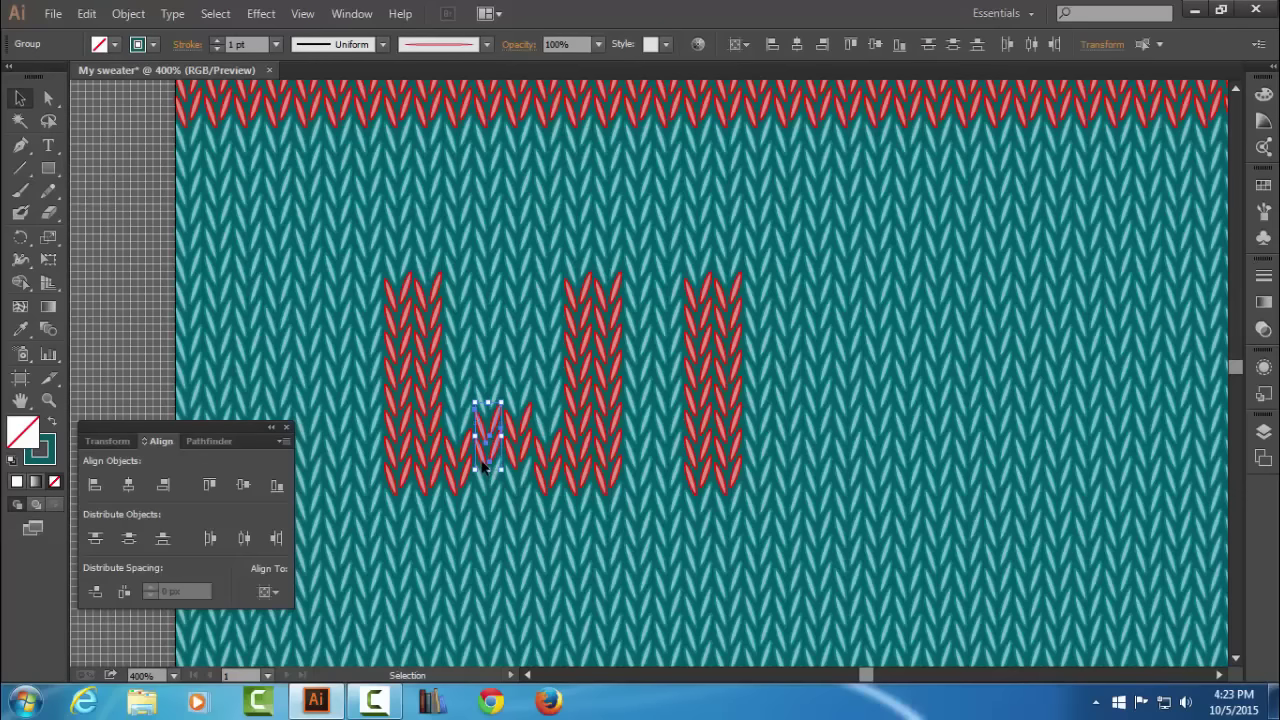
{"action": "left_click_drag", "start_coordinate": [484, 460], "coordinate": [757, 328]}
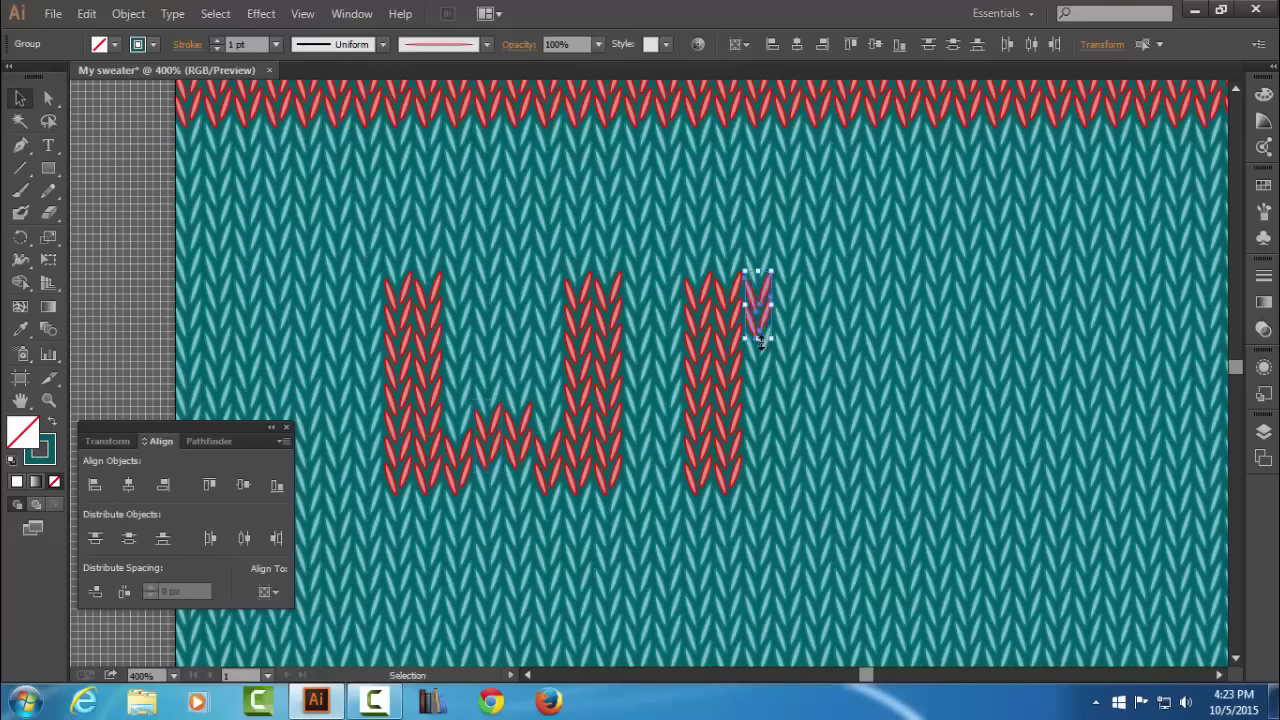
{"action": "left_click", "coordinate": [711, 362]}
{"action": "left_click", "coordinate": [711, 362]}
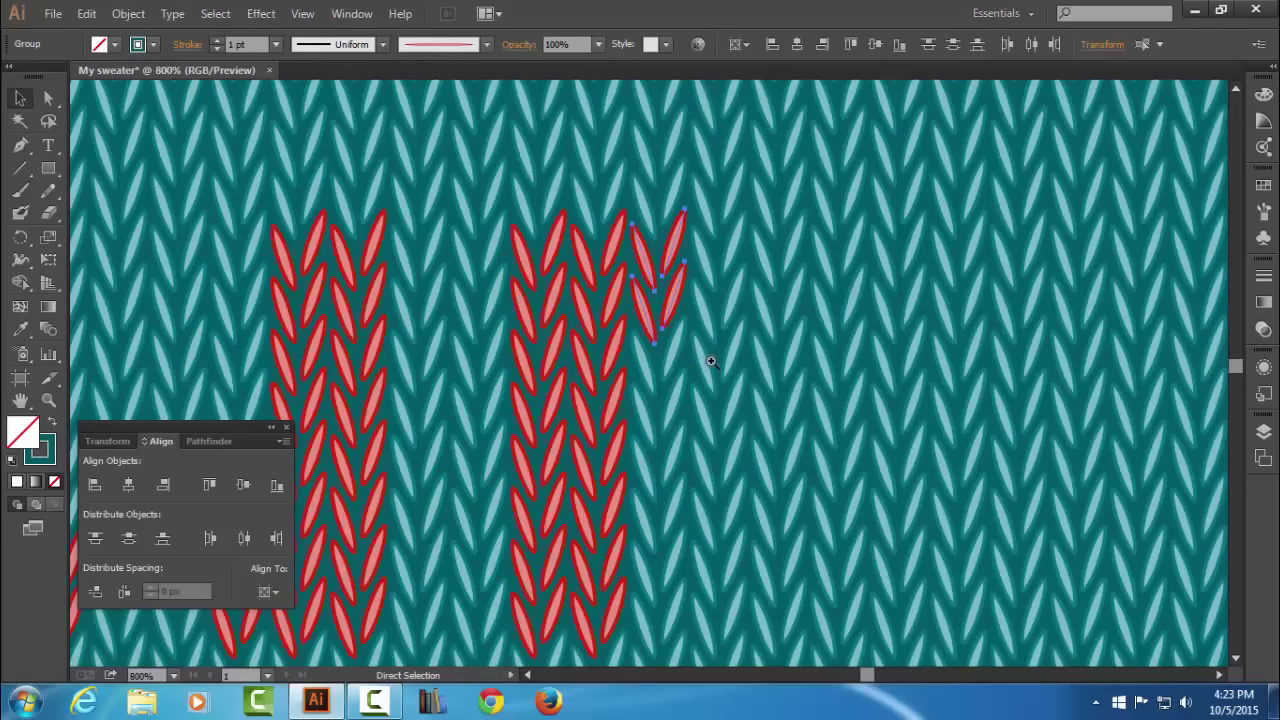
{"action": "left_click", "coordinate": [694, 349]}
{"action": "left_click_drag", "start_coordinate": [548, 300], "coordinate": [806, 291]}
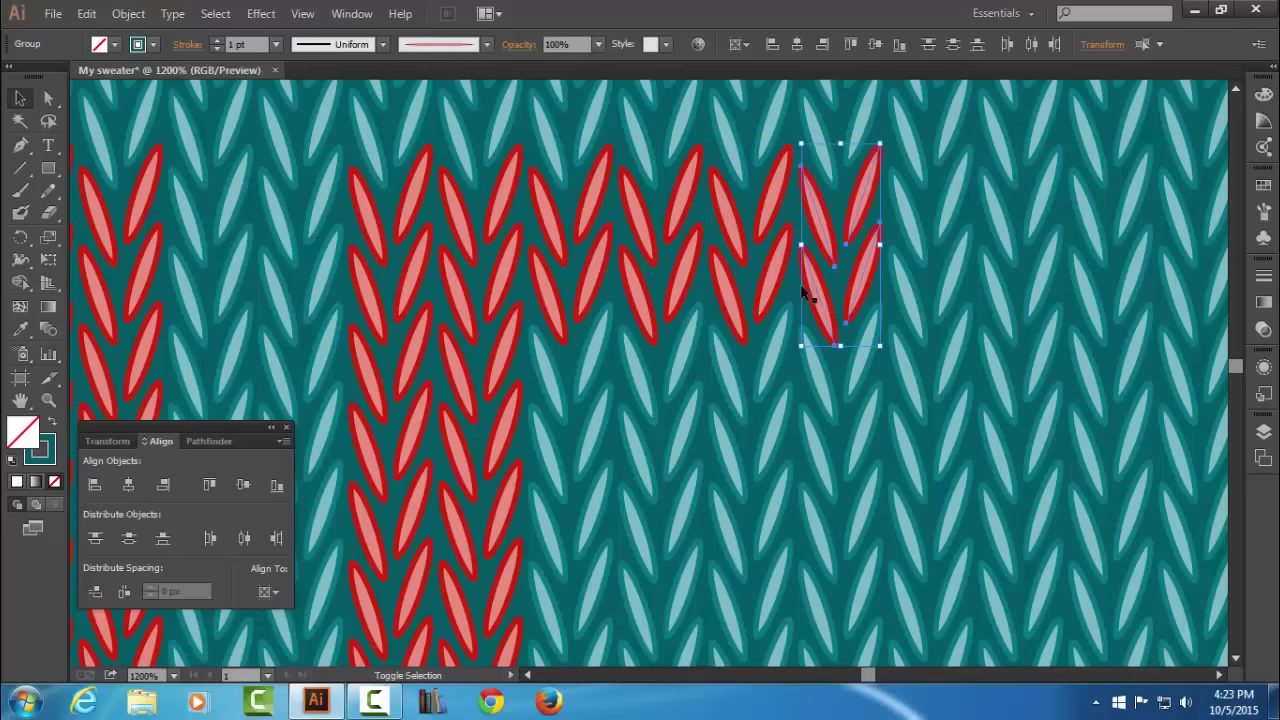
Copy the E's top-bar stitches down to form its bottom and middle bars.
{"action": "left_click", "coordinate": [722, 297], "text": "shift"}
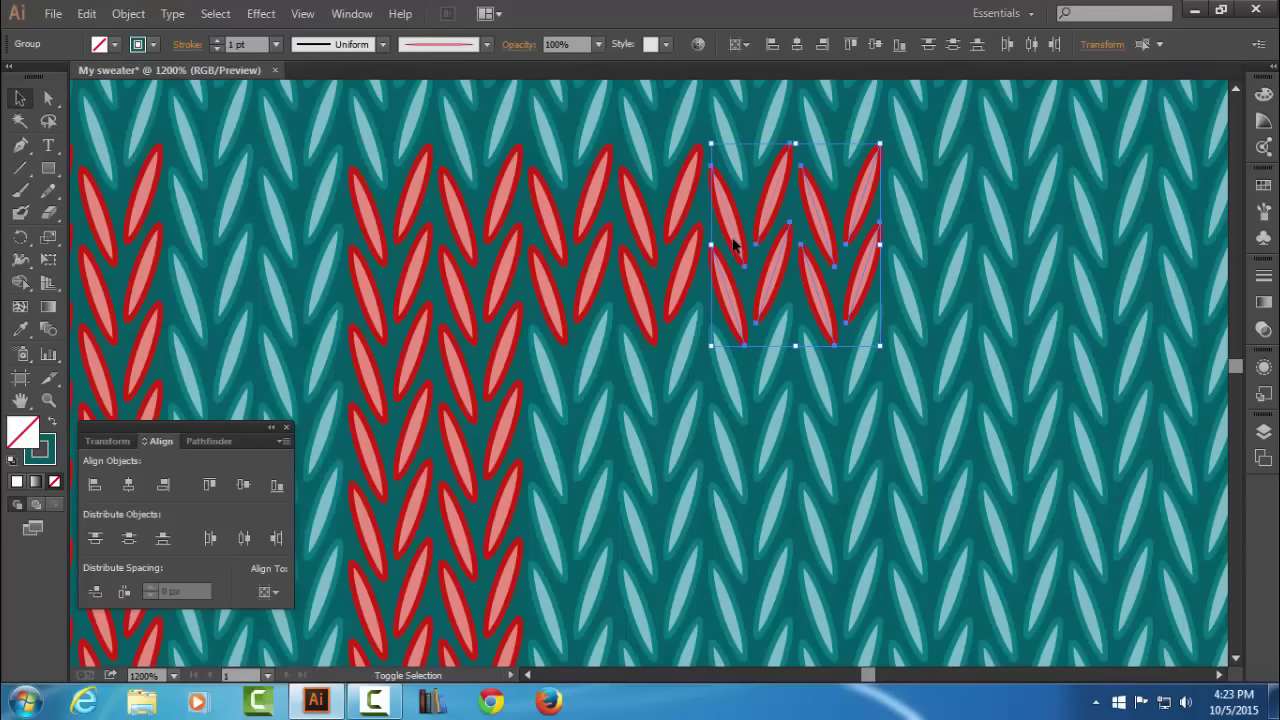
{"action": "left_click", "coordinate": [680, 230], "text": "shift"}
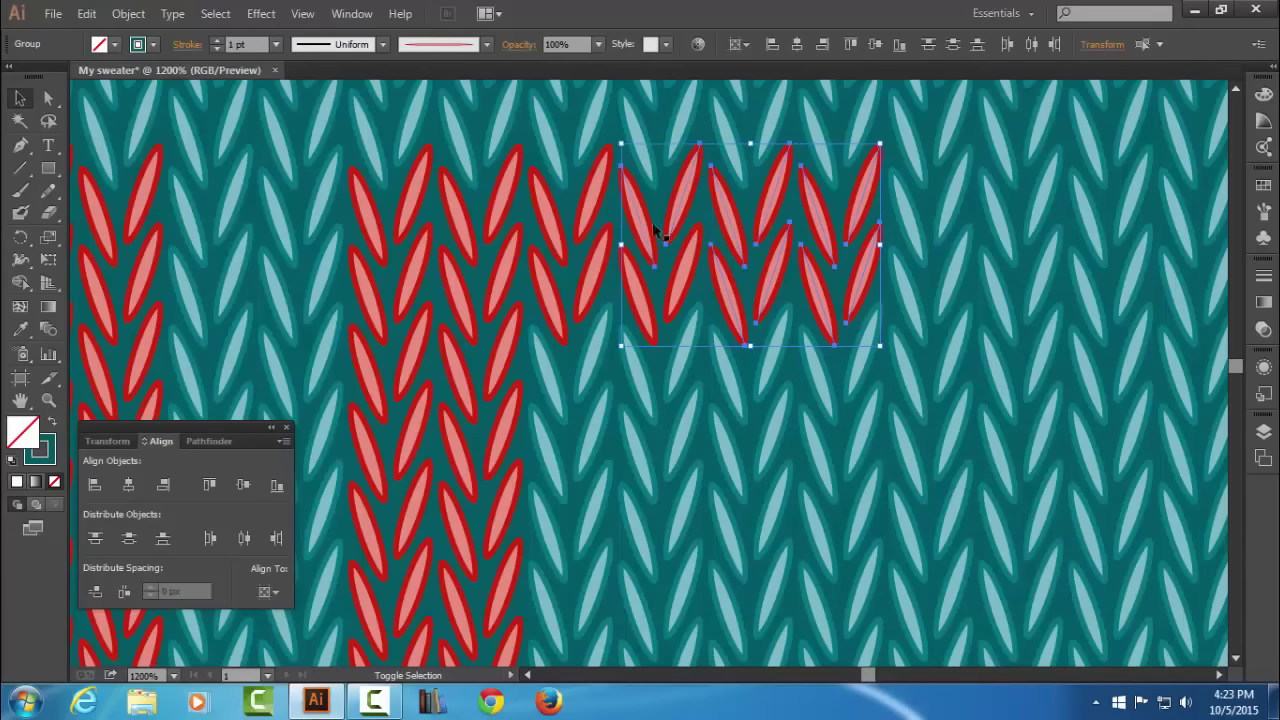
{"action": "left_click", "coordinate": [590, 284], "text": "shift"}
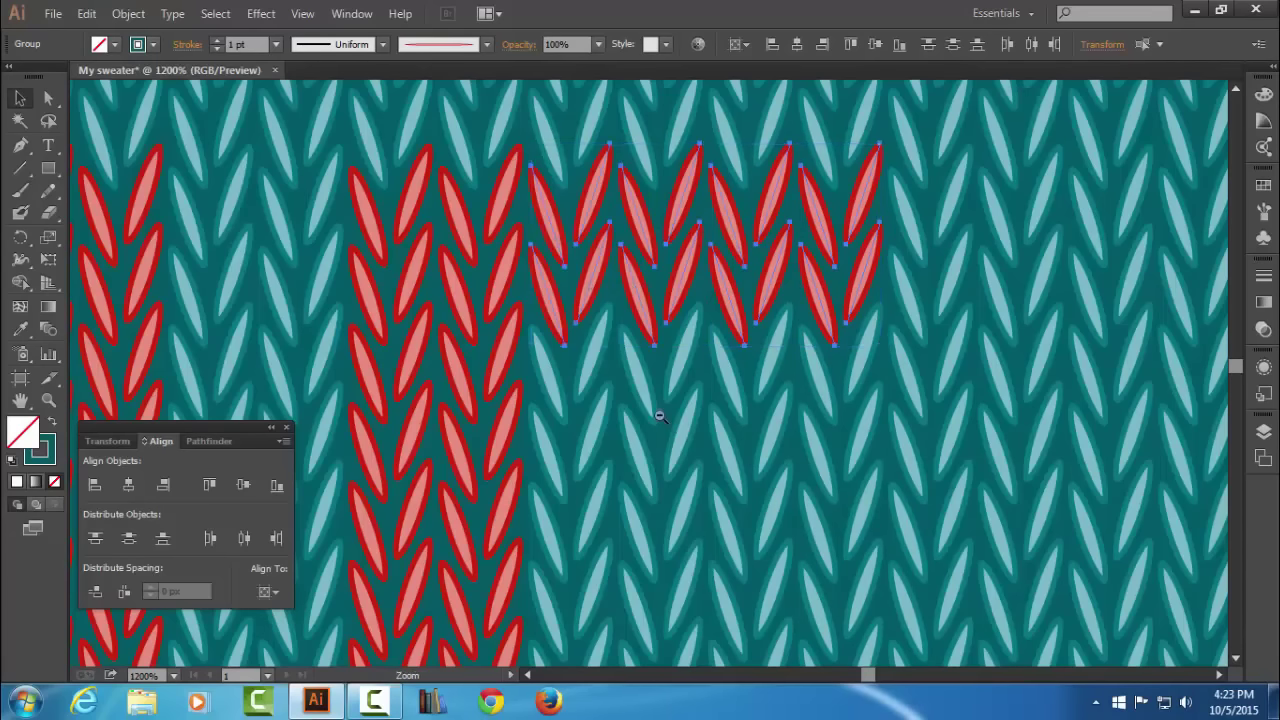
{"action": "key", "text": "ctrl+minus"}
{"action": "key", "text": "ctrl+minus"}
{"action": "left_click_drag", "start_coordinate": [613, 272], "coordinate": [603, 513]}
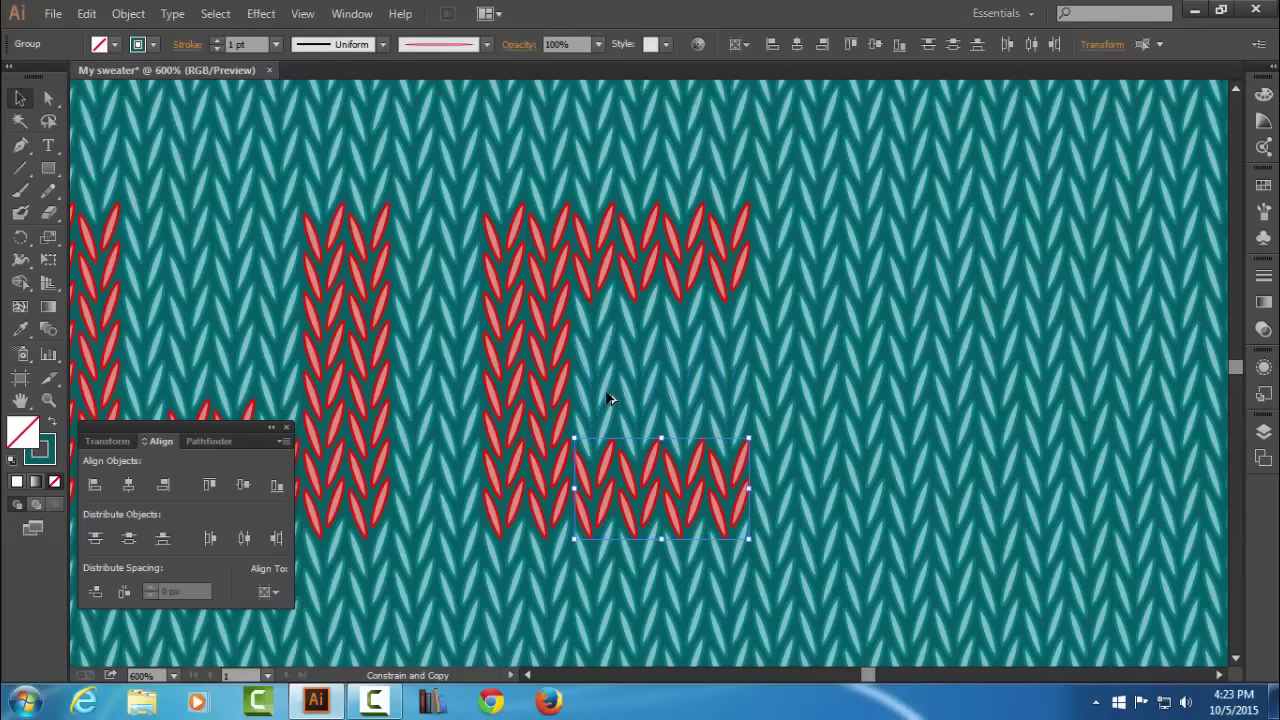
{"action": "left_click_drag", "start_coordinate": [713, 501], "coordinate": [713, 383]}
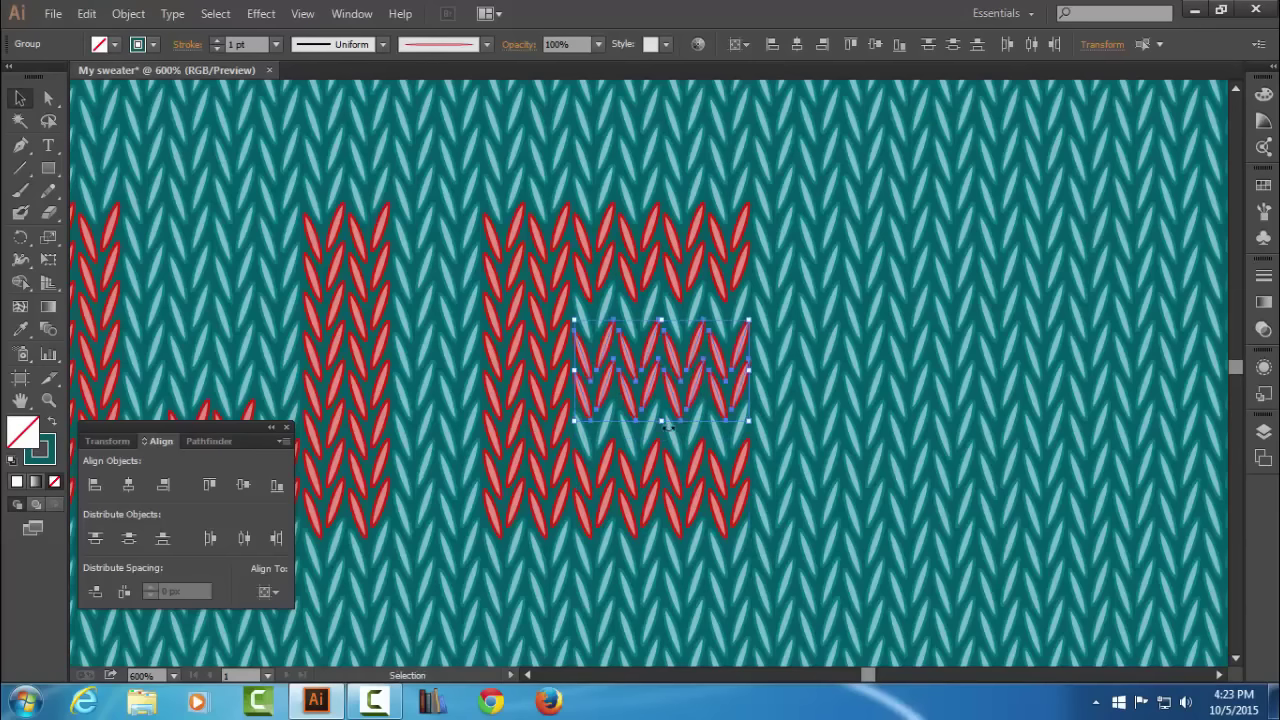
{"action": "key", "text": "ctrl+minus"}
{"action": "key", "text": "ctrl+minus"}
Copy the W's red stitch column to the right of the E as the L's upright.
{"action": "left_click", "coordinate": [597, 310]}
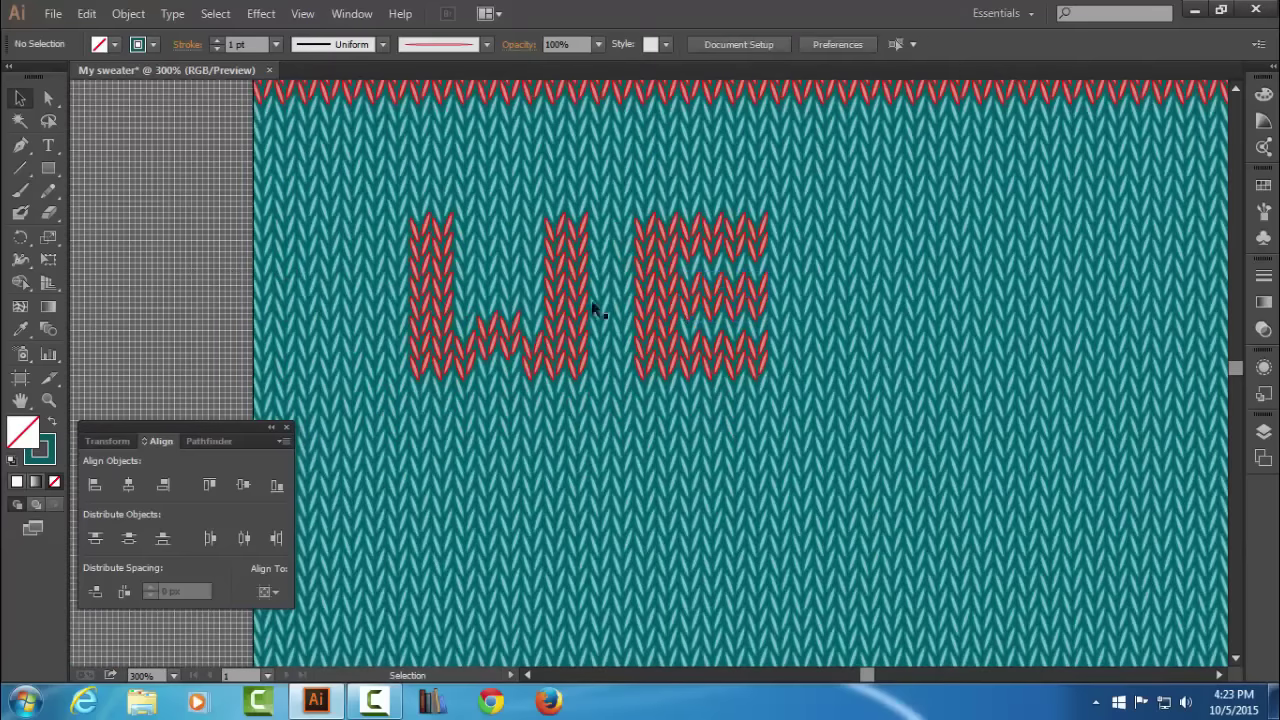
{"action": "key", "text": "ctrl+plus"}
{"action": "scroll", "coordinate": [680, 349], "scroll_direction": "right", "scroll_amount": 1}
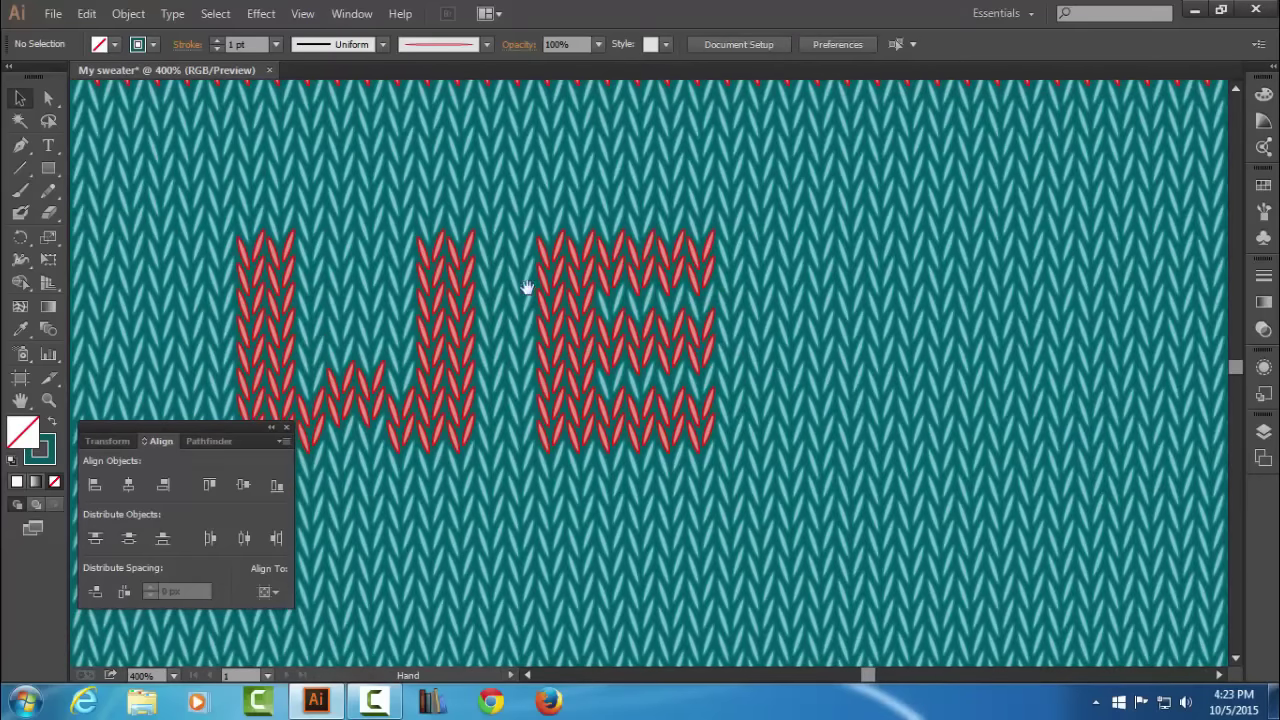
{"action": "left_click", "coordinate": [440, 255]}
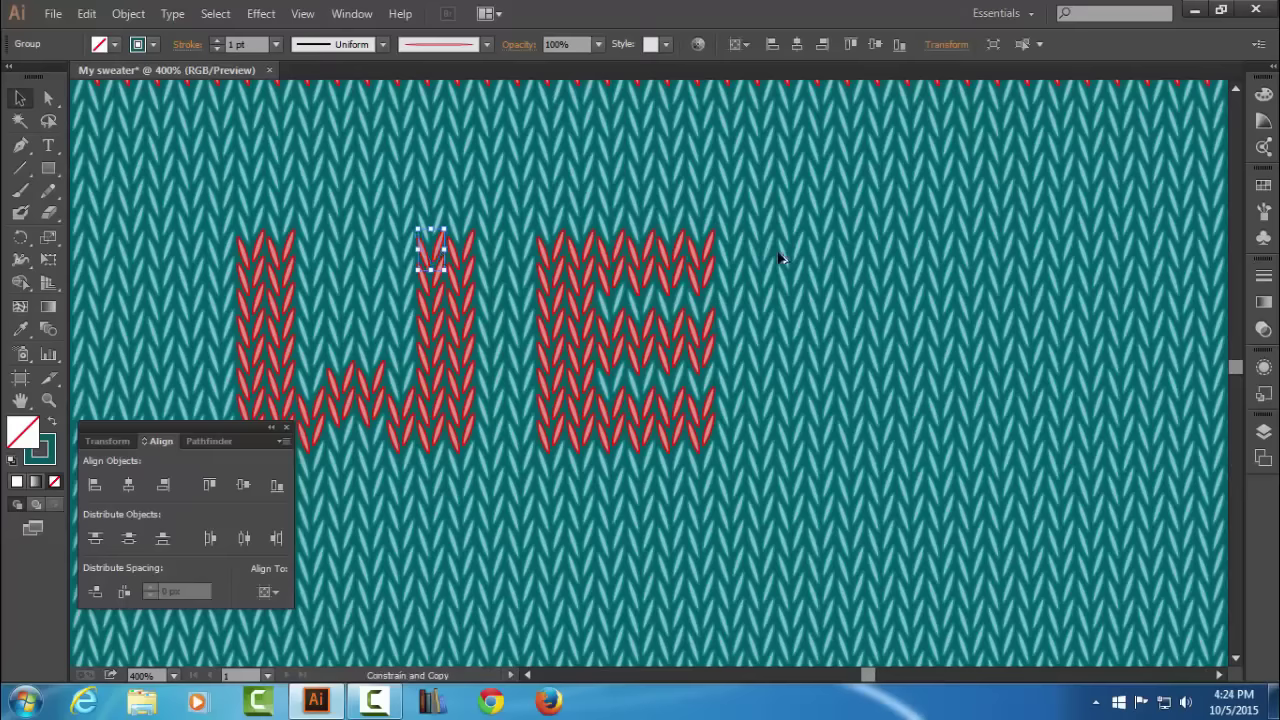
{"action": "left_click_drag", "start_coordinate": [805, 258], "coordinate": [806, 258]}
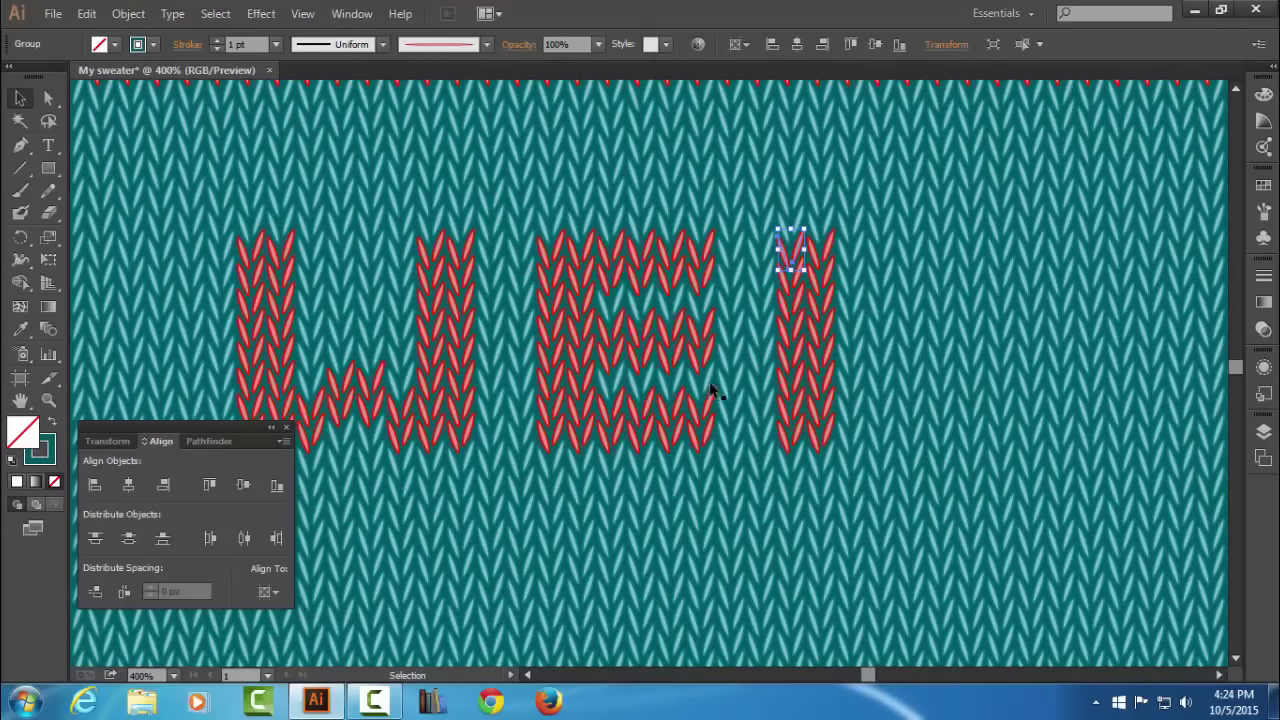
{"action": "key", "text": "ctrl+plus"}
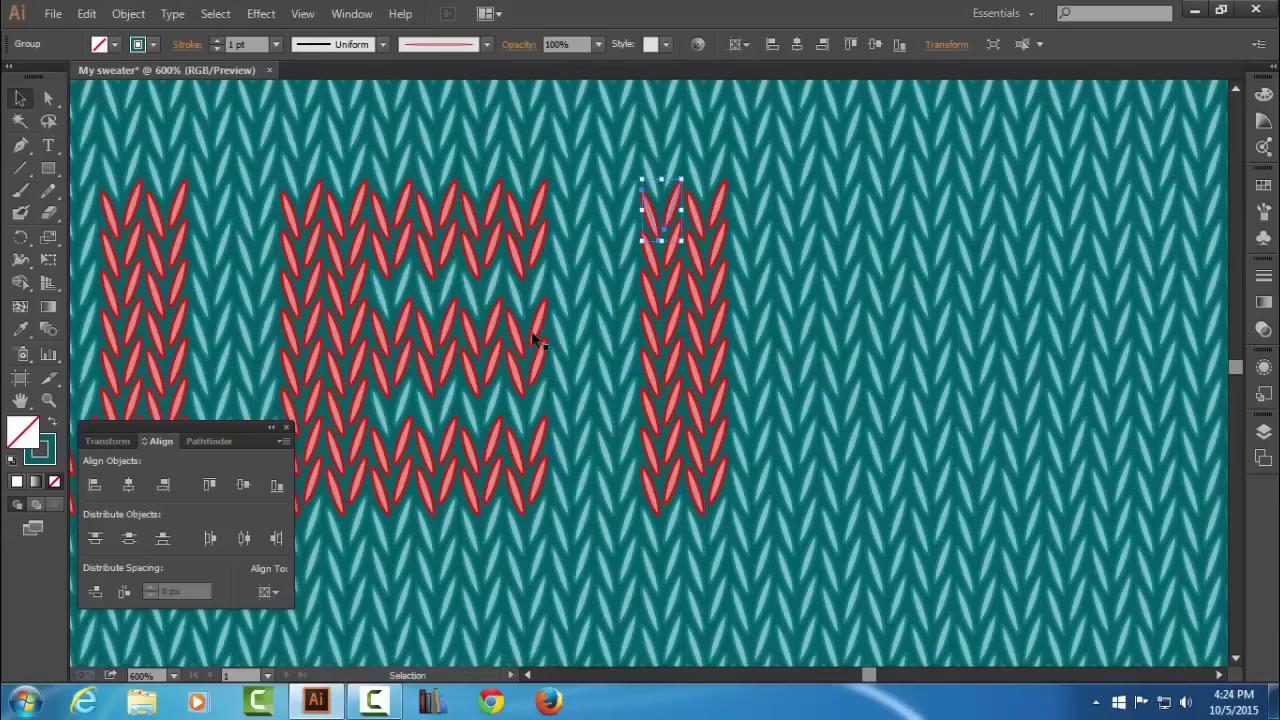
Copy the E's middle-bar stitches to the new column's base as the L's foot.
{"action": "left_click", "coordinate": [540, 335]}
{"action": "left_click", "coordinate": [465, 345], "text": "shift"}
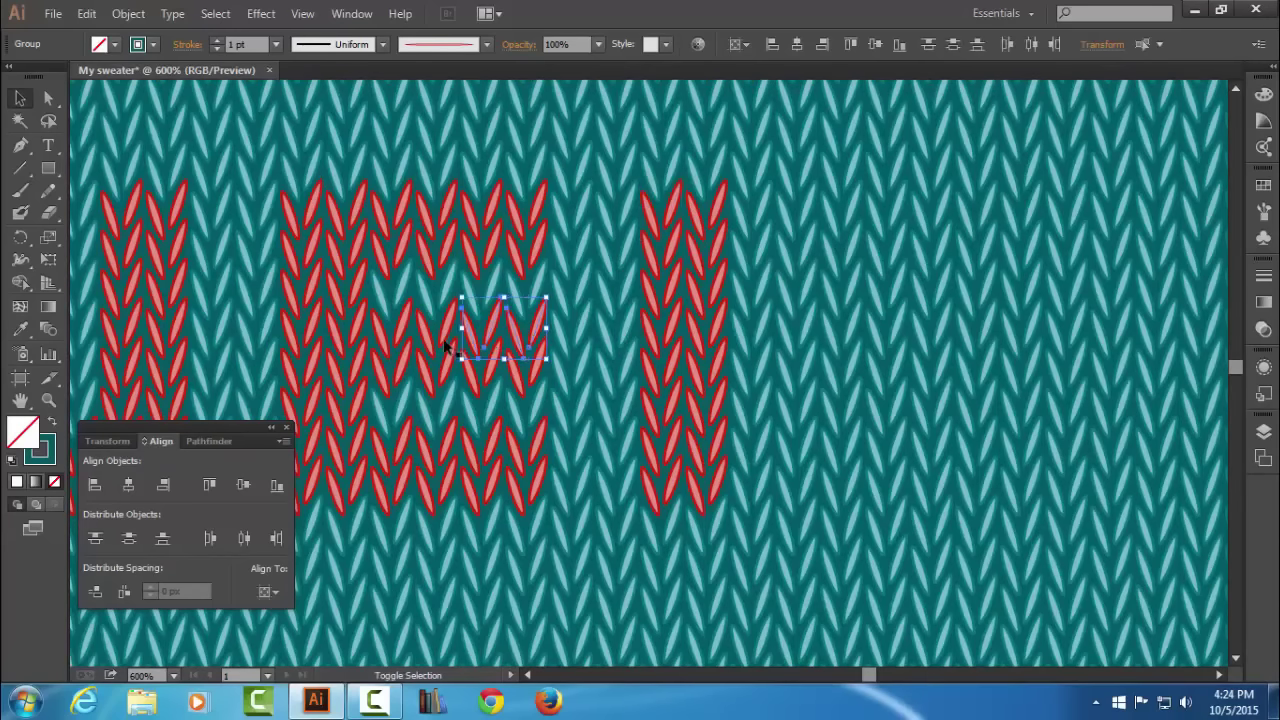
{"action": "left_click", "coordinate": [418, 345], "text": "shift"}
{"action": "left_click", "coordinate": [393, 348], "text": "shift"}
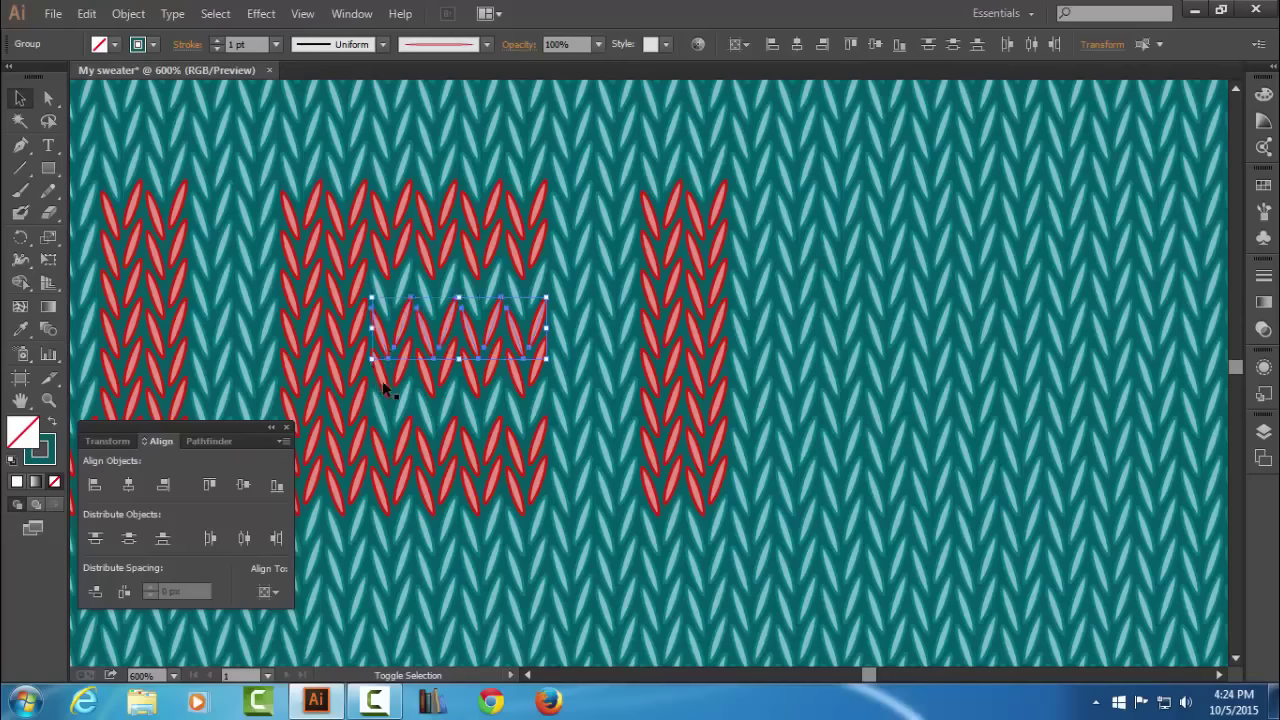
{"action": "left_click", "coordinate": [383, 390], "text": "shift"}
{"action": "left_click", "coordinate": [475, 380], "text": "shift"}
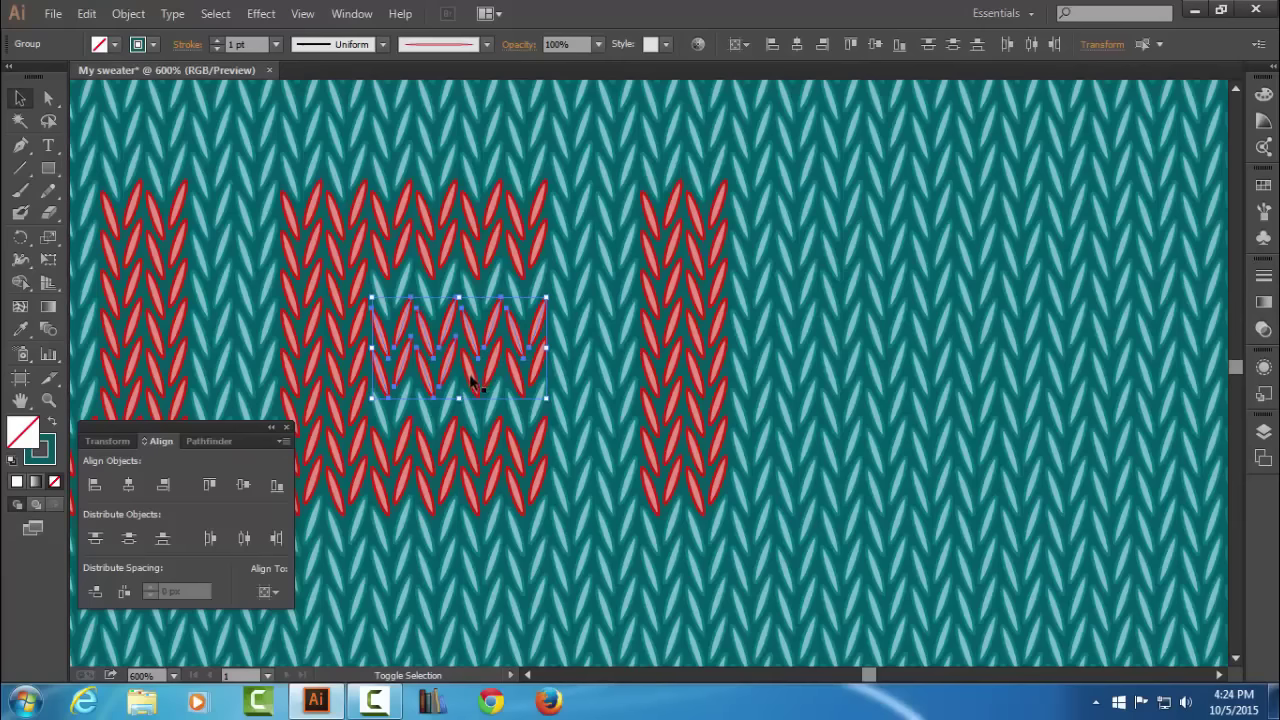
{"action": "left_click", "coordinate": [519, 380], "text": "shift"}
{"action": "mouse_move", "coordinate": [524, 381]}
{"action": "left_mouse_down"}
{"action": "mouse_move", "coordinate": [880, 482]}
{"action": "mouse_move", "coordinate": [882, 500]}
{"action": "left_mouse_up"}
{"action": "key", "text": "ctrl+minus"}
{"action": "key", "text": "ctrl+minus"}
{"action": "key", "text": "ctrl+minus"}
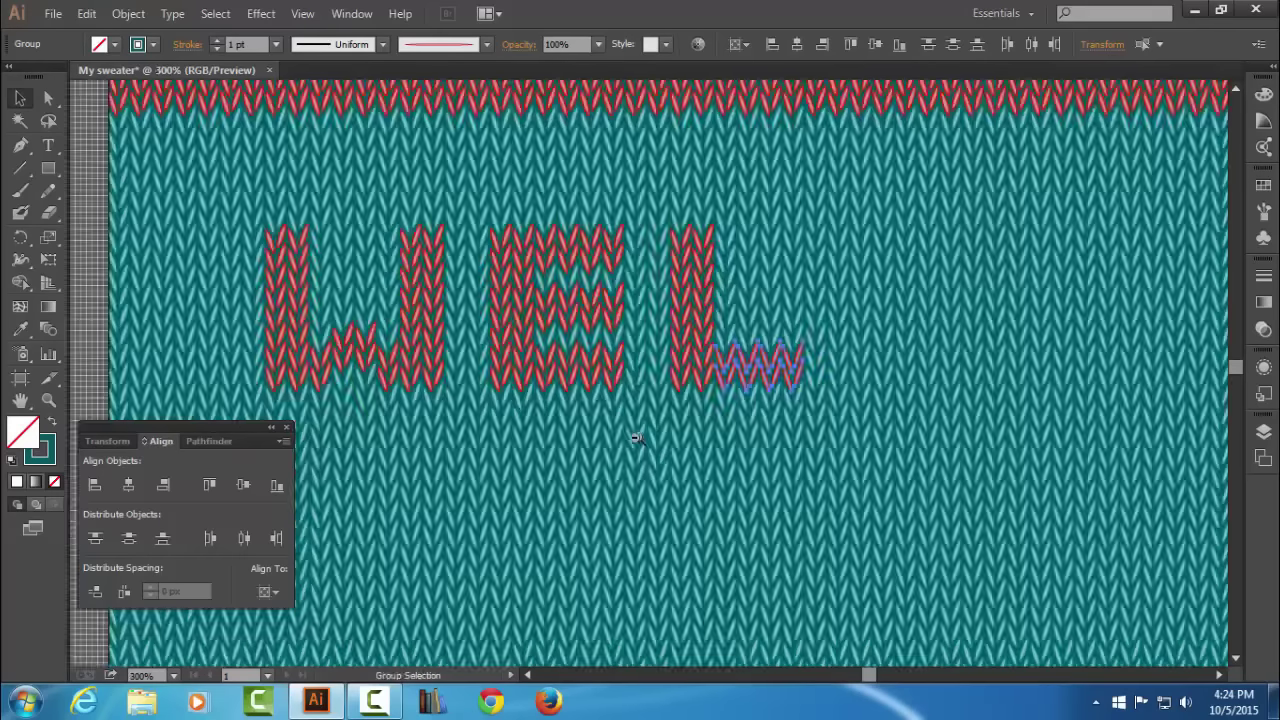
{"action": "key", "text": "ctrl+minus"}
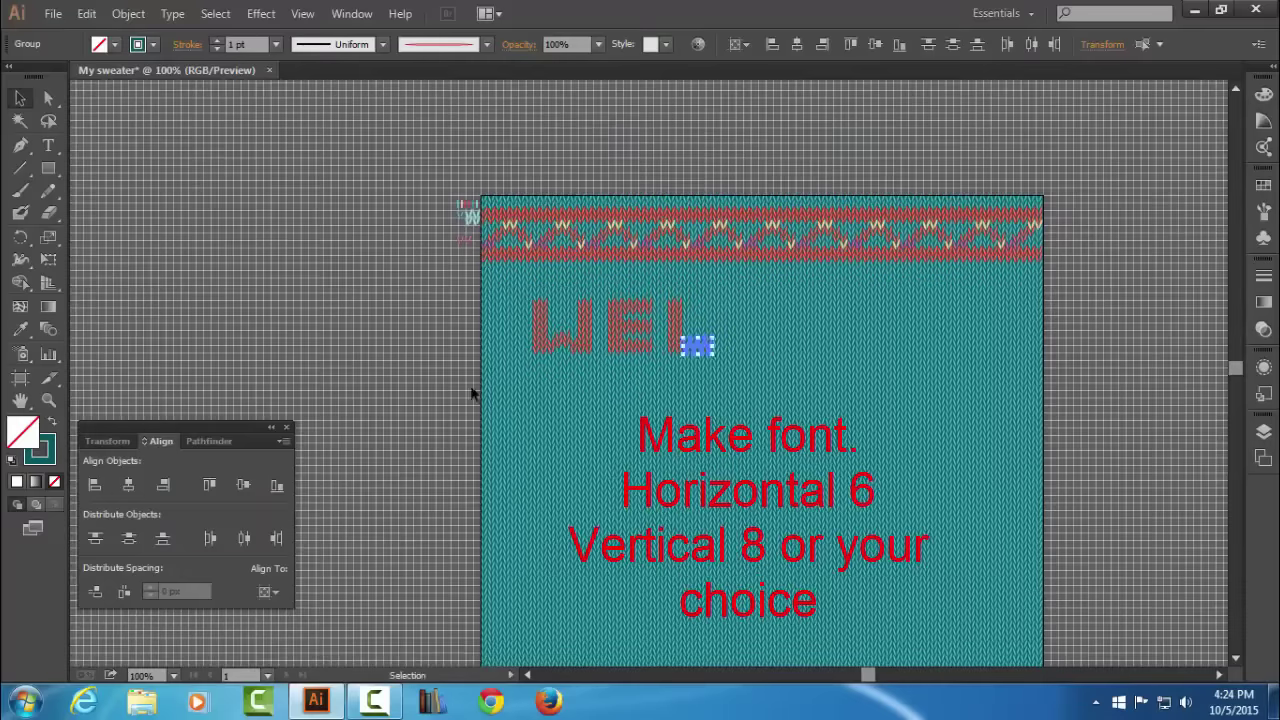
Review the finished sweater lettering, then switch to the My sweater22.ai document.
{"action": "left_click", "coordinate": [424, 388]}
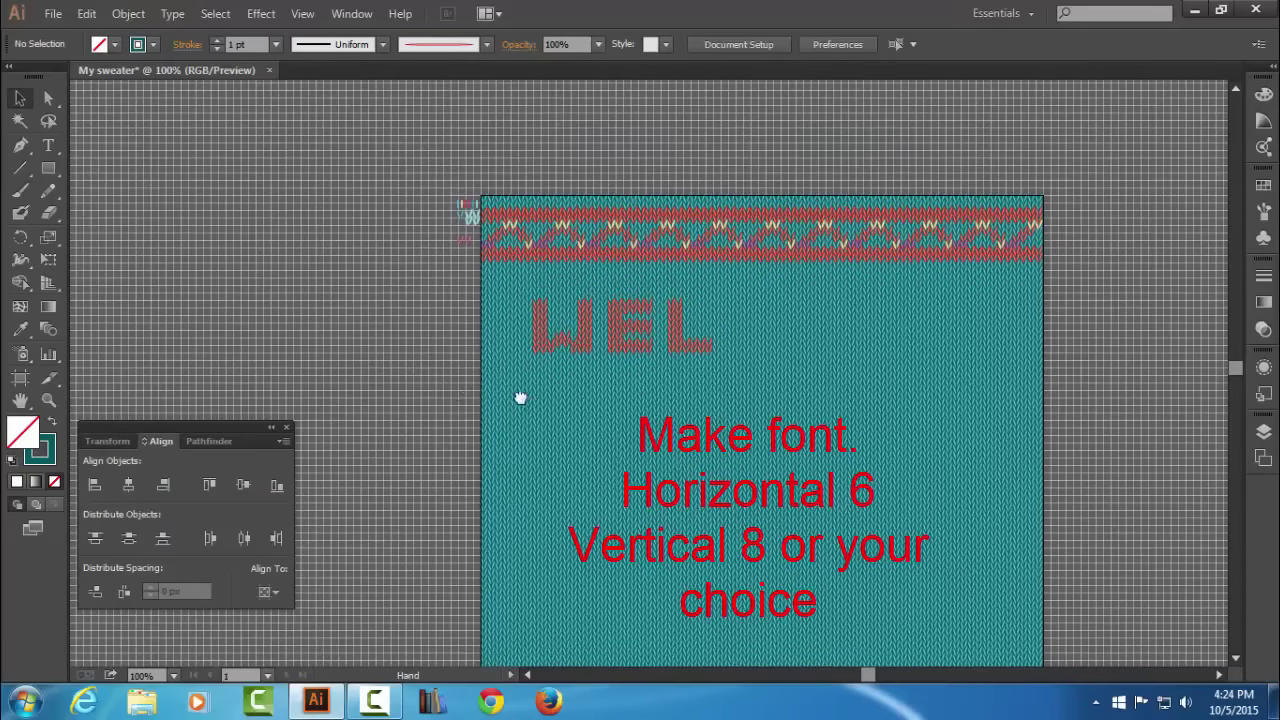
{"action": "left_click_drag", "start_coordinate": [520, 397], "coordinate": [486, 380]}
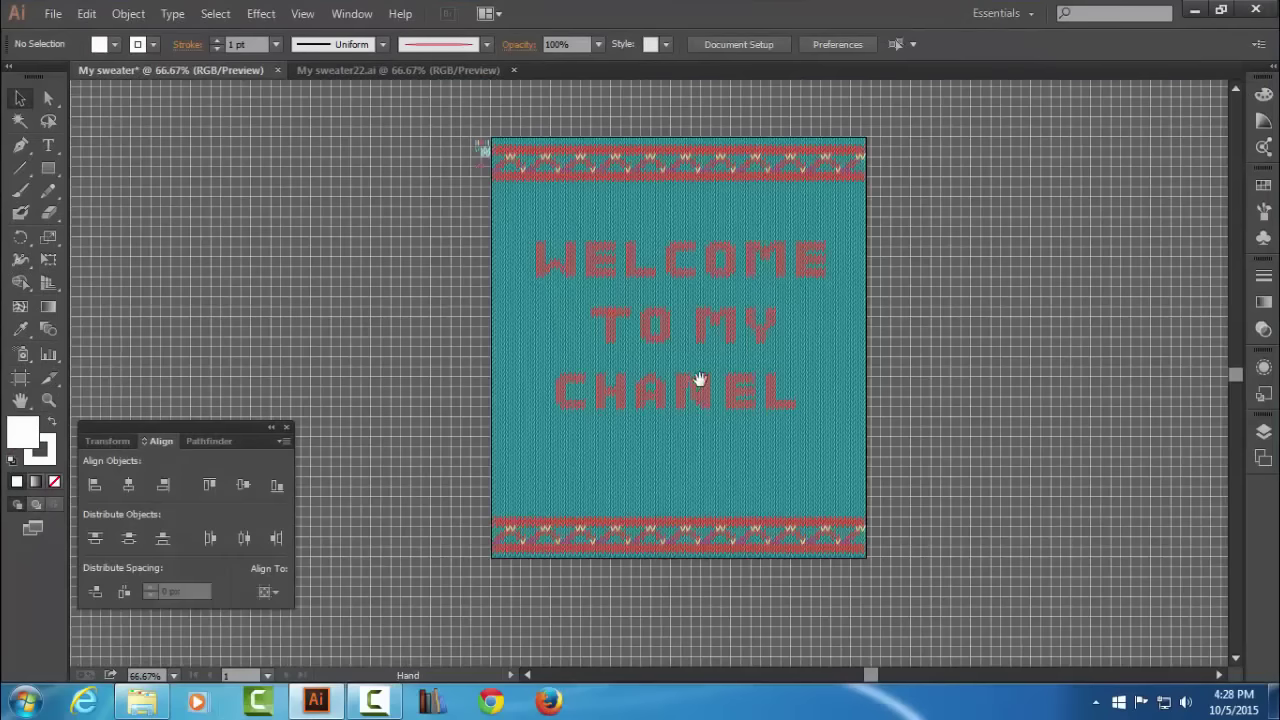
{"action": "left_click_drag", "start_coordinate": [700, 380], "coordinate": [696, 393]}
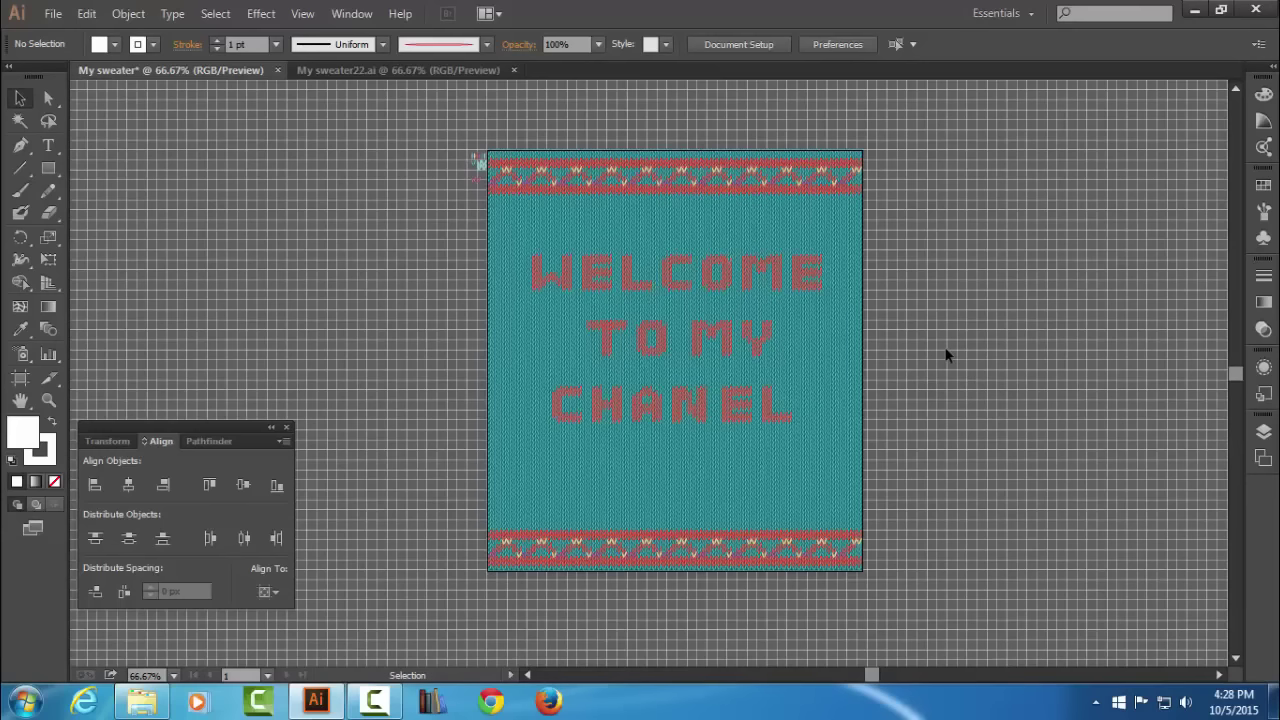
{"action": "key", "text": "ctrl+Tab"}
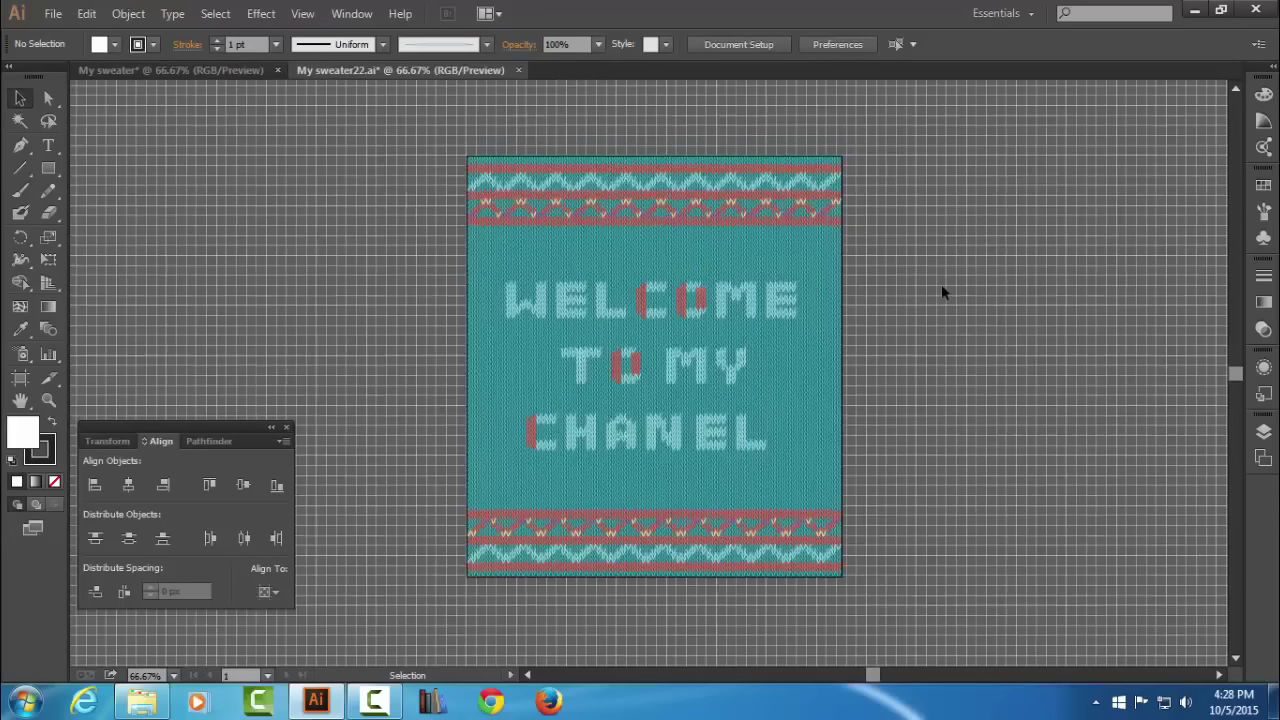
{"action": "key", "text": "ctrl+plus"}
{"action": "left_click_drag", "start_coordinate": [703, 368], "coordinate": [943, 443]}
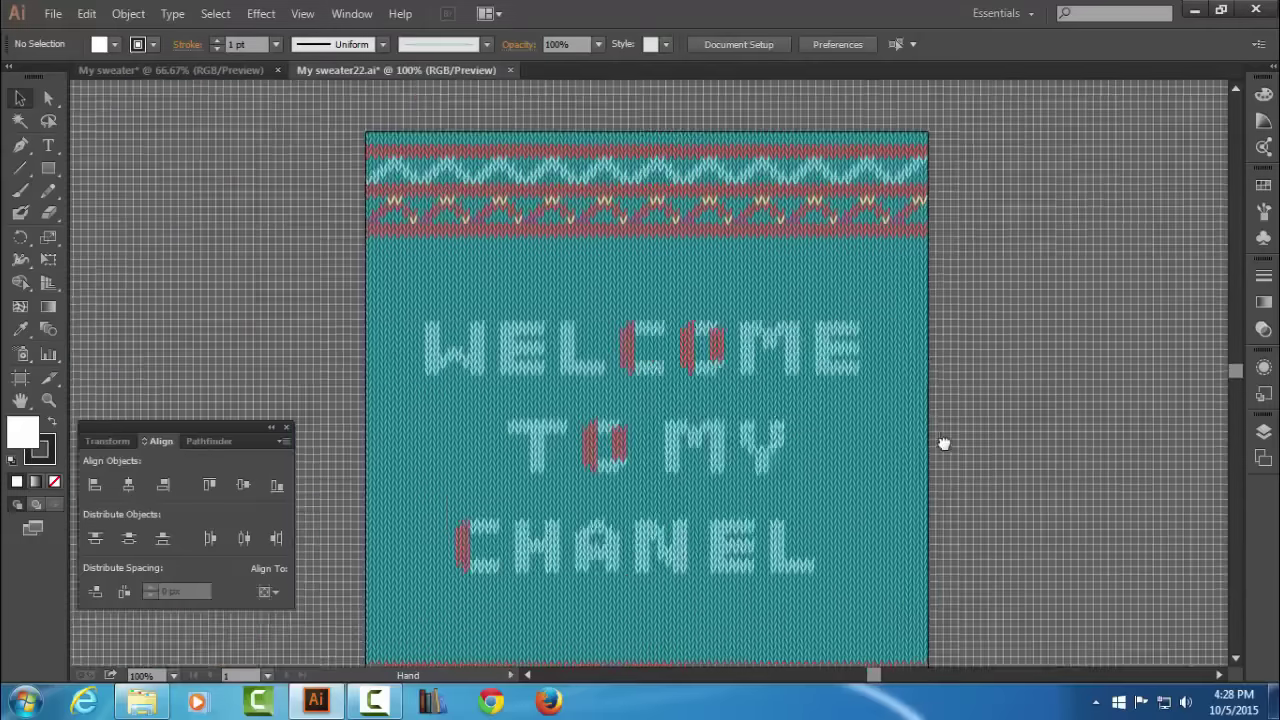
{"action": "key", "text": "ctrl+plus"}
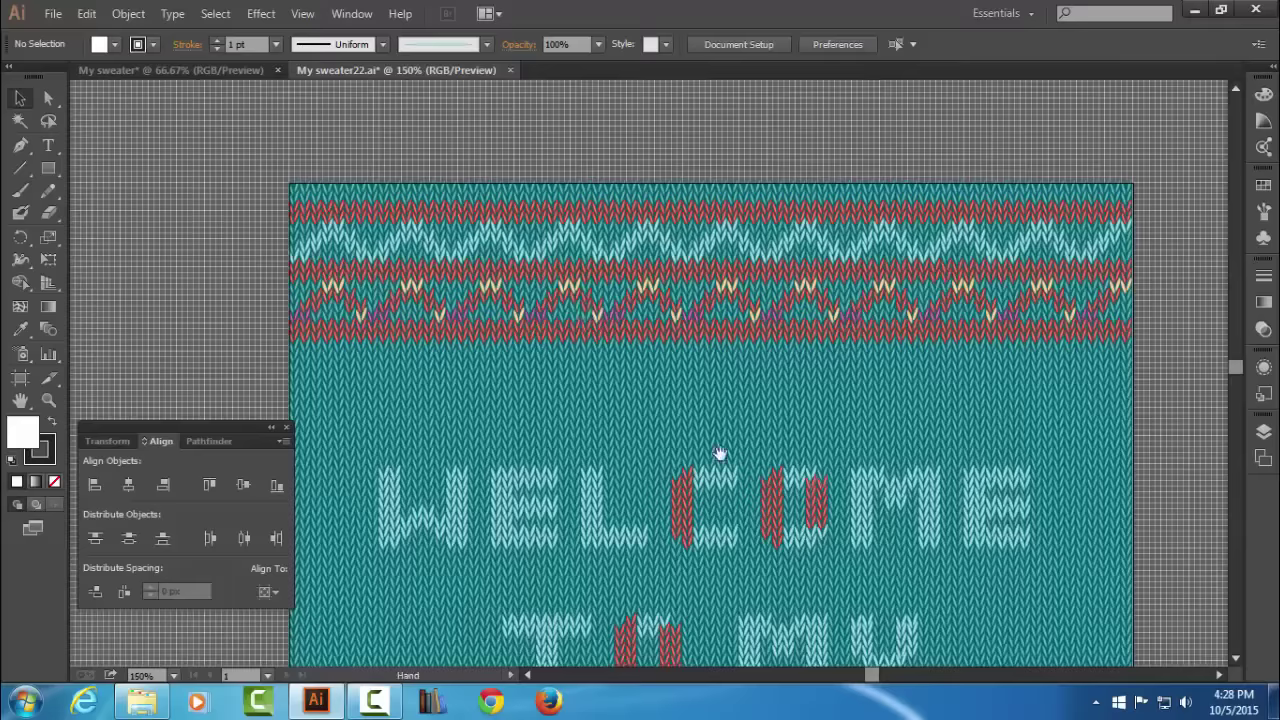
{"action": "left_click_drag", "start_coordinate": [676, 535], "coordinate": [681, 272]}
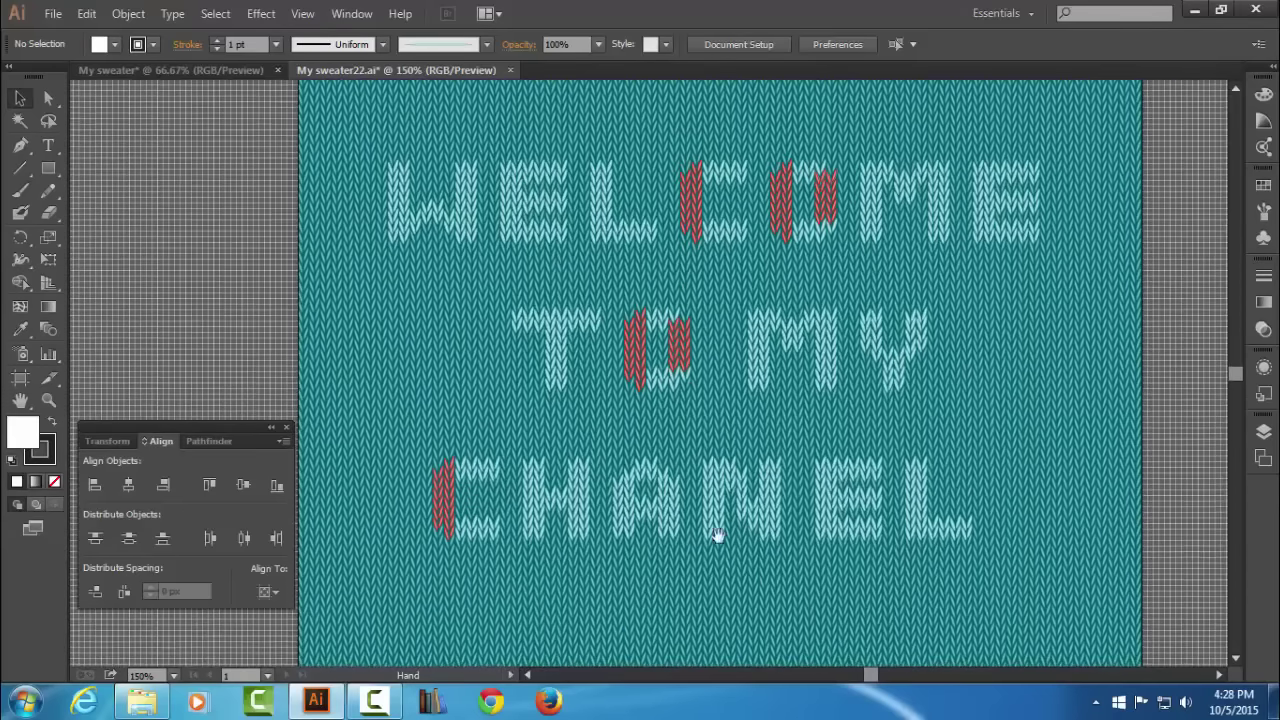
{"action": "left_click_drag", "start_coordinate": [710, 570], "coordinate": [712, 398]}
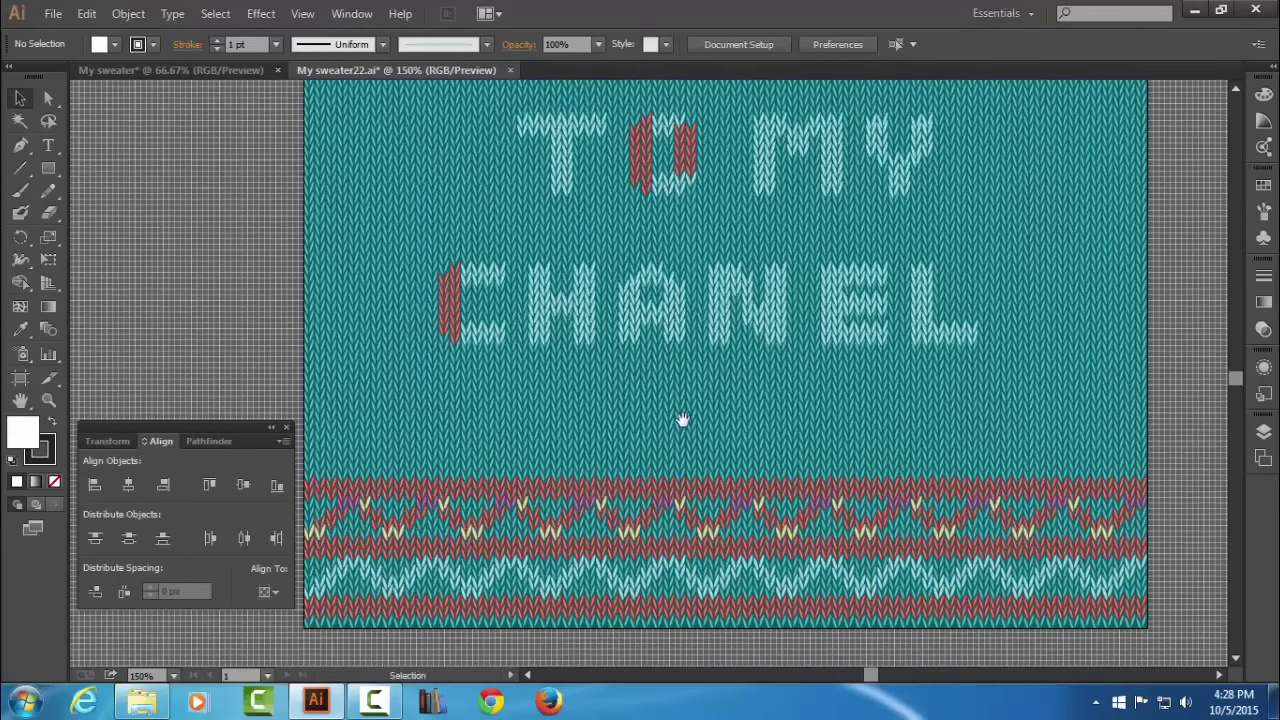
{"action": "key", "text": "ctrl+minus"}
{"action": "key", "text": "ctrl+minus"}
{"action": "left_click_drag", "start_coordinate": [677, 286], "coordinate": [683, 346]}
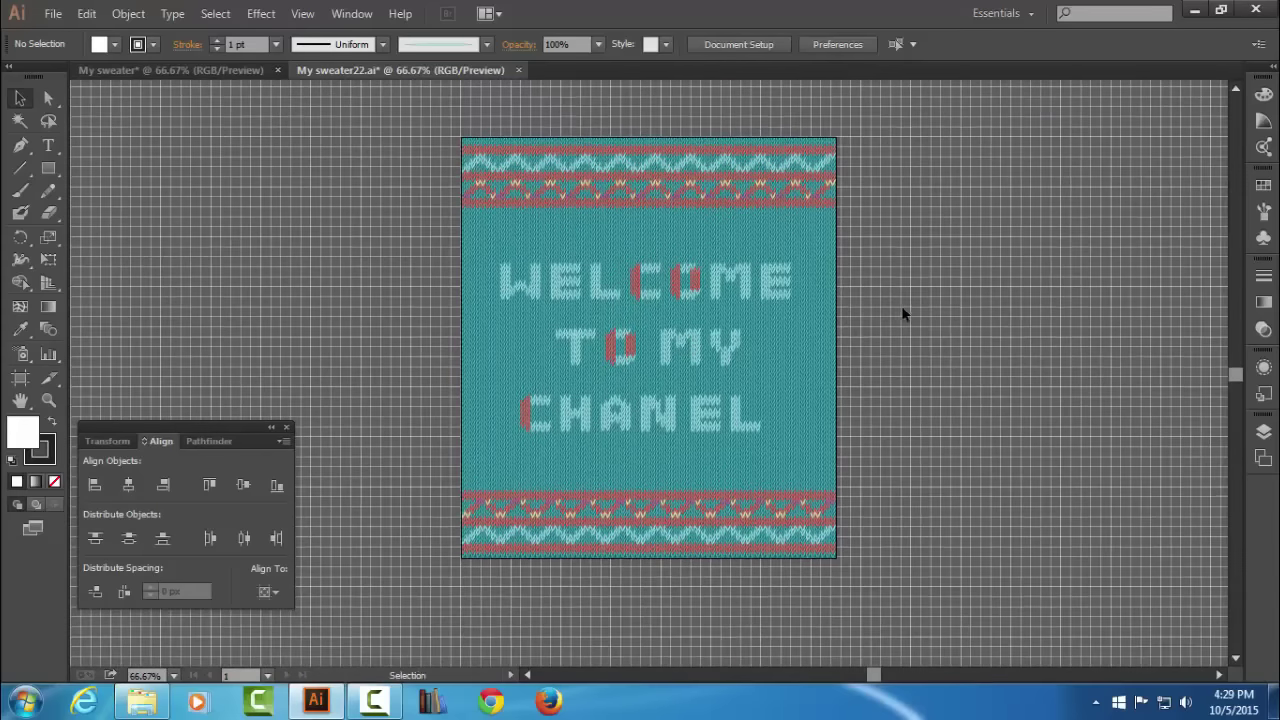